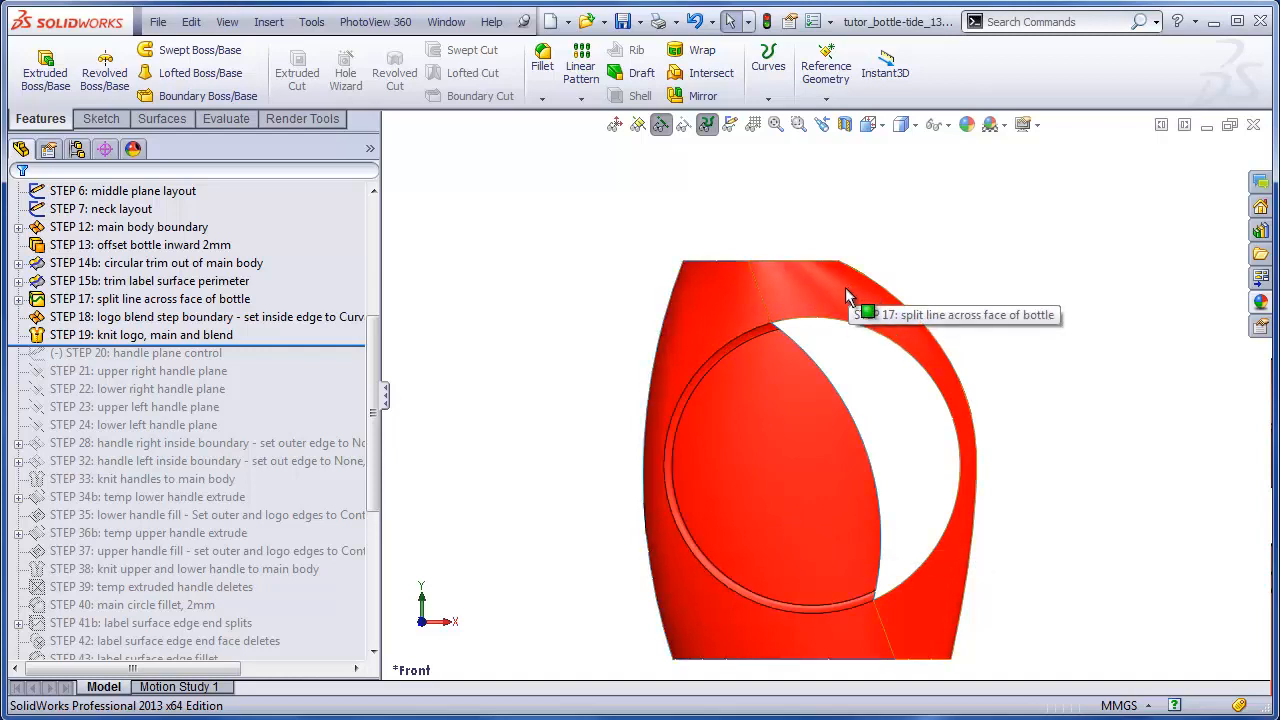
Step: Roll the model forward in stages to the STEP 40 main circle fillet, reviewing the handle boundaries and the lower and upper handle fills
click(343, 345)
drag(343, 345, 349, 452)
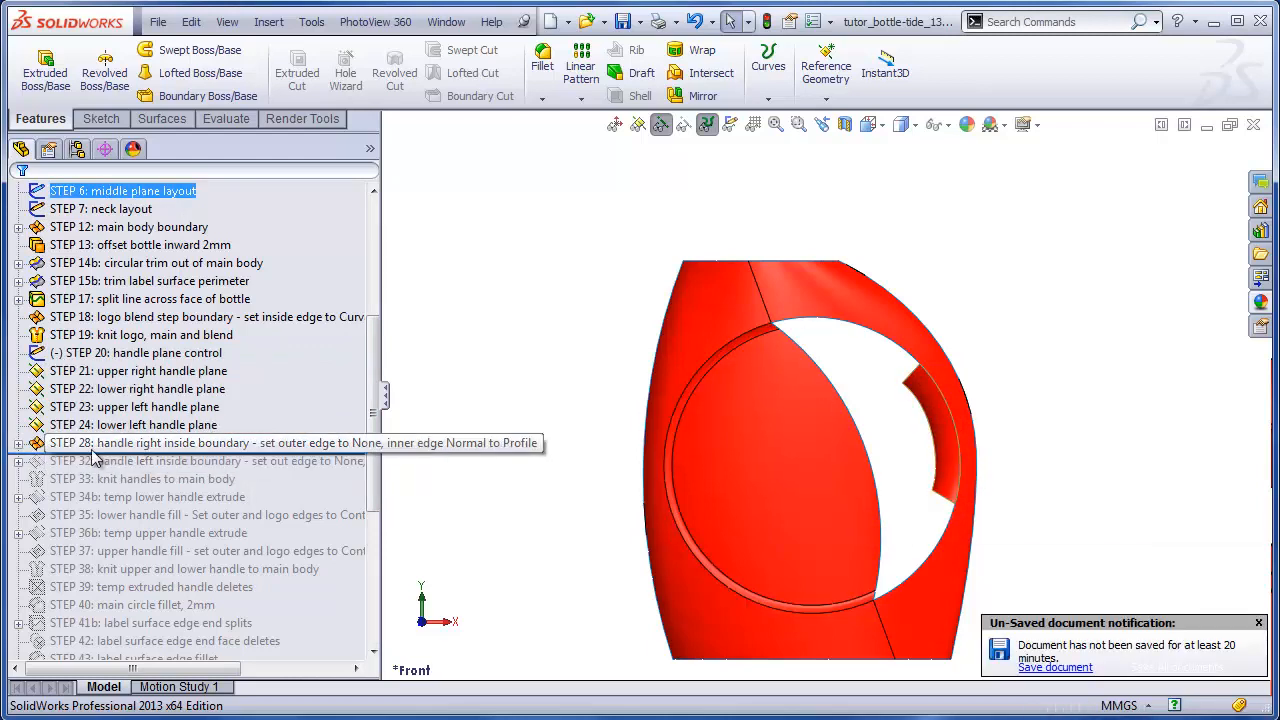
drag(86, 452, 90, 472)
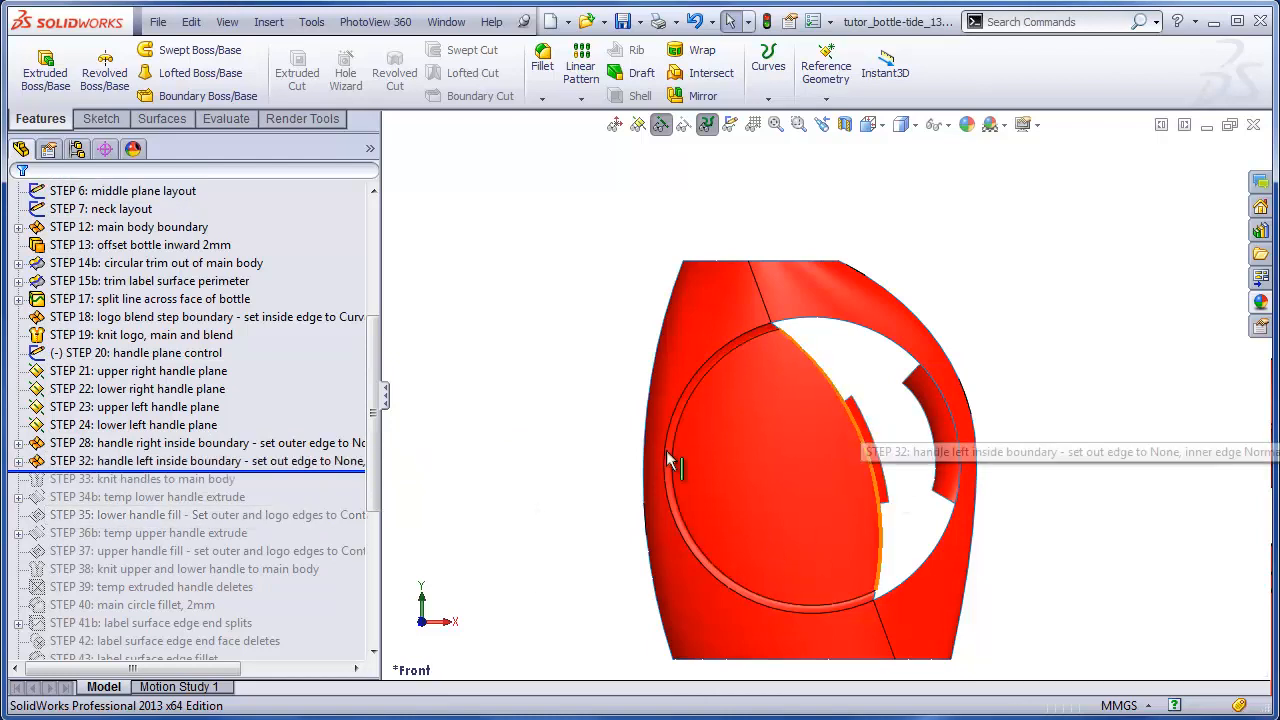
drag(337, 466, 335, 522)
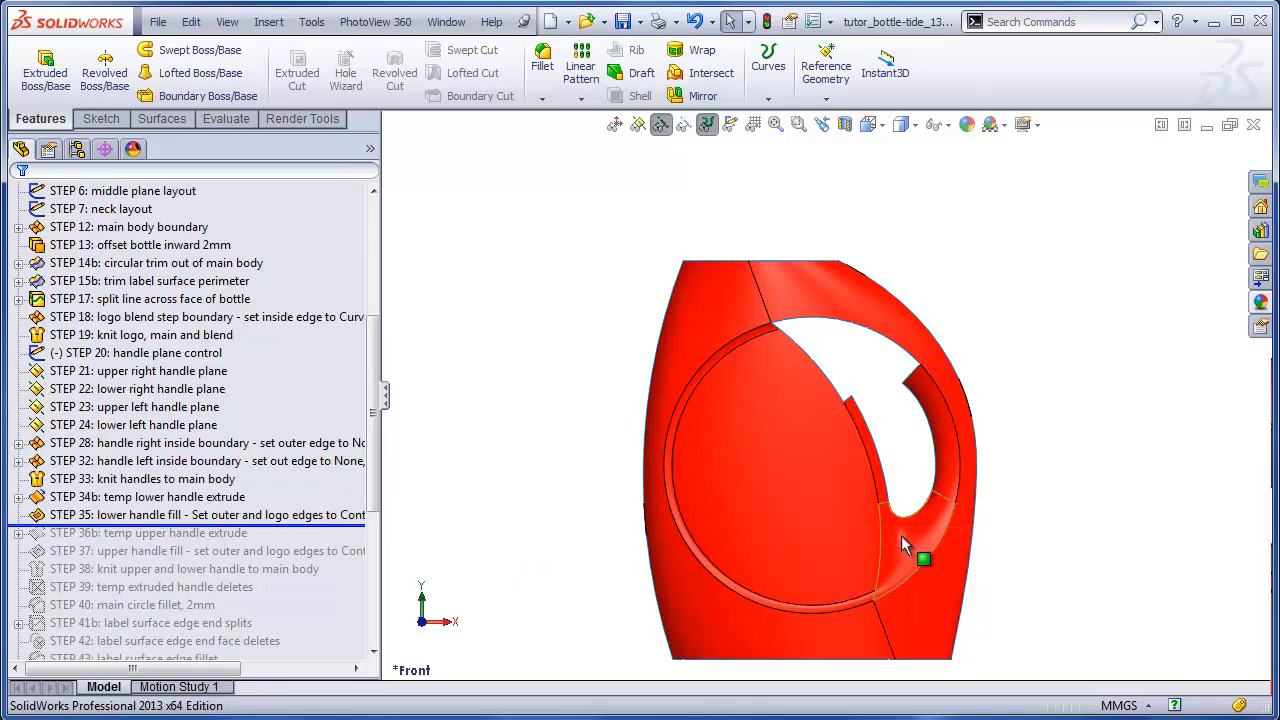
drag(335, 523, 360, 558)
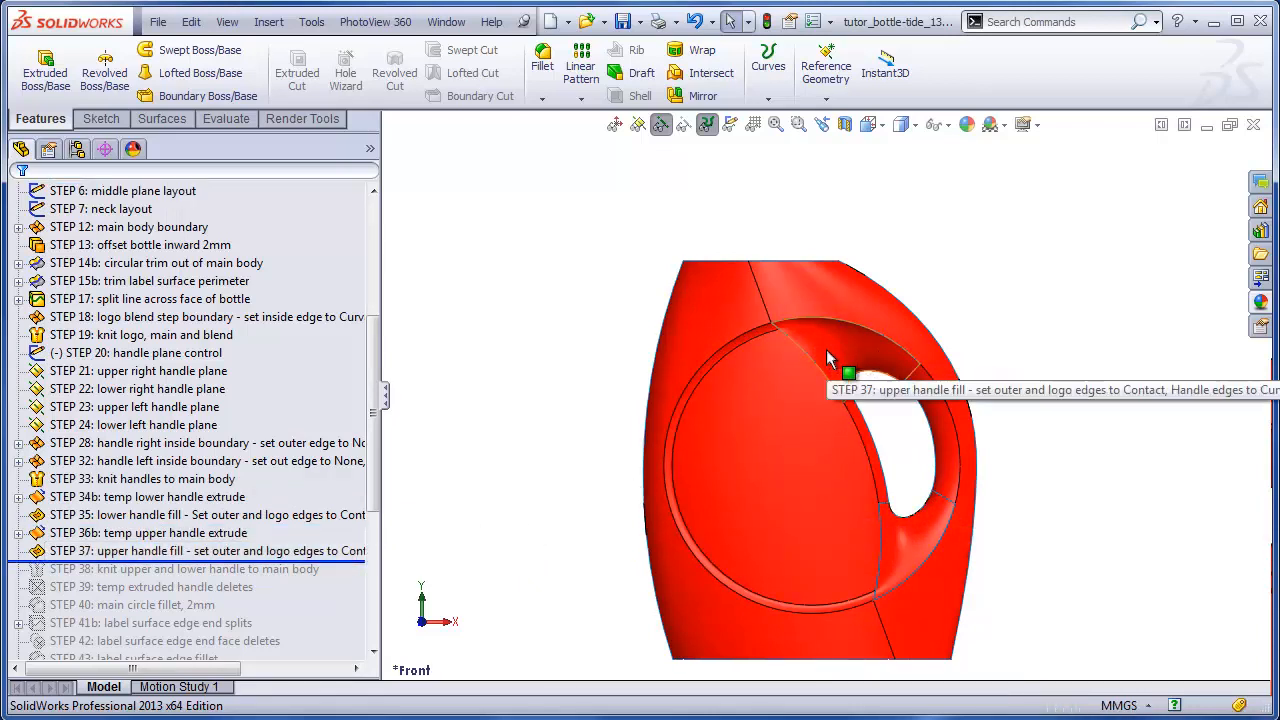
drag(360, 561, 330, 612)
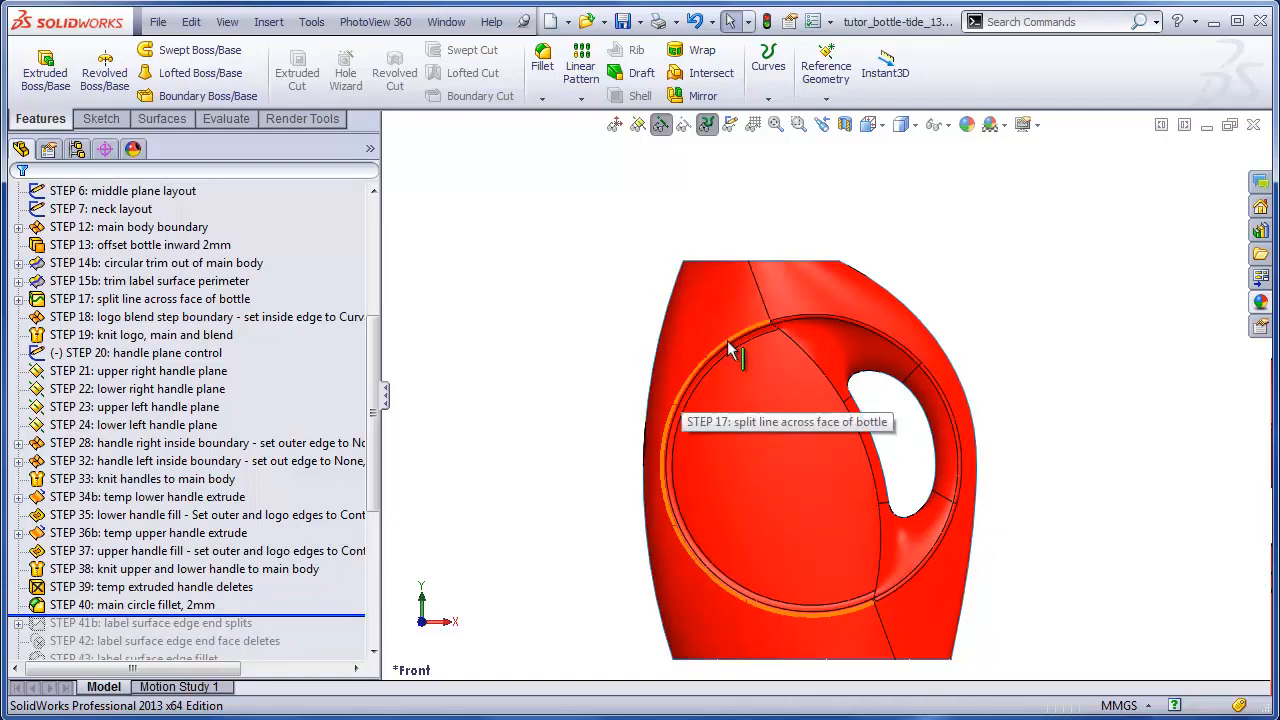
Step: Roll forward to the STEP 42 label surface edge end face deletes and examine the upper corner where the label surface meets the handle
scroll(340, 520, down, 3)
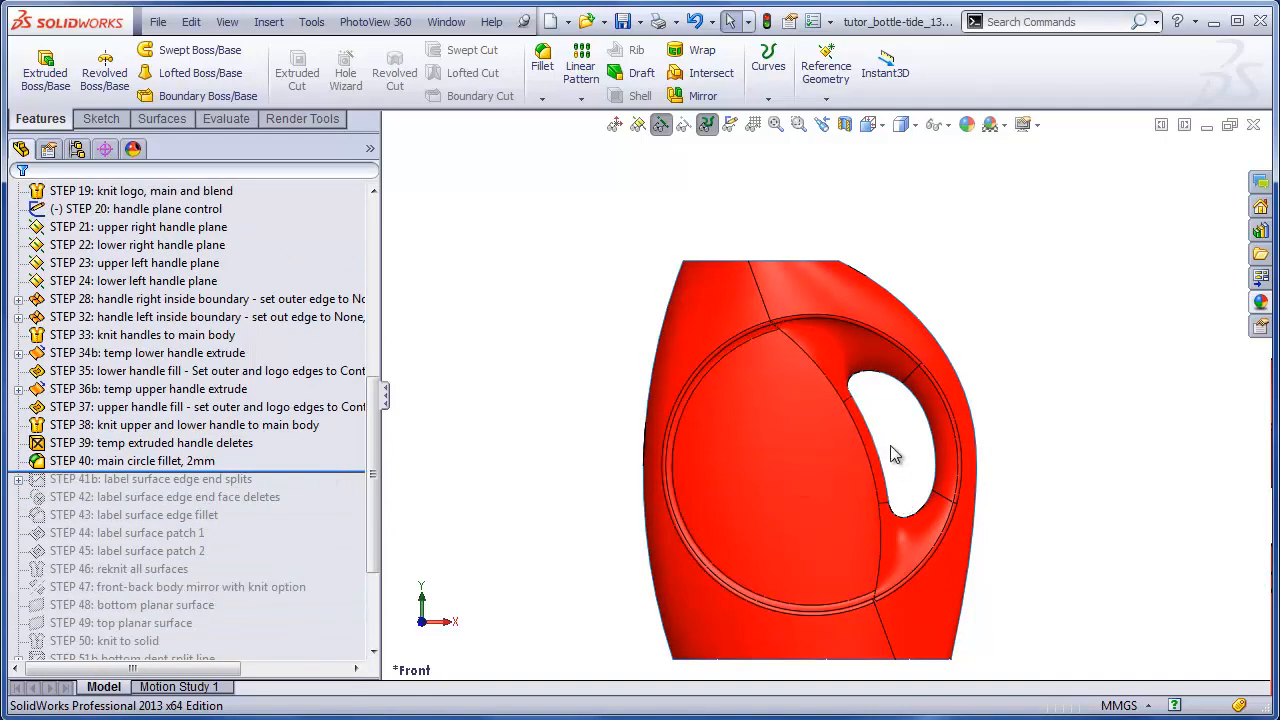
scroll(890, 447, down, 5)
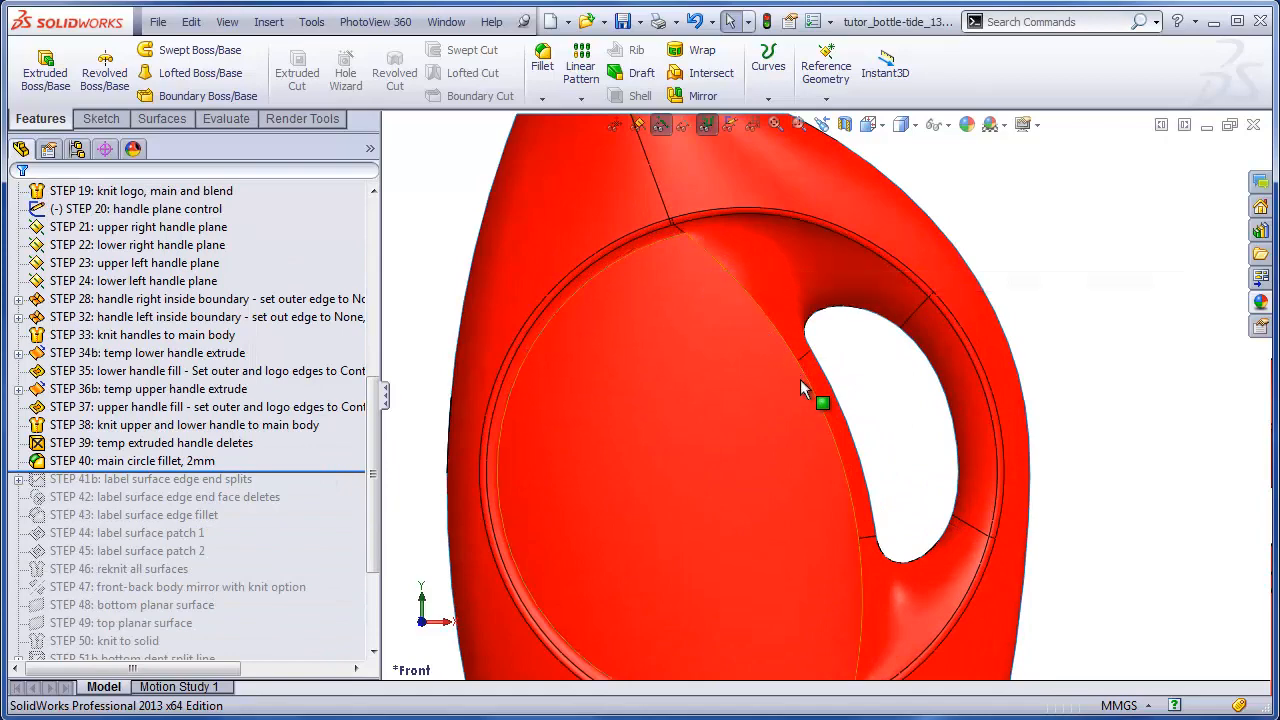
middle_drag(806, 428, 720, 450)
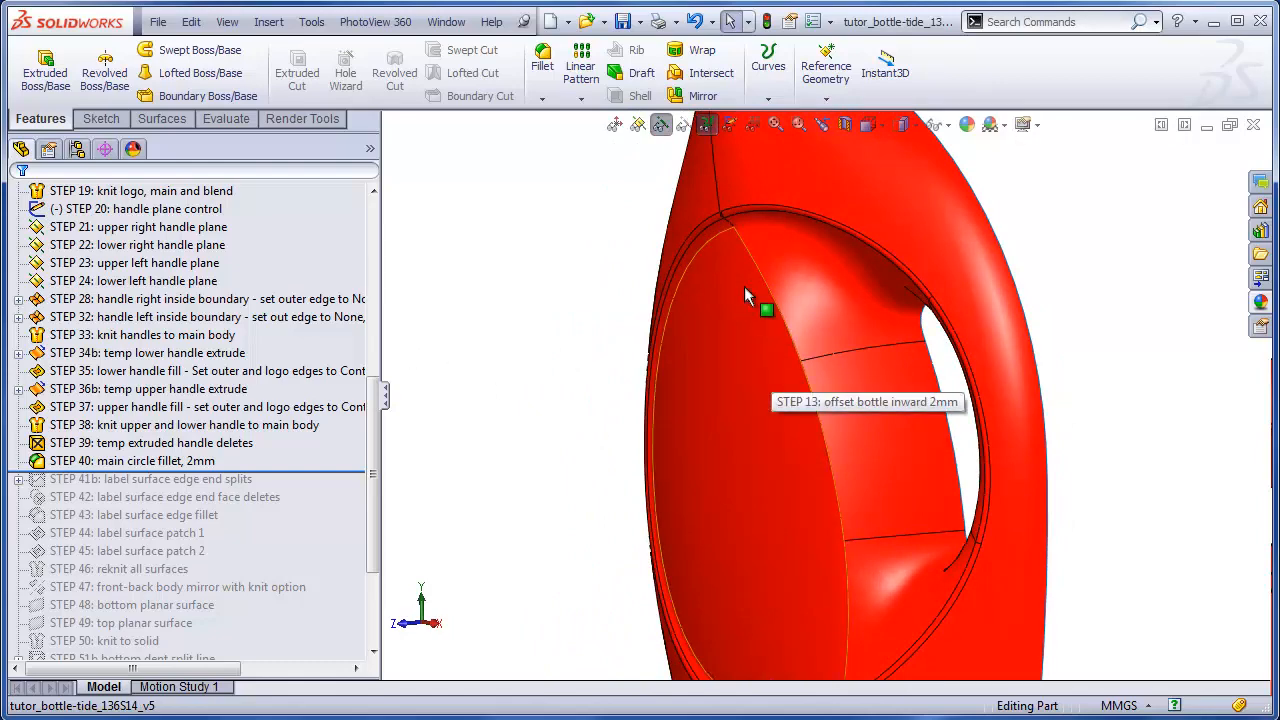
scroll(750, 227, down, 3)
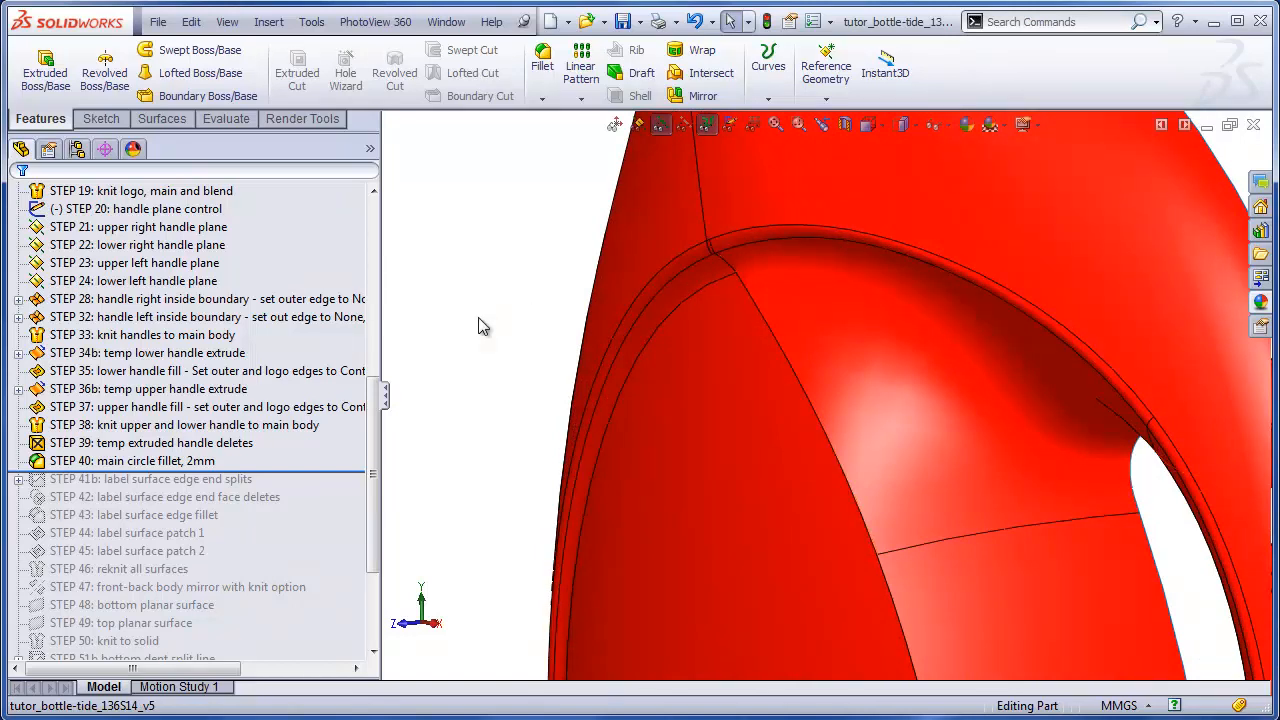
click(352, 470)
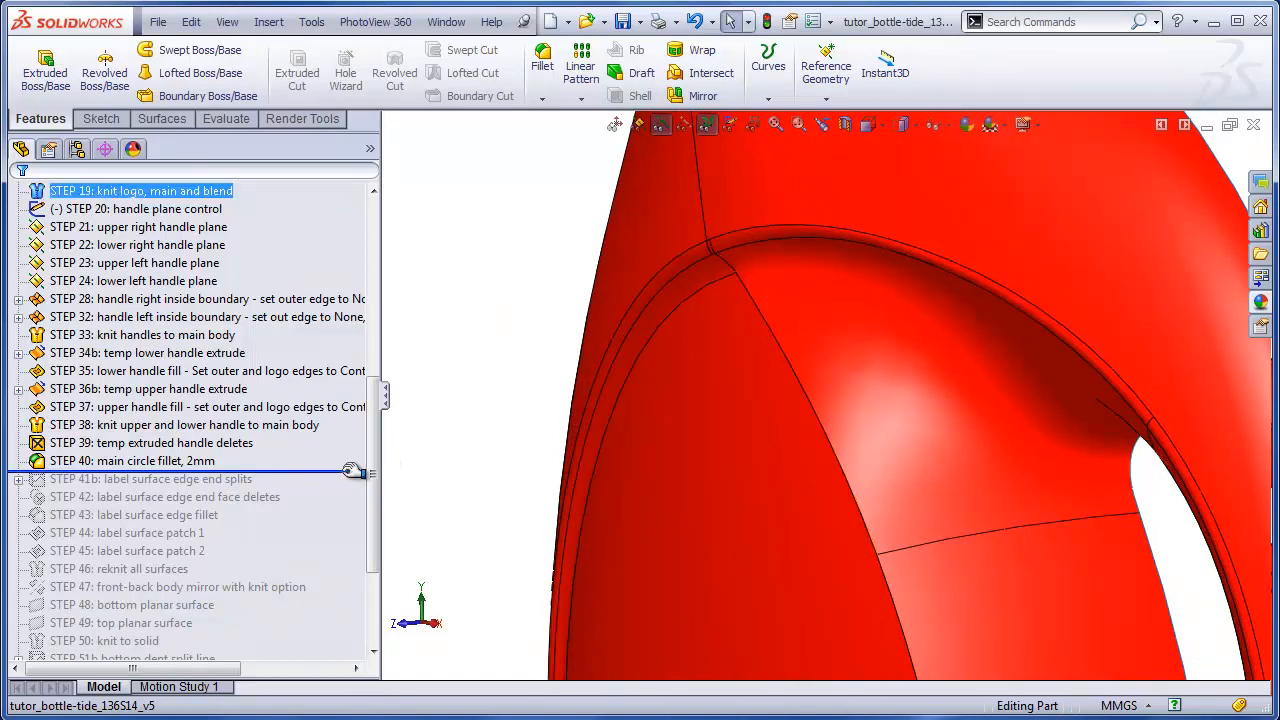
drag(352, 470, 352, 508)
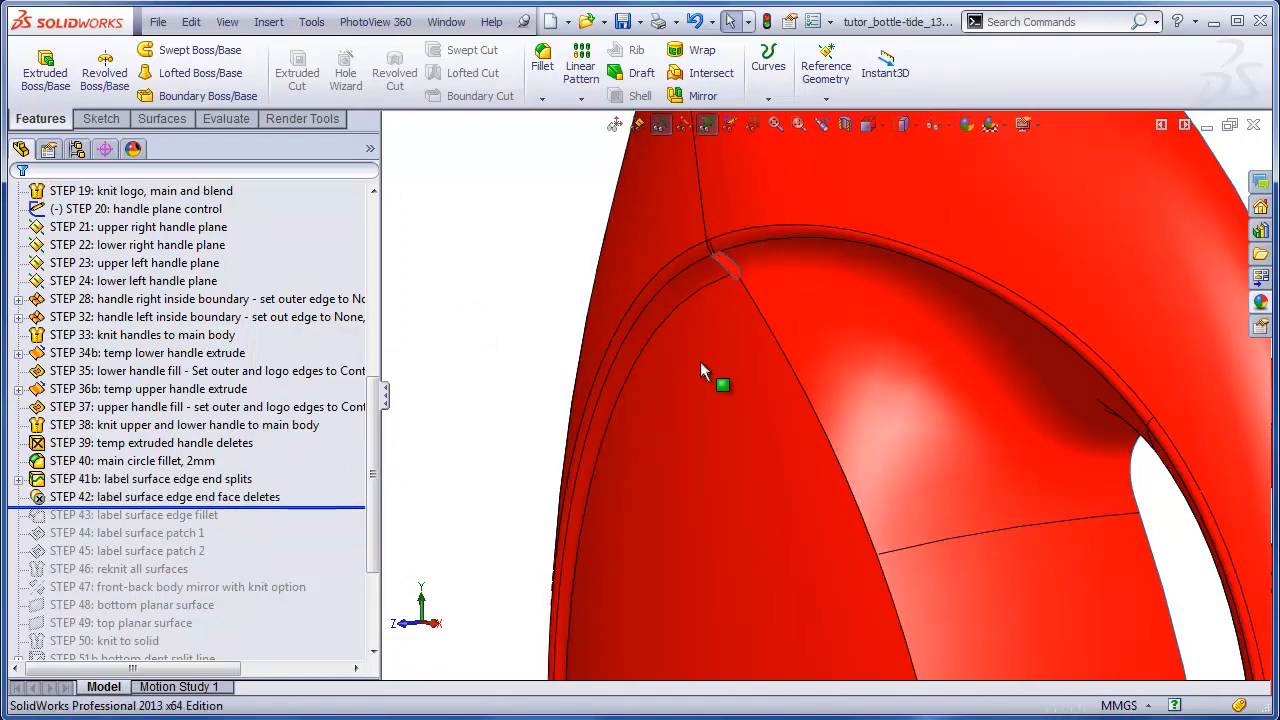
middle_click(732, 307)
middle_drag(732, 307, 766, 260)
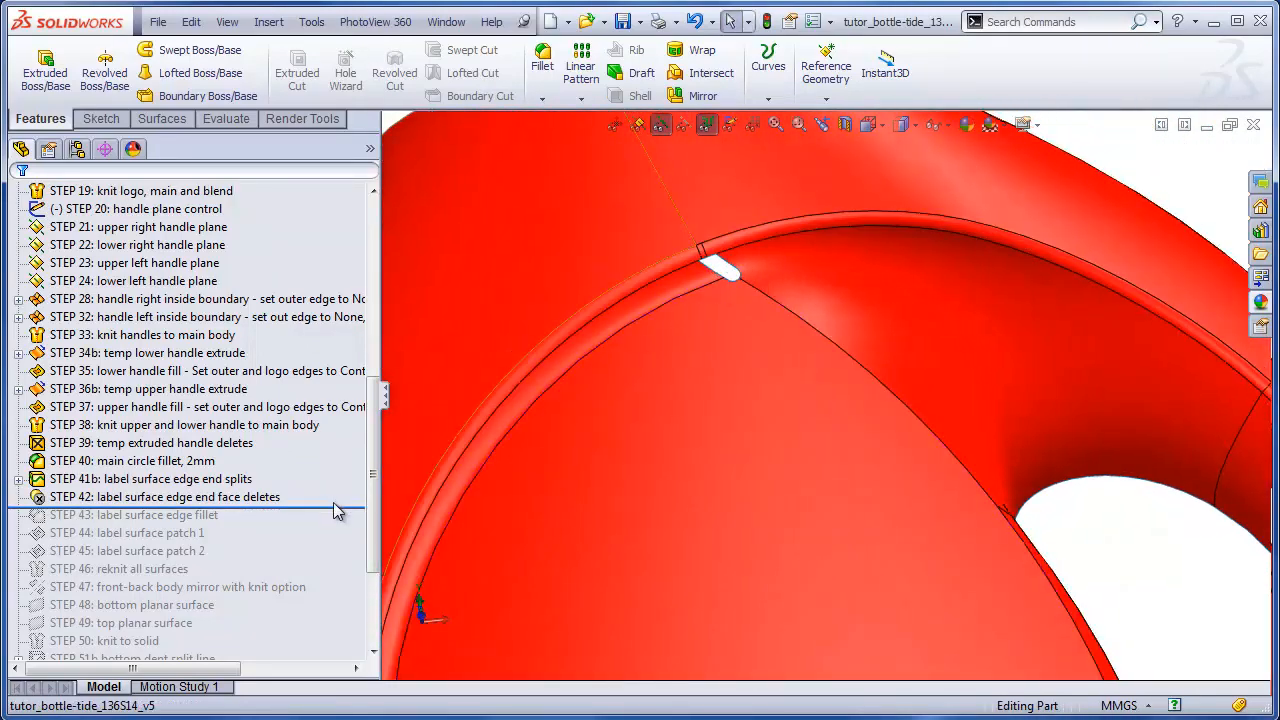
Step: Roll forward through the label edge fillet and both patches to the STEP 46 reknit, examining the upper corner and the whole bottle
drag(343, 509, 340, 520)
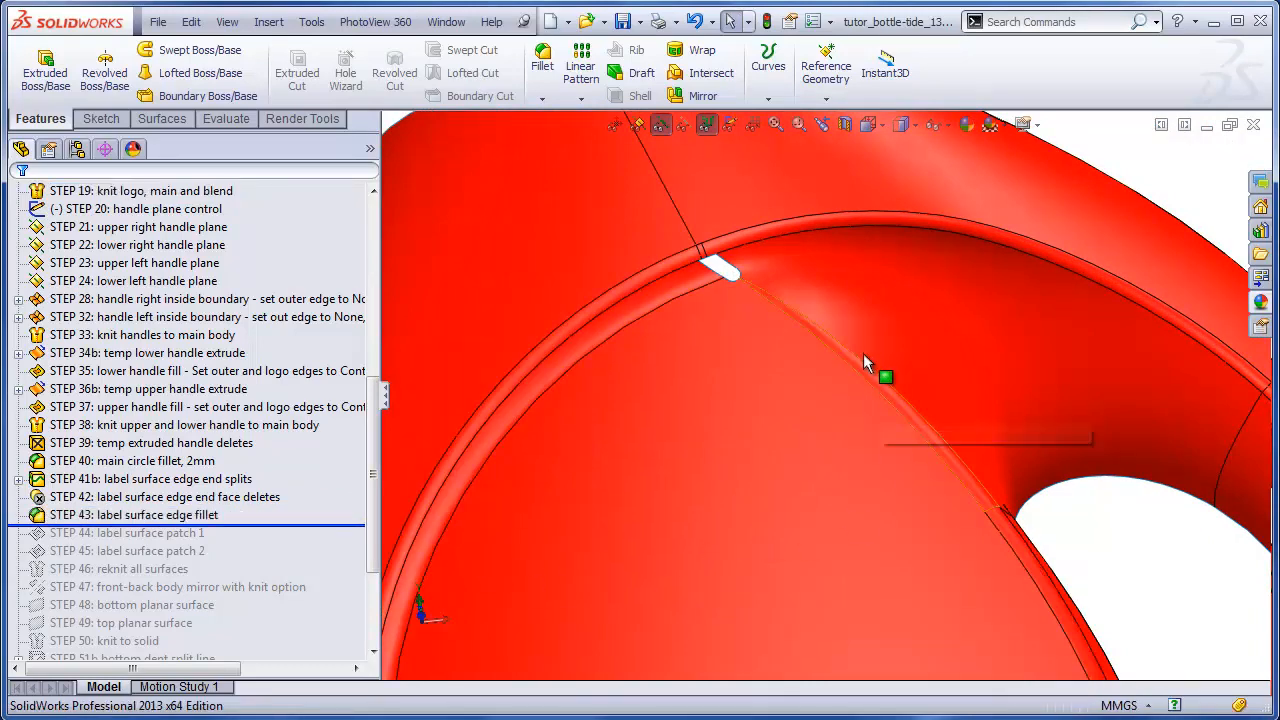
scroll(751, 286, down, 4)
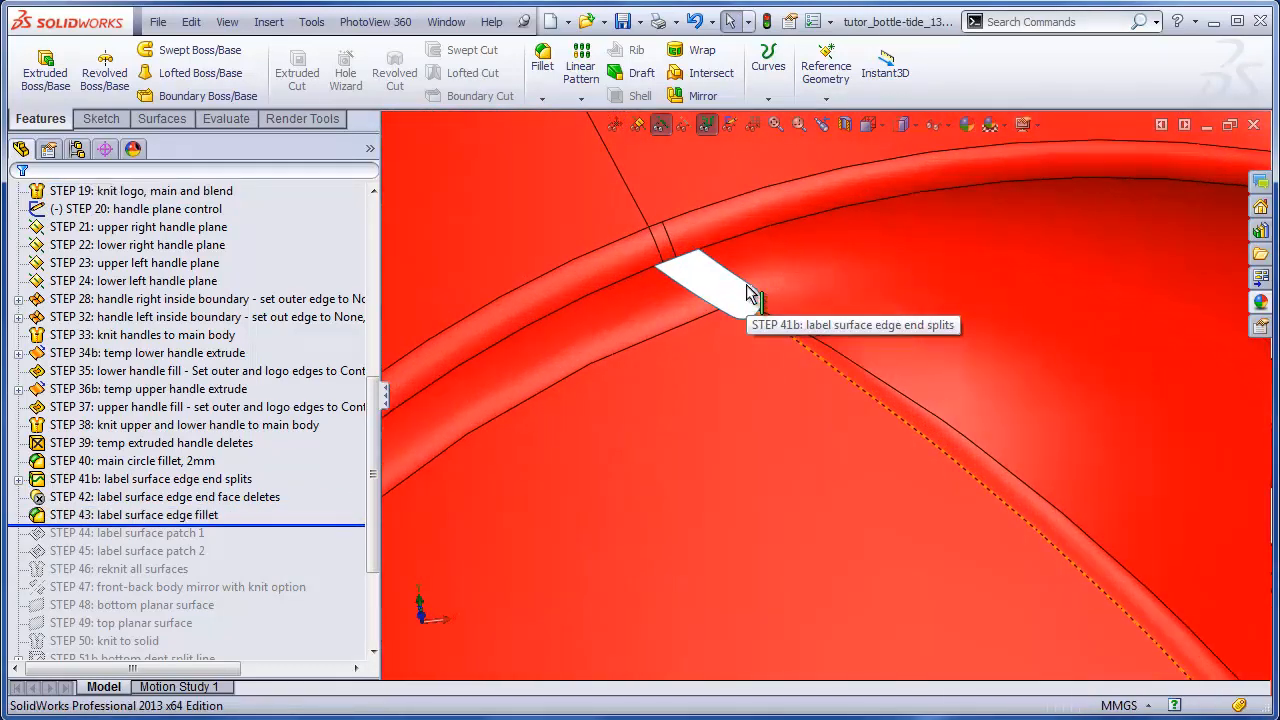
drag(280, 523, 280, 561)
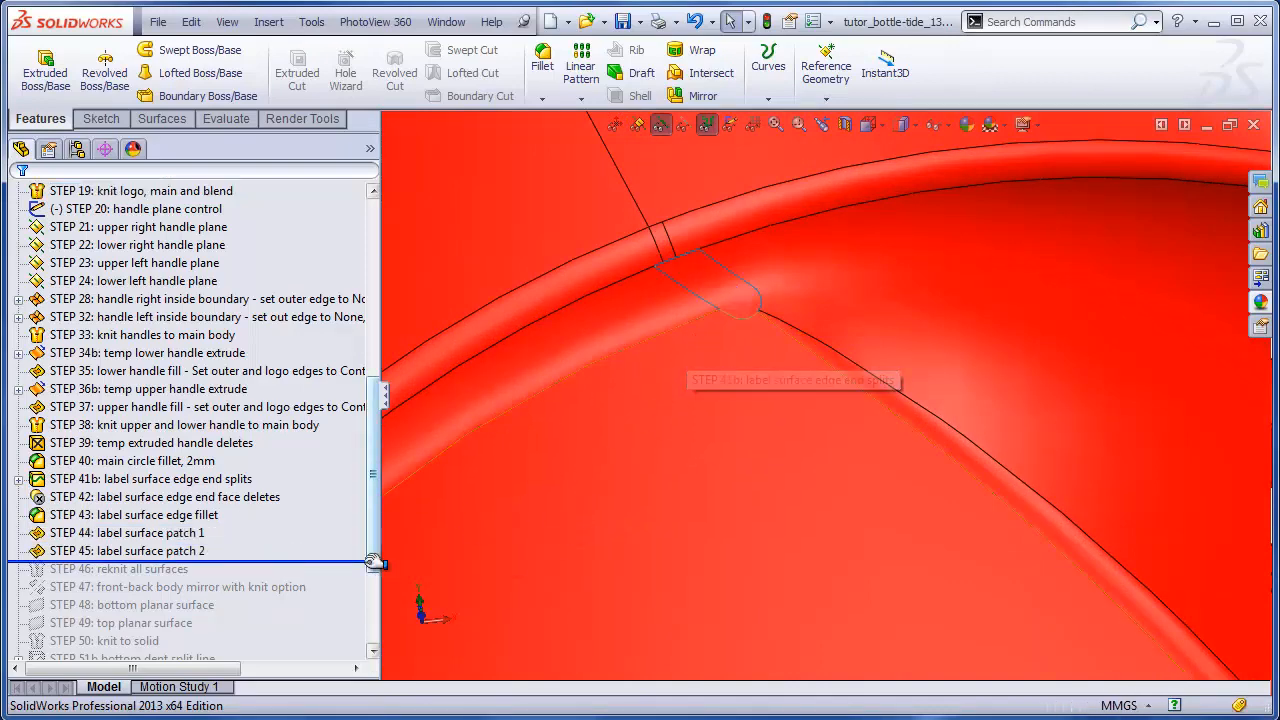
drag(356, 561, 356, 578)
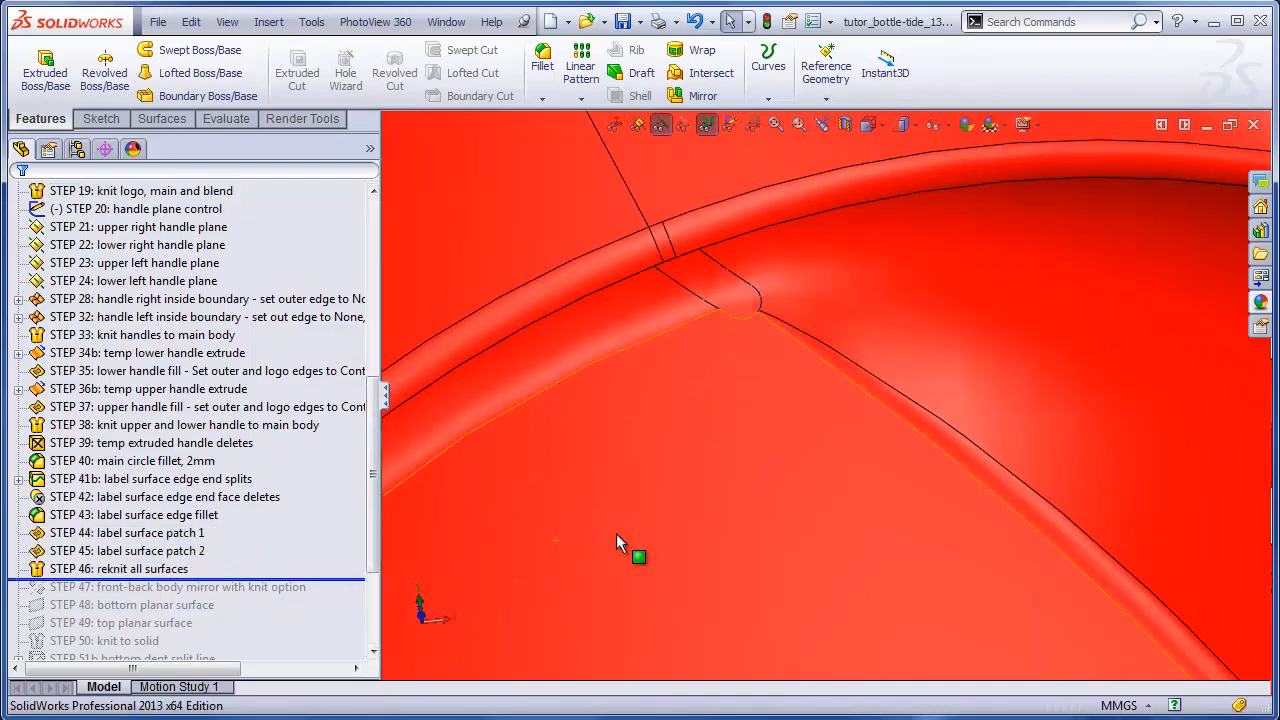
scroll(609, 522, up, 5)
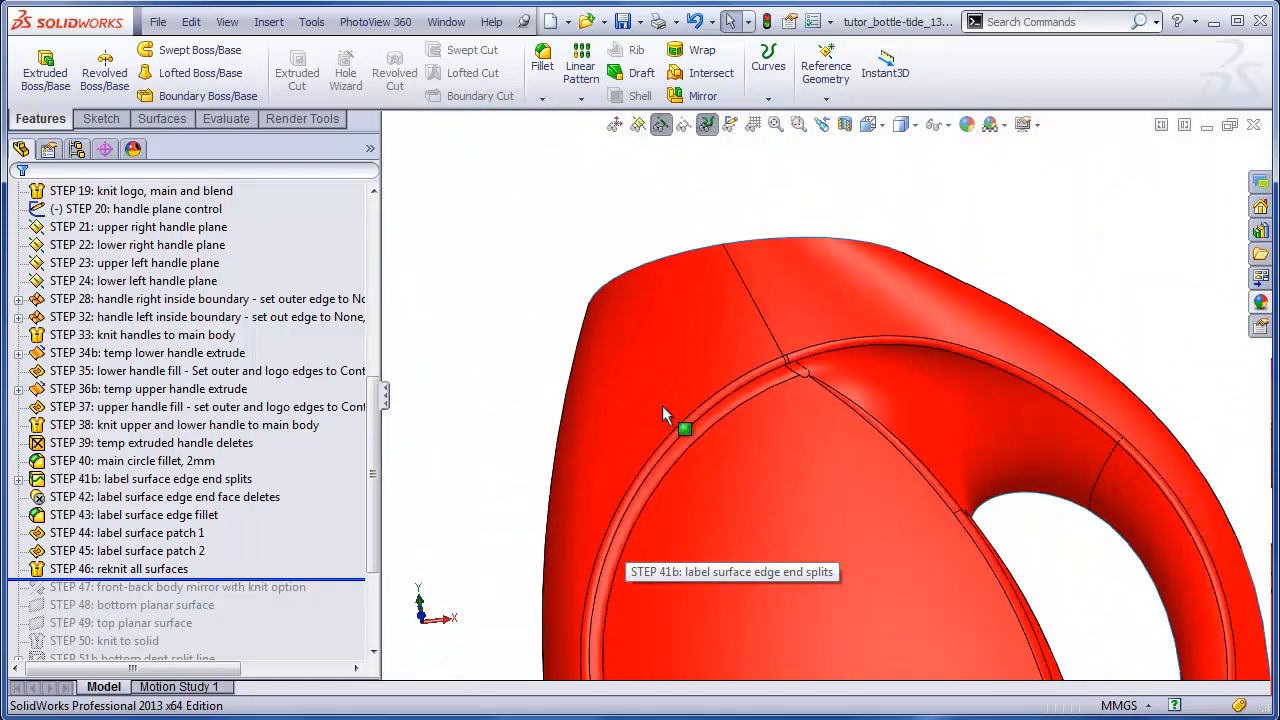
scroll(868, 485, up, 5)
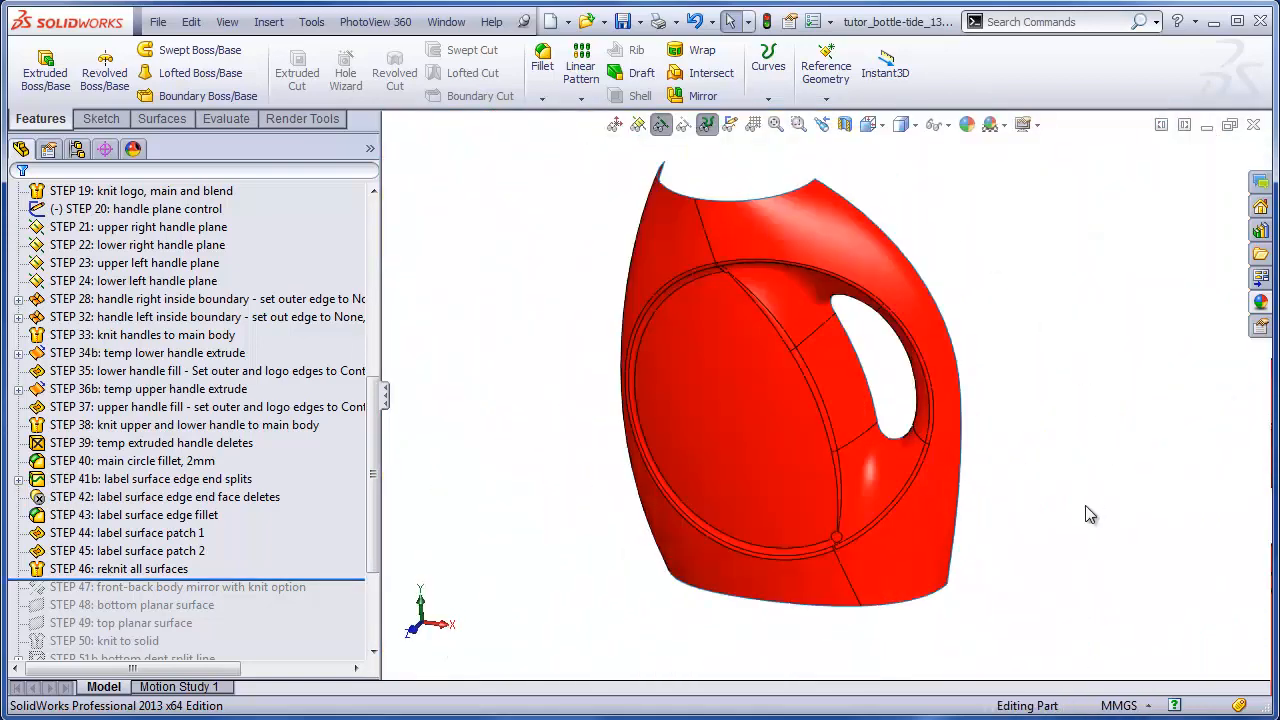
middle_drag(1000, 619, 971, 626)
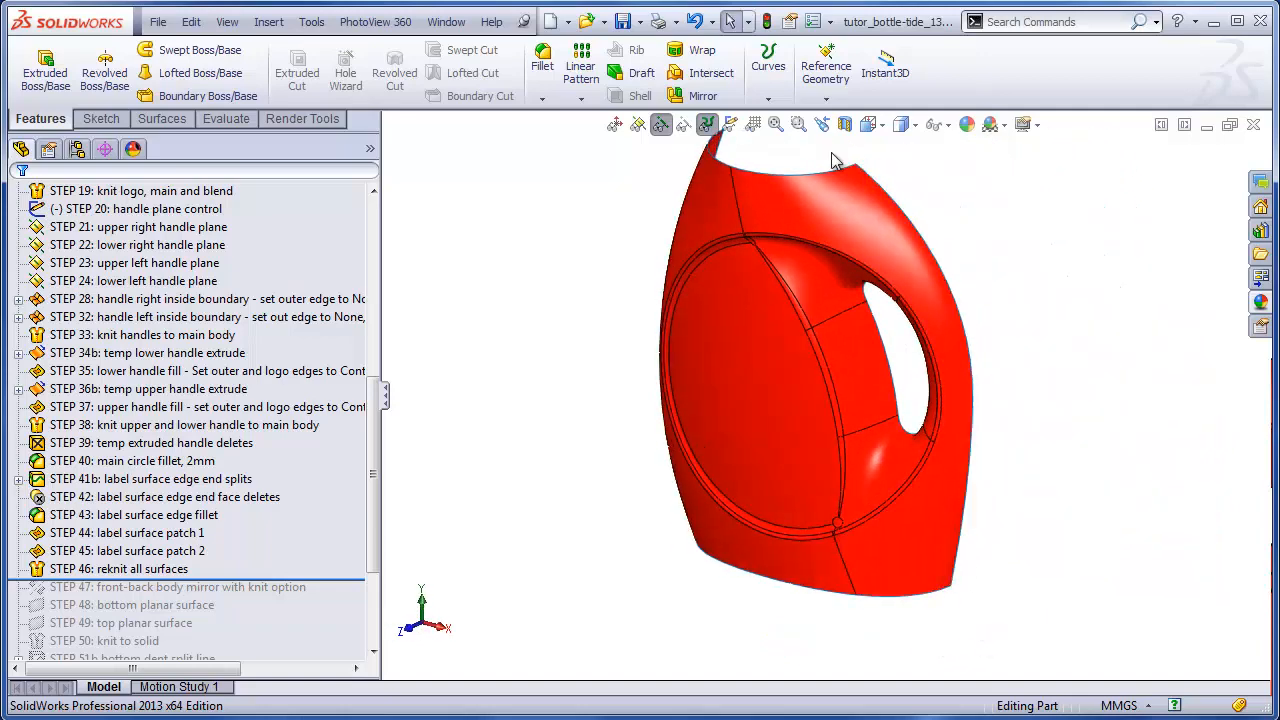
Step: Roll the model back to just after the STEP 19 knit in front view and show the sketches around the handle opening
key(ctrl+1)
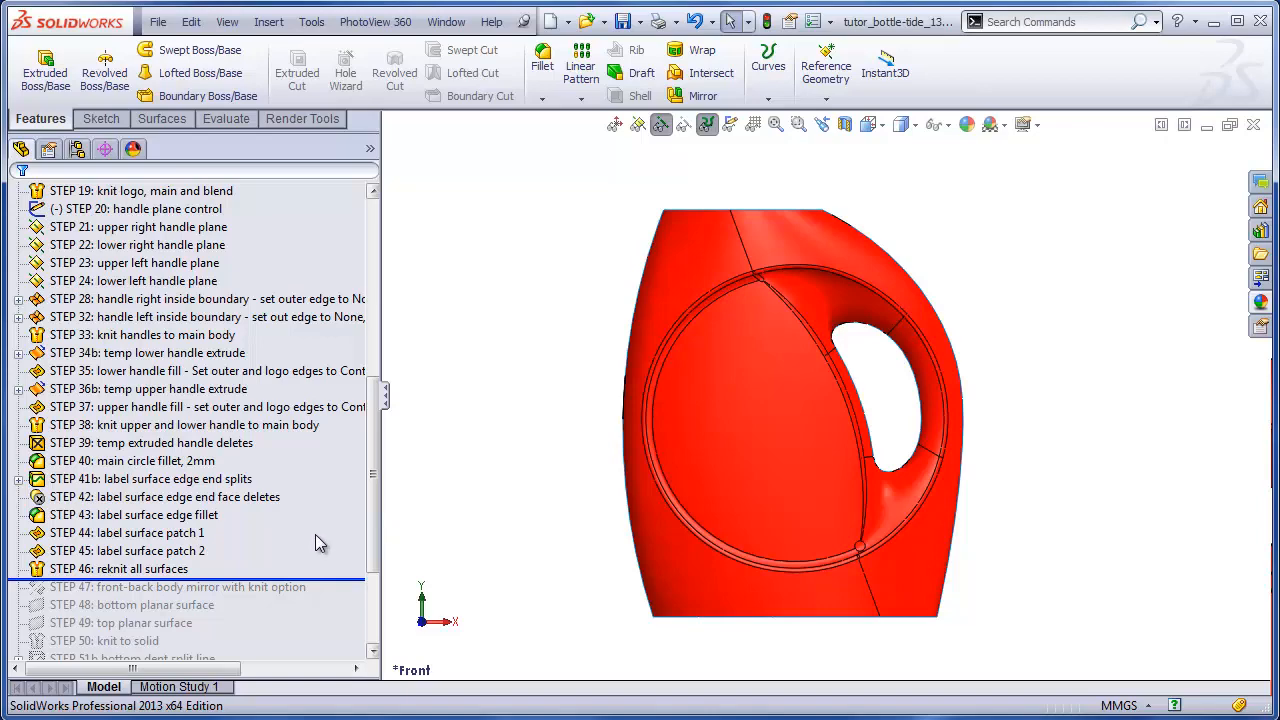
drag(329, 580, 305, 556)
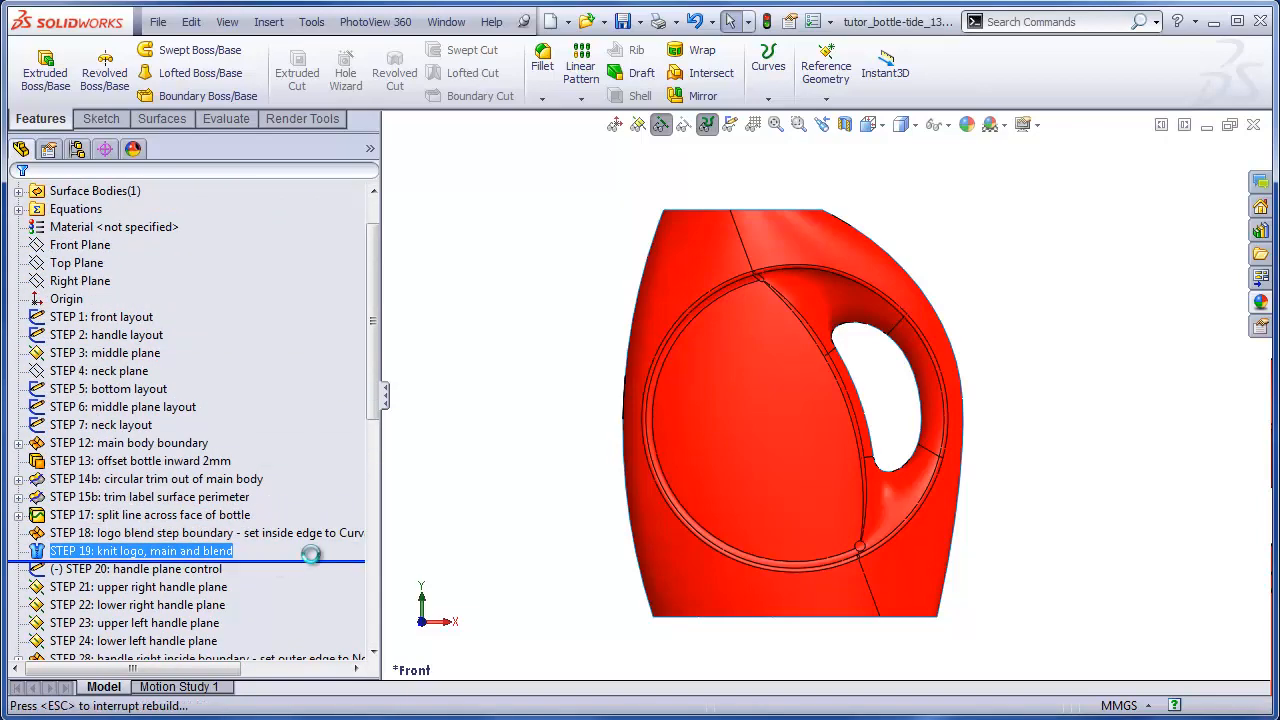
click(730, 124)
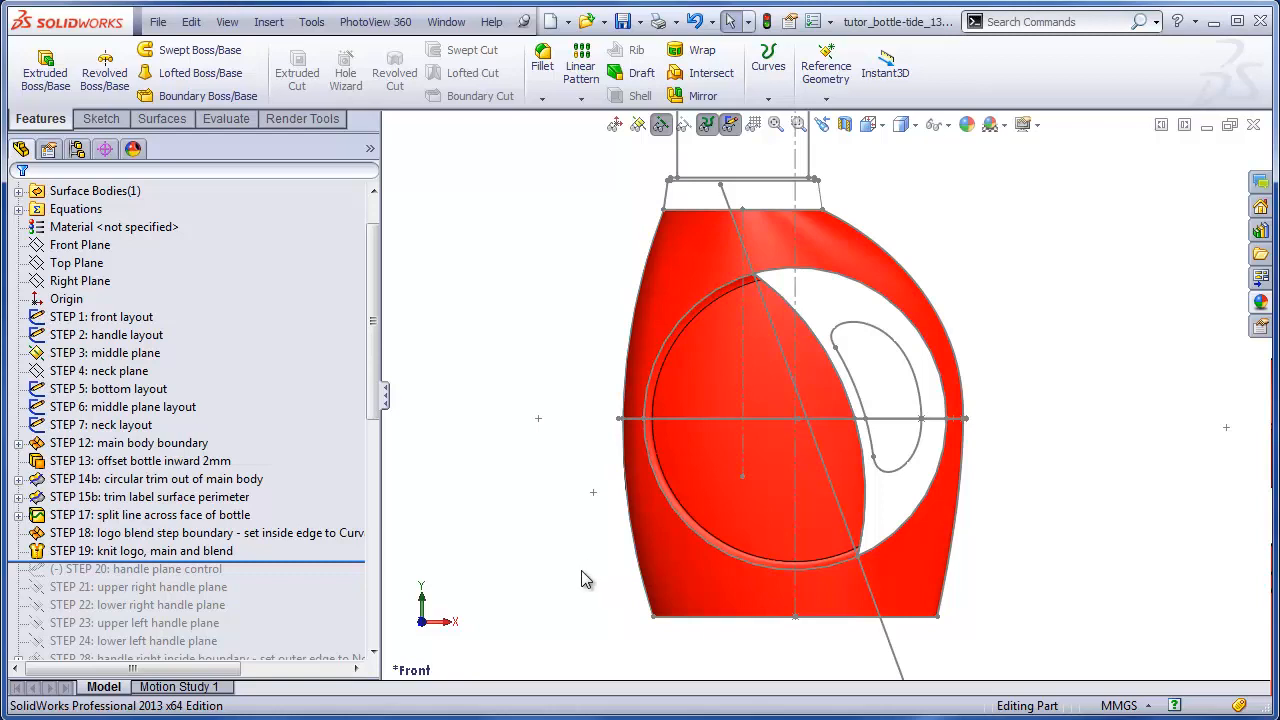
scroll(908, 340, up, 5)
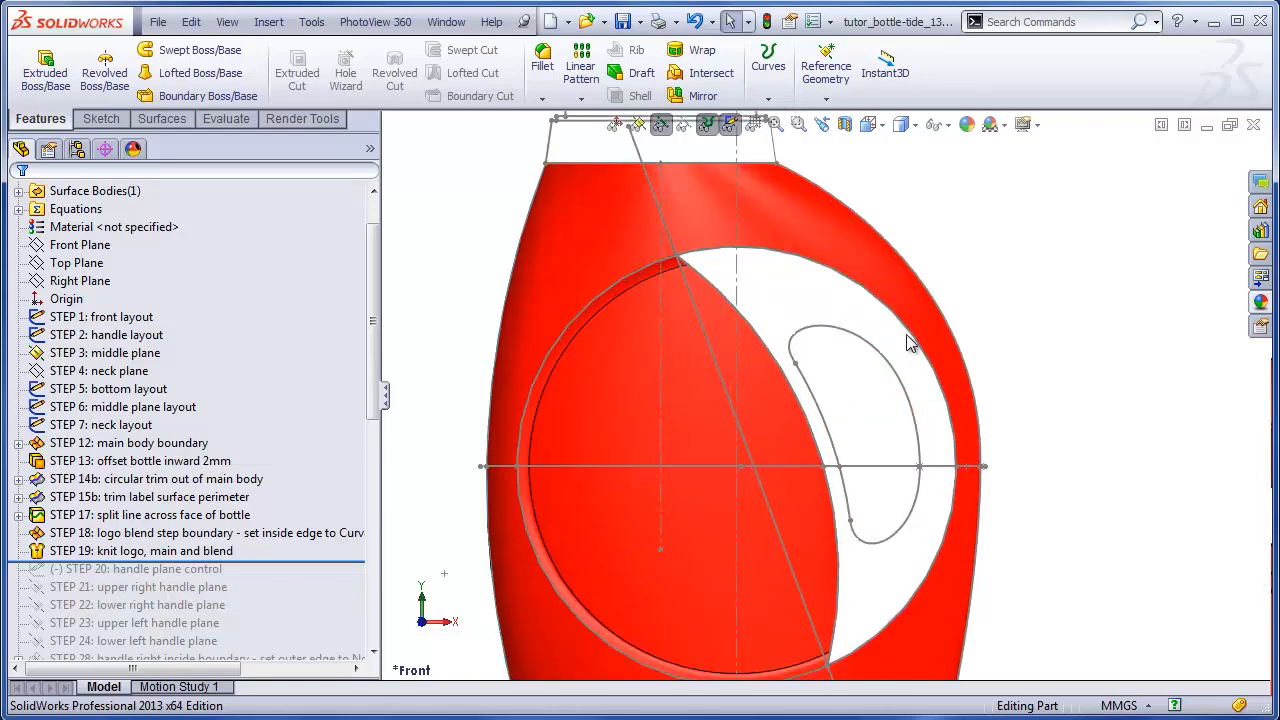
scroll(907, 335, up, 1)
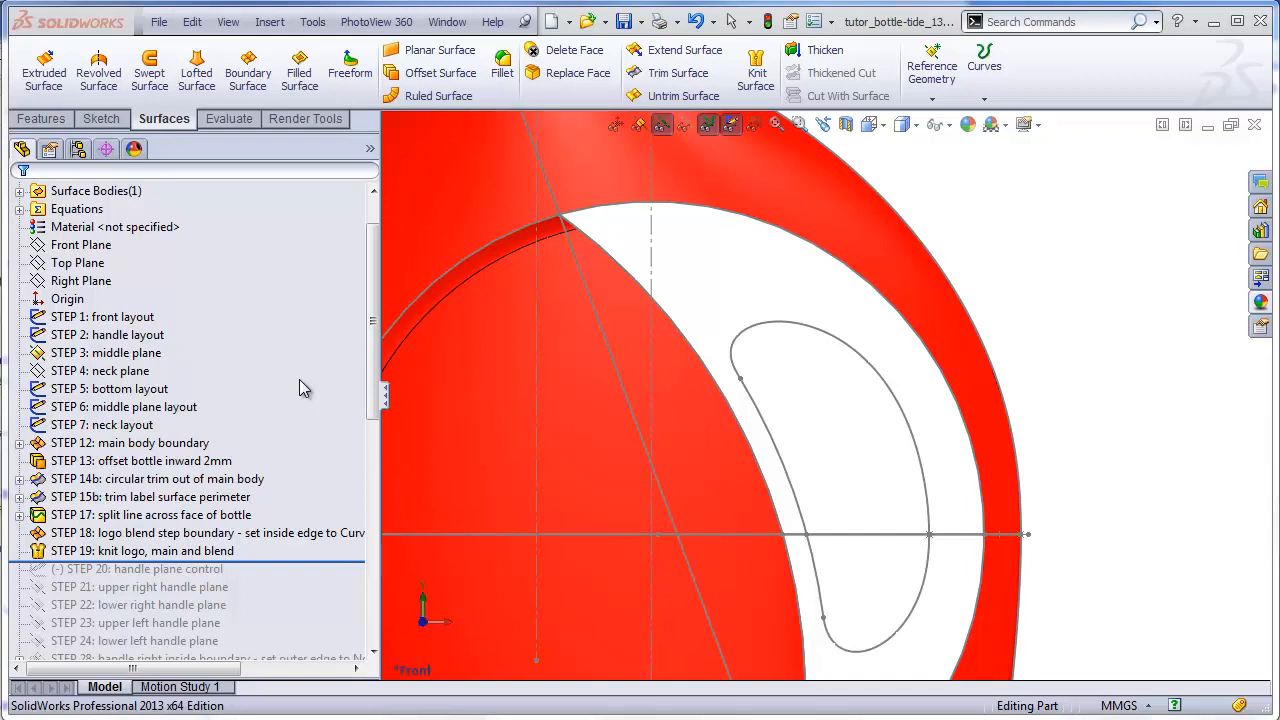
Step: Roll the model forward to include the STEP 20 handle plane control sketch and open that sketch
drag(349, 564, 345, 581)
right_click(210, 568)
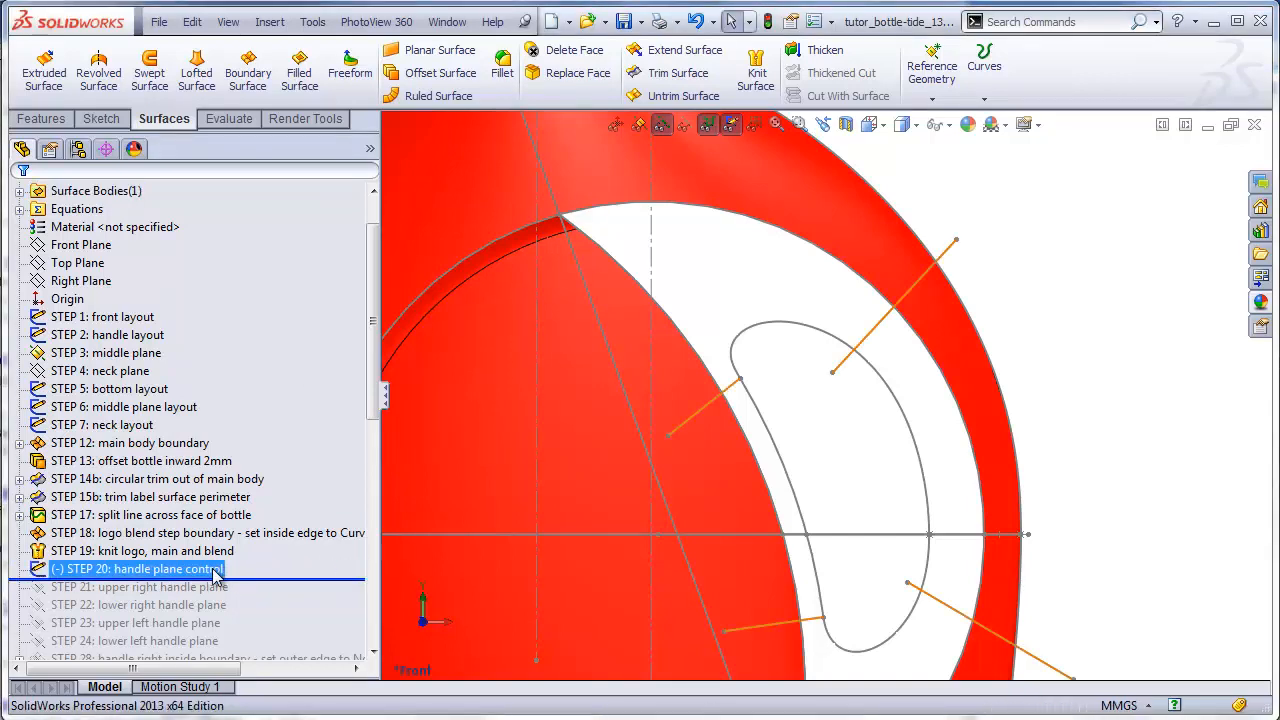
click(222, 506)
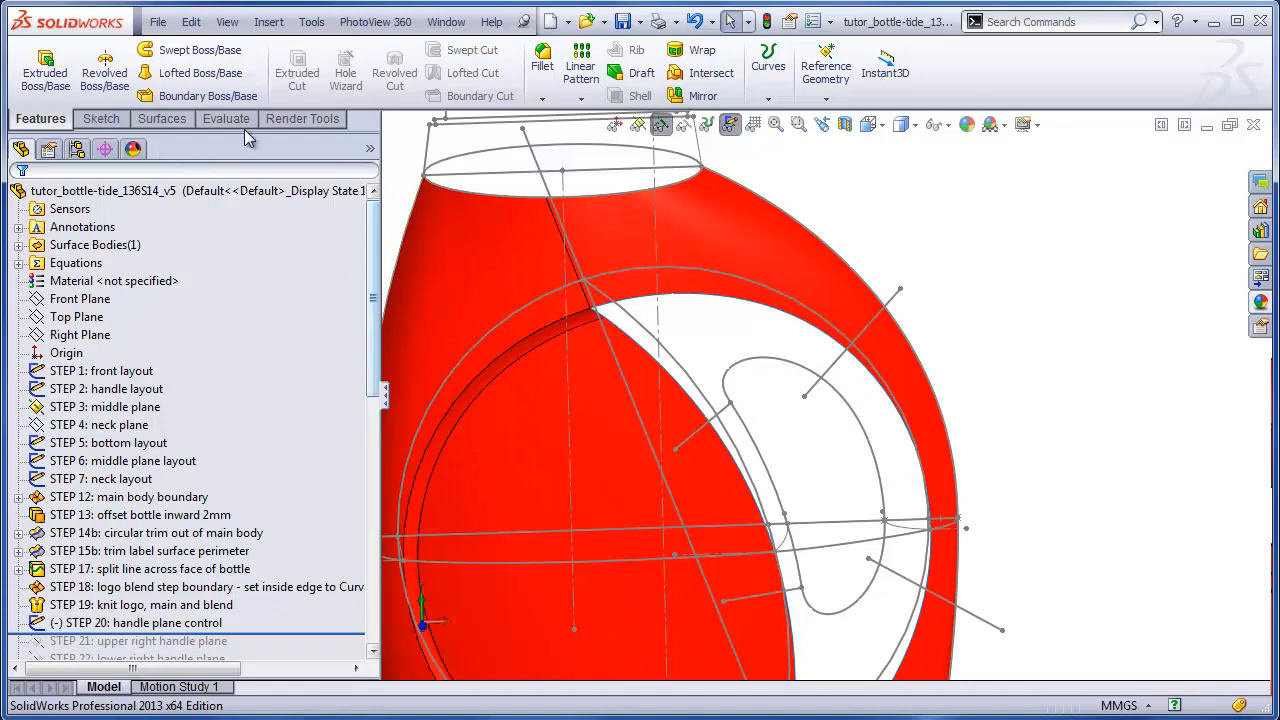
Step: Create a reference plane perpendicular to the Front Plane and coincident with the upper left handle control line, and turn on plane display
click(826, 99)
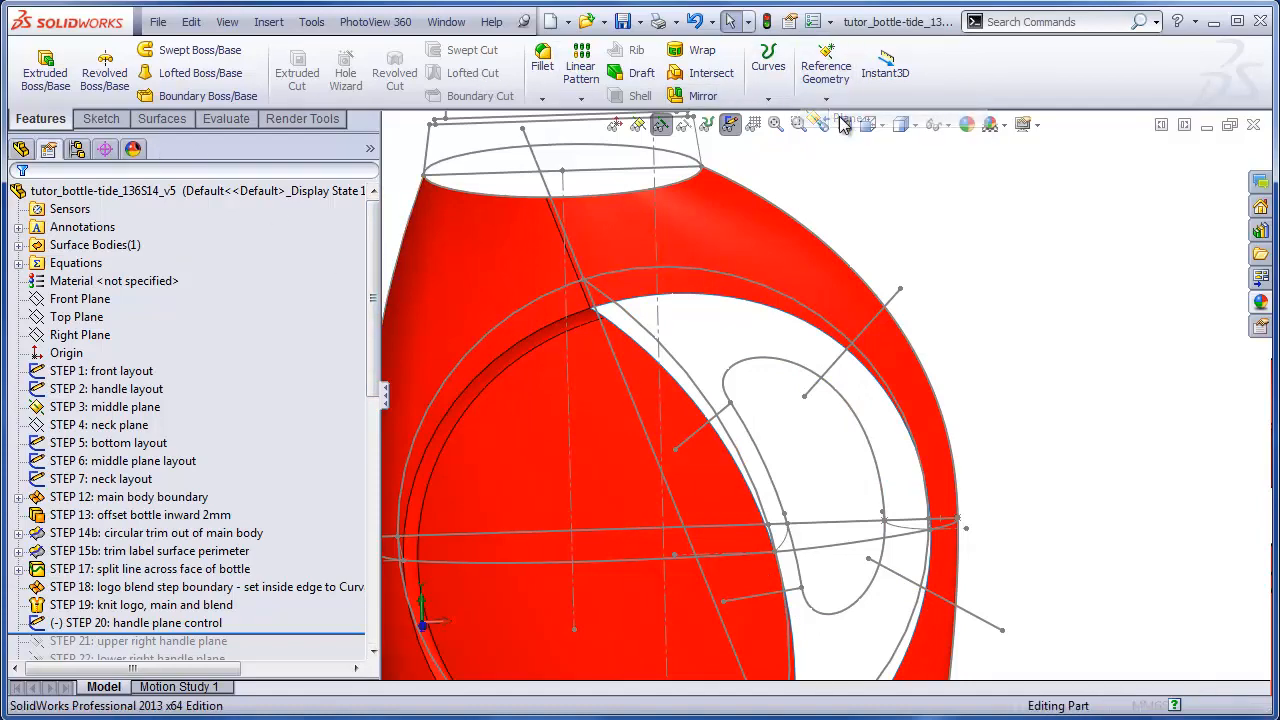
click(843, 123)
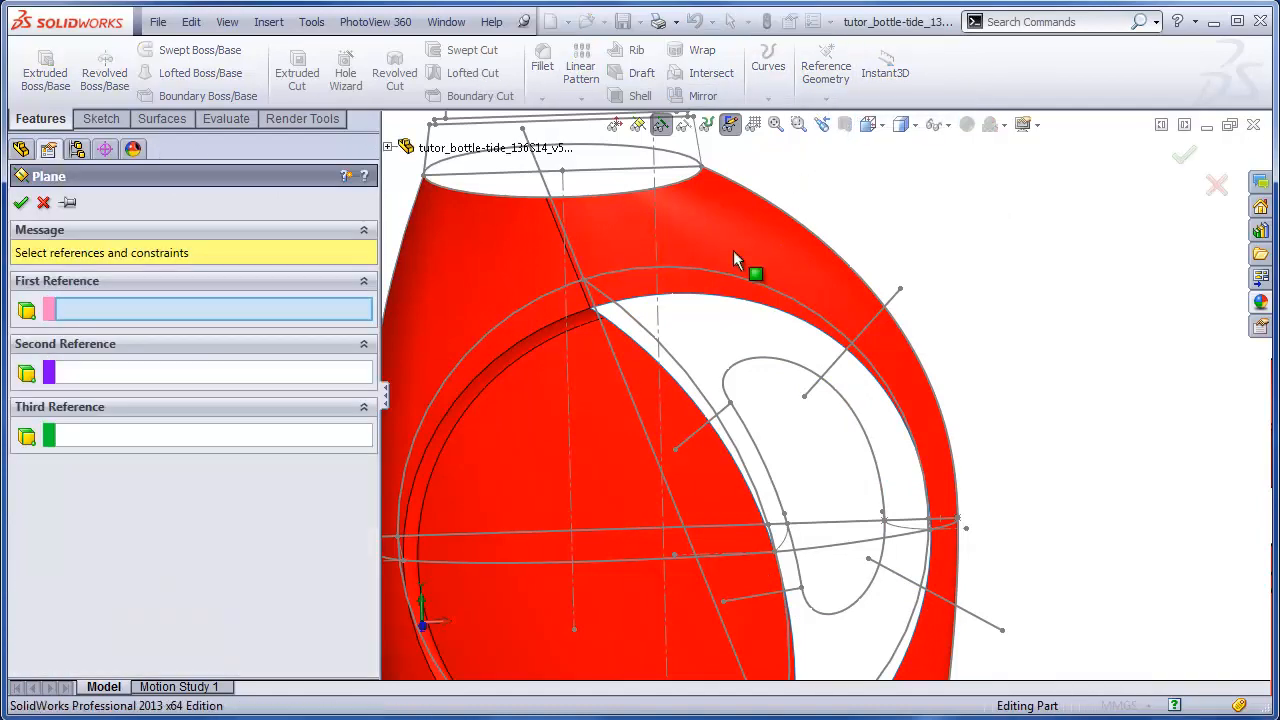
key(z)
click(388, 148)
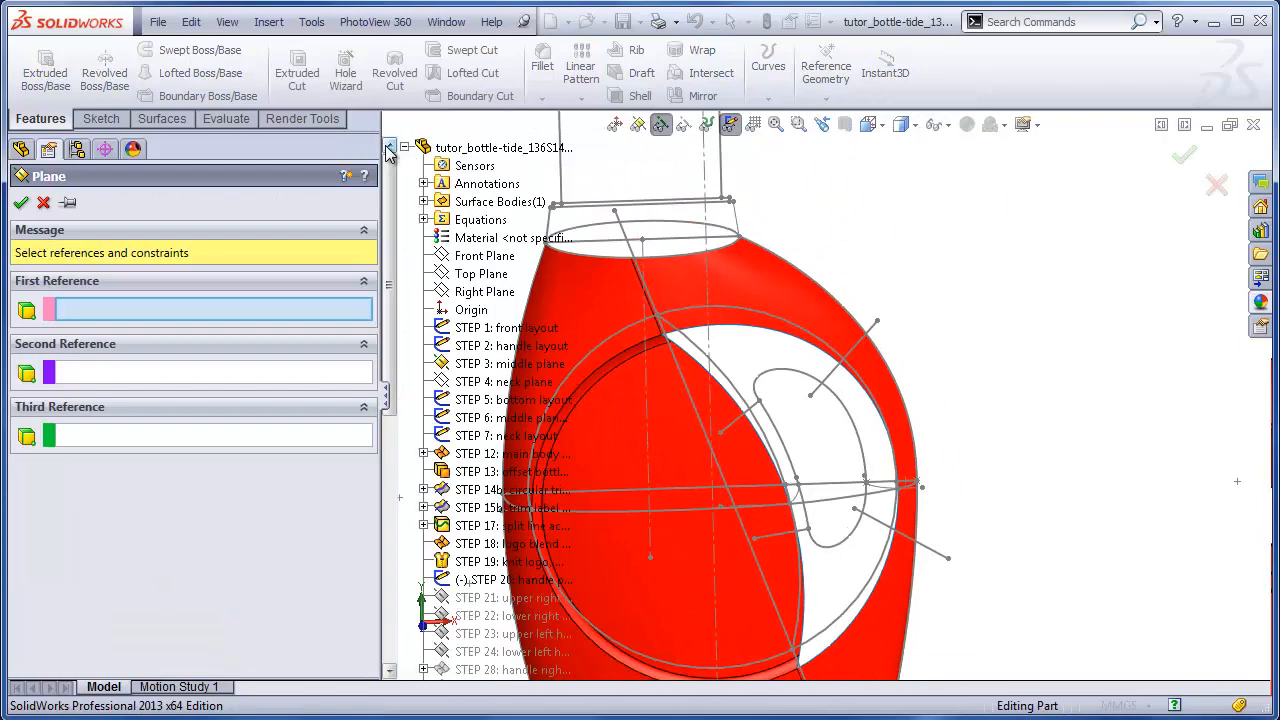
click(484, 259)
scroll(780, 418, down, 2)
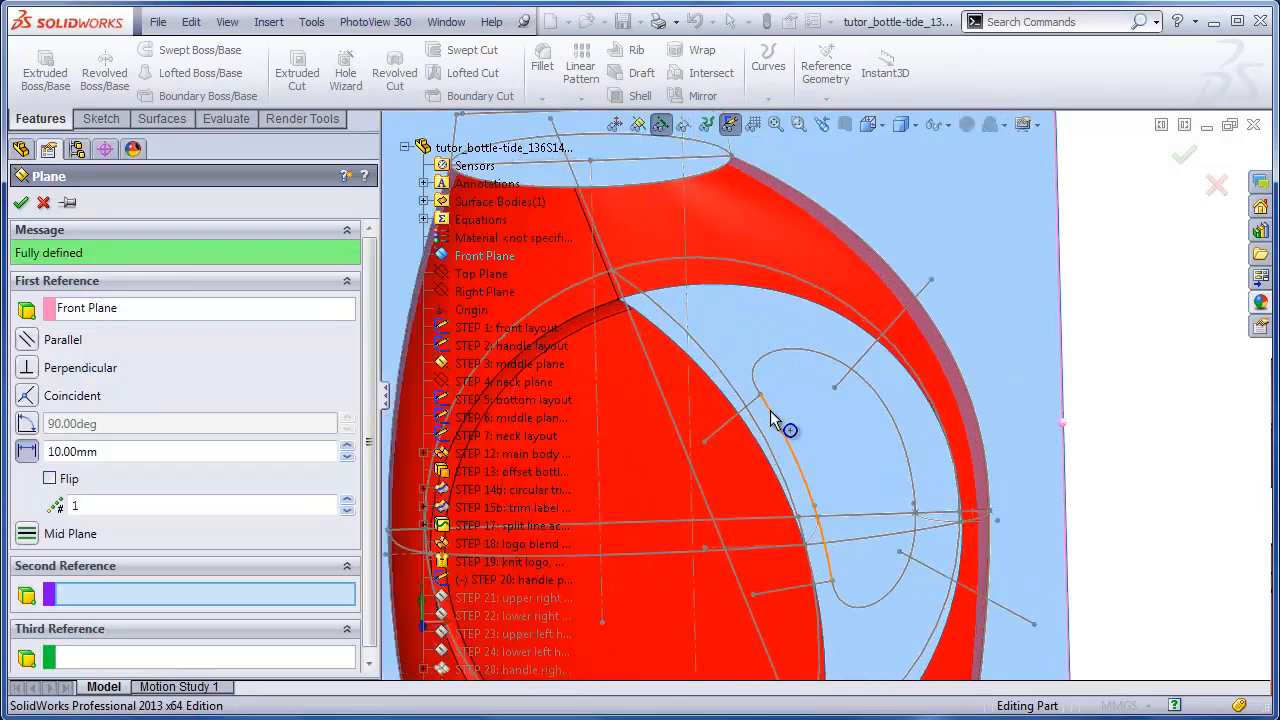
click(731, 427)
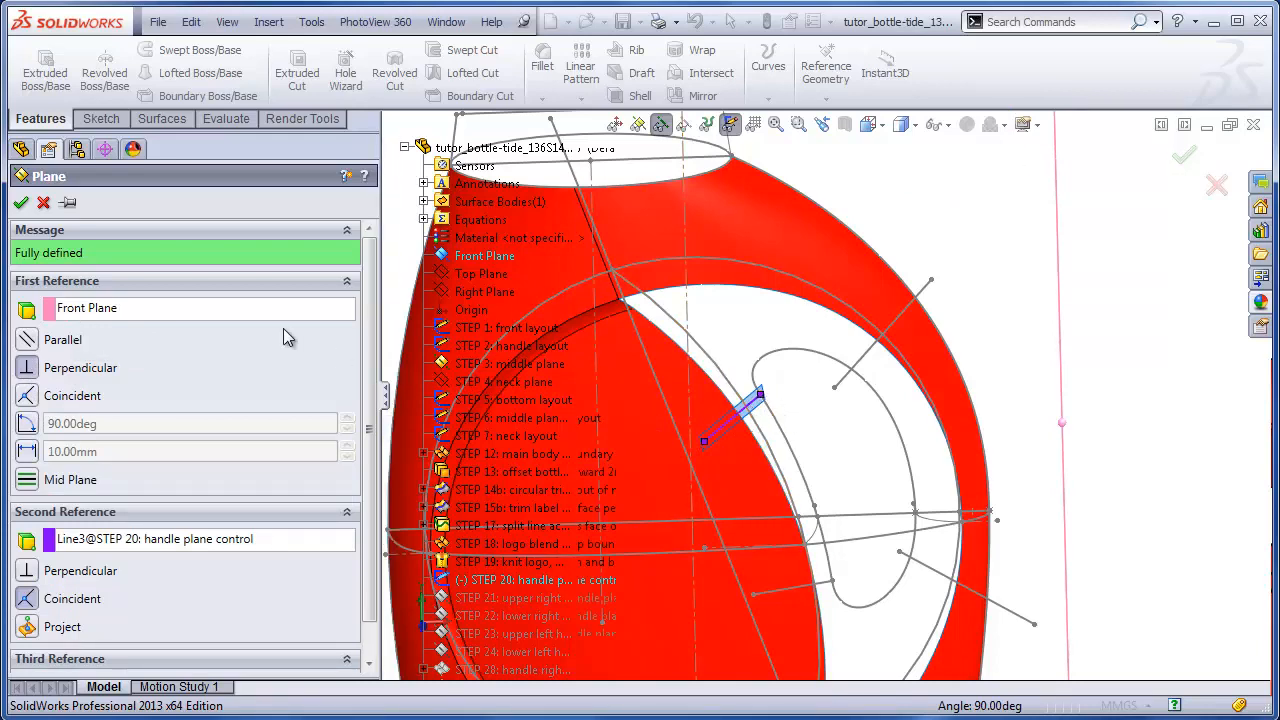
click(20, 205)
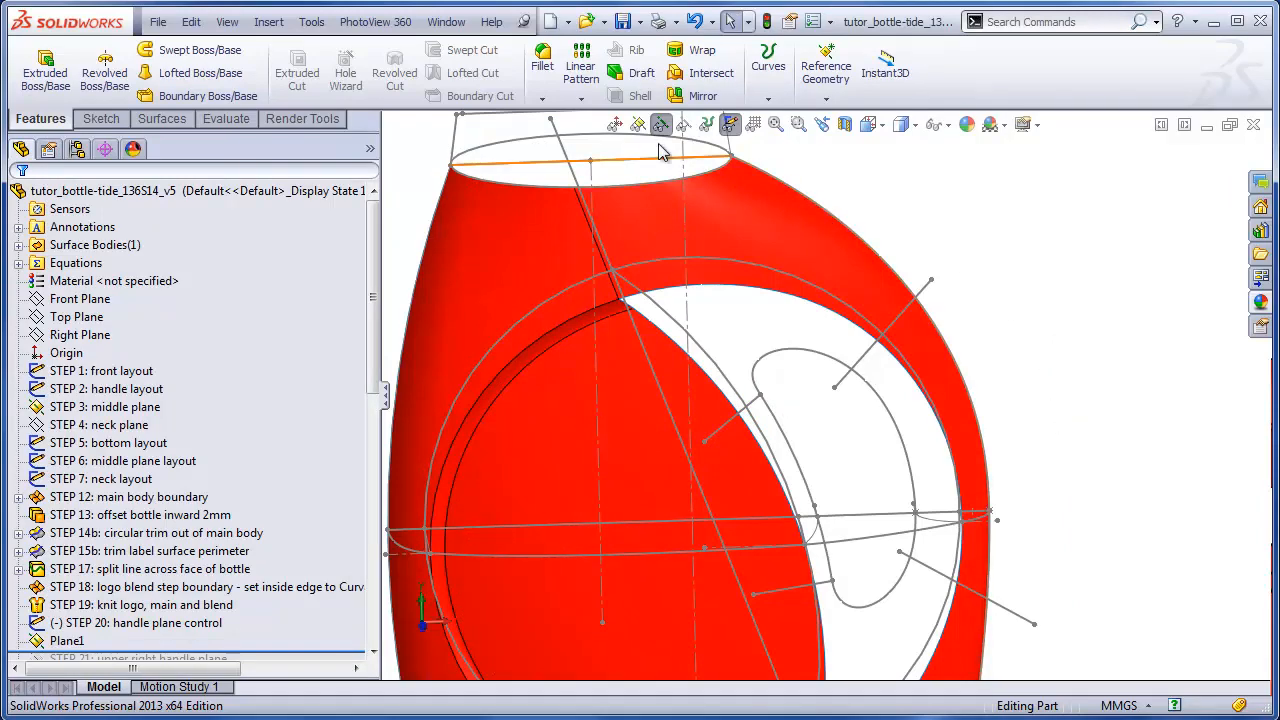
click(637, 124)
middle_drag(1090, 444, 1098, 450)
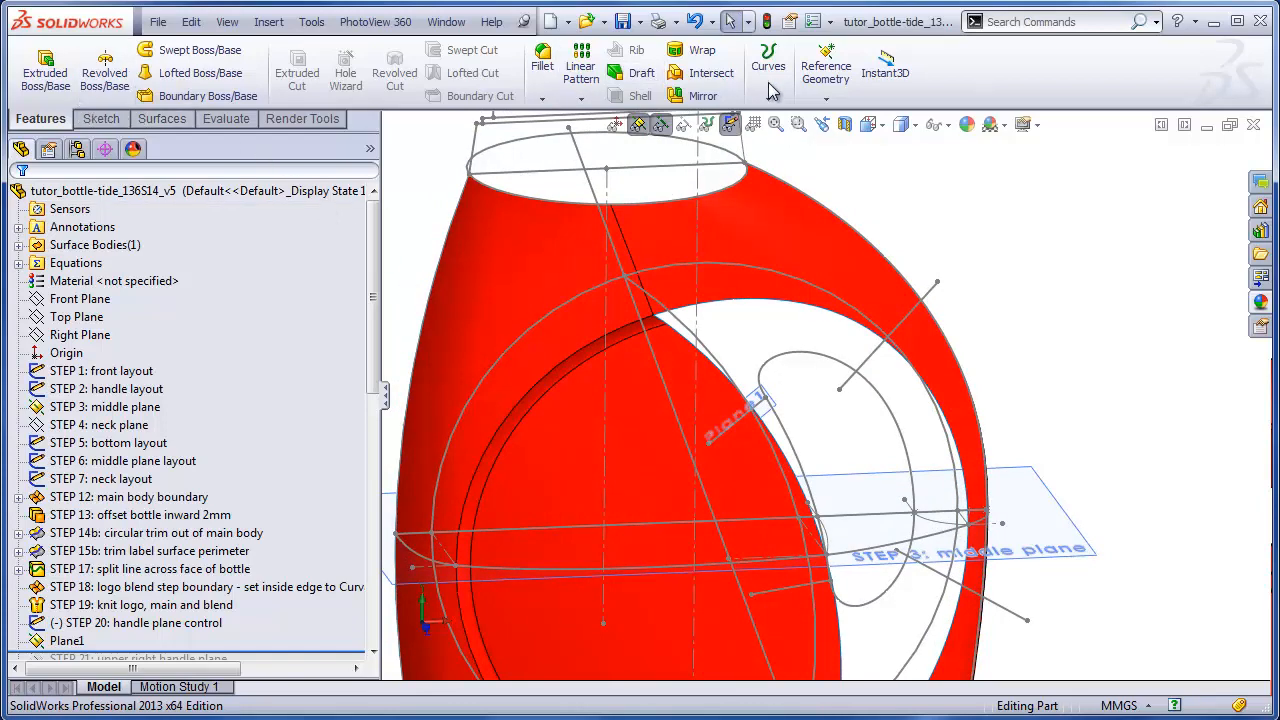
Step: Create a reference plane perpendicular to the Front Plane and coincident with the upper right handle control line
click(826, 72)
click(845, 121)
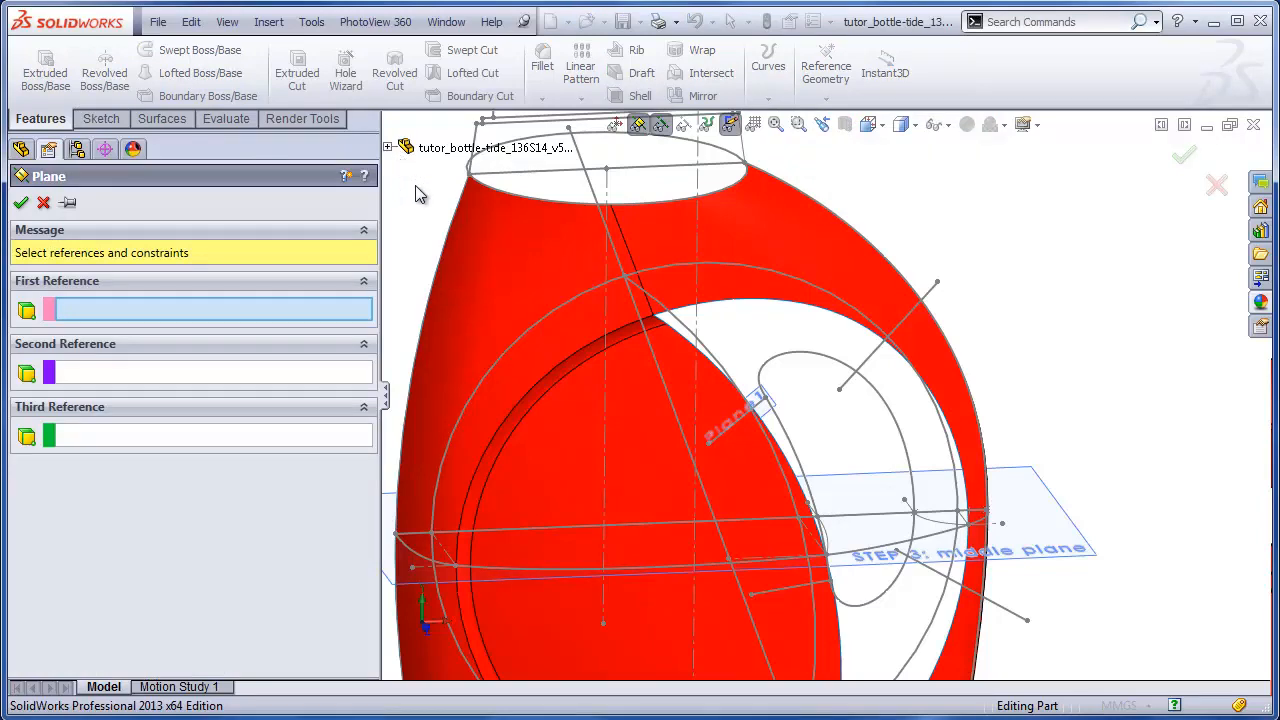
scroll(405, 181, up, 1)
click(388, 148)
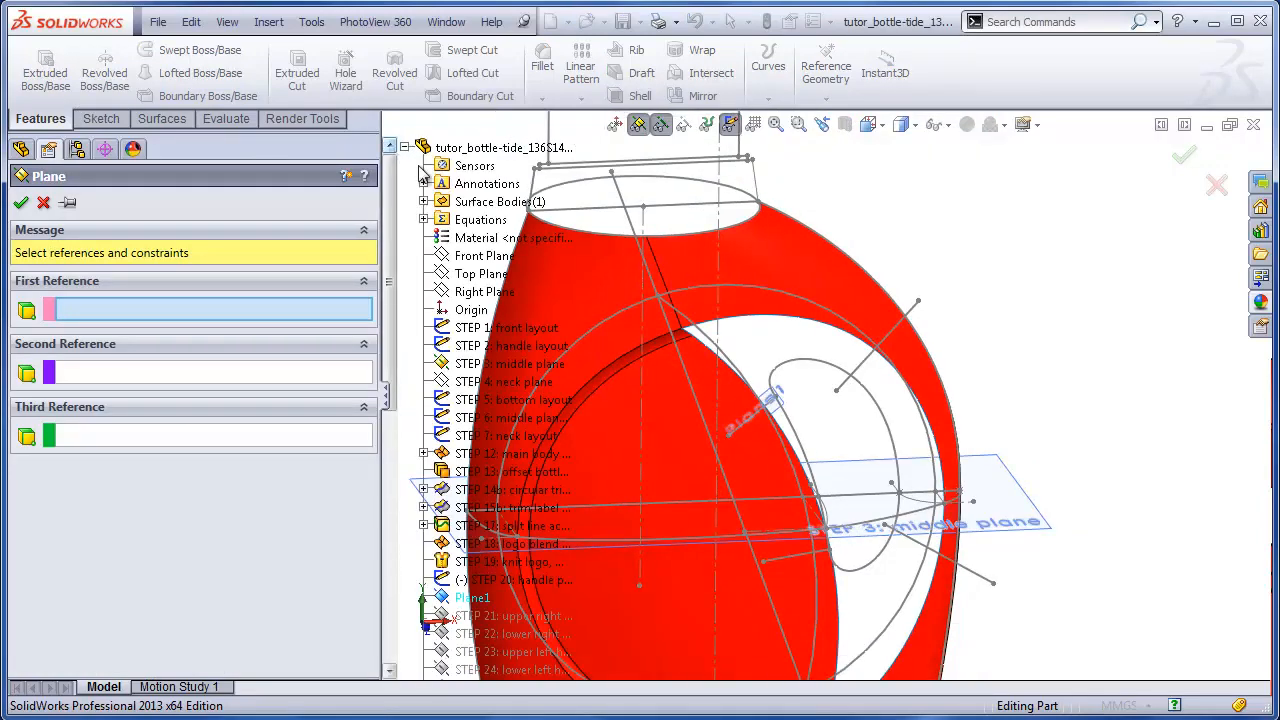
click(485, 256)
click(853, 372)
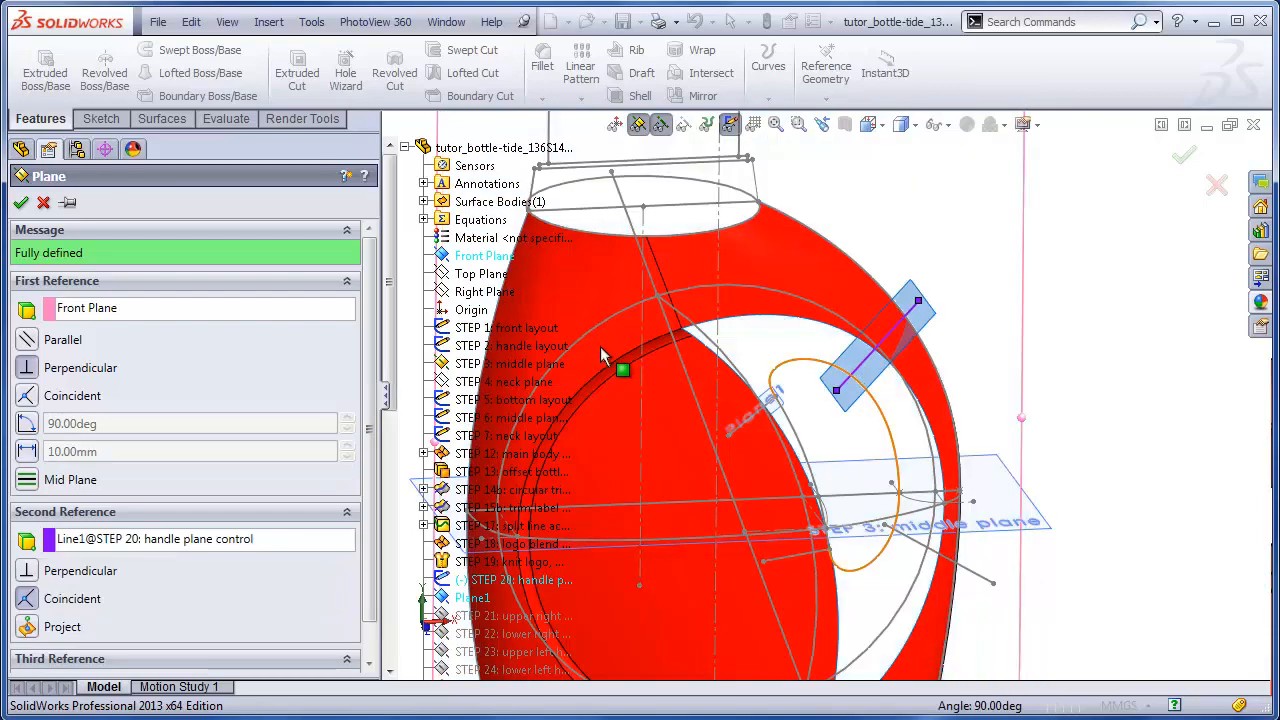
click(21, 203)
middle_drag(877, 450, 875, 420)
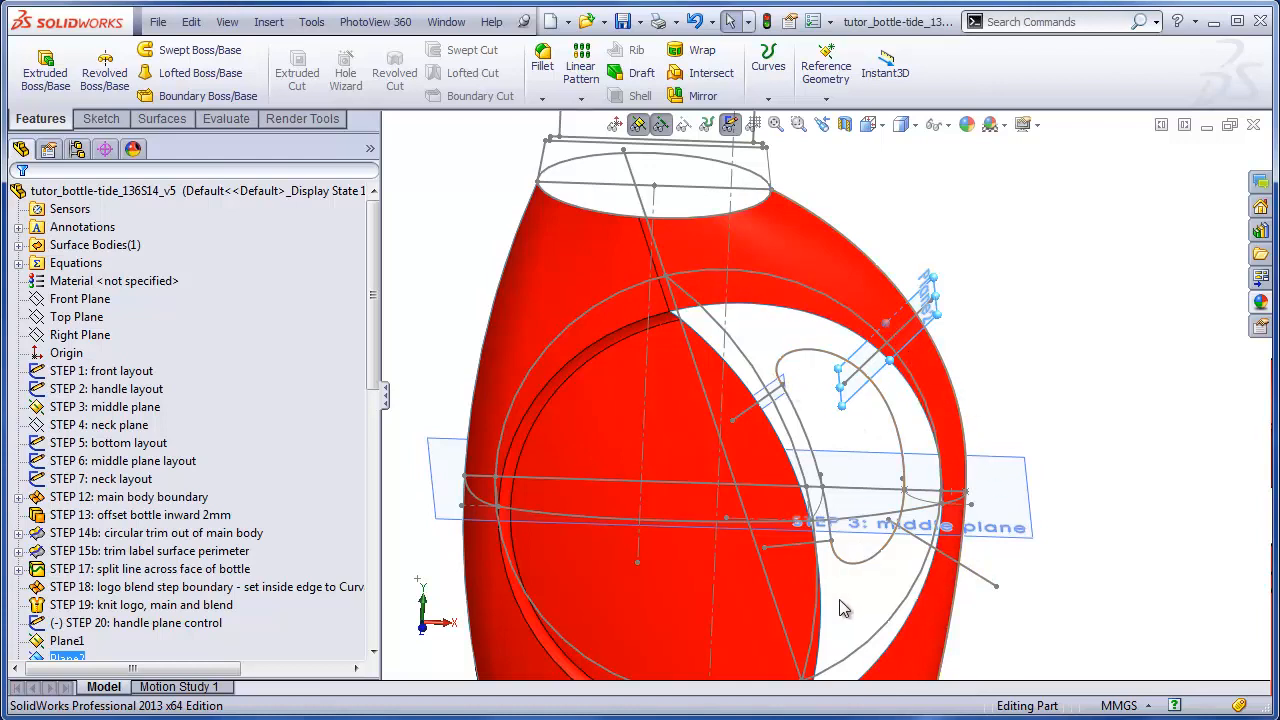
Step: Roll the model back to just after the STEP 20 handle plane control sketch and open that sketch for editing
scroll(375, 396, down, 2)
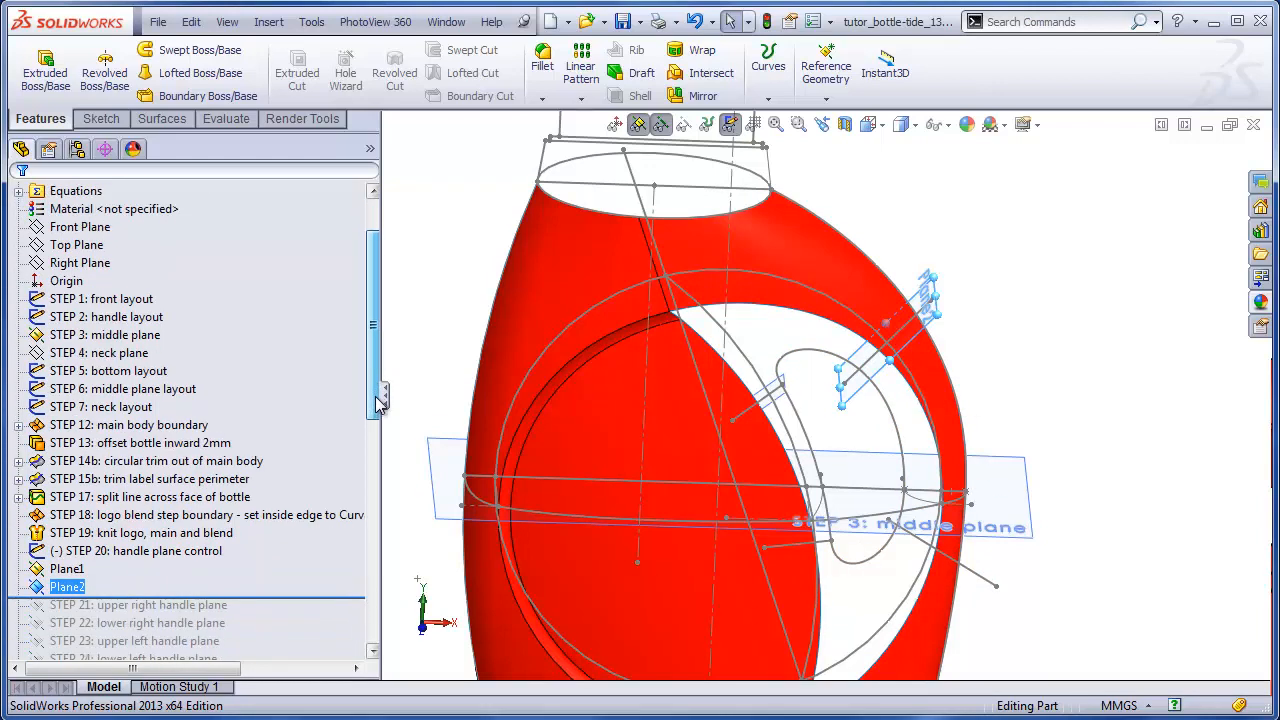
click(298, 579)
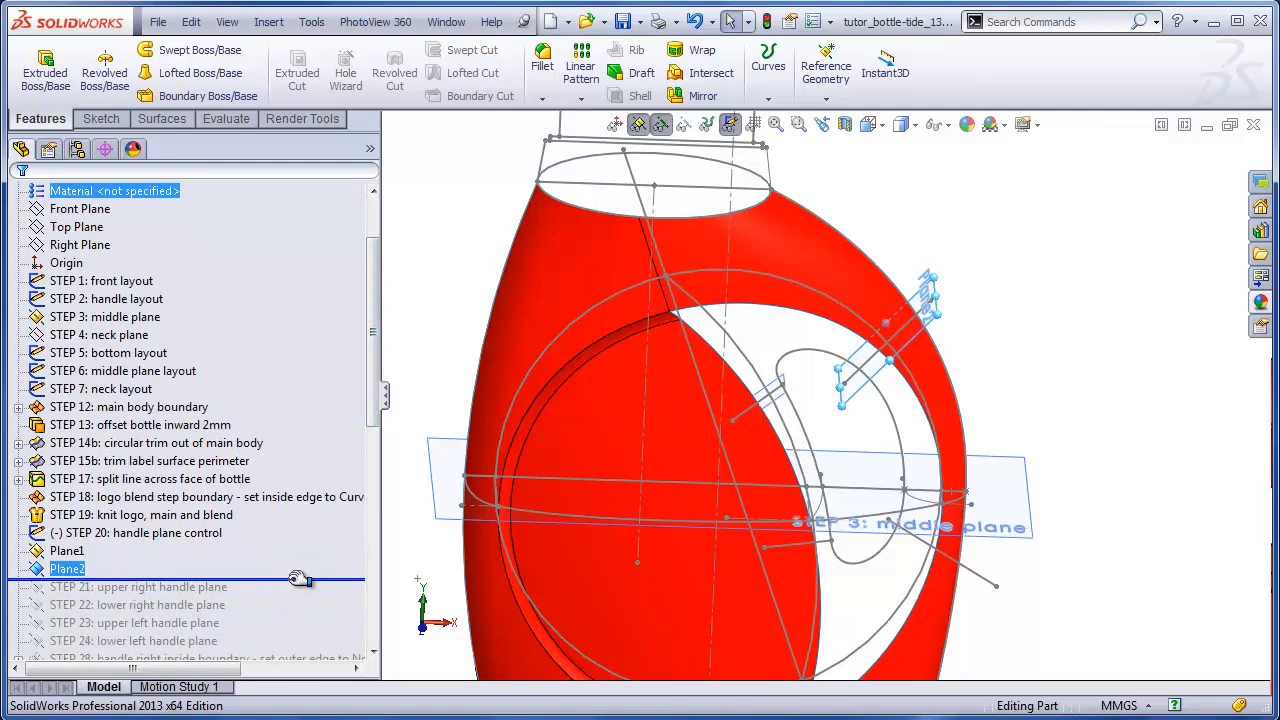
drag(298, 579, 286, 543)
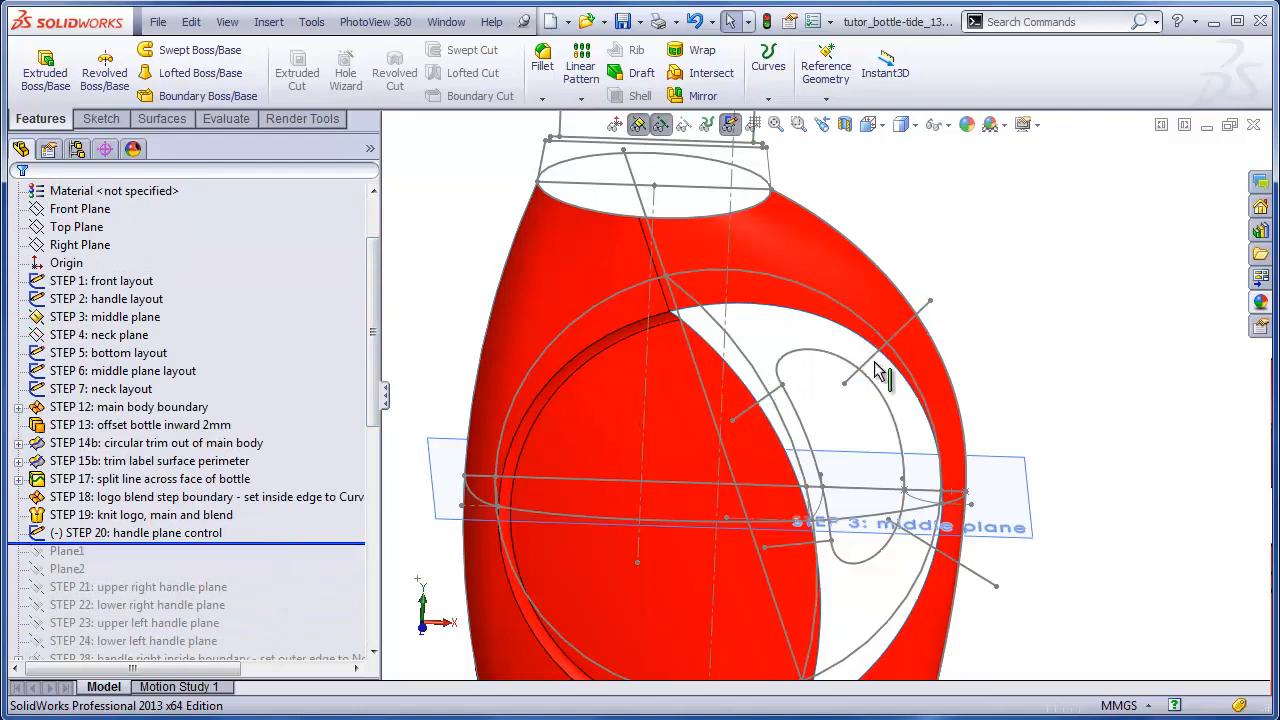
click(215, 533)
right_click(205, 533)
click(210, 487)
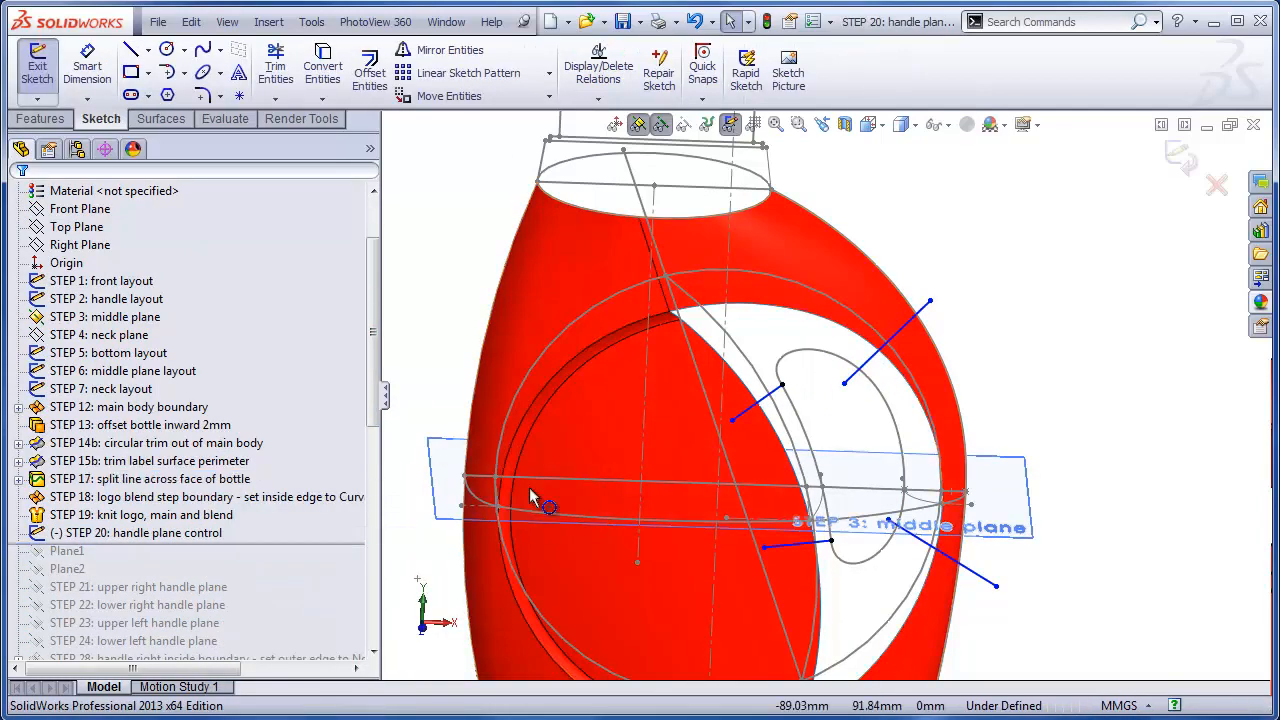
Step: Extrude the four handle control lines as blind surfaces 20 mm deep
click(173, 124)
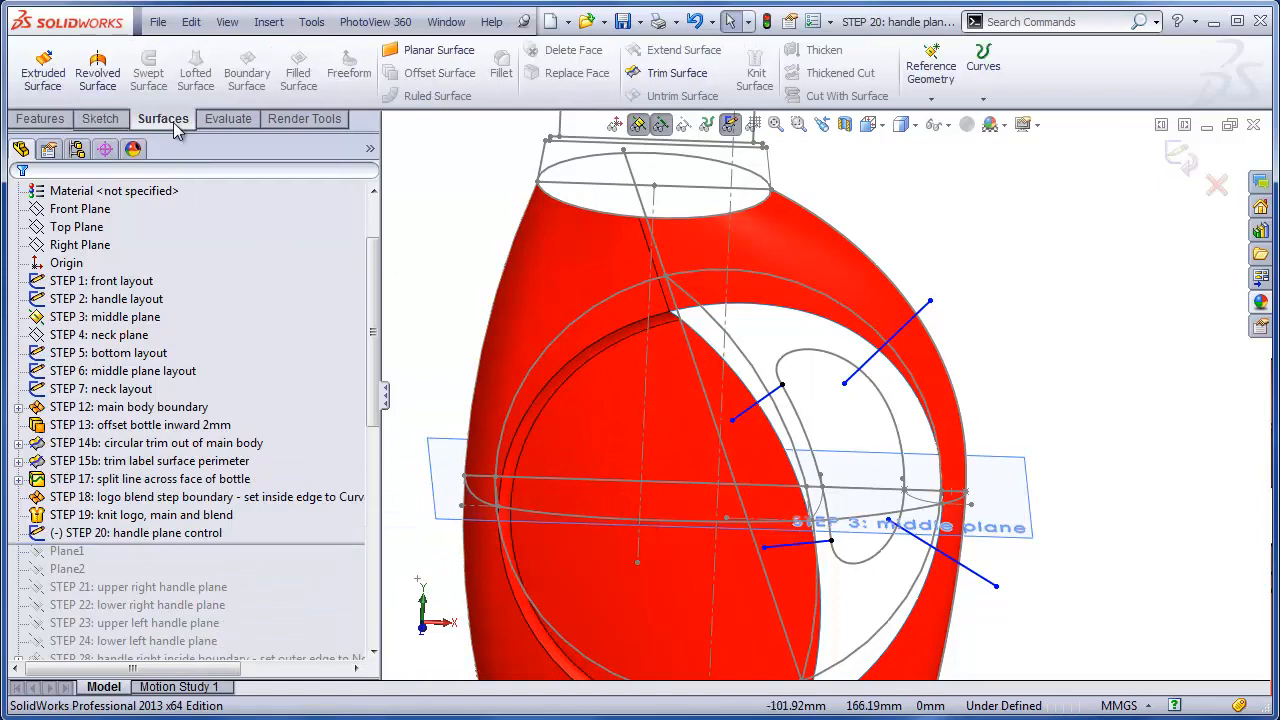
click(43, 68)
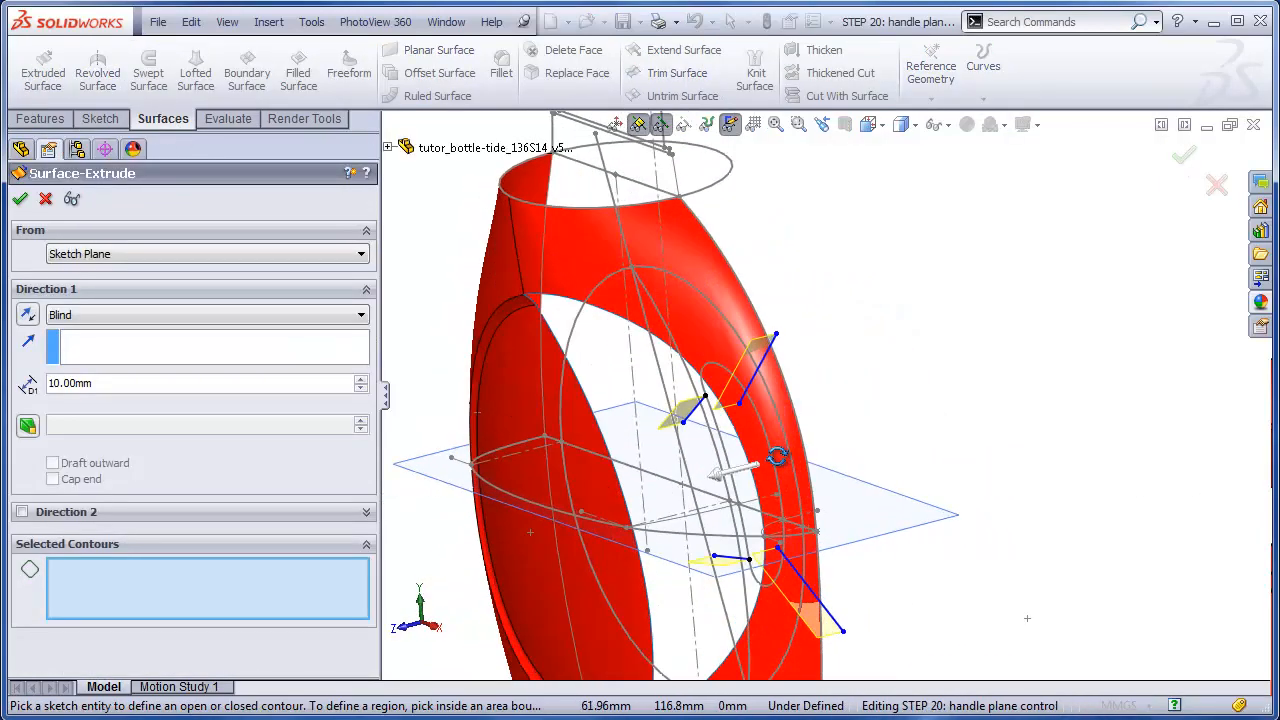
click(360, 380)
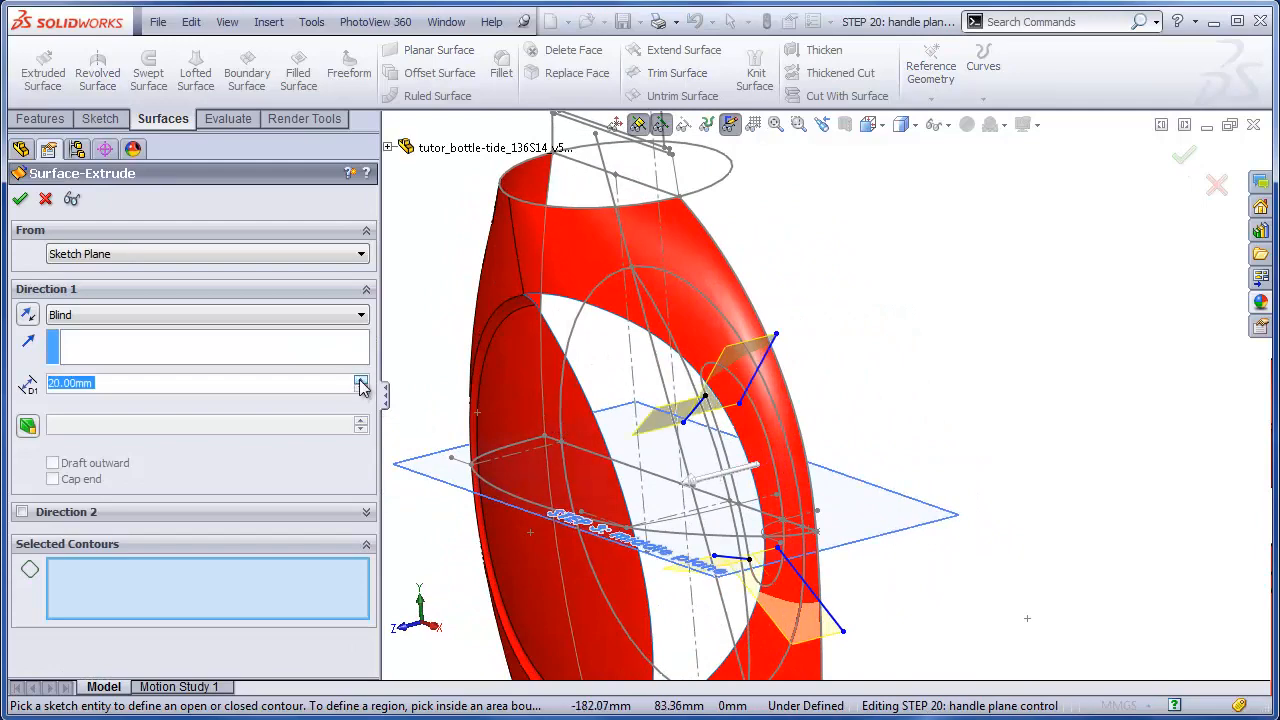
click(20, 198)
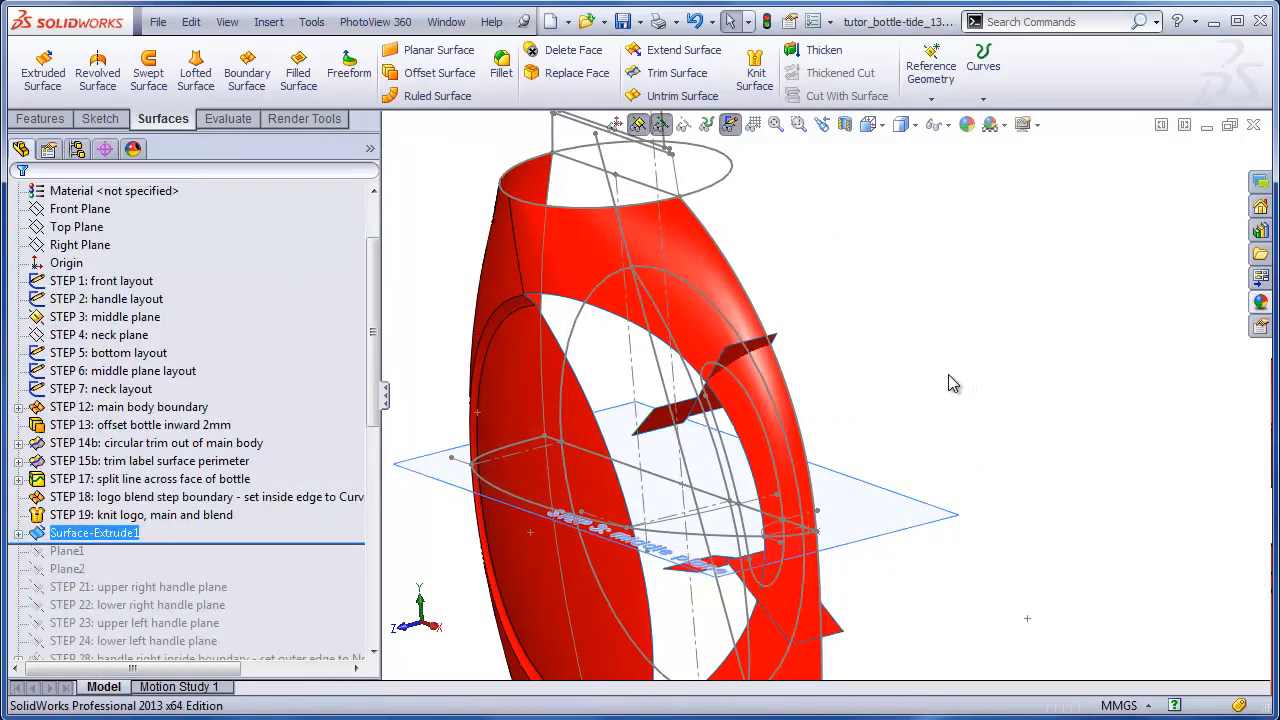
Step: Delete the four extruded surface bodies at the handle opening, keeping the STEP 19 knit body
middle_drag(846, 491, 727, 375)
scroll(750, 355, down, 2)
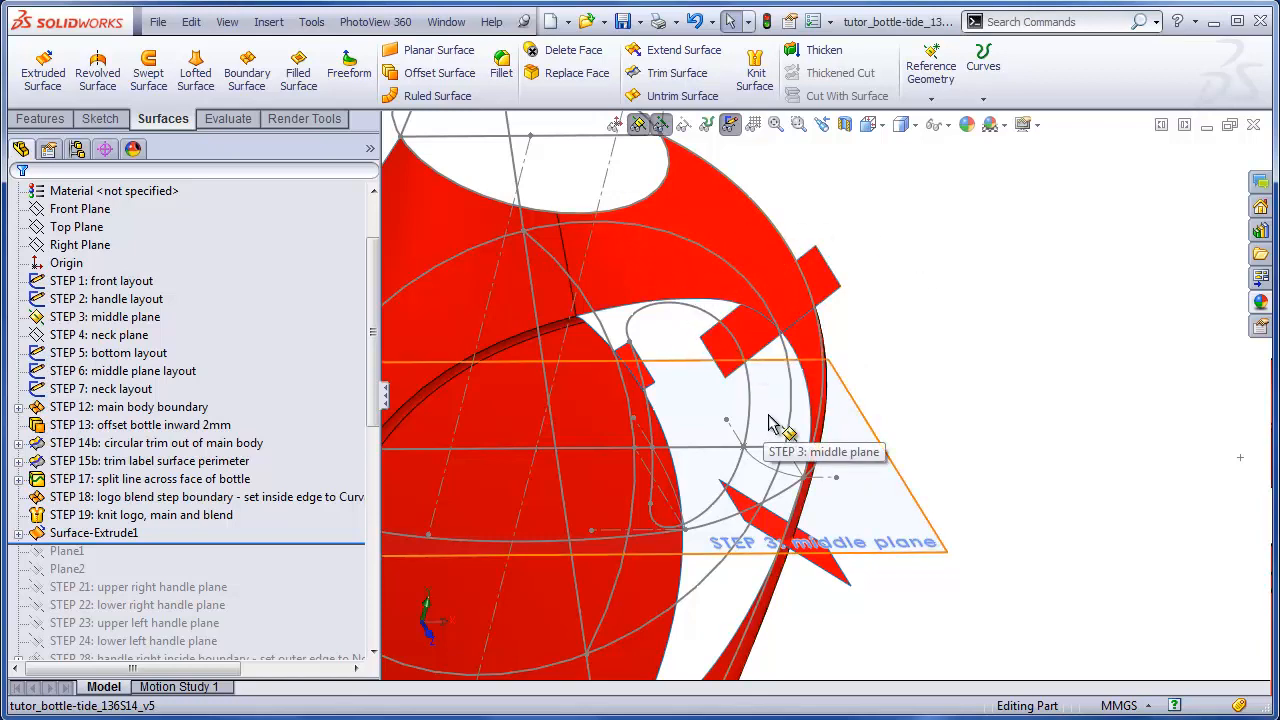
mouse_move(765, 425)
middle_down()
mouse_move(750, 440)
mouse_move(723, 397)
mouse_move(757, 478)
middle_up()
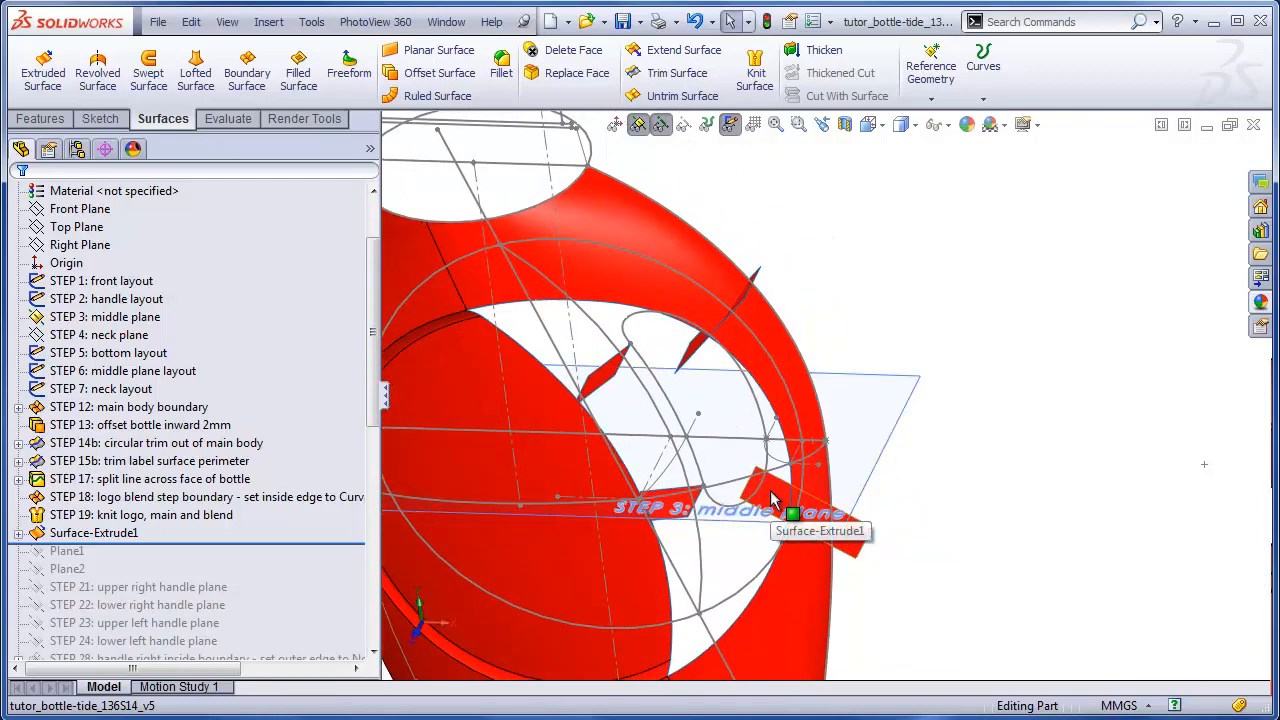
scroll(357, 277, up, 3)
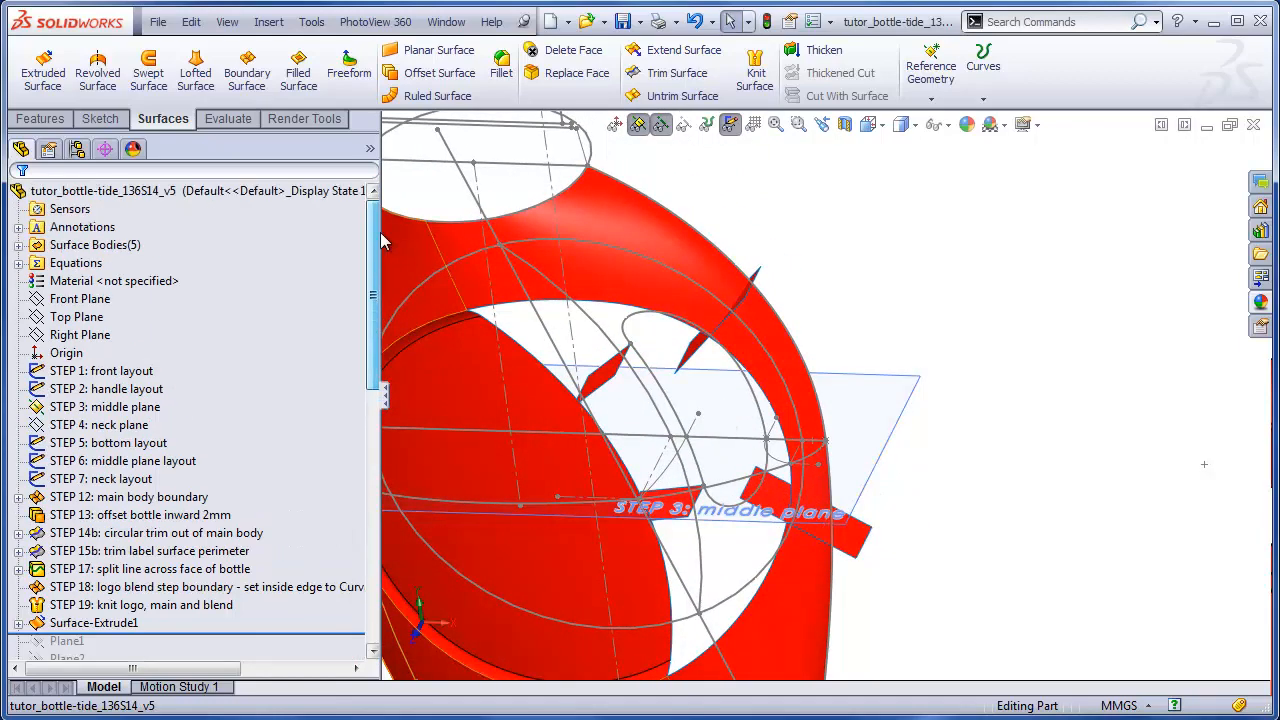
click(93, 249)
click(19, 245)
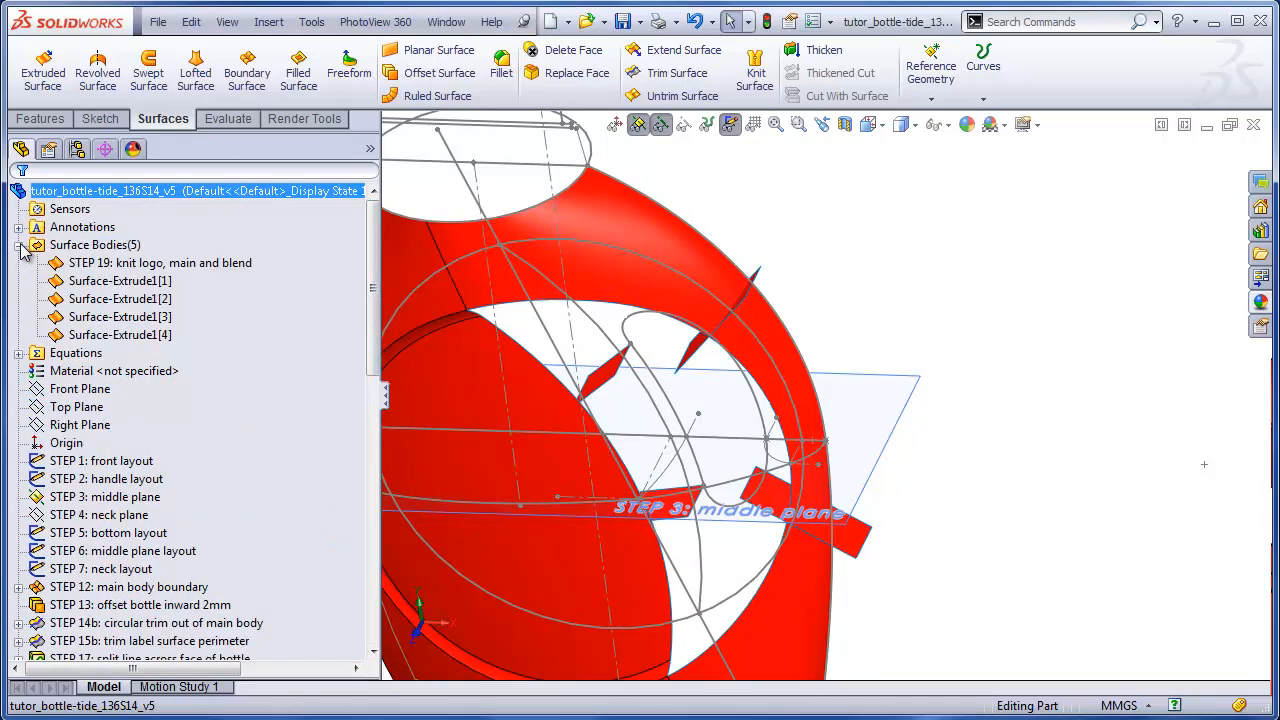
click(92, 282)
shift+click(118, 335)
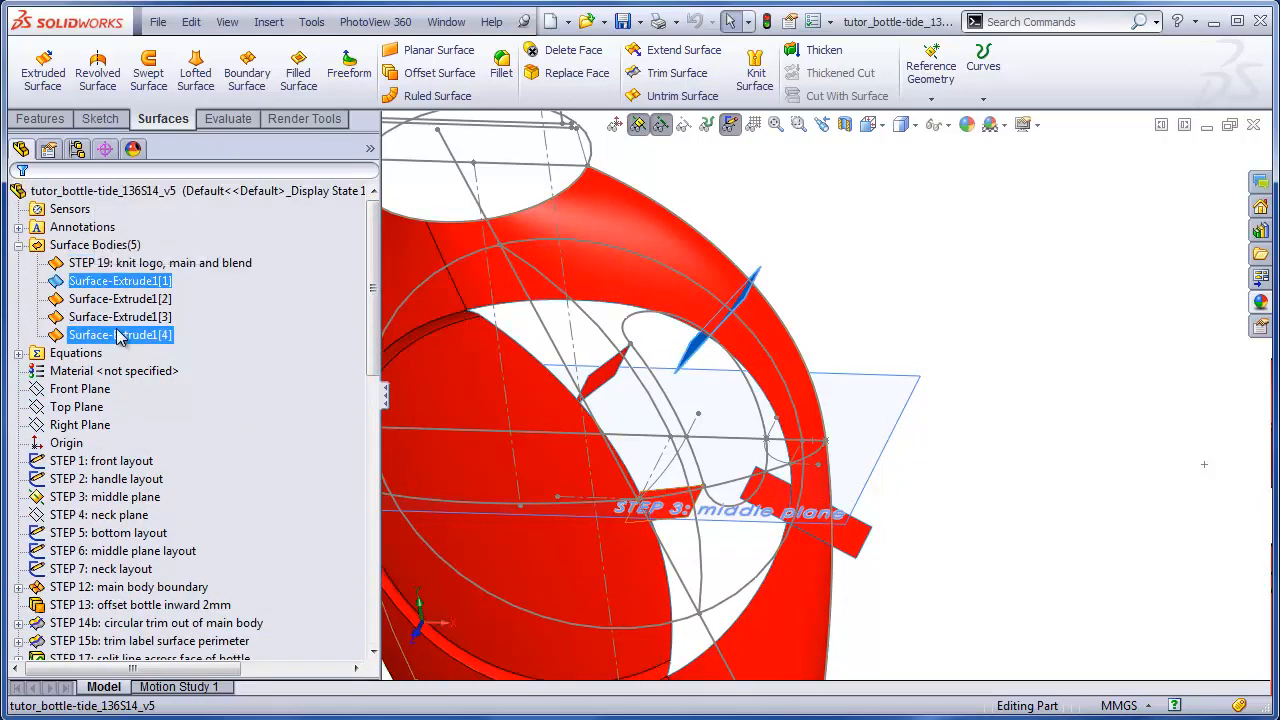
right_click(118, 335)
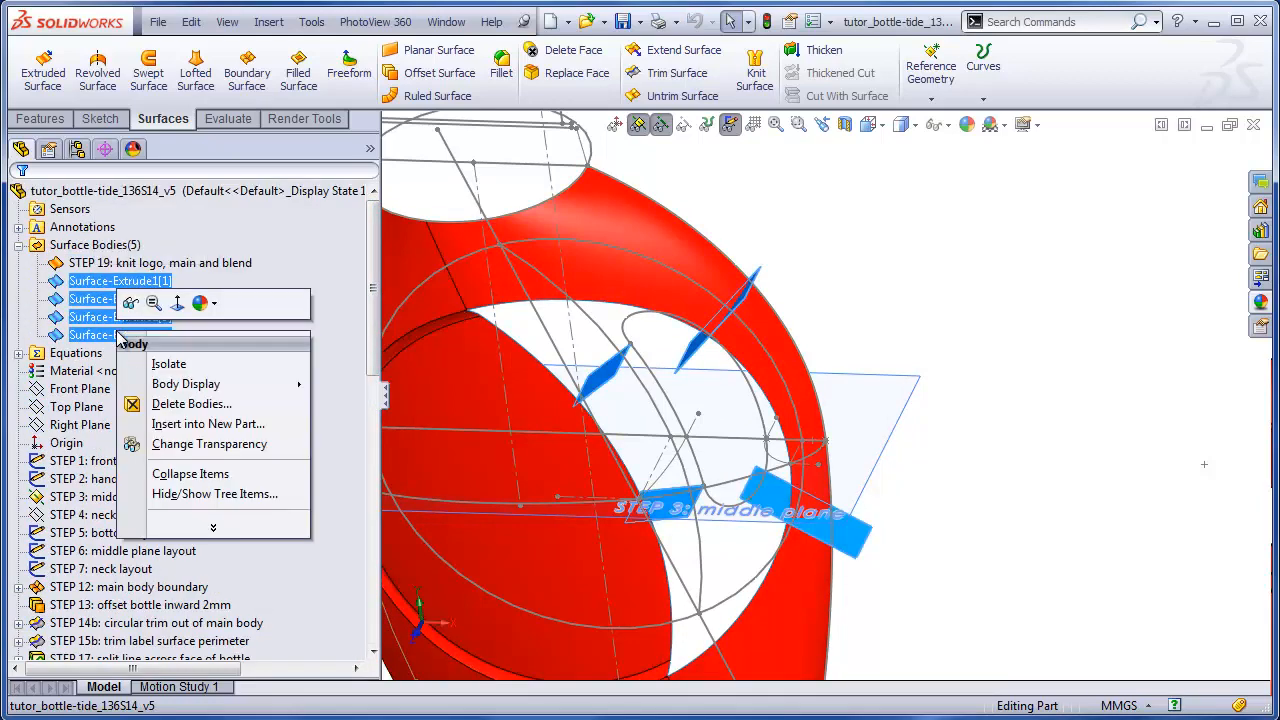
click(189, 403)
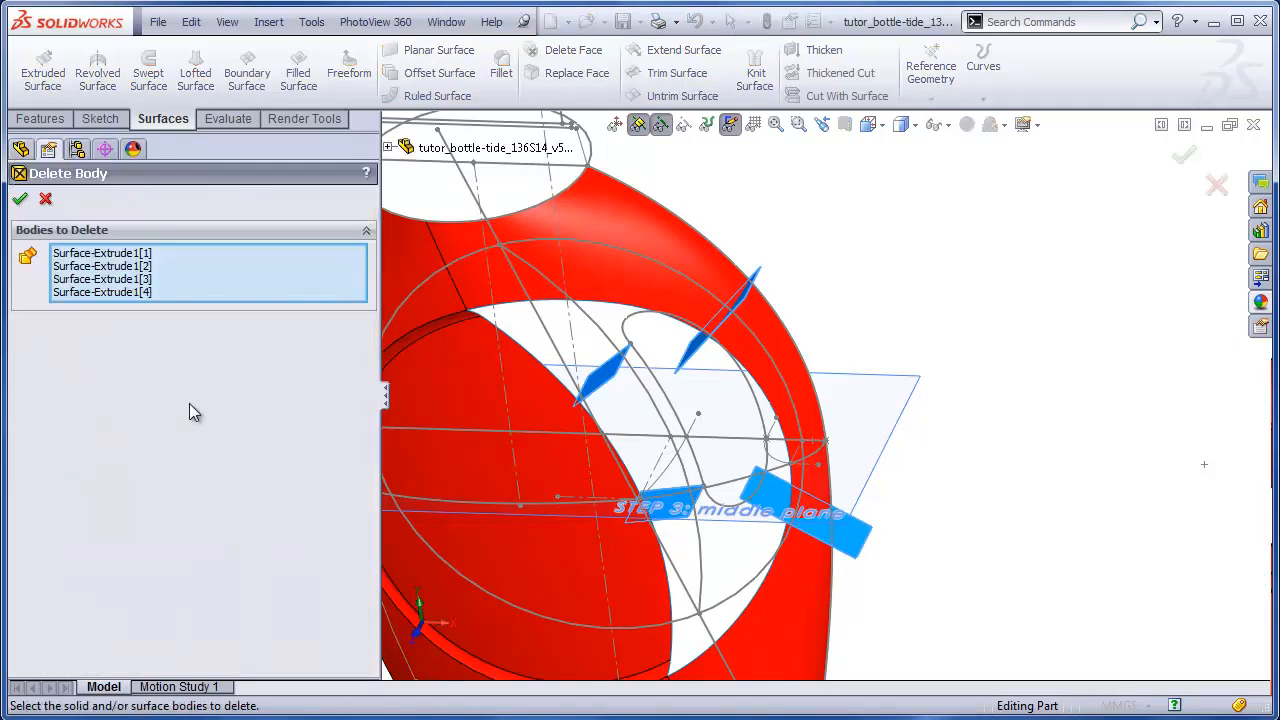
click(21, 200)
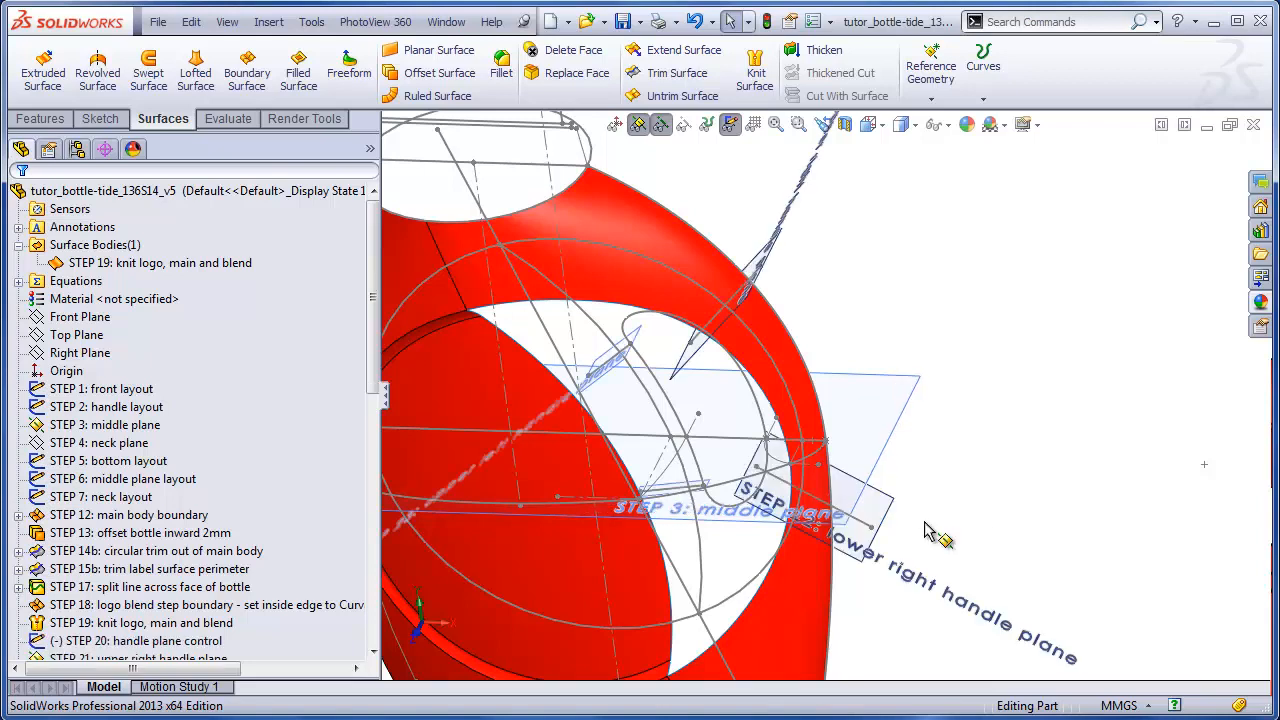
Step: Examine the STEP 21 to STEP 24 handle planes around the handle opening, in front view and at an angle
drag(375, 385, 374, 460)
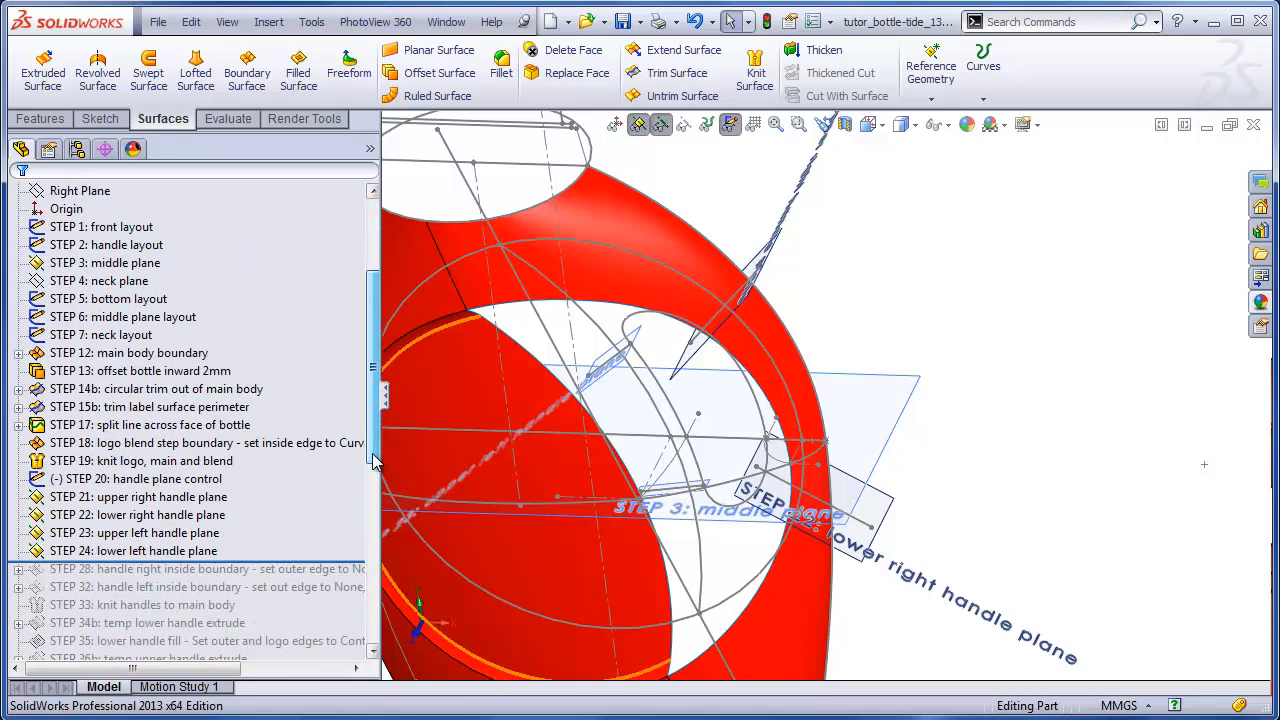
click(161, 501)
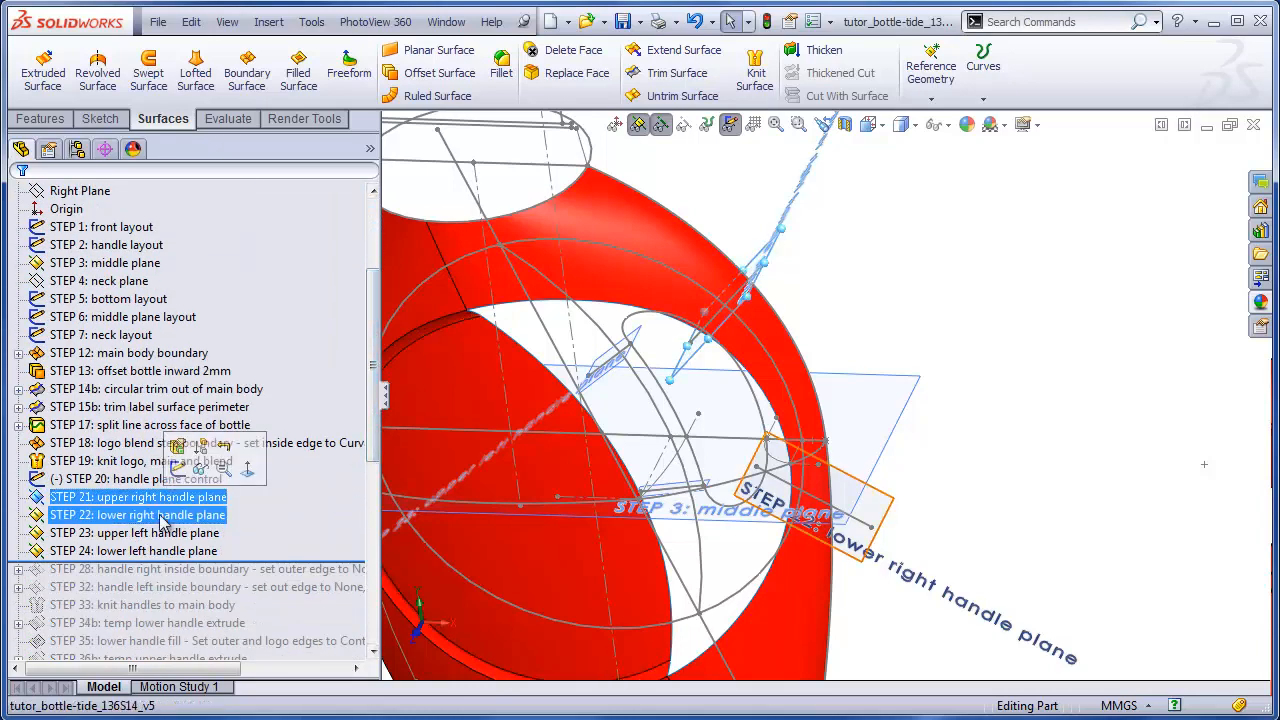
click(150, 551)
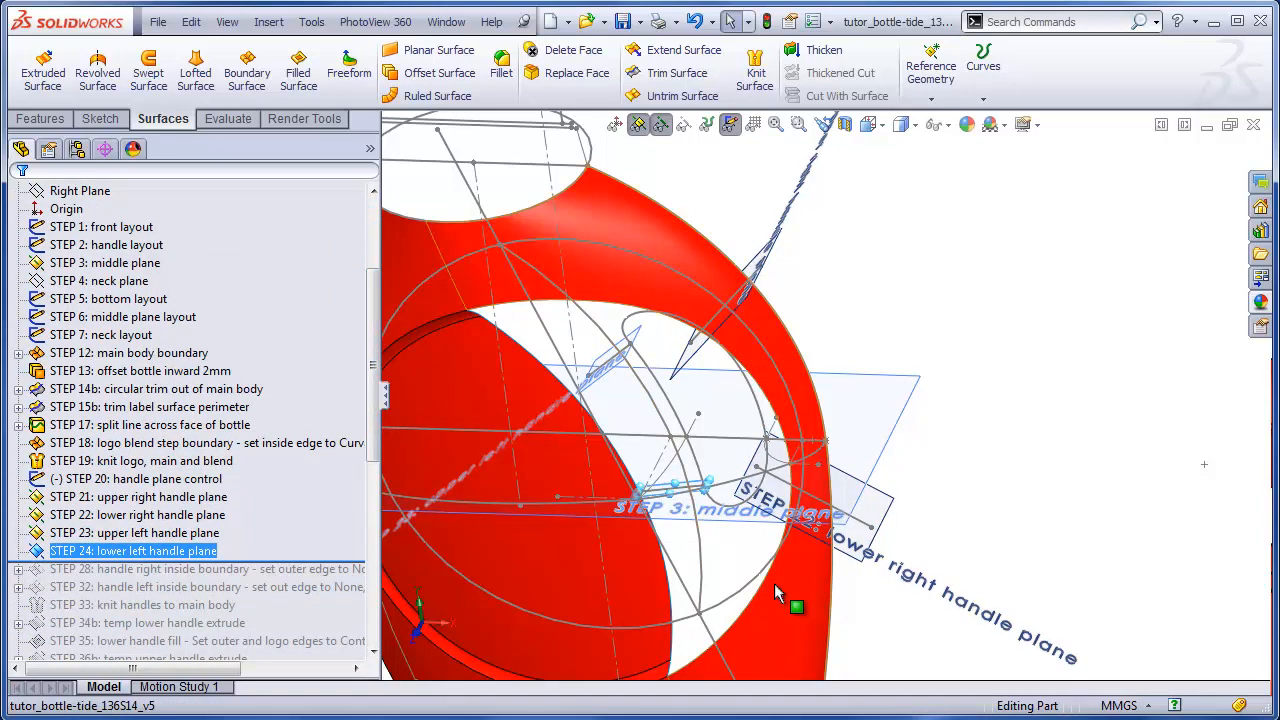
key(ctrl+1)
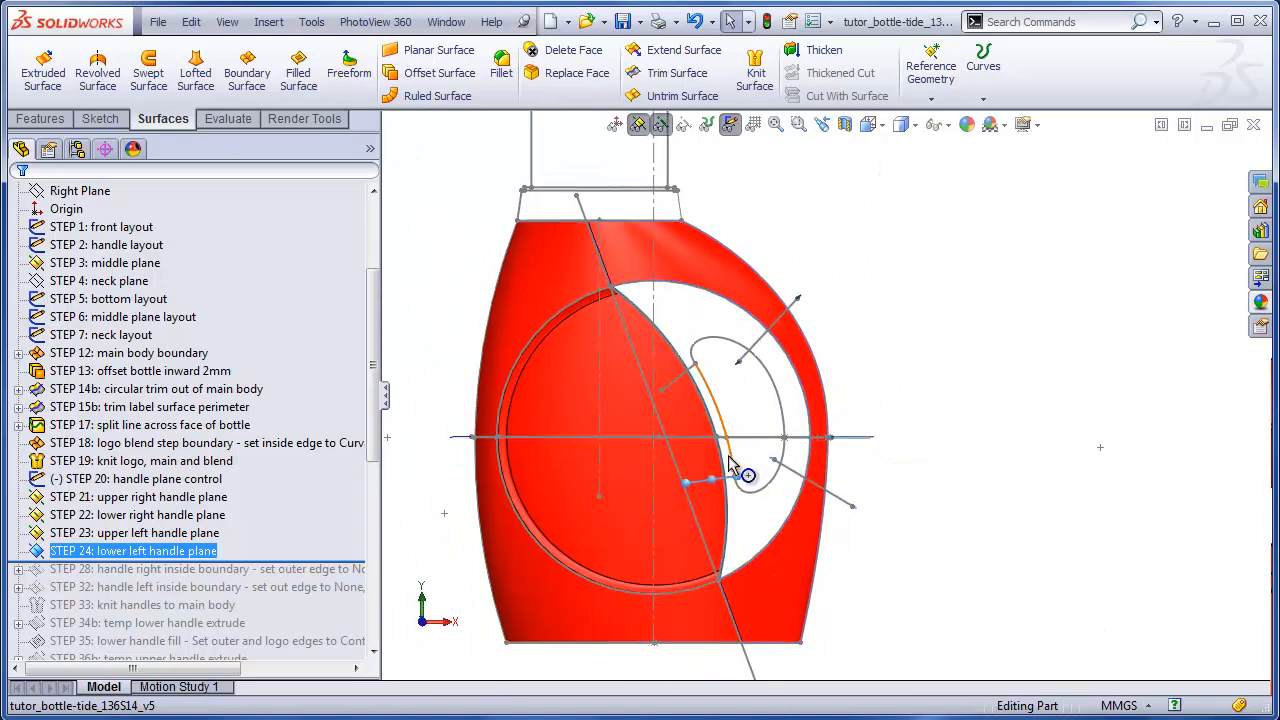
scroll(733, 466, down, 2)
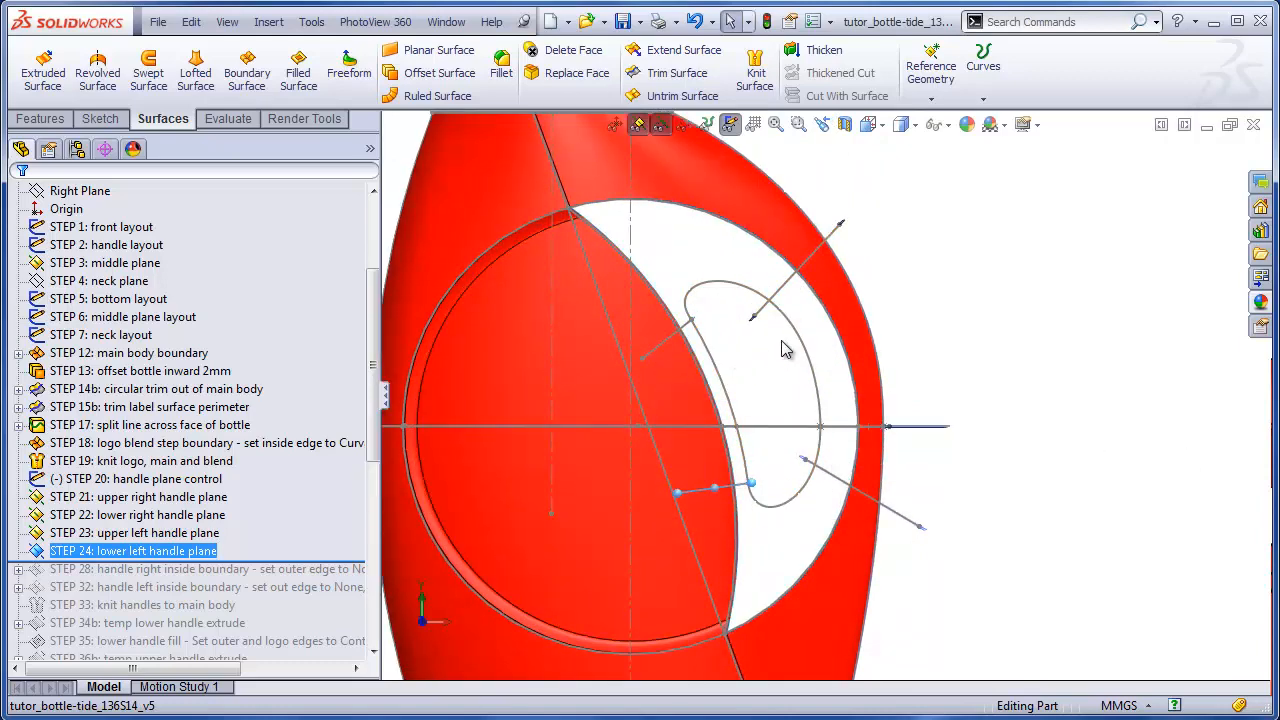
middle_drag(814, 357, 838, 436)
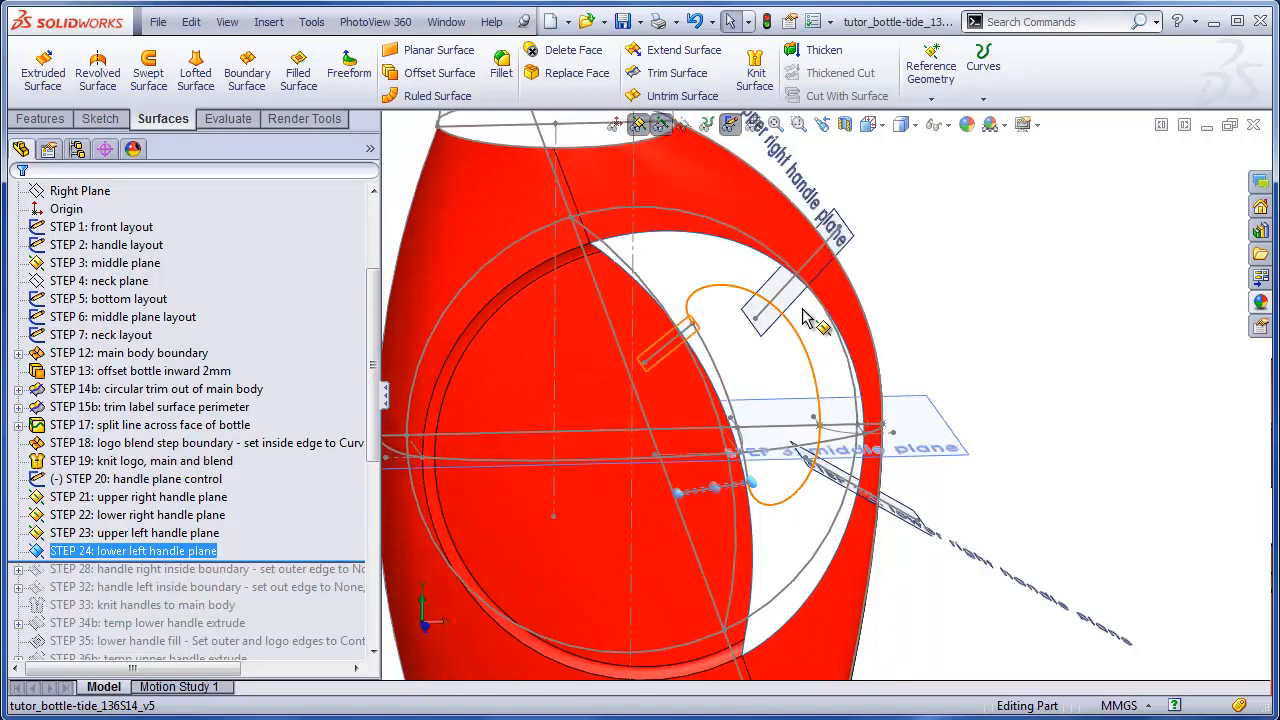
click(843, 437)
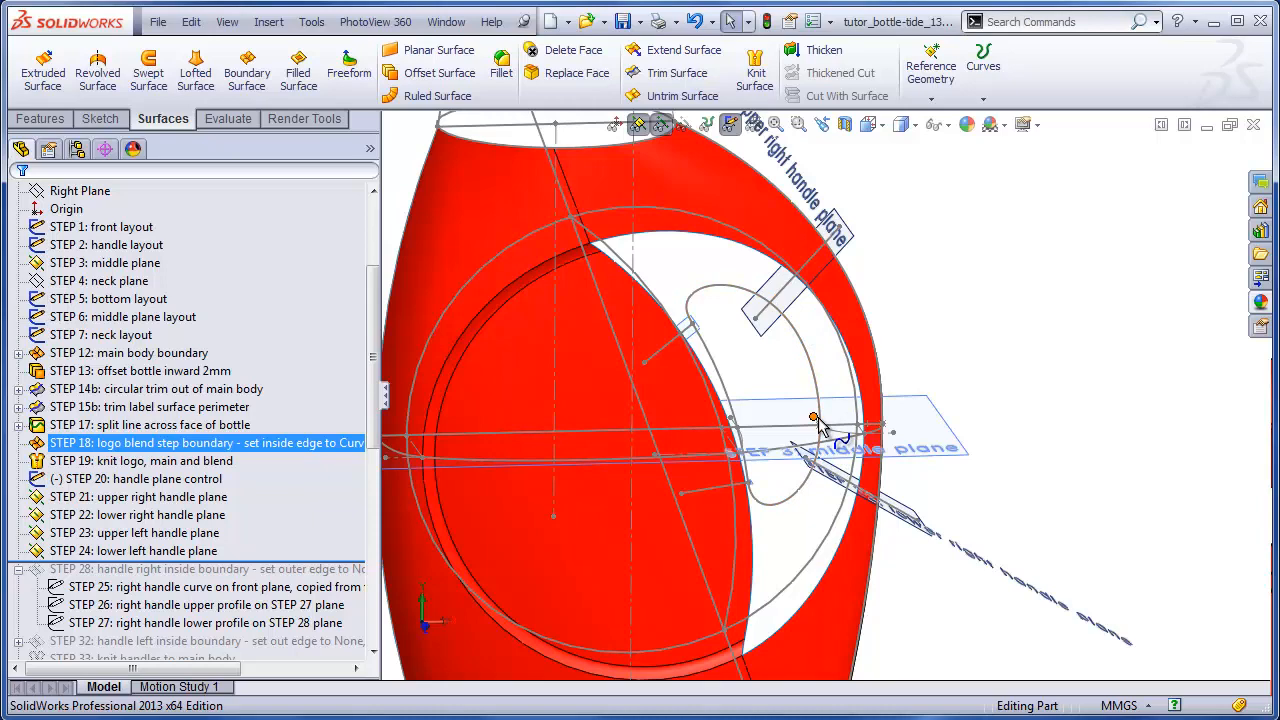
Step: Start a sketch on the Front Plane and convert the STEP 2 handle layout's rounded right-hand curve into it
scroll(150, 400, up, 3)
click(78, 317)
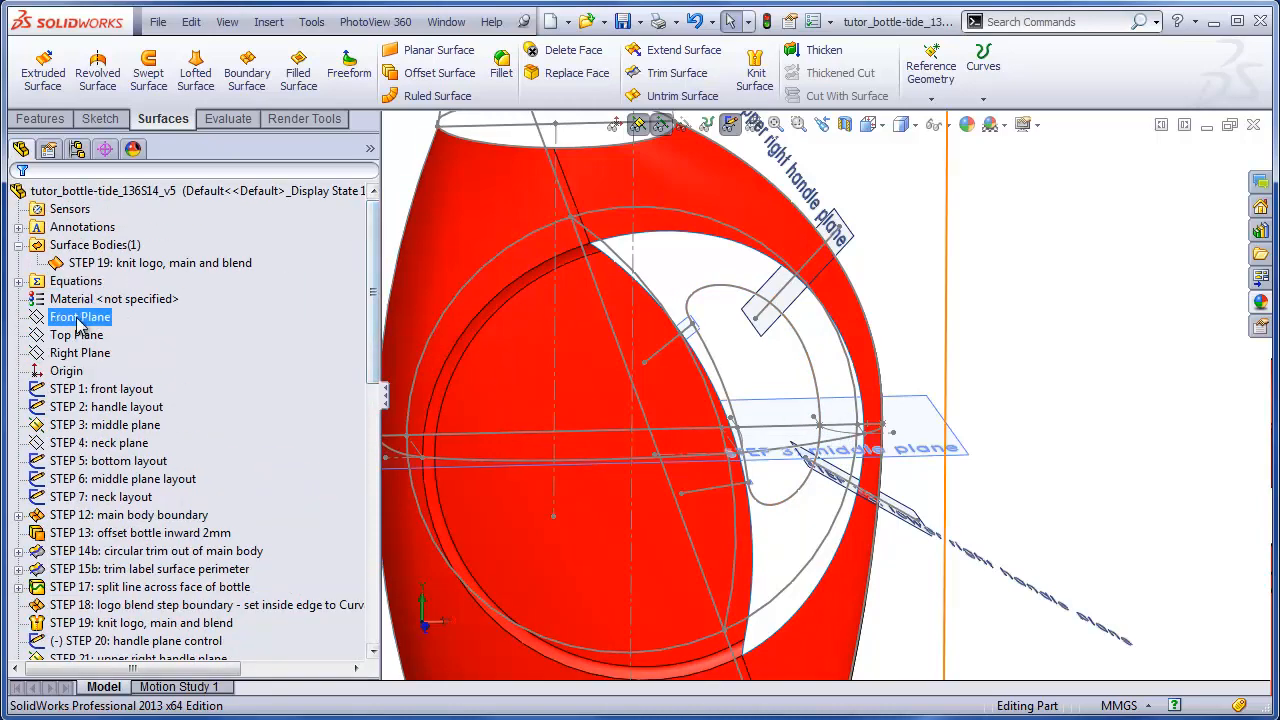
click(100, 122)
click(37, 64)
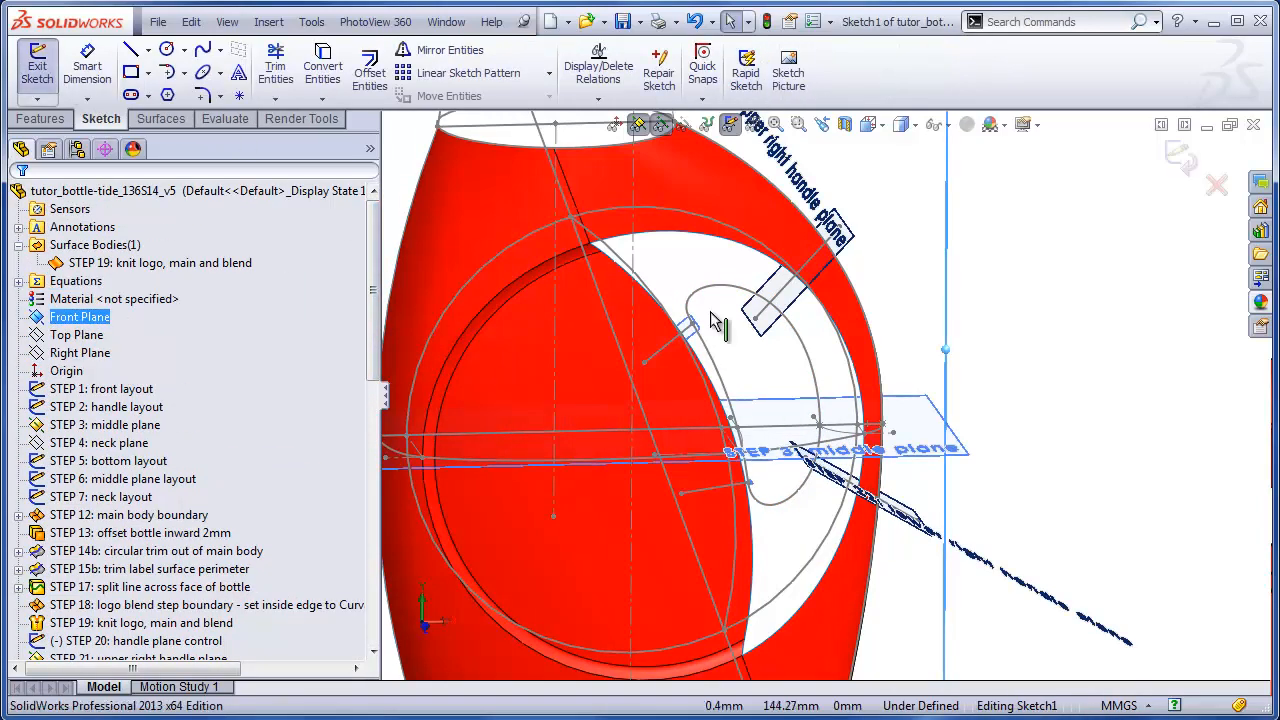
click(724, 292)
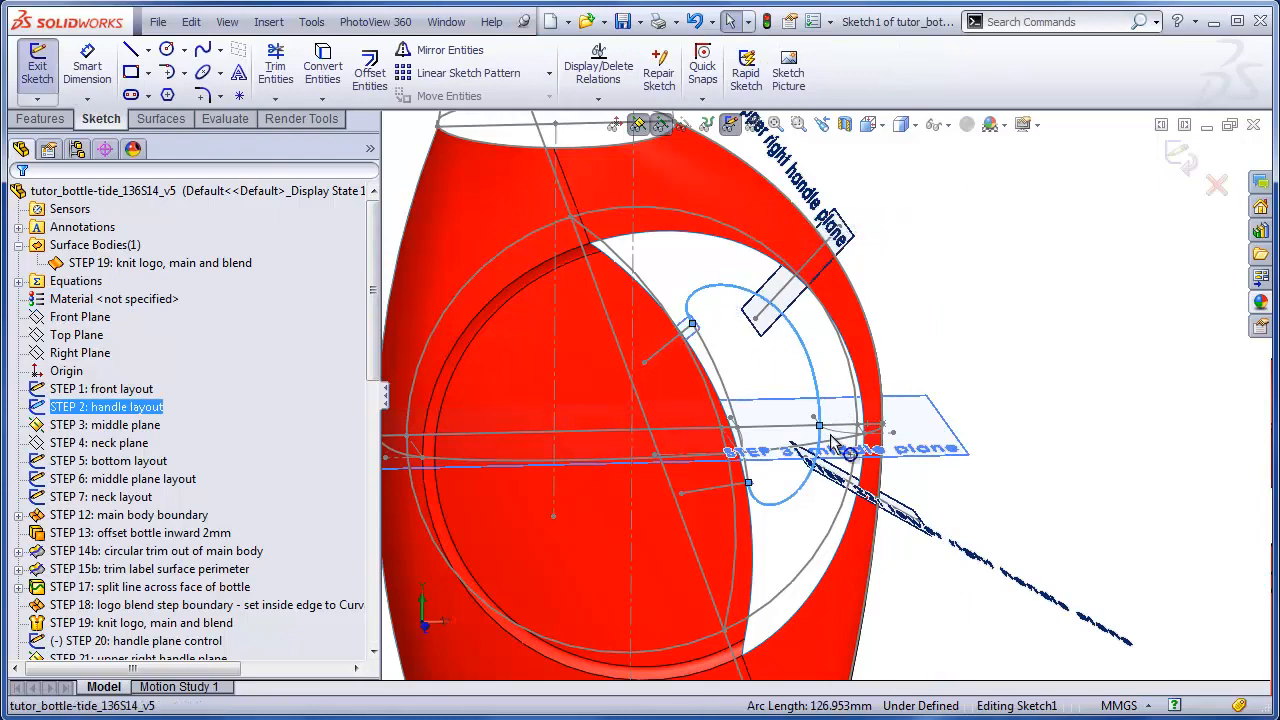
click(323, 70)
Step: Convert the upper right handle control line into the Front Plane sketch alongside the handle curve
middle_drag(935, 425, 957, 381)
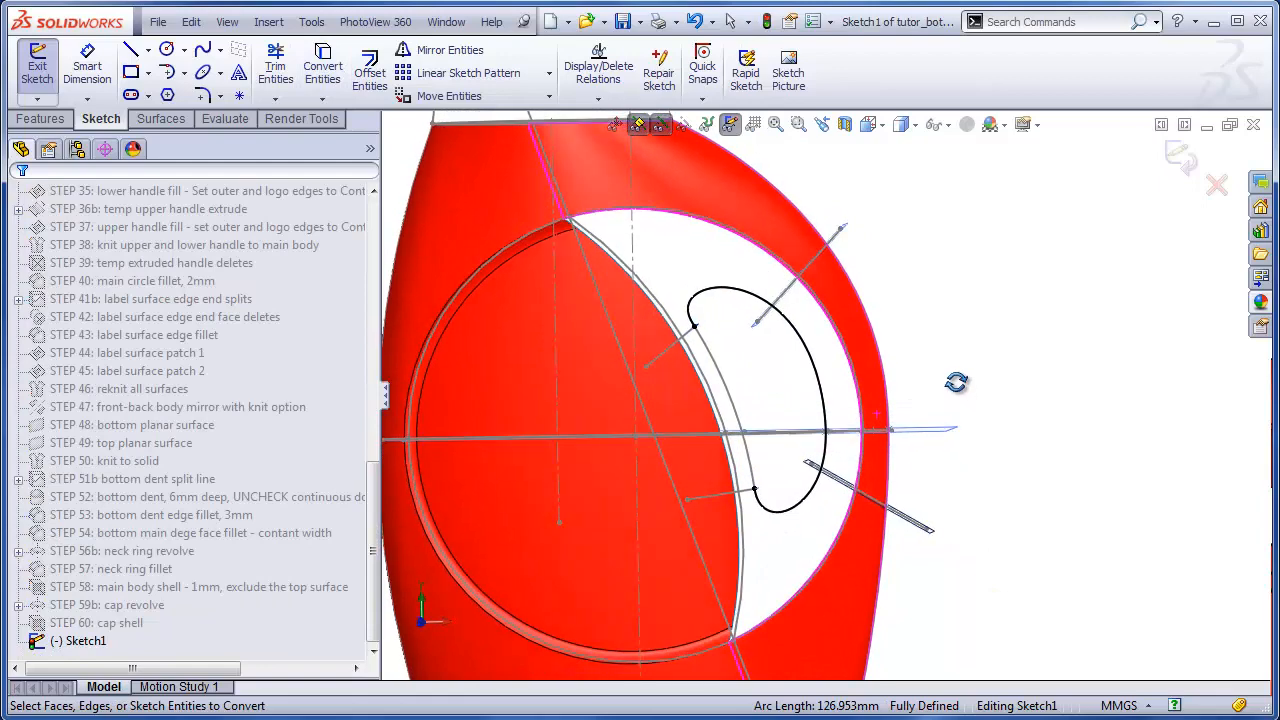
scroll(822, 380, down, 3)
click(684, 308)
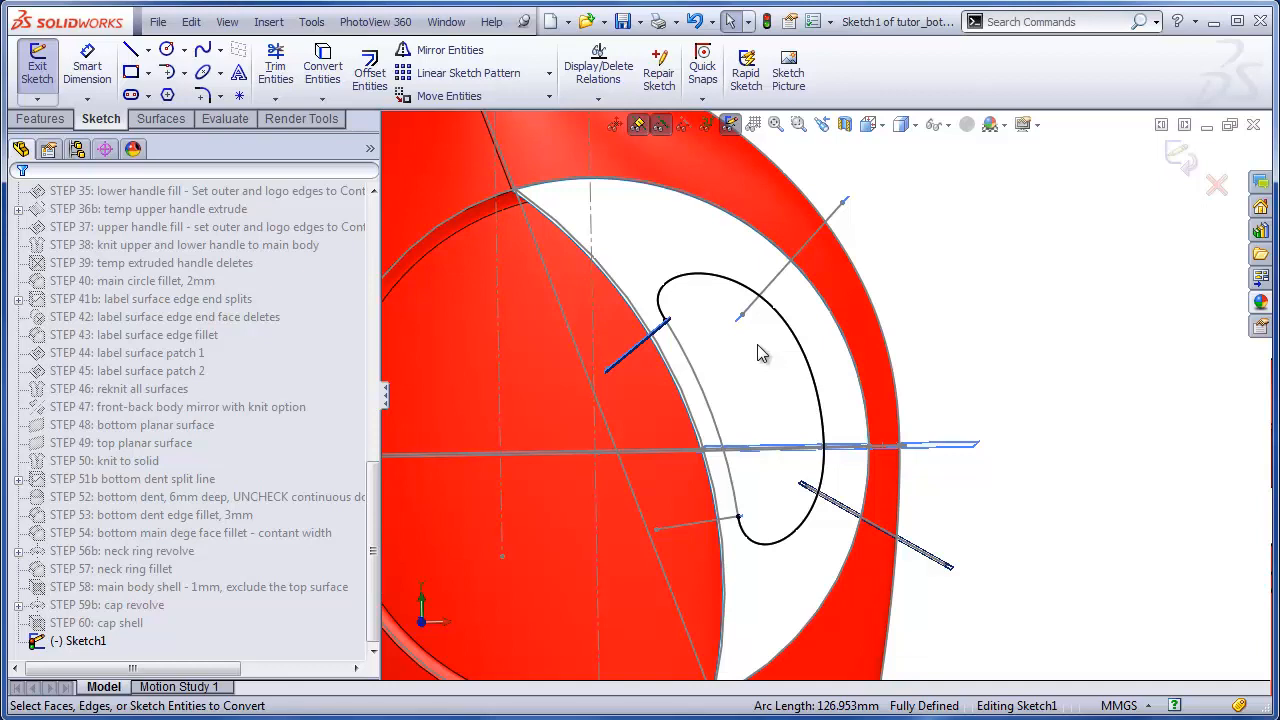
middle_drag(778, 360, 731, 354)
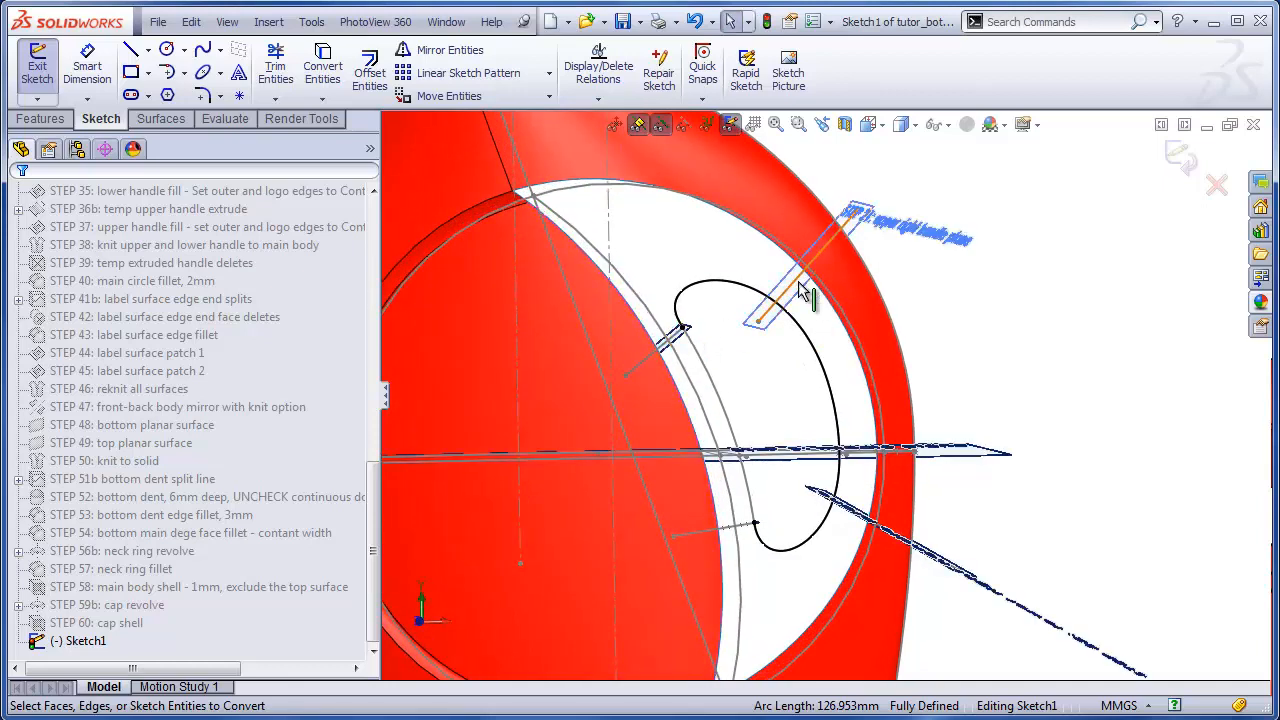
middle_drag(808, 303, 880, 500)
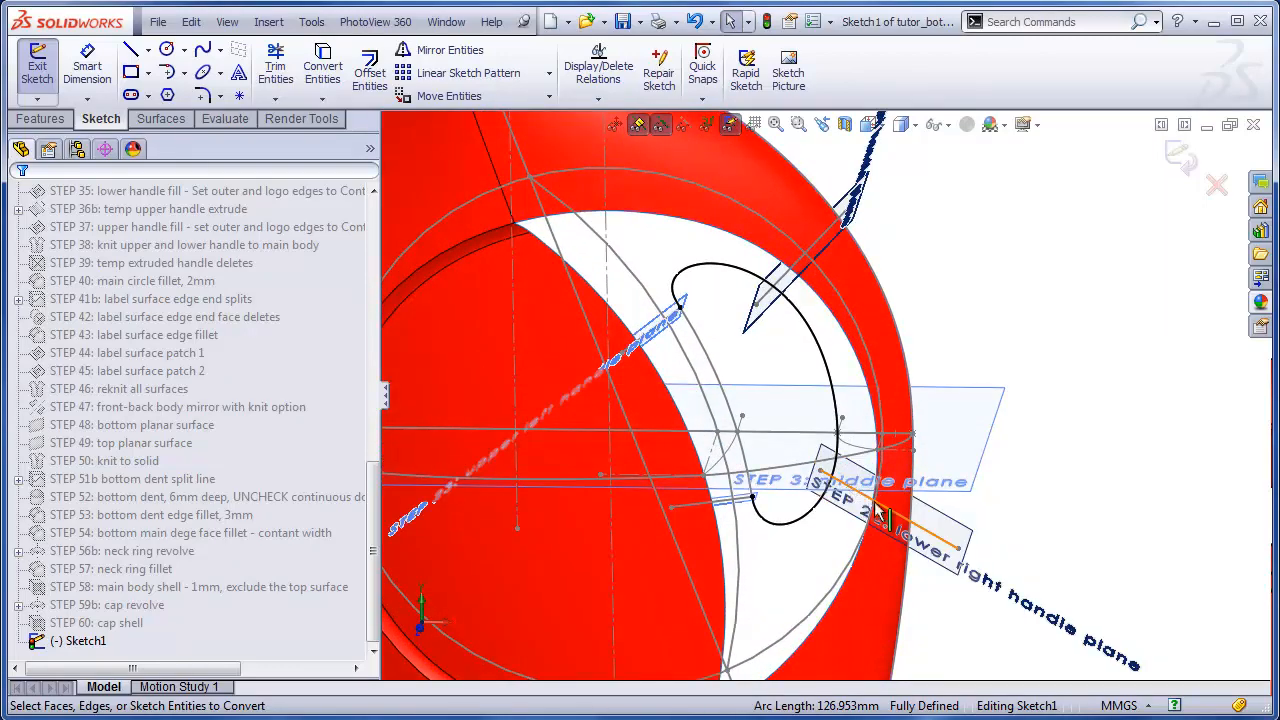
click(792, 270)
click(322, 65)
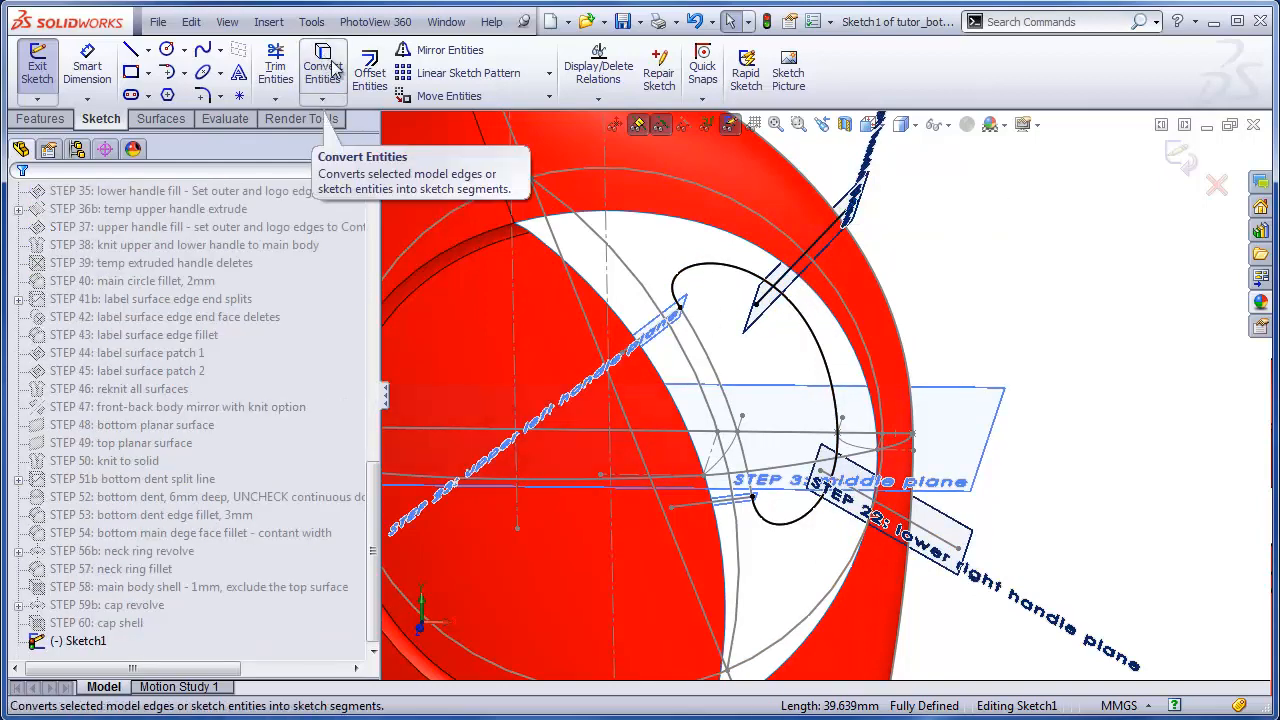
Step: Convert the lower right handle control line into the Front Plane sketch and hide the reference planes
click(928, 498)
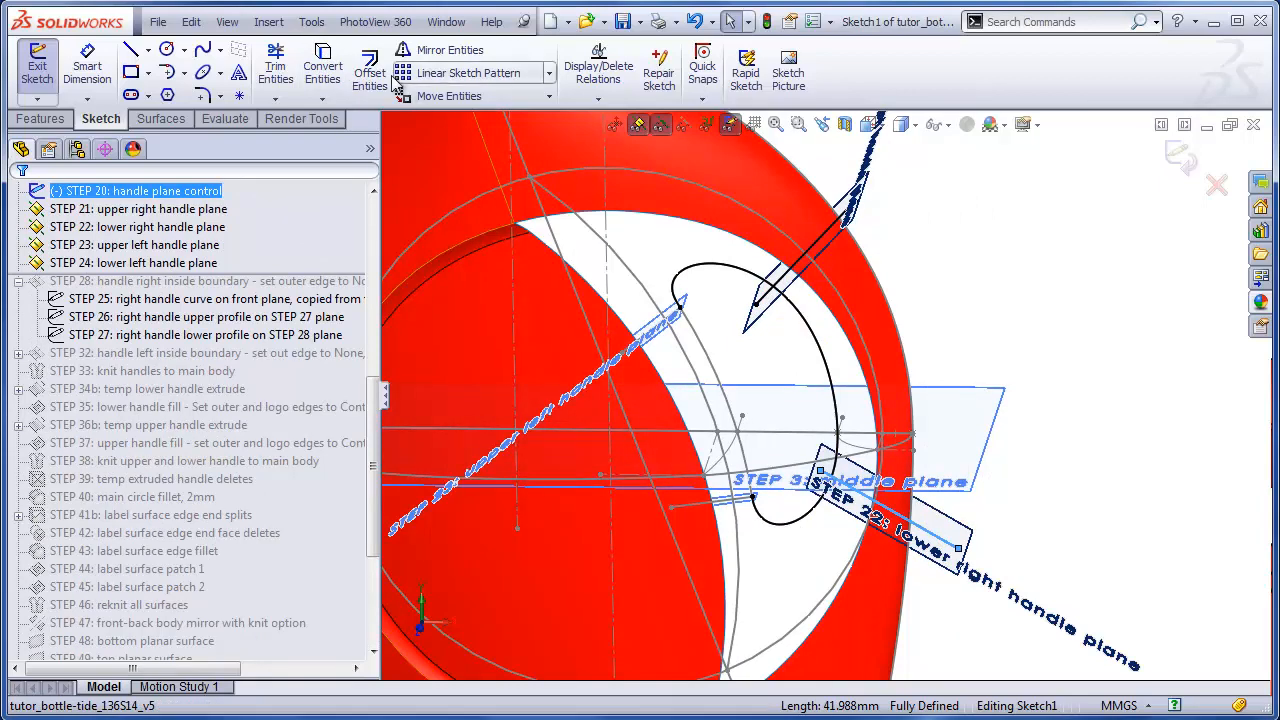
click(331, 60)
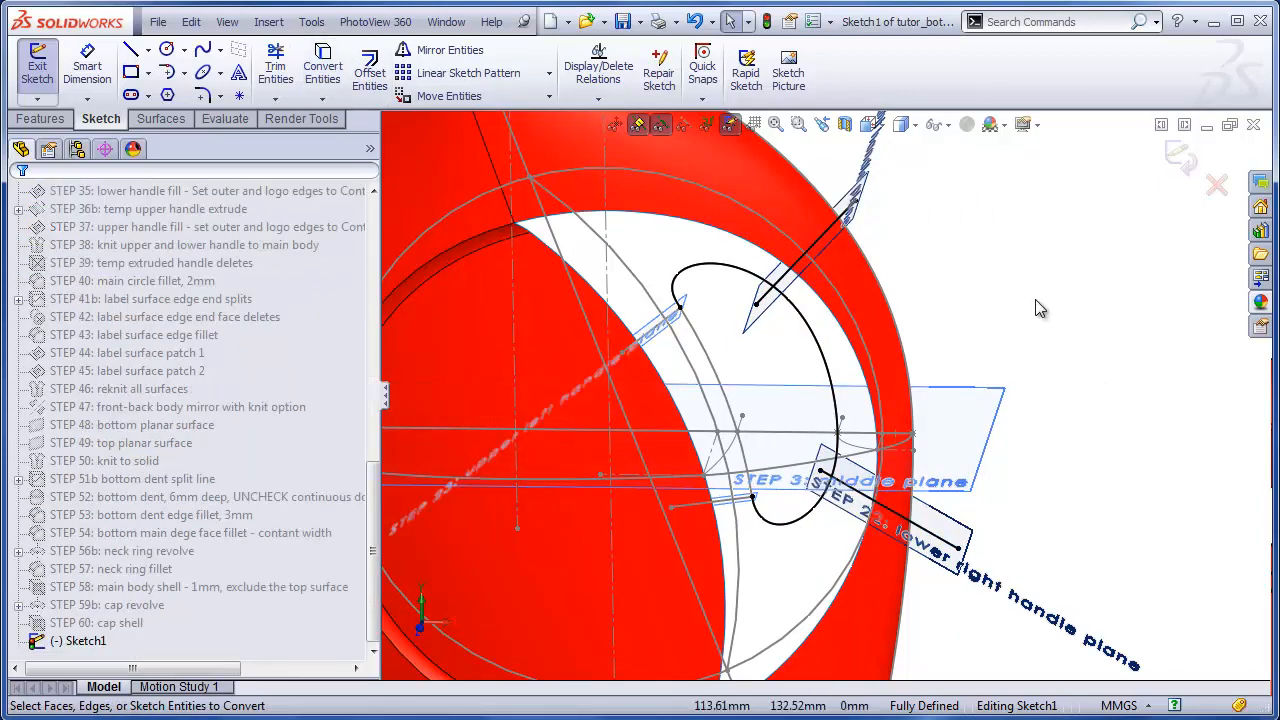
click(660, 125)
mouse_move(929, 398)
middle_down()
mouse_move(1006, 346)
mouse_move(931, 346)
middle_up()
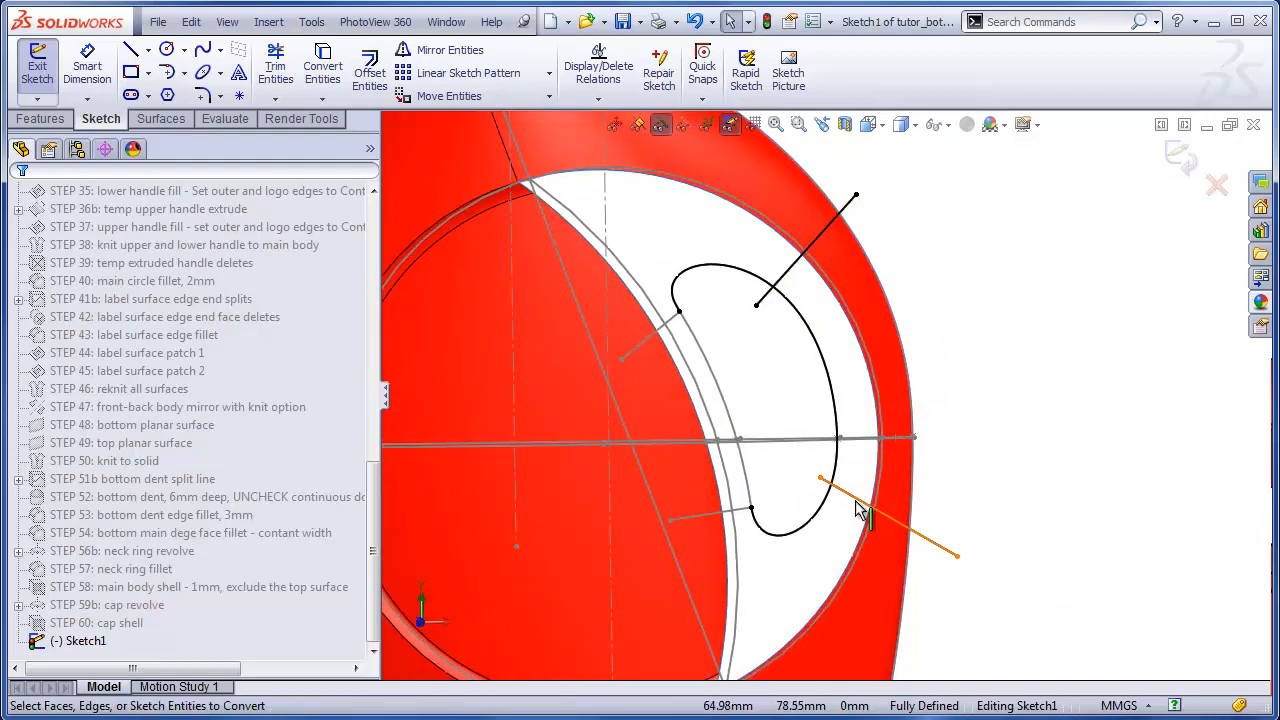
Step: Power trim the converted handle curve to the span between the upper and lower control lines, and close the sketch
click(770, 288)
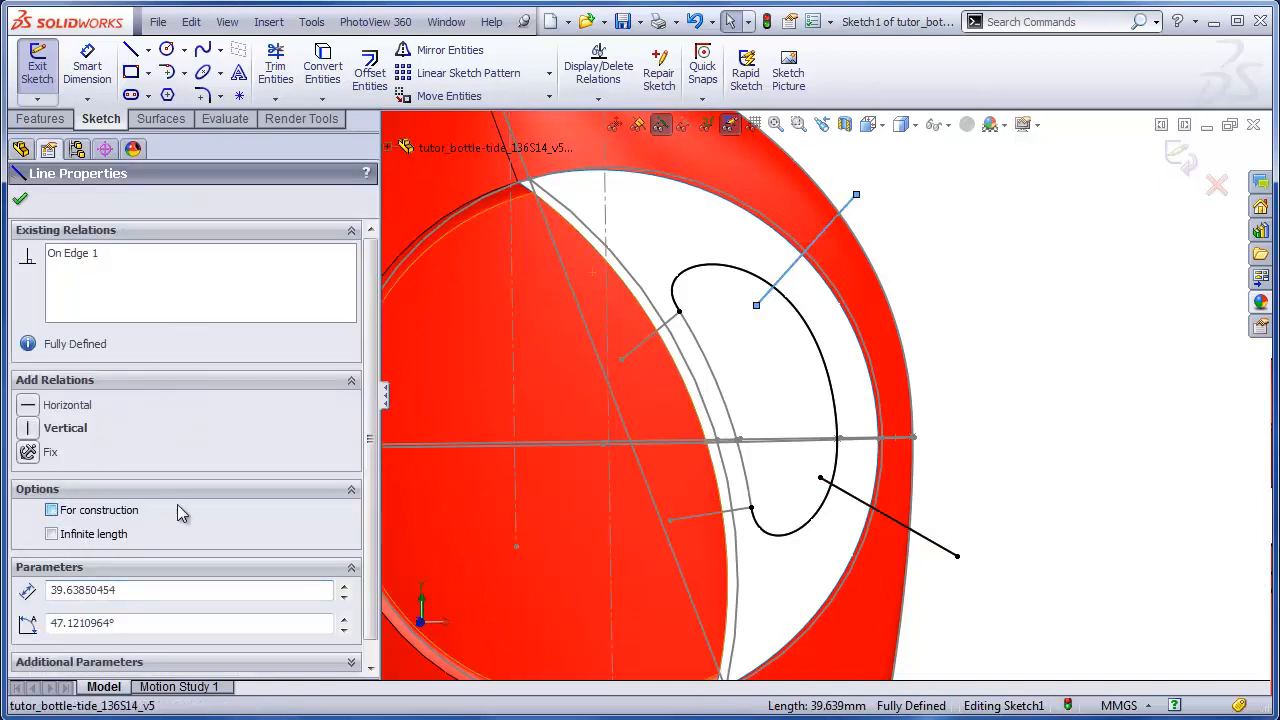
click(856, 501)
key(Escape)
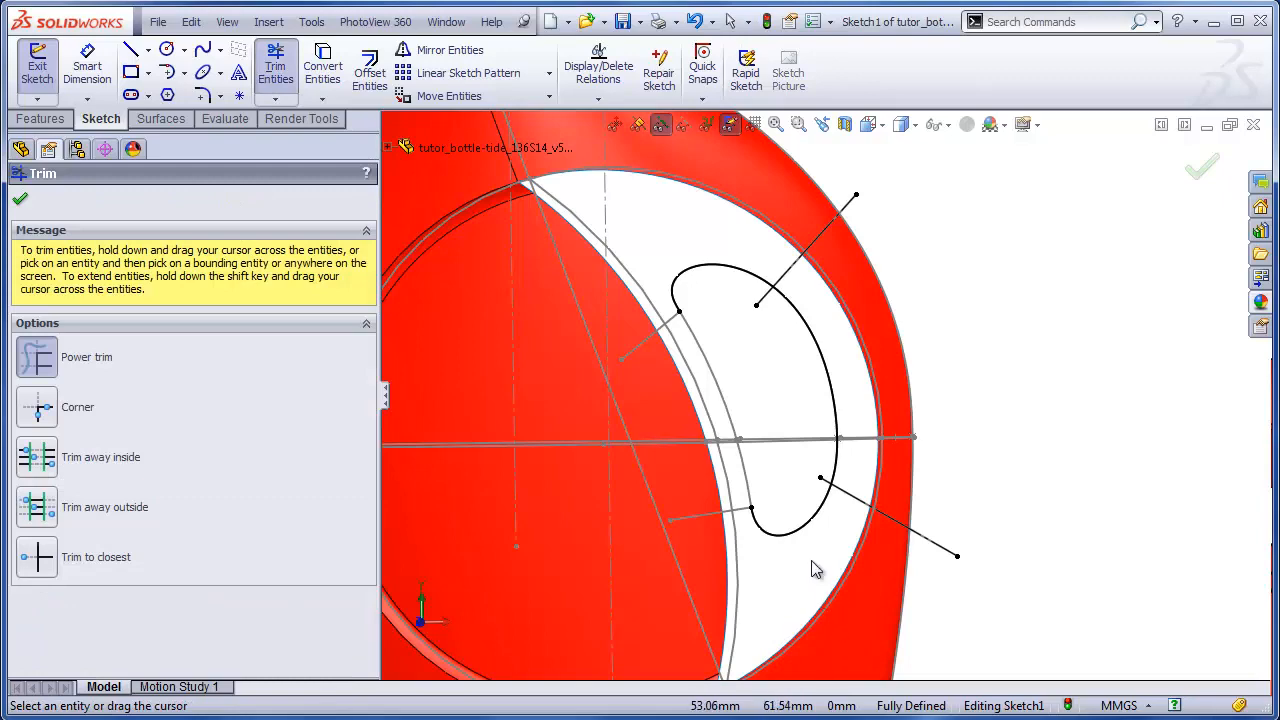
drag(813, 569, 790, 530)
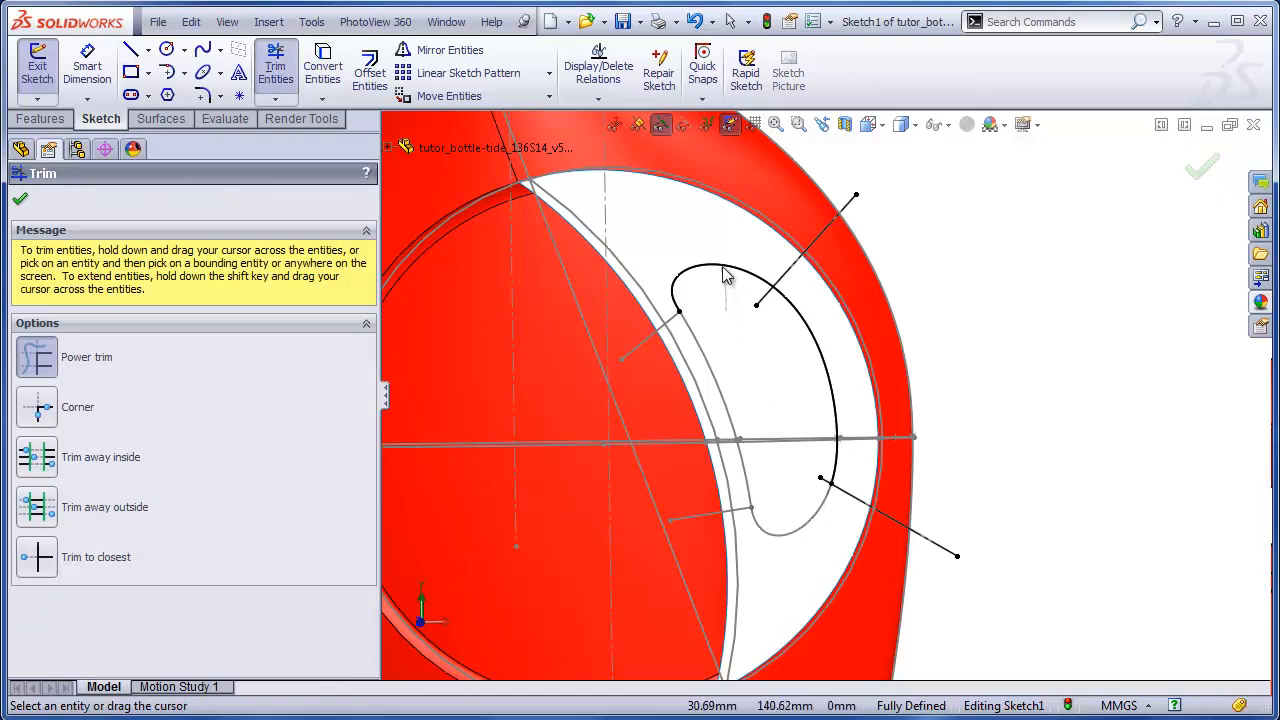
mouse_move(1060, 405)
middle_down()
mouse_move(1006, 423)
mouse_move(1058, 414)
middle_up()
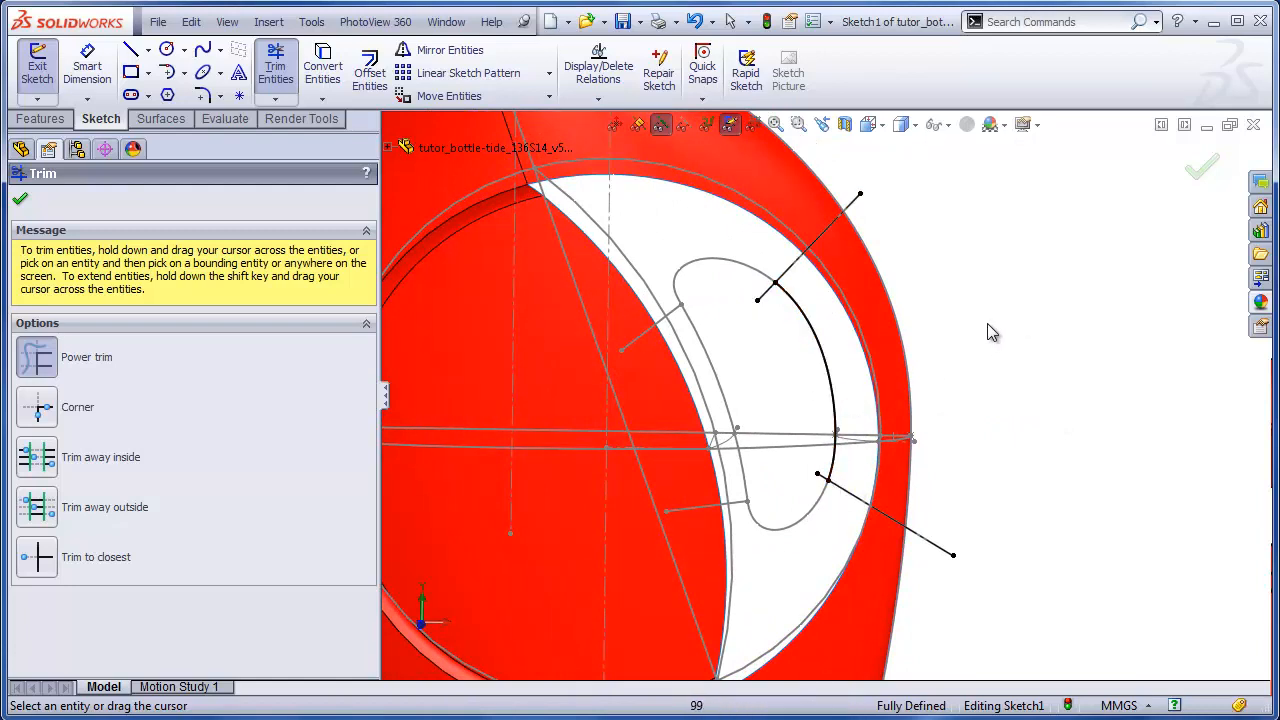
click(1192, 170)
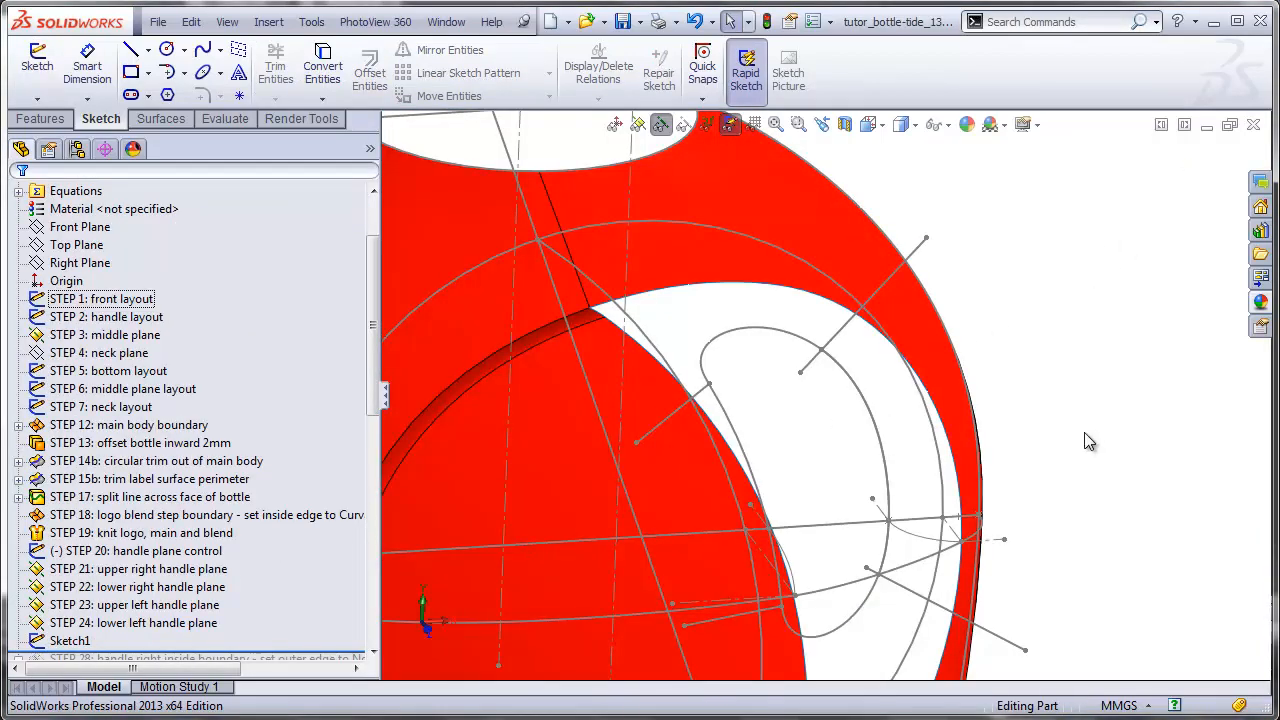
Step: Hide the STEP 1 front layout and STEP 2 handle layout sketches
right_click(113, 302)
click(113, 302)
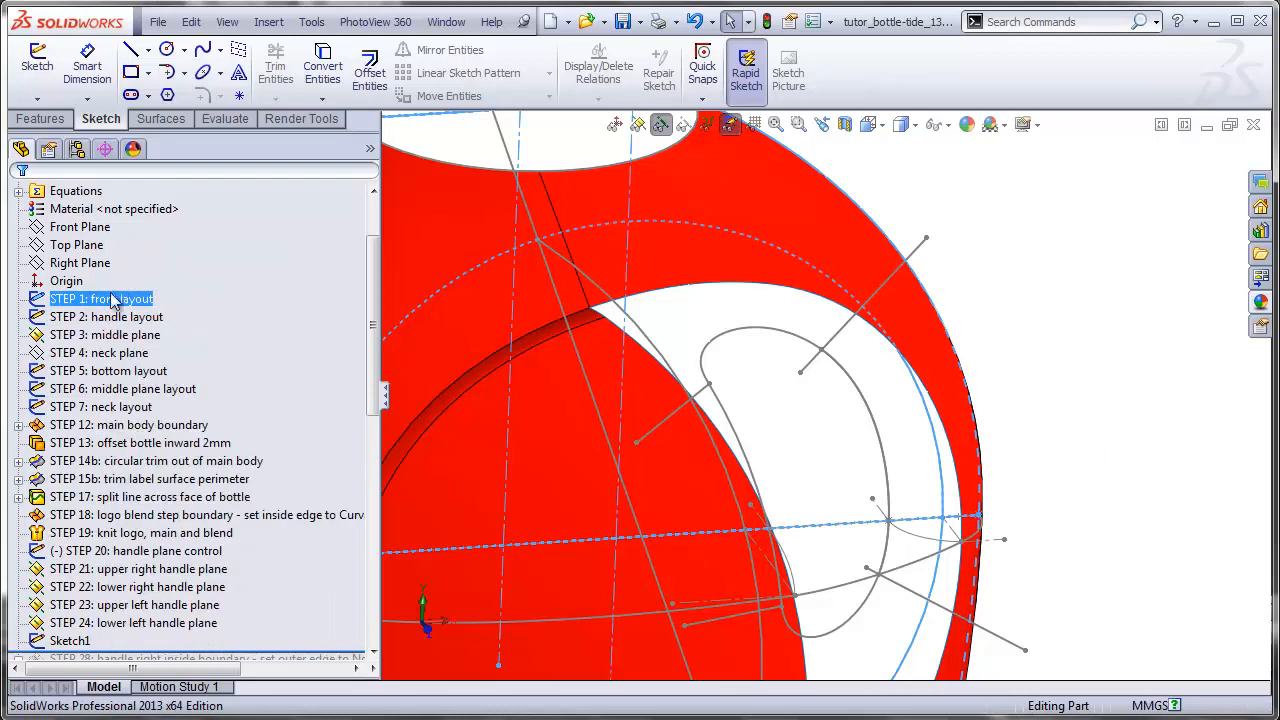
right_click(96, 320)
click(108, 290)
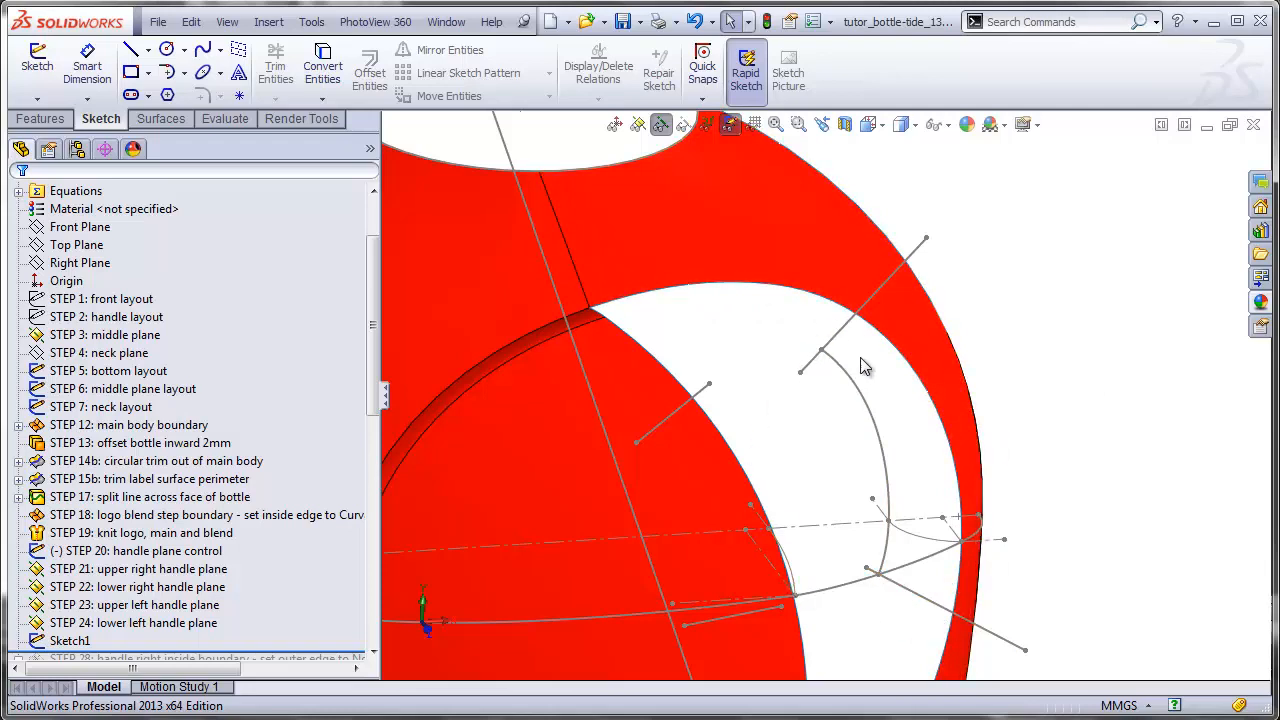
Step: Start a sketch on the STEP 21 upper right handle plane and draw a three-point arc between the handle curve and the opening edge
click(138, 568)
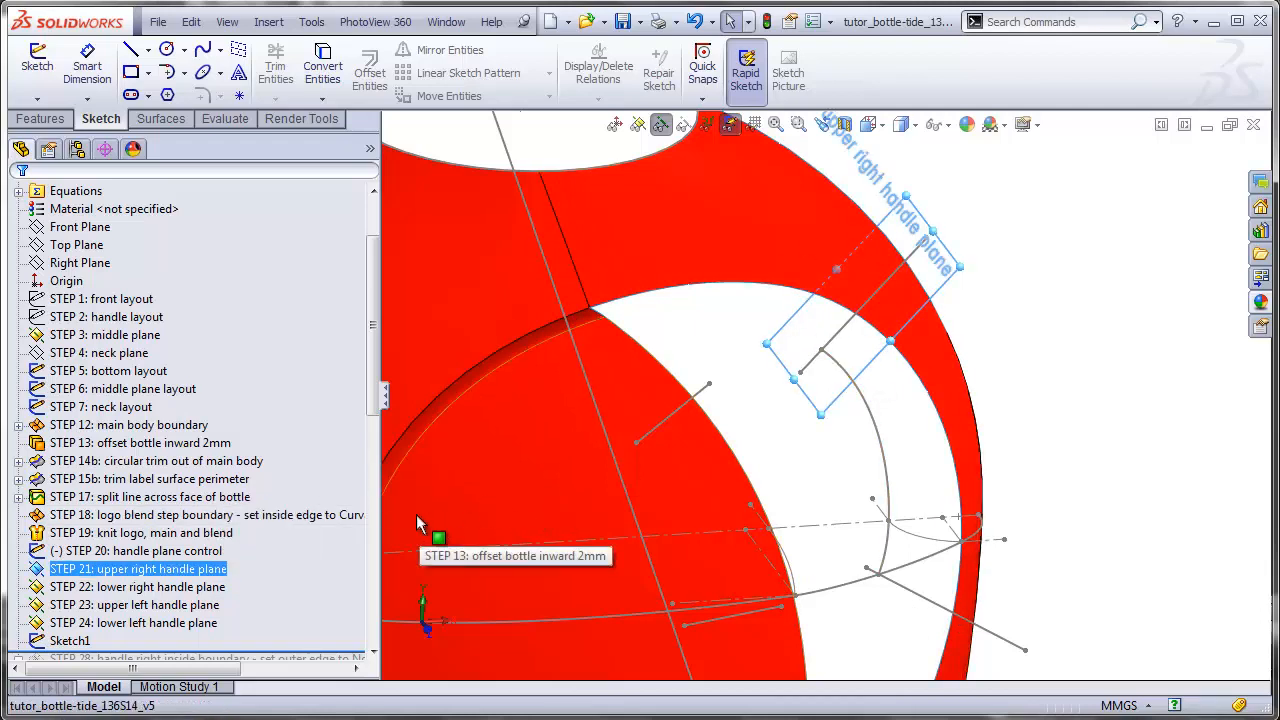
click(37, 68)
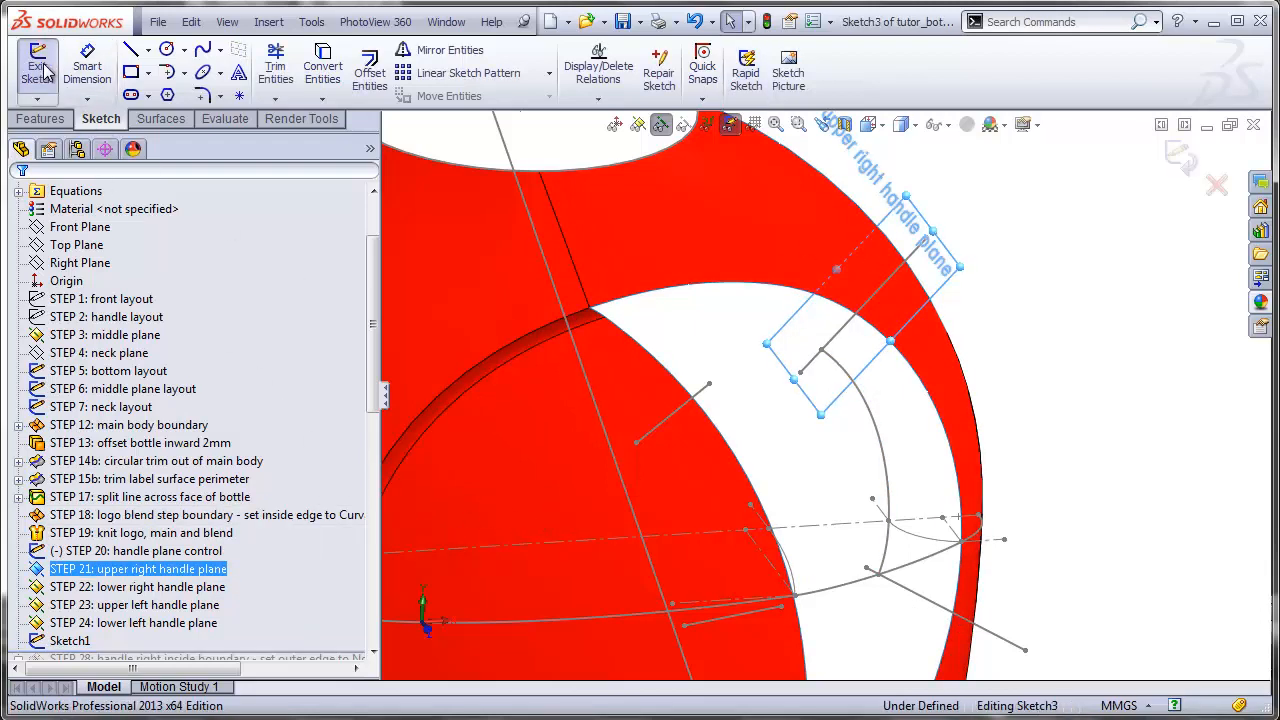
scroll(876, 300, down, 2)
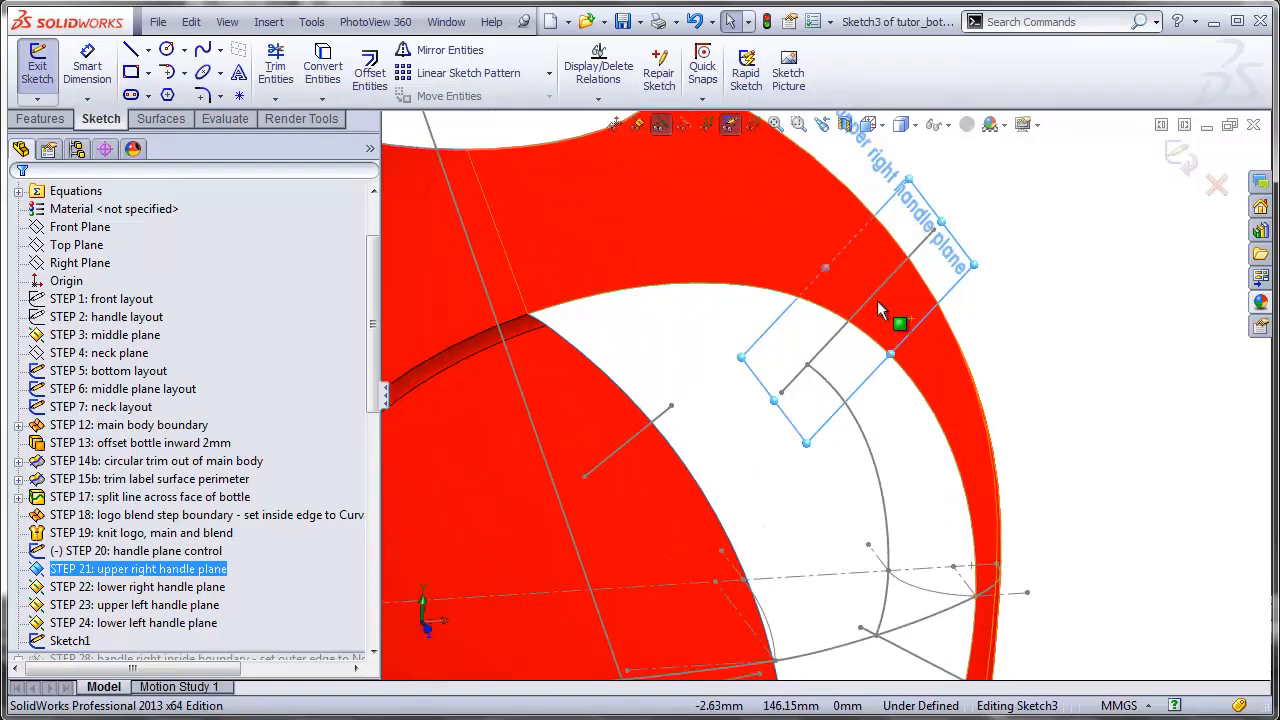
middle_drag(872, 298, 890, 314)
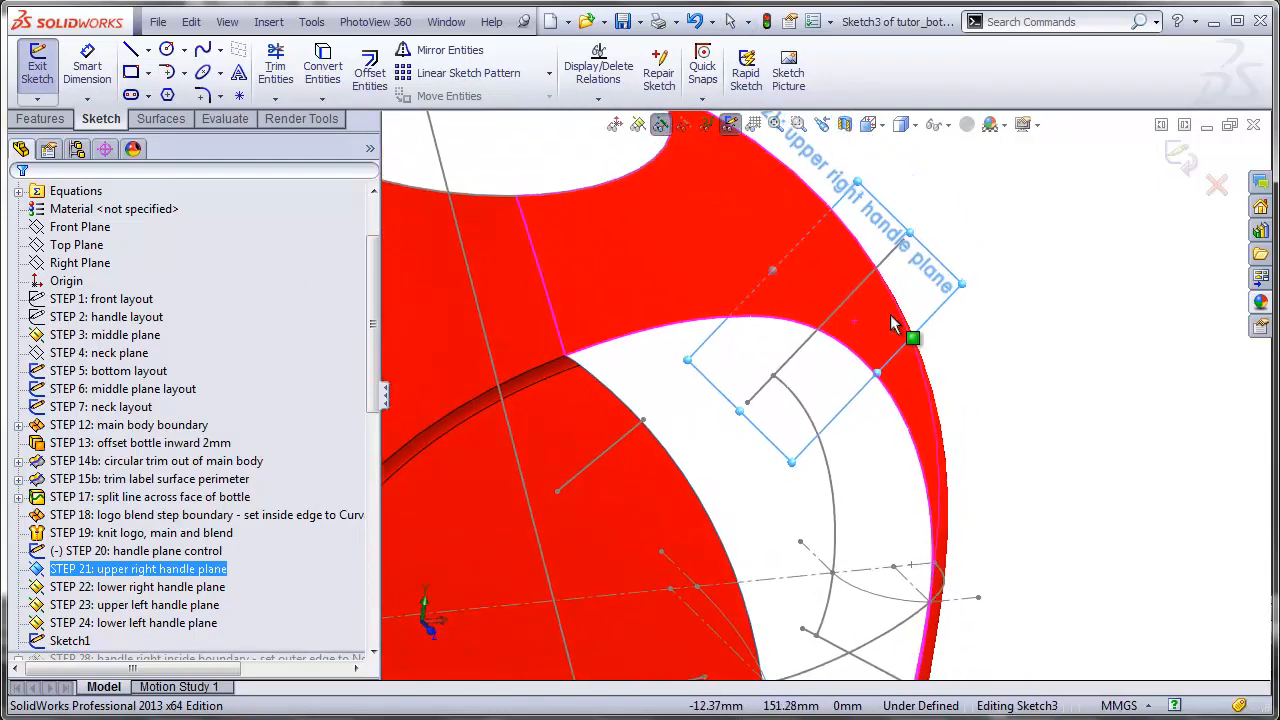
scroll(891, 316, down, 1)
click(168, 74)
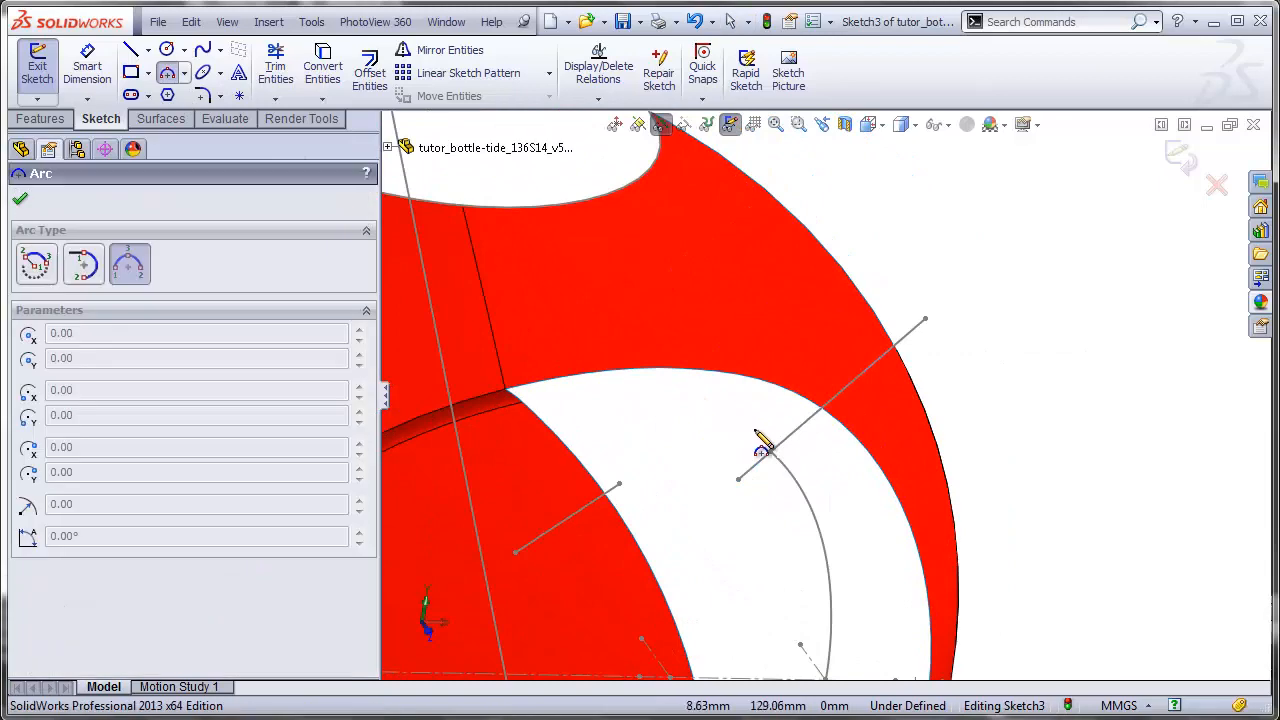
scroll(762, 448, down, 3)
click(774, 463)
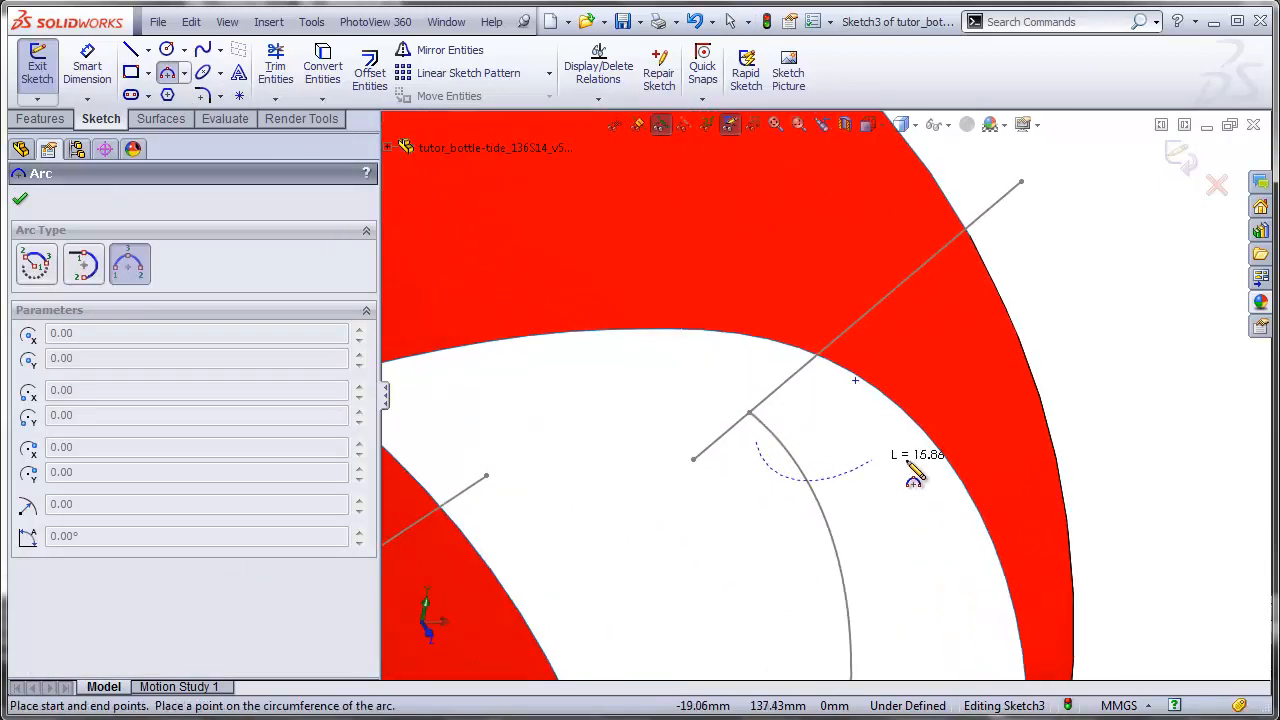
click(914, 457)
click(862, 464)
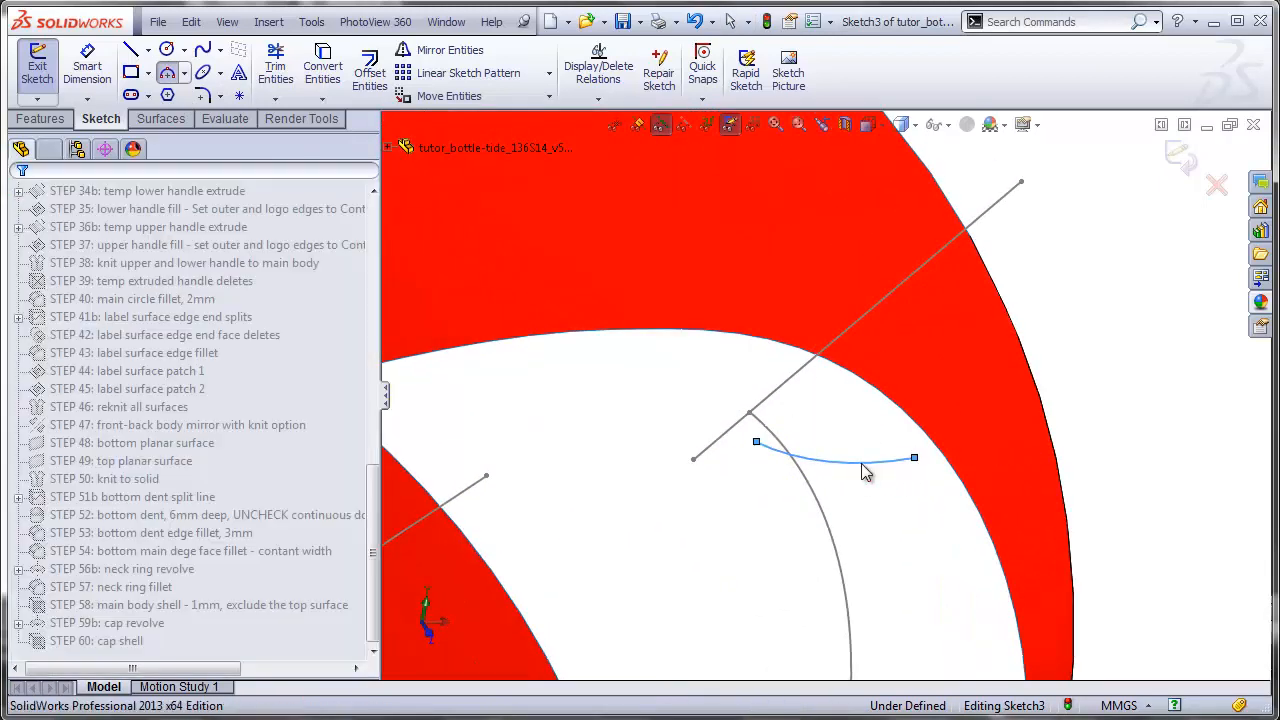
key(Escape)
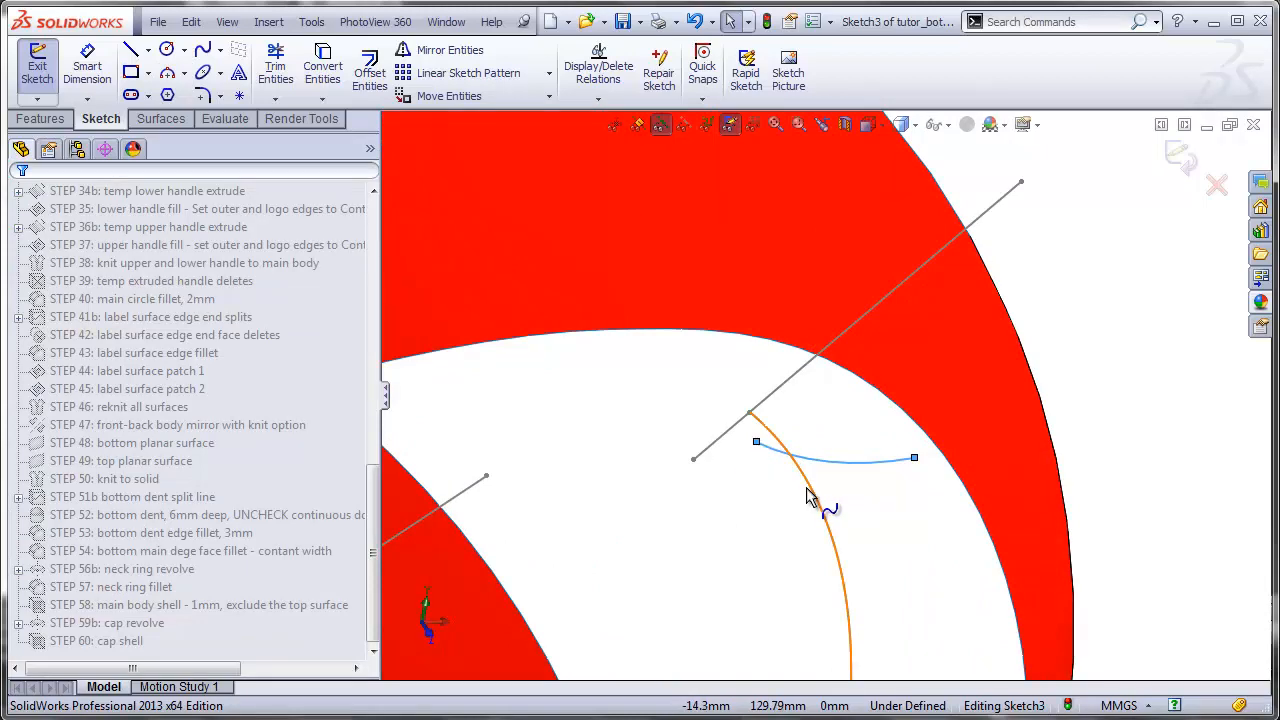
Step: Add Pierce relations from the upper arc's inner endpoint to the handle curve and from its outer endpoint to the opening edge
click(810, 498)
ctrl+click(756, 442)
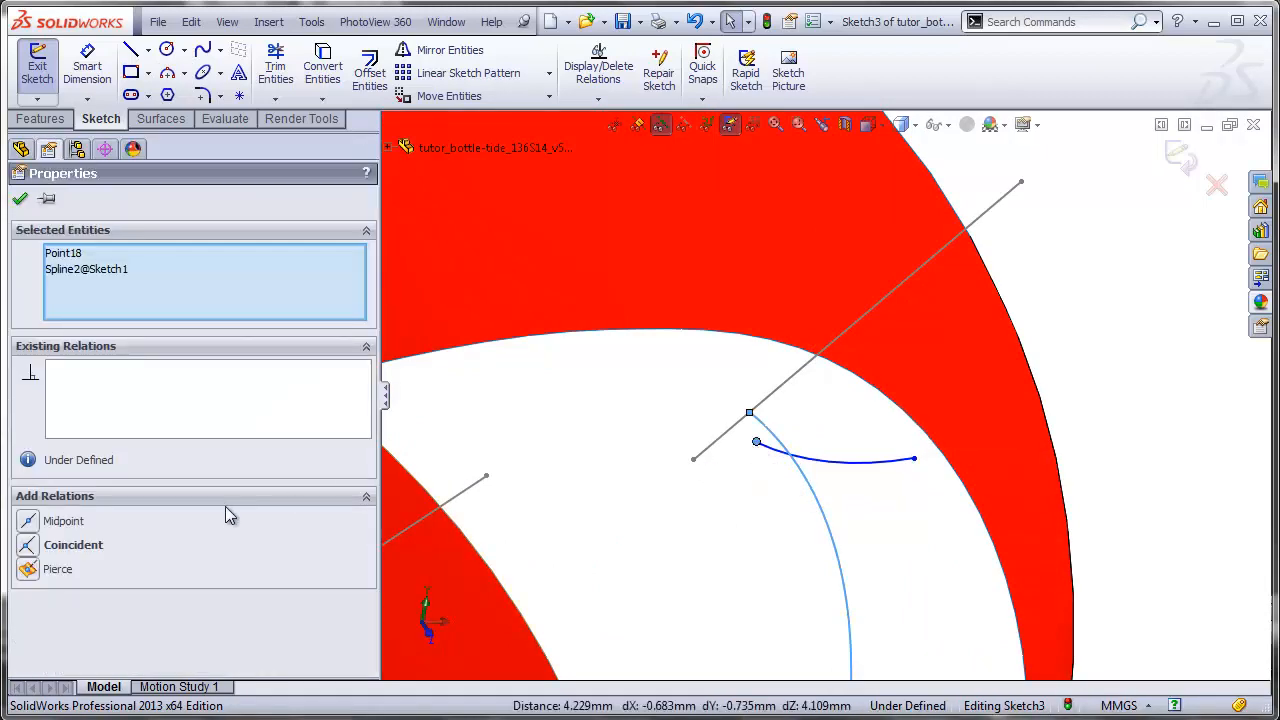
click(28, 569)
click(950, 490)
click(908, 430)
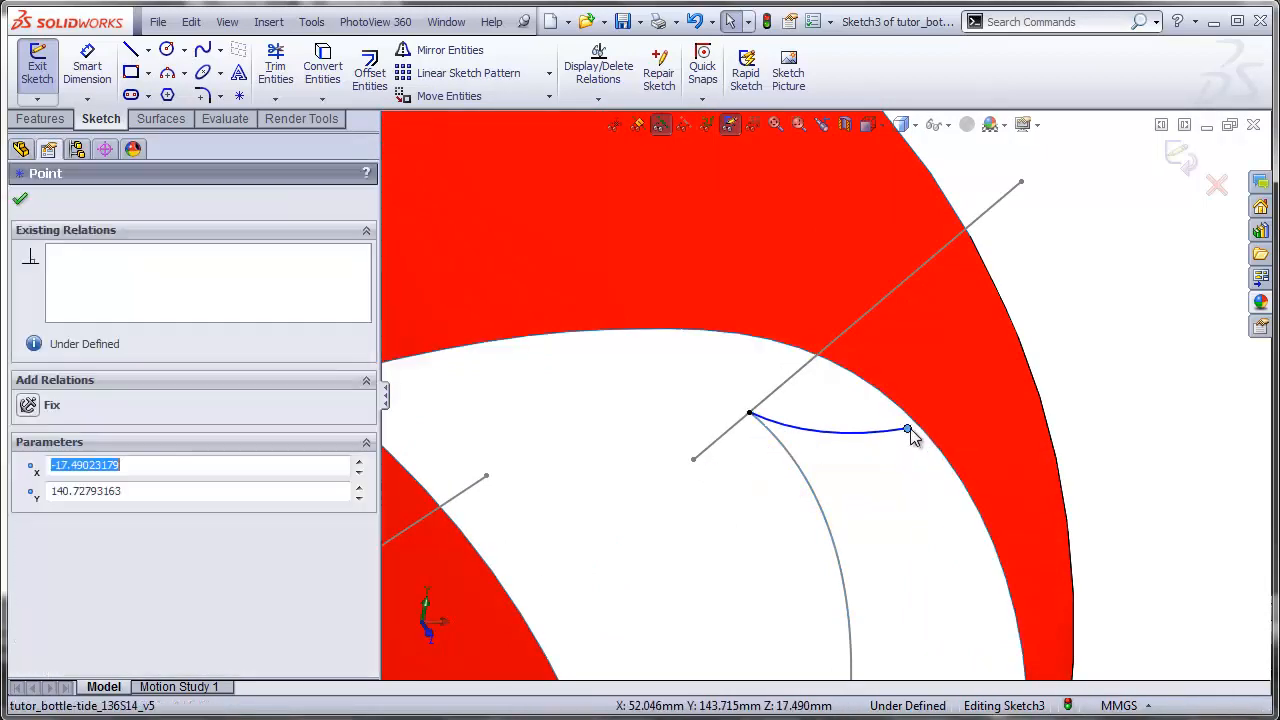
ctrl+click(963, 486)
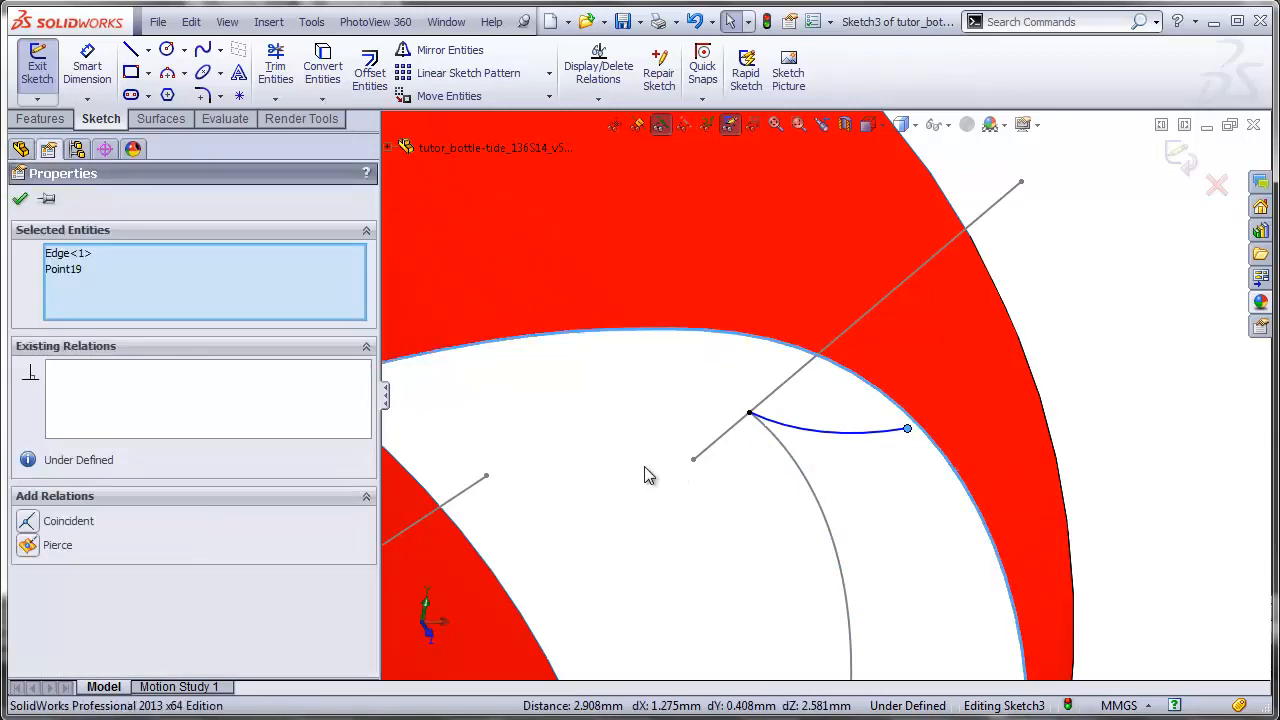
click(34, 546)
click(636, 531)
Step: In top view, draw a centerline about 14 mm long from the arc's inner endpoint, perpendicular to the Front Plane and away from the arc
scroll(632, 530, up, 4)
click(872, 125)
click(892, 175)
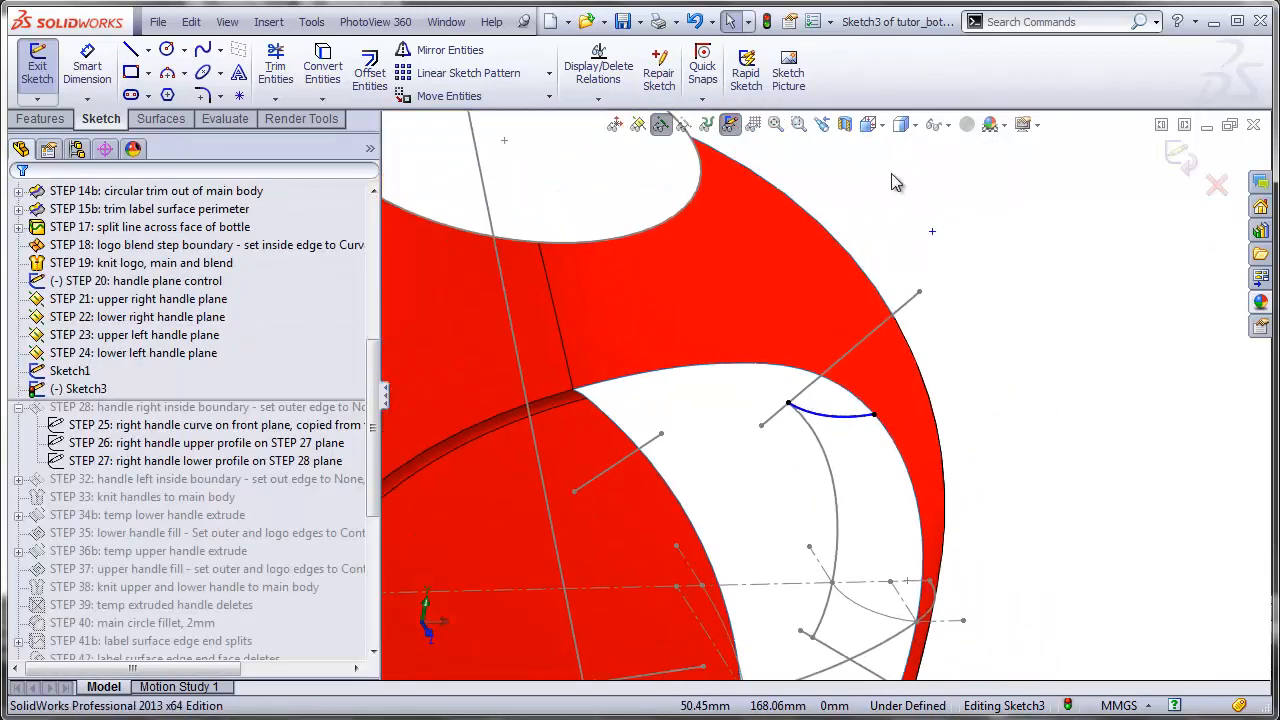
click(148, 50)
click(162, 74)
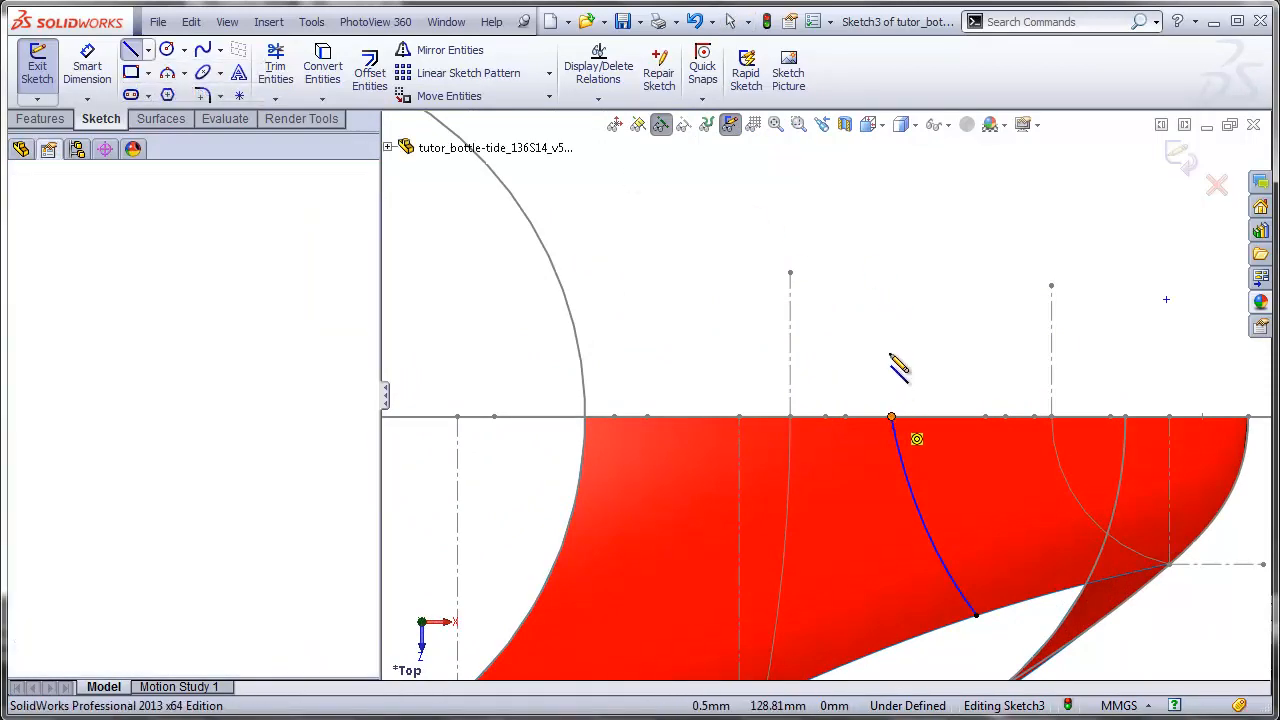
drag(891, 417, 891, 278)
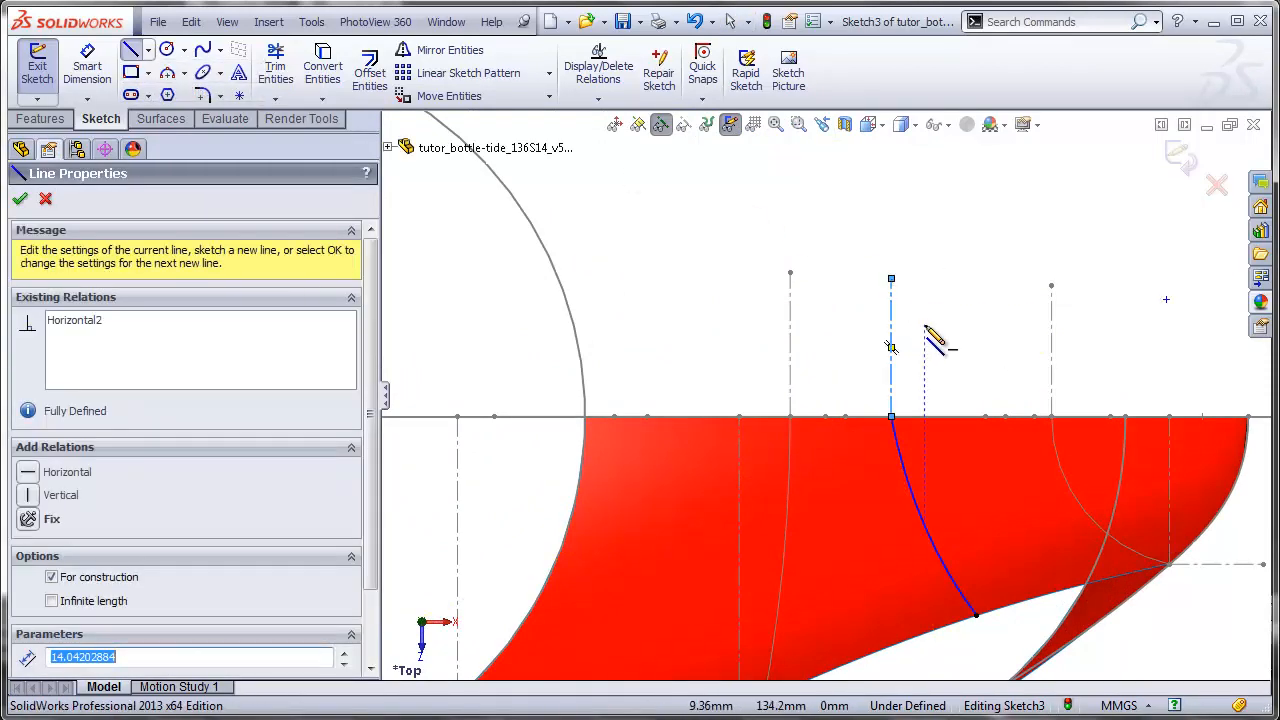
key(Escape)
Step: Make the upper arc tangent to the centerline and close the profile sketch
click(892, 368)
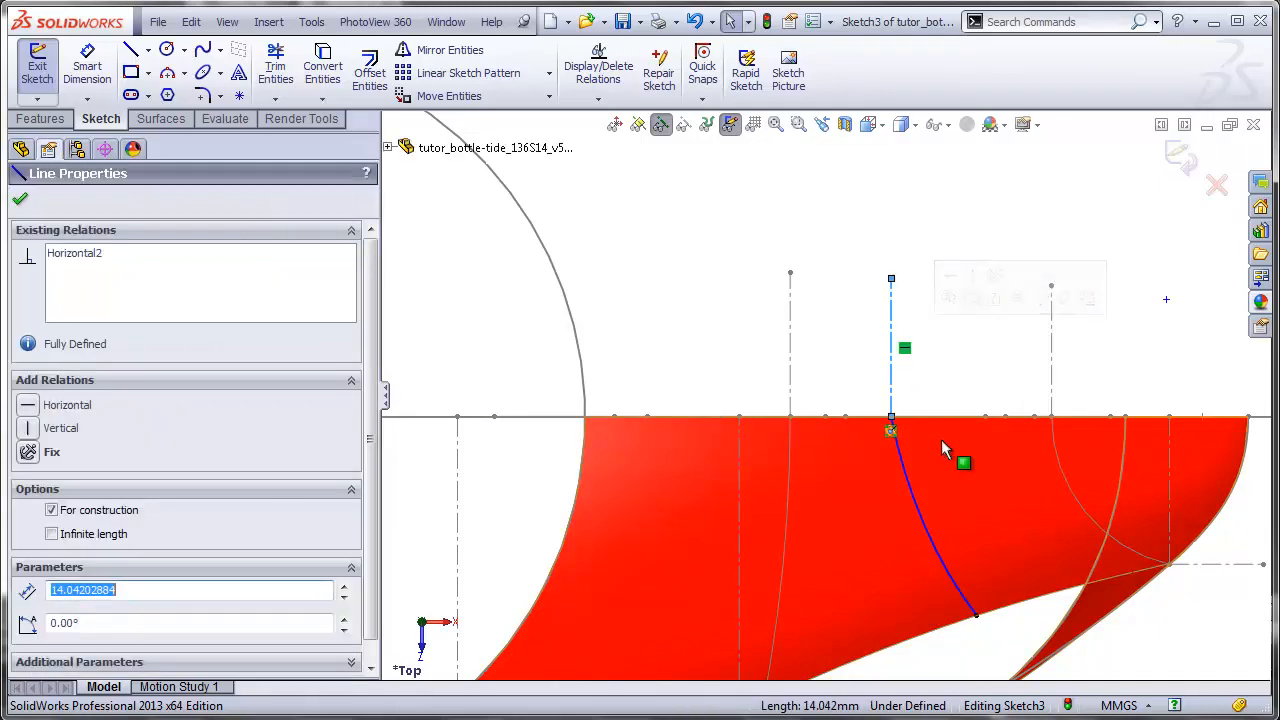
ctrl+click(907, 473)
click(27, 521)
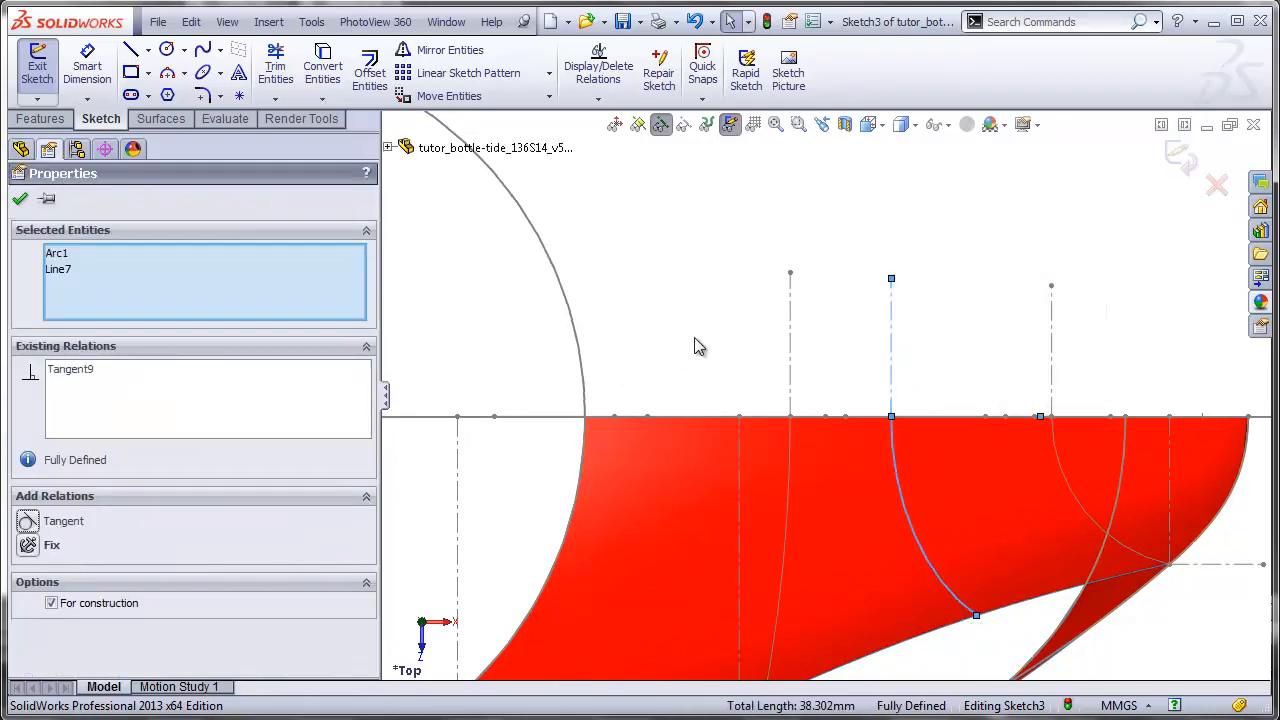
click(688, 338)
scroll(836, 585, up, 3)
middle_drag(833, 576, 852, 448)
click(1178, 158)
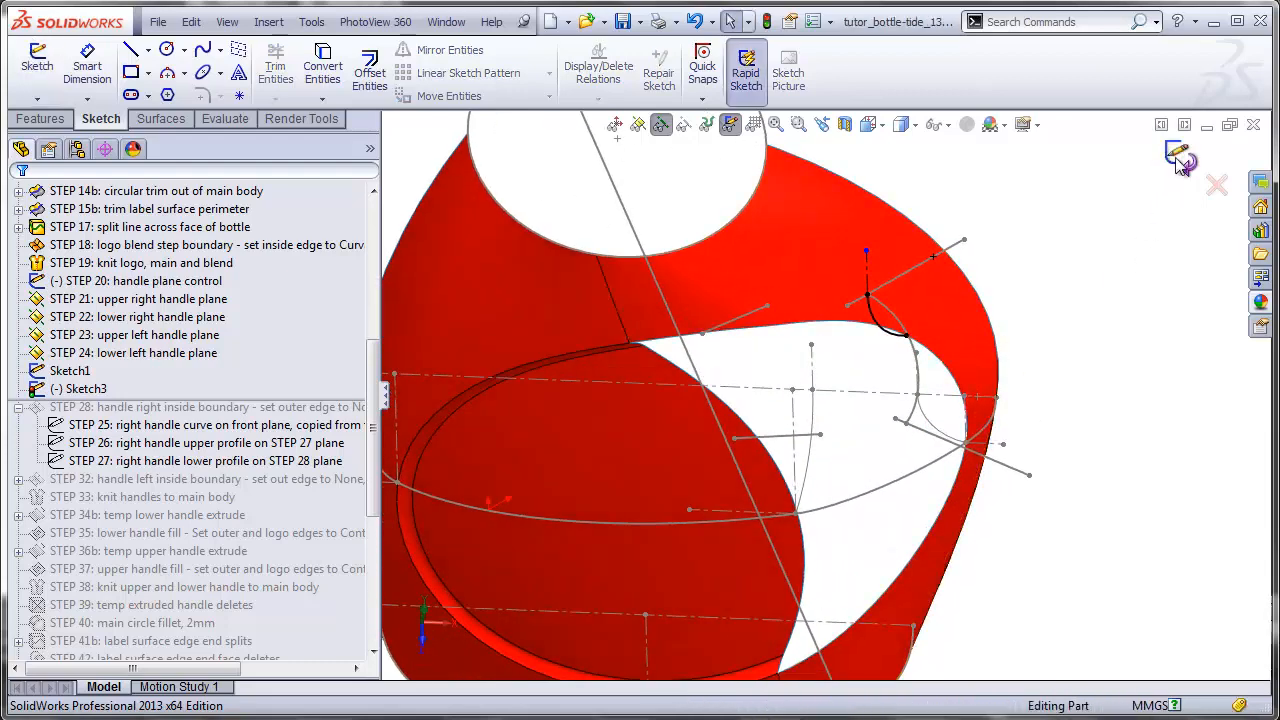
Step: Start a sketch on the STEP 22 lower right handle plane and draw a three-point arc from near the handle curve's lower end toward the opening edge
mouse_move(1003, 298)
middle_down()
mouse_move(1020, 229)
mouse_move(923, 486)
middle_up()
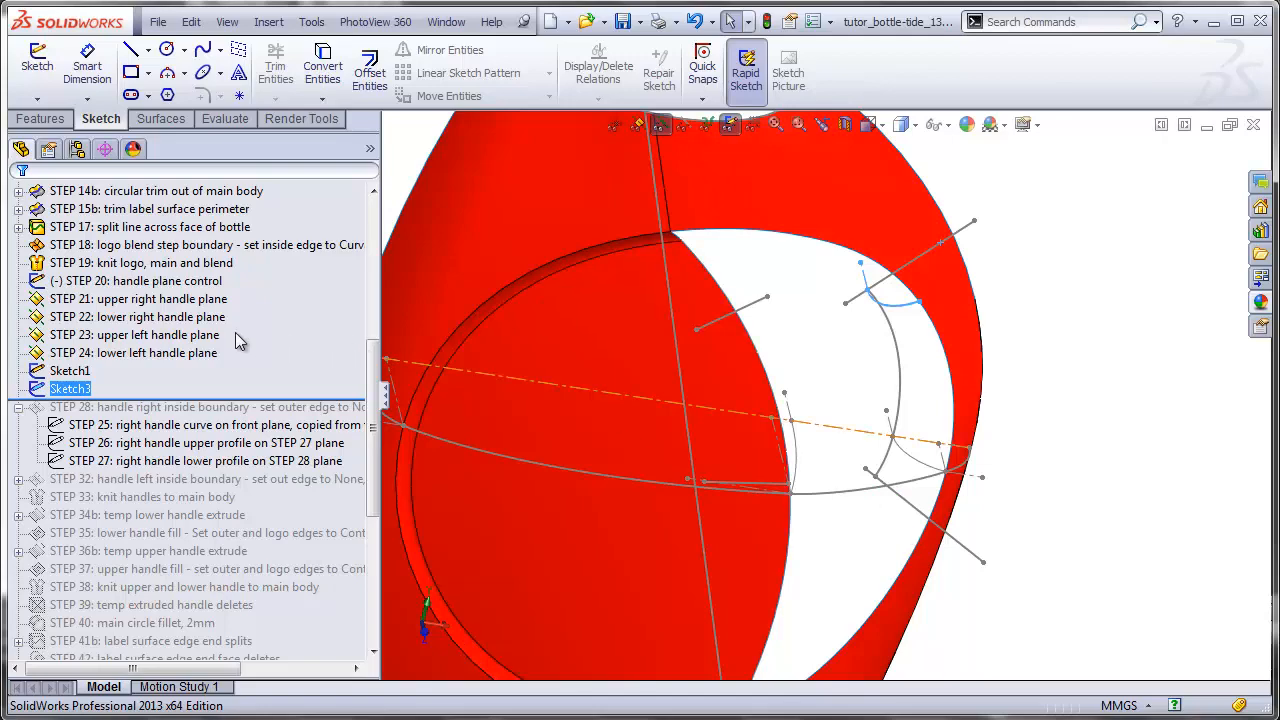
click(165, 318)
click(36, 73)
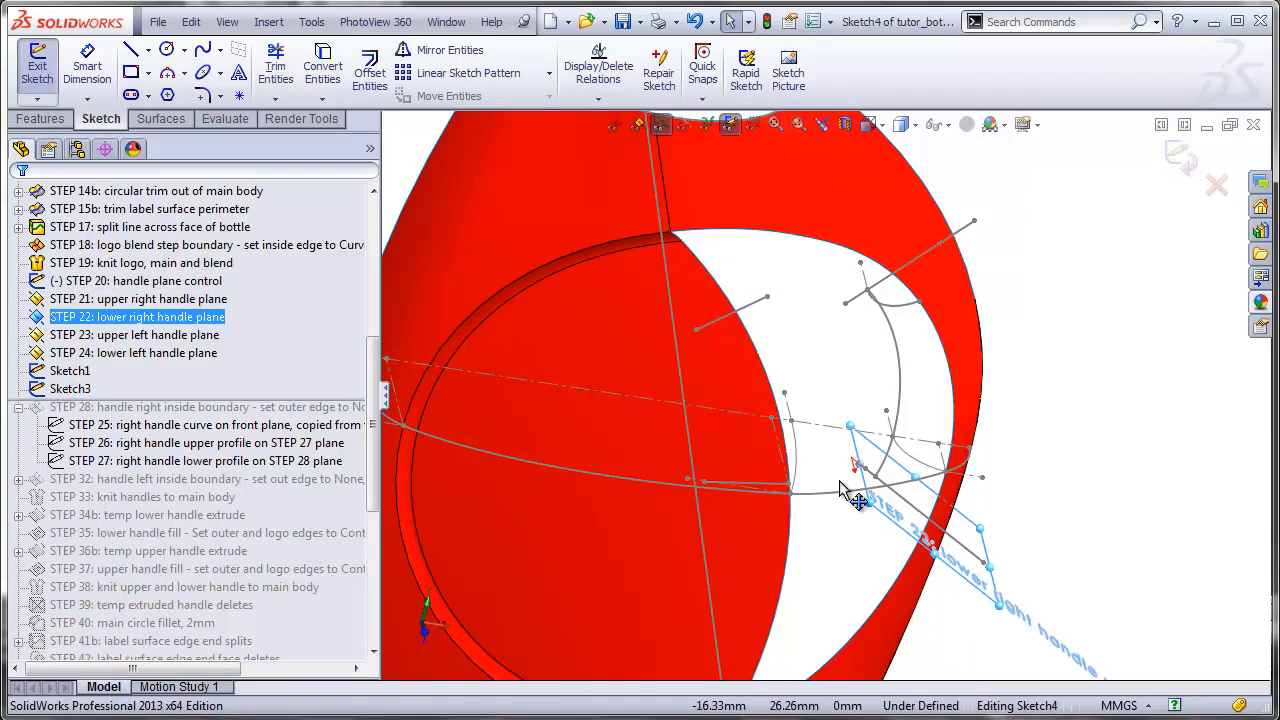
mouse_move(900, 485)
middle_down()
mouse_move(877, 526)
mouse_move(885, 535)
middle_up()
scroll(908, 480, down, 3)
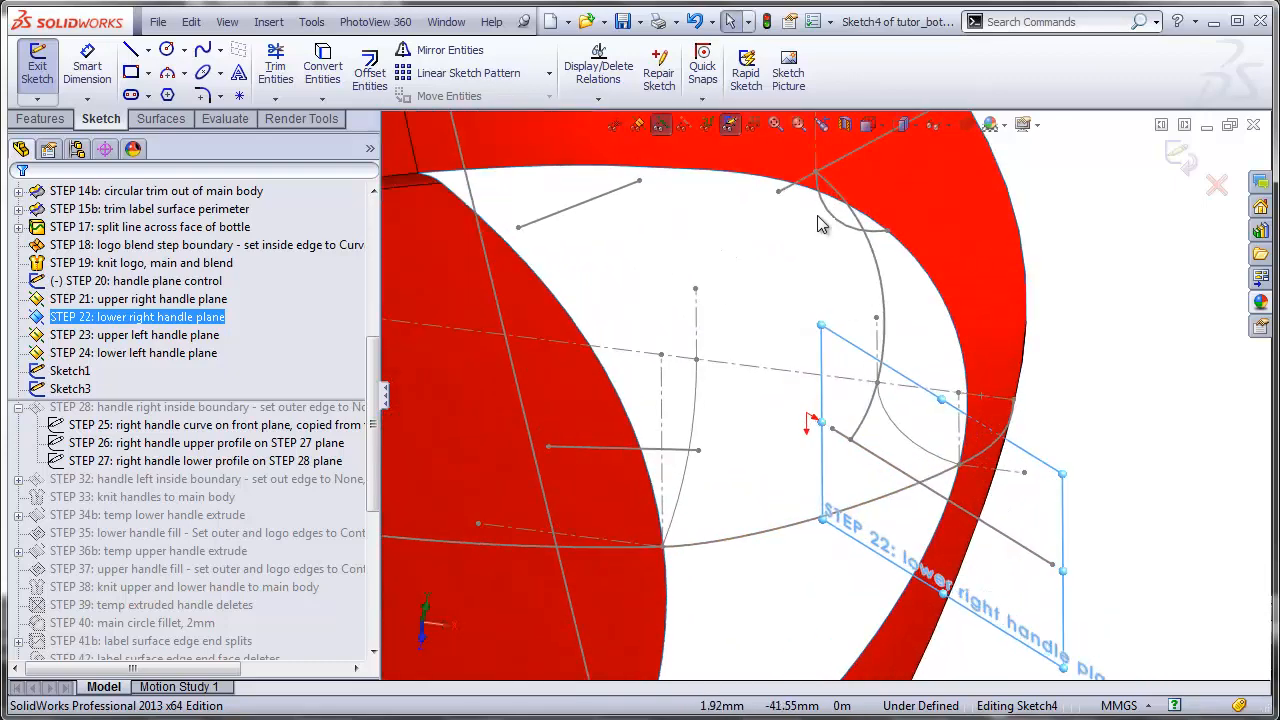
click(167, 73)
middle_drag(843, 466, 829, 474)
click(851, 448)
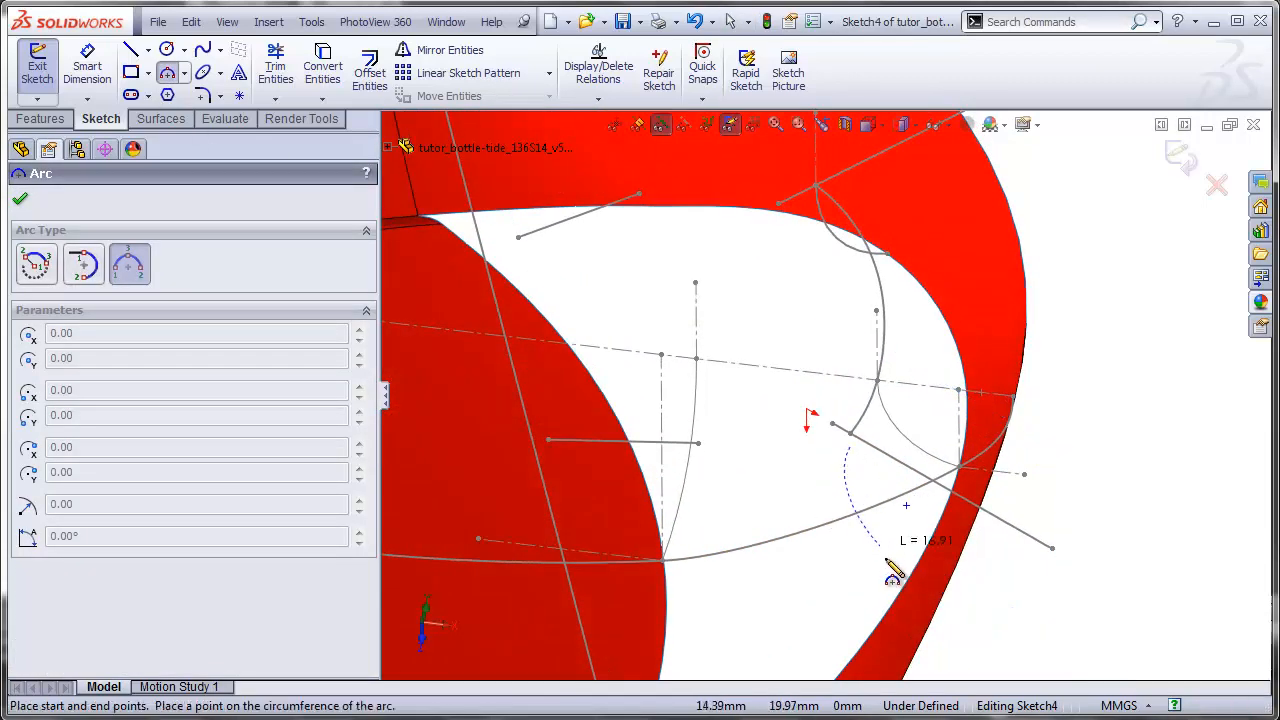
click(884, 556)
click(875, 532)
key(Escape)
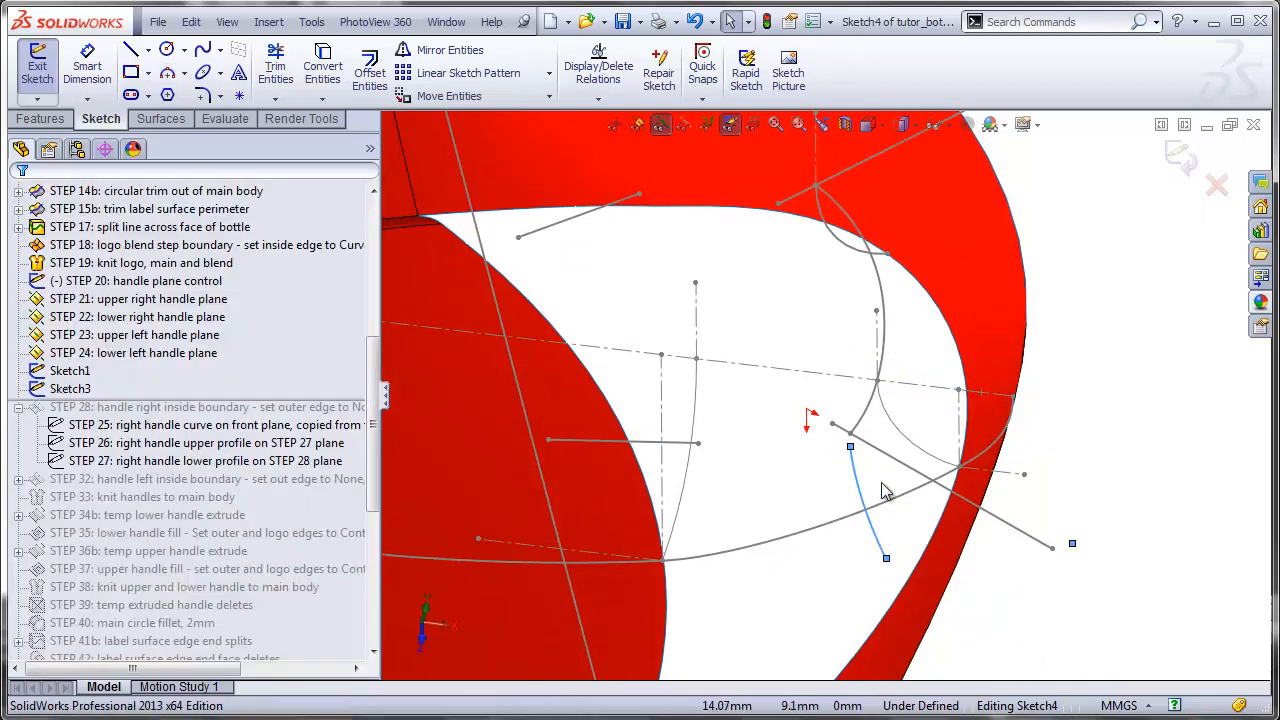
Step: Add Pierce relations from the lower arc's inner endpoint to the handle curve and from its outer endpoint to the opening edge
click(870, 430)
ctrl+click(850, 446)
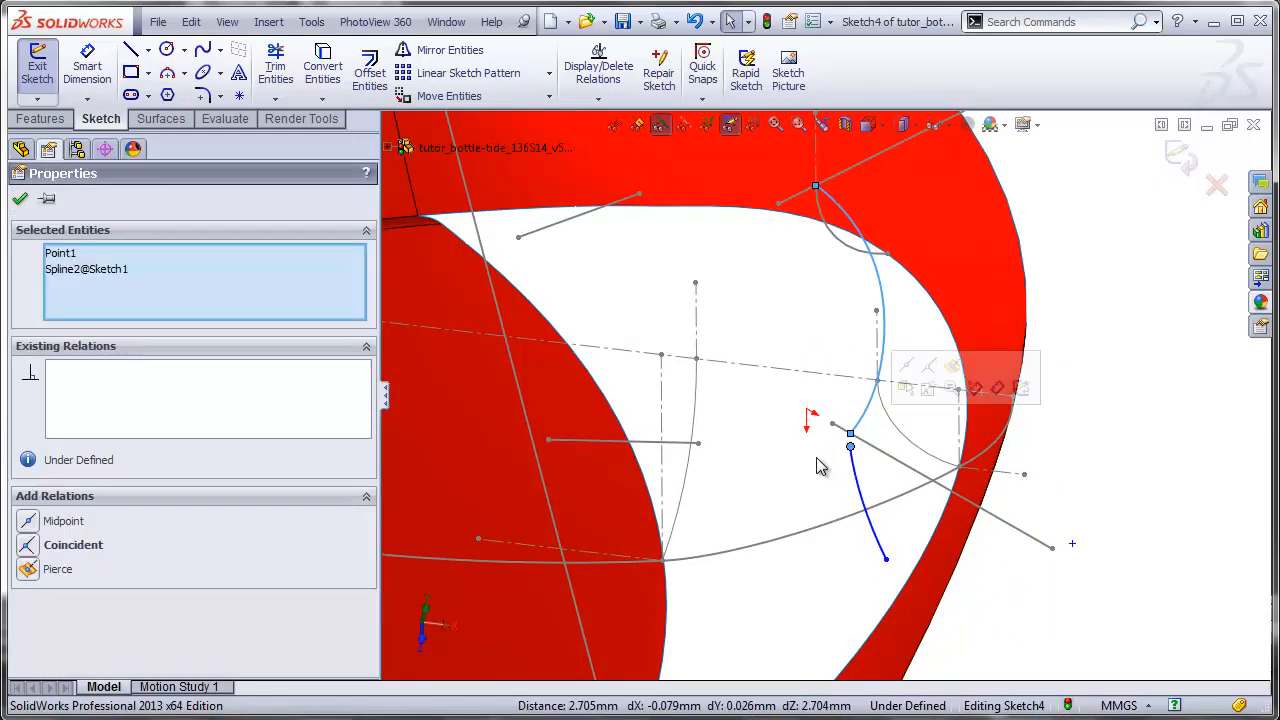
click(28, 568)
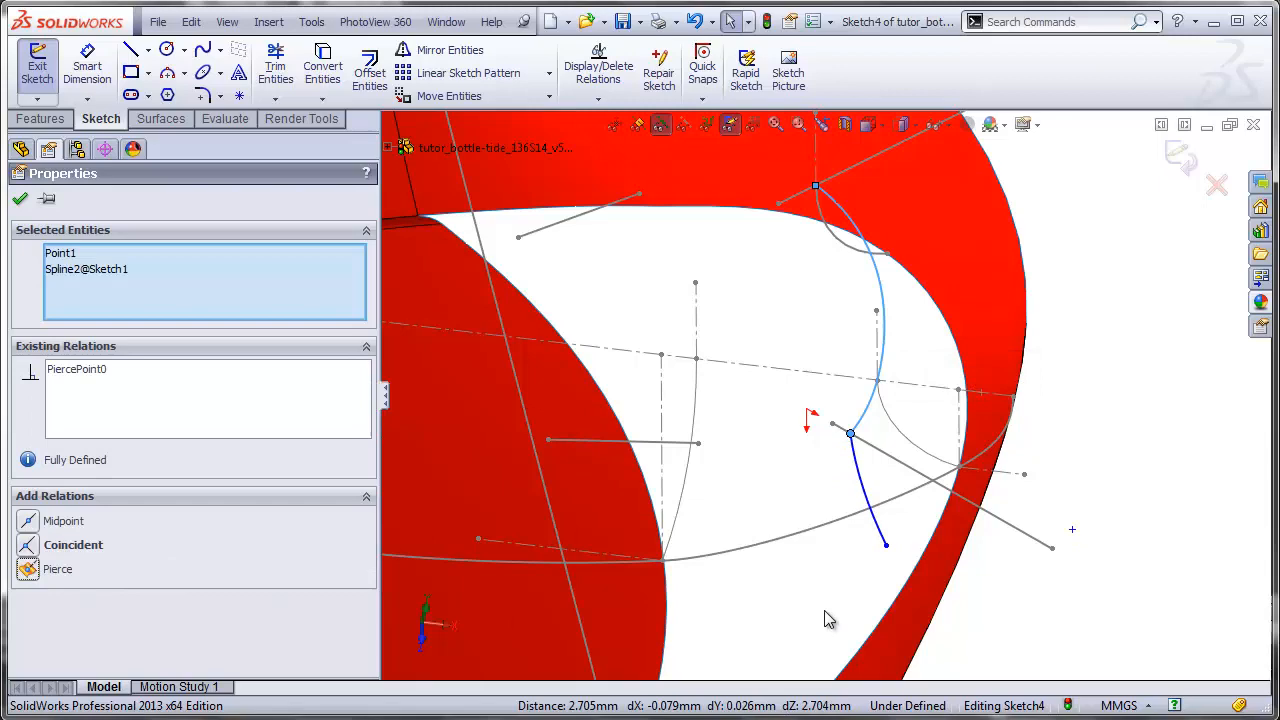
click(914, 580)
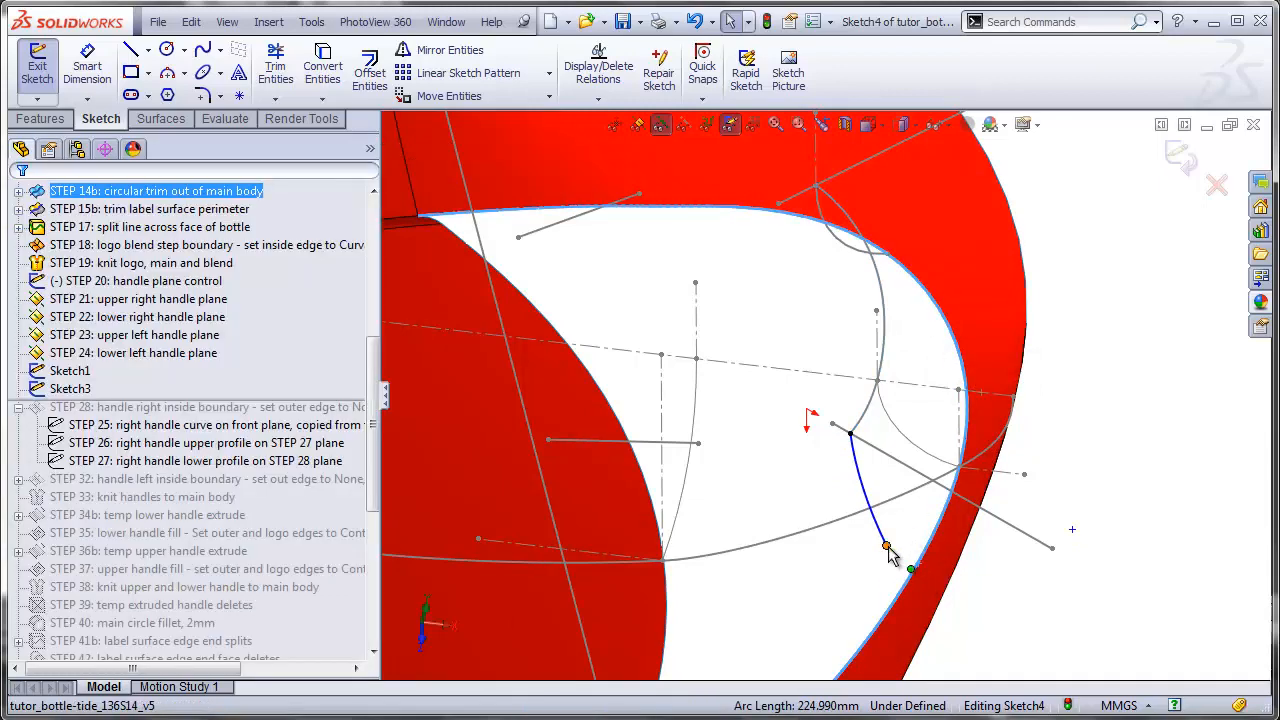
ctrl+click(886, 546)
click(46, 552)
click(772, 596)
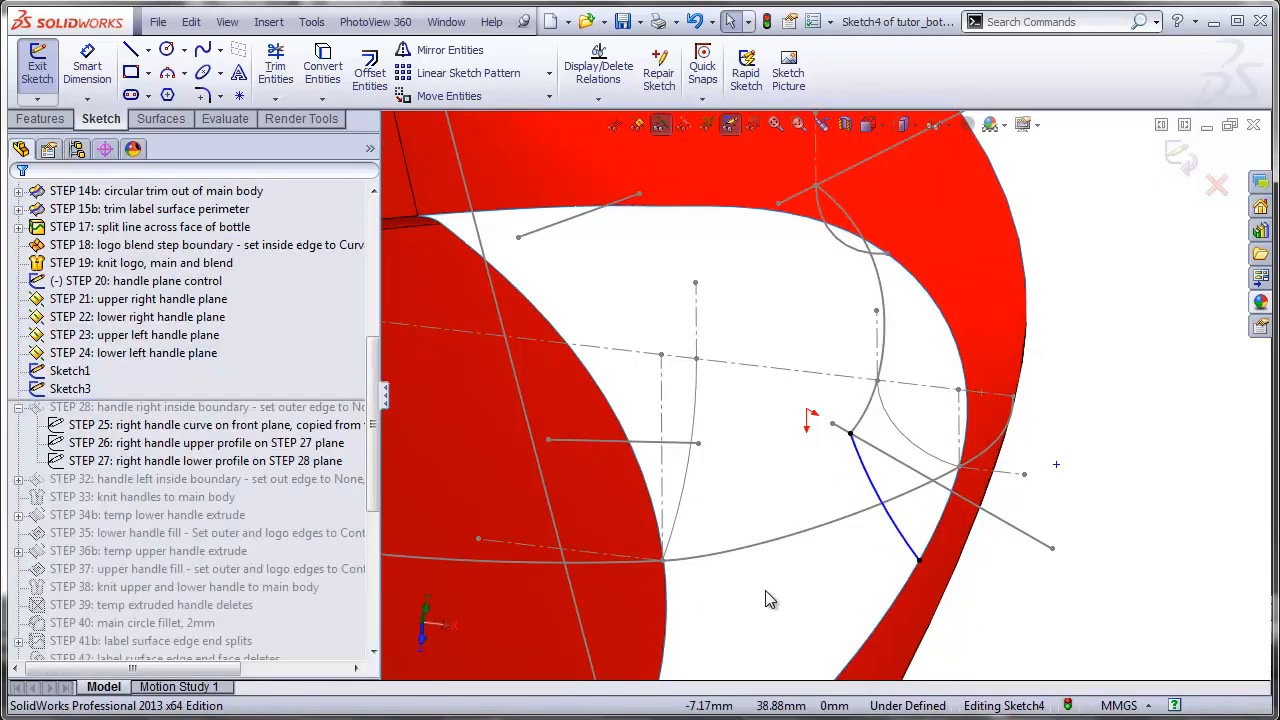
Step: In top view, draw a vertical centerline about 13 mm long from the lower arc's inner endpoint, leading away from the arc
click(880, 133)
click(908, 191)
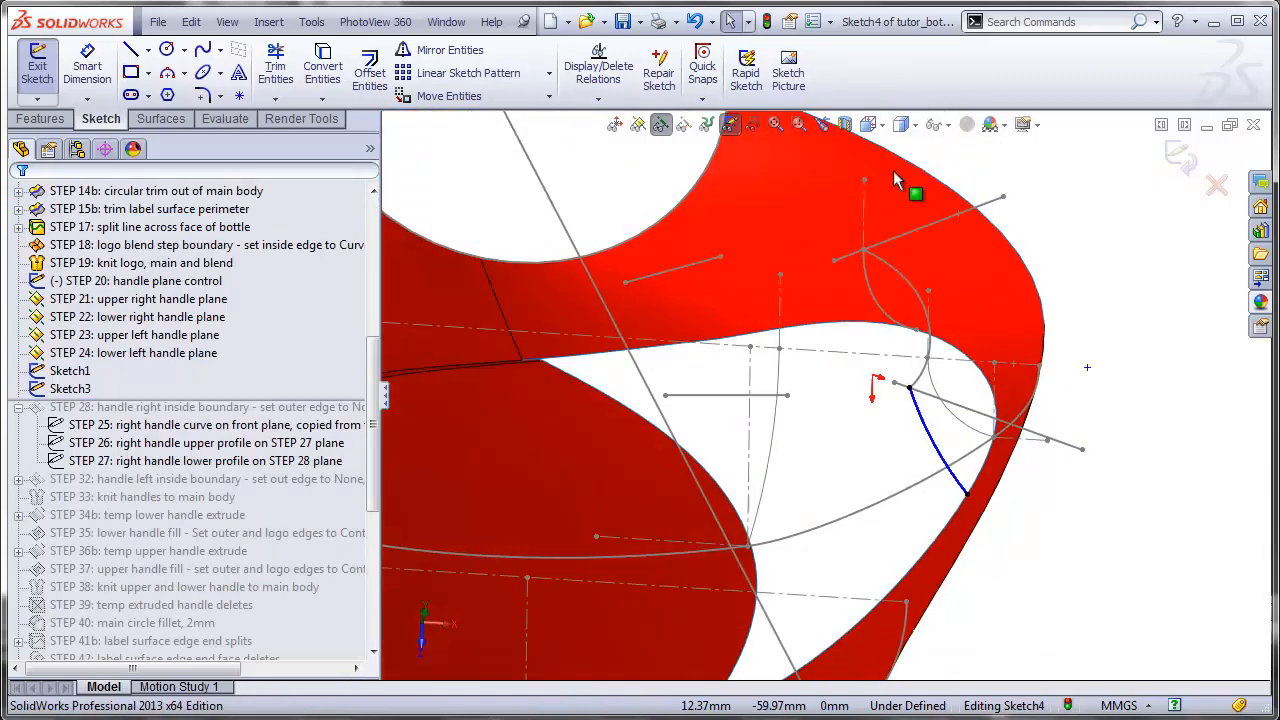
scroll(1015, 375, down, 3)
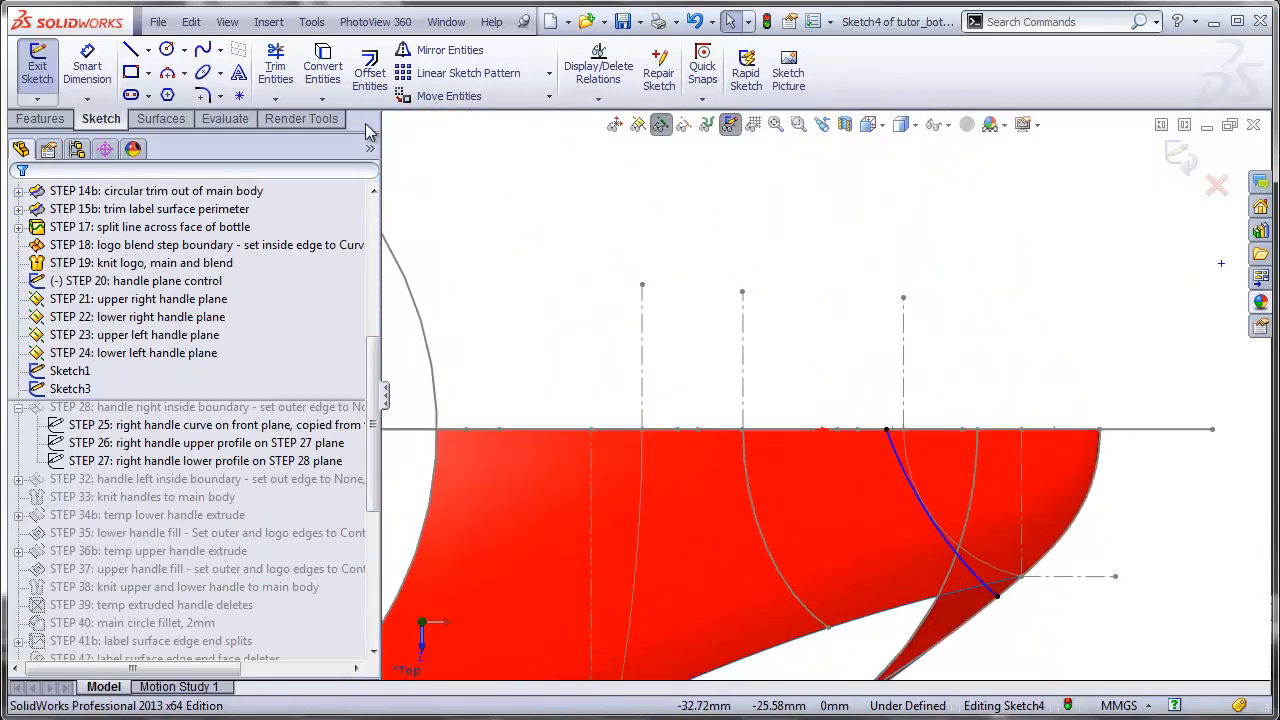
click(148, 50)
click(178, 92)
mouse_move(886, 430)
mouse_down()
mouse_move(905, 290)
mouse_move(886, 264)
mouse_up()
key(Escape)
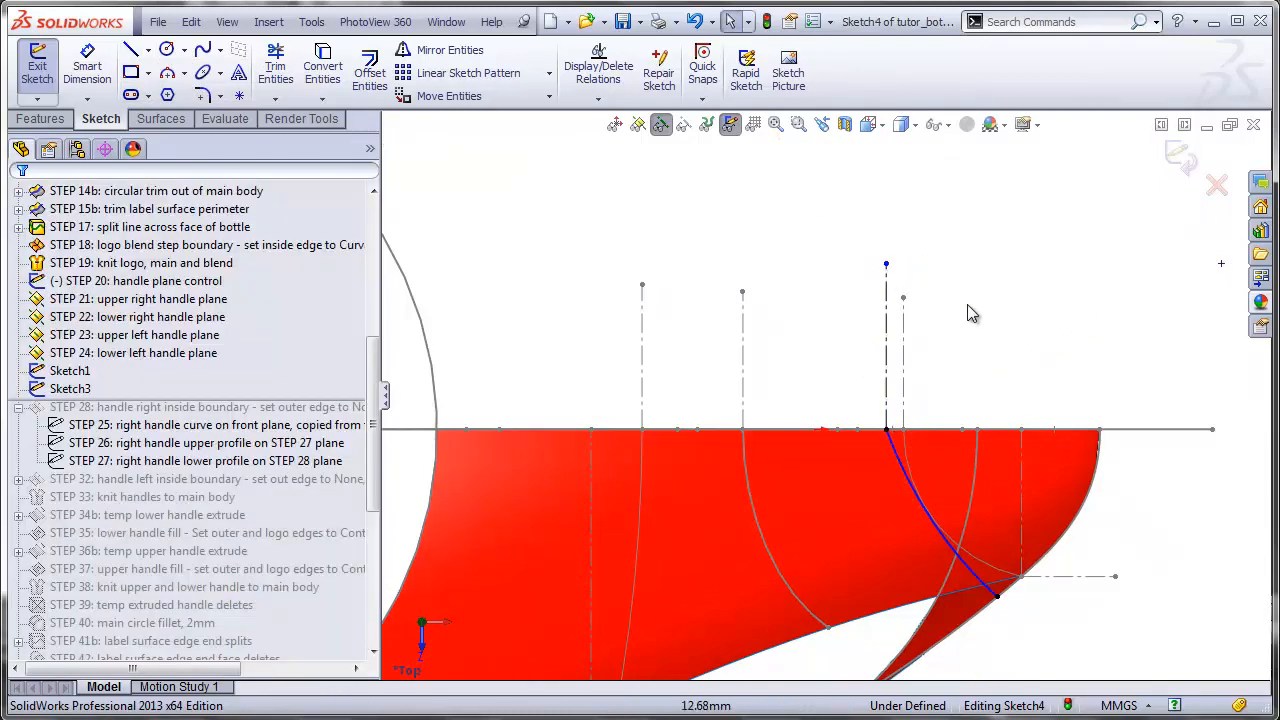
Step: Make the lower arc tangent to the centerline and close the profile sketch
click(886, 368)
ctrl+click(914, 486)
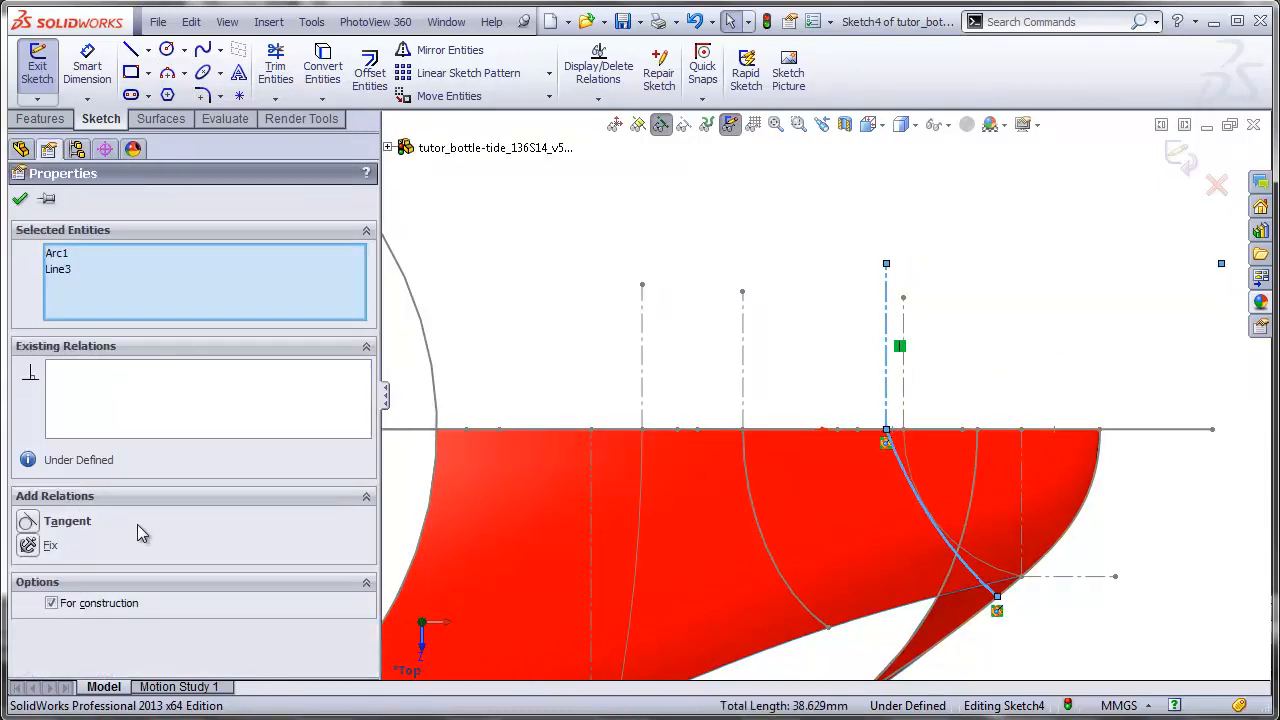
click(29, 521)
click(575, 353)
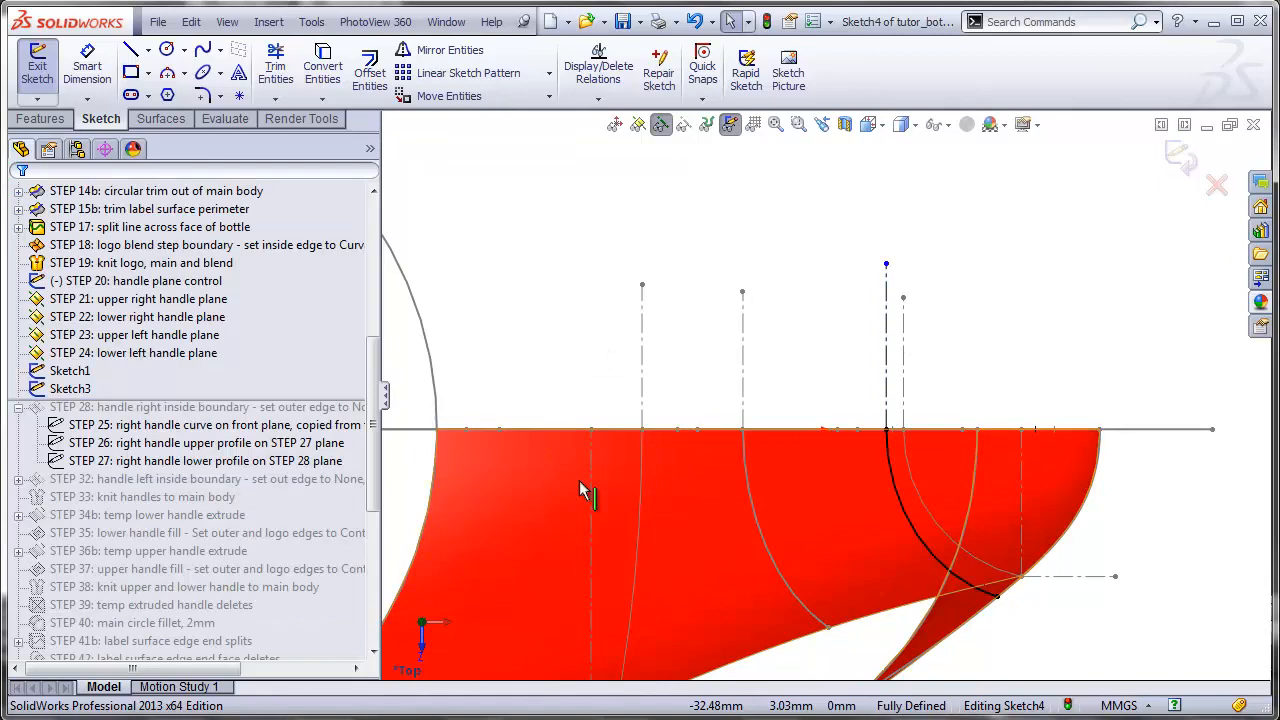
click(1180, 157)
Step: Start a Boundary Surface with the right handle curve and the bottle's opening edge as Direction 1 curves
scroll(1100, 605, up, 5)
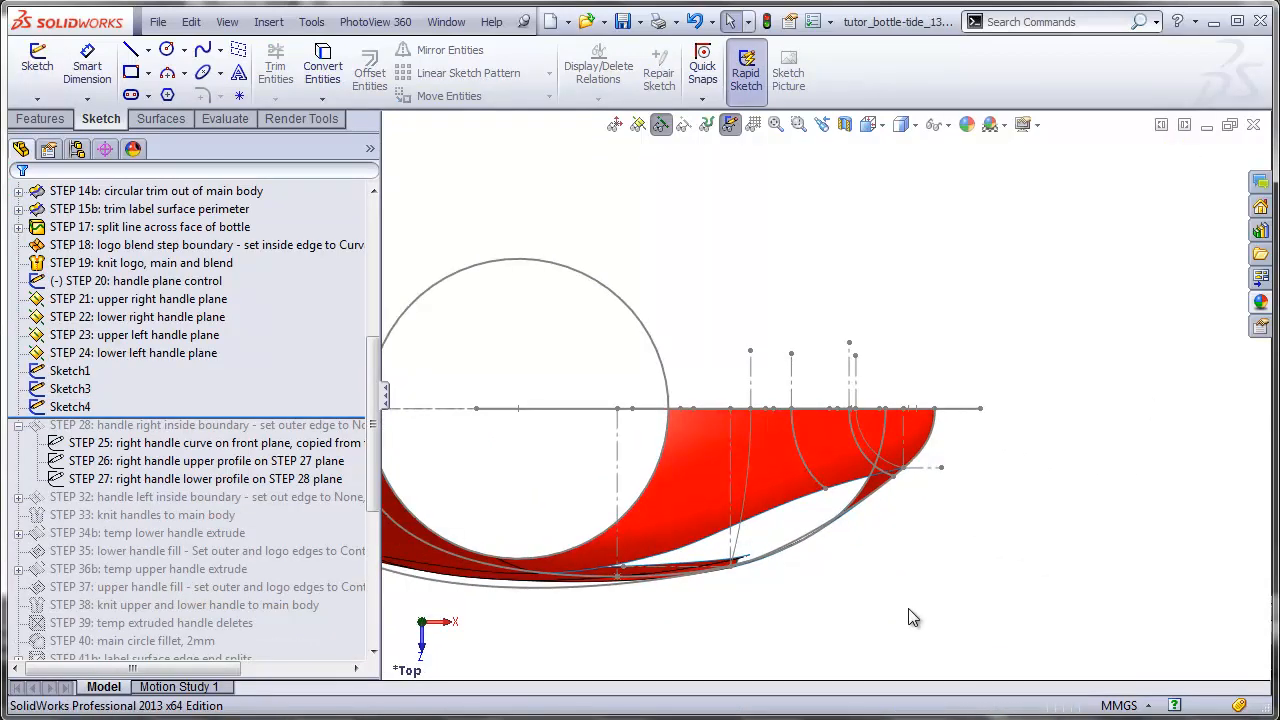
middle_drag(767, 600, 842, 283)
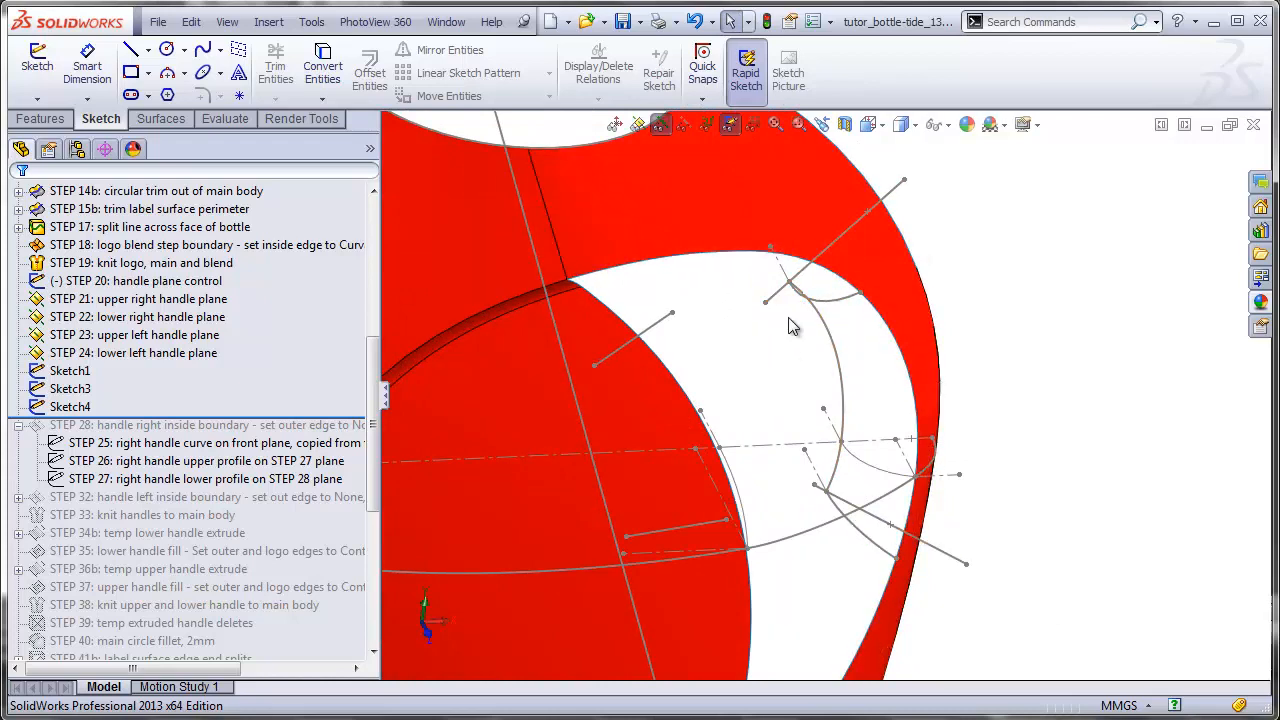
scroll(760, 330, down, 1)
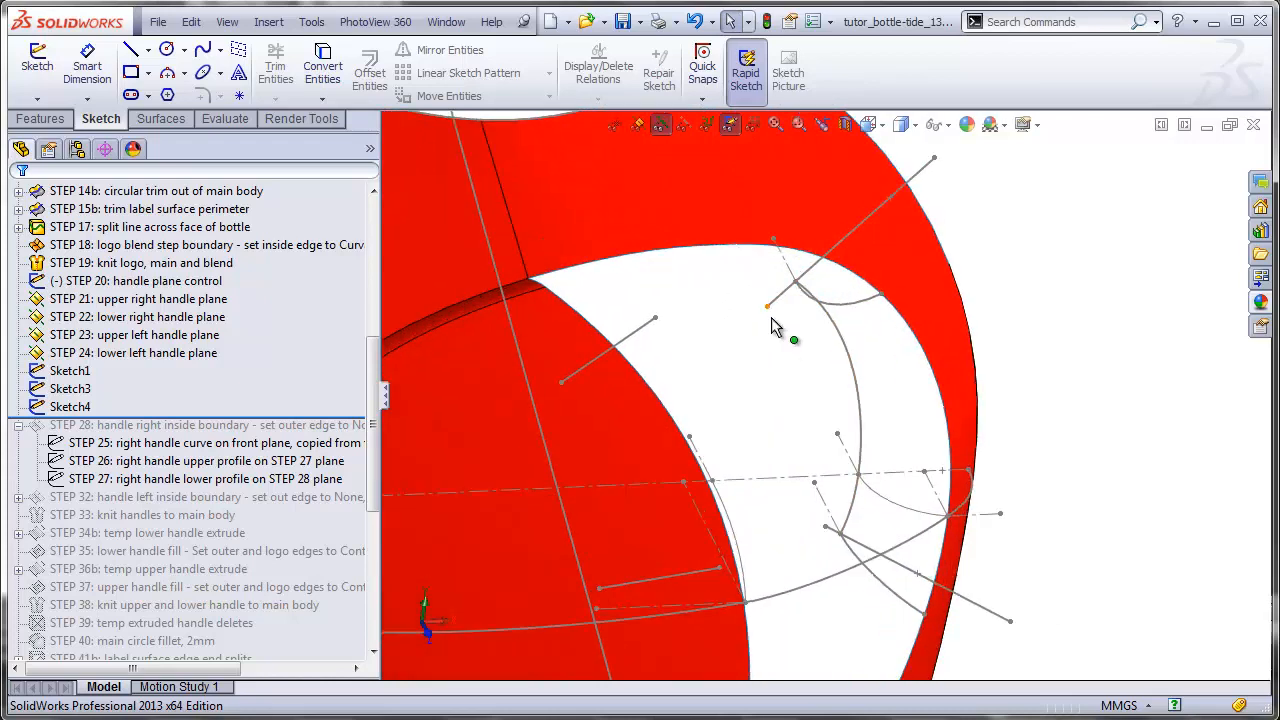
click(160, 119)
click(250, 68)
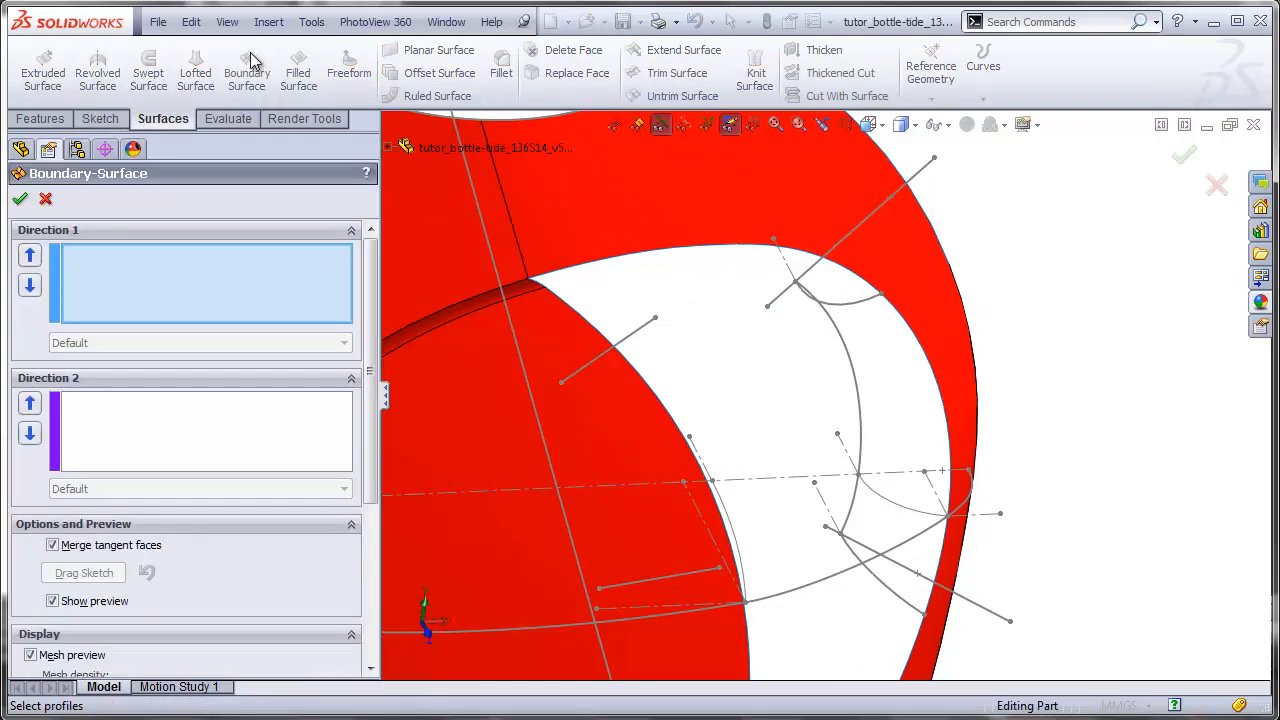
click(847, 362)
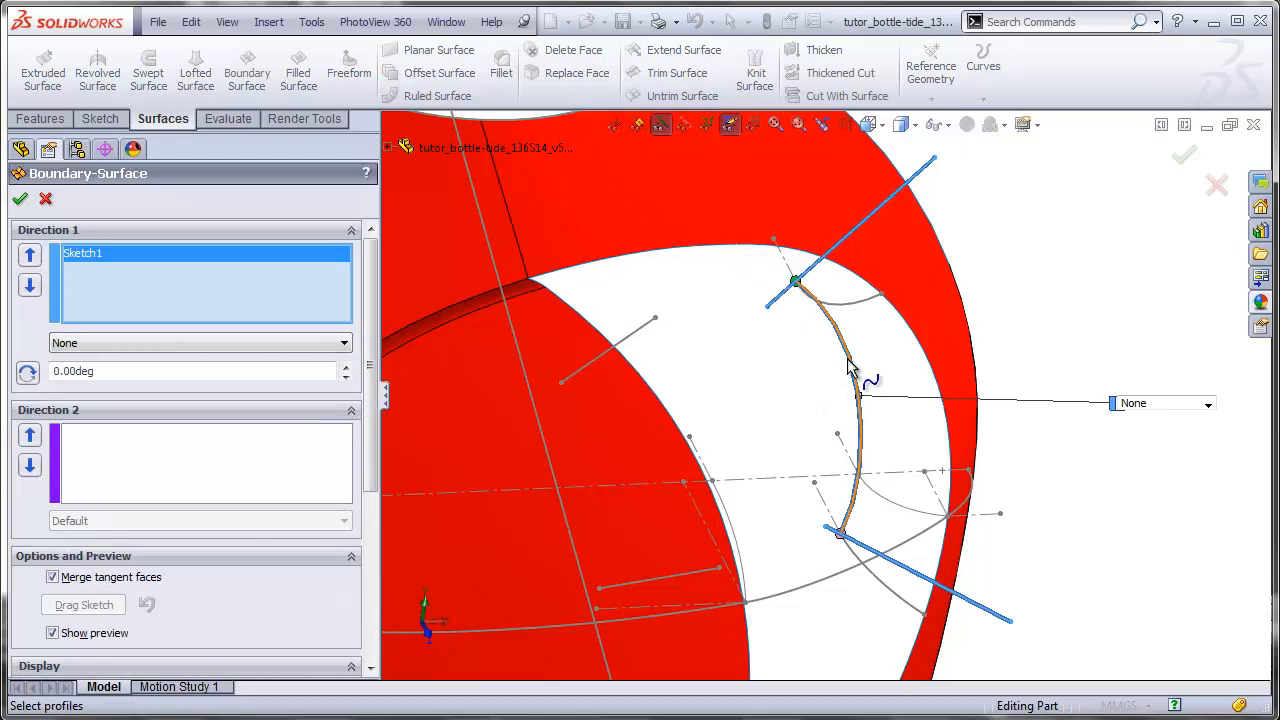
click(909, 334)
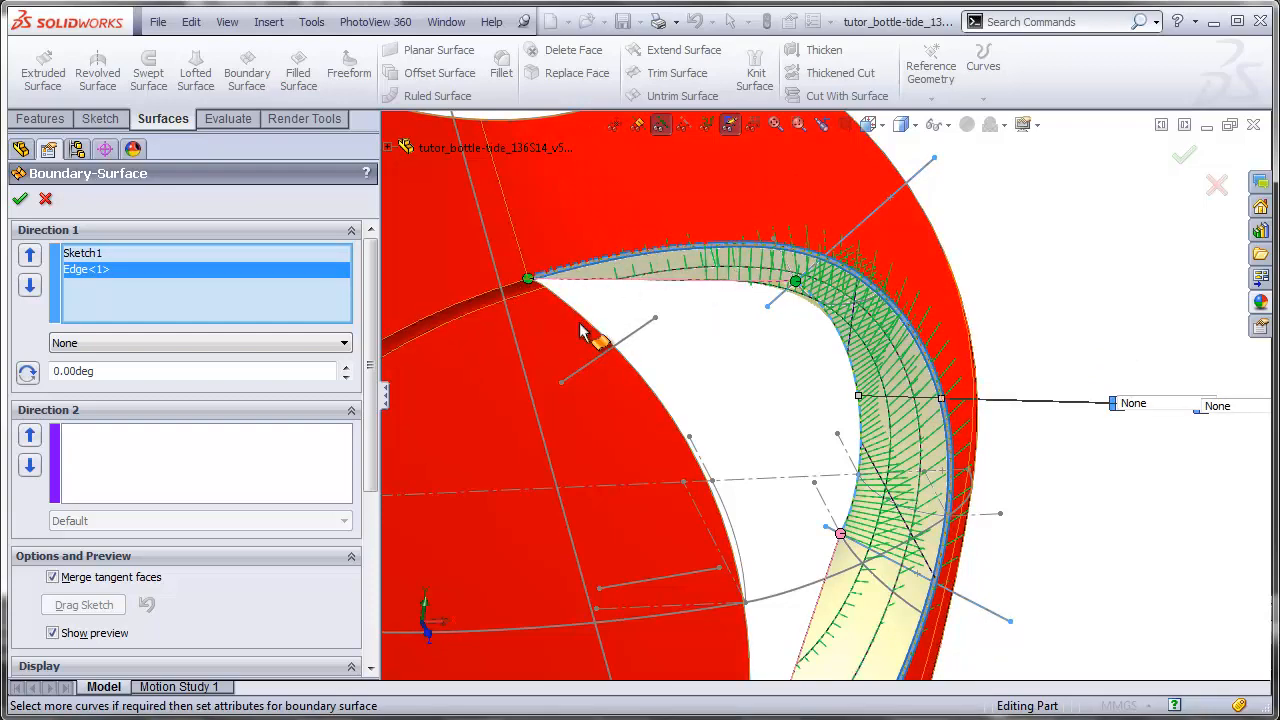
Step: Add the upper and lower arc profiles as the Direction 2 curves of the boundary surface
click(267, 464)
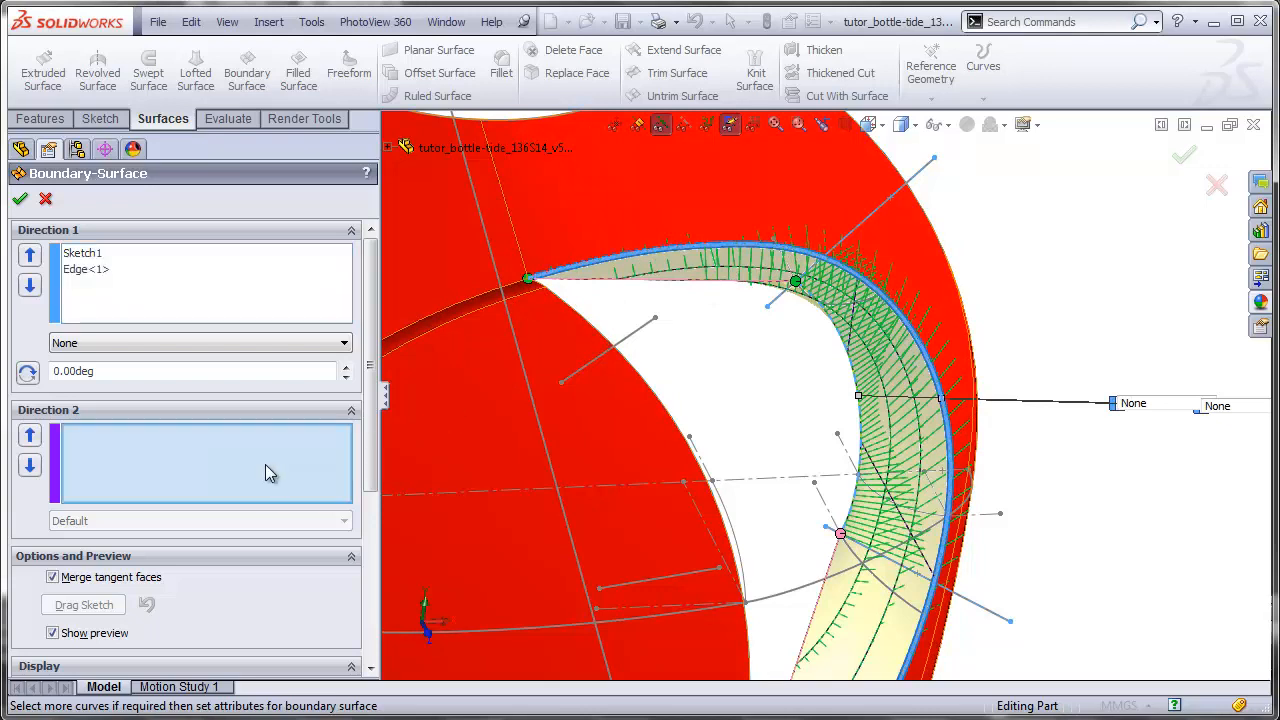
click(870, 300)
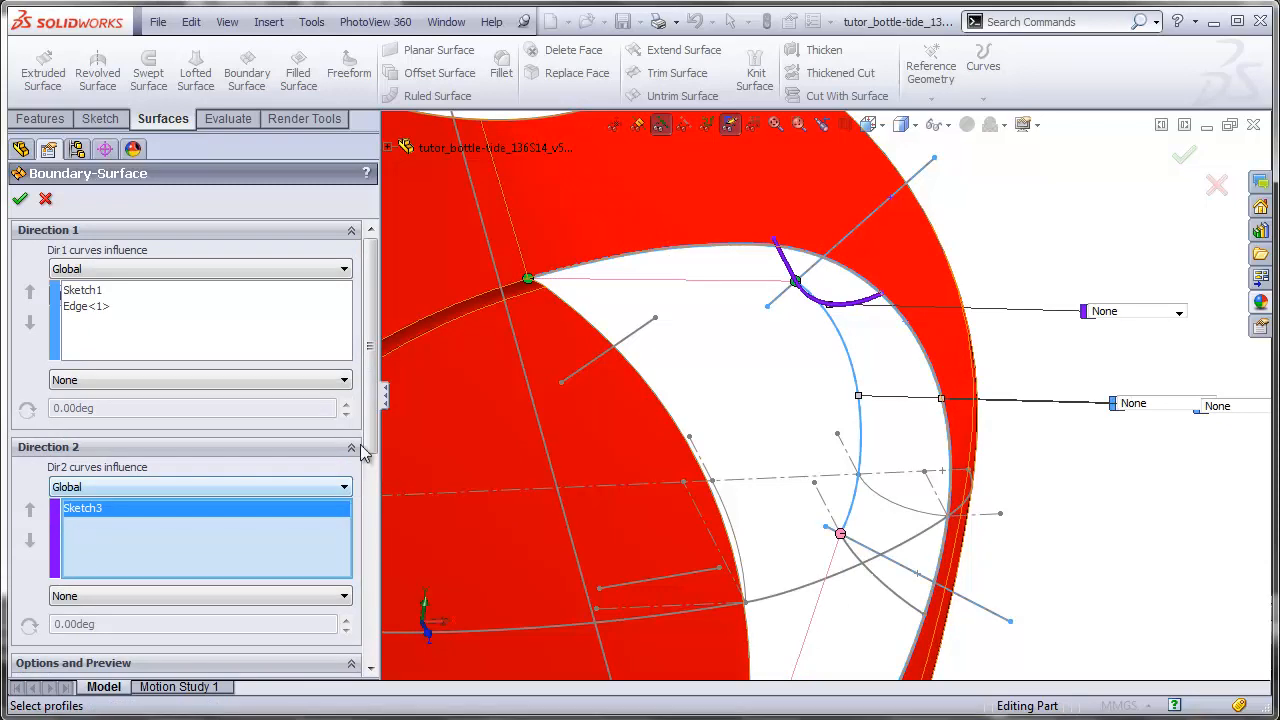
click(892, 590)
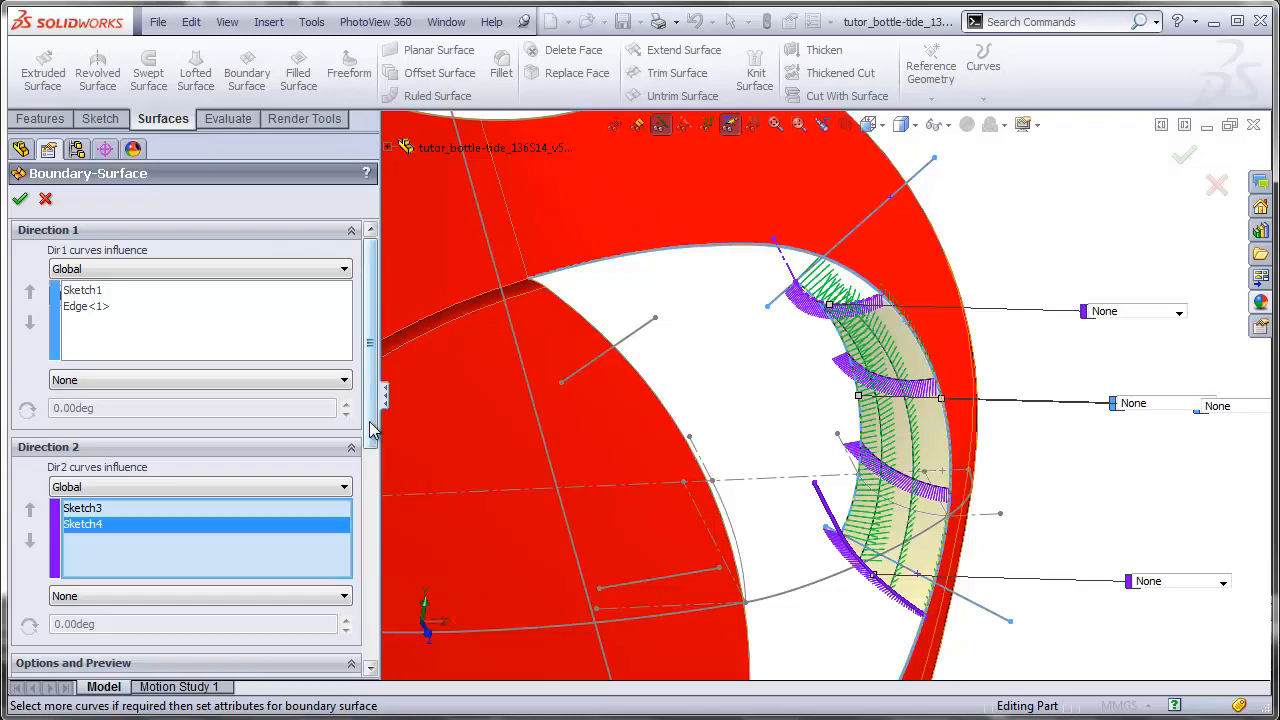
Step: Enable trimming by direction 1 and direction 2 for the boundary surface and turn off its curvature combs
click(371, 522)
drag(371, 522, 372, 572)
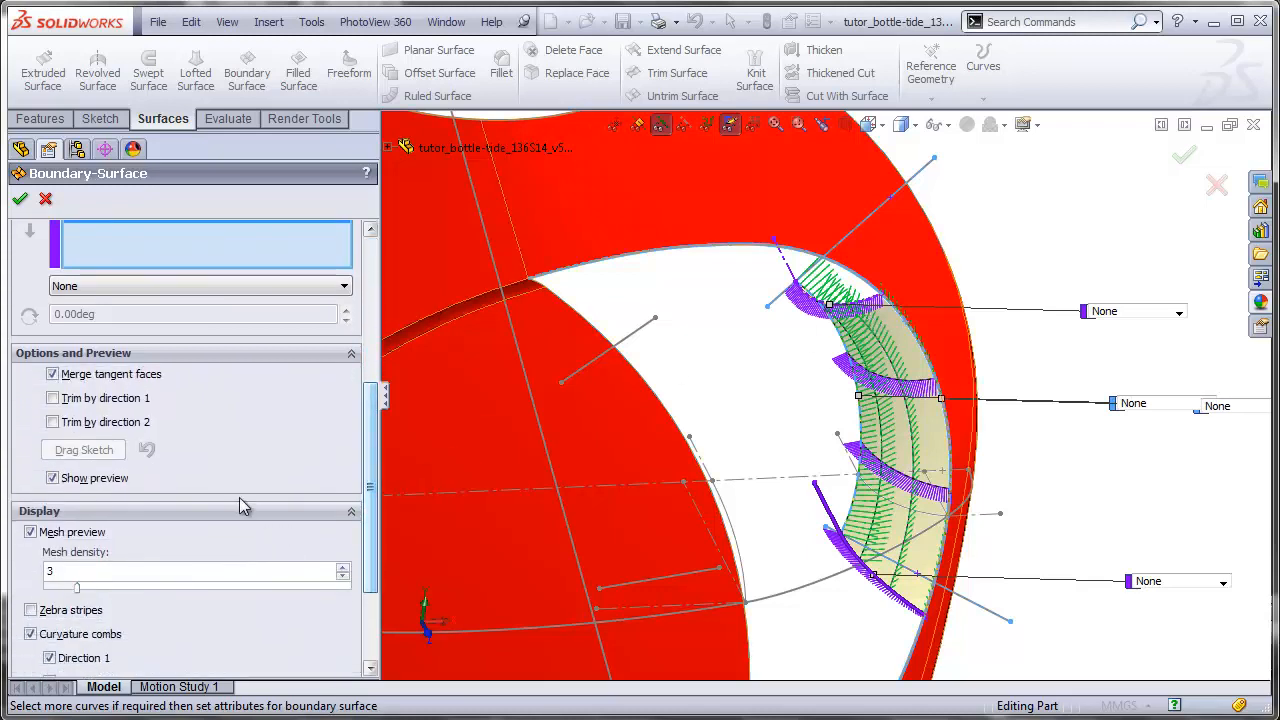
click(52, 398)
click(53, 422)
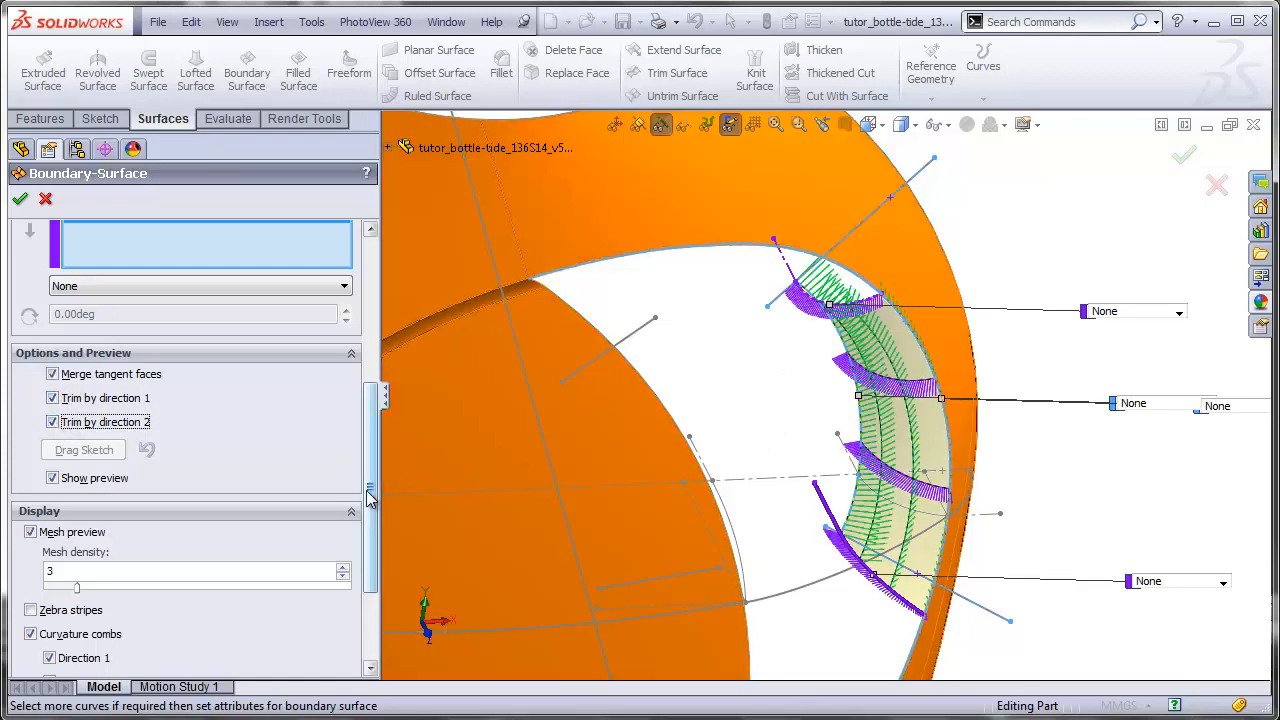
drag(370, 508, 369, 568)
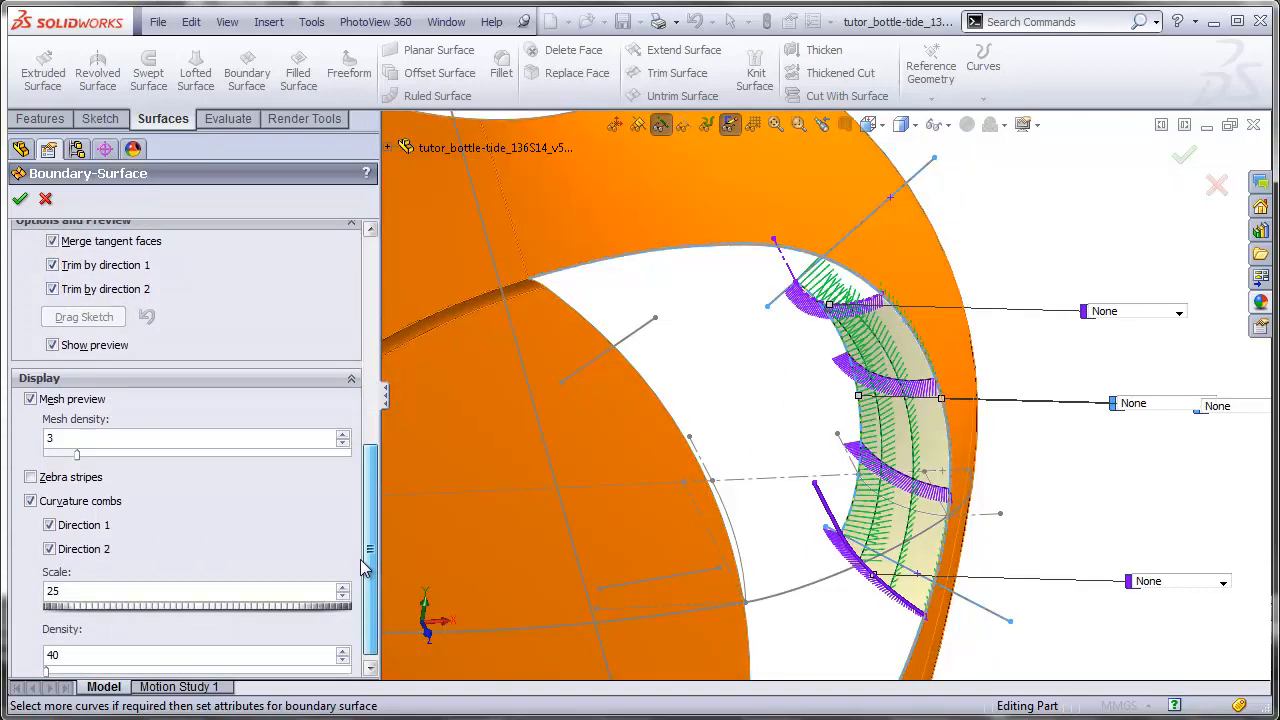
click(31, 501)
middle_drag(870, 430, 840, 510)
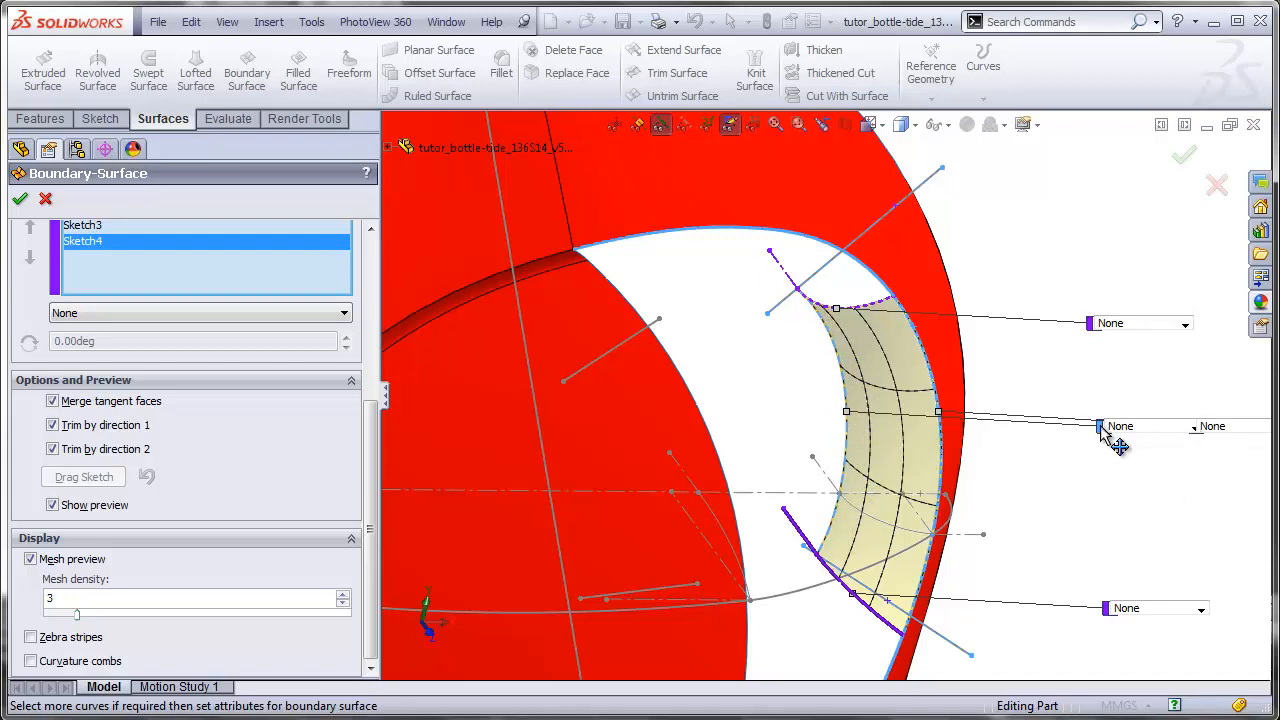
Step: Set the handle curve's end condition to Normal To Profile and accept the boundary surface
drag(1100, 430, 1055, 526)
click(1147, 527)
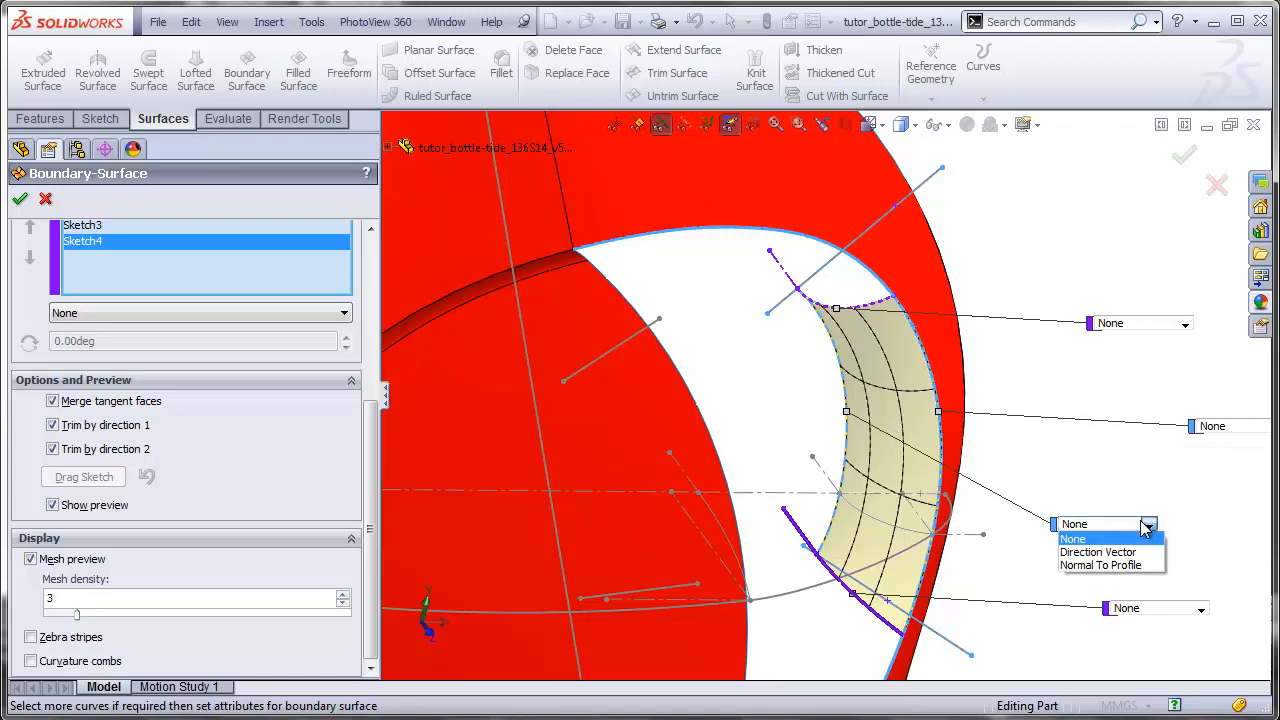
click(1132, 566)
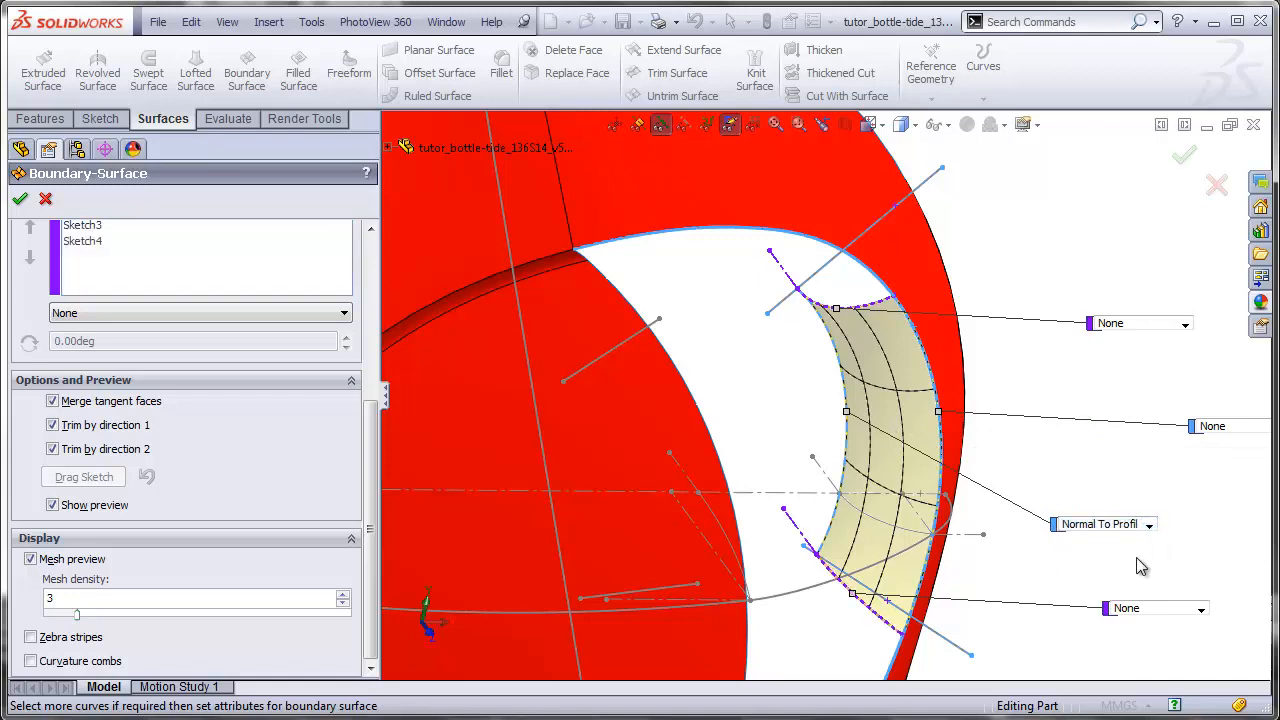
click(21, 201)
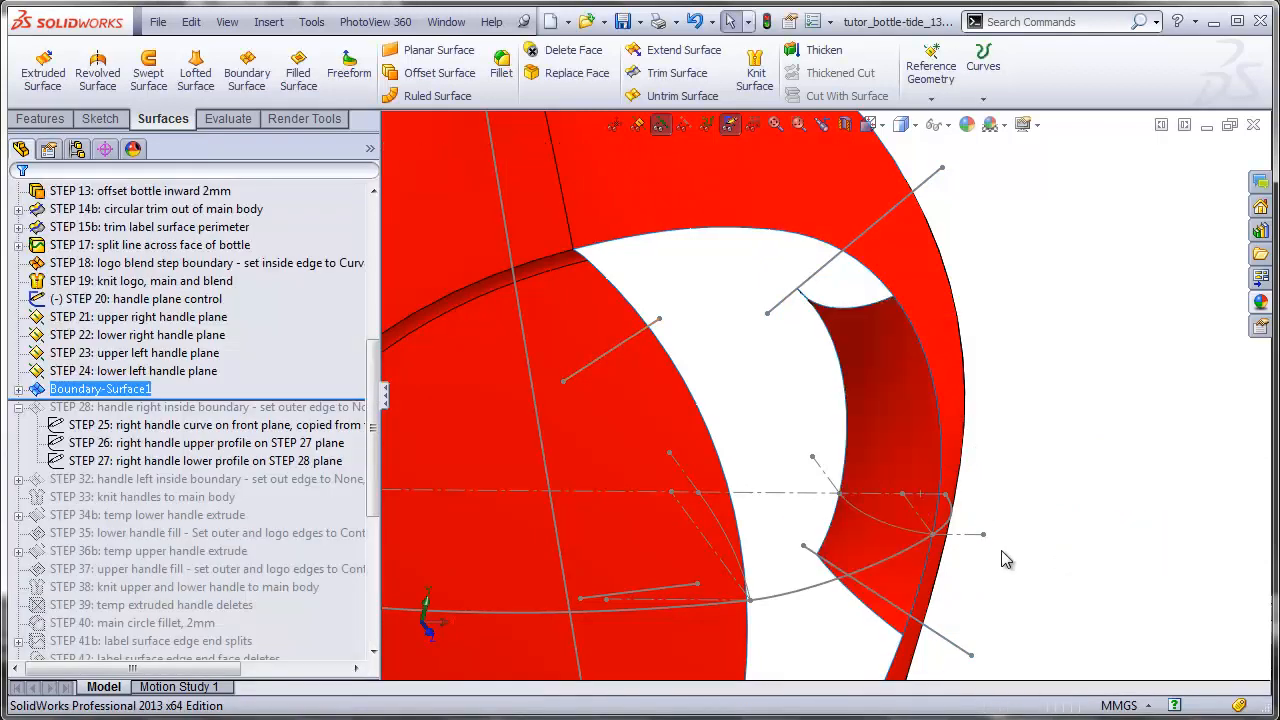
Step: Switch to the front view and show the STEP 2 handle layout sketch
middle_drag(1046, 550, 900, 466)
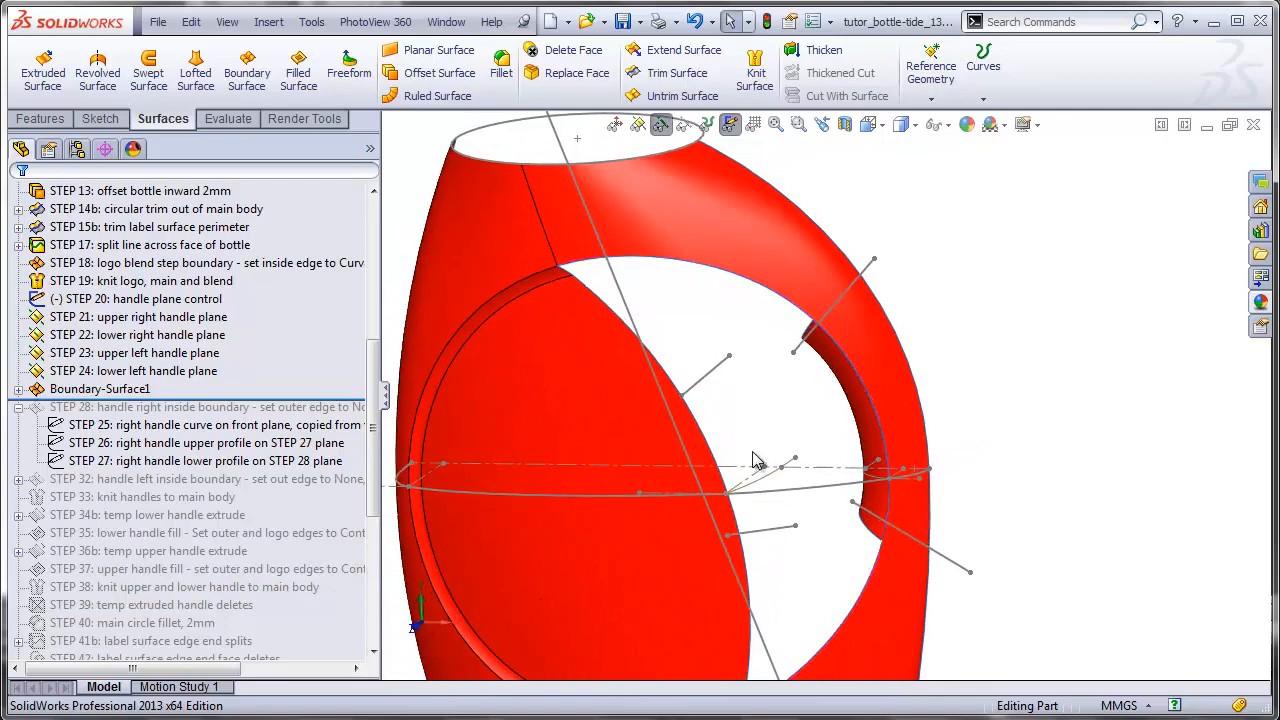
click(900, 124)
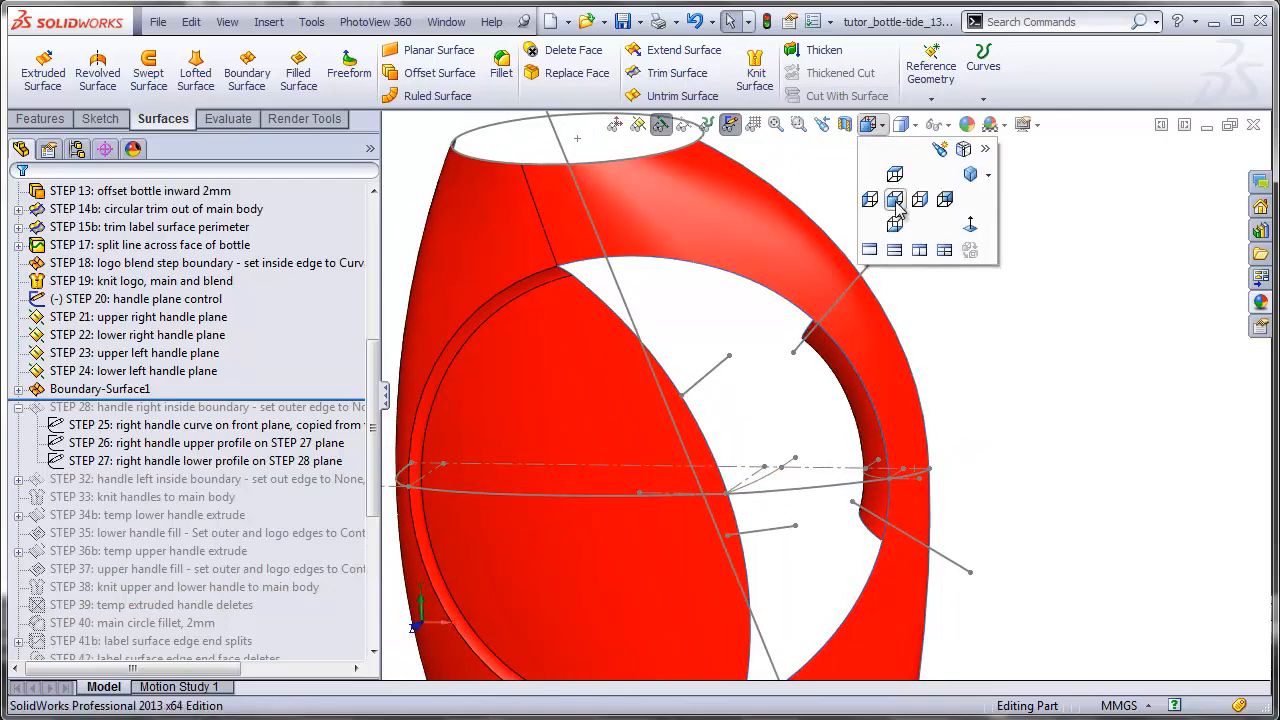
click(893, 208)
scroll(870, 320, down, 5)
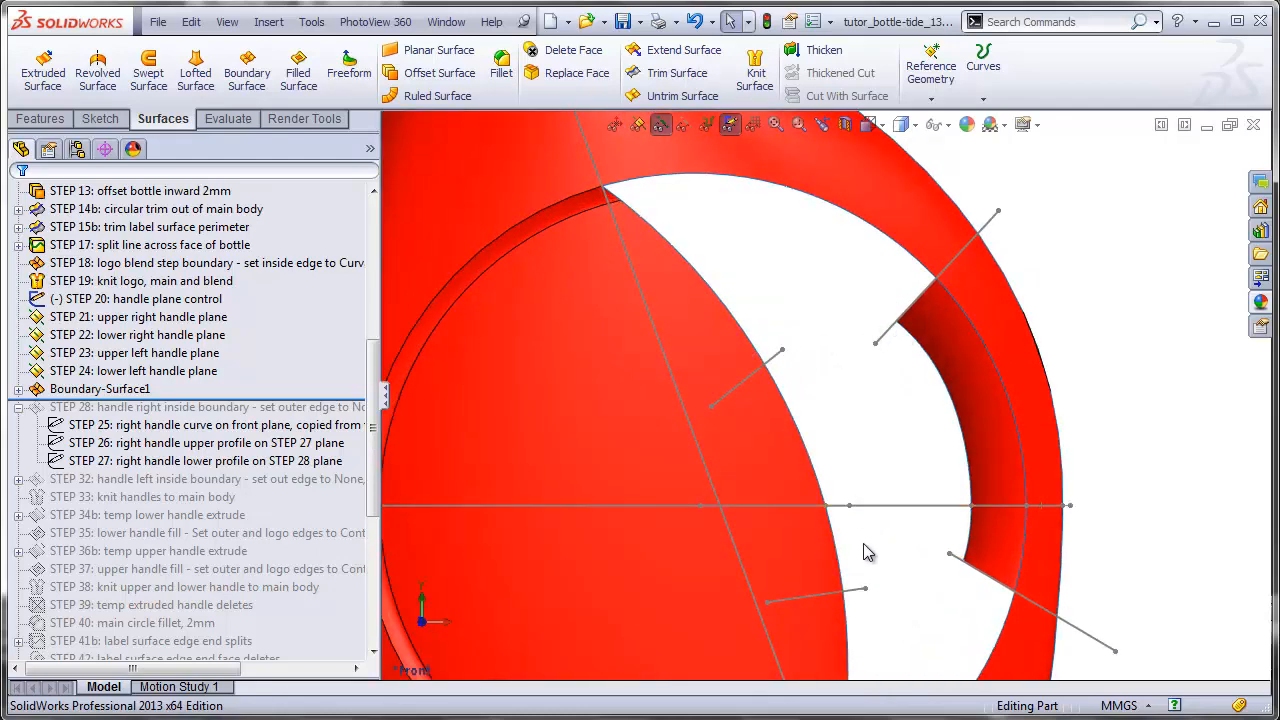
drag(374, 380, 366, 252)
click(100, 407)
right_click(115, 410)
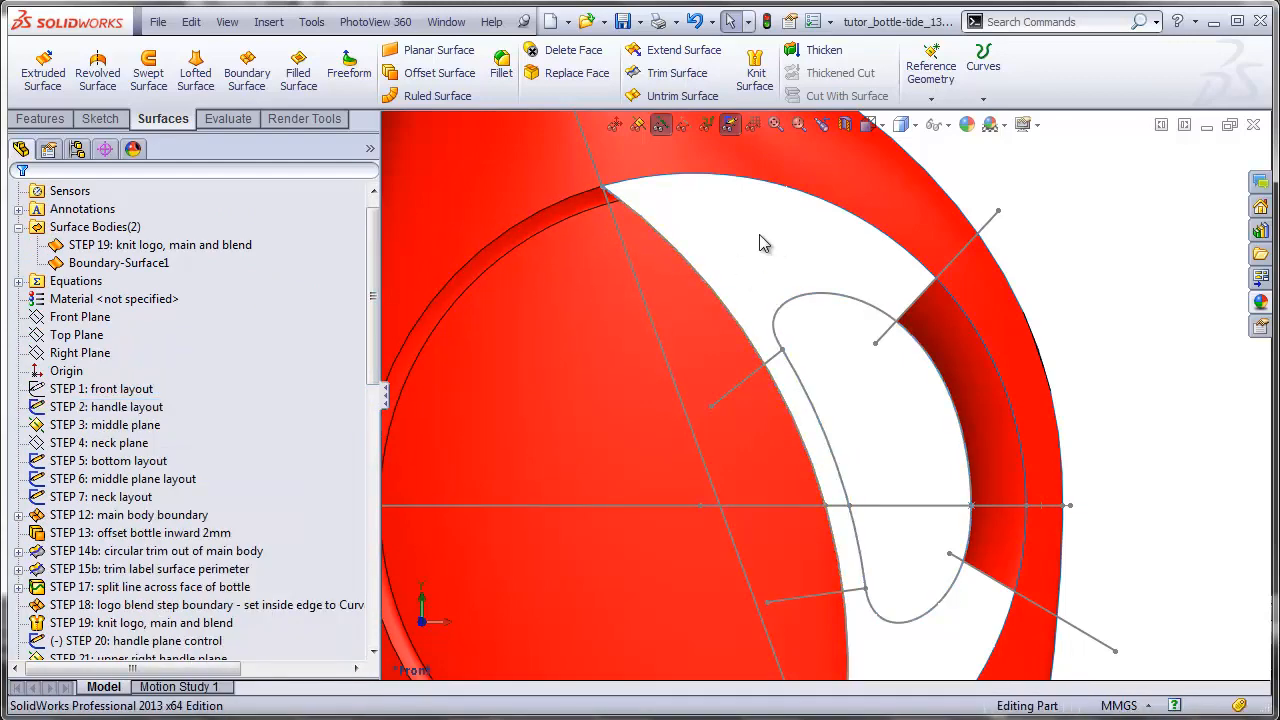
Step: Start a sketch on the Front Plane, convert the handle layout's left 135 mm radius arc into it, and close the sketch
click(112, 318)
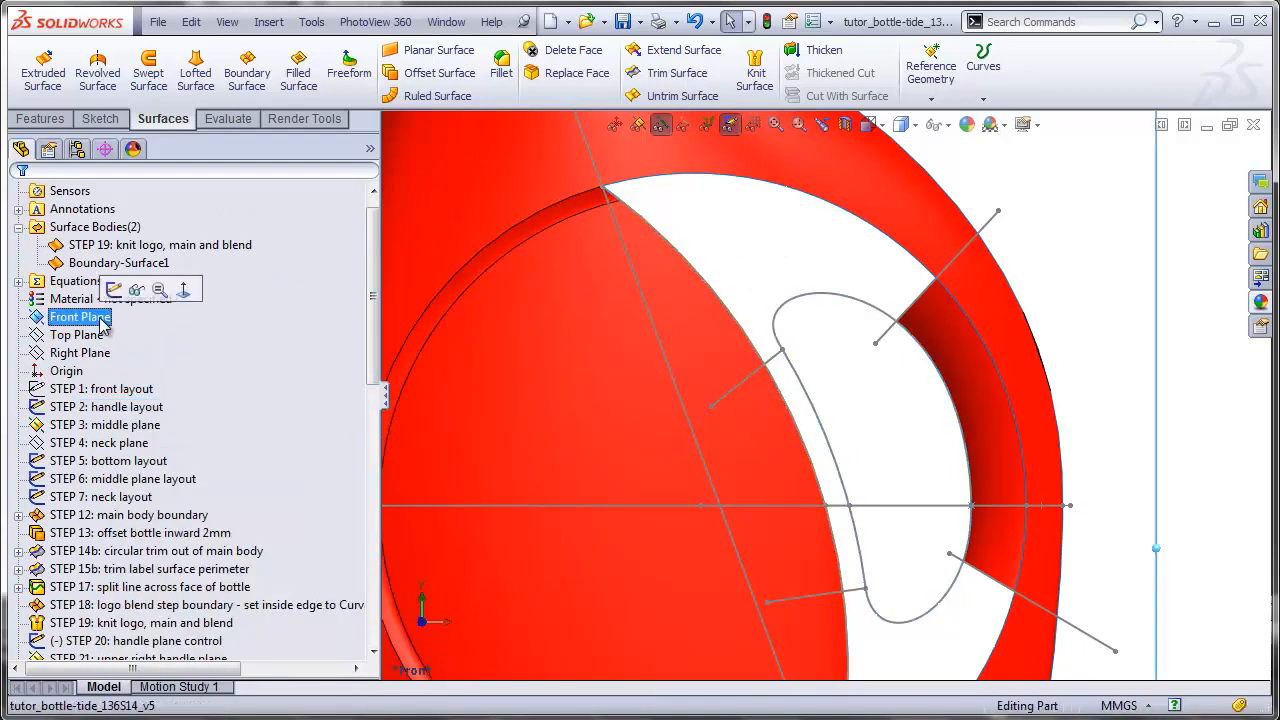
click(101, 119)
click(37, 68)
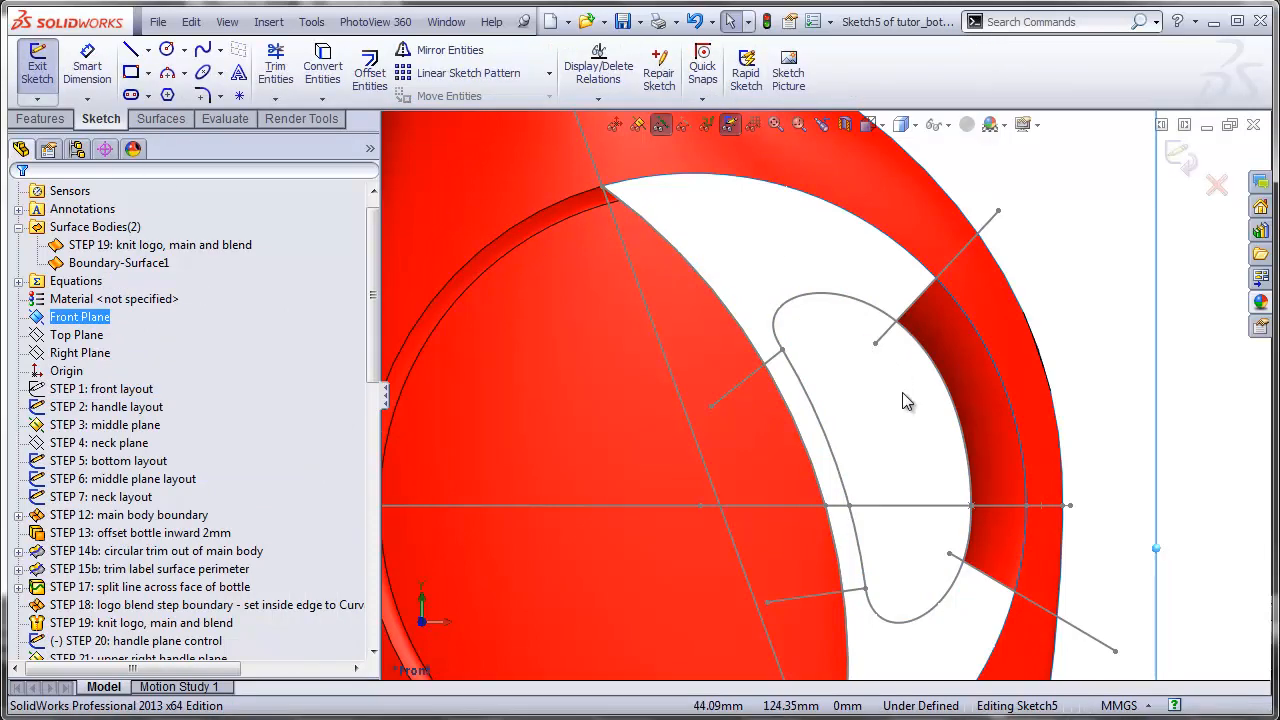
click(815, 410)
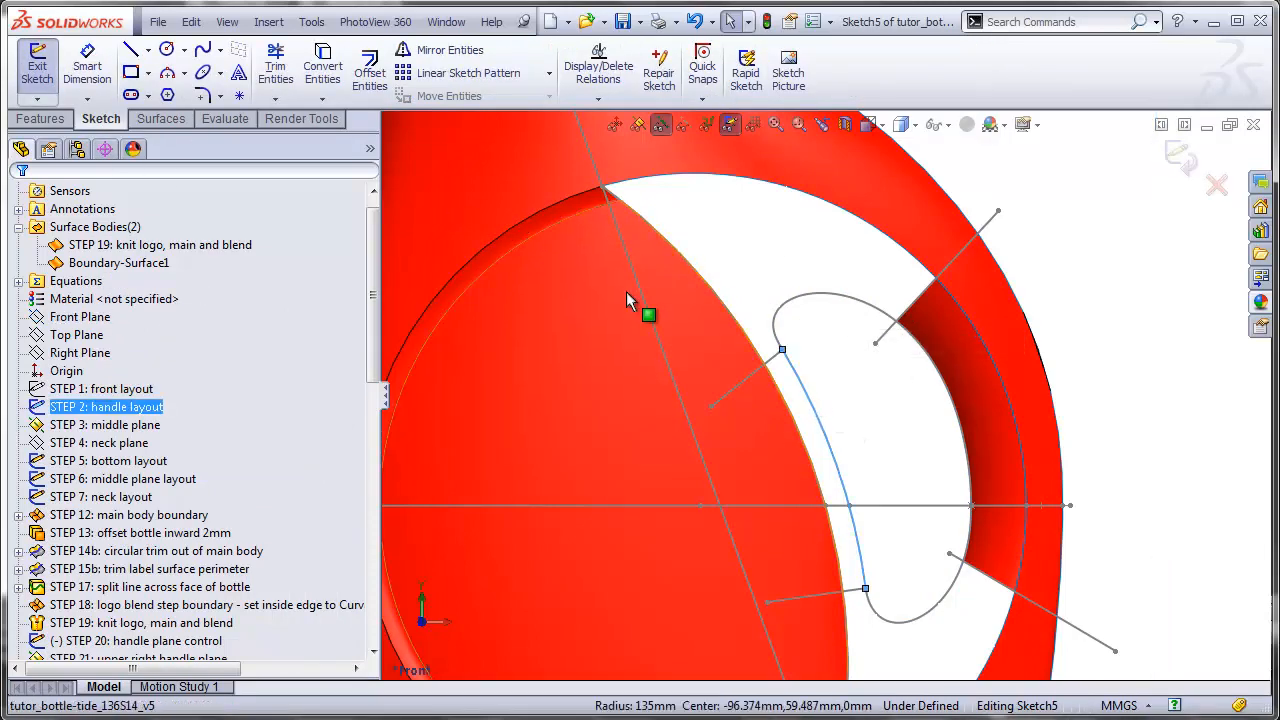
click(322, 68)
click(1180, 157)
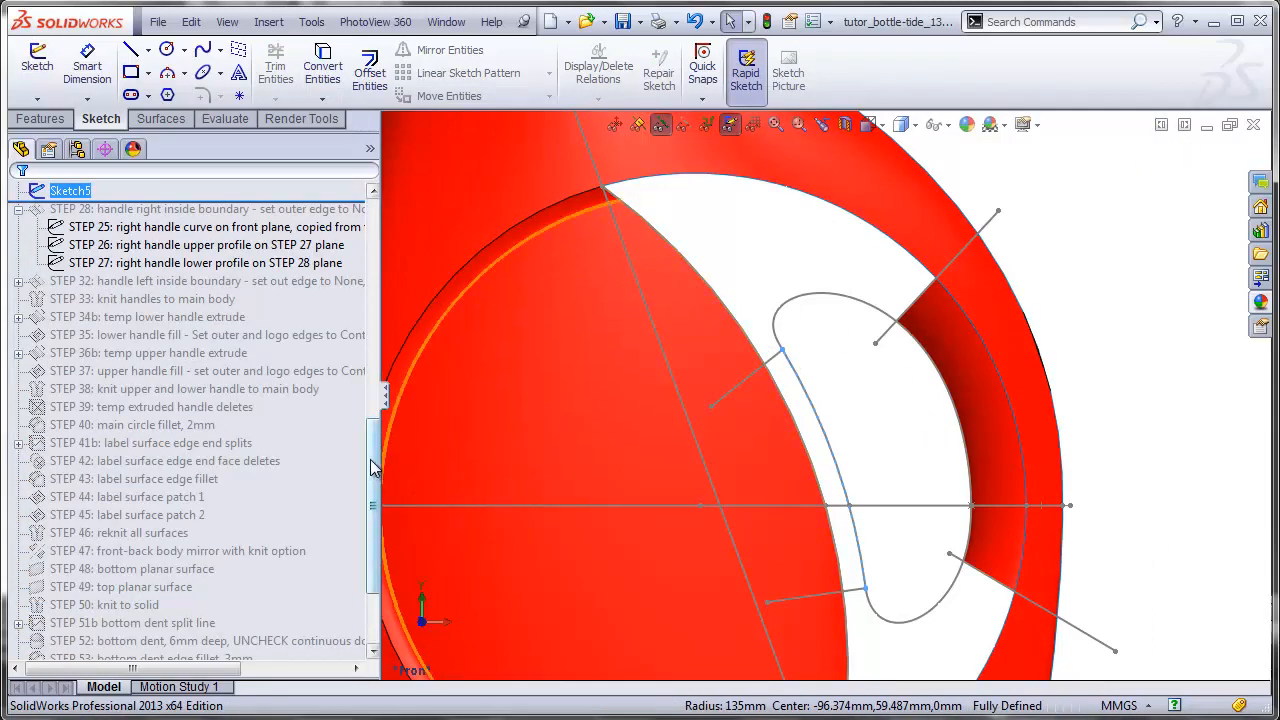
Step: Examine where the STEP 23 upper left and STEP 24 lower left handle planes lie on the handle opening
scroll(370, 467, up, 5)
middle_drag(688, 425, 730, 510)
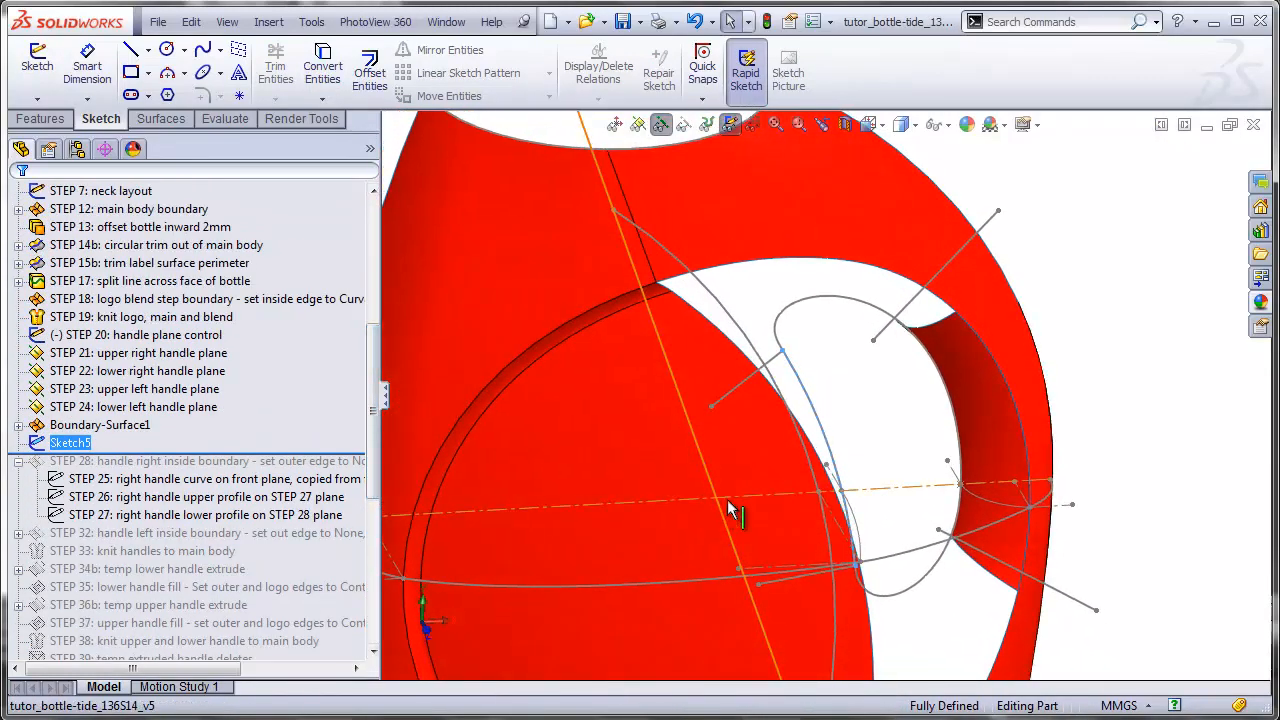
click(177, 377)
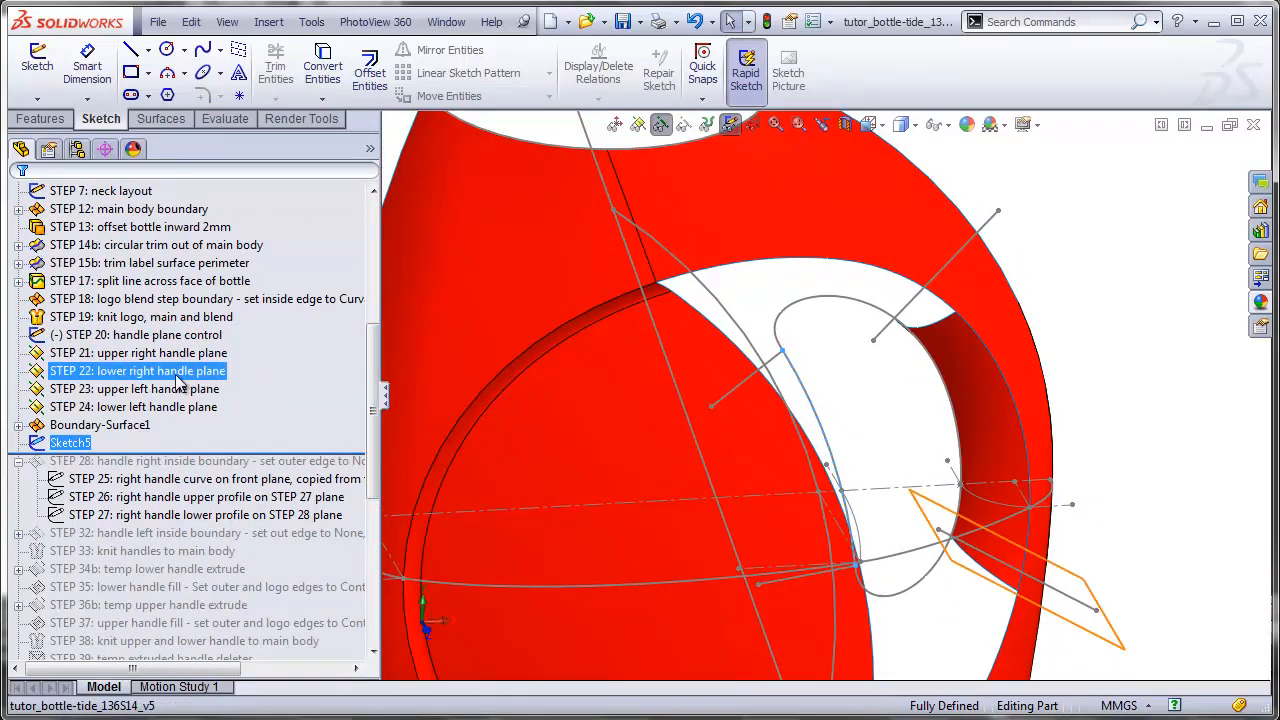
click(176, 388)
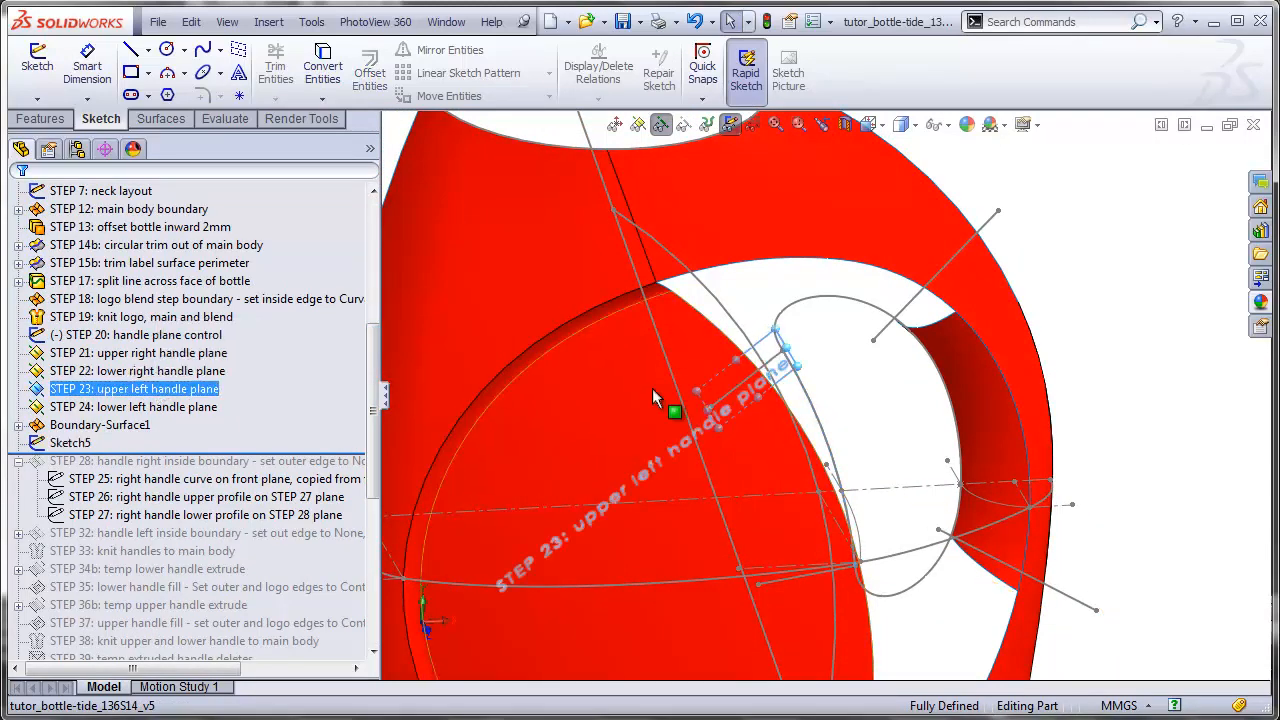
click(133, 406)
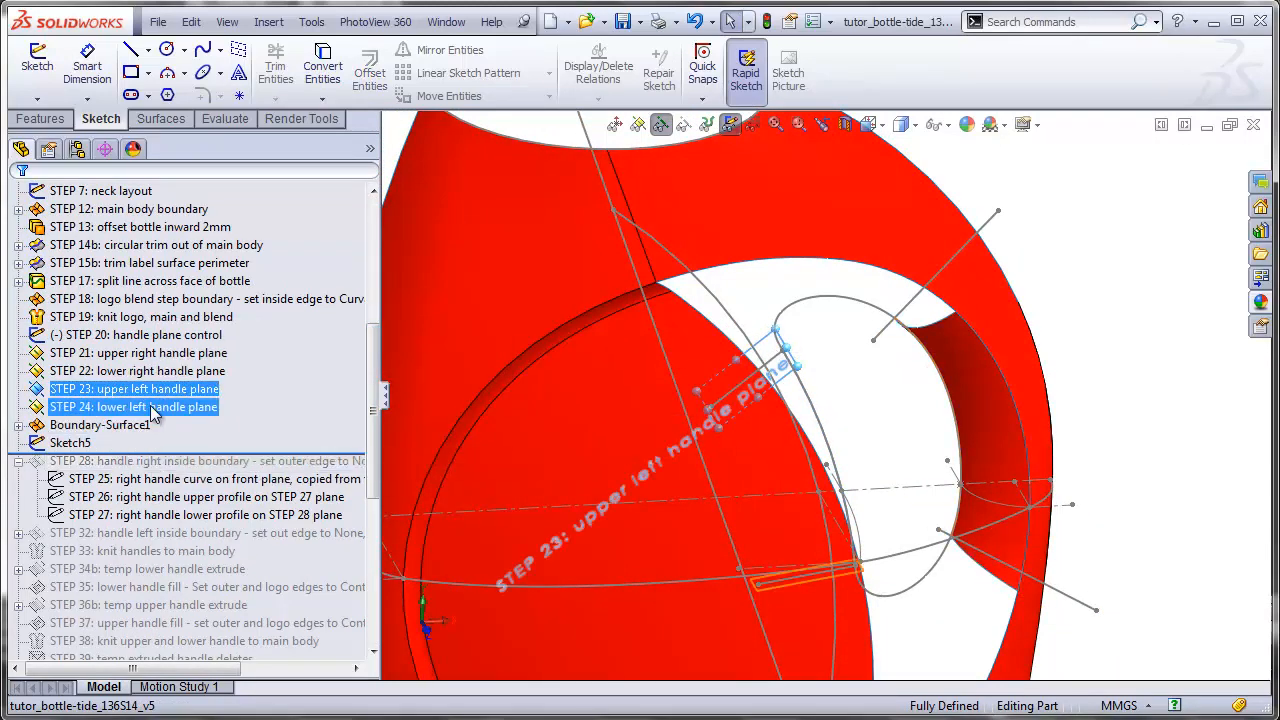
middle_drag(880, 604, 745, 603)
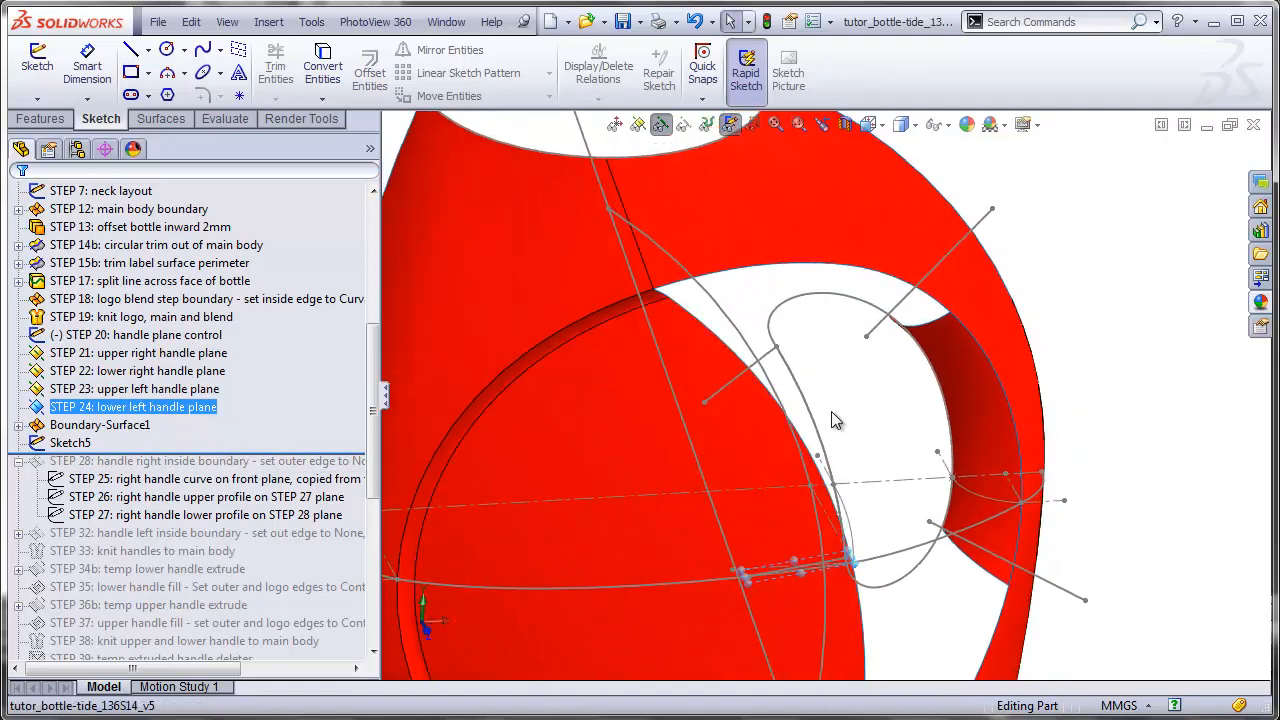
Step: Hide the STEP 2 handle layout sketch so only the converted left handle curve shows
drag(370, 390, 372, 292)
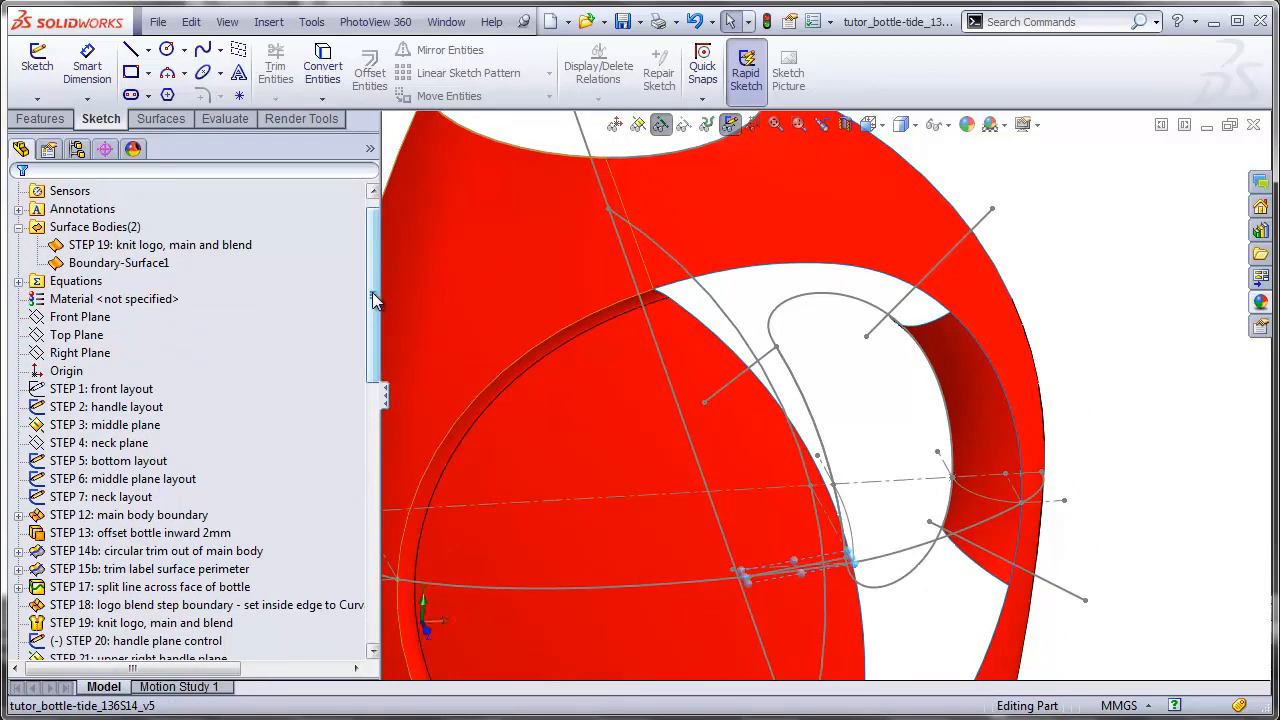
right_click(155, 407)
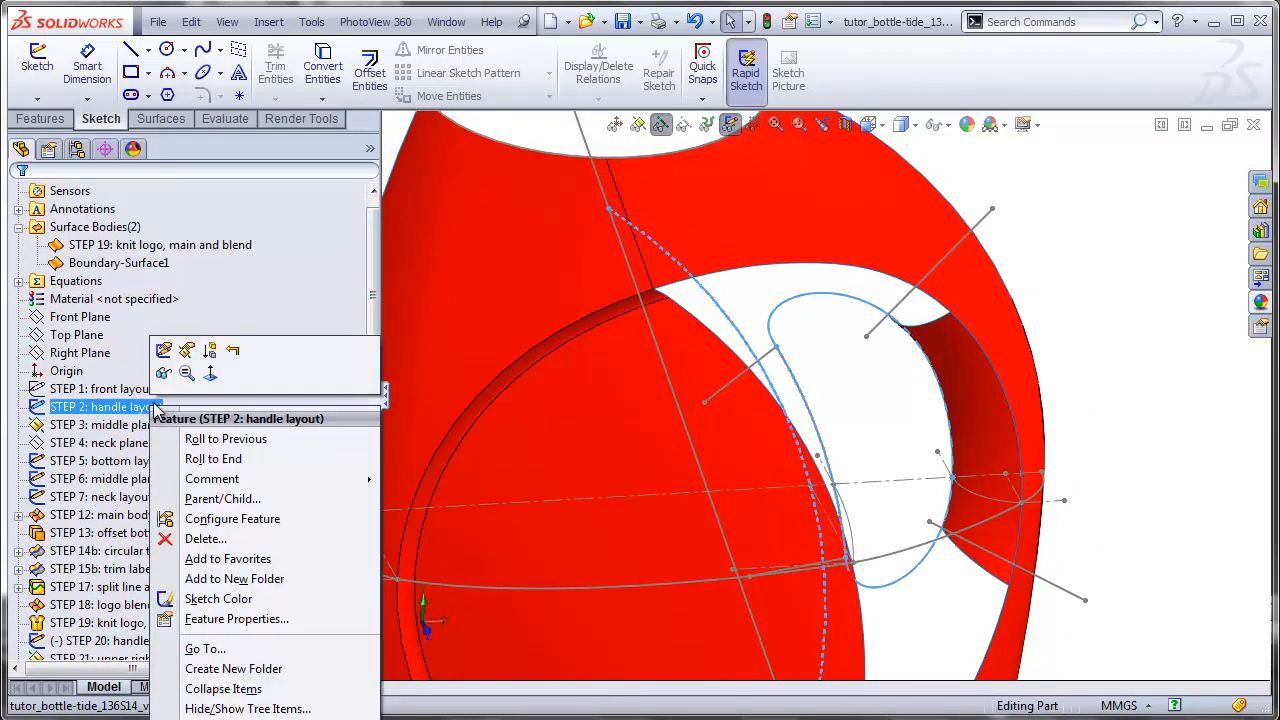
click(163, 375)
middle_drag(843, 417, 848, 362)
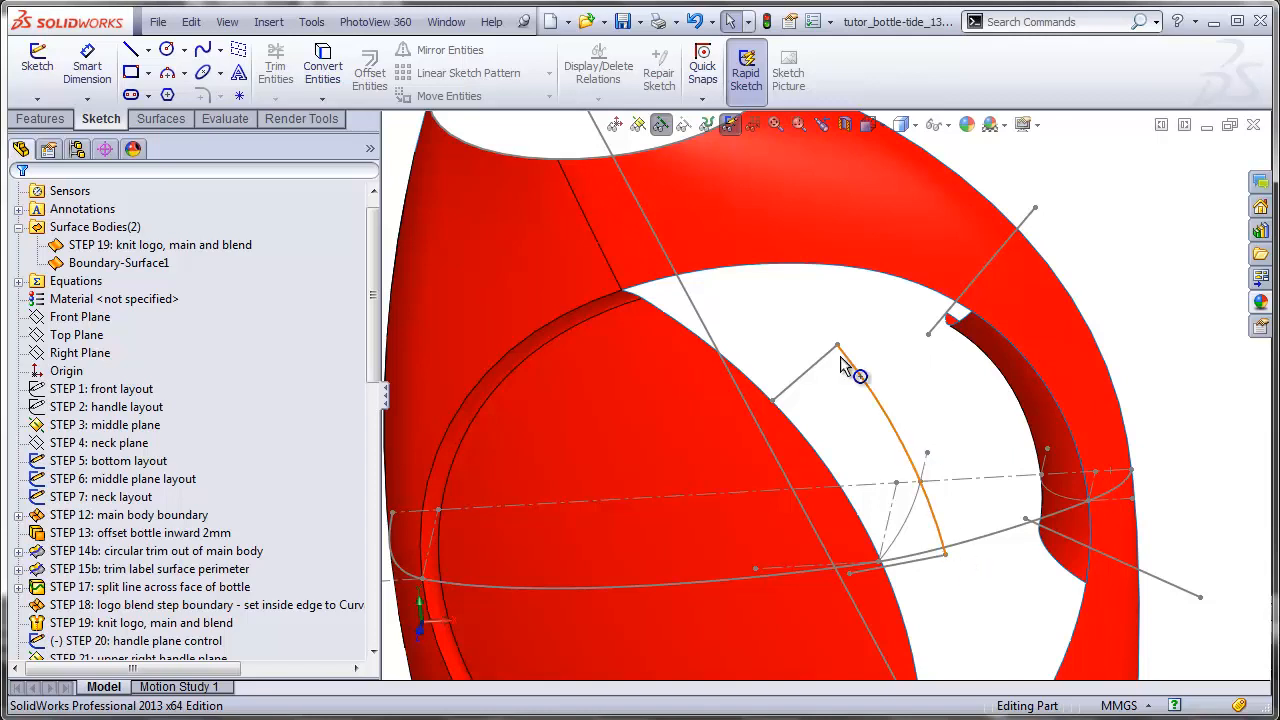
Step: Start a sketch on the STEP 23 upper left handle plane and draw a three-point arc of about 25 mm radius across the opening
drag(374, 364, 374, 458)
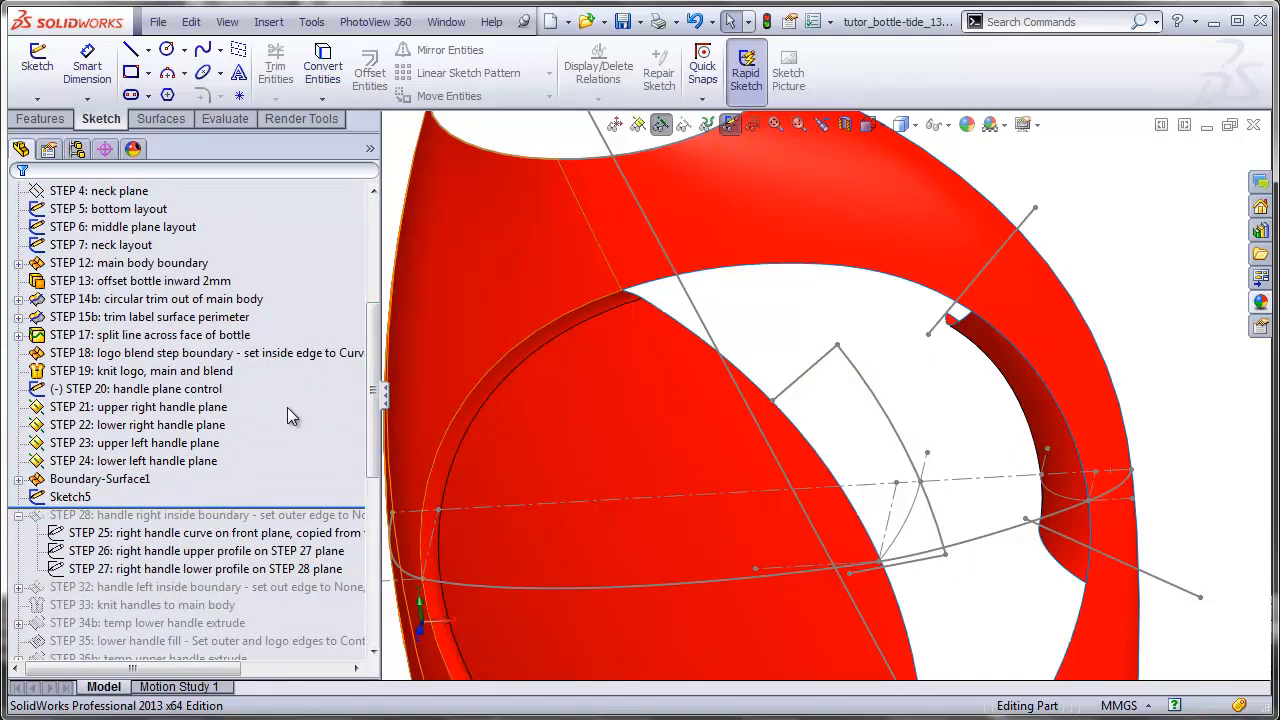
click(220, 443)
click(245, 398)
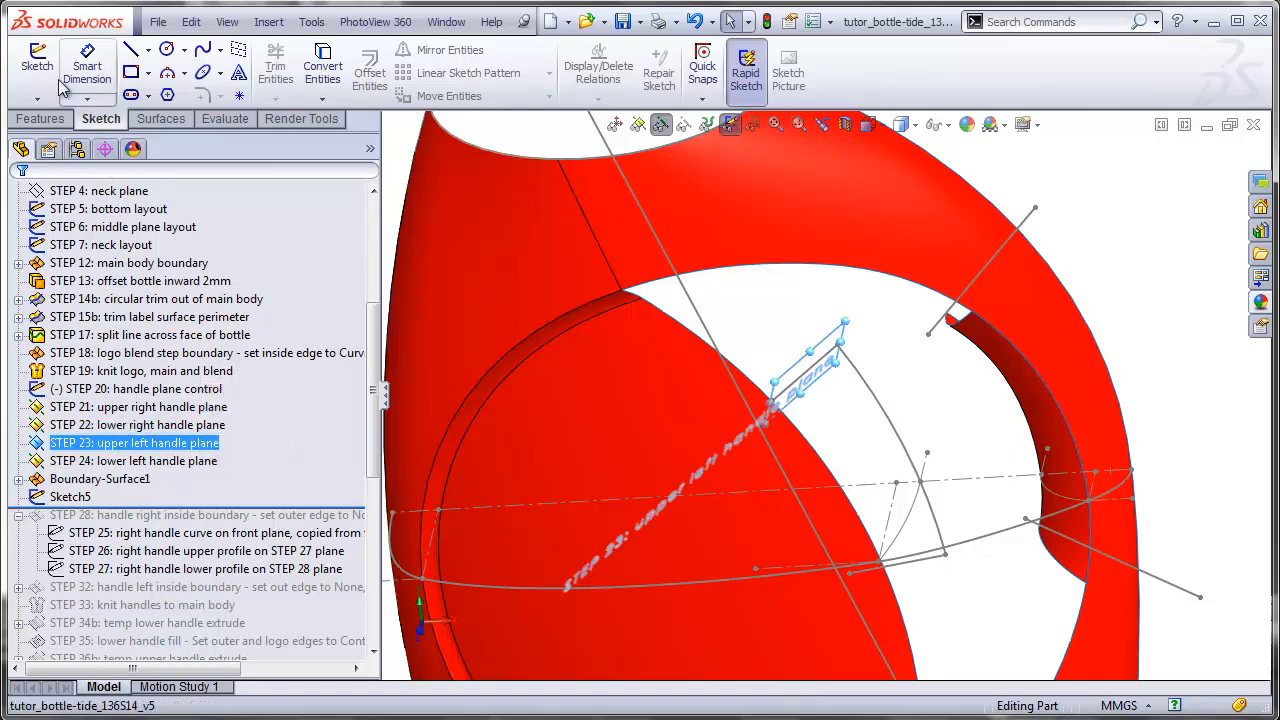
middle_drag(874, 434, 886, 477)
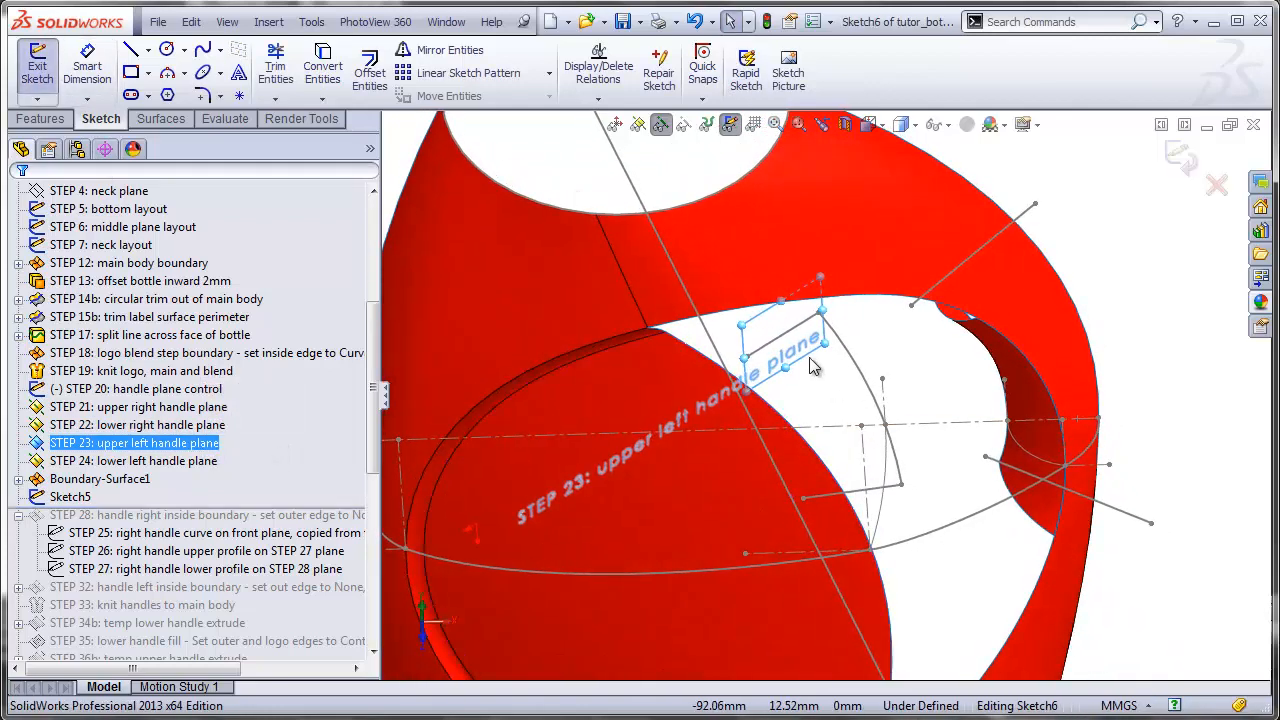
scroll(818, 331, down, 1)
click(167, 73)
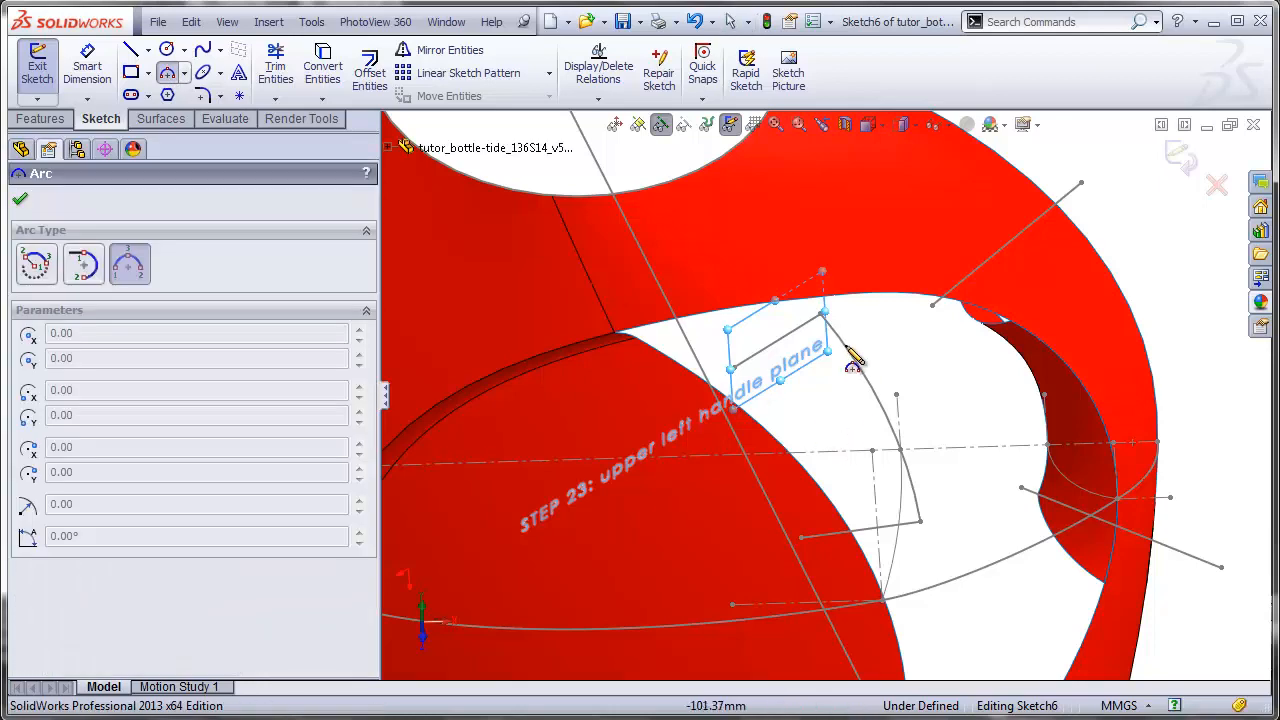
click(772, 465)
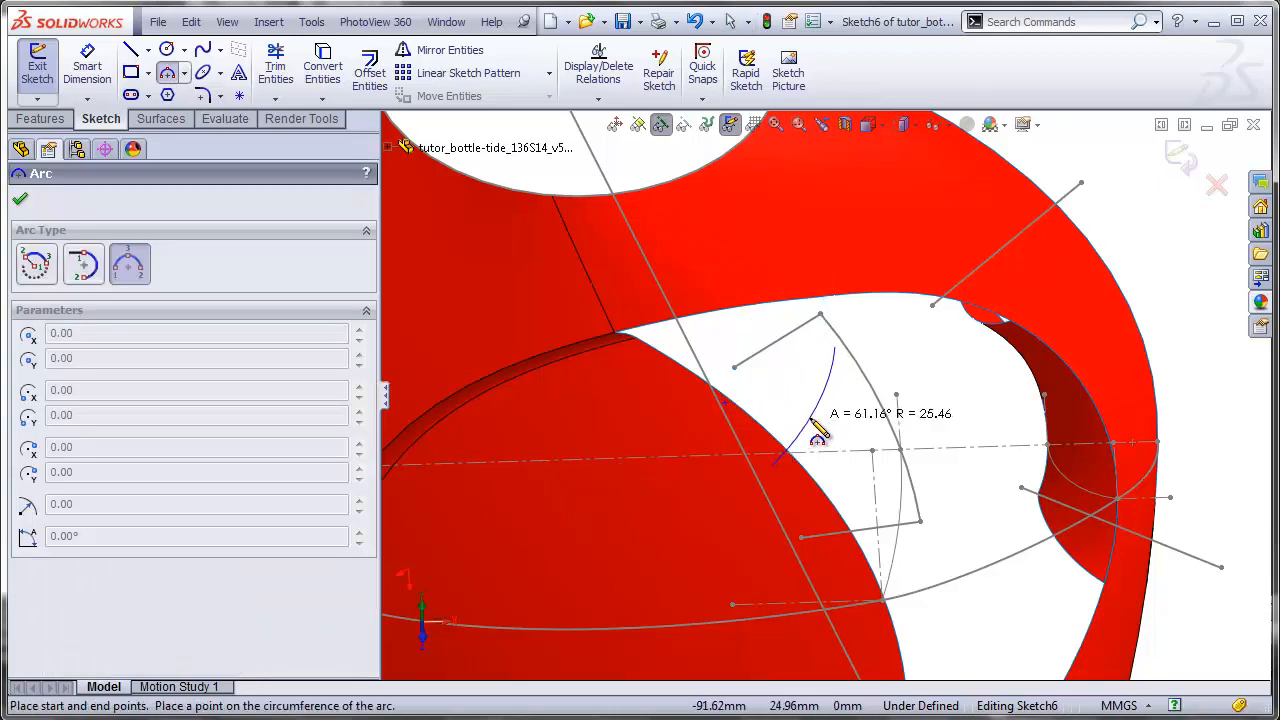
click(814, 424)
key(Escape)
Step: Pierce one end of the arc to the left handle curve and the other end to the body's edge beside the handle opening
click(835, 346)
ctrl+click(882, 403)
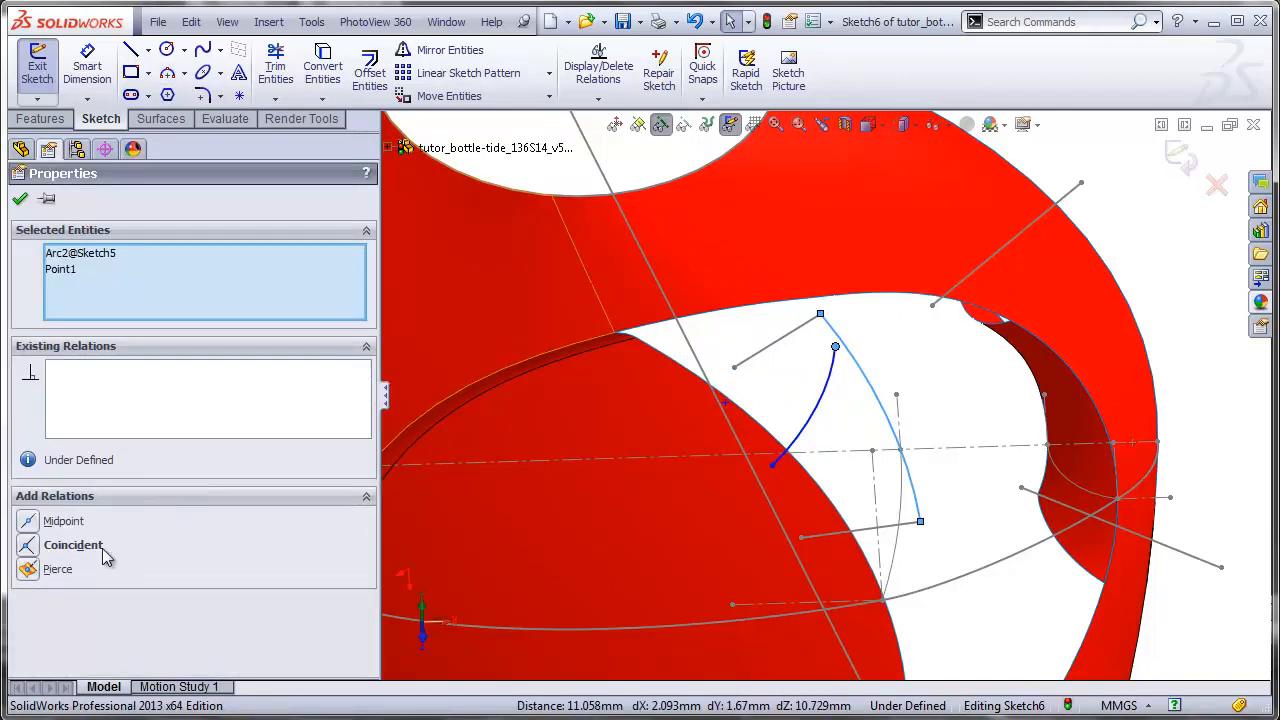
click(27, 569)
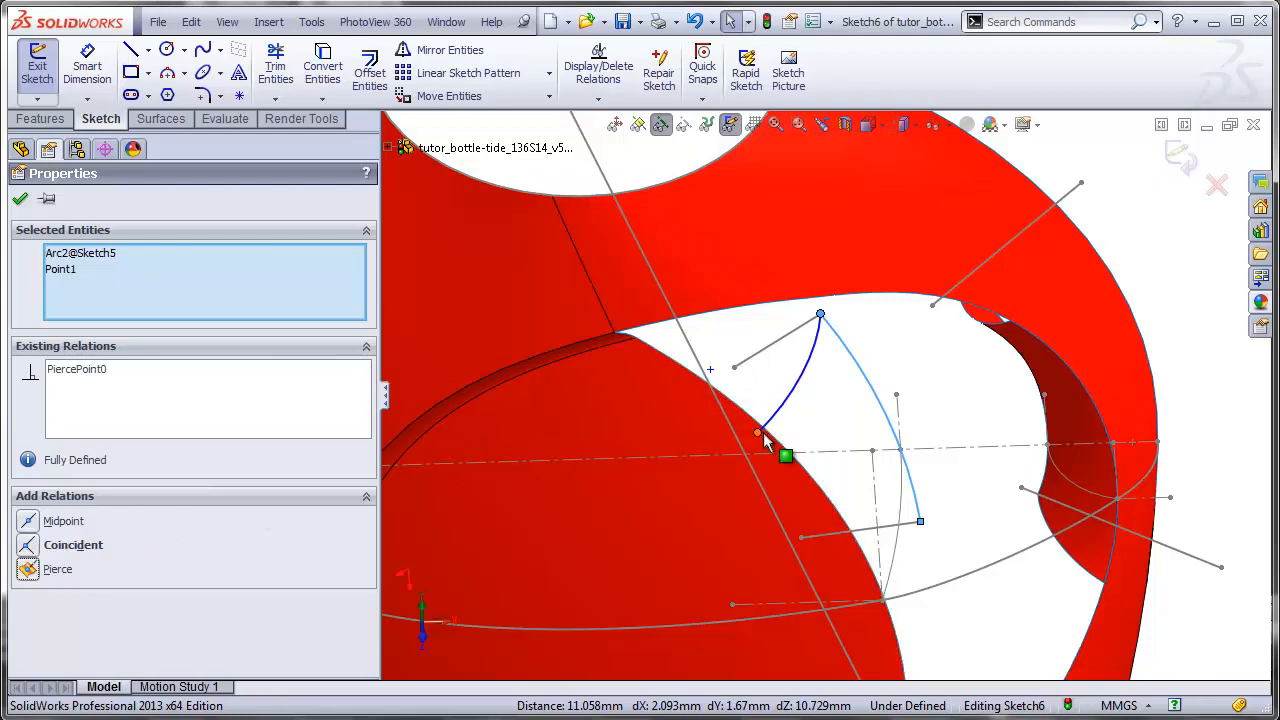
key(Escape)
click(757, 433)
ctrl+click(741, 428)
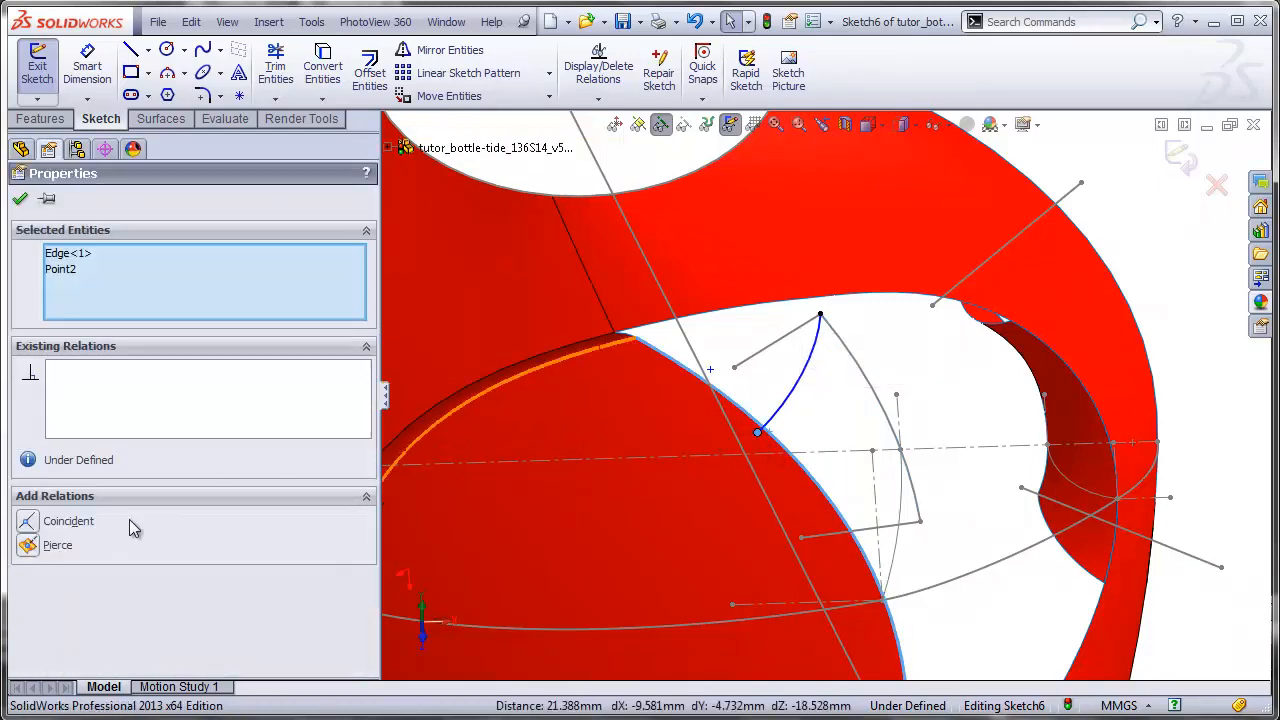
click(27, 545)
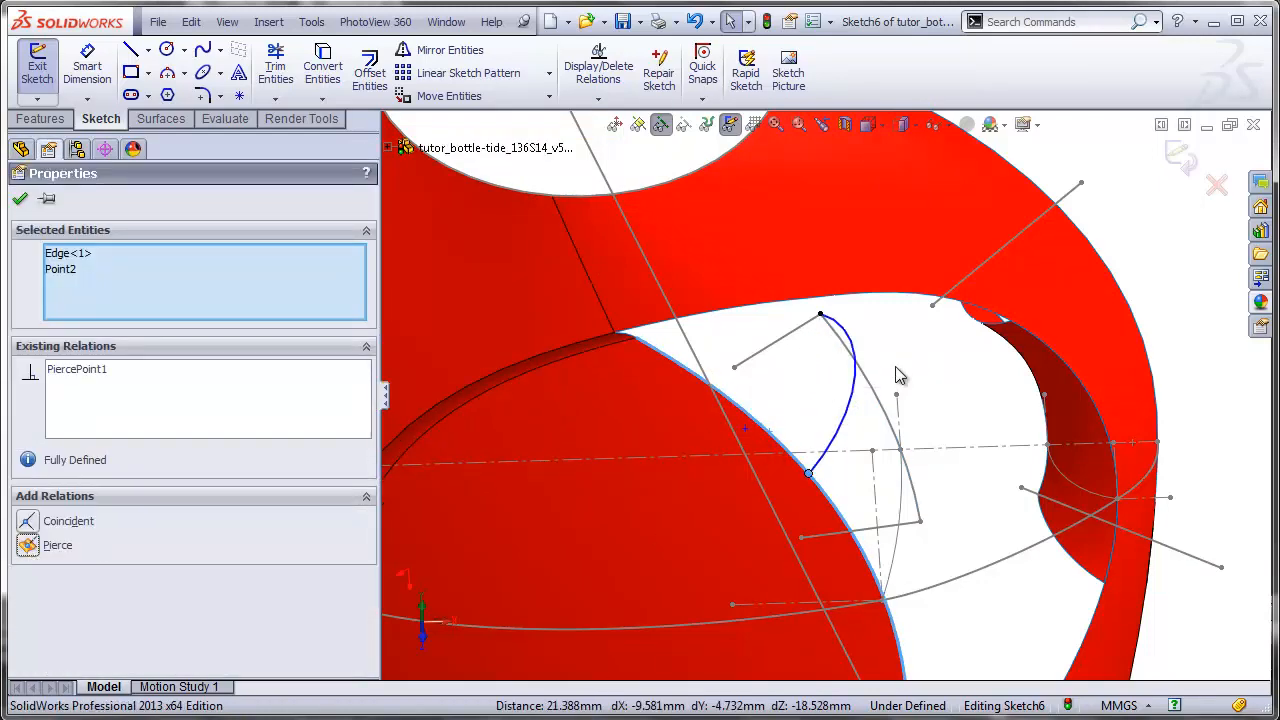
Step: In the top view, draw a vertical construction line outward from the arc's end on the handle curve
click(879, 127)
click(896, 175)
scroll(885, 353, down, 3)
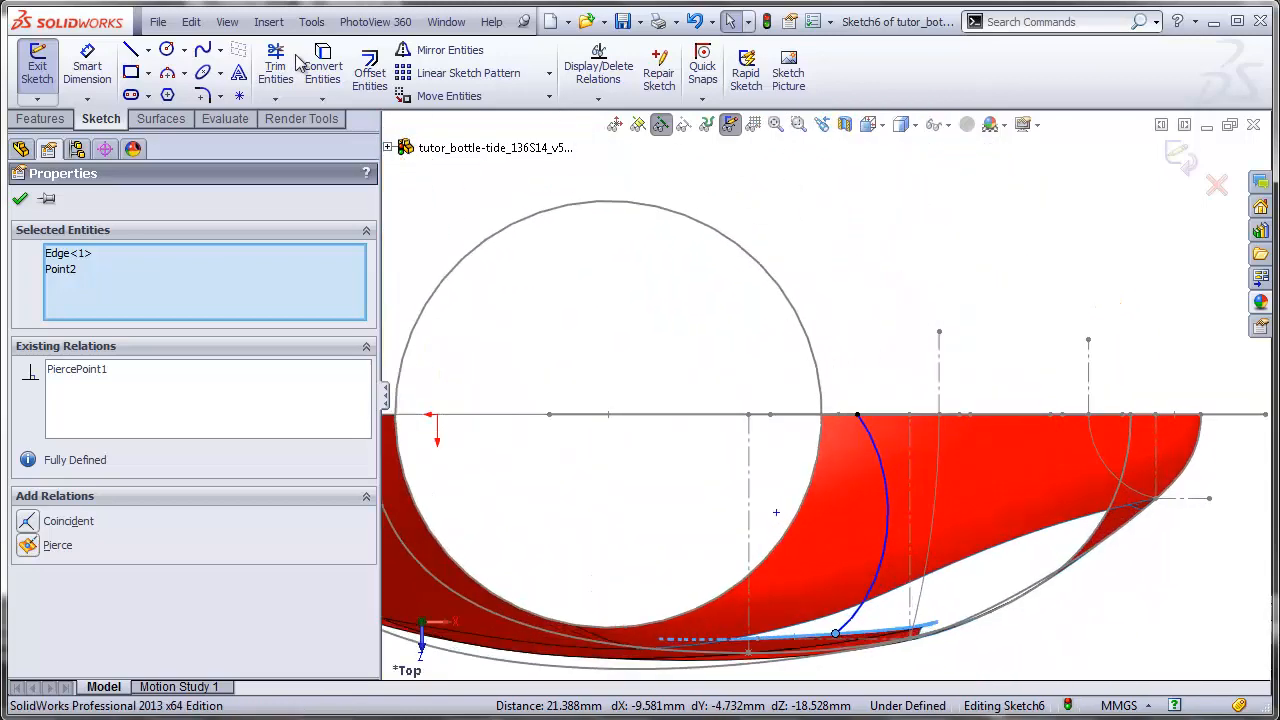
click(148, 49)
click(168, 88)
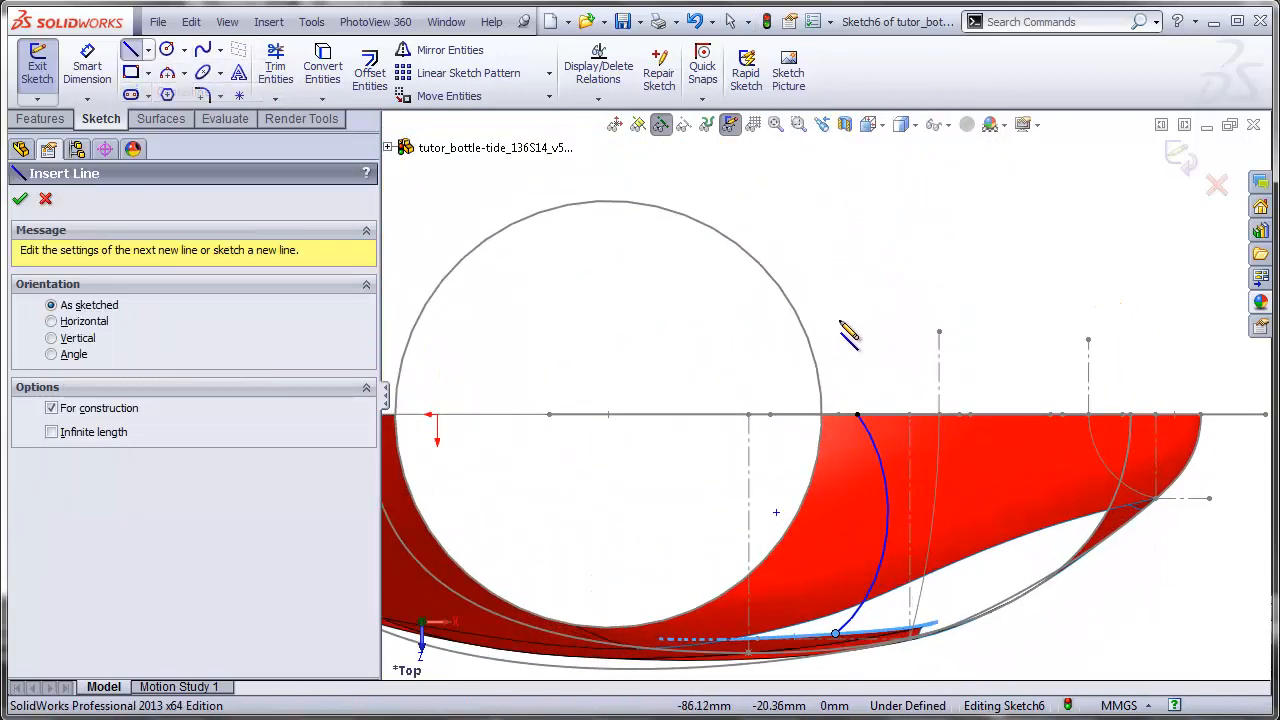
click(857, 414)
click(857, 281)
key(Escape)
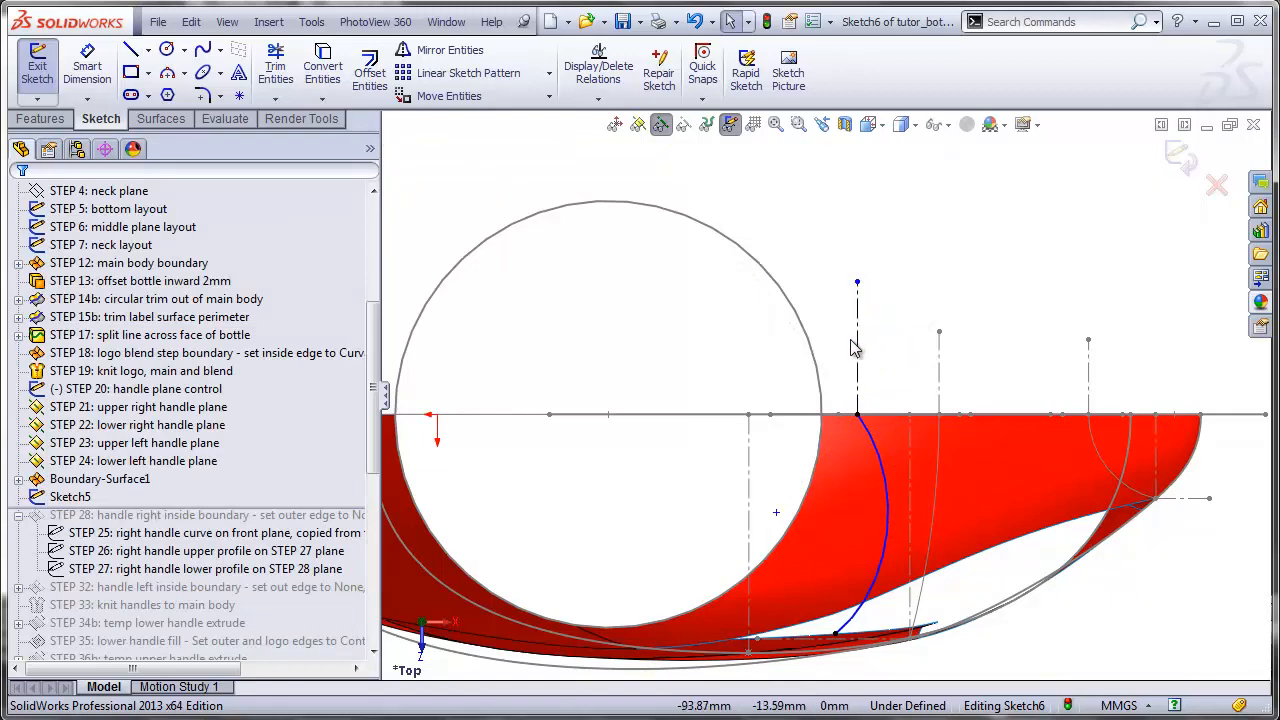
Step: Make the upper profile arc tangent to the construction line and close the sketch
click(857, 352)
click(871, 454)
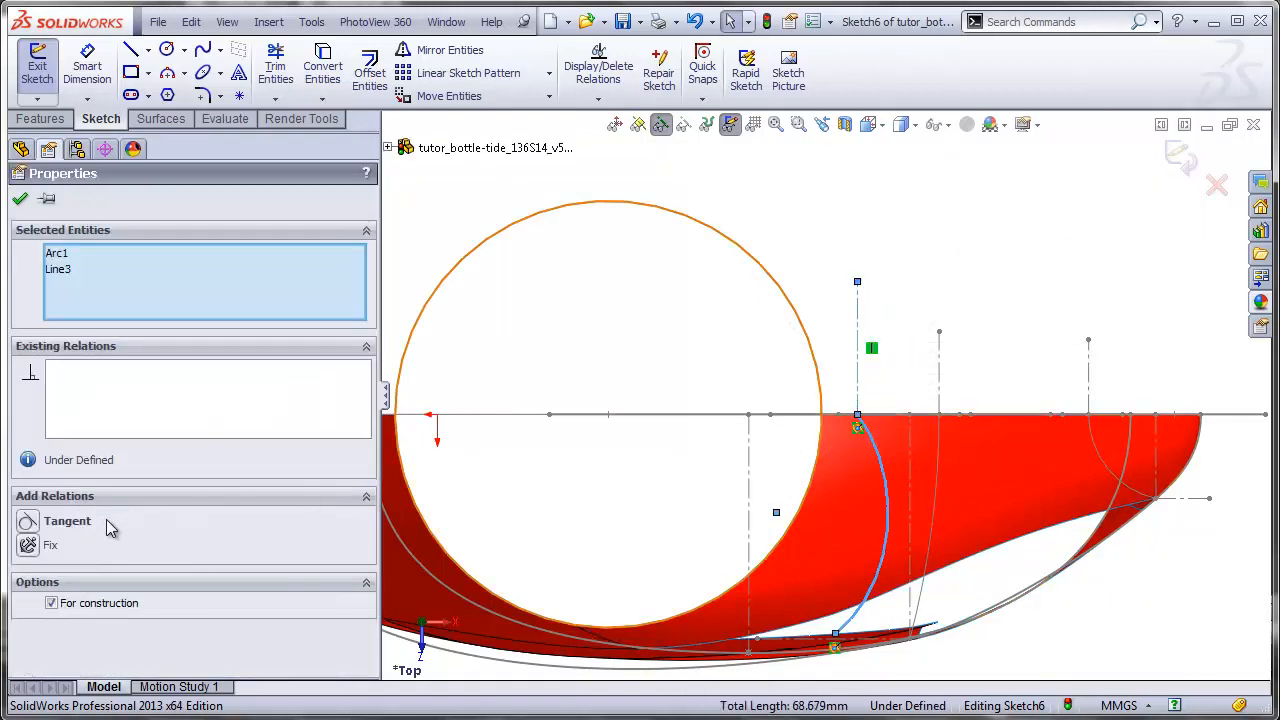
click(27, 522)
click(909, 337)
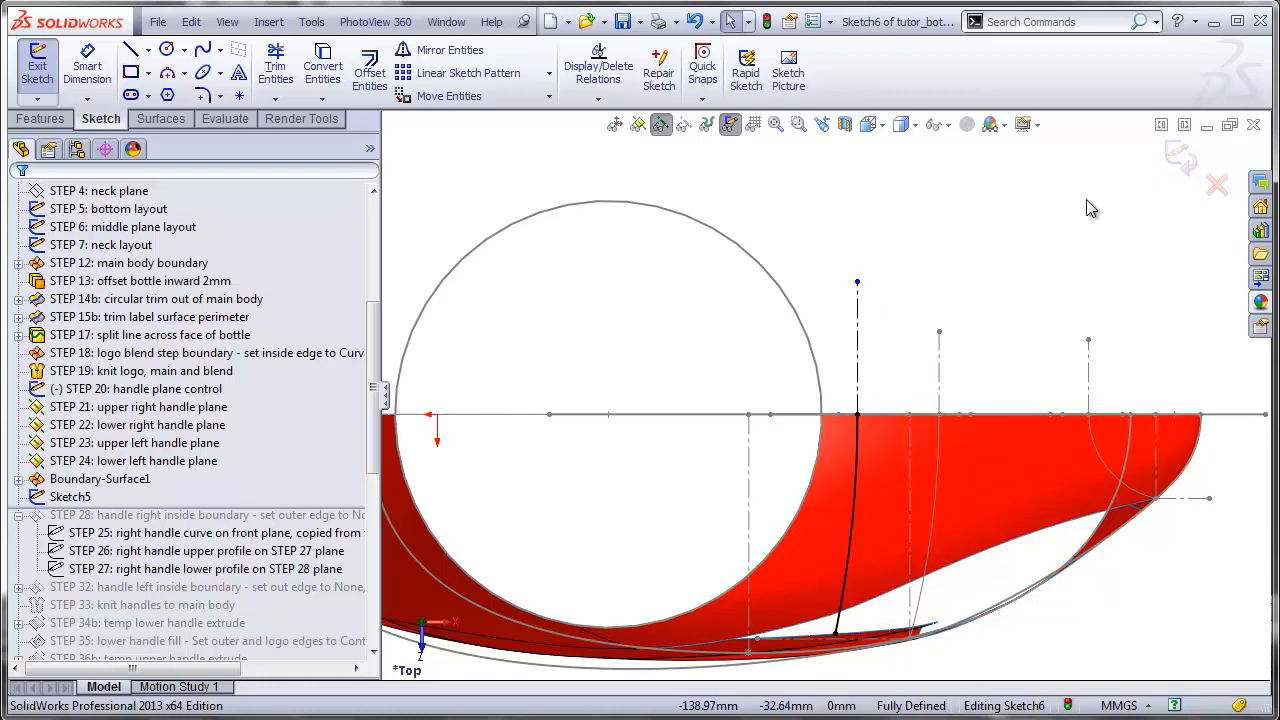
click(1181, 157)
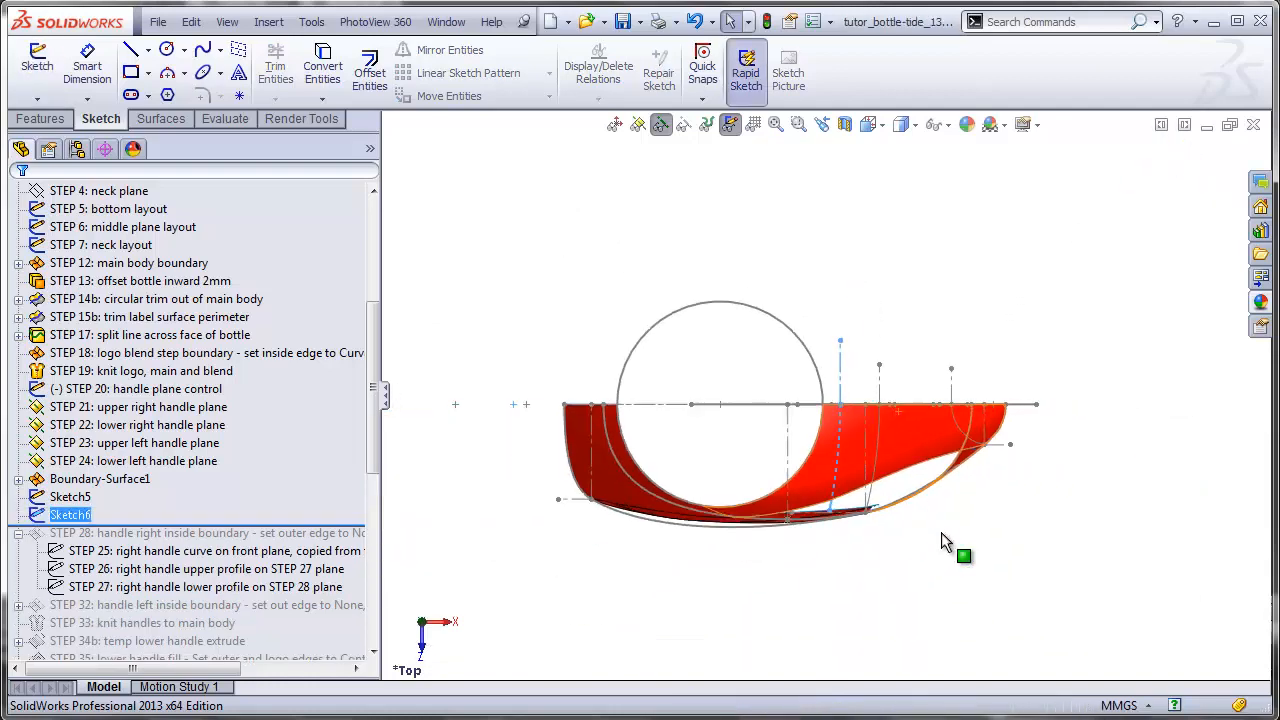
Step: Start a sketch on the STEP 24 lower left handle plane and draw a three-point arc near the lower end of the handle curve
middle_drag(941, 532, 886, 366)
click(841, 385)
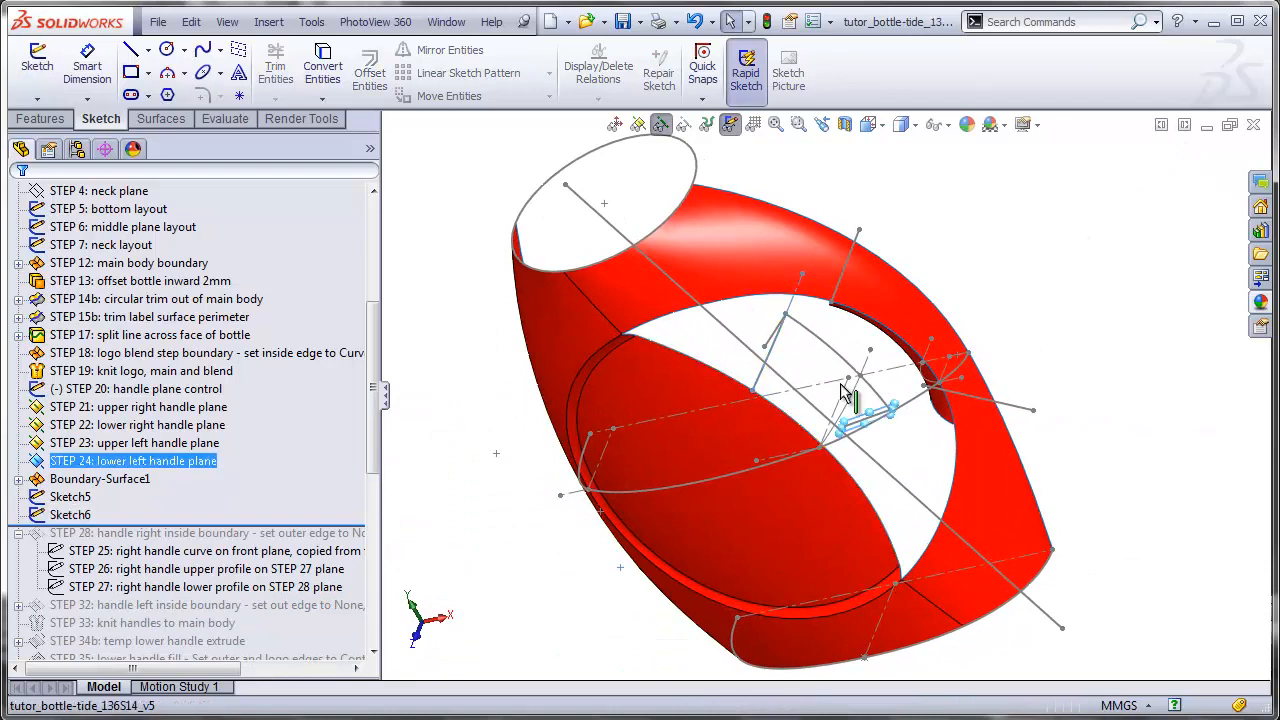
scroll(843, 388, down, 5)
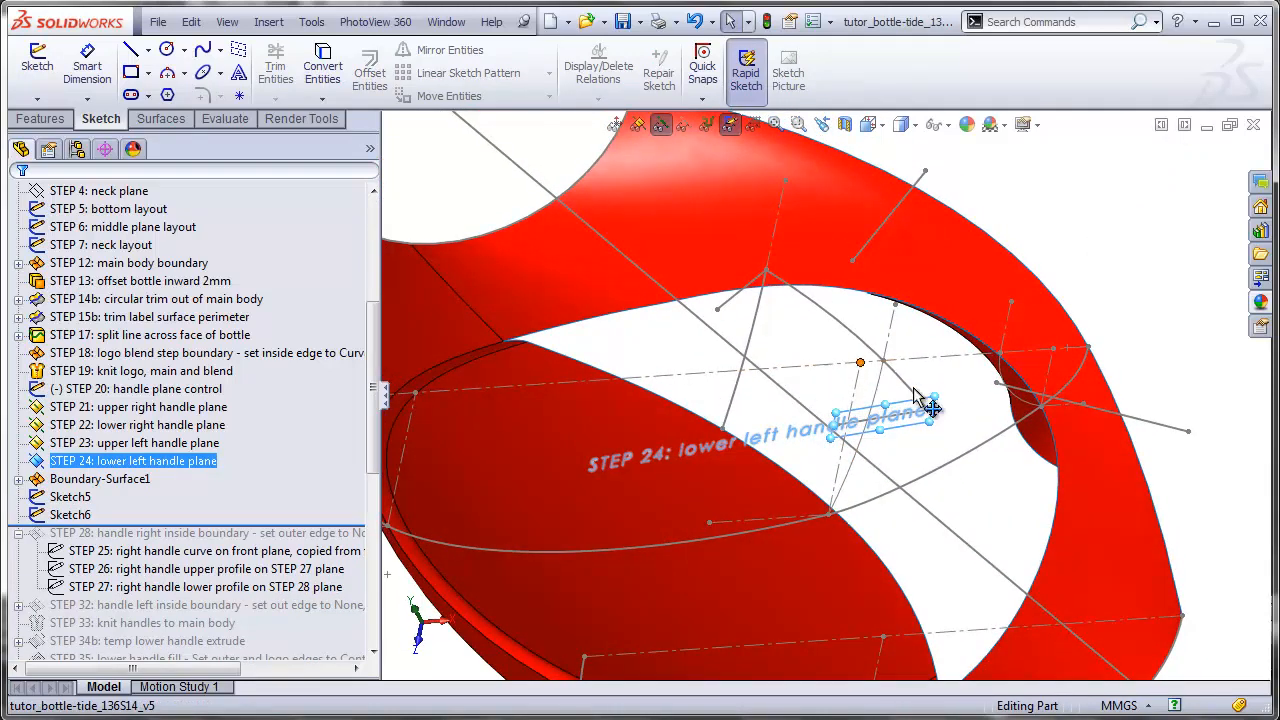
click(37, 62)
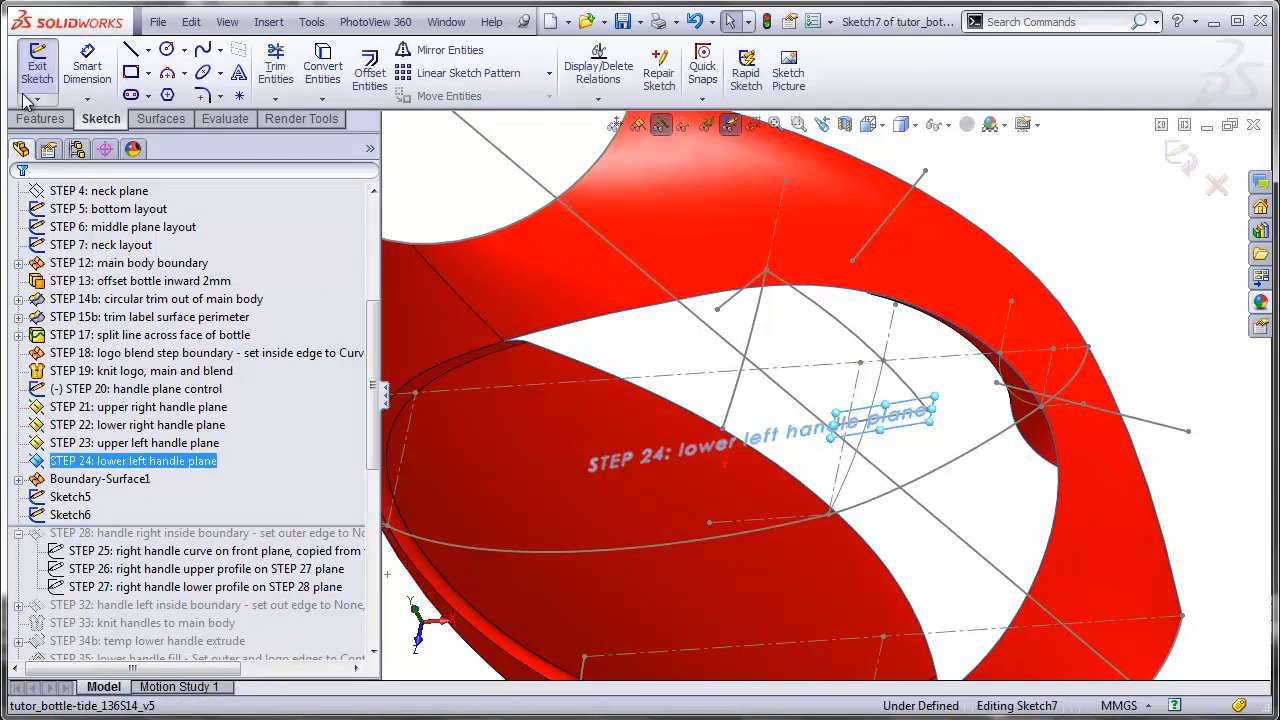
click(167, 72)
click(944, 430)
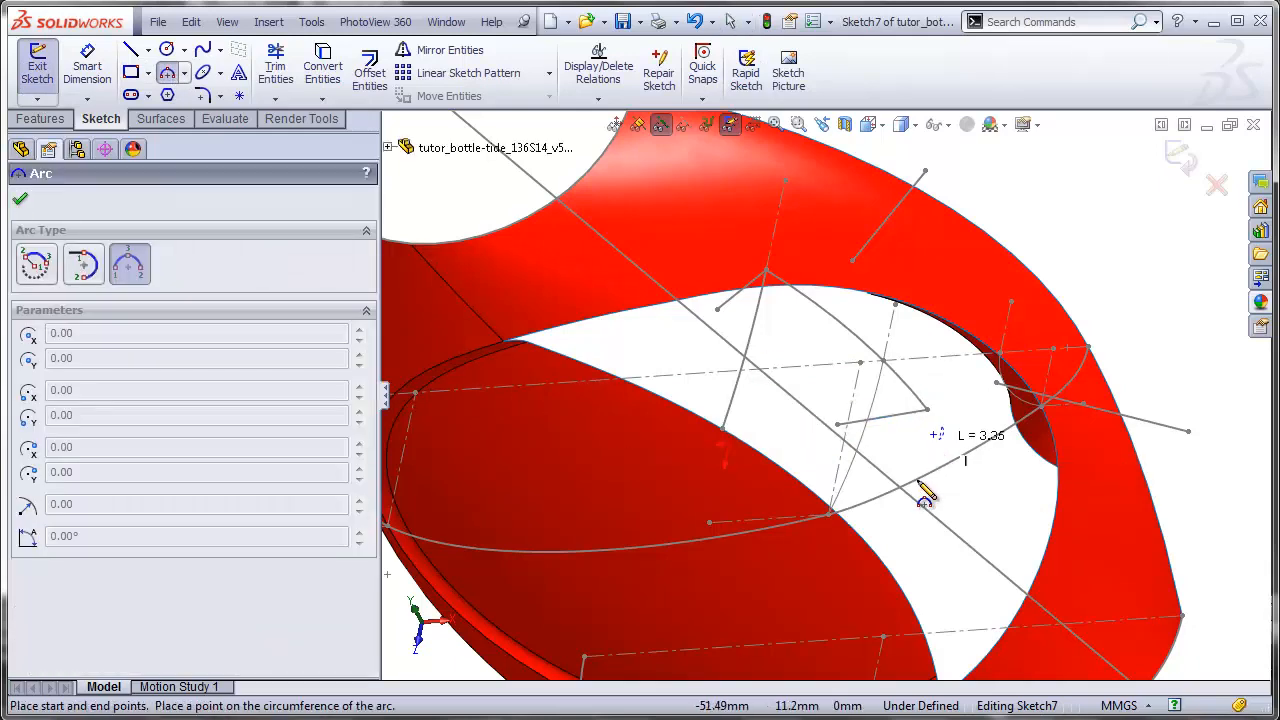
click(885, 542)
click(936, 502)
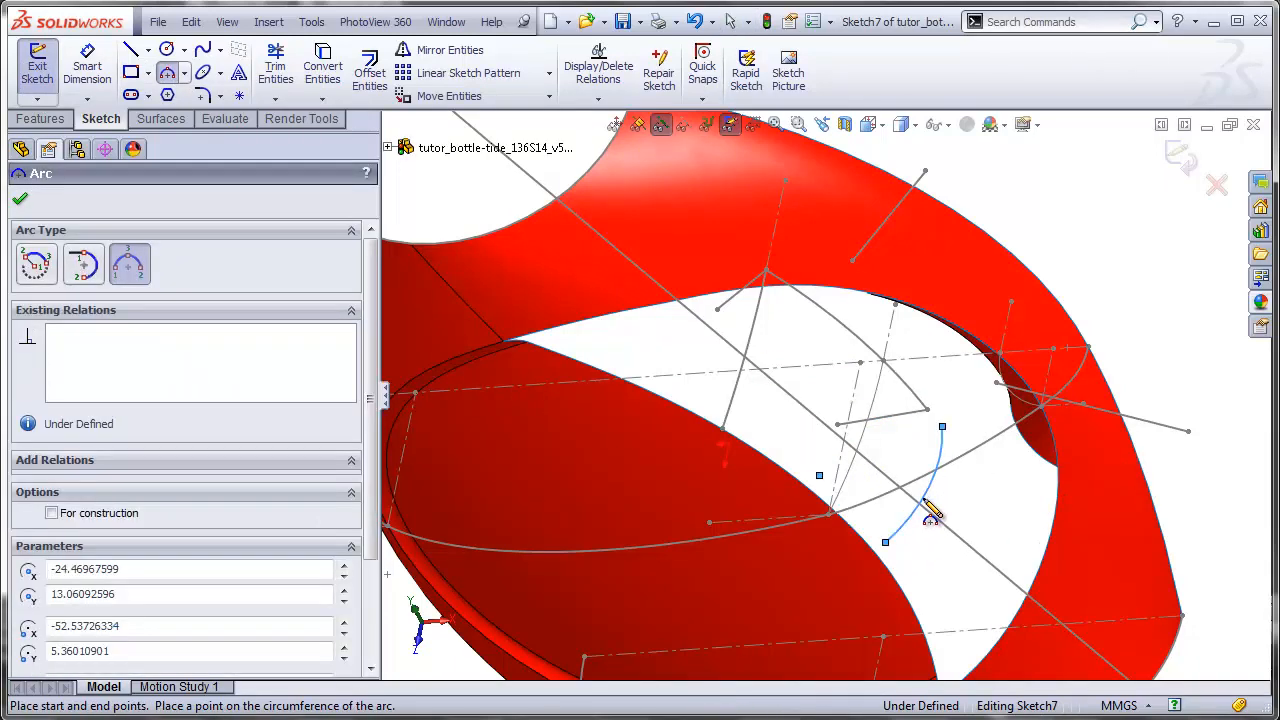
key(Escape)
Step: Pierce the lower profile arc's ends to the left handle curve and to the body edge bordering the handle opening
click(907, 388)
ctrl+click(942, 427)
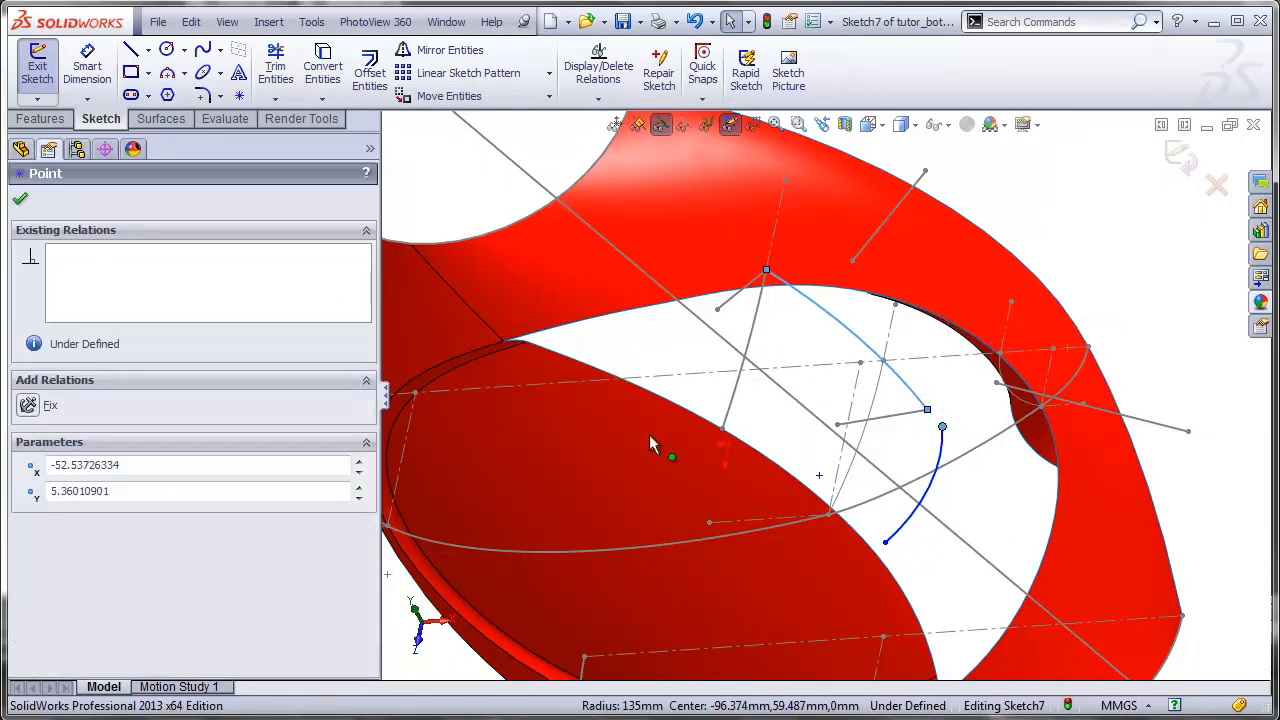
click(57, 569)
key(Escape)
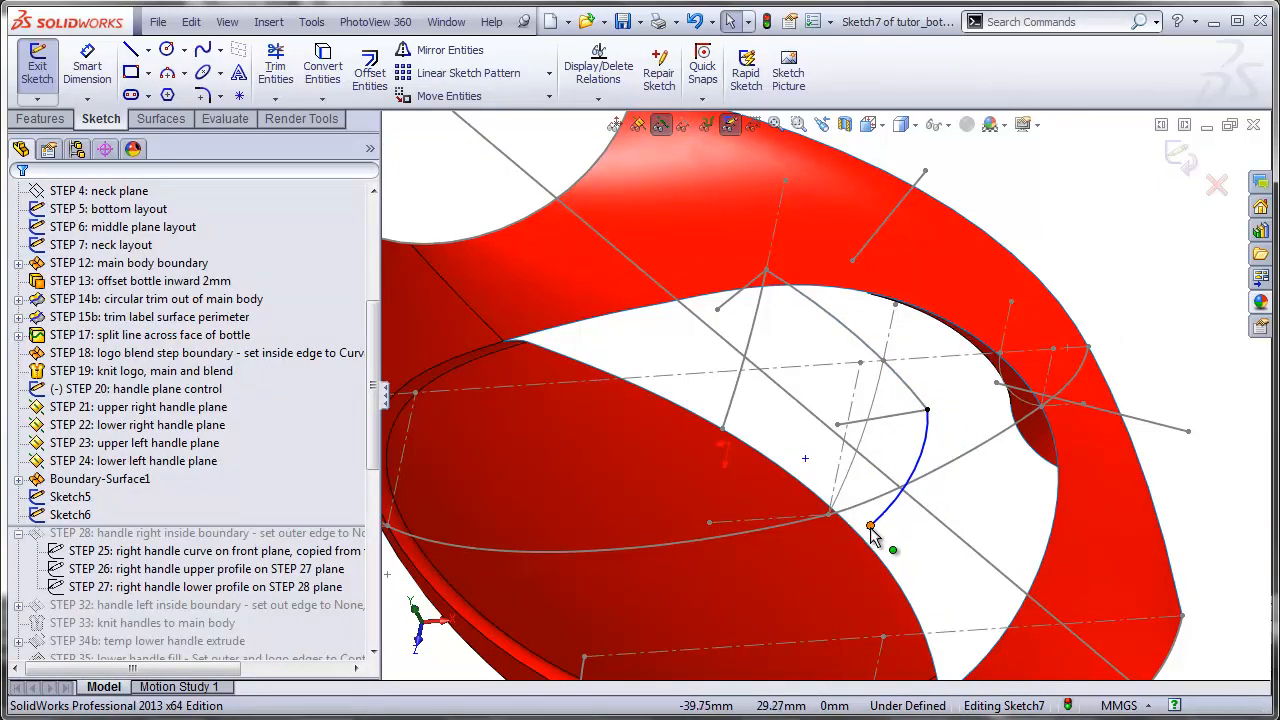
click(870, 525)
ctrl+click(883, 565)
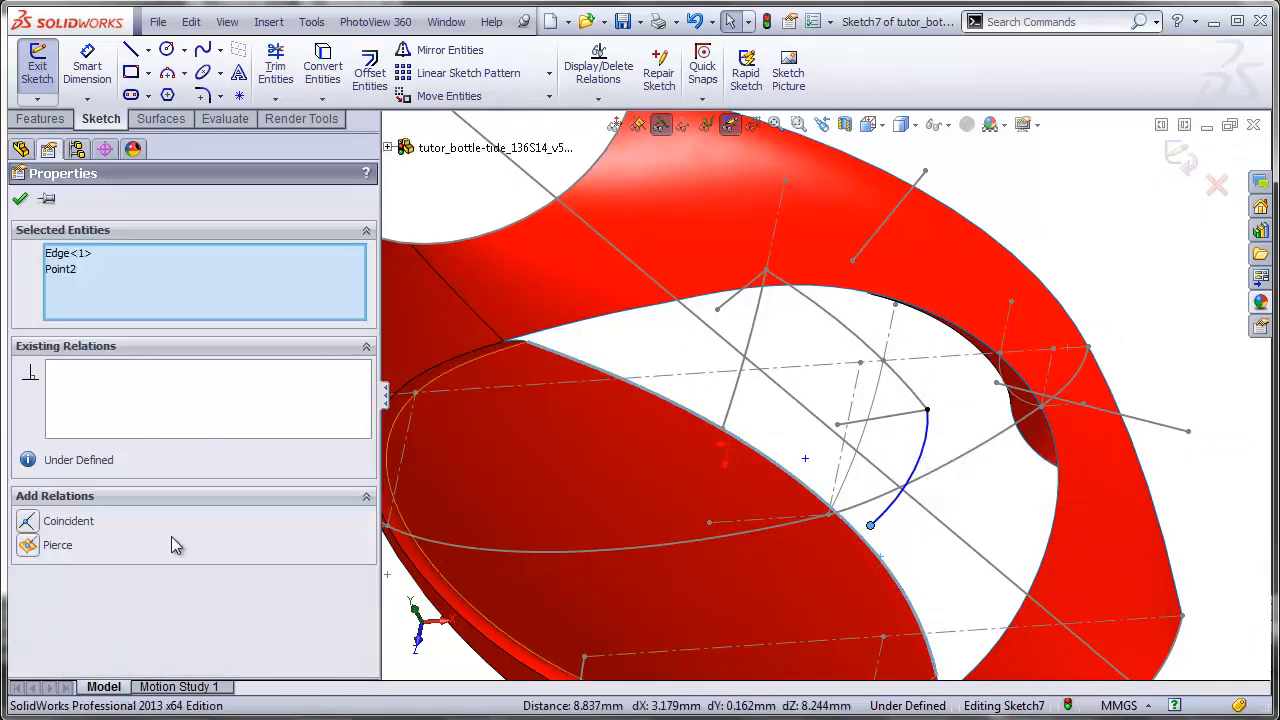
click(38, 550)
key(Escape)
Step: Switch to the top view and draw a vertical construction line from the lower profile arc's end on the handle curve
click(868, 124)
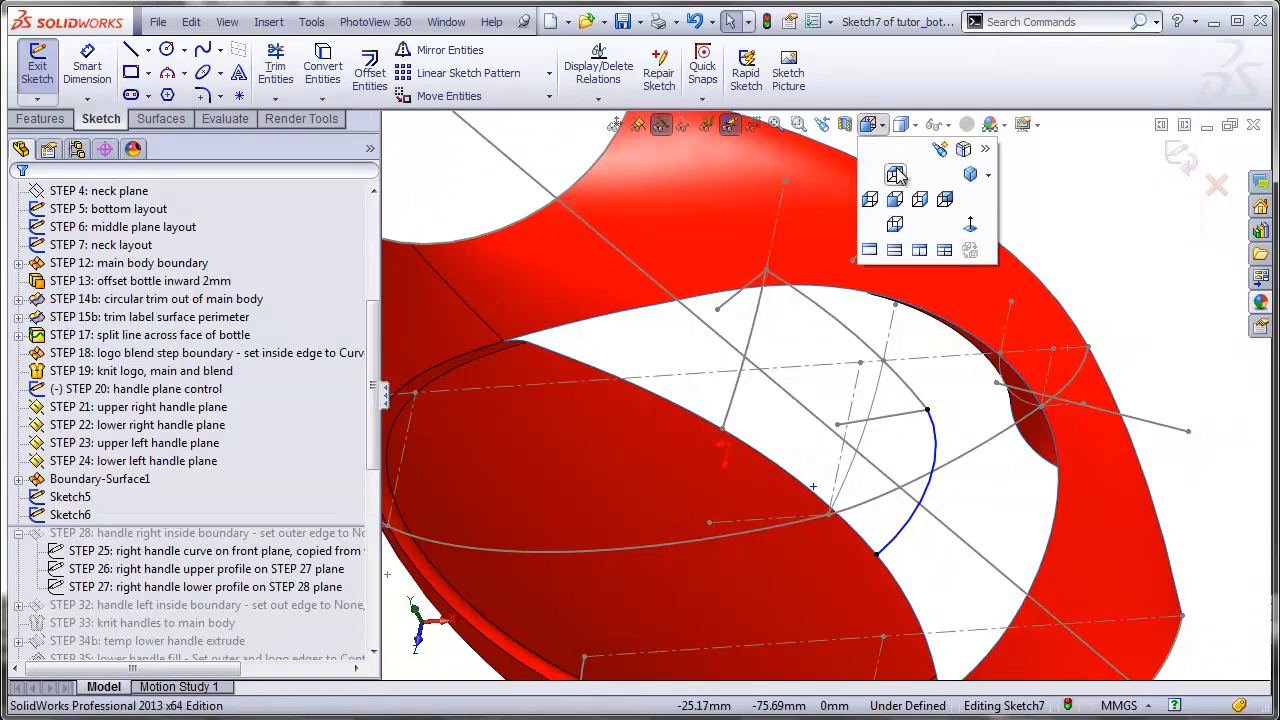
click(895, 175)
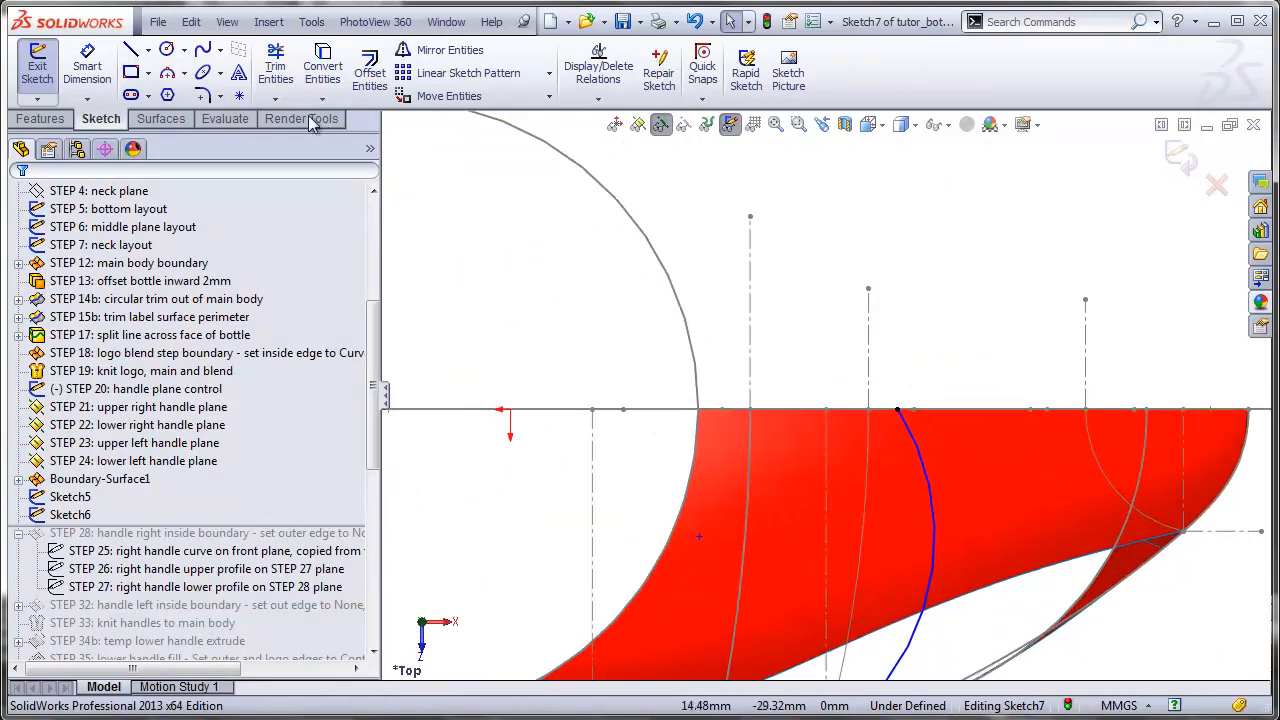
click(148, 50)
click(195, 91)
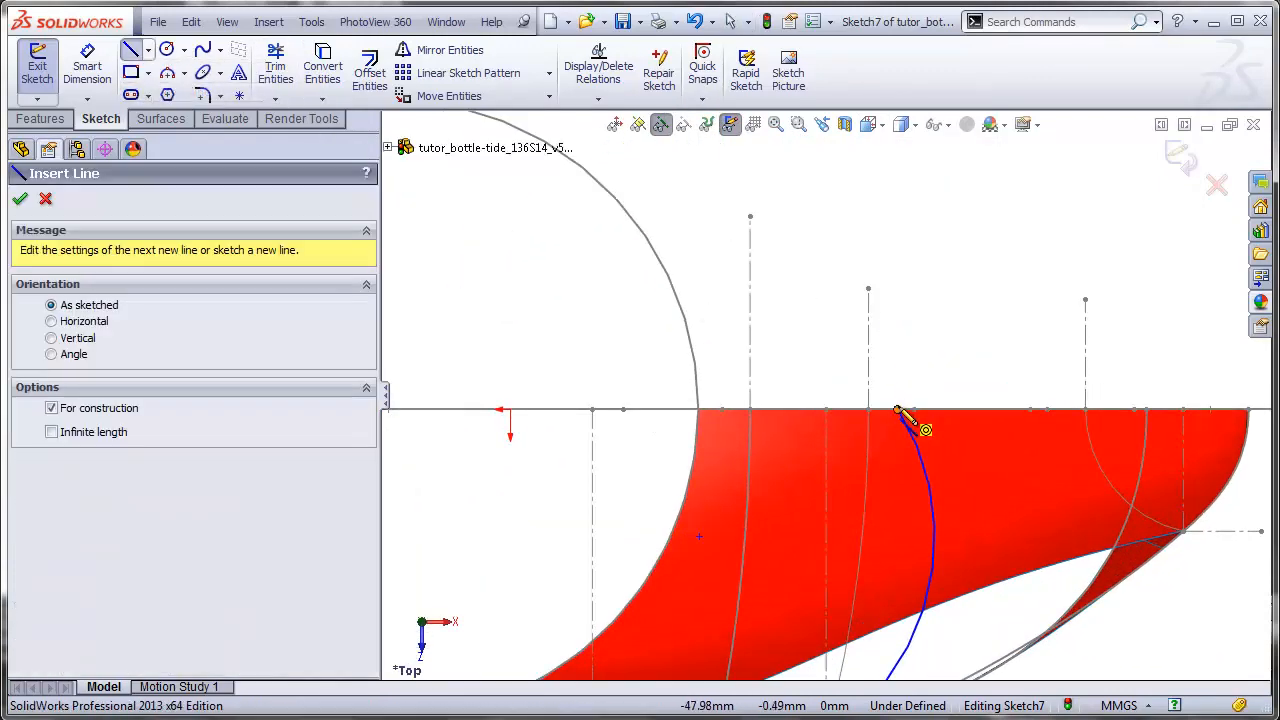
click(897, 410)
click(897, 226)
key(Escape)
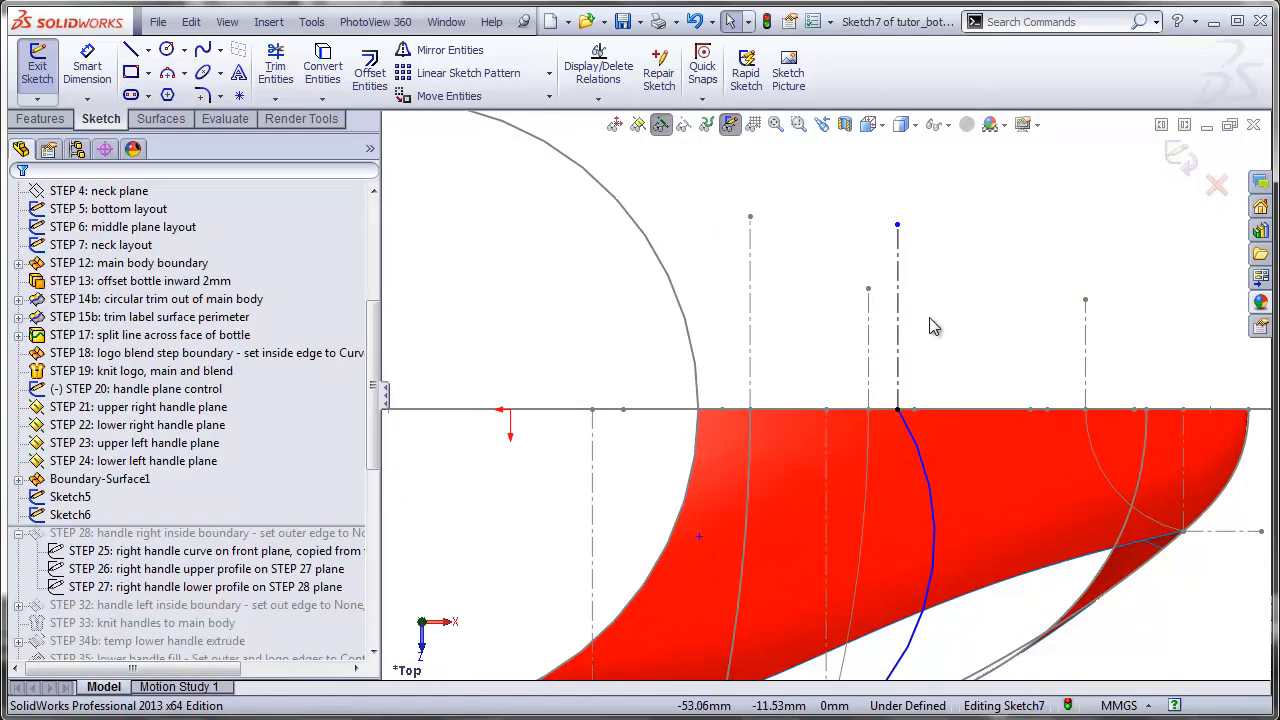
Step: Make the lower profile arc tangent to the vertical construction line and close the sketch
click(897, 330)
ctrl+click(905, 425)
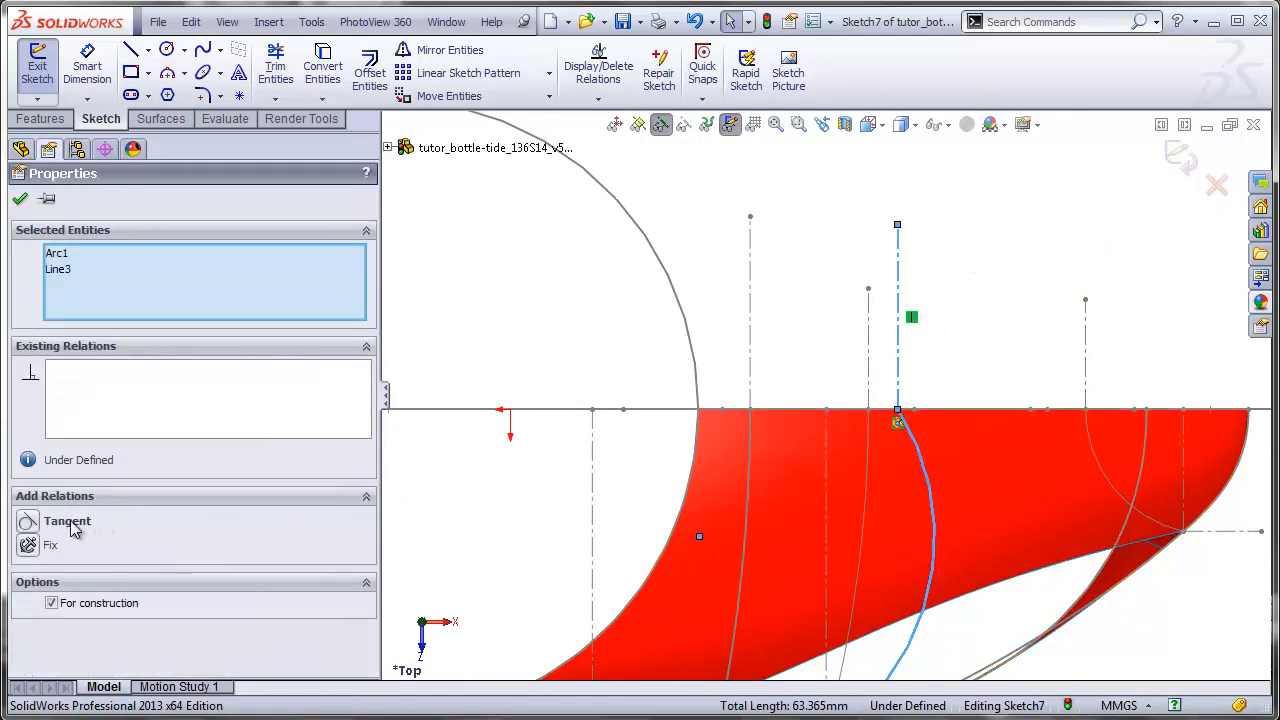
click(28, 521)
click(926, 380)
scroll(953, 410, up, 3)
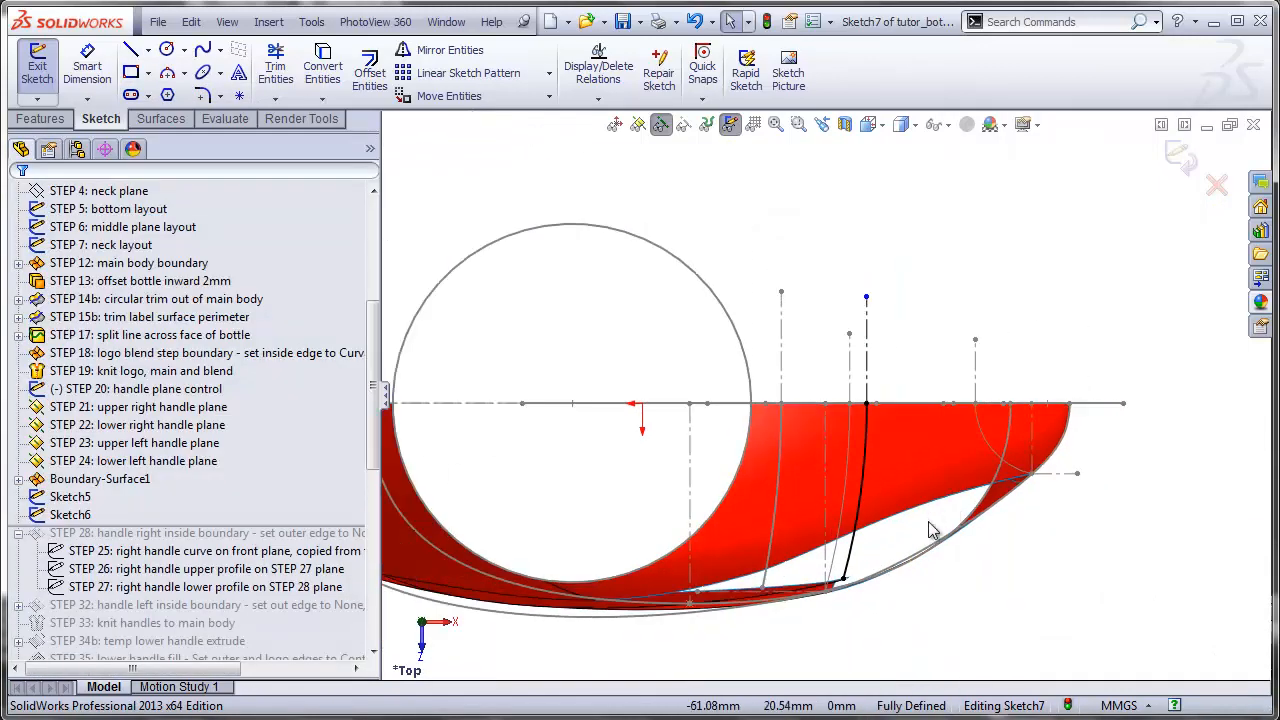
click(1179, 158)
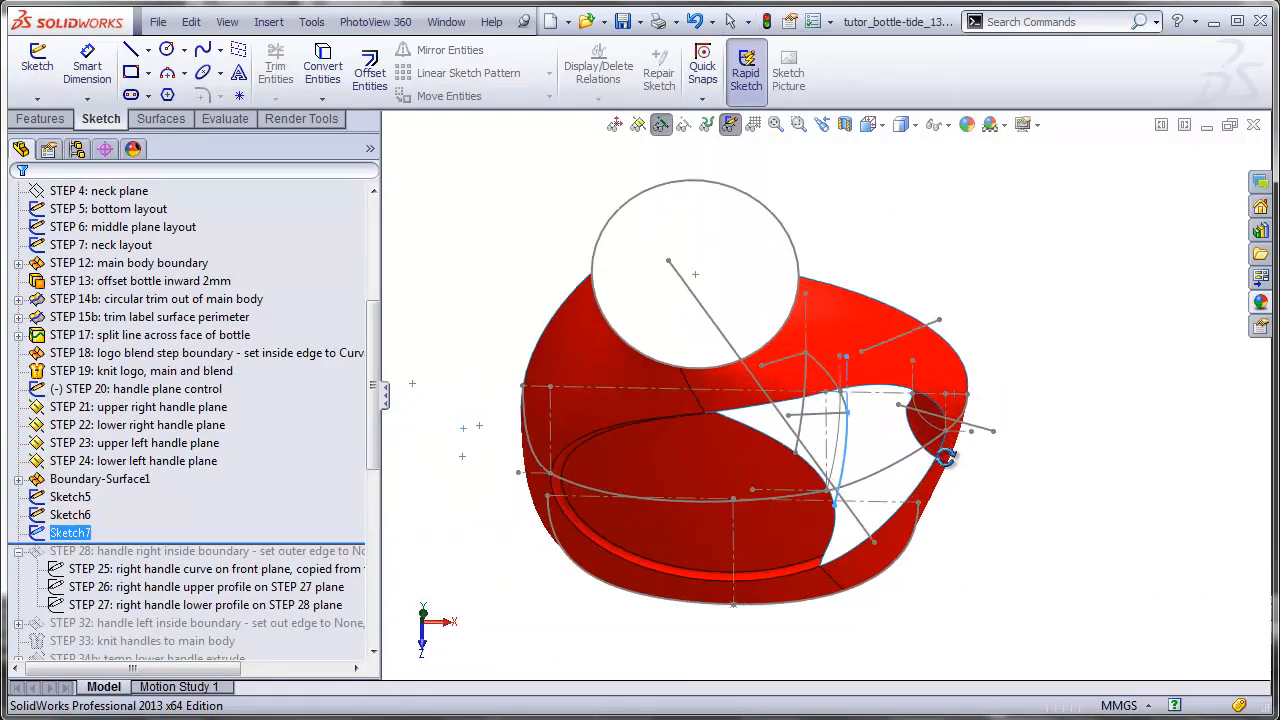
Step: Hide the STEP 6 middle plane layout and STEP 20 handle plane control sketches
scroll(757, 420, down, 3)
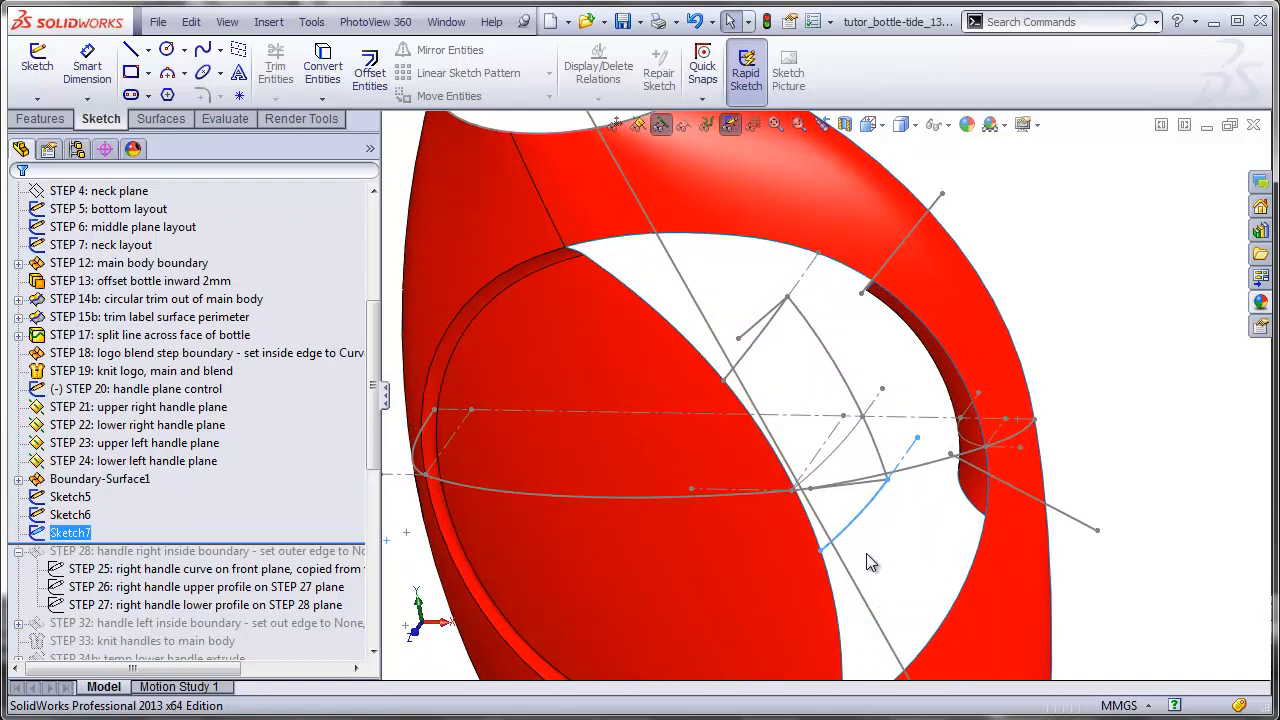
click(889, 542)
mouse_move(892, 538)
middle_down()
mouse_move(902, 545)
mouse_move(573, 464)
middle_up()
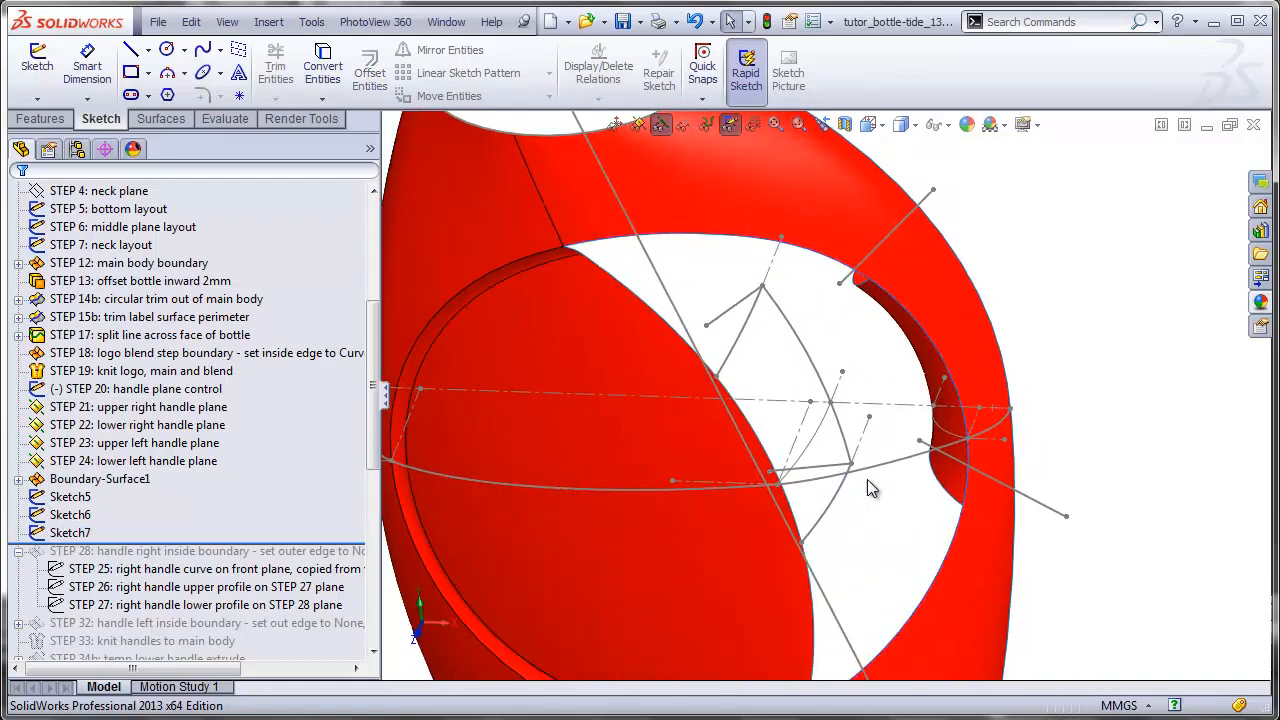
scroll(825, 458, down, 2)
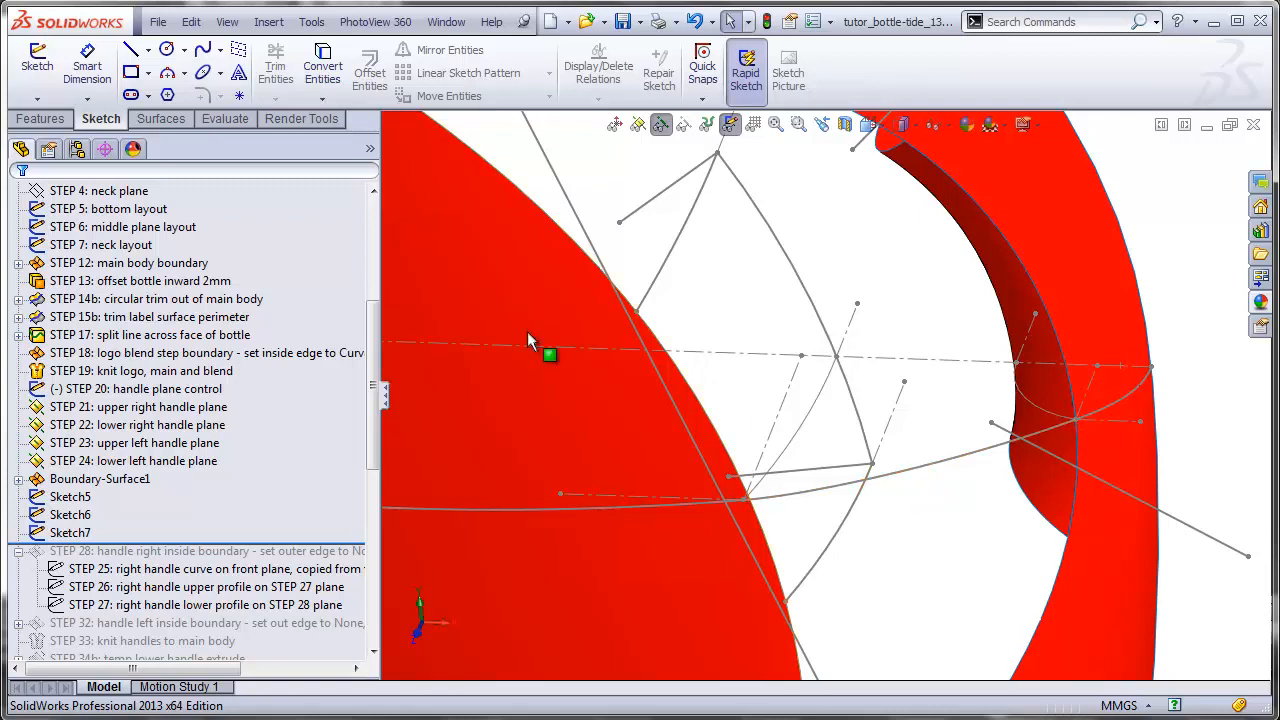
drag(371, 328, 378, 274)
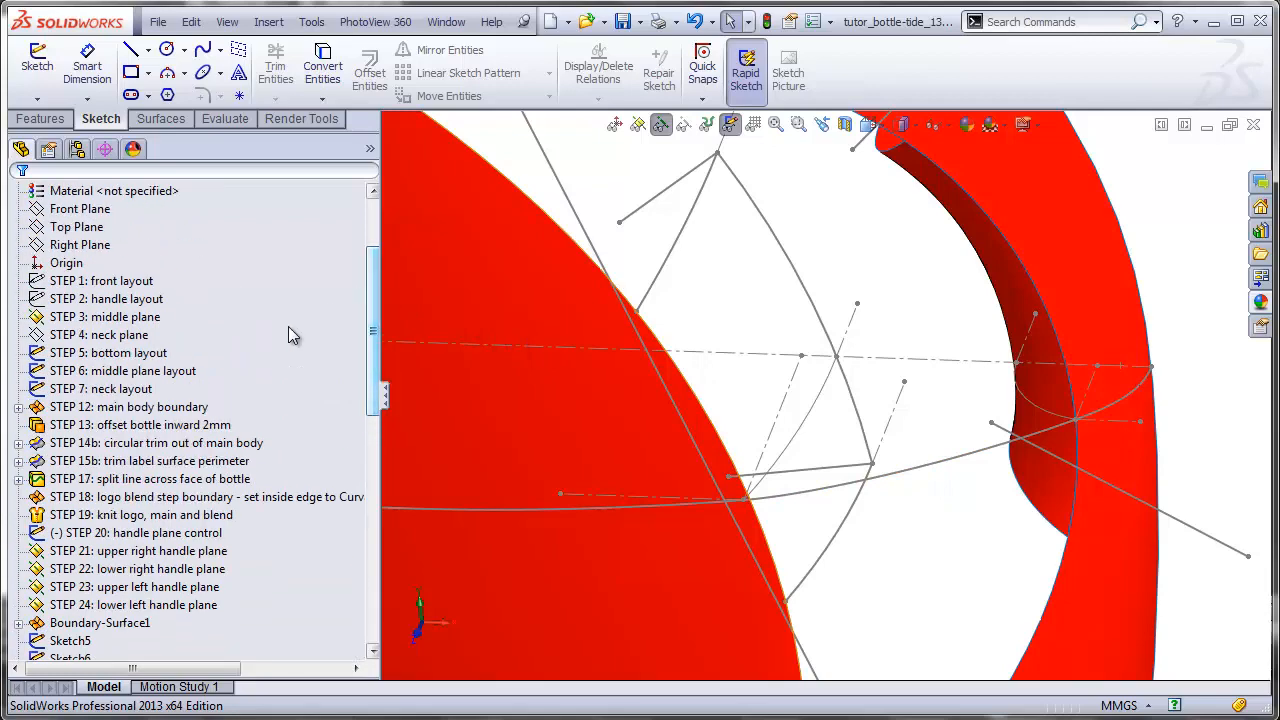
click(160, 371)
right_click(160, 371)
click(173, 342)
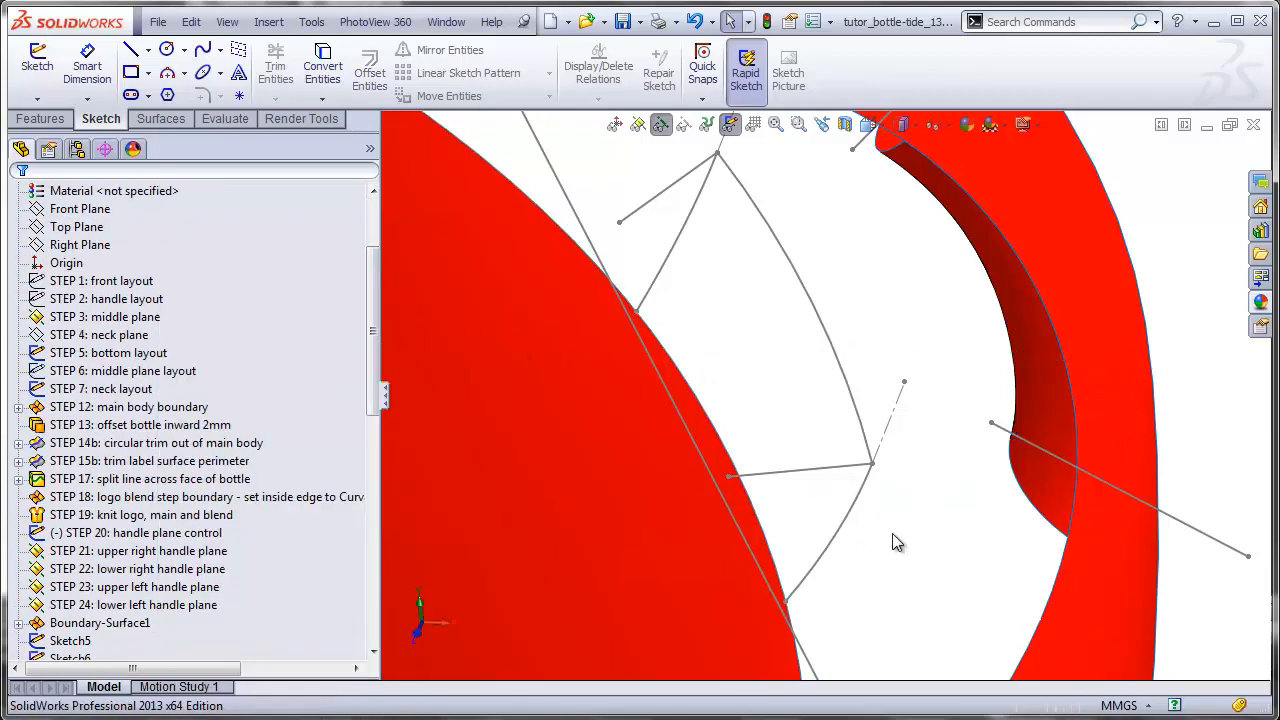
mouse_move(922, 480)
middle_down()
mouse_move(928, 498)
mouse_move(898, 492)
mouse_move(892, 505)
middle_up()
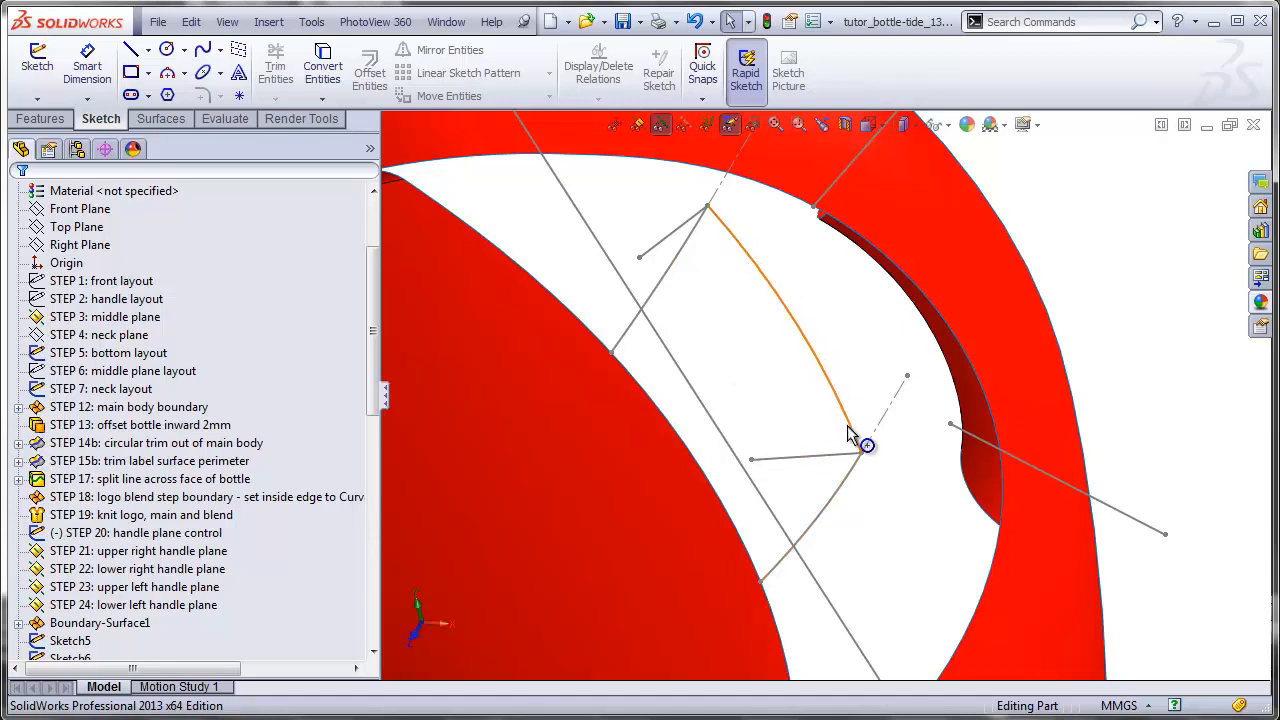
right_click(676, 243)
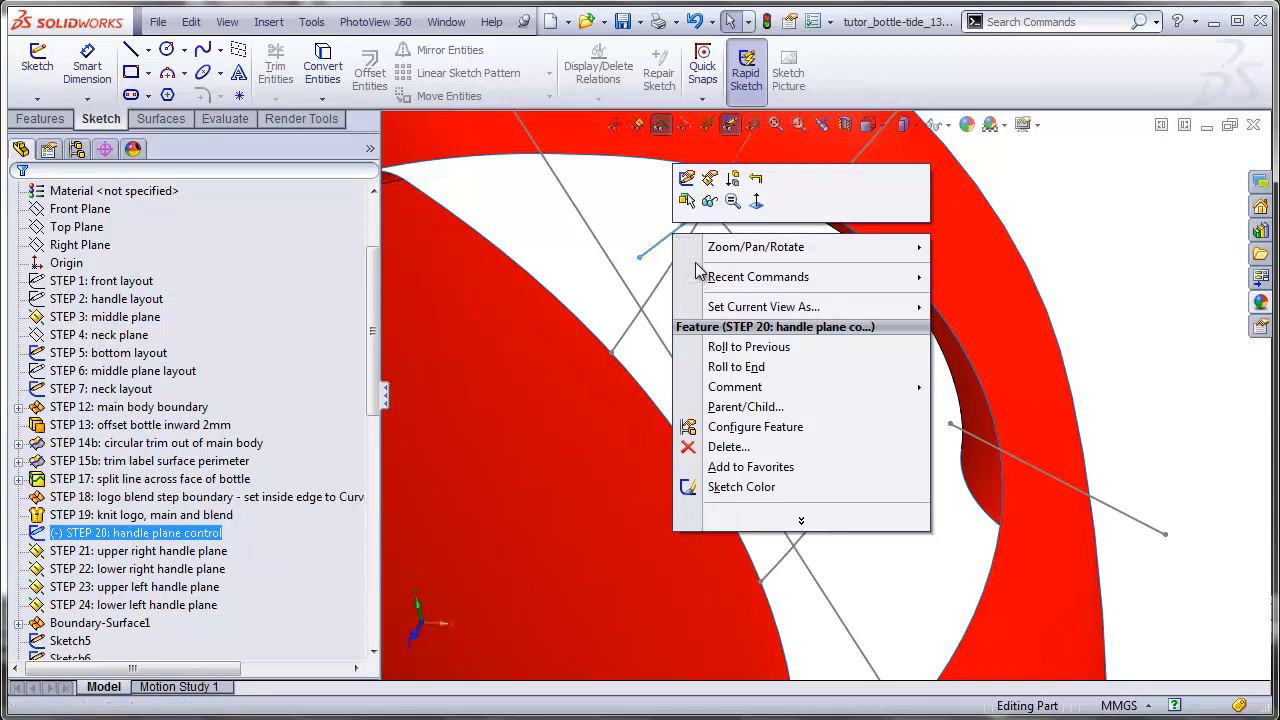
click(748, 346)
Step: Start a boundary surface with the left handle curve and the body edge bordering the handle opening as Direction 1 curves
click(163, 118)
click(257, 80)
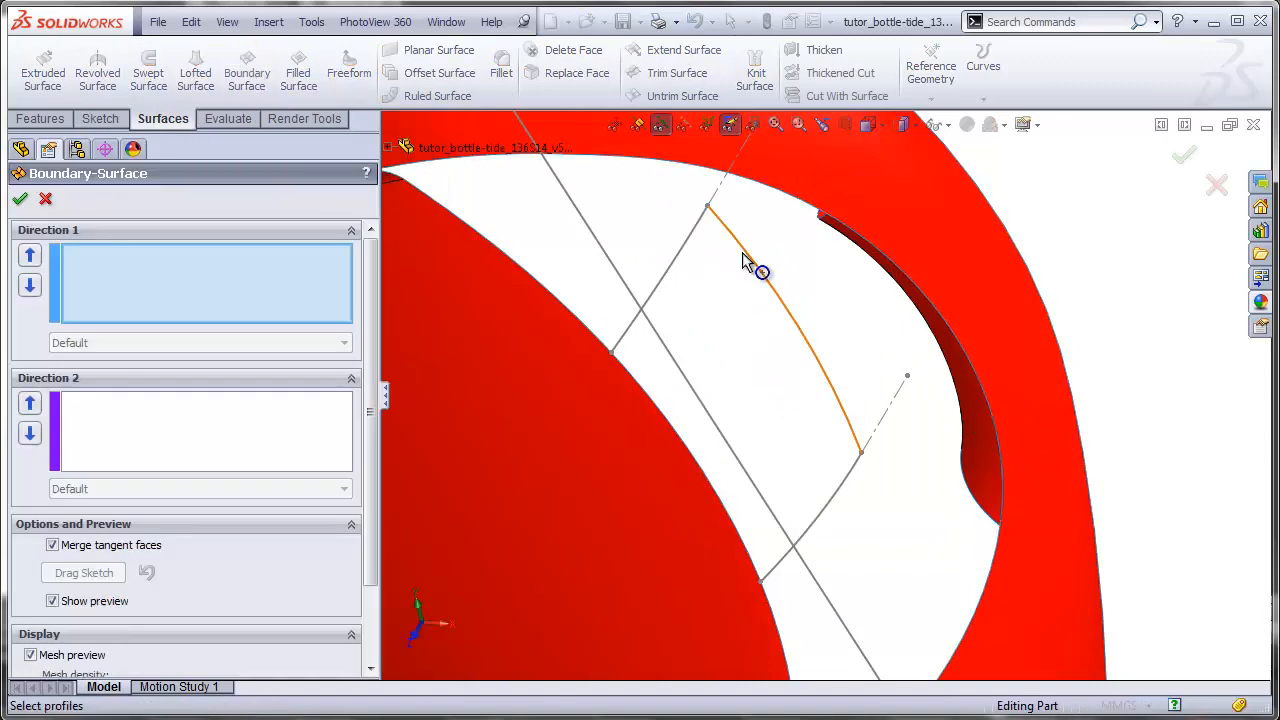
click(743, 258)
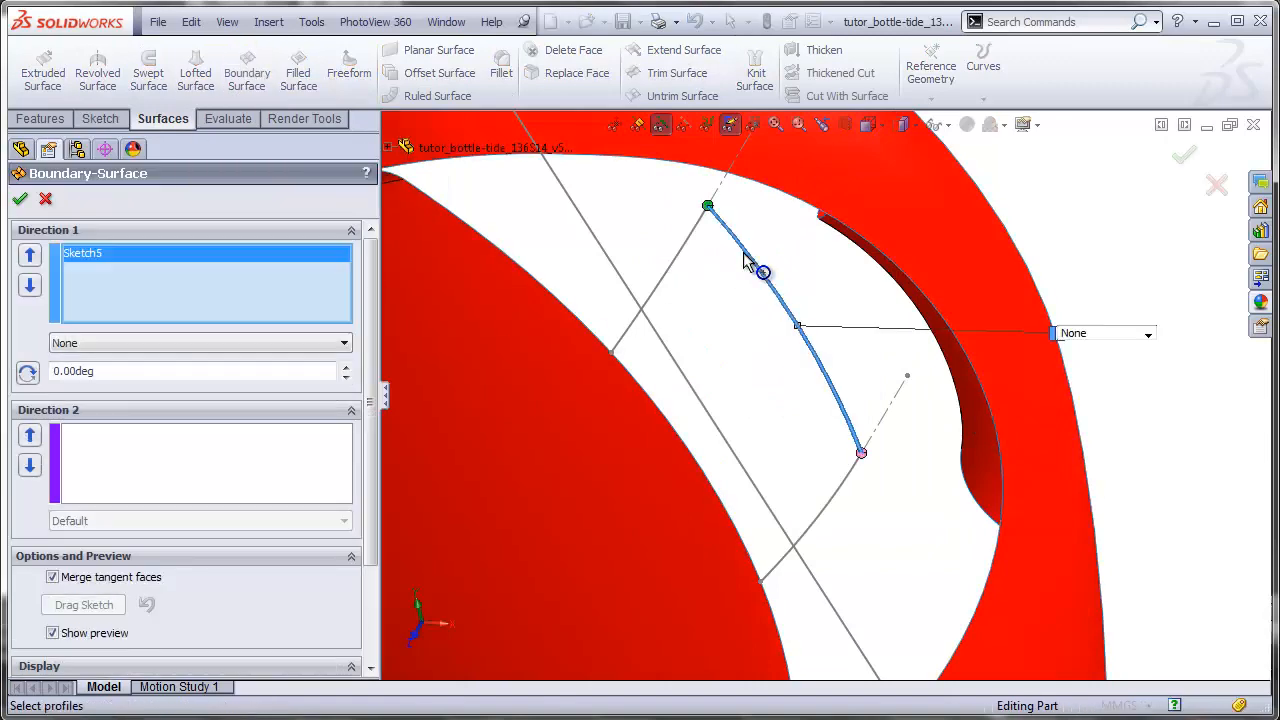
click(636, 374)
scroll(670, 414, up, 2)
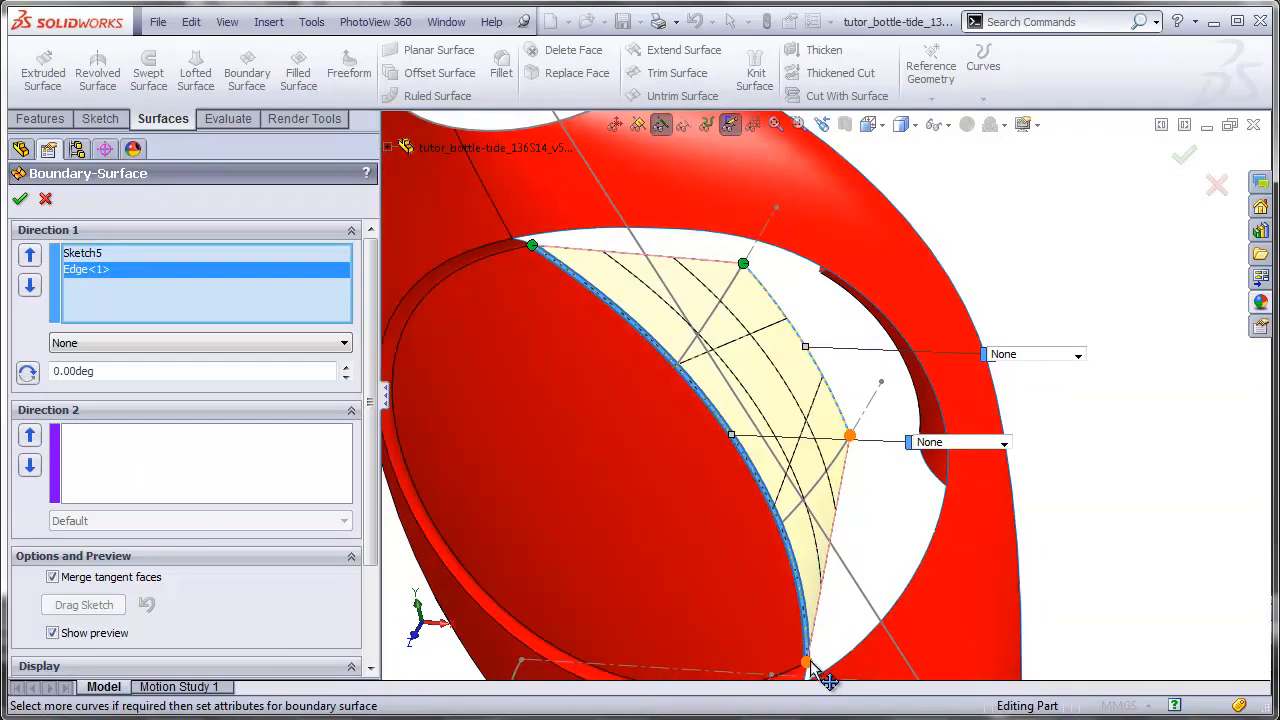
Step: Add the upper and lower left handle profiles as the boundary surface's Direction 2 curves
click(264, 458)
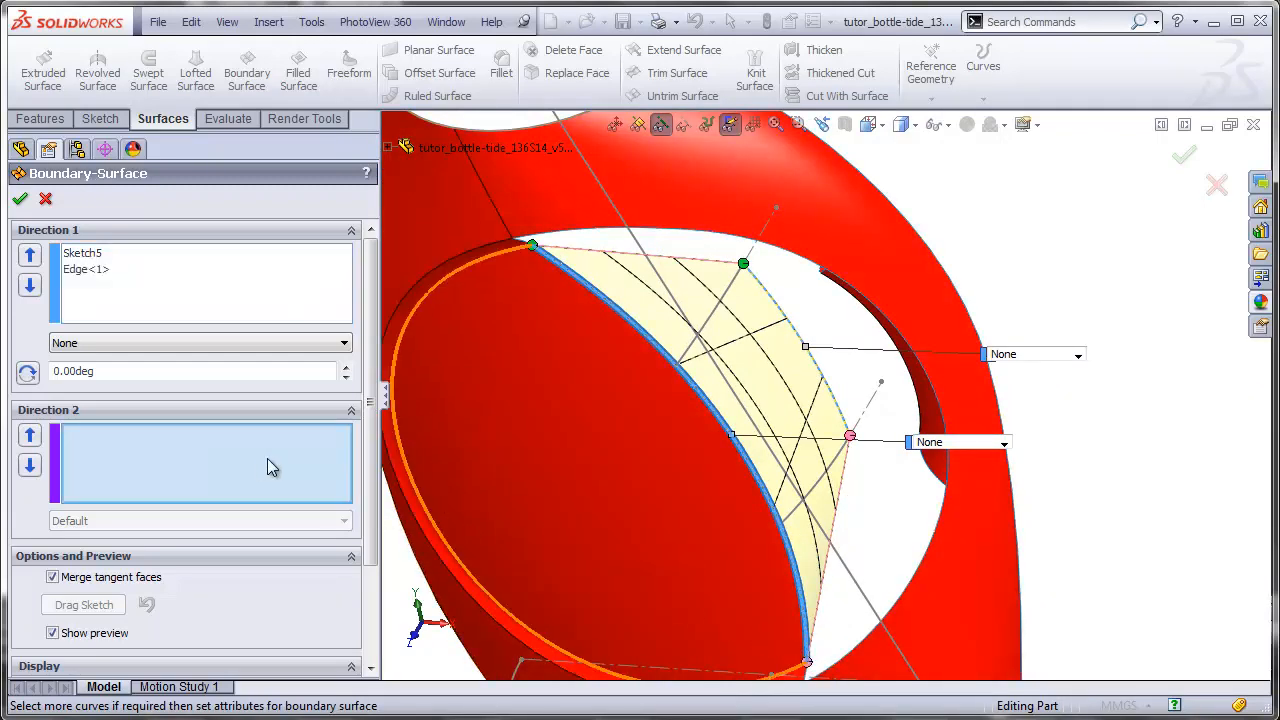
click(729, 288)
click(812, 498)
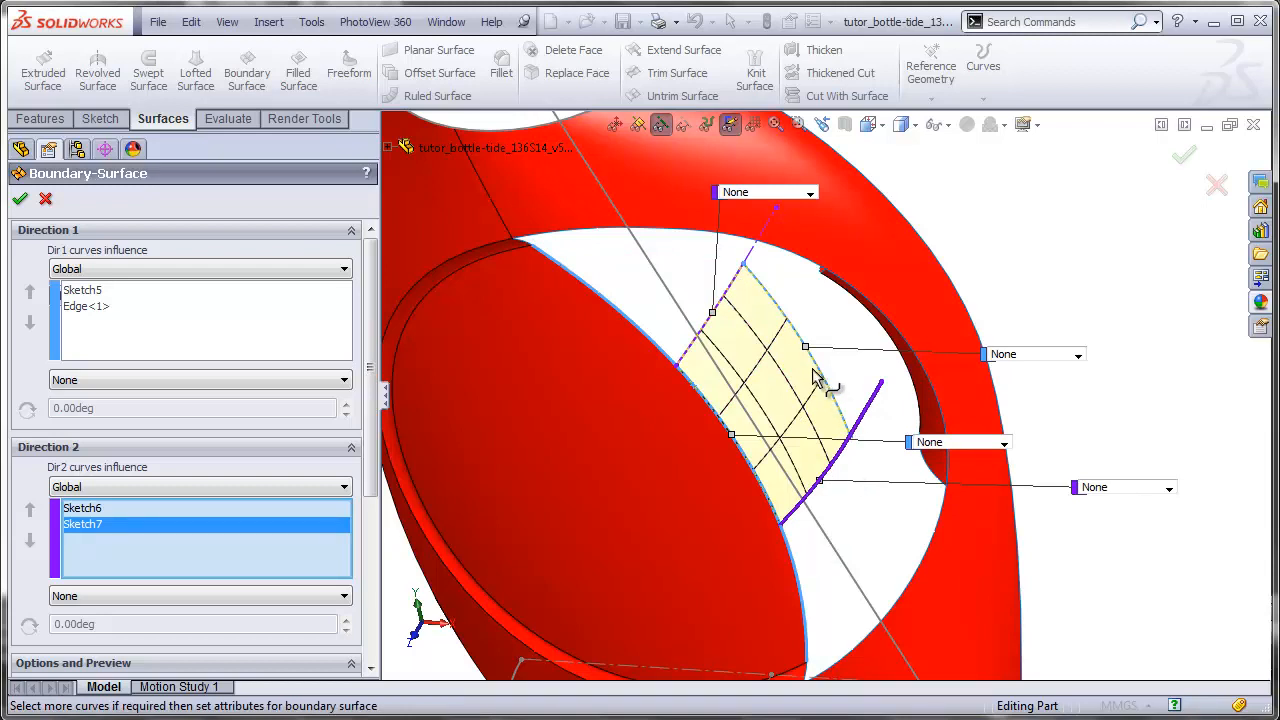
Step: Set the left handle curve's tangency to Normal To Profile and create the boundary surface
scroll(800, 320, down, 1)
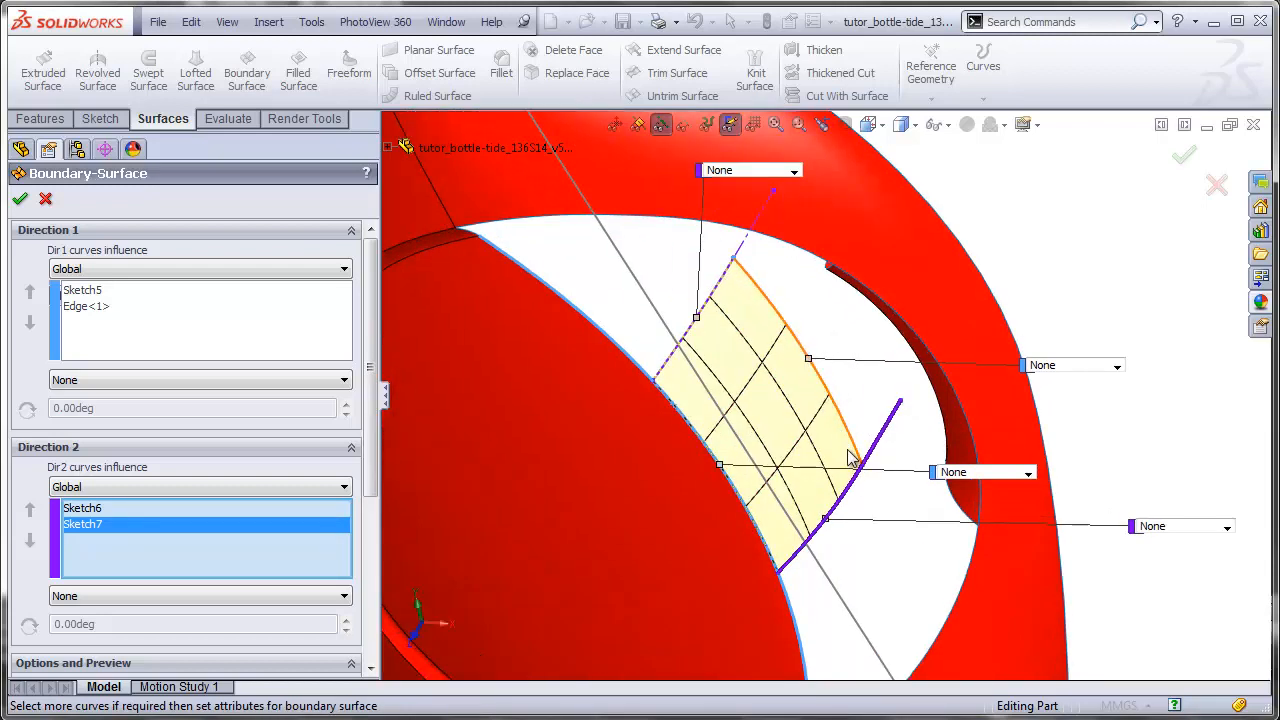
click(1105, 366)
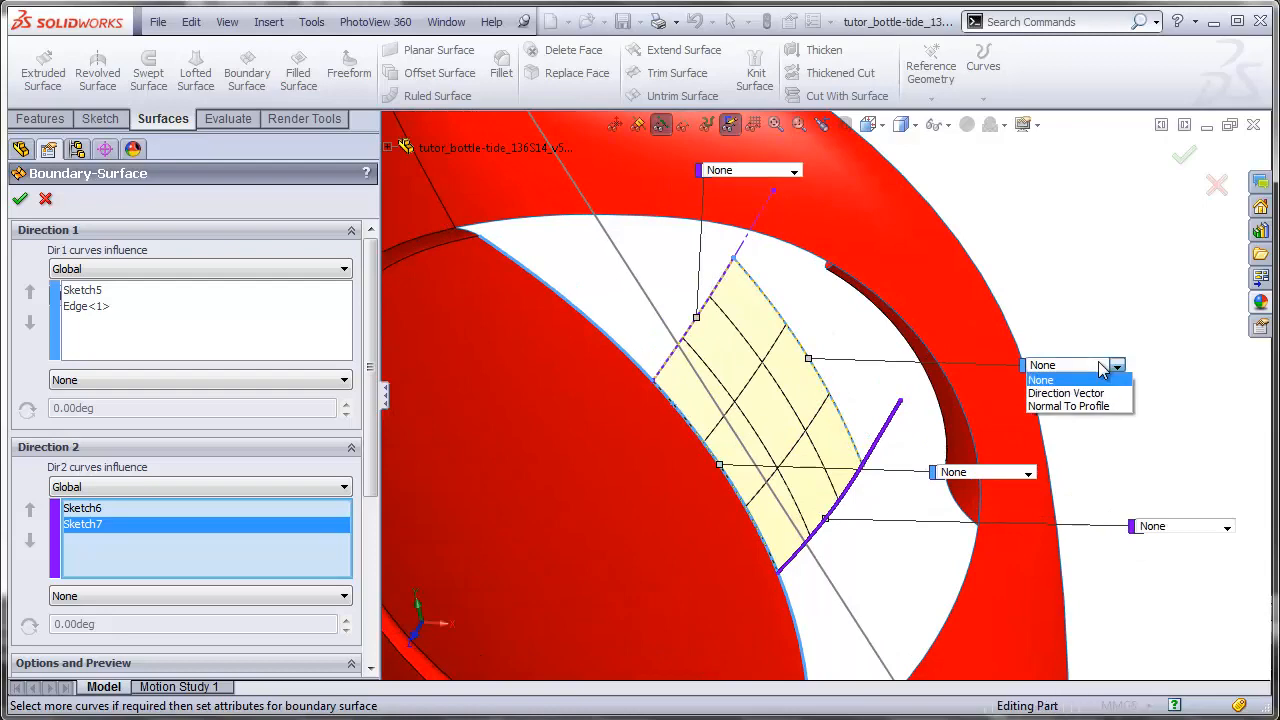
click(1100, 403)
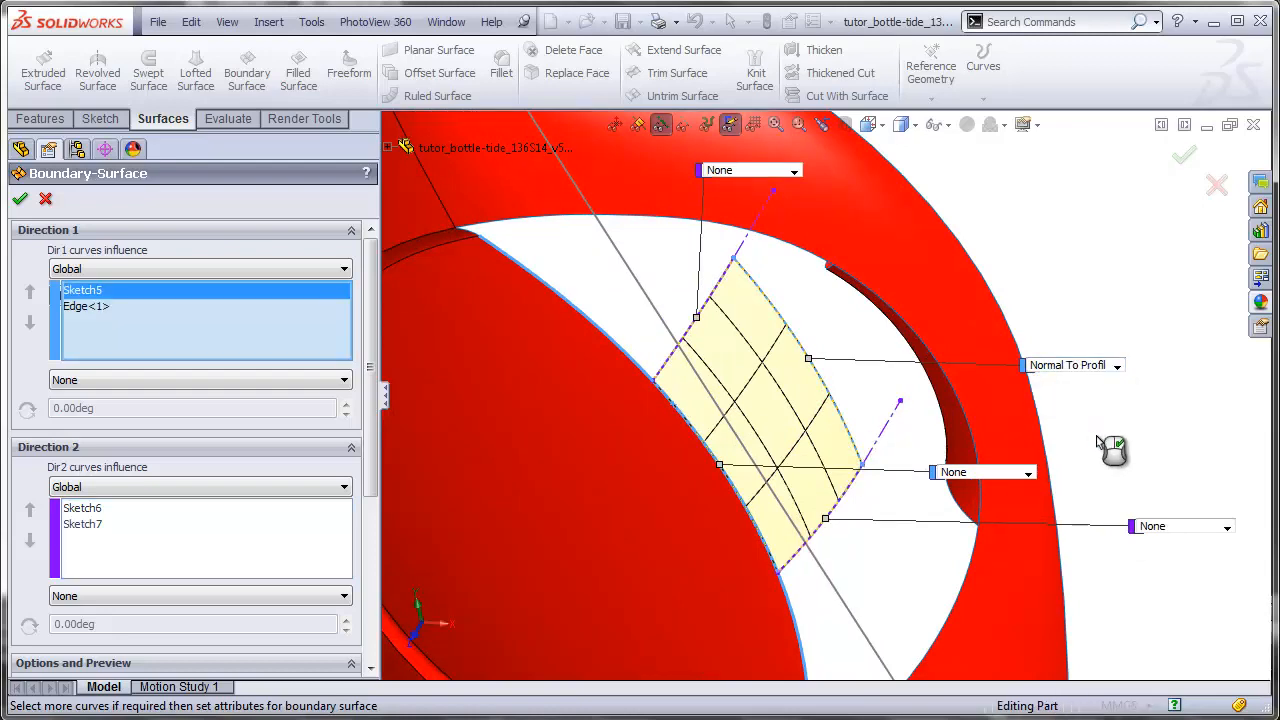
click(16, 198)
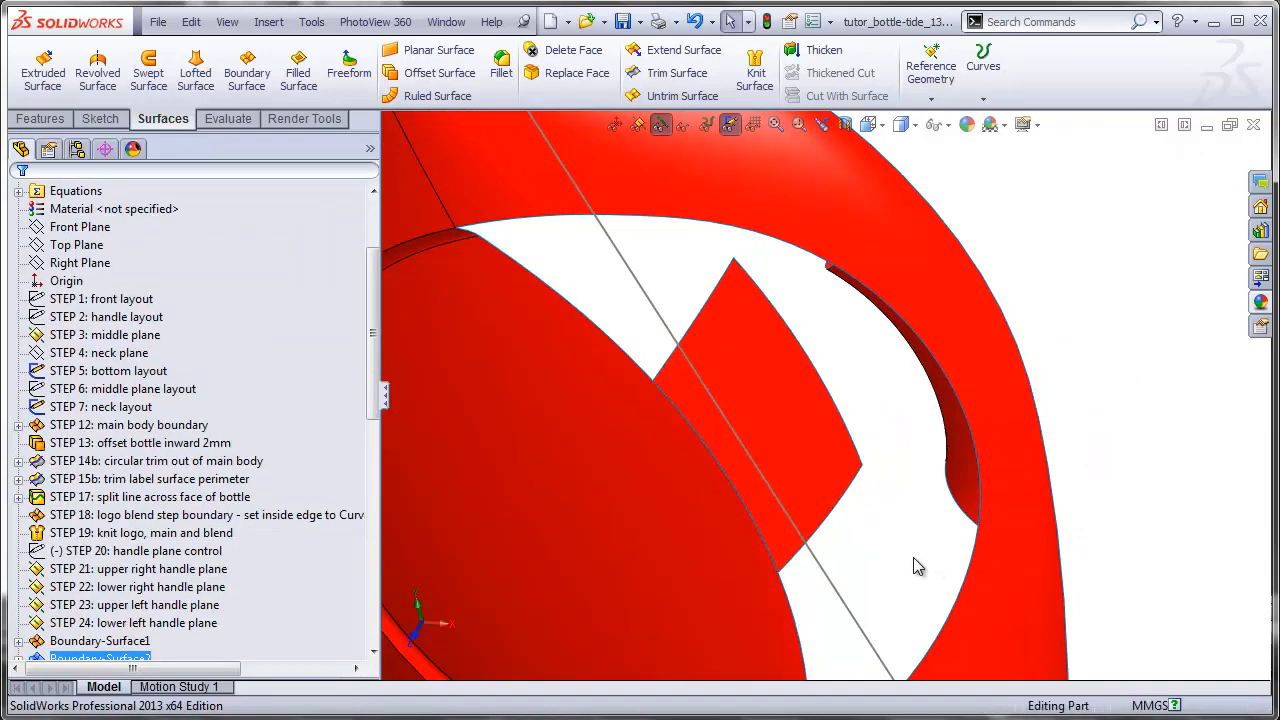
Step: Switch to the front view and show the STEP 2 handle layout sketch
click(868, 124)
click(893, 185)
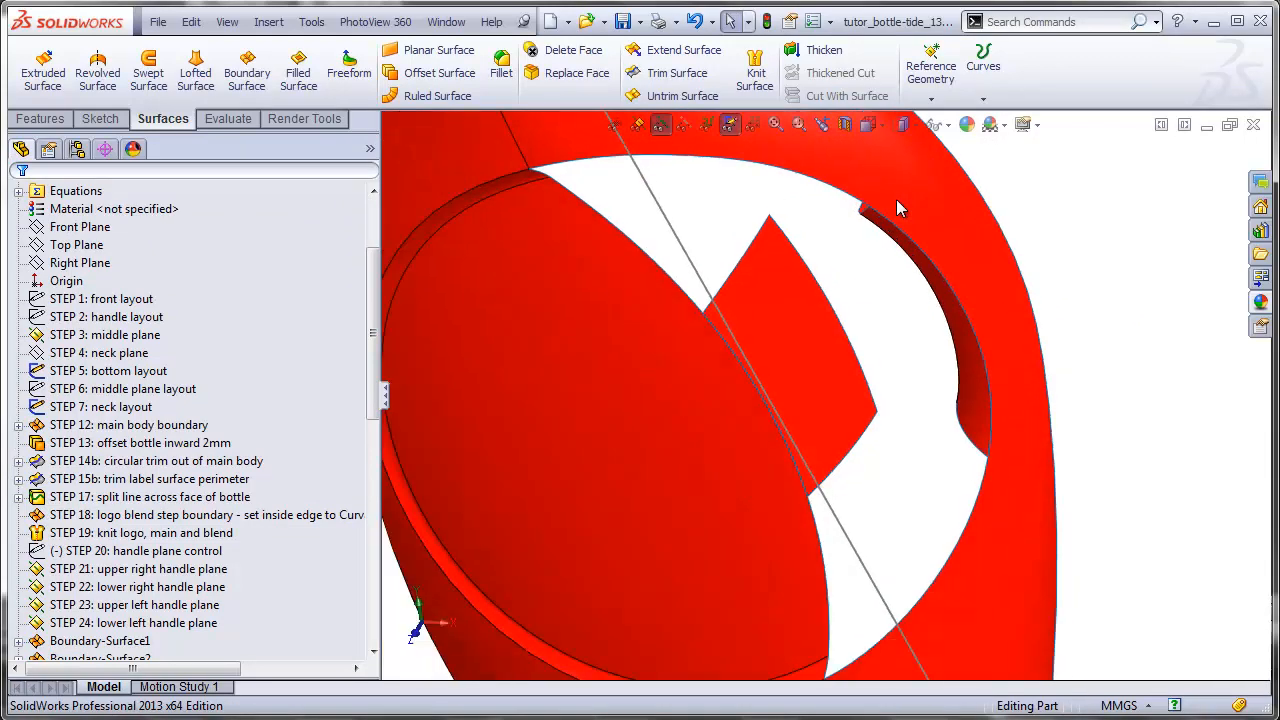
scroll(893, 355, down, 5)
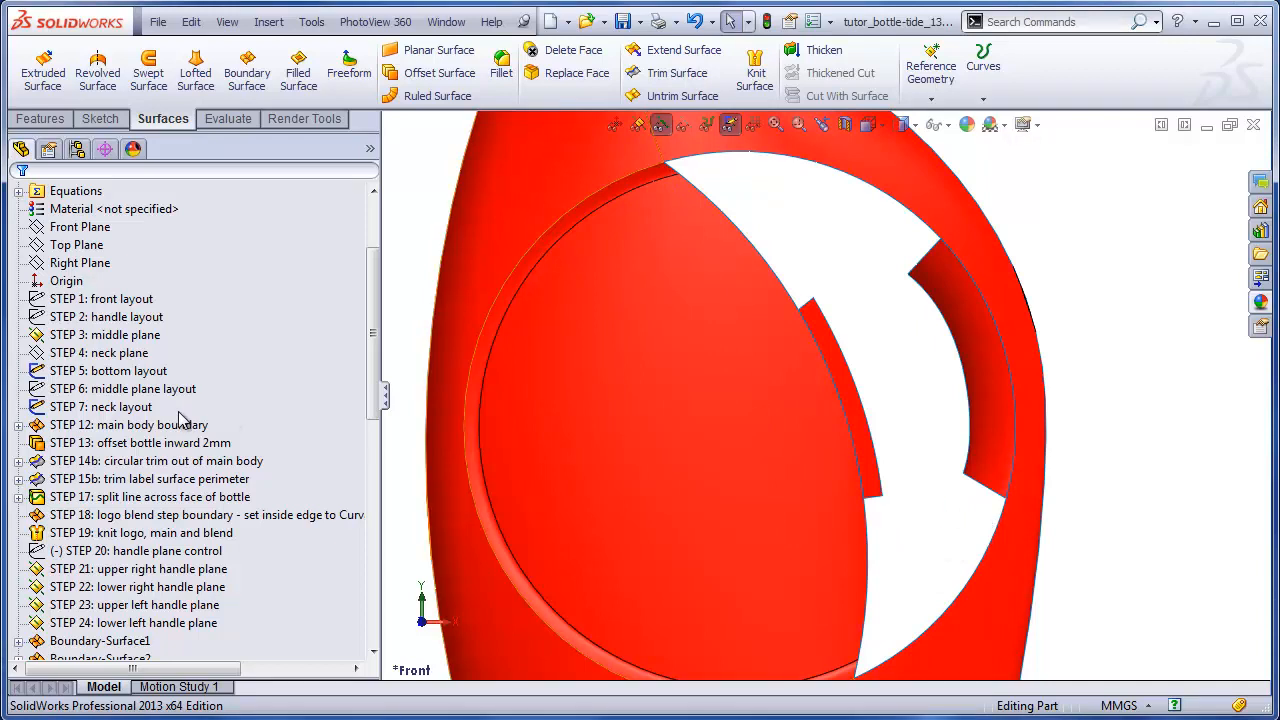
right_click(142, 318)
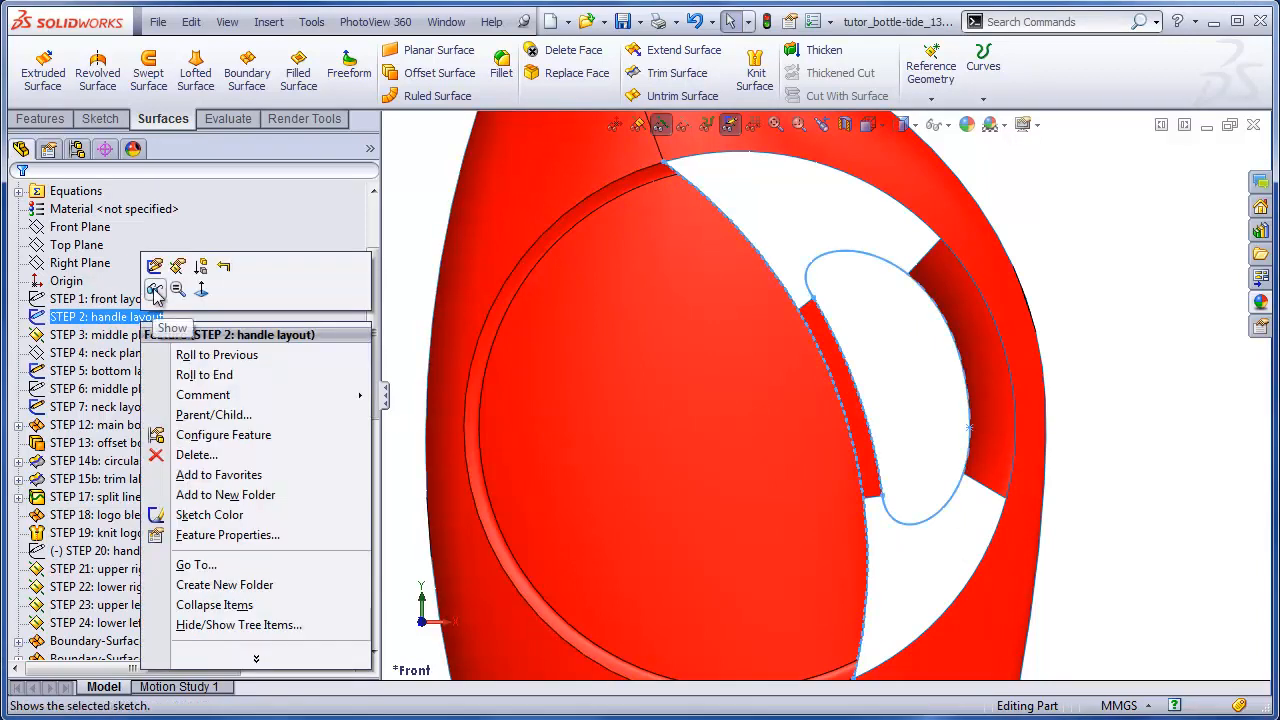
click(158, 288)
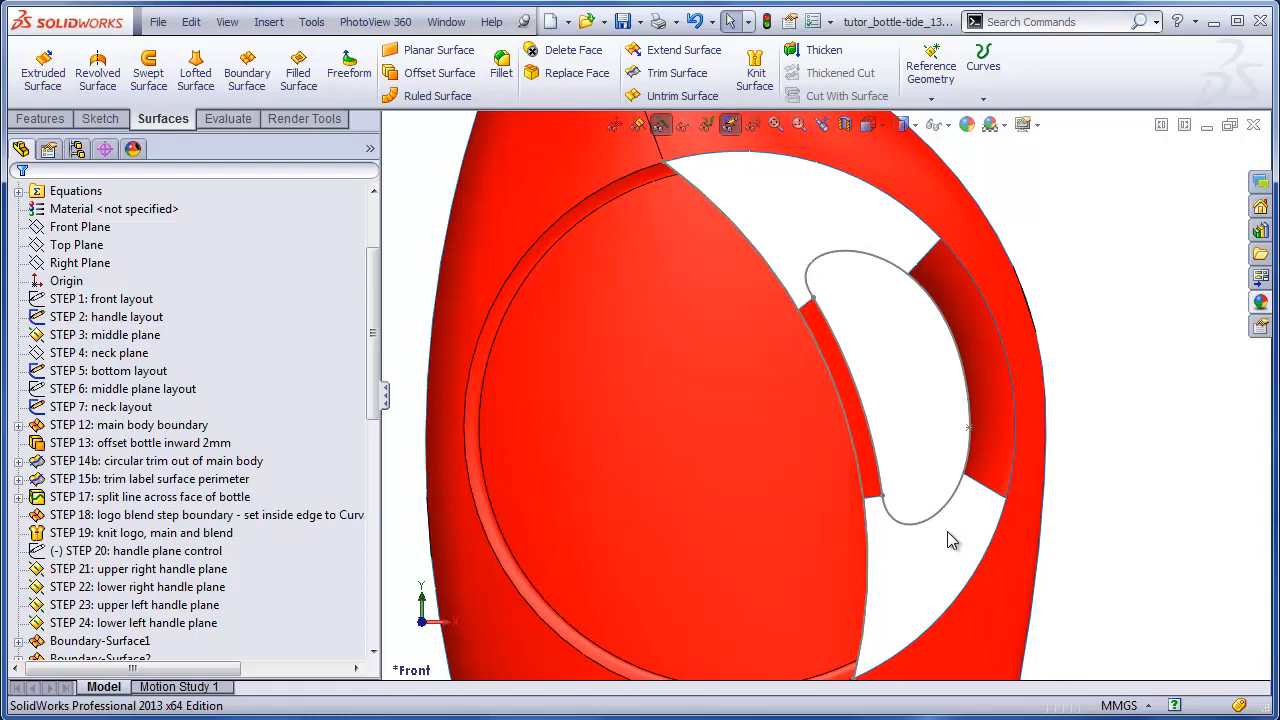
Step: Start a new sketch on the Front Plane and switch to the front view
middle_drag(947, 531, 922, 598)
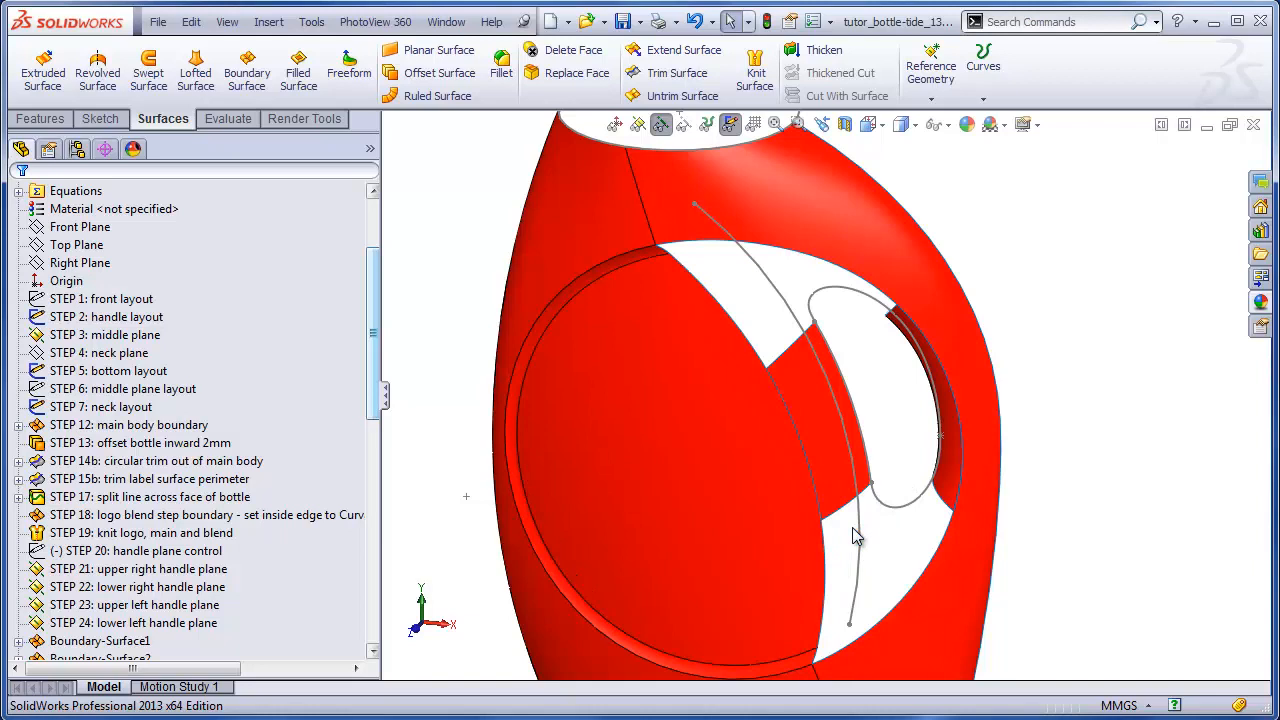
drag(379, 360, 379, 332)
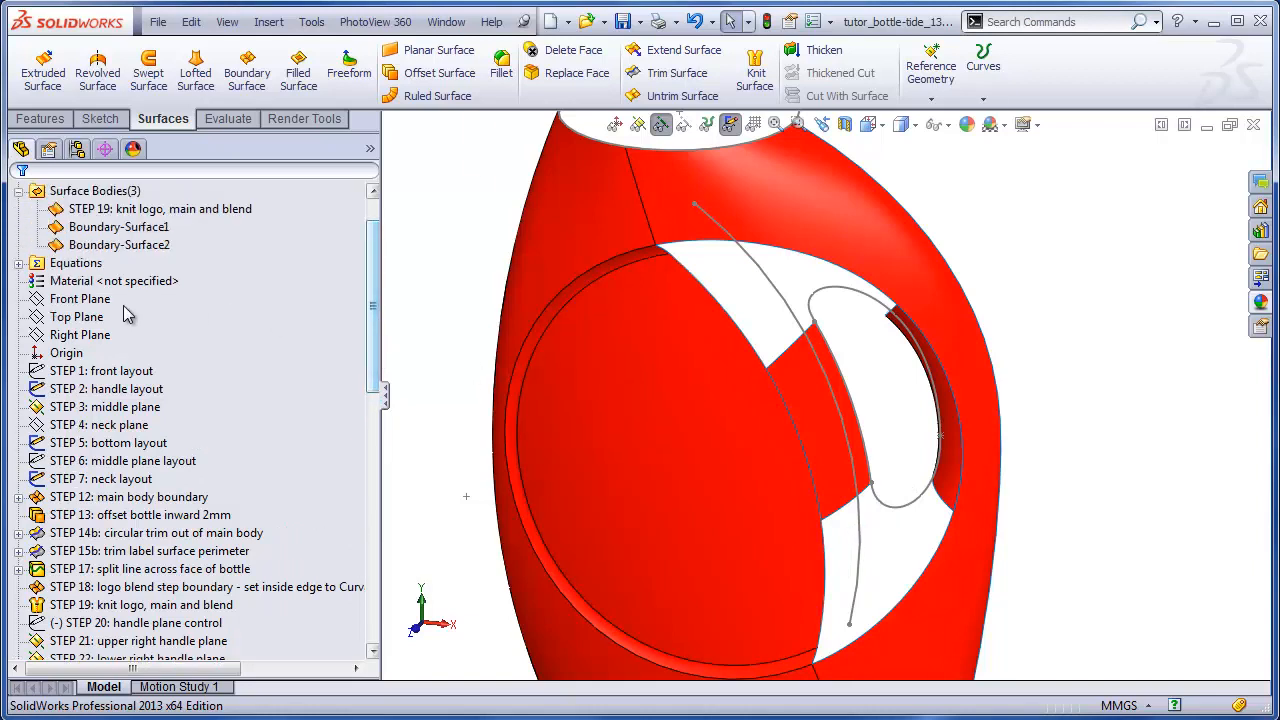
click(90, 299)
click(101, 118)
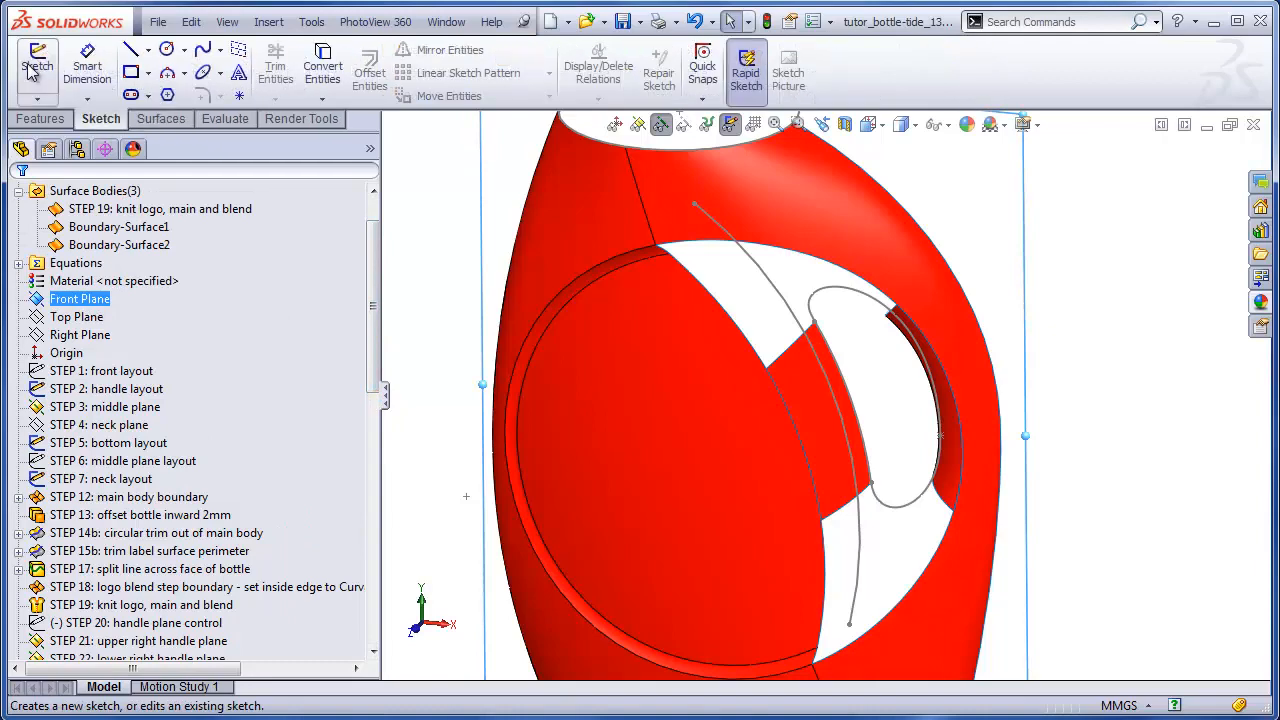
click(37, 66)
click(868, 124)
click(893, 198)
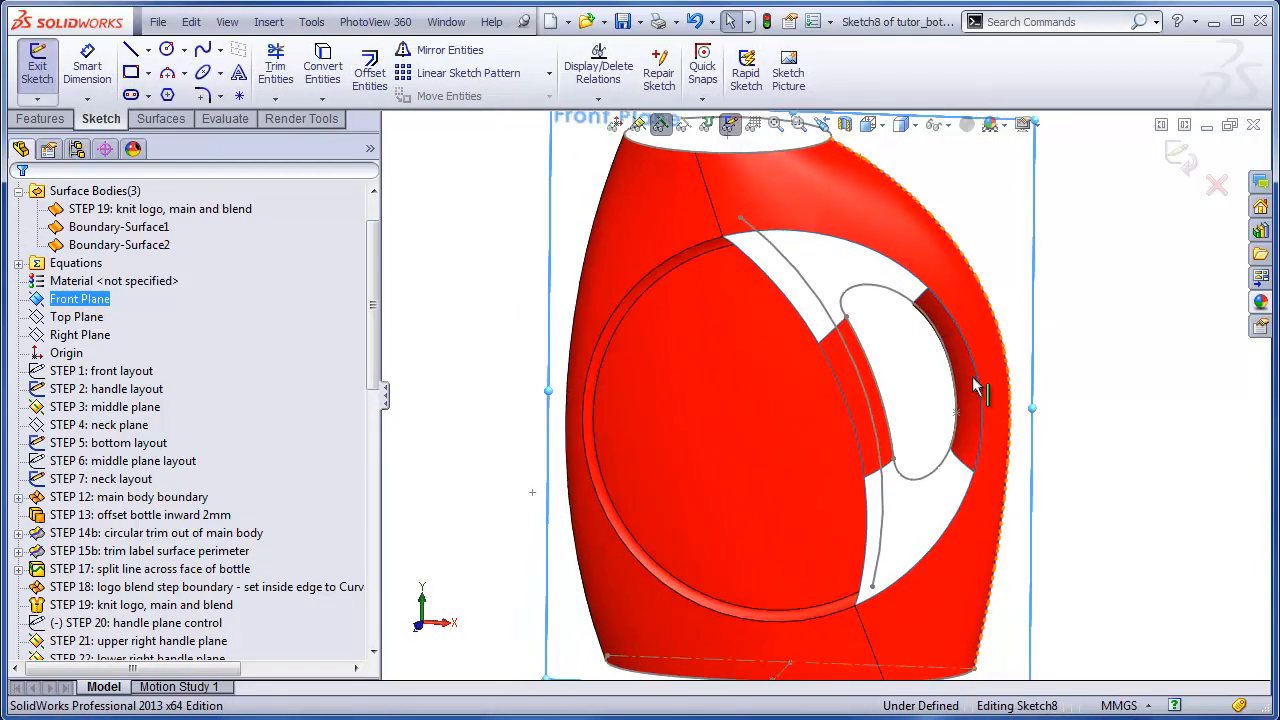
scroll(932, 401, down, 2)
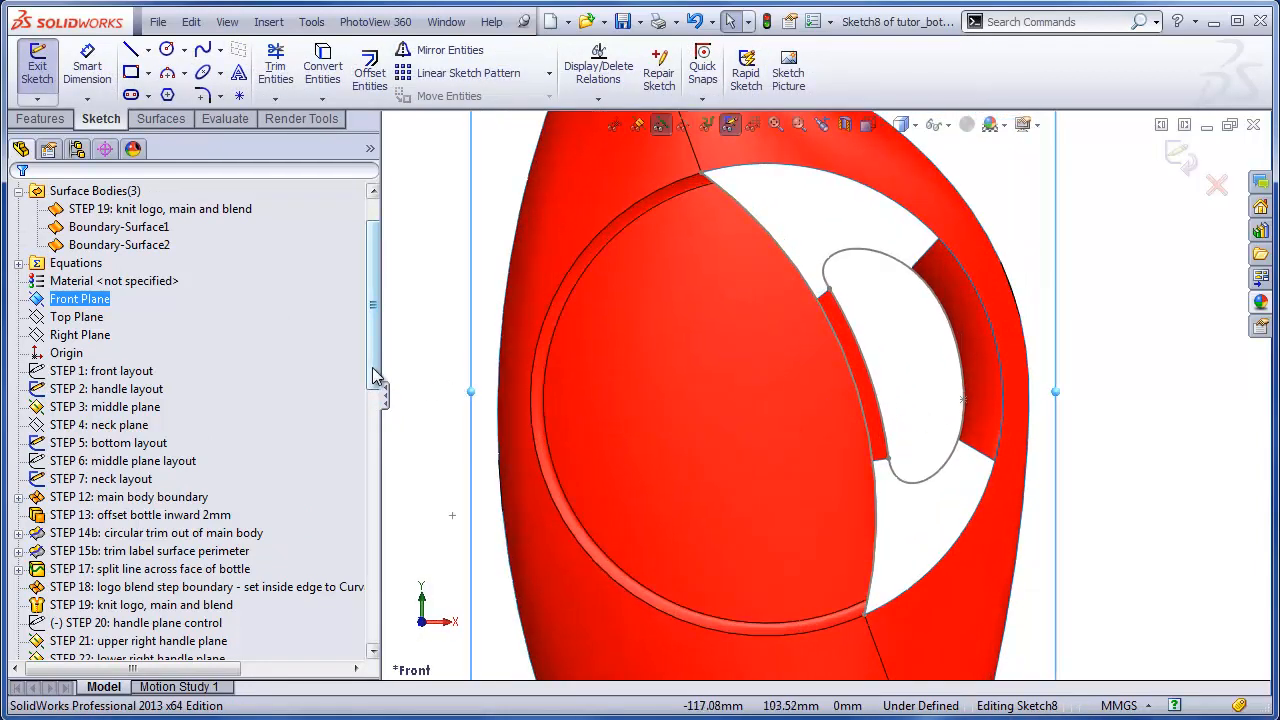
Step: Show the STEP 20 handle plane control sketch
drag(372, 367, 364, 447)
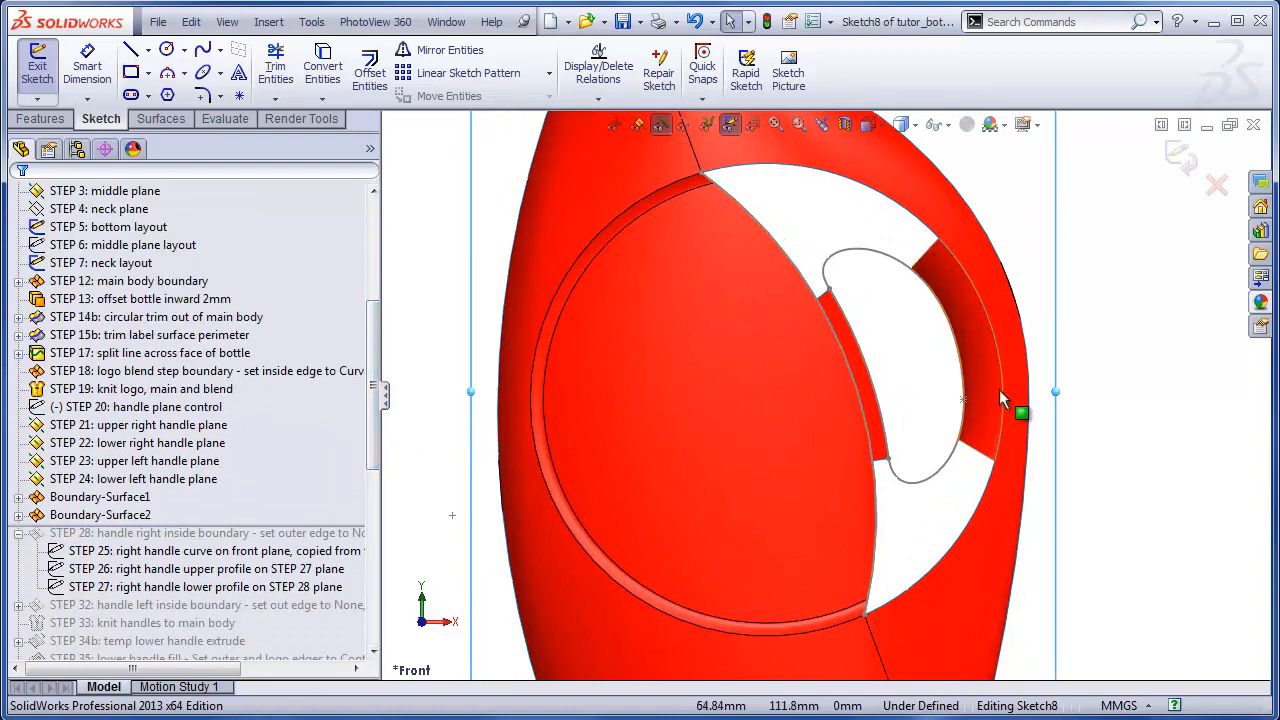
click(199, 408)
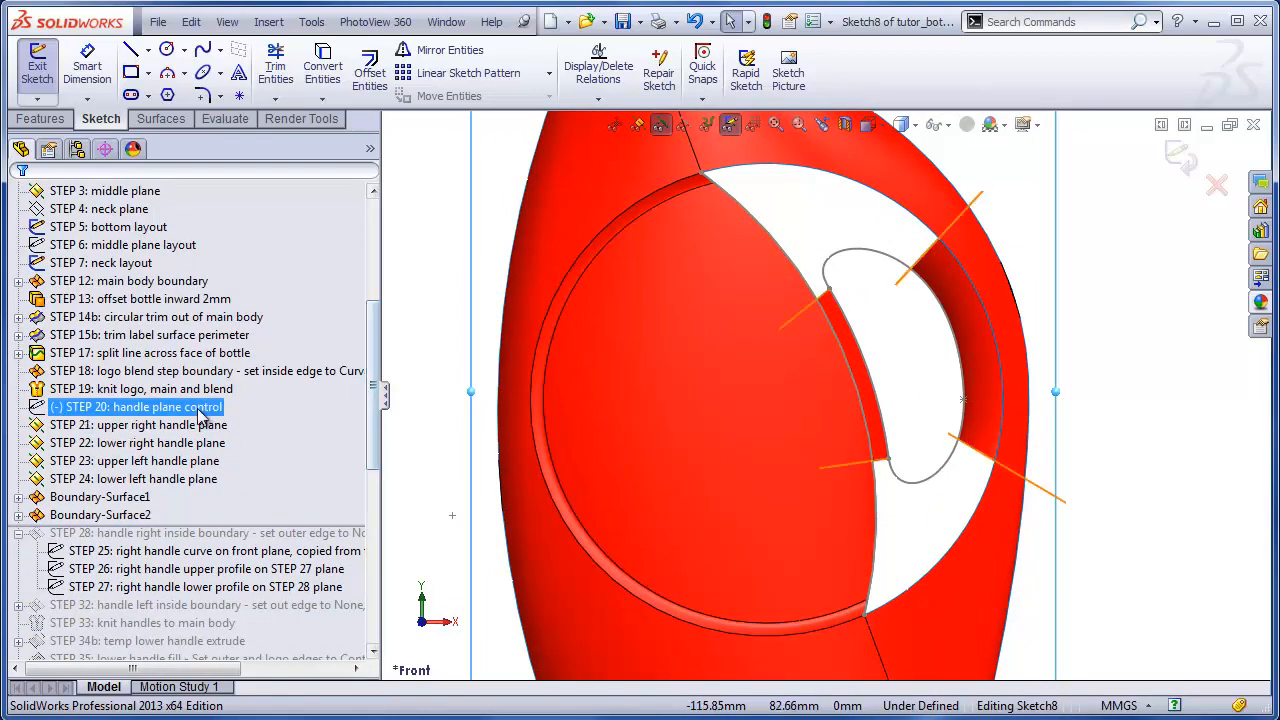
right_click(201, 414)
click(207, 376)
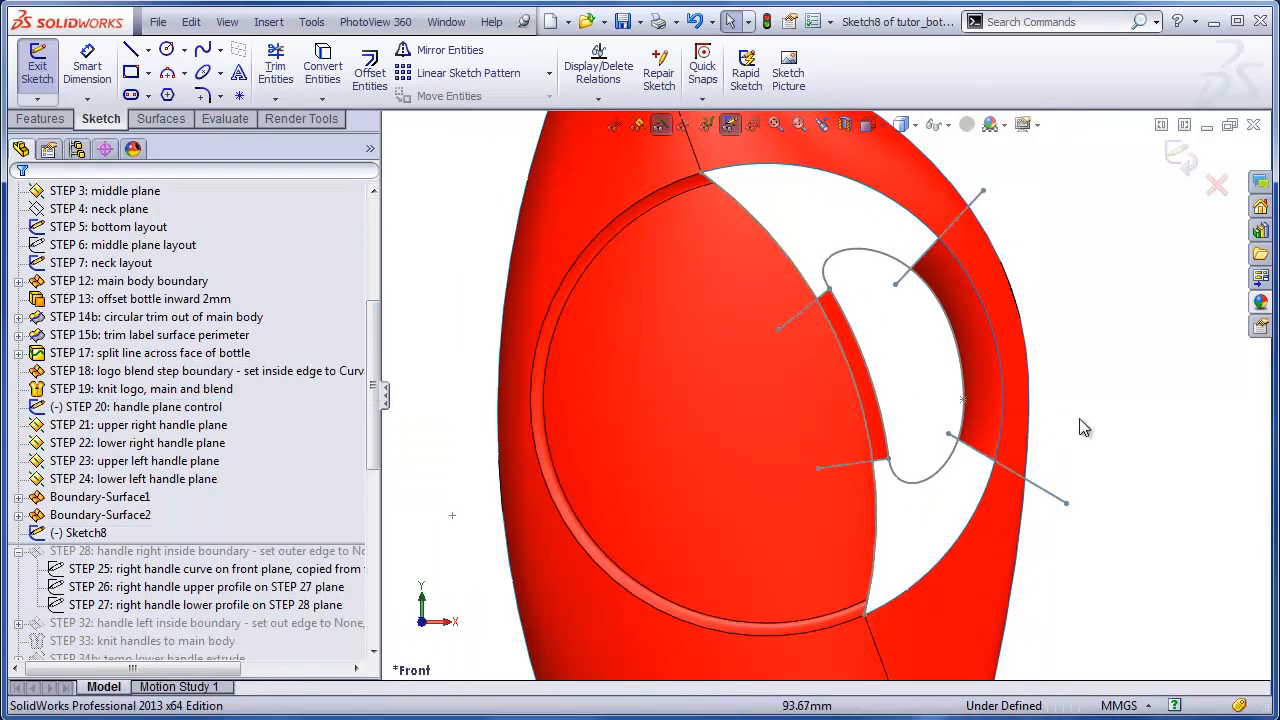
Step: Convert the handle layout's loop curve and the lower right handle plane control line into the current sketch
click(929, 477)
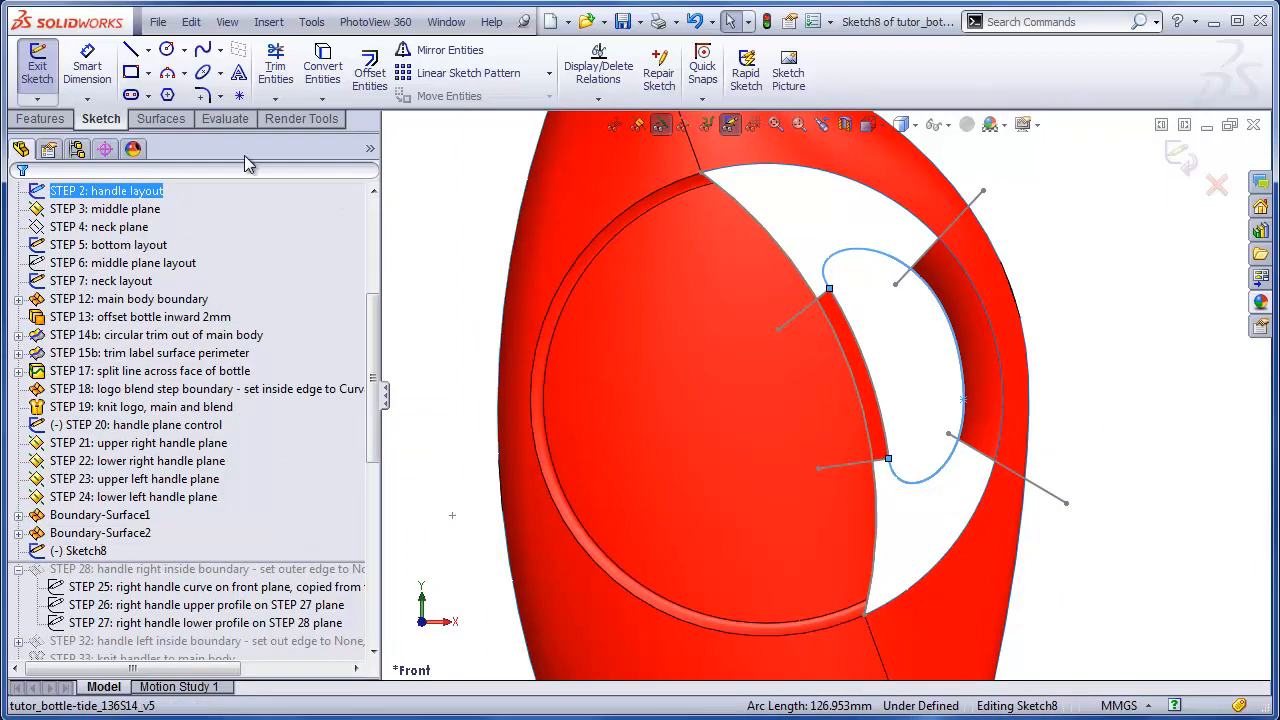
click(322, 66)
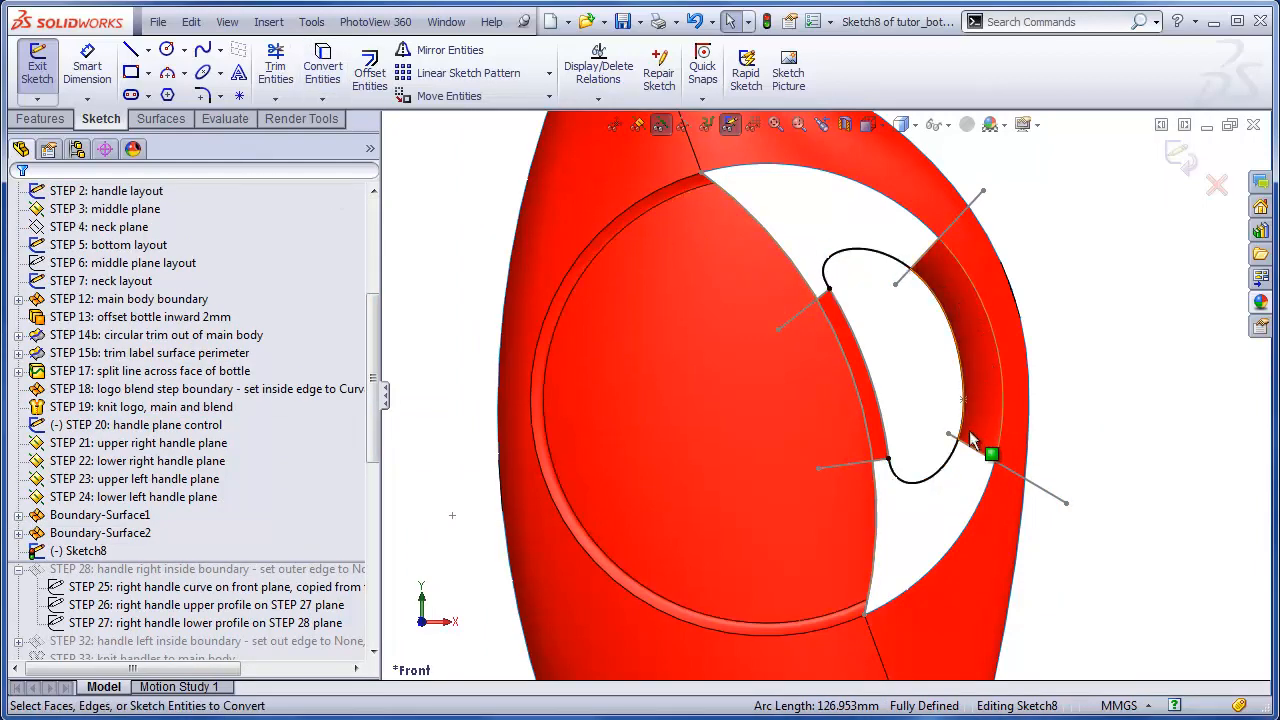
scroll(942, 459, down, 3)
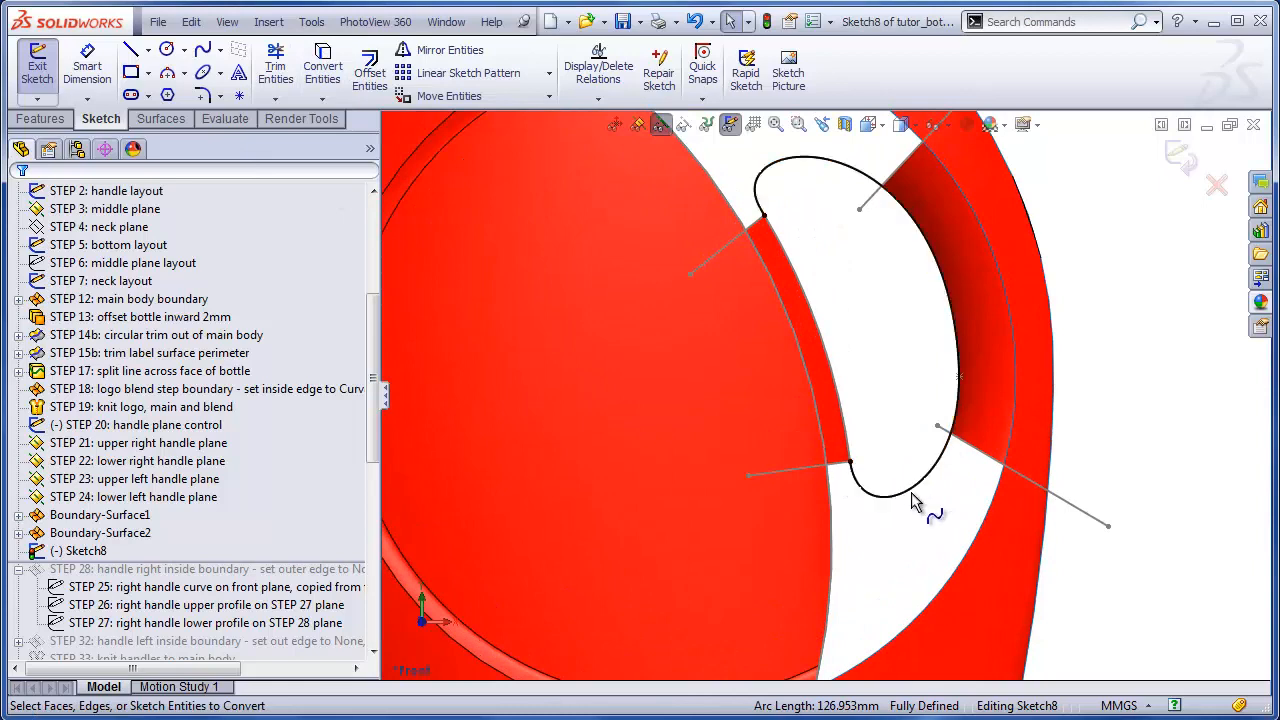
click(1088, 518)
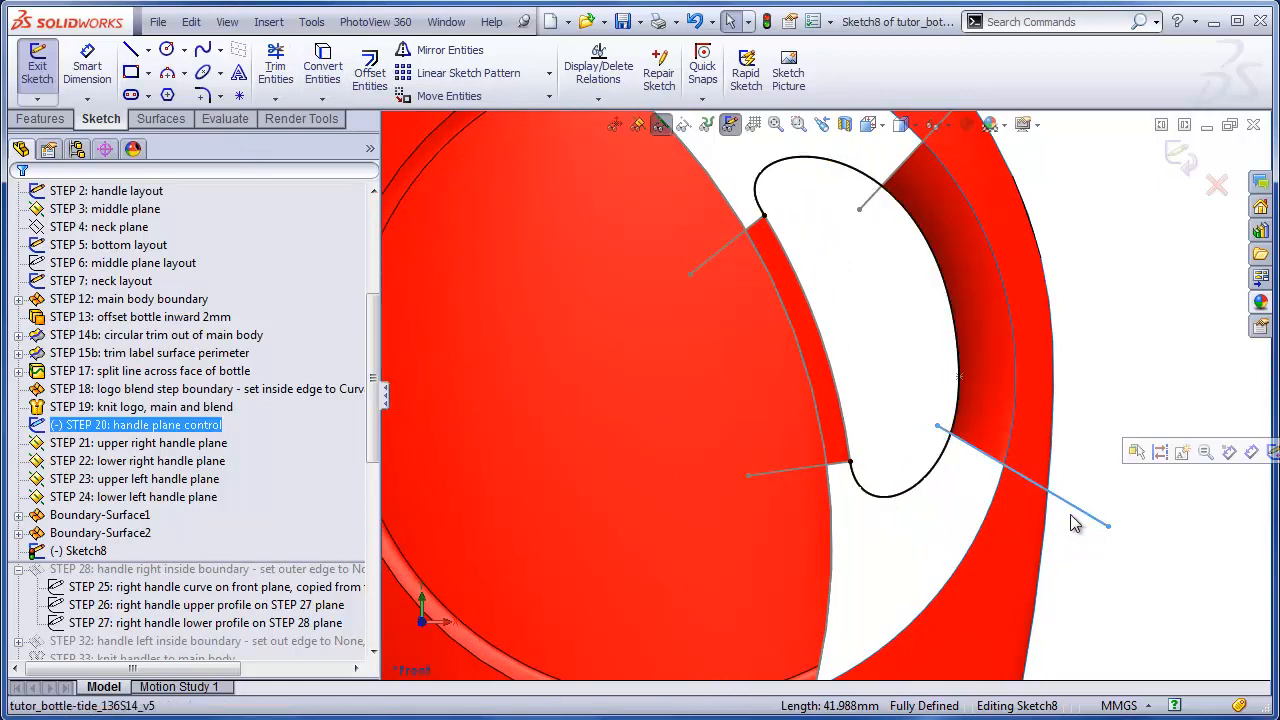
click(324, 70)
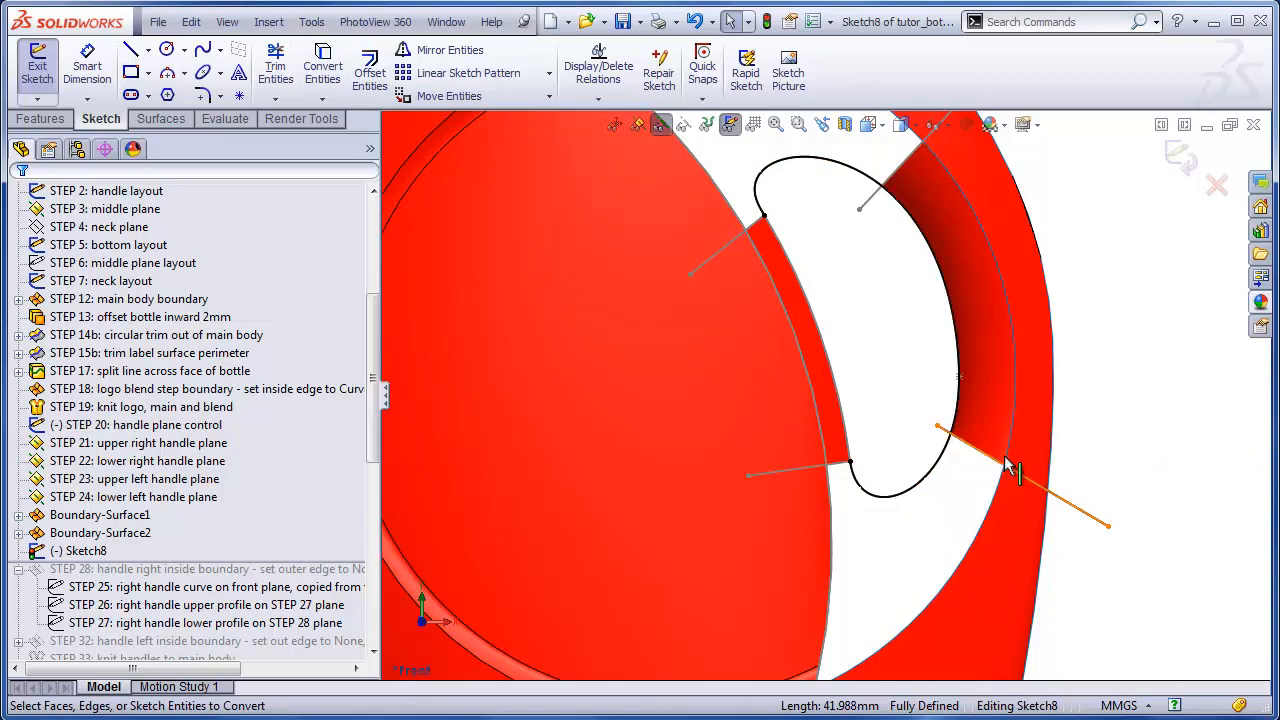
Step: Make the converted line construction geometry and trim the loop curve to its lower arc between the left endpoint and that line
click(1093, 522)
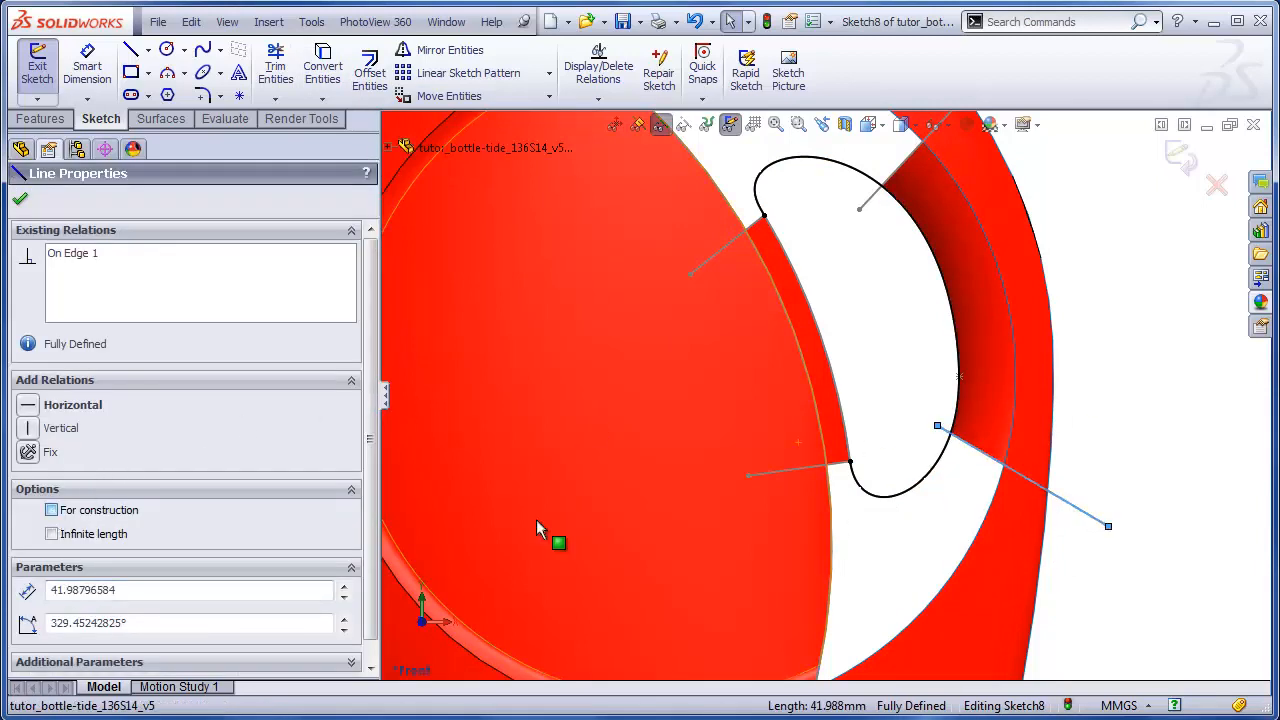
click(1116, 458)
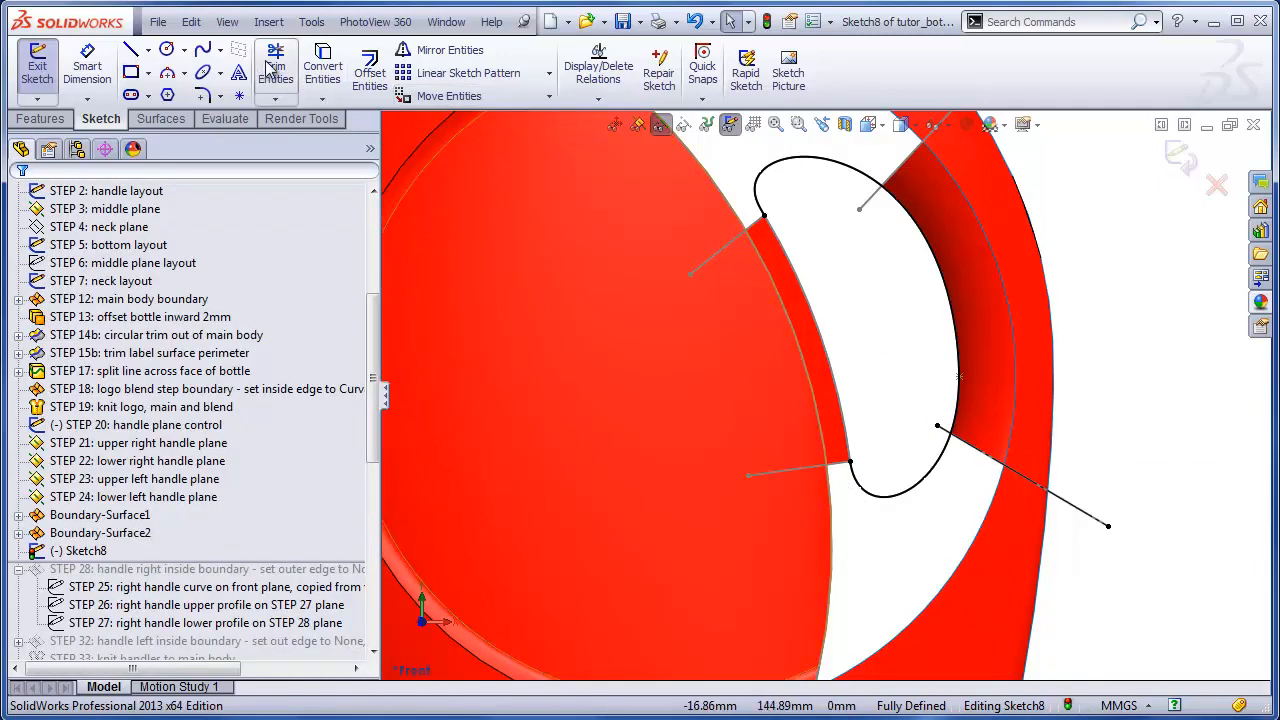
click(275, 68)
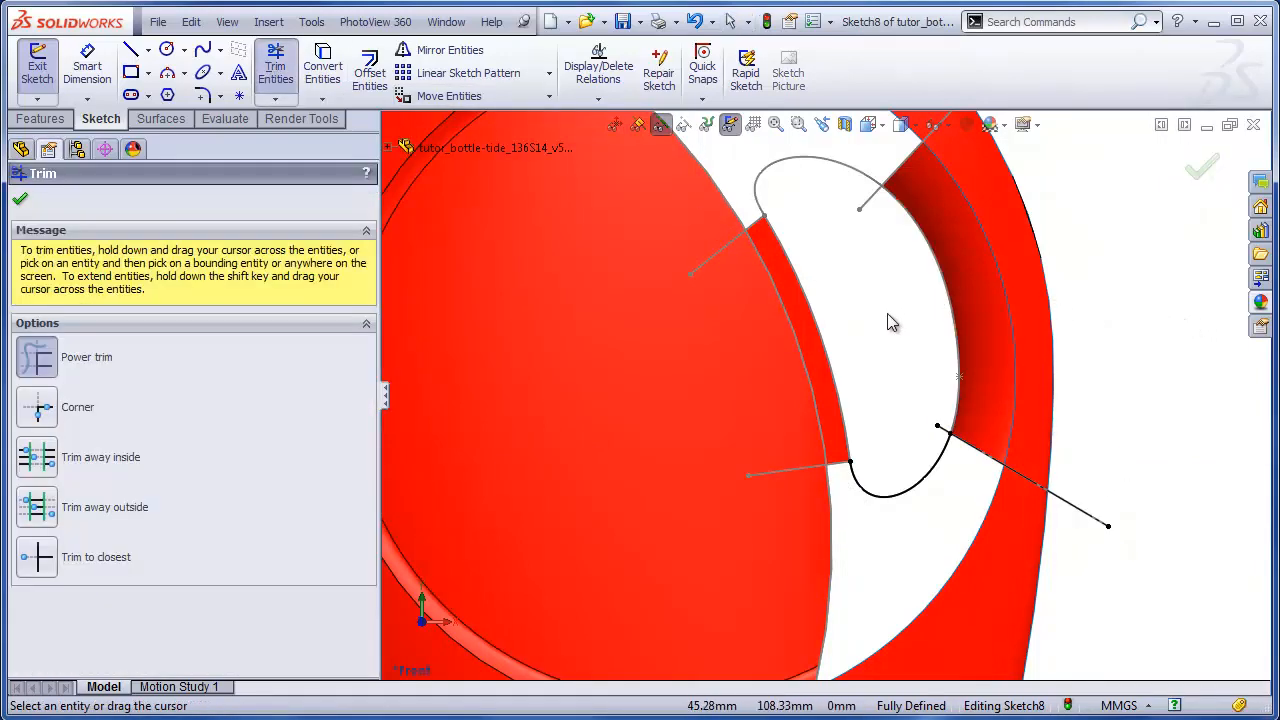
key(Escape)
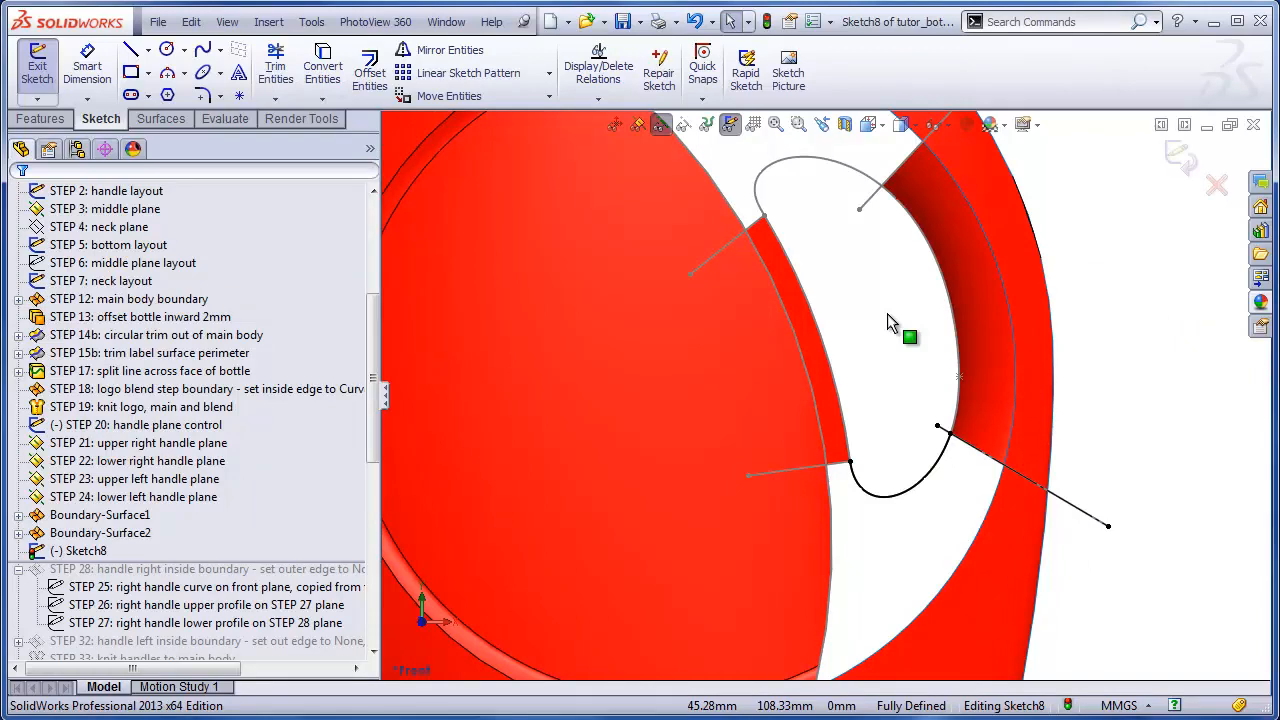
Step: Extrude the lower arc as a 10 mm blind surface in the reversed direction, and hide all sketches
middle_drag(887, 313, 886, 400)
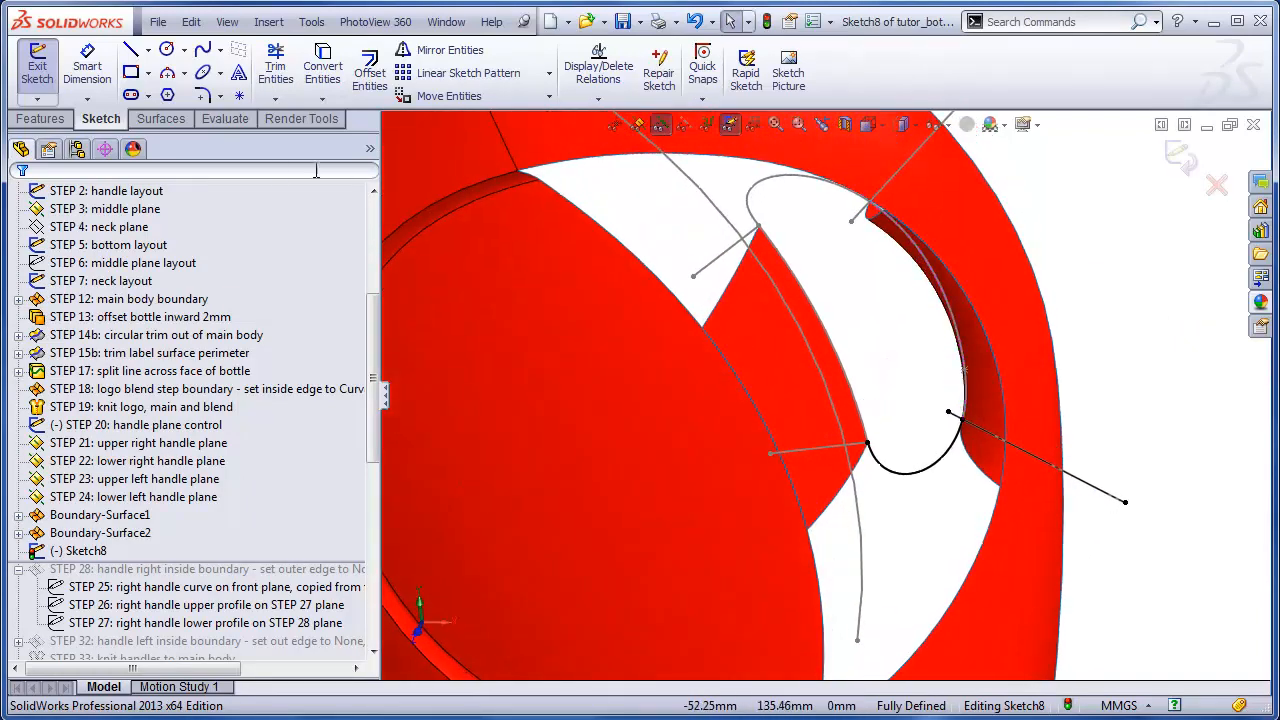
click(163, 120)
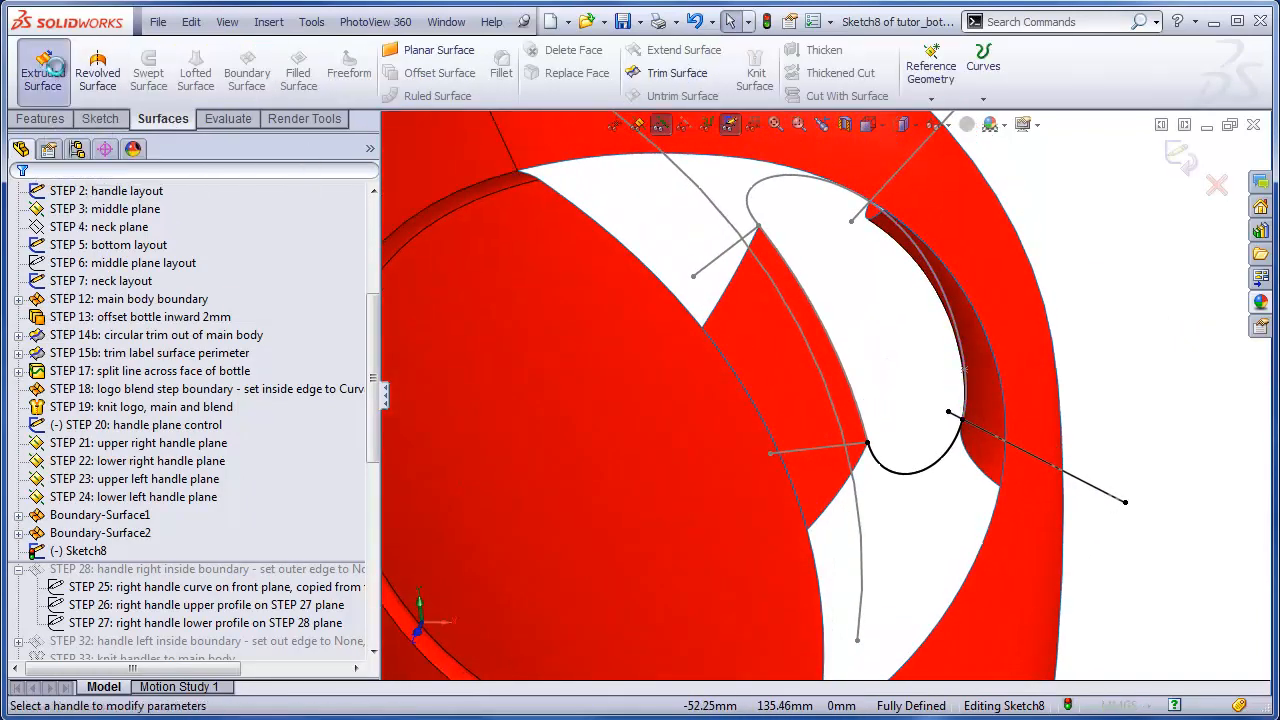
click(43, 70)
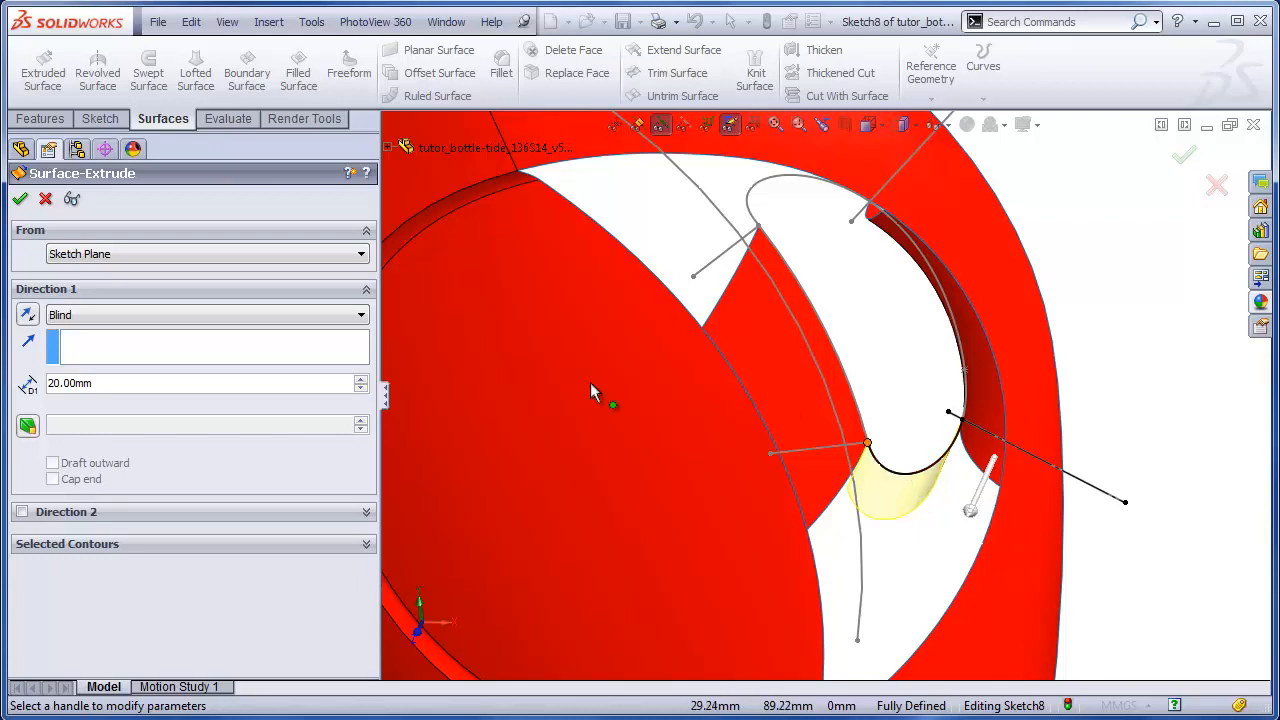
click(26, 316)
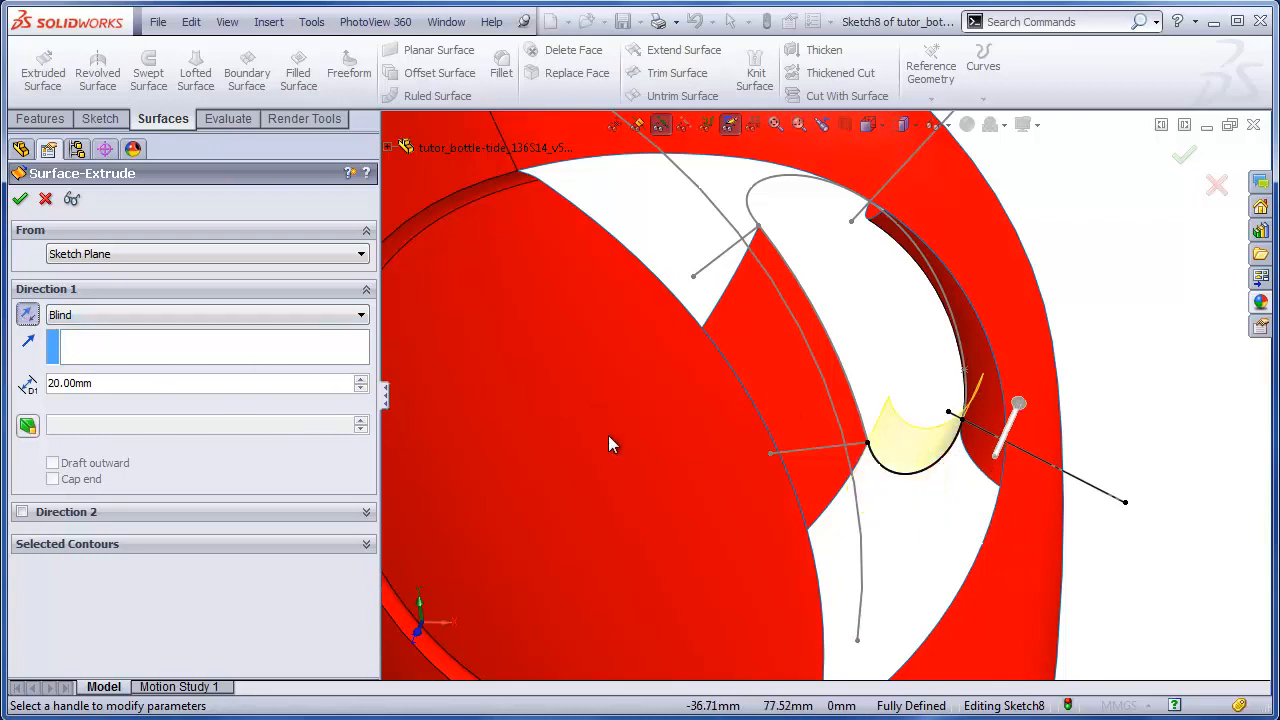
middle_drag(894, 434, 905, 470)
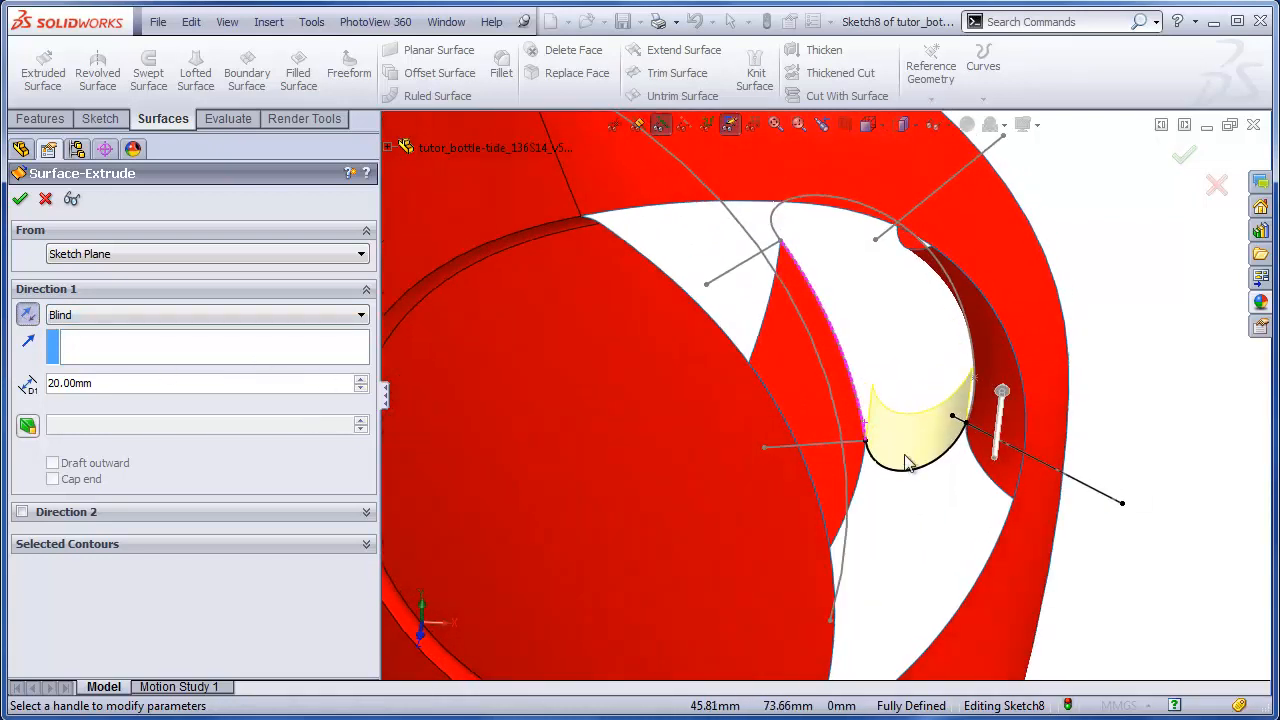
click(361, 388)
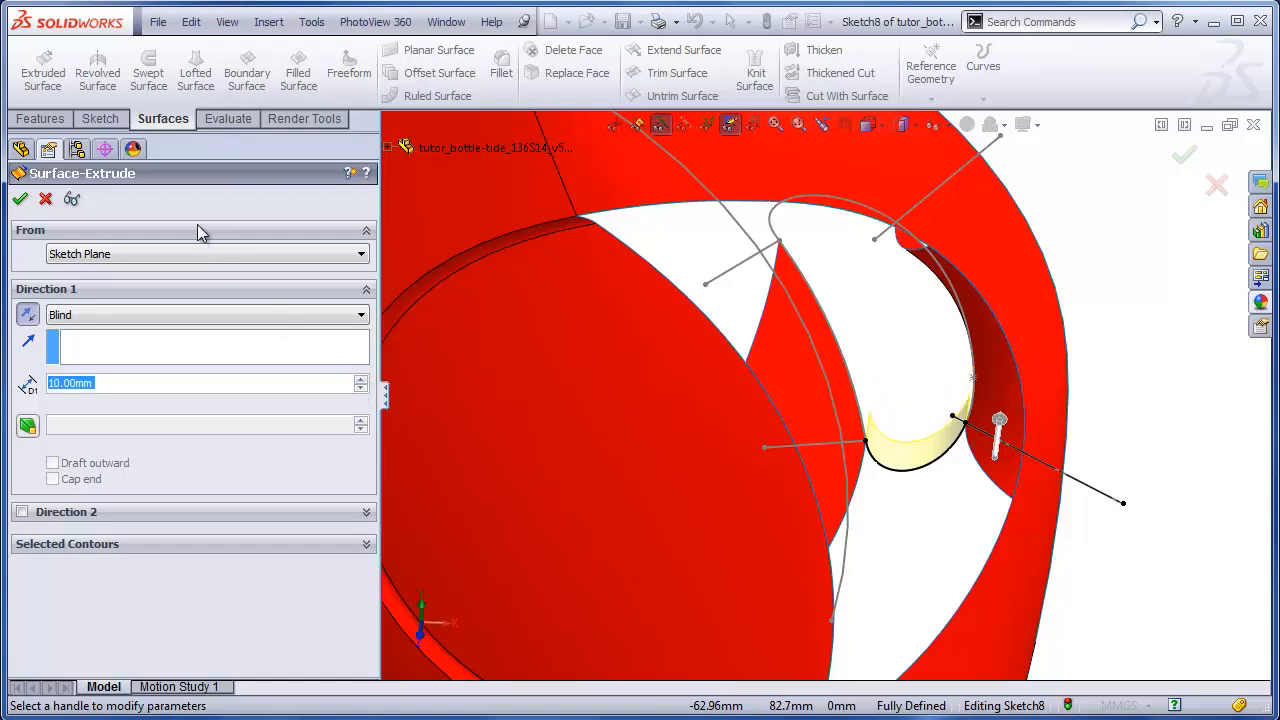
key(Return)
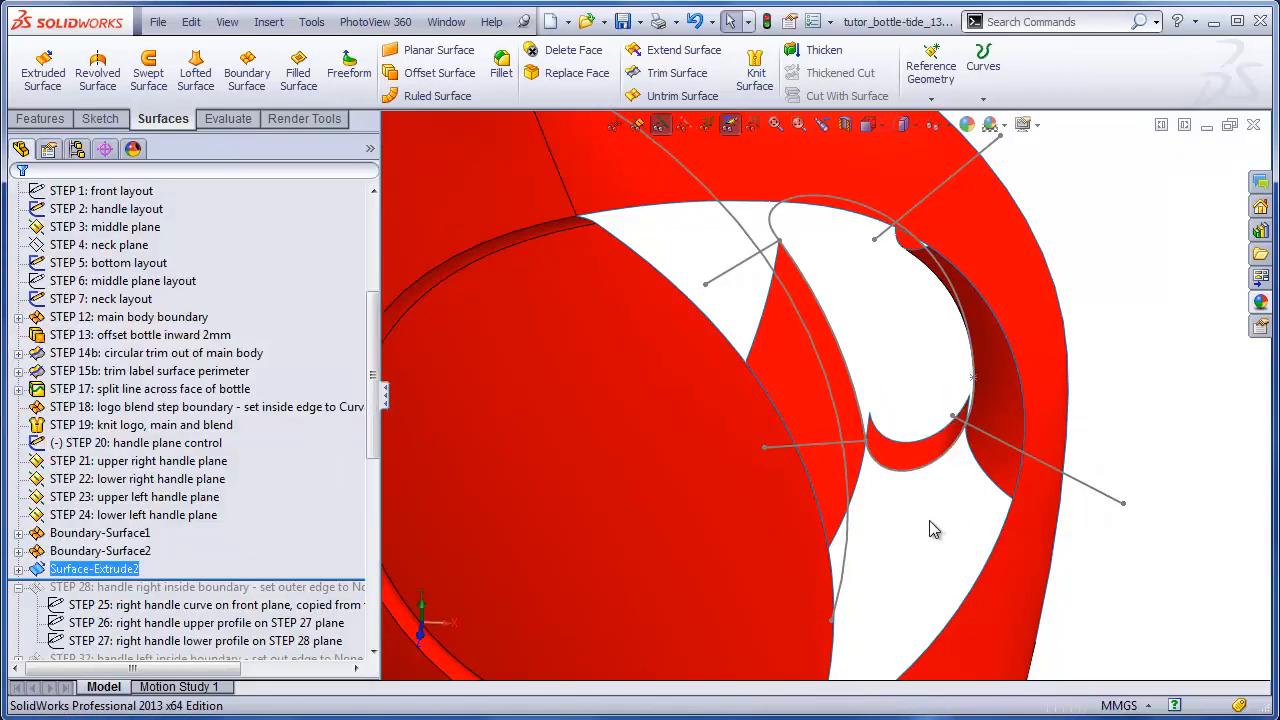
middle_drag(958, 516, 849, 489)
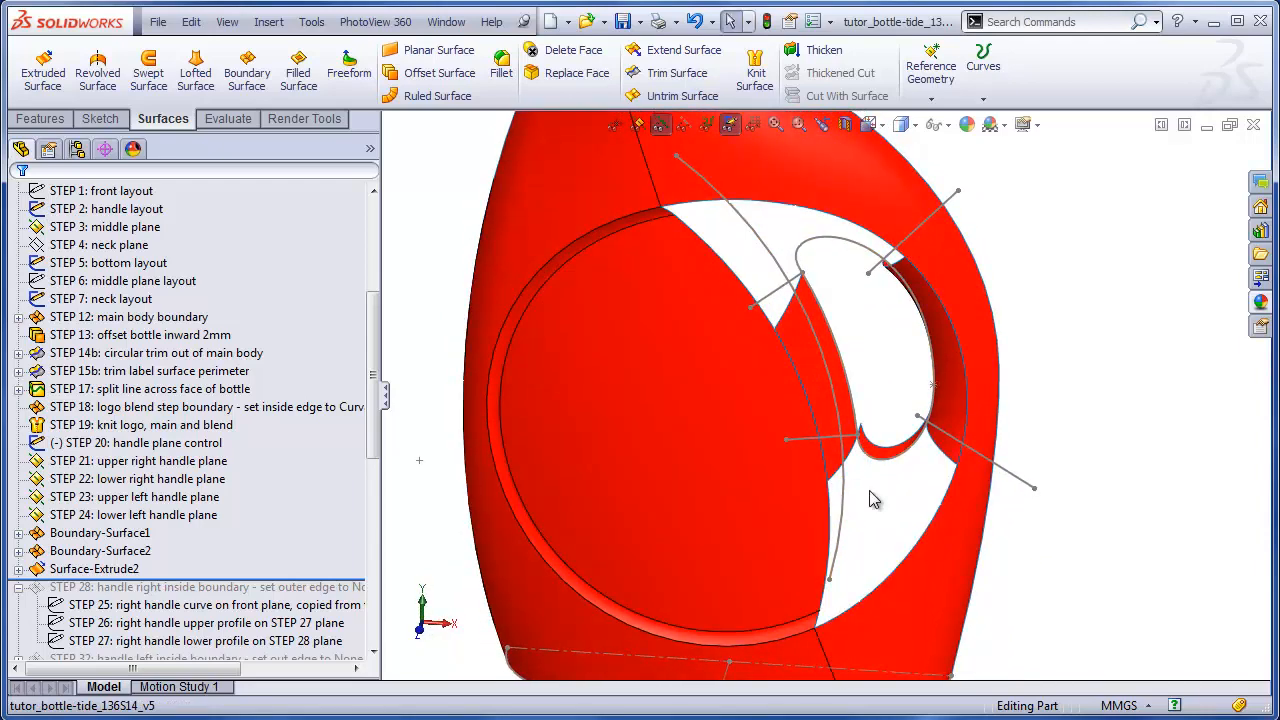
click(731, 128)
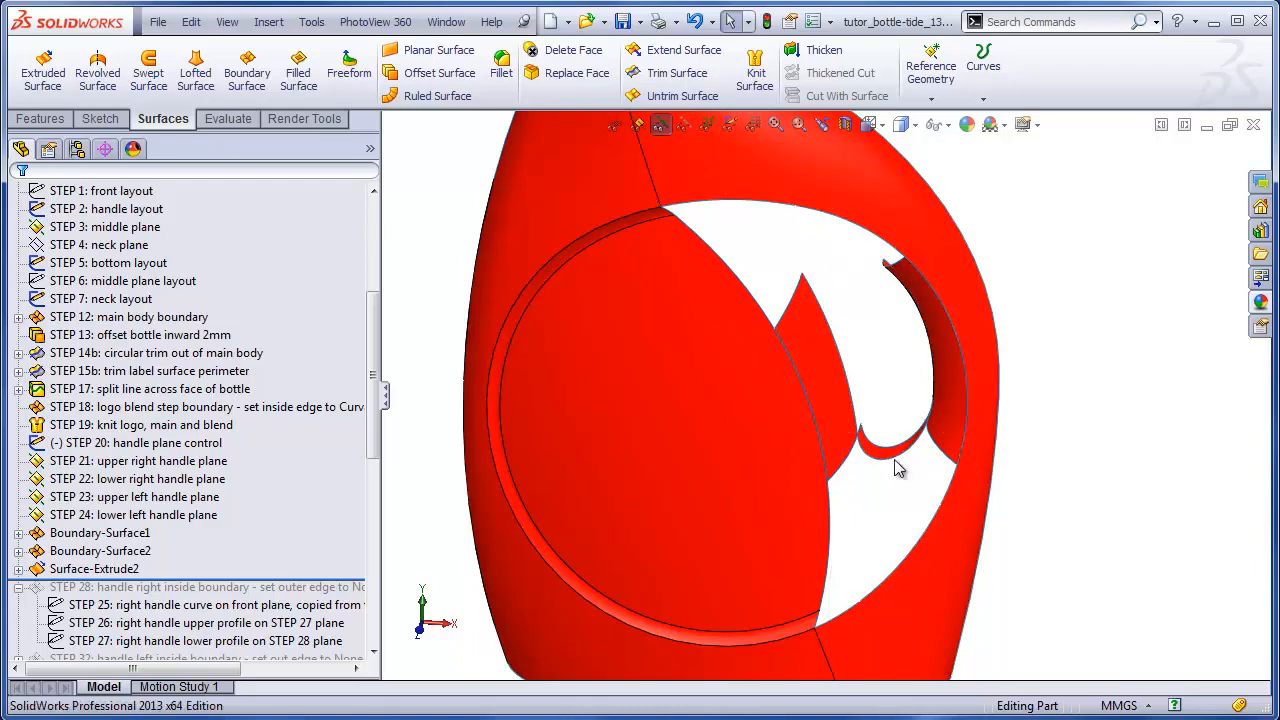
click(298, 80)
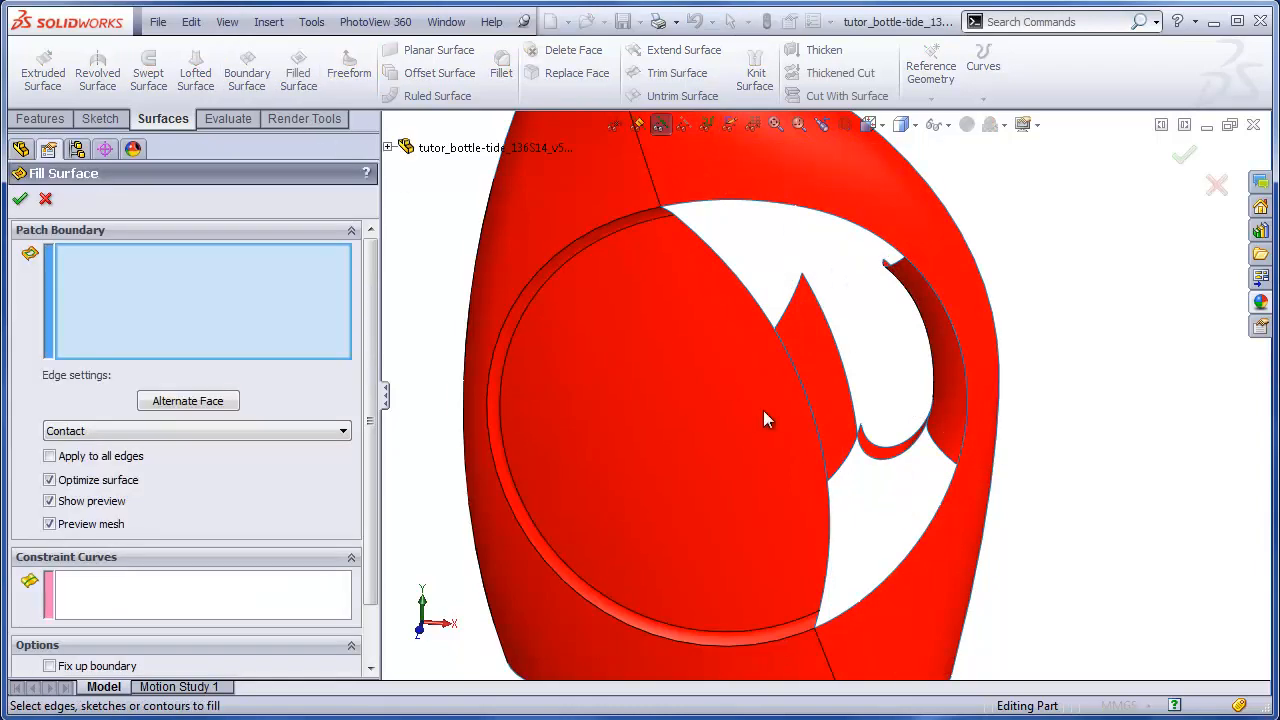
scroll(898, 510, down, 2)
click(942, 428)
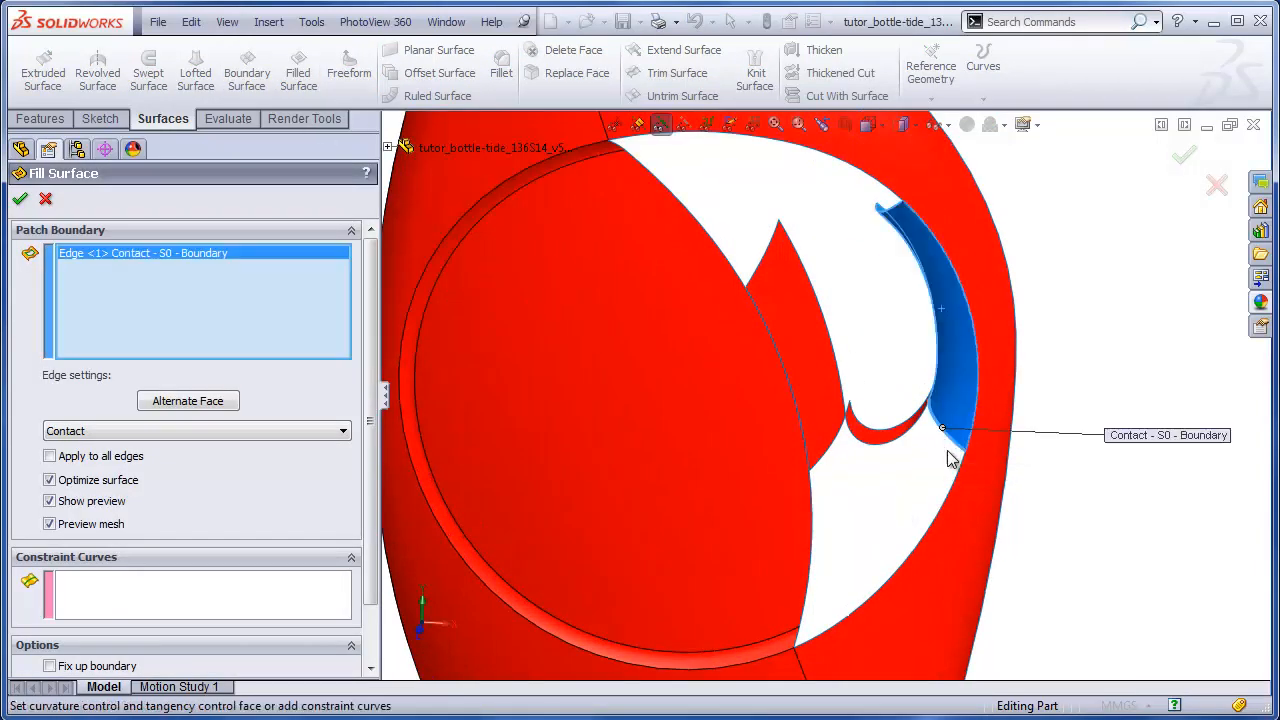
click(960, 484)
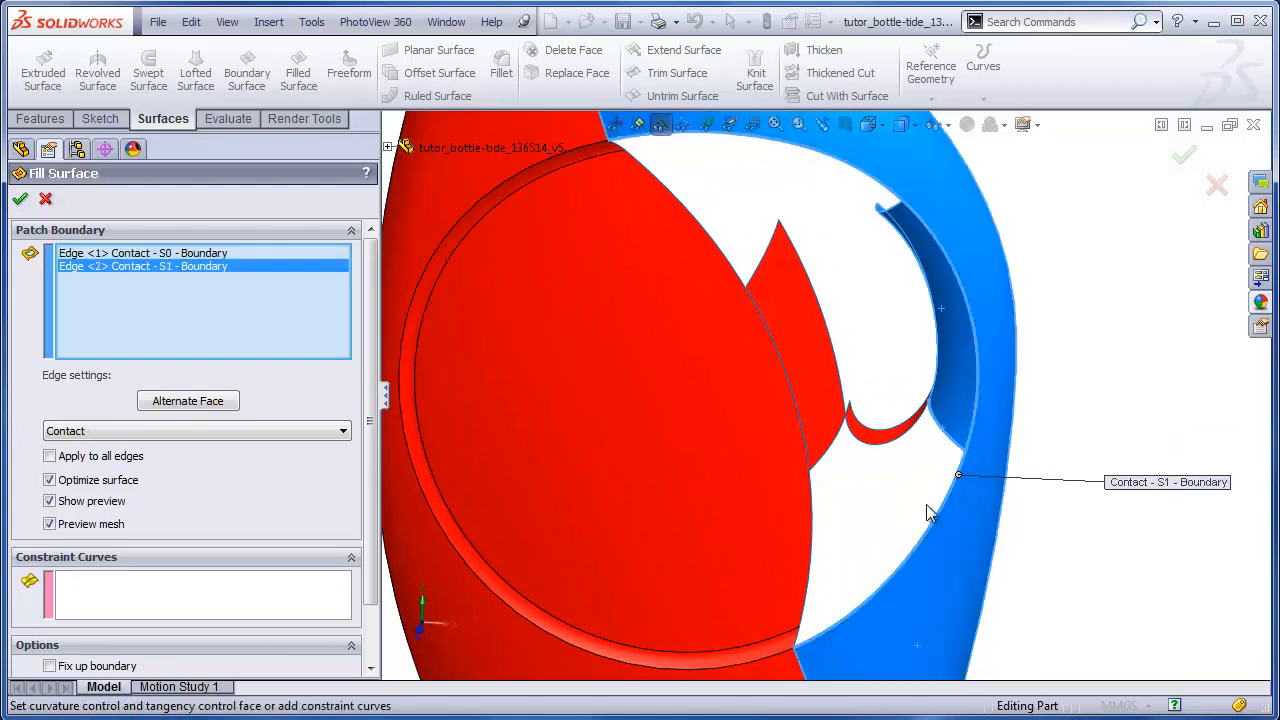
click(800, 645)
click(820, 543)
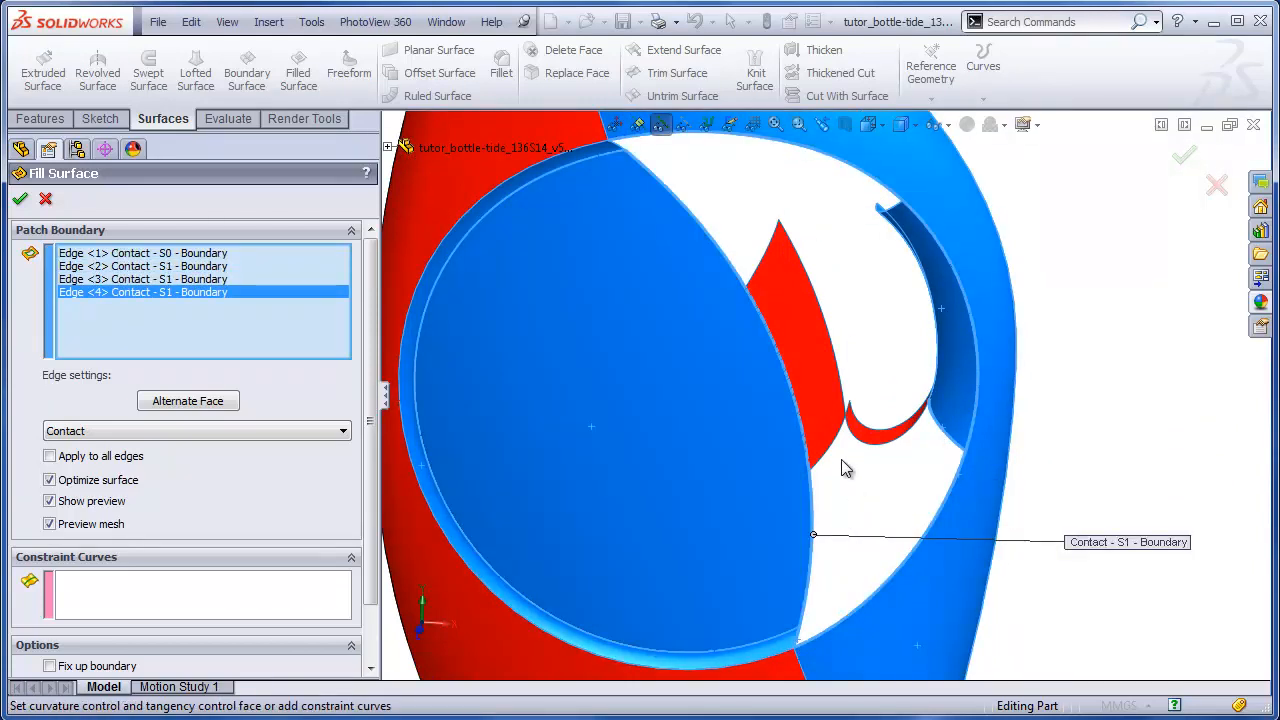
click(840, 459)
click(900, 440)
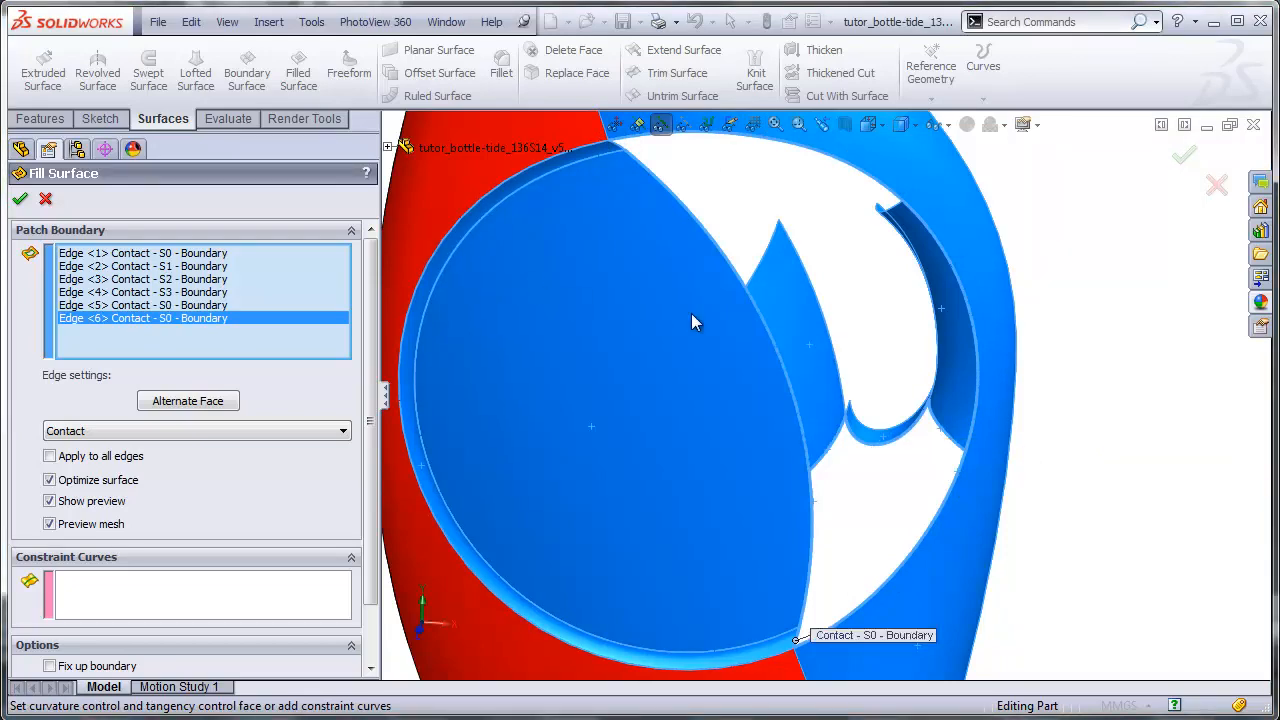
click(45, 198)
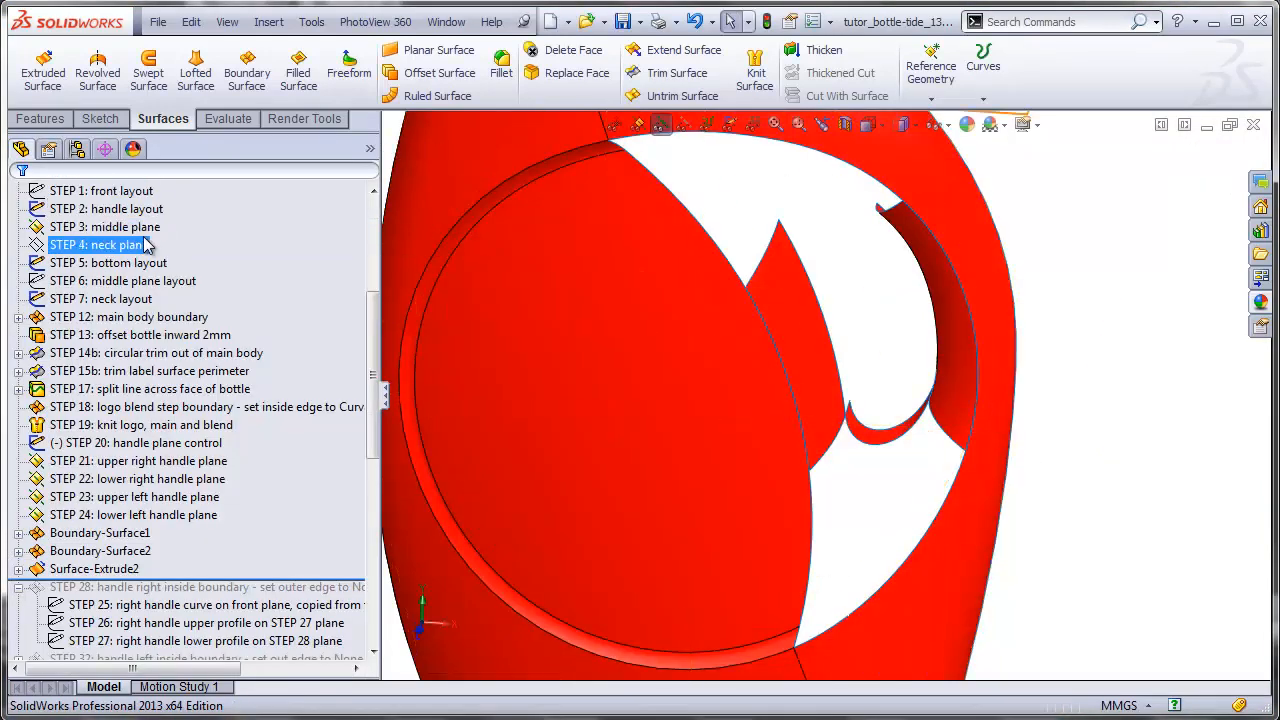
Step: Roll the model history back to just before the temporary lower handle surface extrude
click(868, 518)
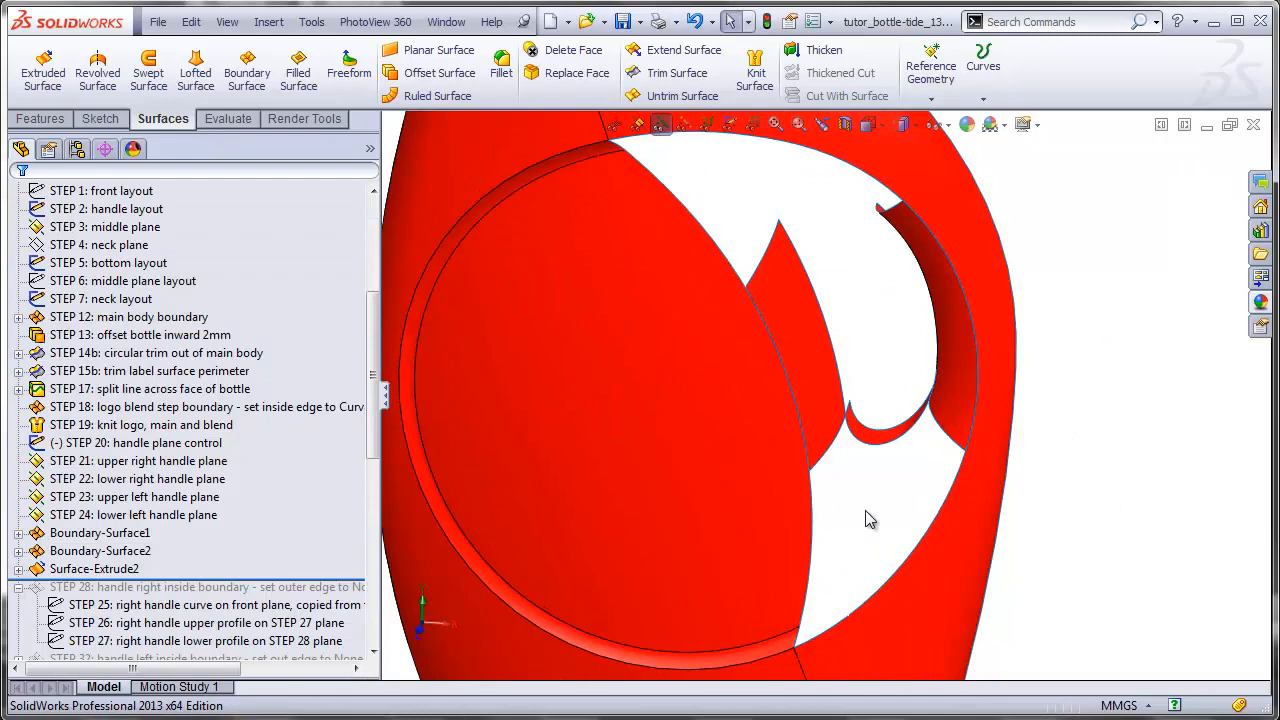
click(877, 445)
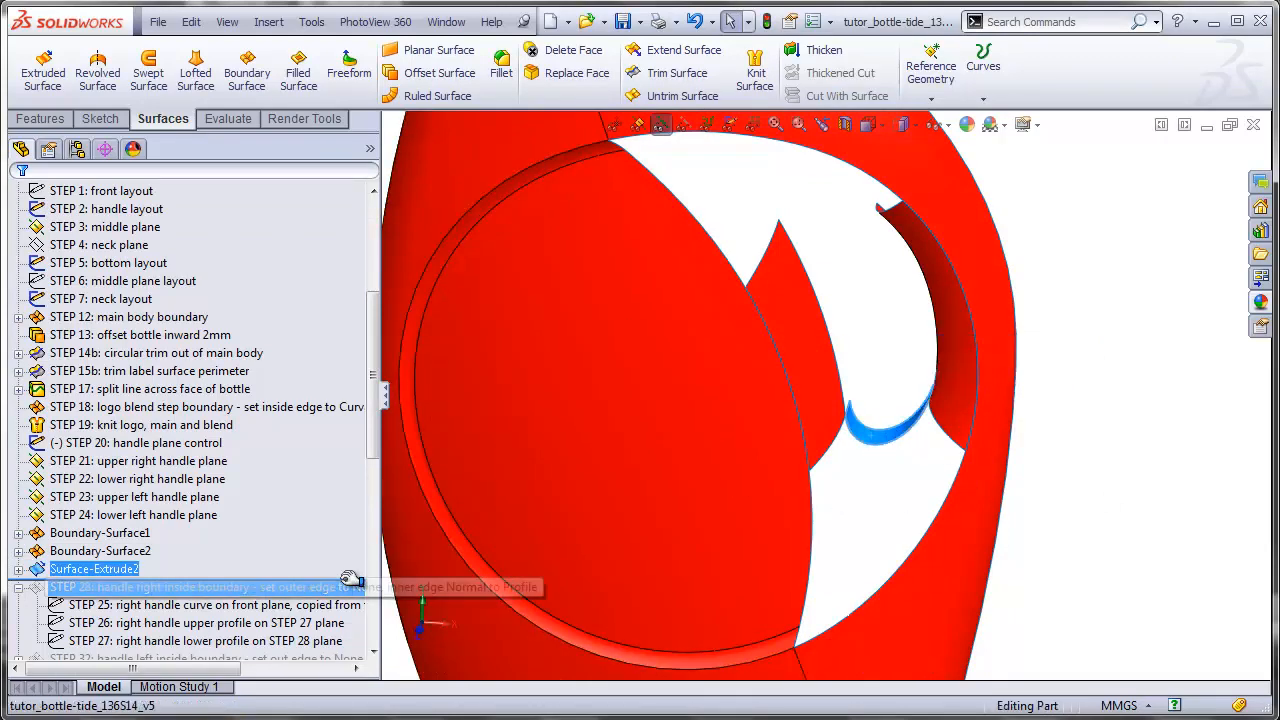
drag(344, 580, 348, 561)
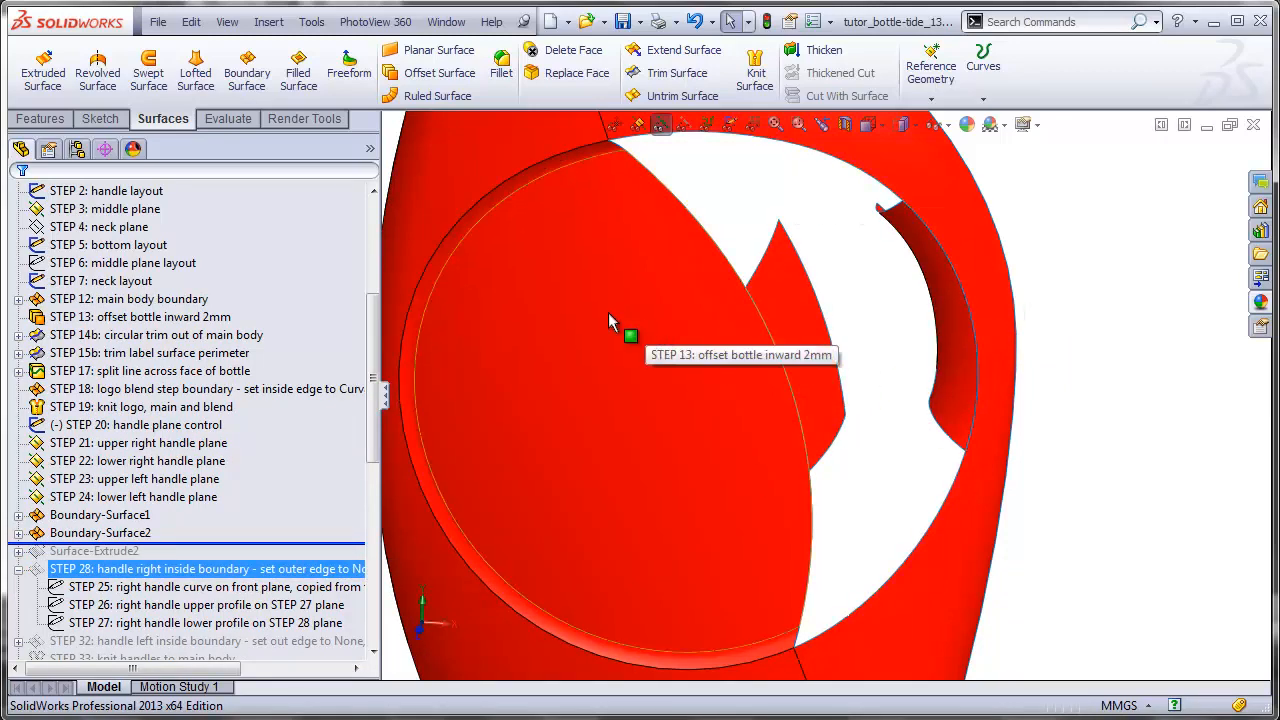
Step: Knit the right and left inside handle boundary surfaces to the STEP 19 main body surface
click(753, 202)
click(756, 68)
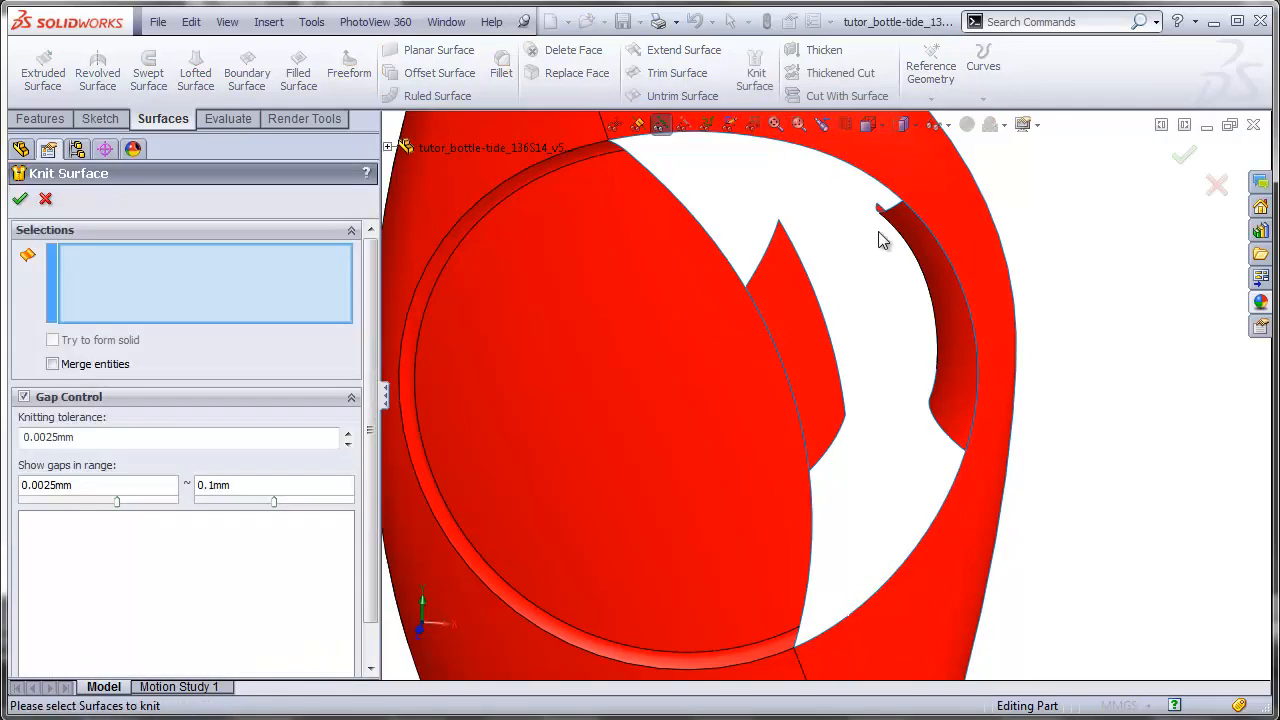
click(943, 271)
click(818, 320)
click(680, 355)
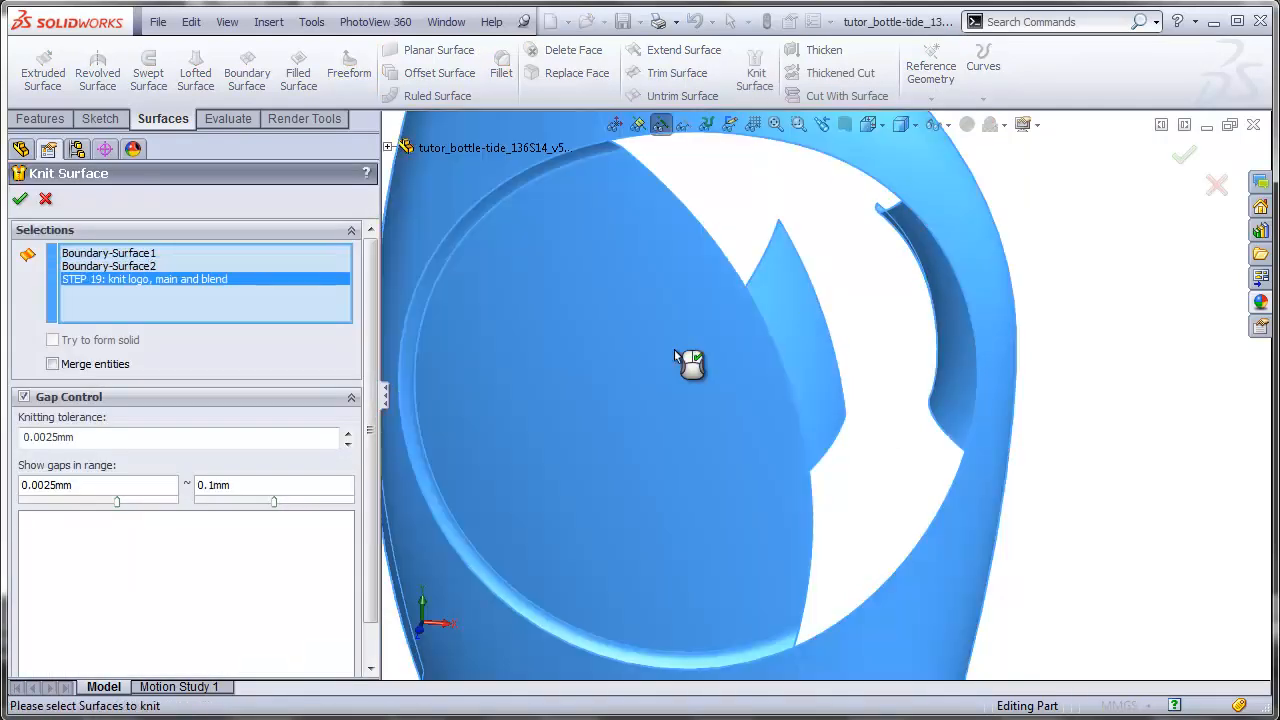
click(23, 197)
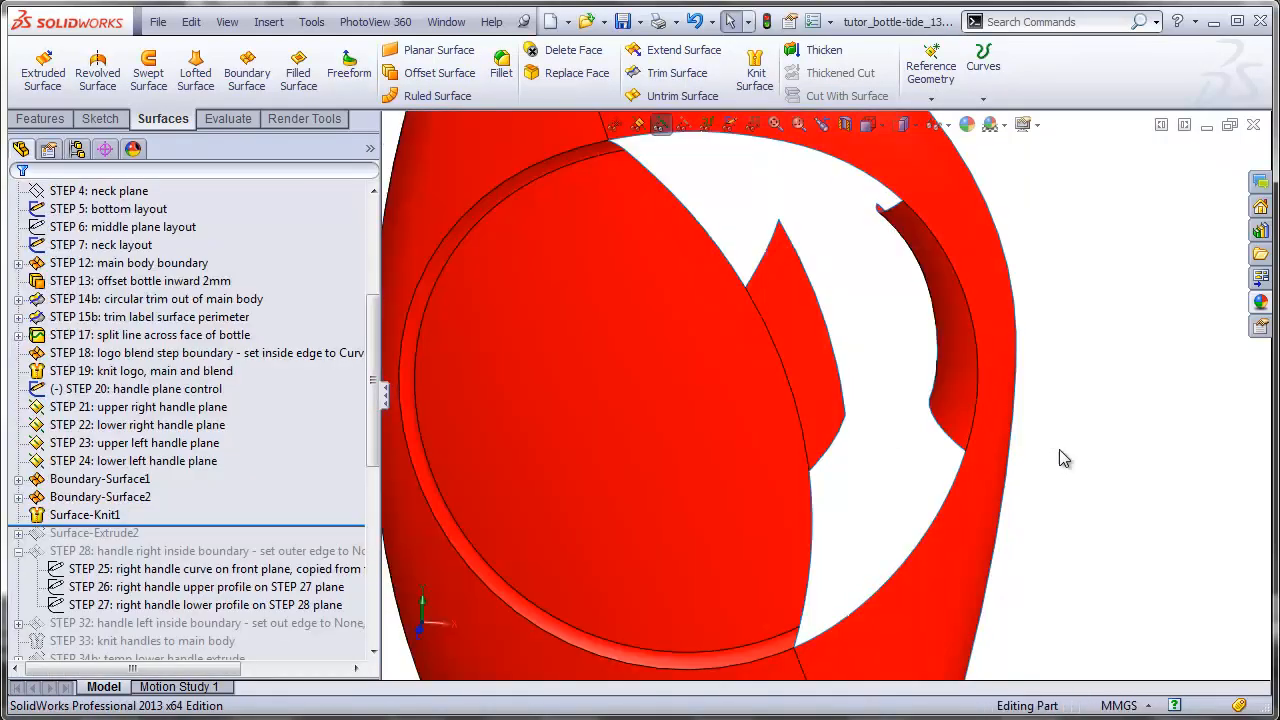
Step: Check the knitted body's edge around the lower handle opening and roll the history forward past the lower handle surface extrude
click(834, 634)
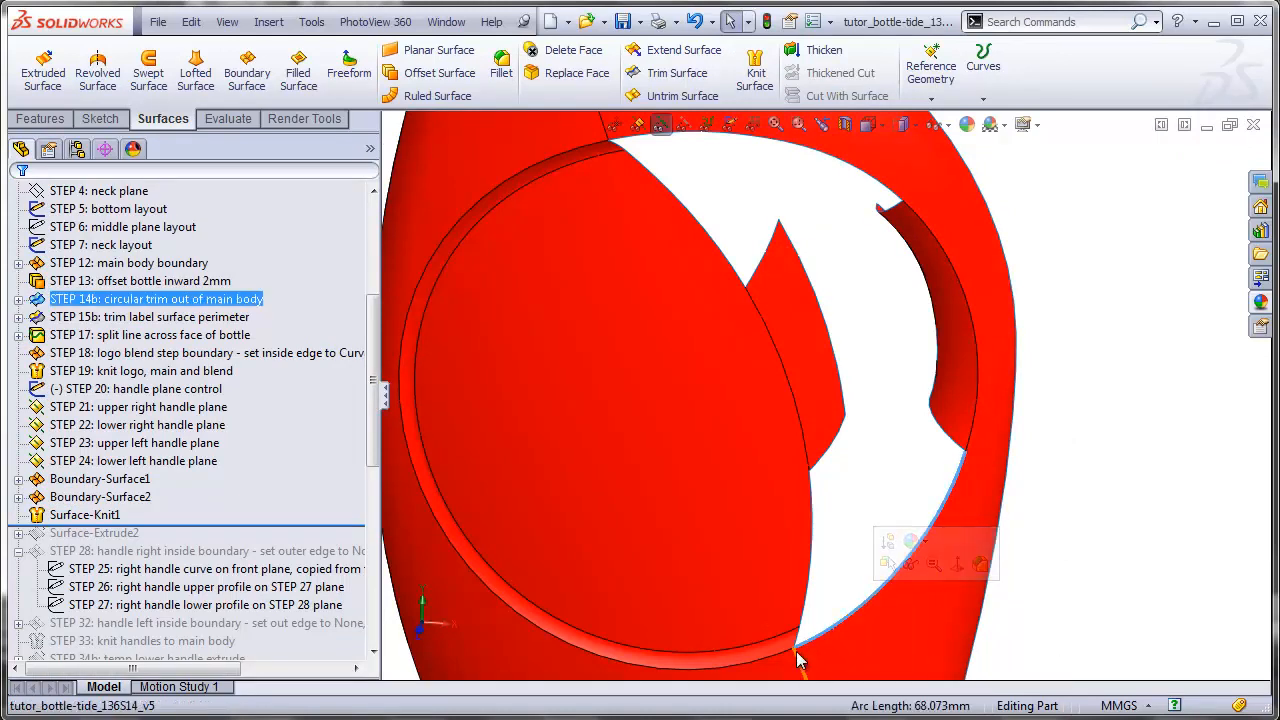
click(931, 458)
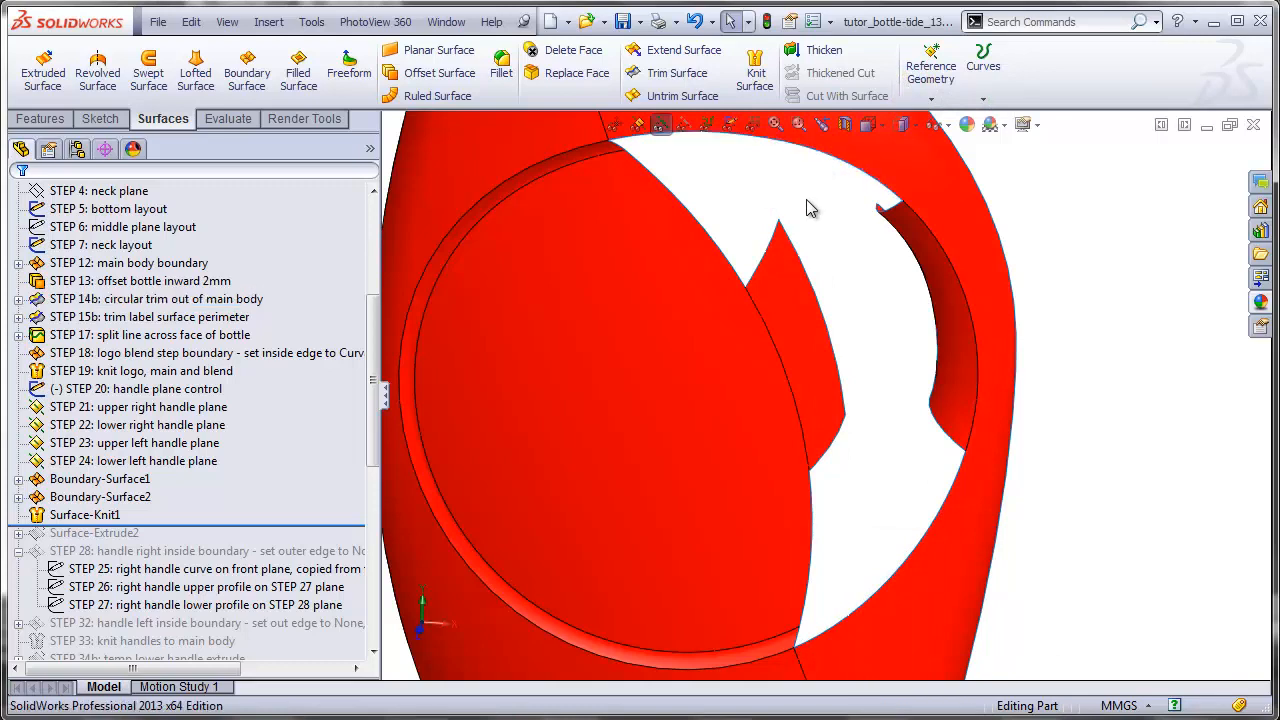
drag(309, 527, 318, 556)
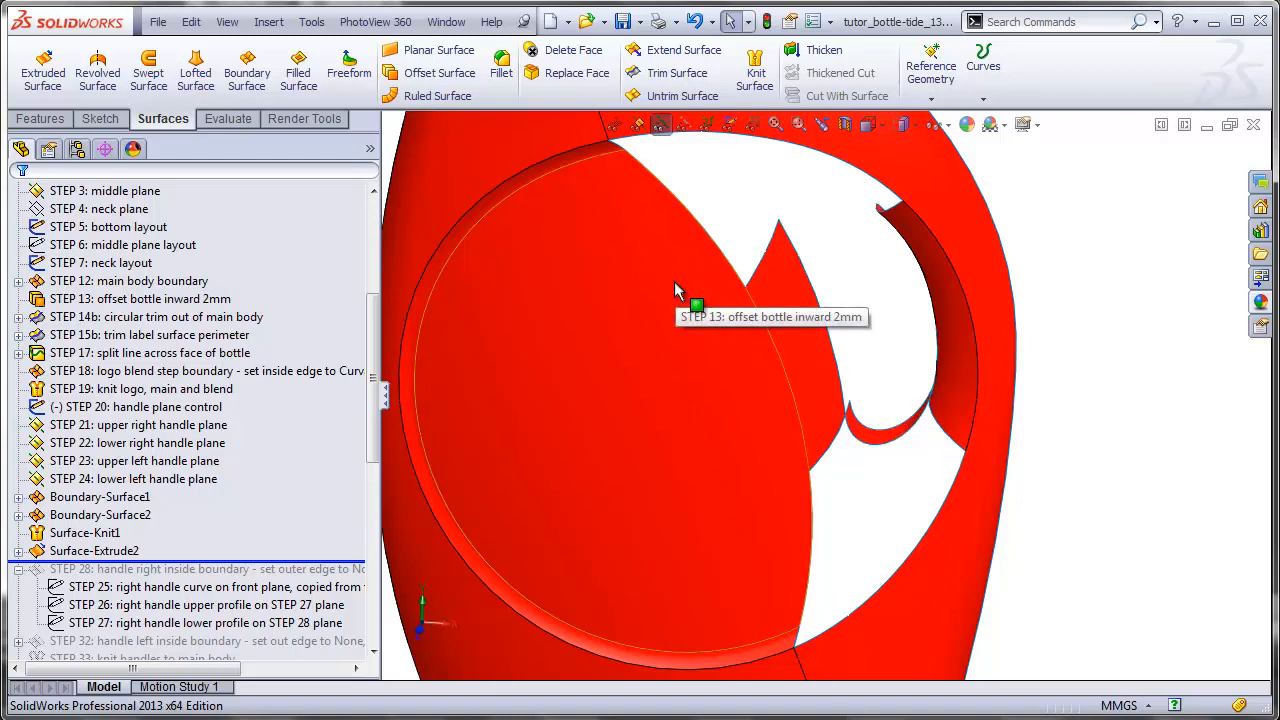
Step: Start a filled surface on the lower handle opening, bounded by the extruded arc, right handle, main body, blend and logo face edges
click(298, 70)
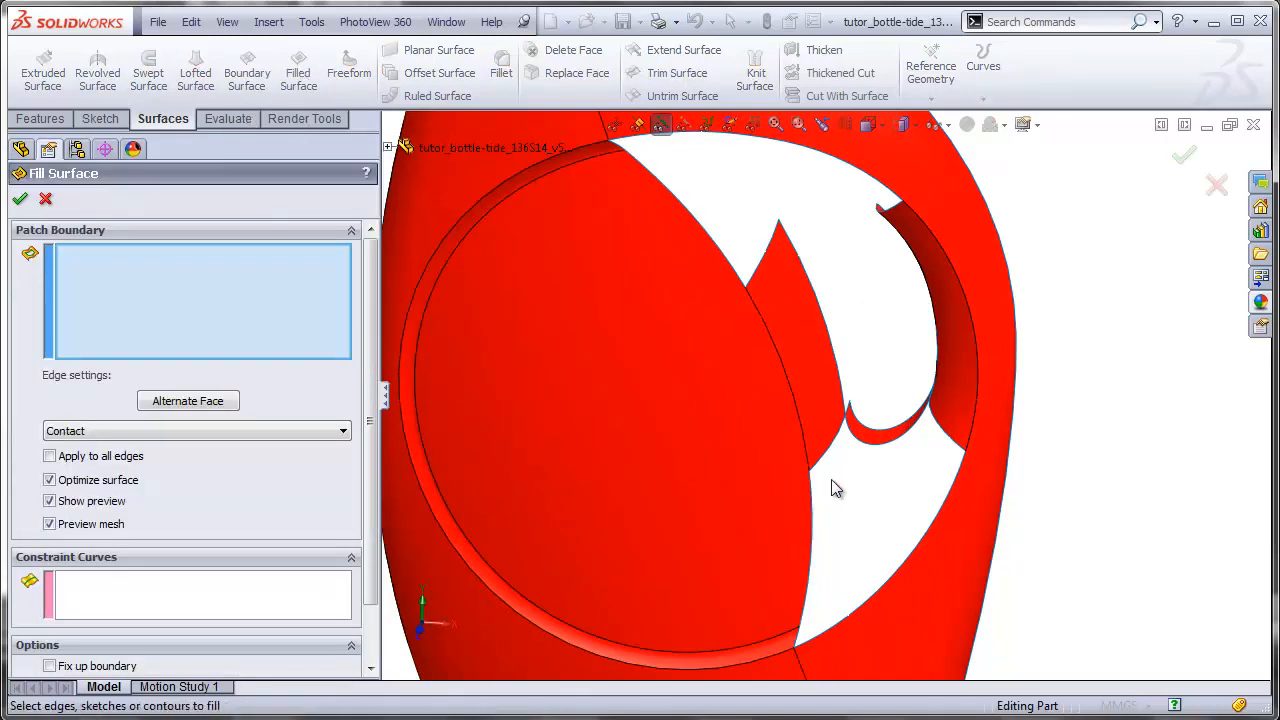
click(884, 455)
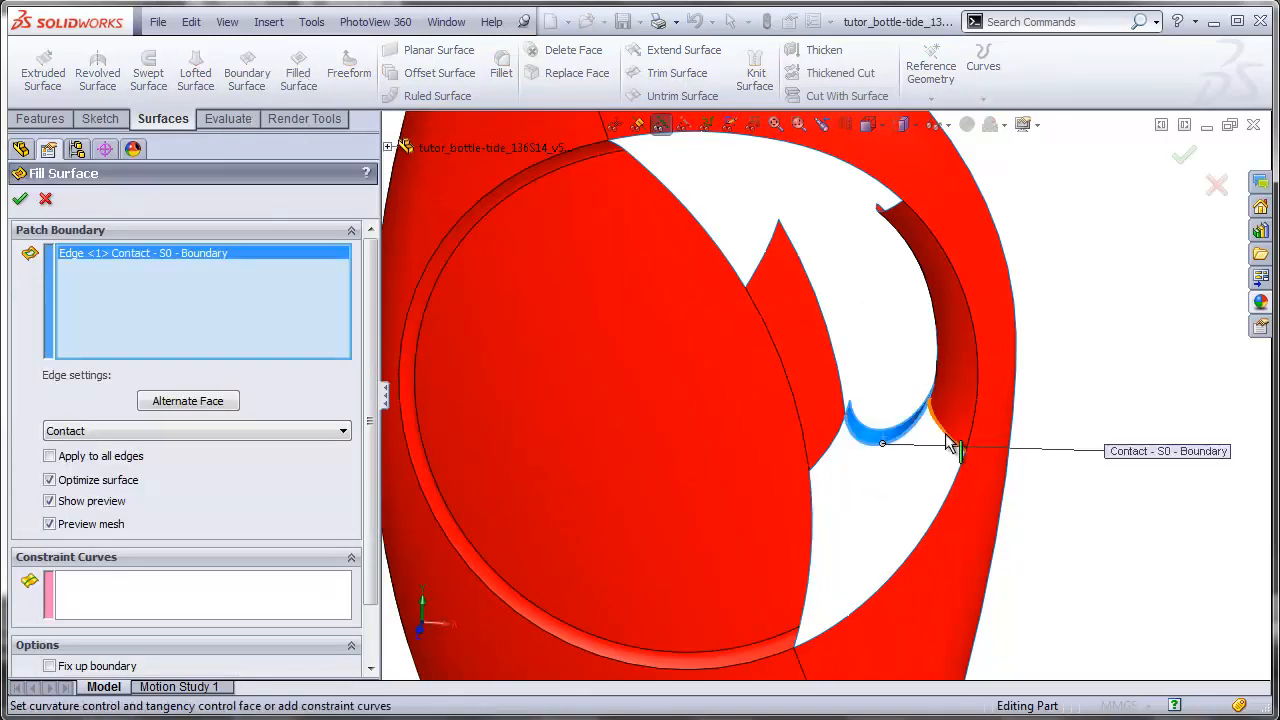
click(948, 447)
click(961, 480)
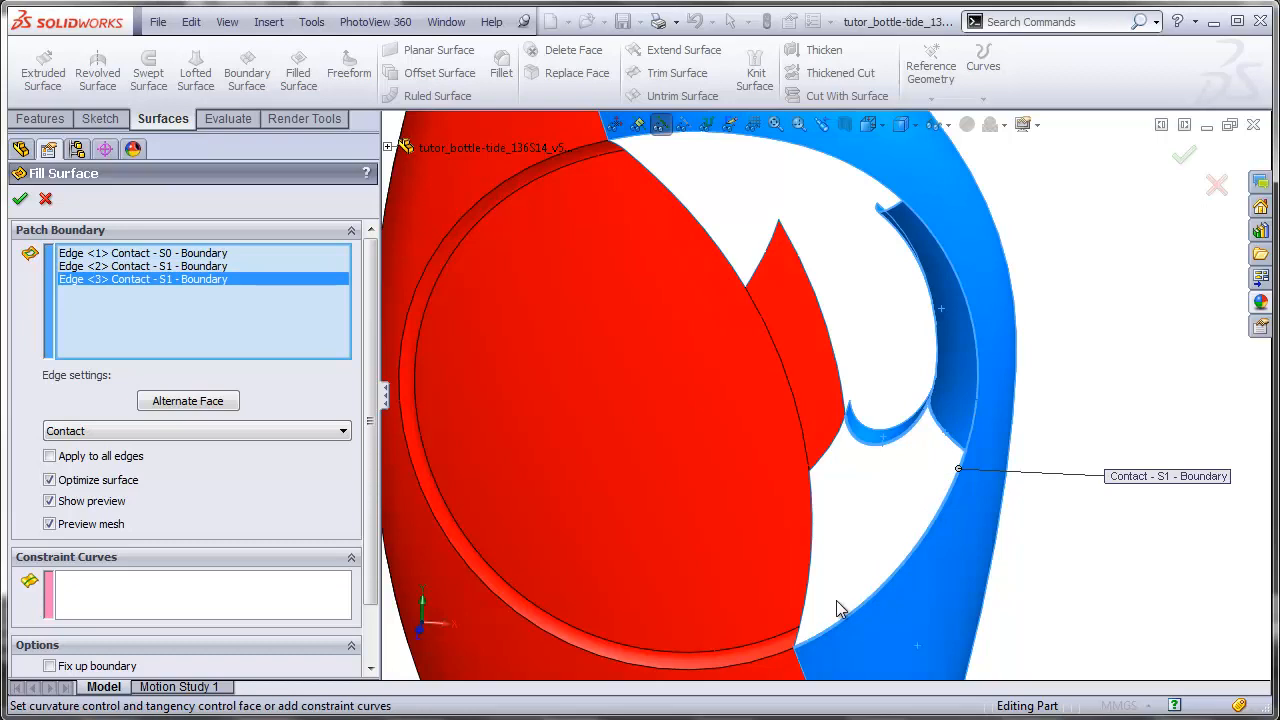
click(797, 640)
click(812, 548)
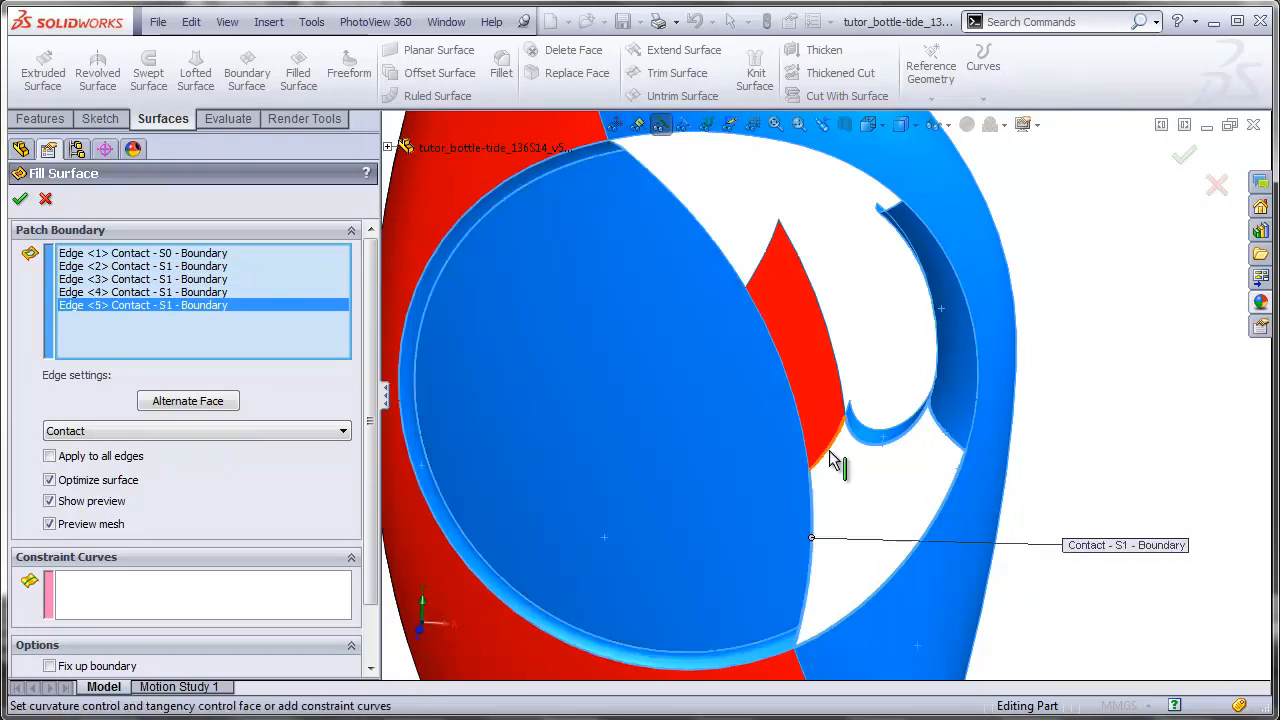
Step: Add the final edge to close the fill surface boundary below the handle opening and set Edge 1 along the handle's temporary surface to Tangent
click(828, 450)
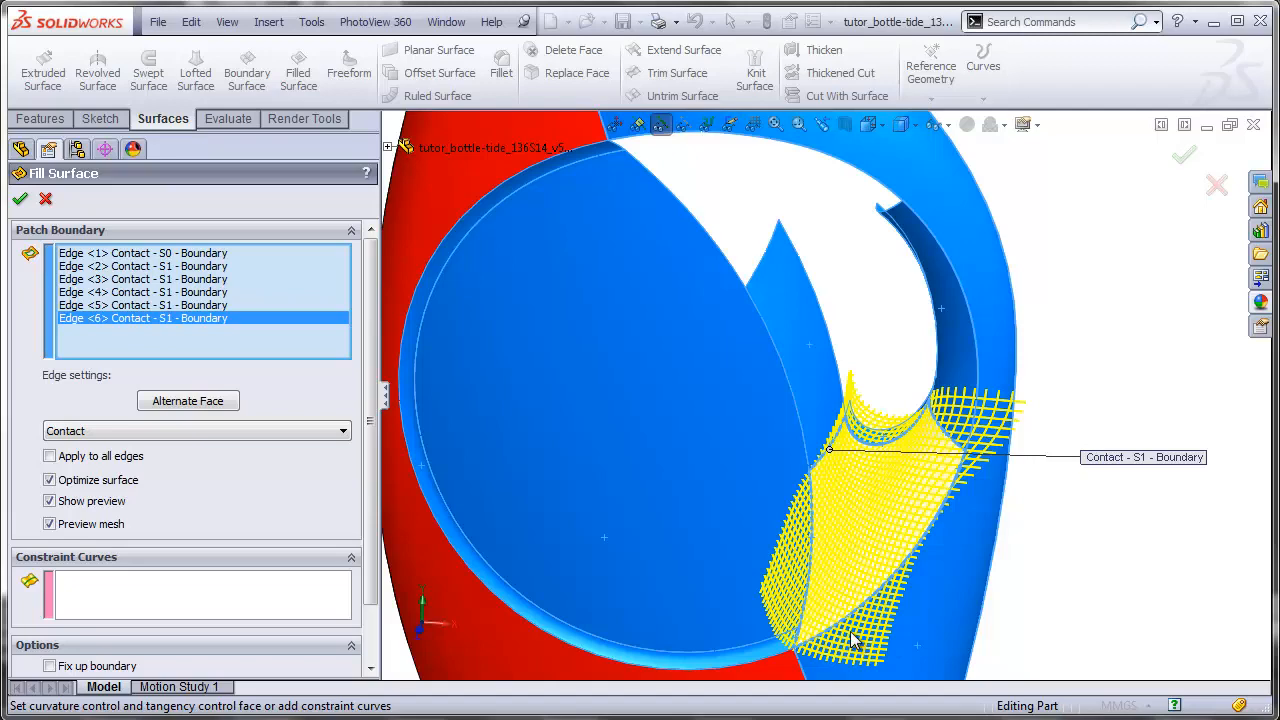
scroll(876, 608, down, 3)
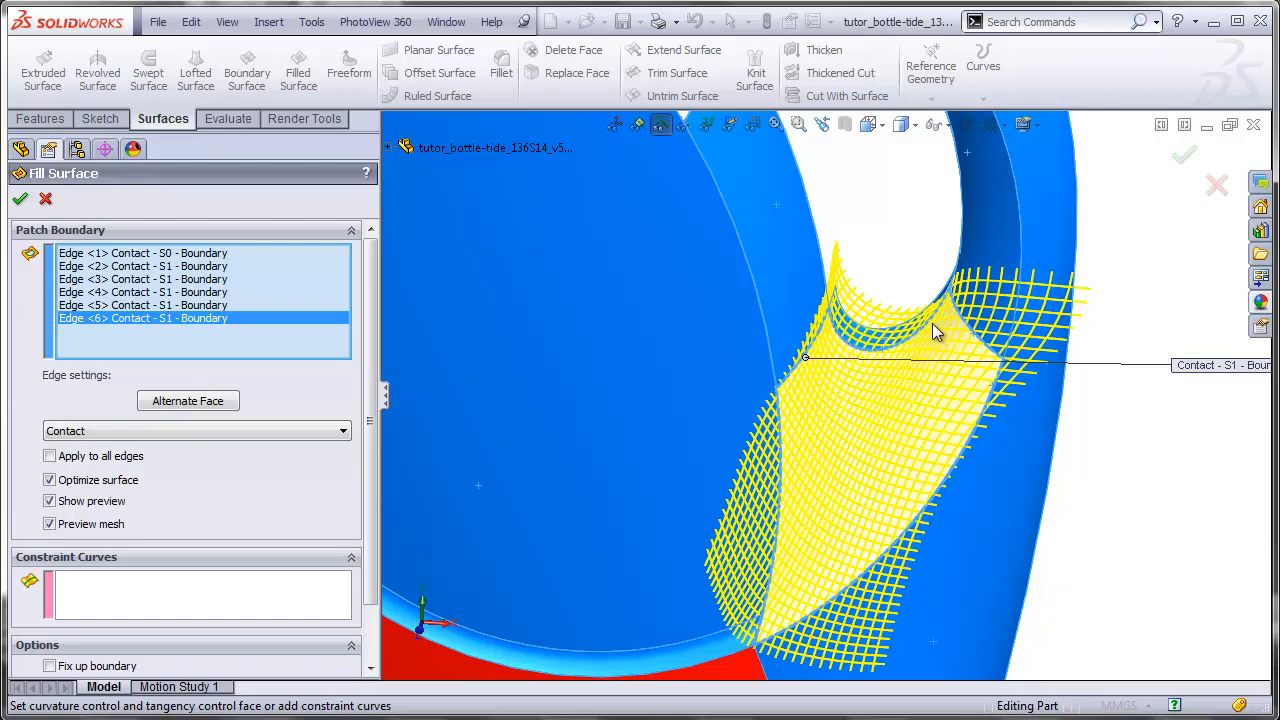
click(189, 256)
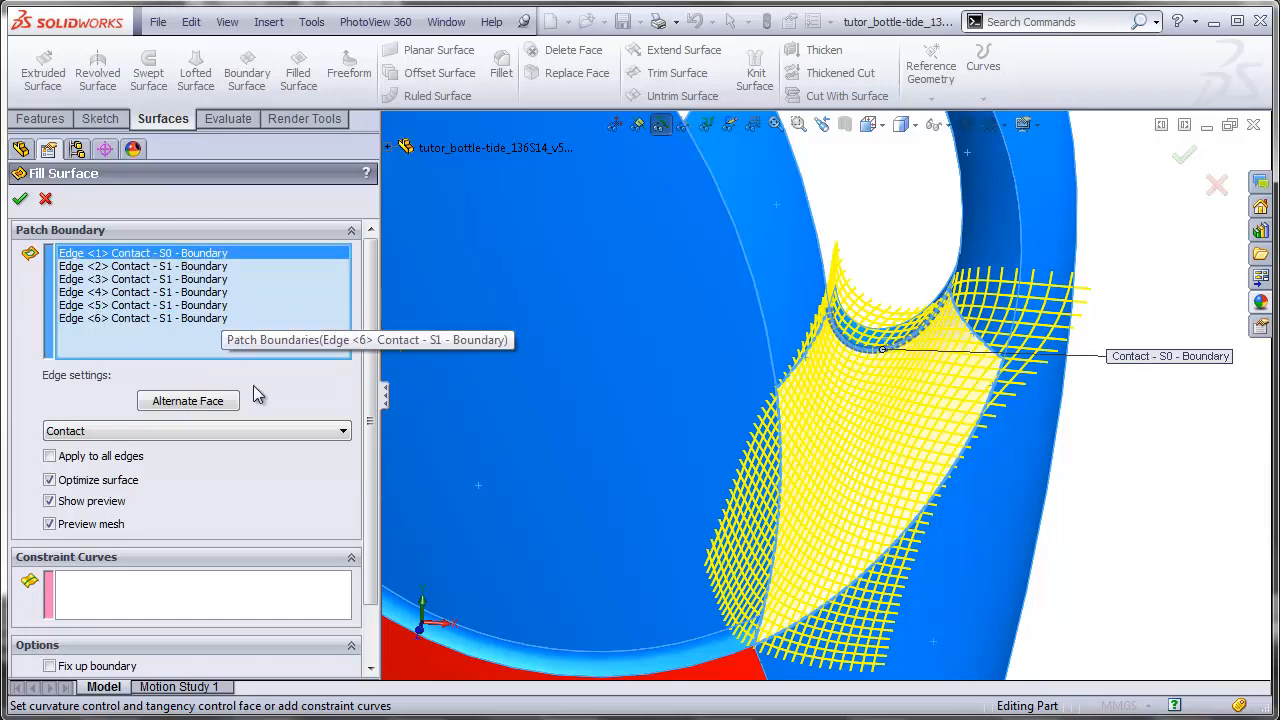
click(238, 431)
click(107, 463)
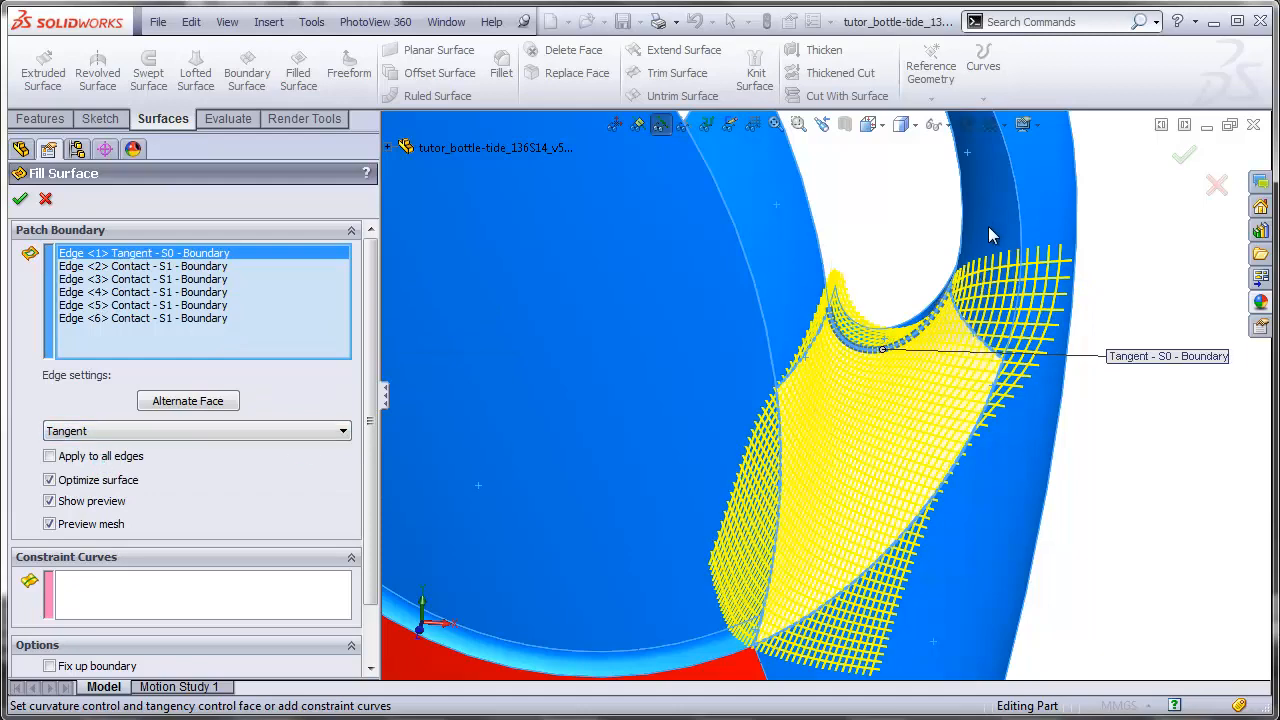
Step: Set patch boundary Edges 2 and 4 to Curvature continuity while keeping Edge 3 at Contact
click(143, 266)
click(210, 430)
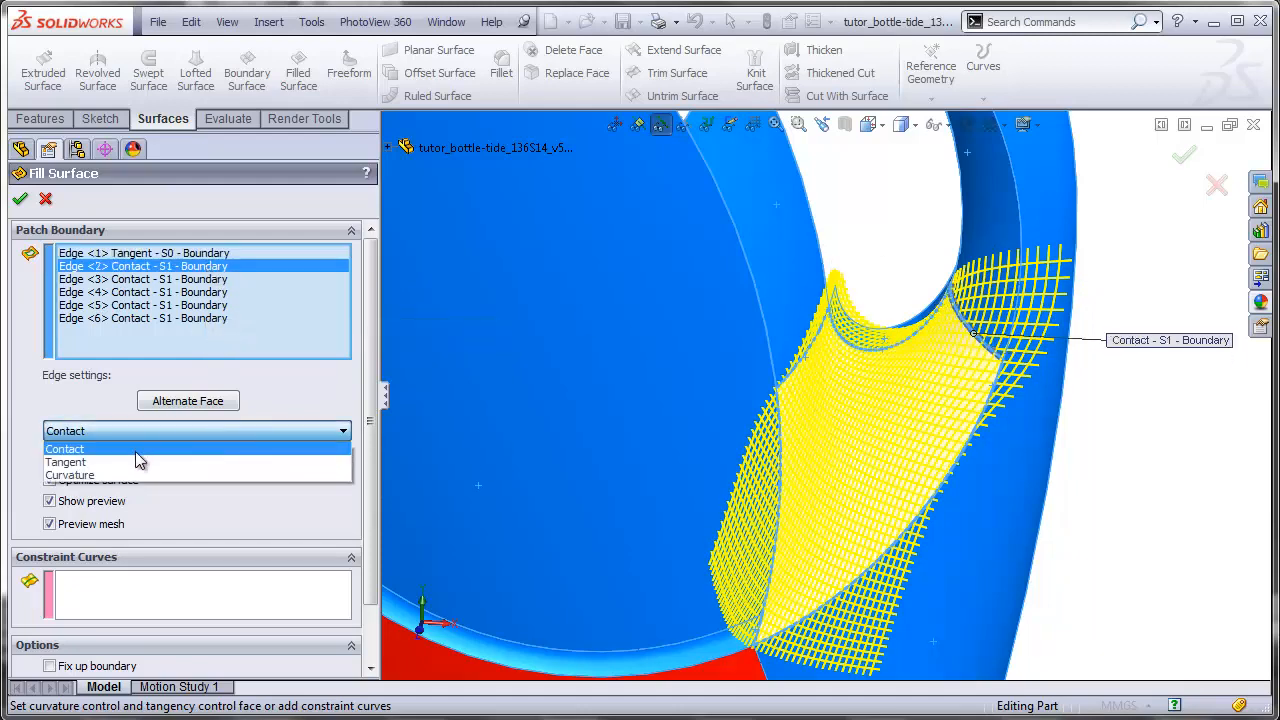
click(120, 476)
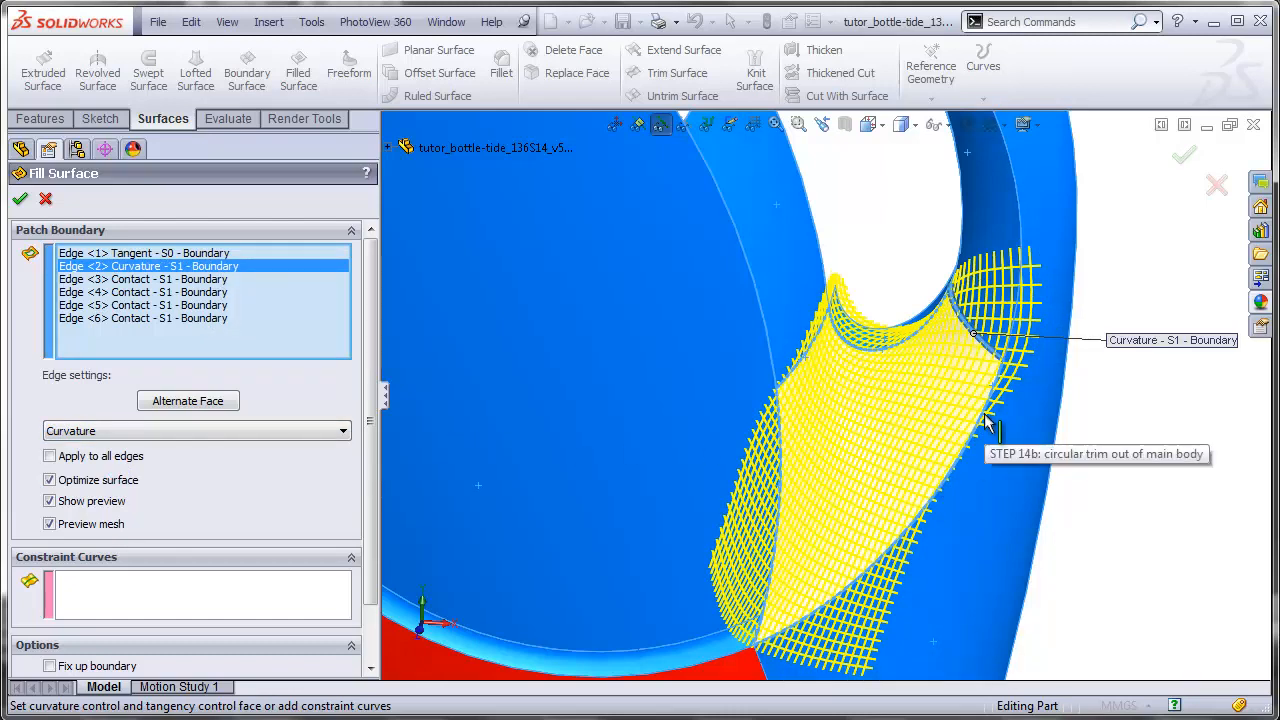
click(165, 280)
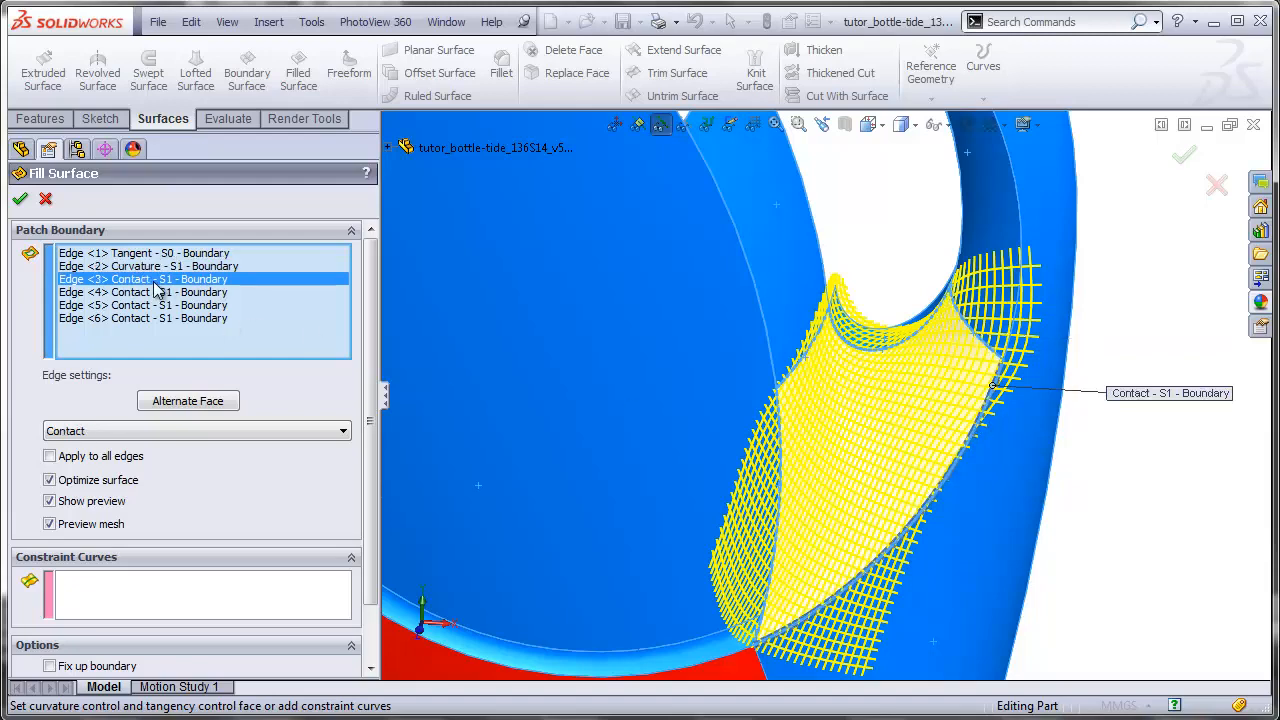
scroll(790, 660, down, 5)
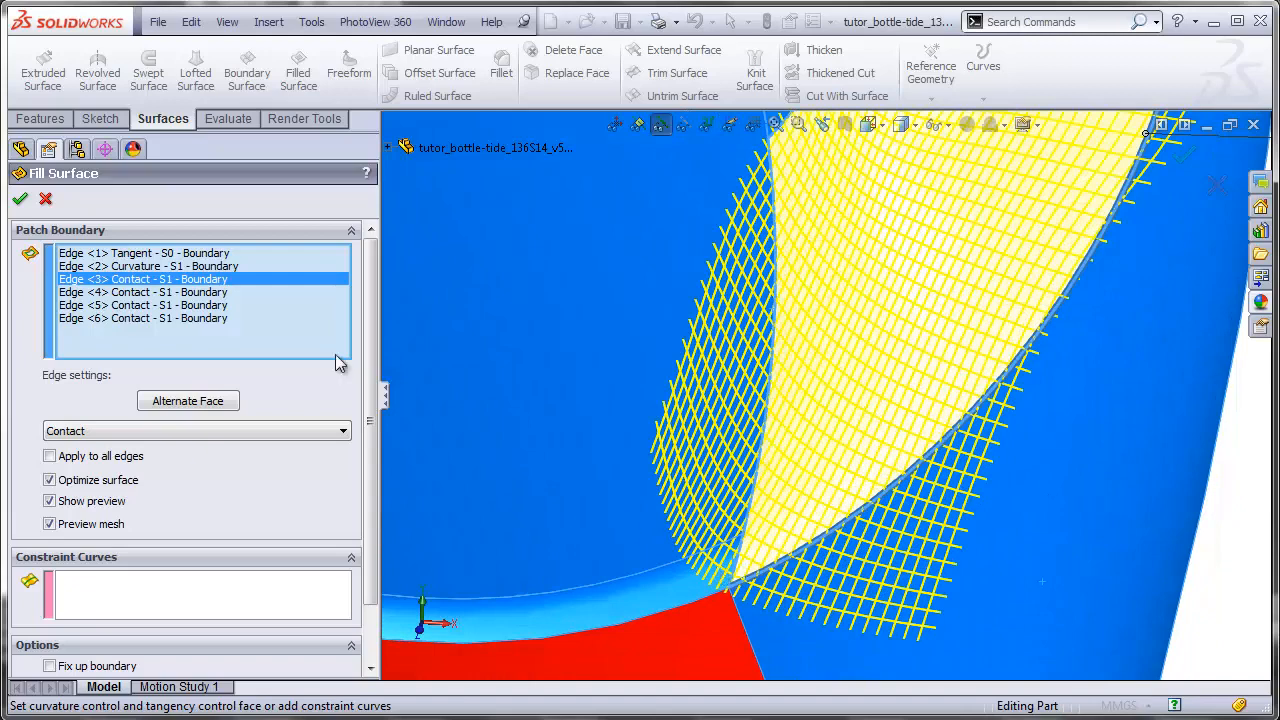
click(176, 292)
click(162, 434)
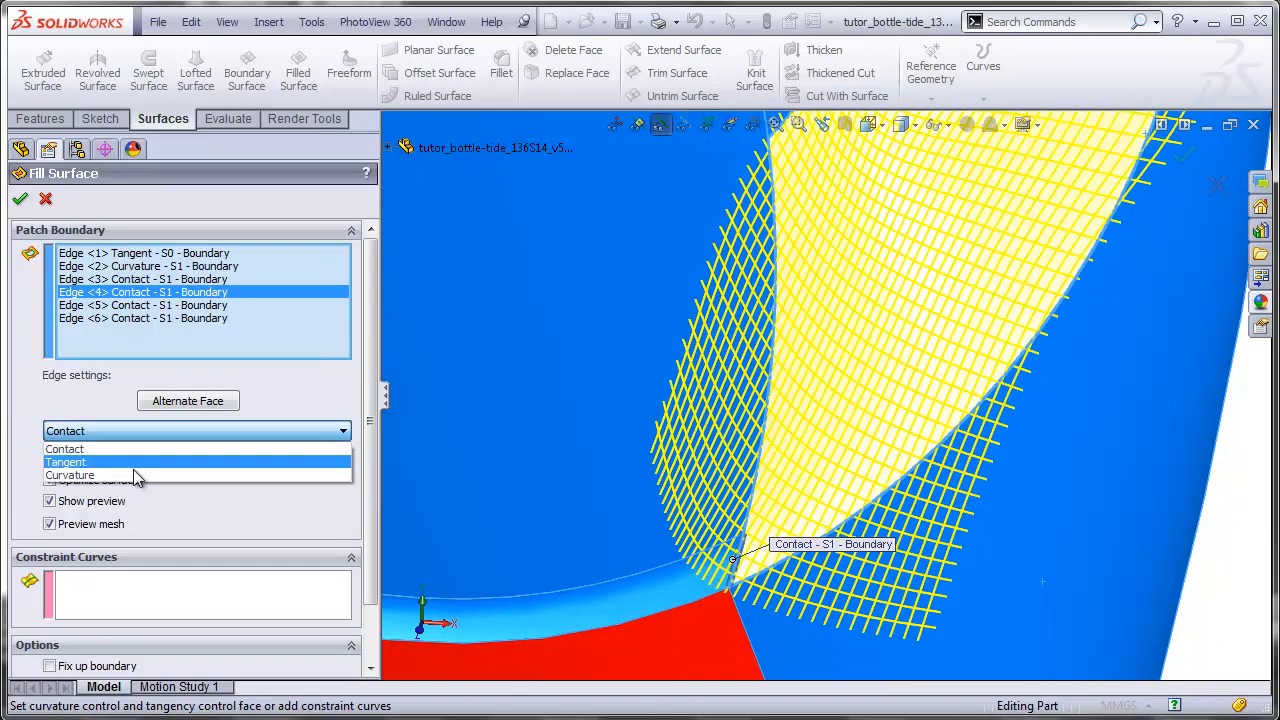
click(133, 469)
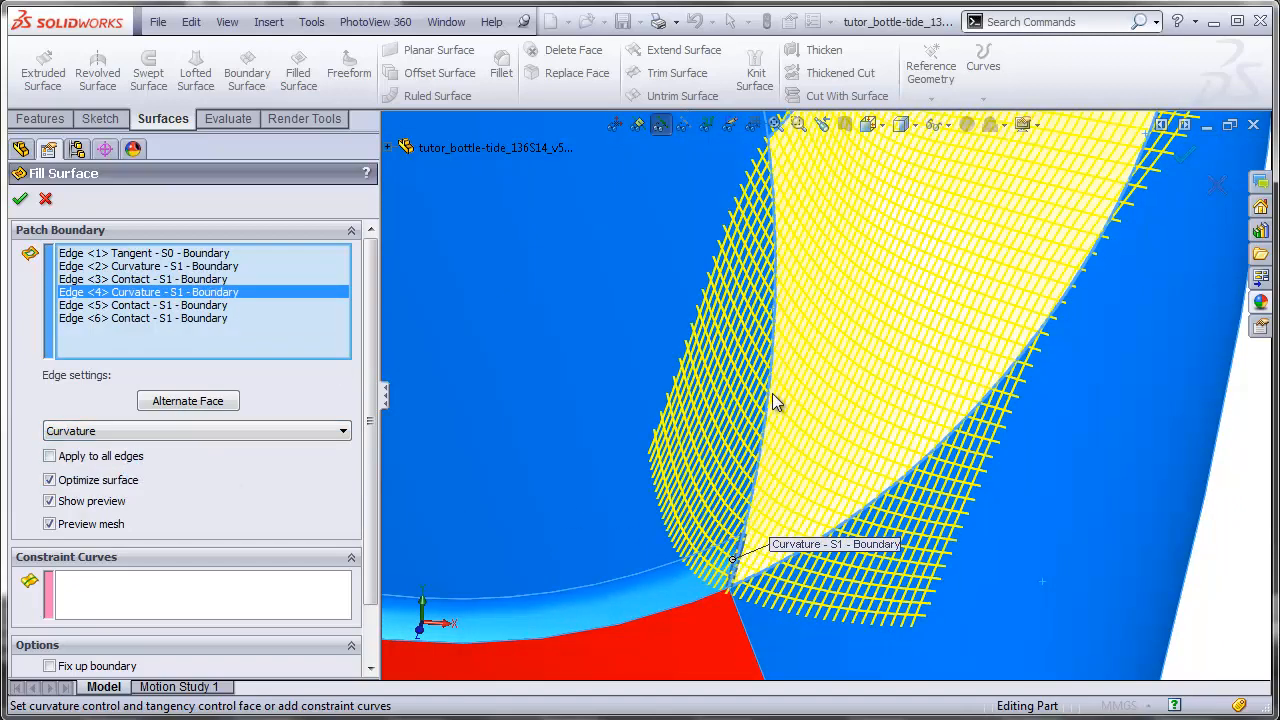
Step: Keep Edge 5 at Contact, set Edge 6 to Curvature, and create the lower handle fill surface
middle_drag(825, 324, 832, 334)
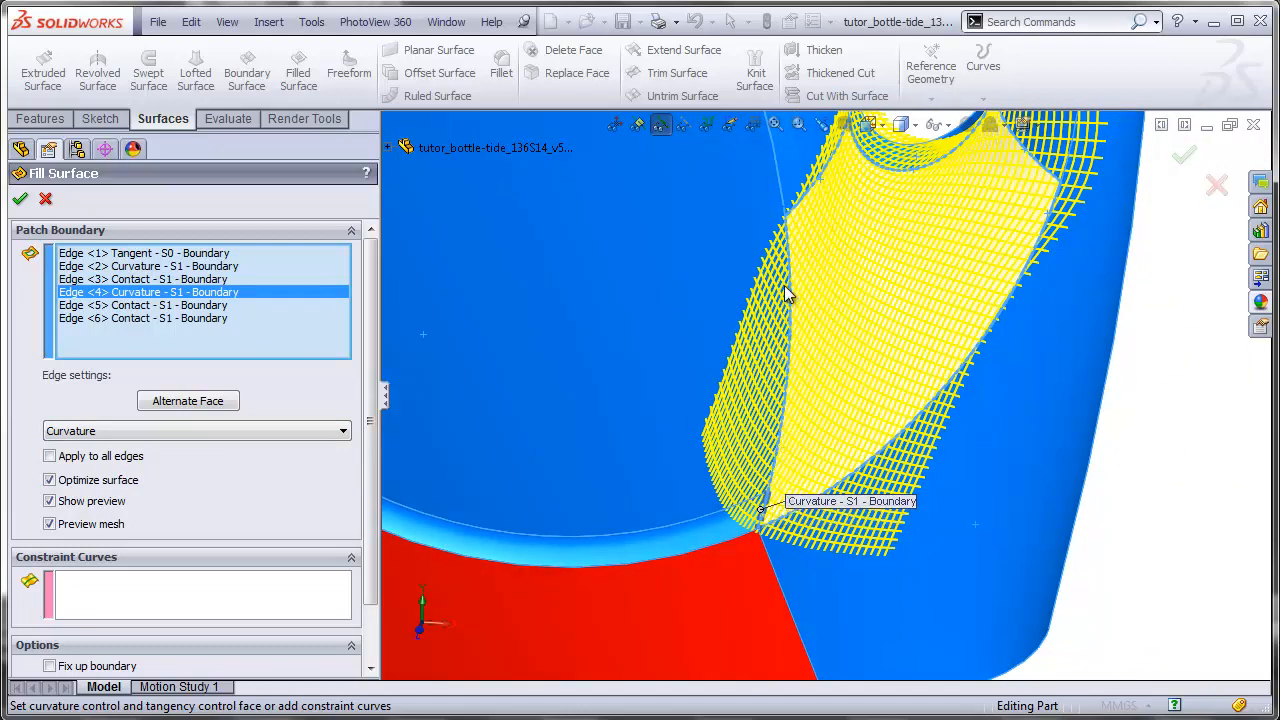
click(180, 308)
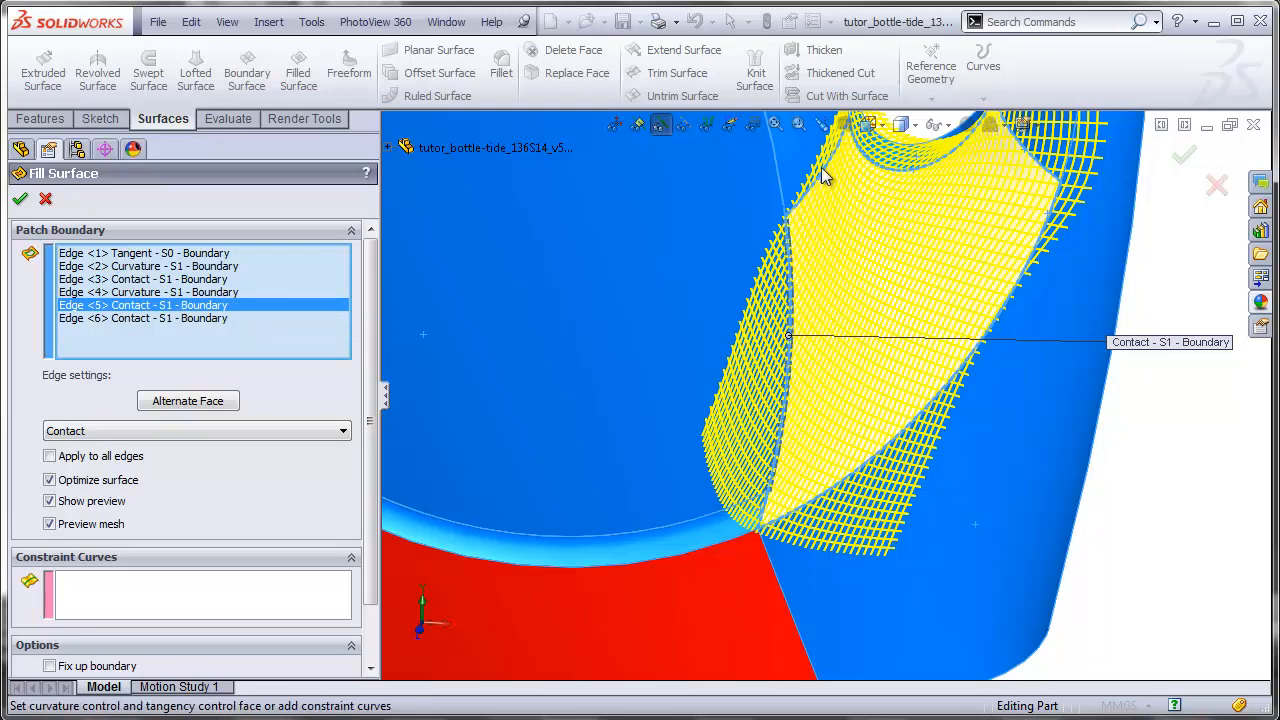
scroll(842, 148, down, 3)
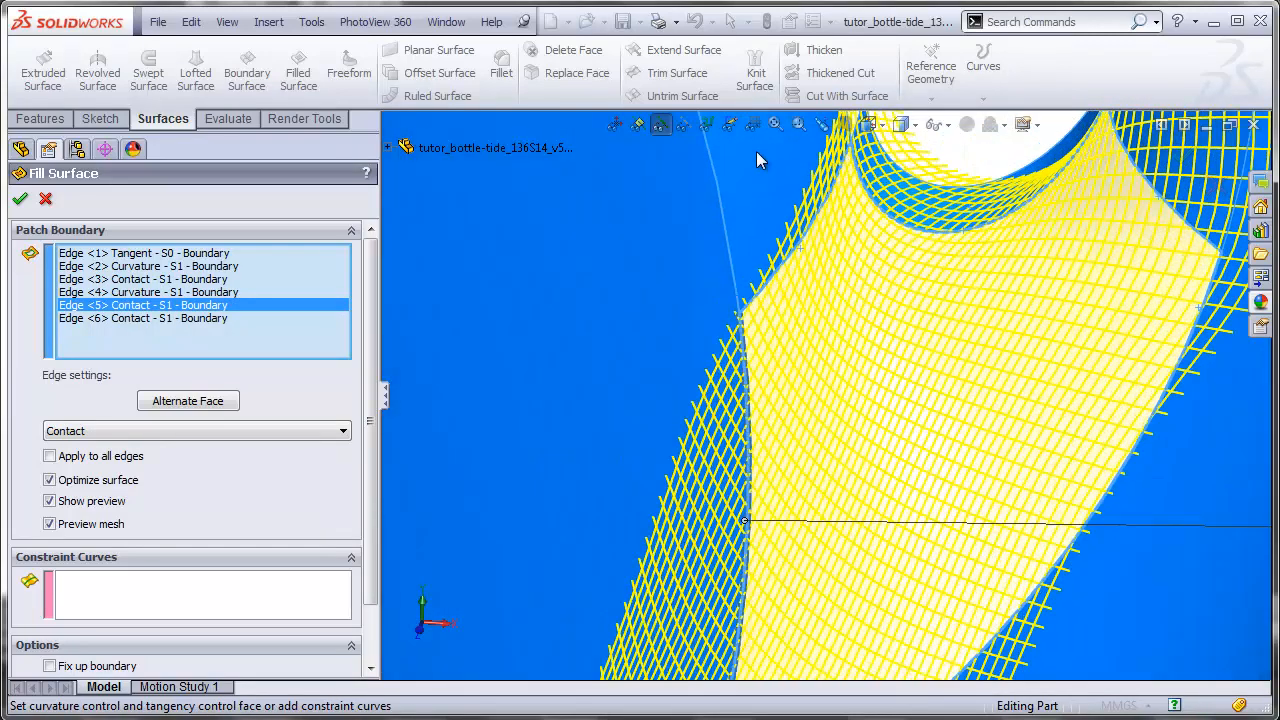
click(280, 318)
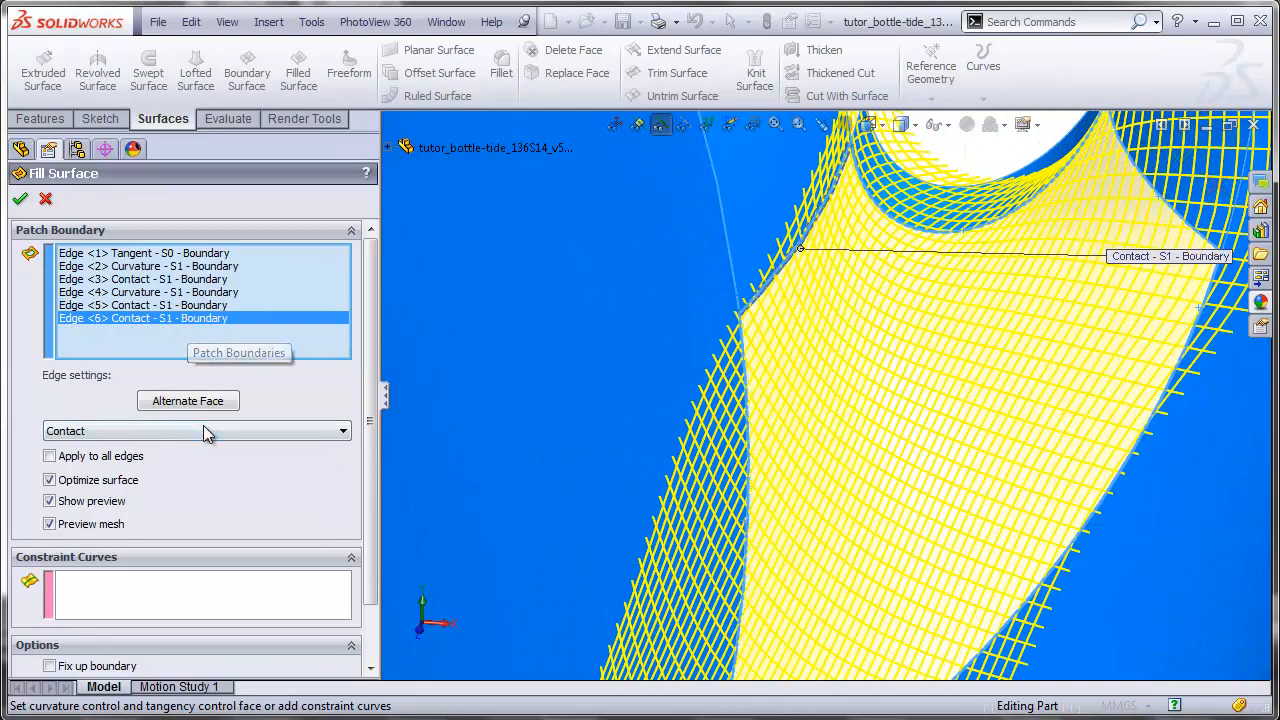
click(203, 430)
click(110, 475)
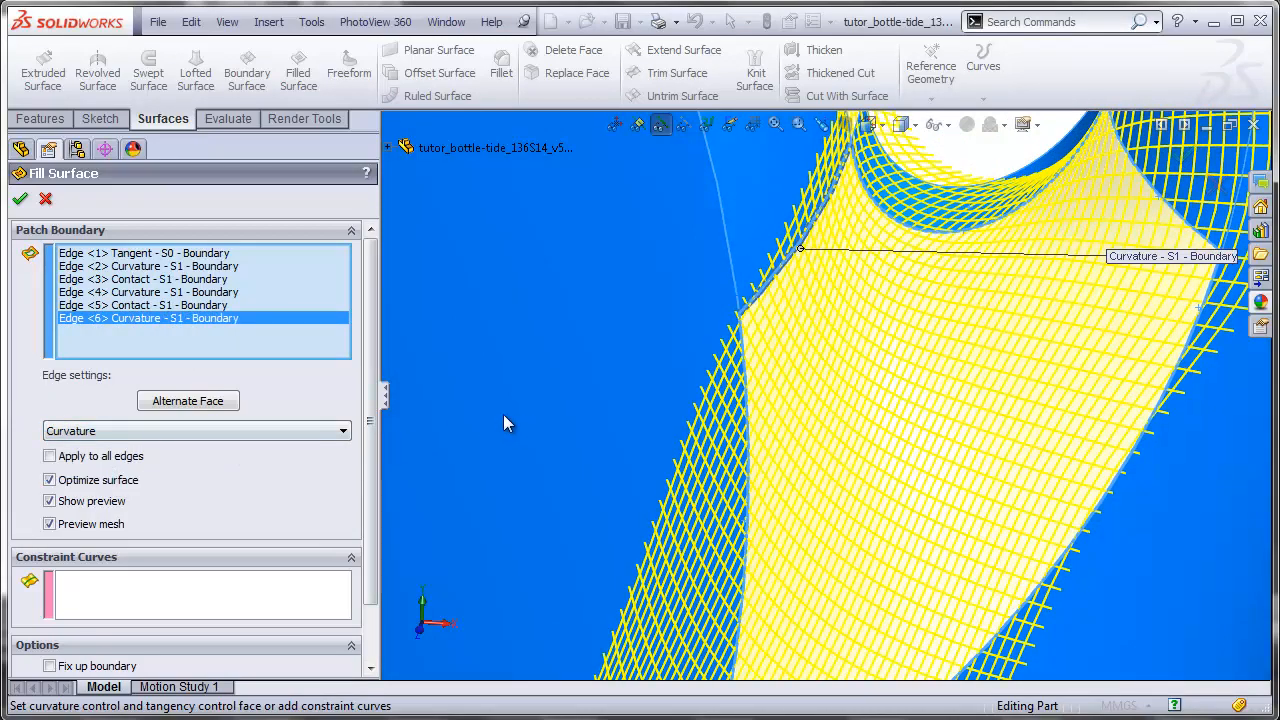
click(21, 199)
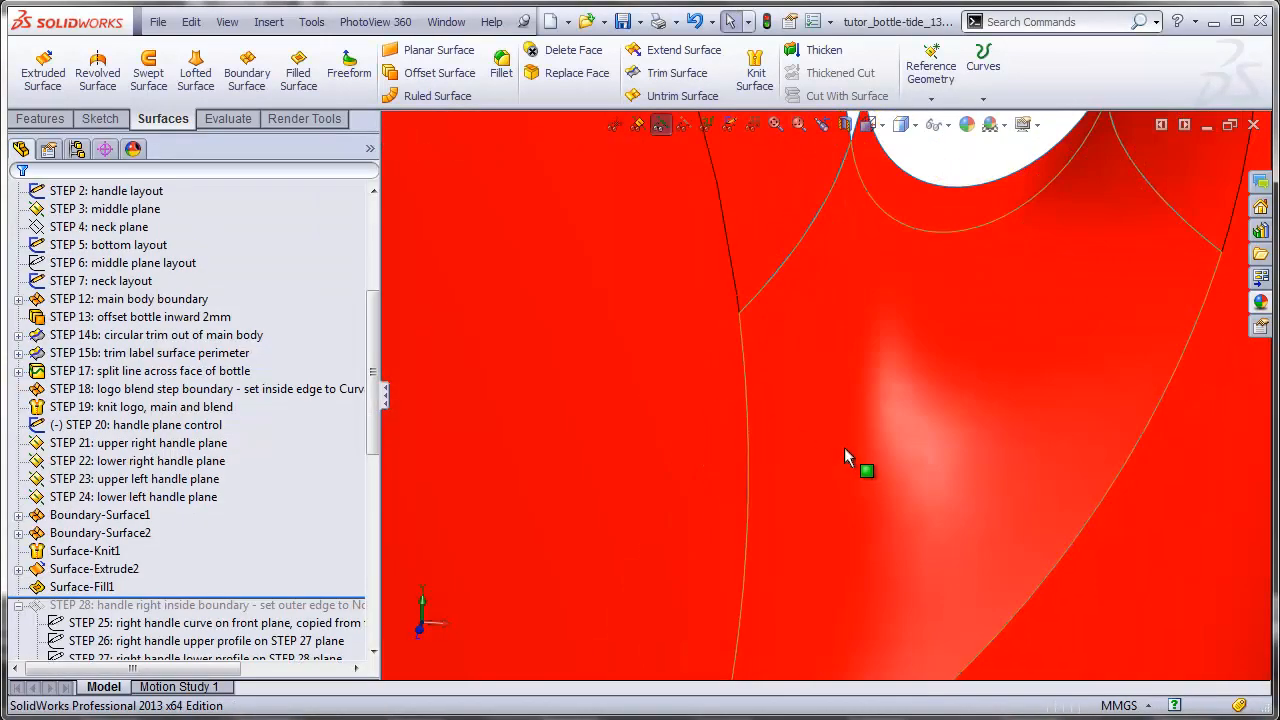
middle_drag(864, 453, 837, 446)
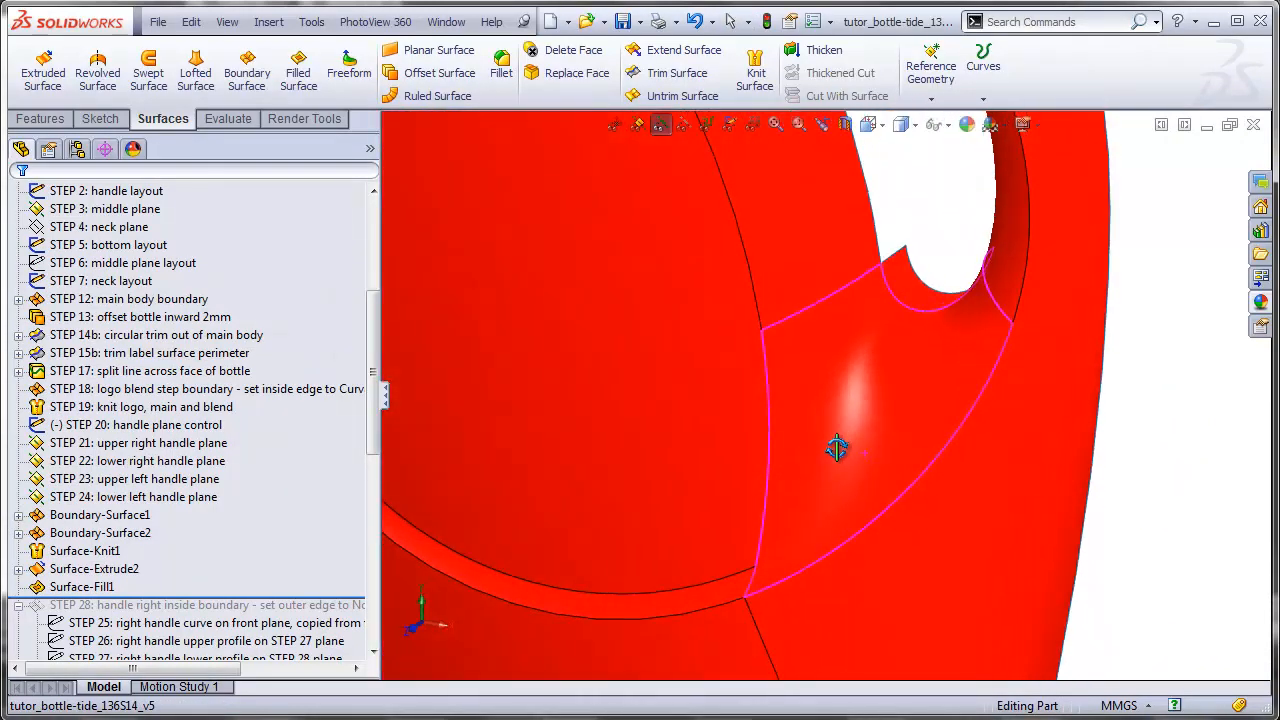
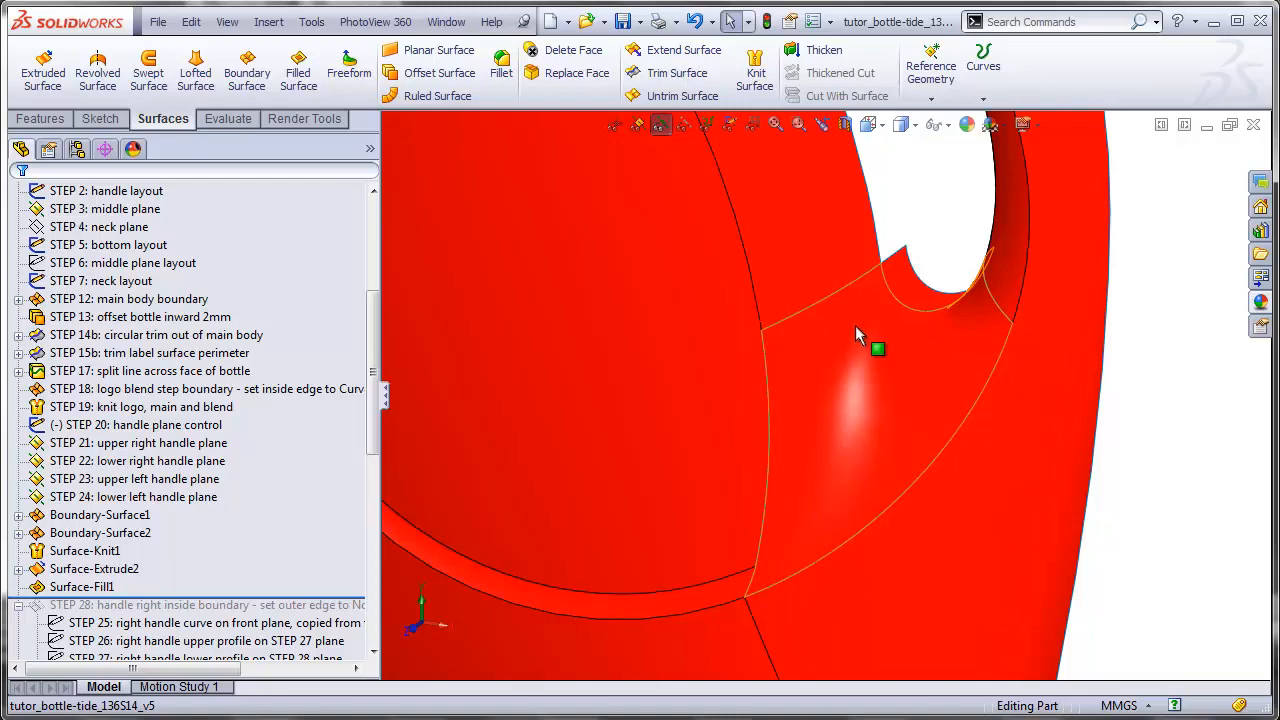
Step: Switch the bottle to the front view and show the sketches around the handle opening
key(f)
click(903, 125)
click(893, 205)
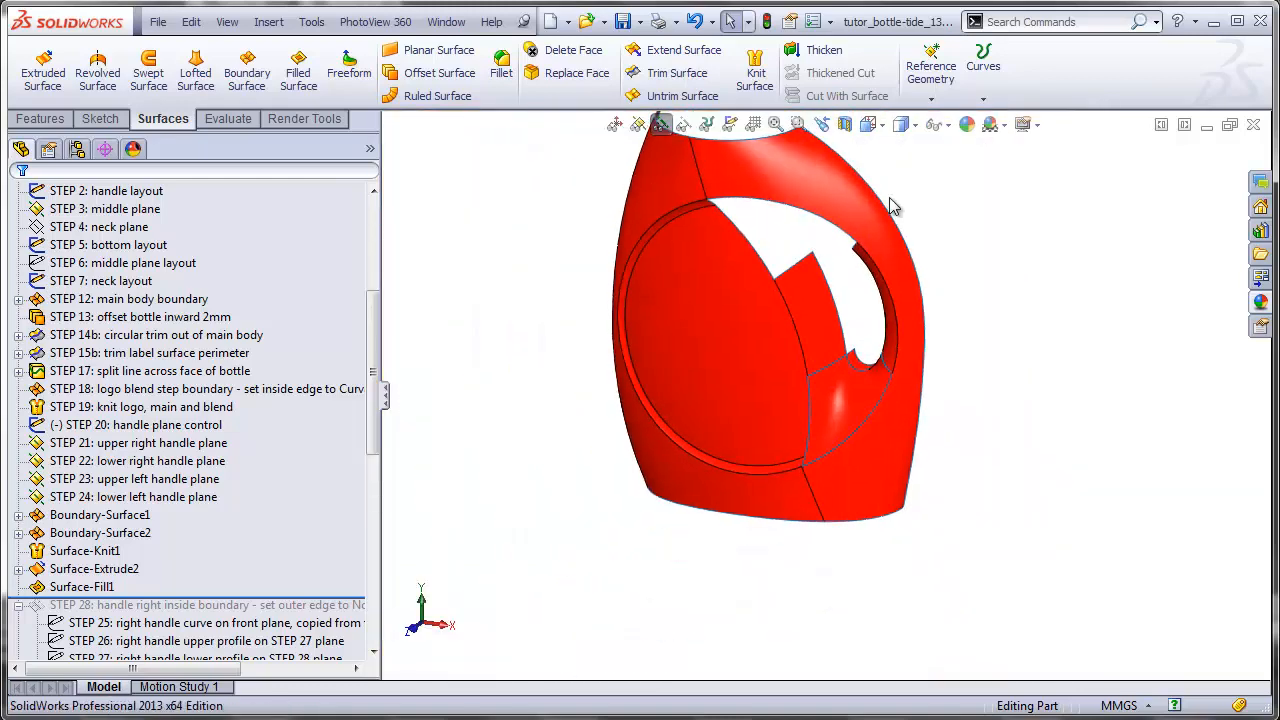
drag(371, 319, 370, 231)
click(729, 123)
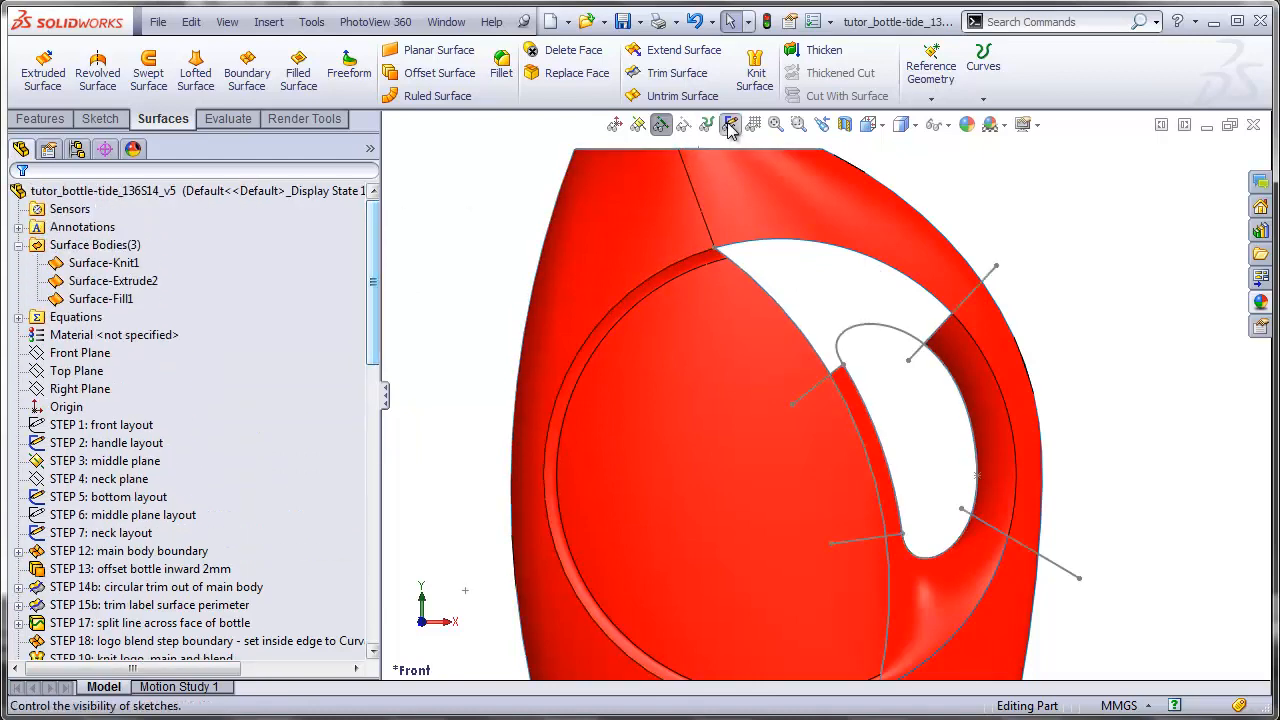
scroll(909, 397, down, 2)
scroll(909, 397, down, 2)
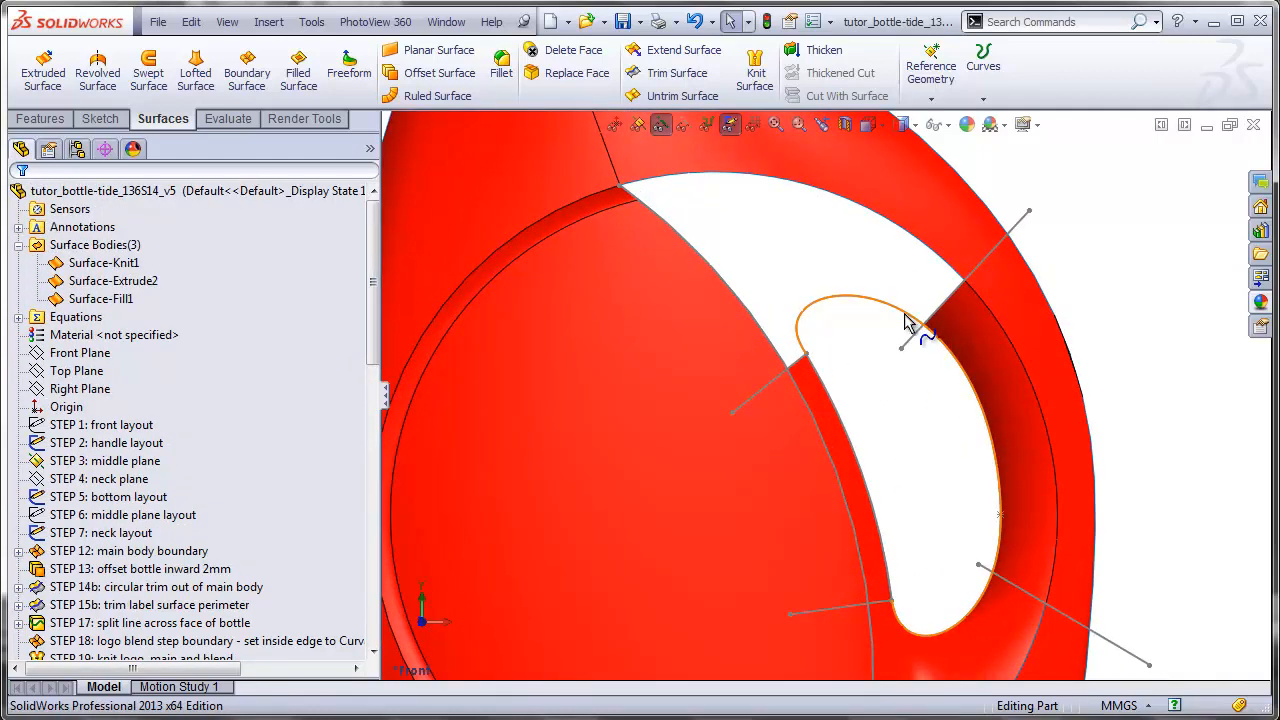
Step: Start a sketch on the Front Plane and convert the inner handle curve of the handle layout sketch into it
click(80, 353)
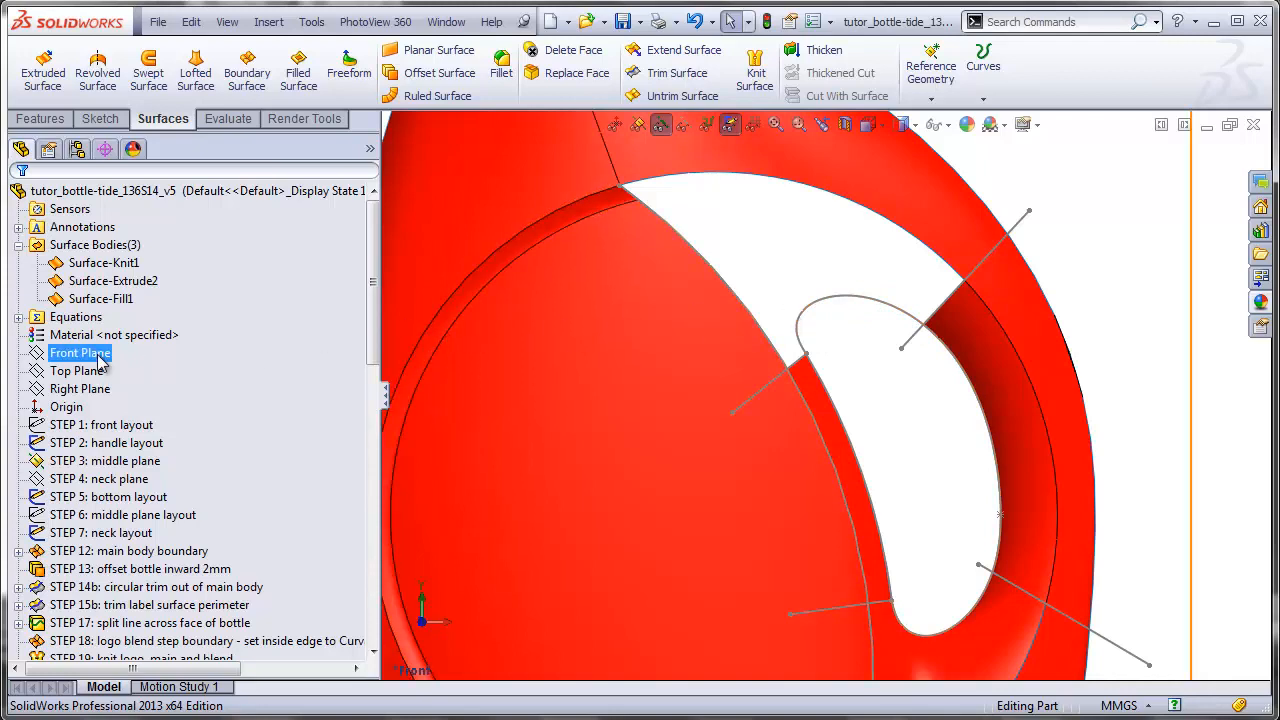
click(104, 119)
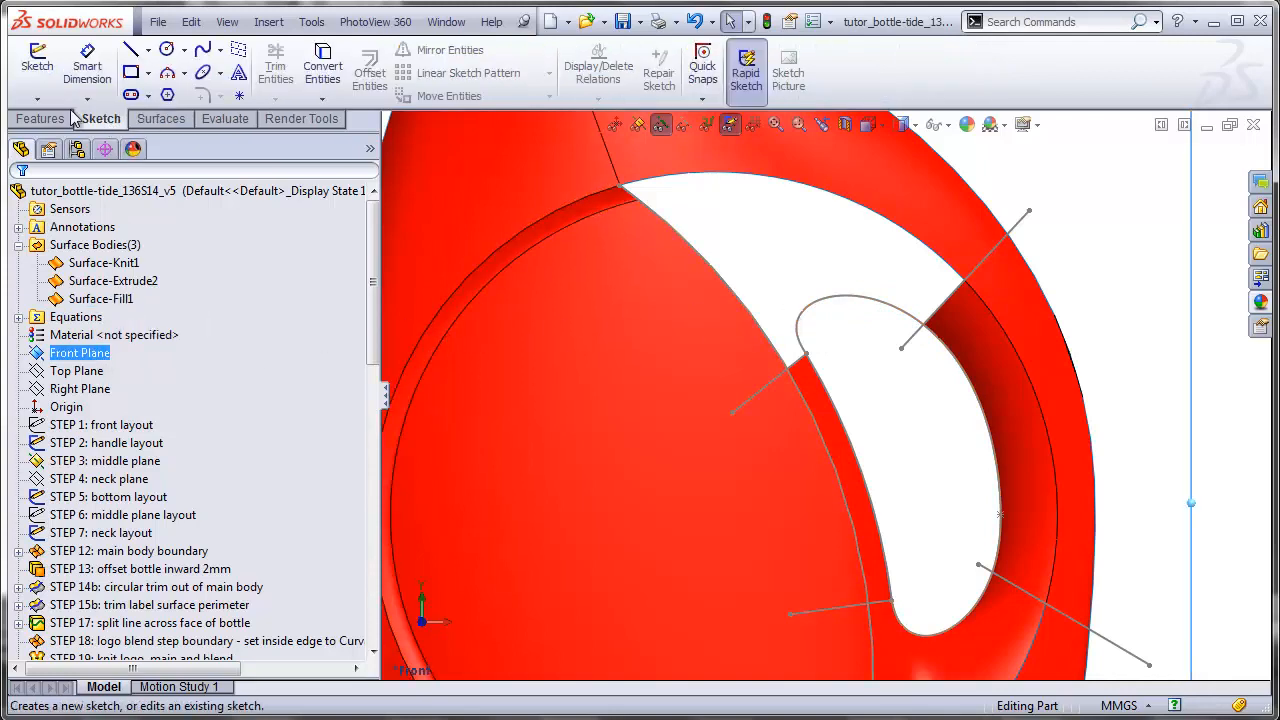
click(37, 68)
click(839, 298)
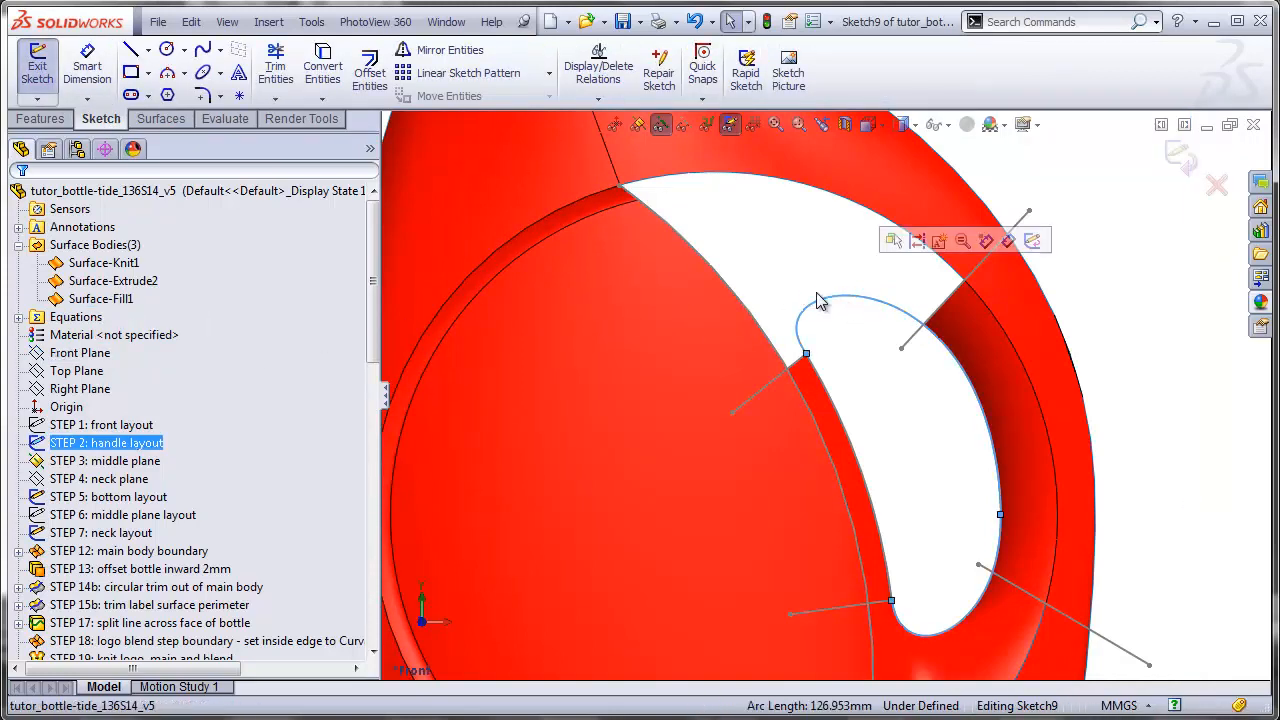
click(325, 66)
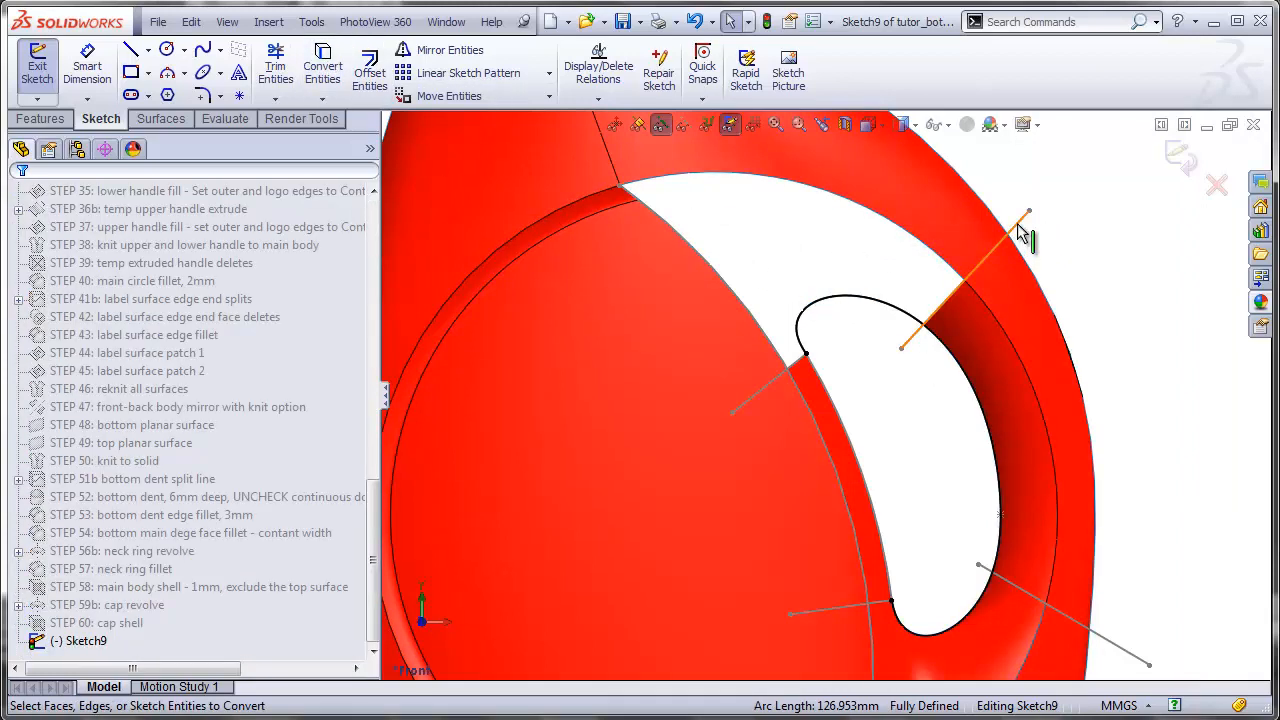
Step: Convert the upper right handle plane control line, make it construction geometry, and trim the handle curve to the arc above it
click(985, 260)
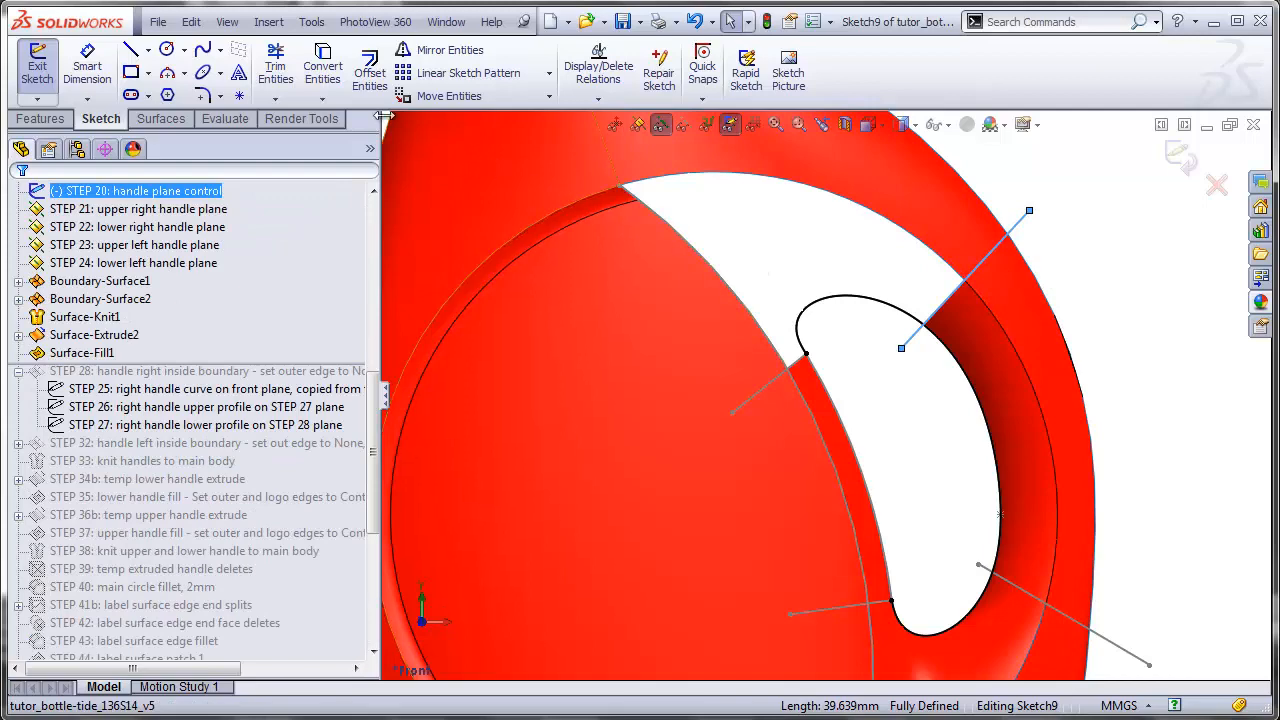
click(324, 62)
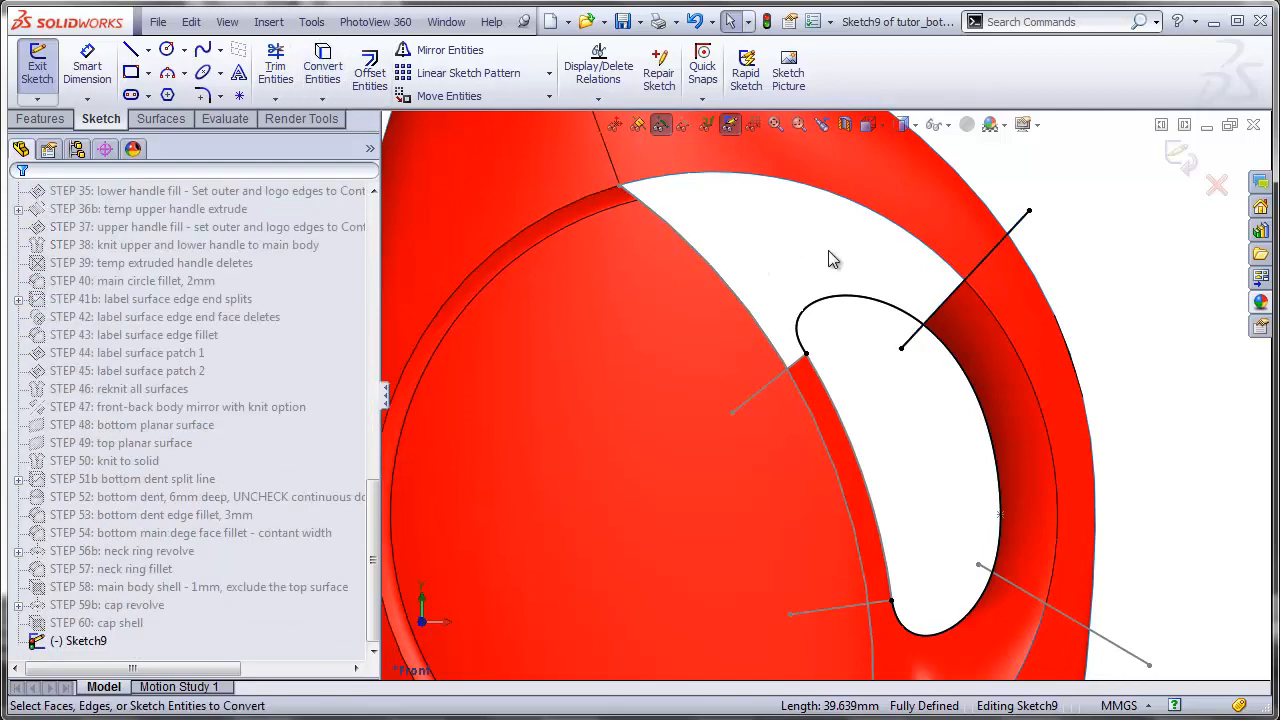
click(993, 250)
click(51, 510)
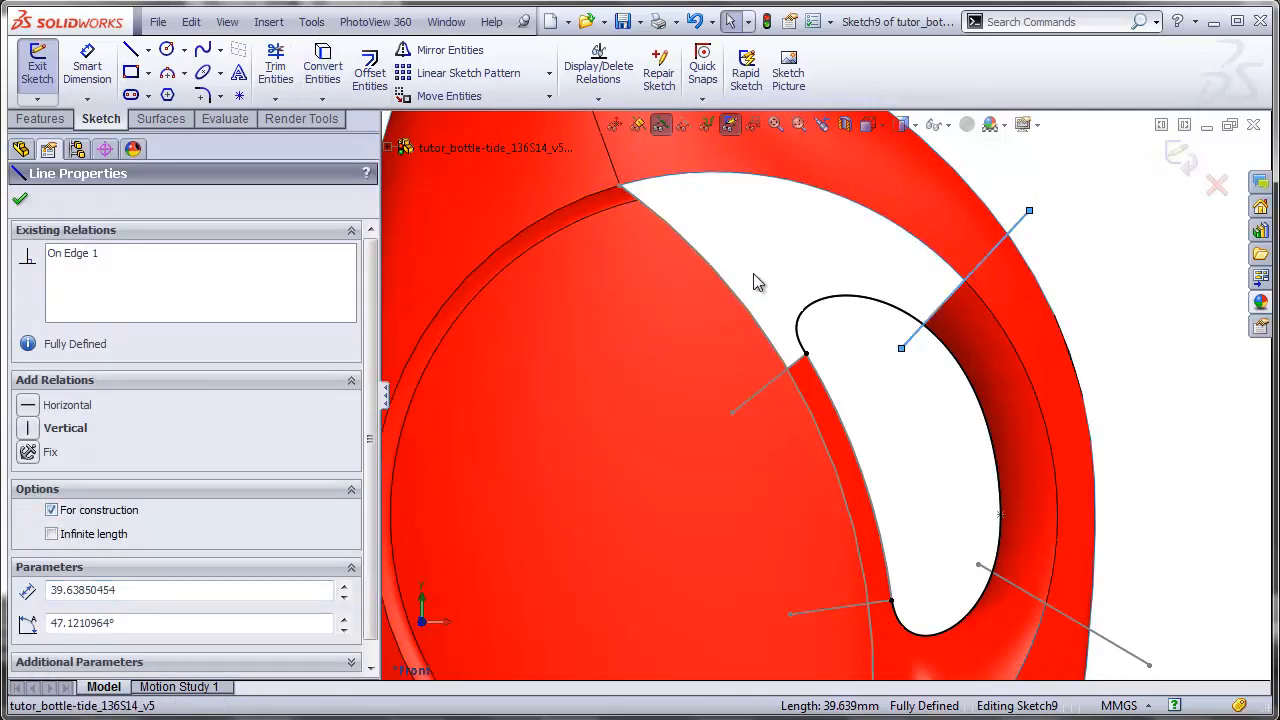
click(20, 199)
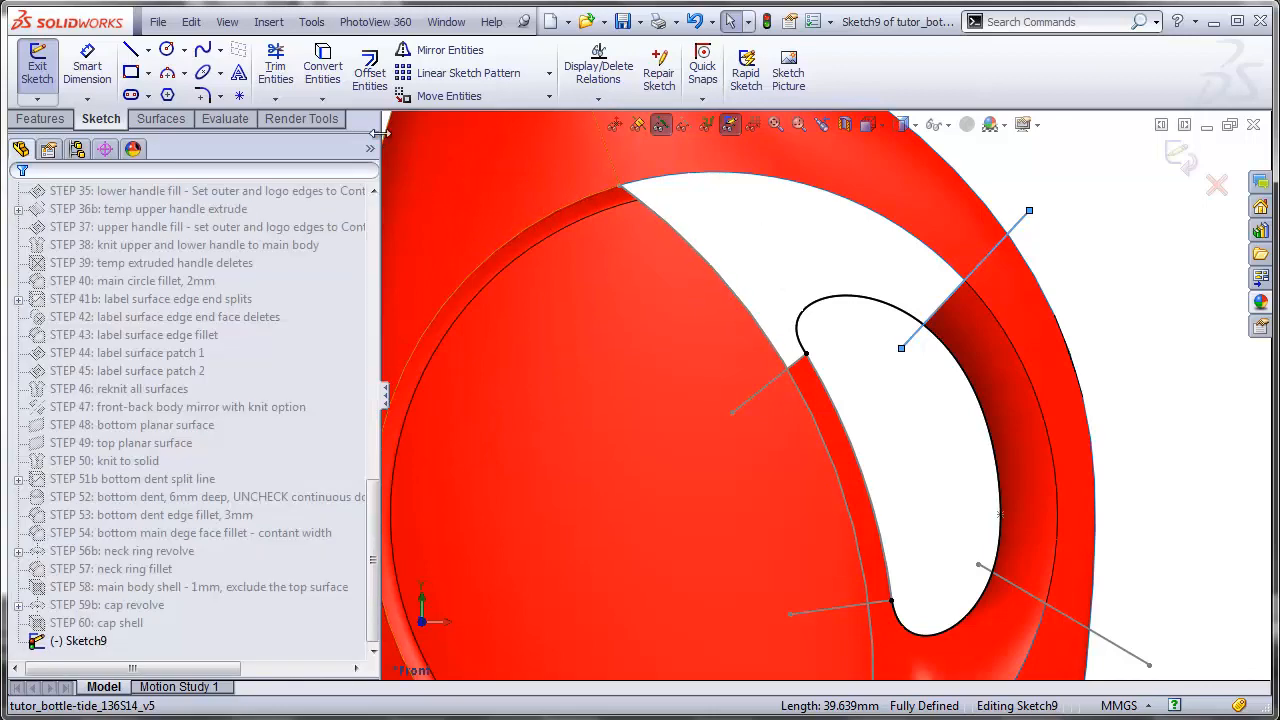
click(275, 70)
drag(902, 422, 978, 393)
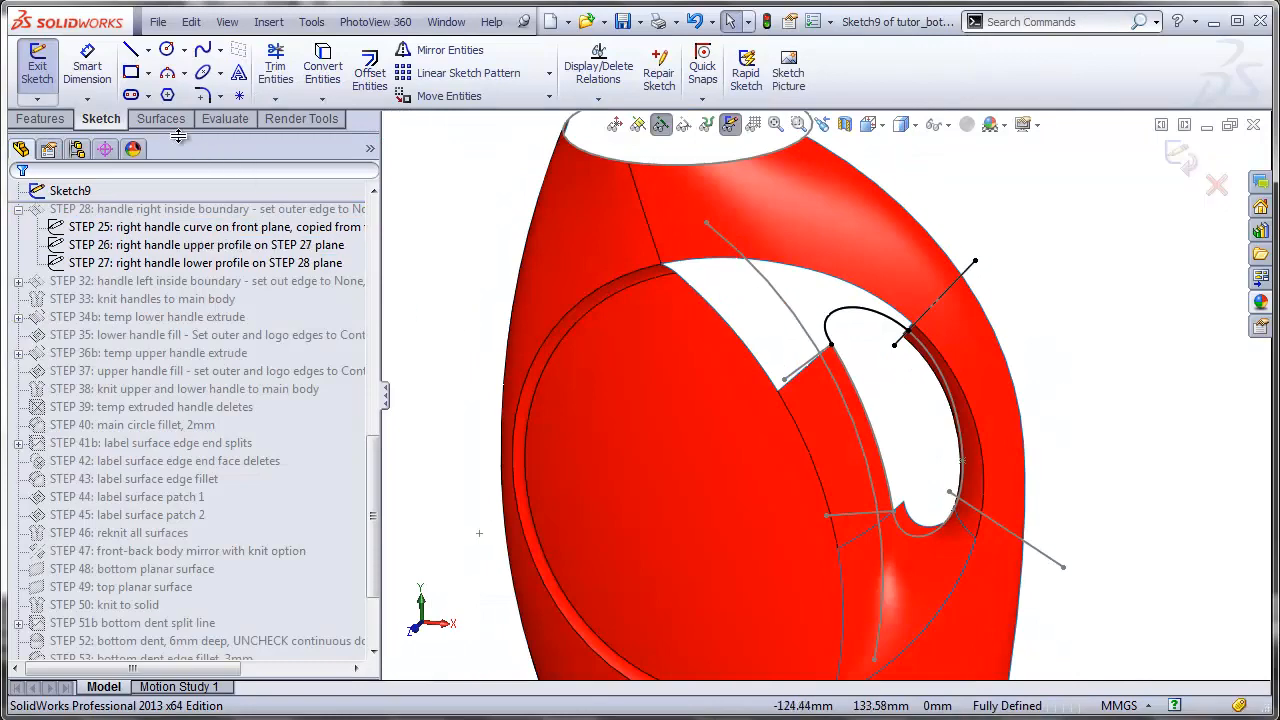
Step: Extrude the upper handle arc as a blind 10 mm surface in the reversed direction, then hide the sketches
click(162, 120)
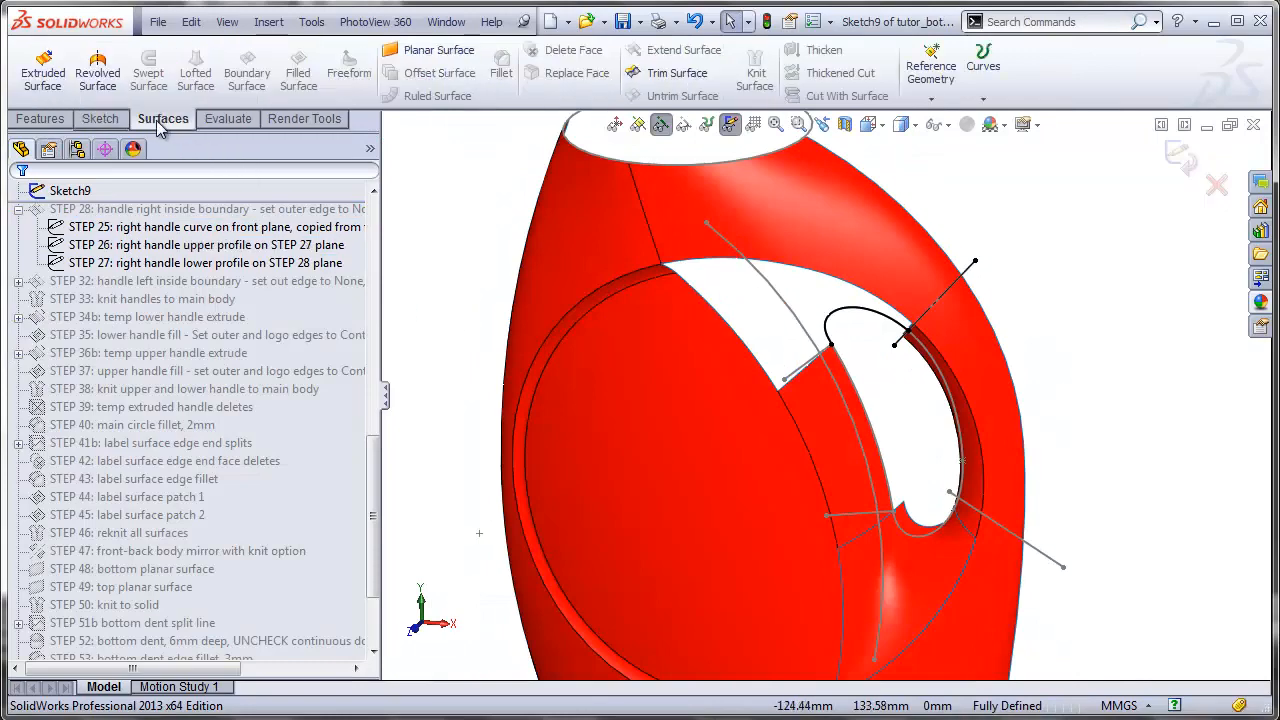
click(43, 70)
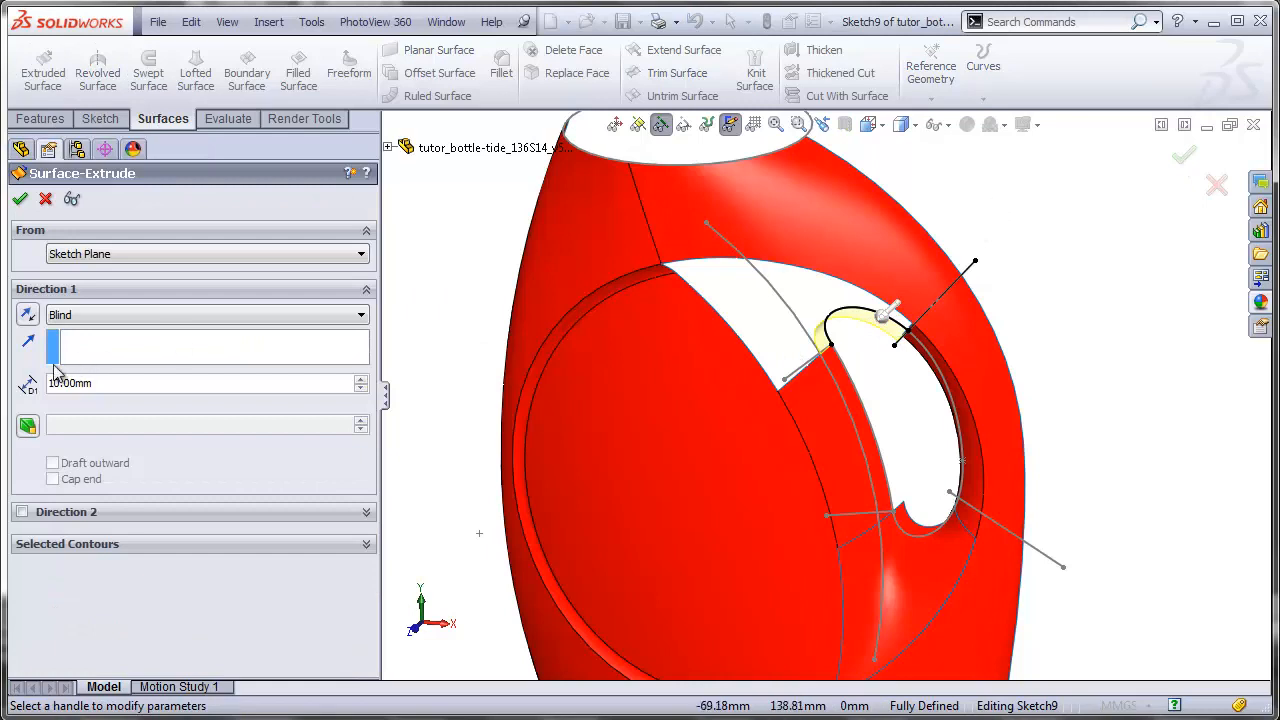
click(27, 316)
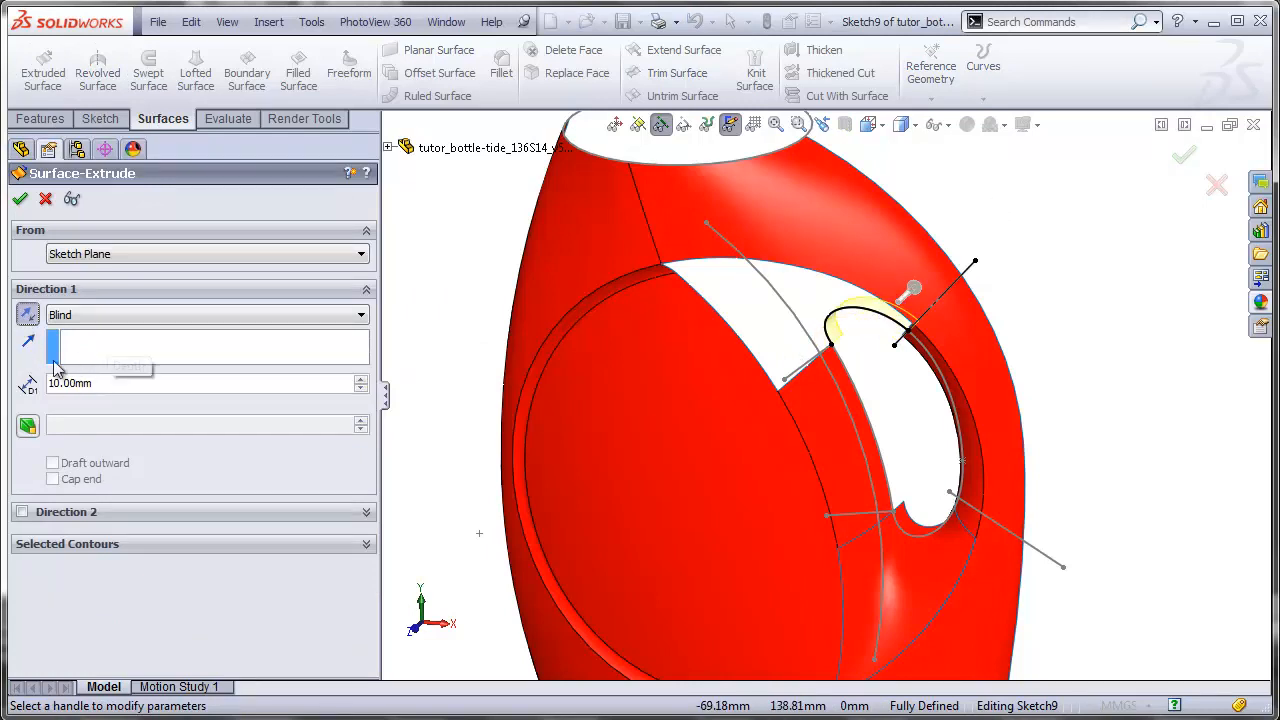
click(20, 198)
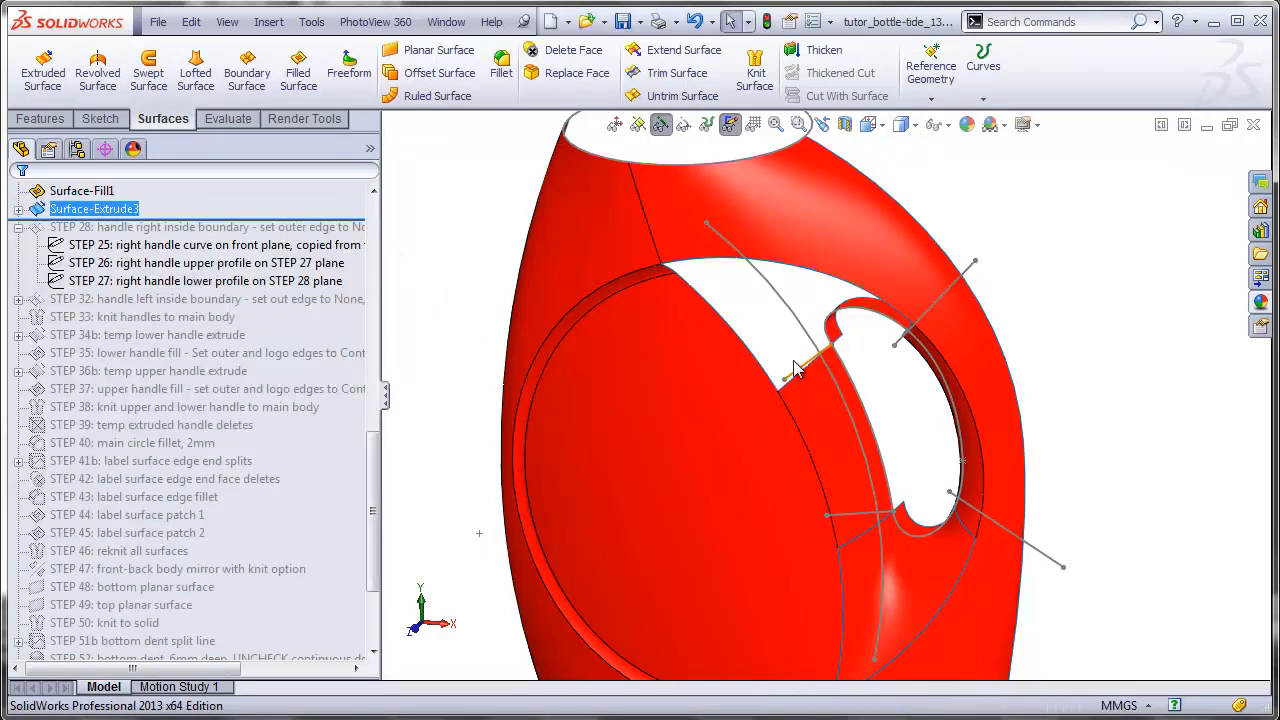
click(730, 124)
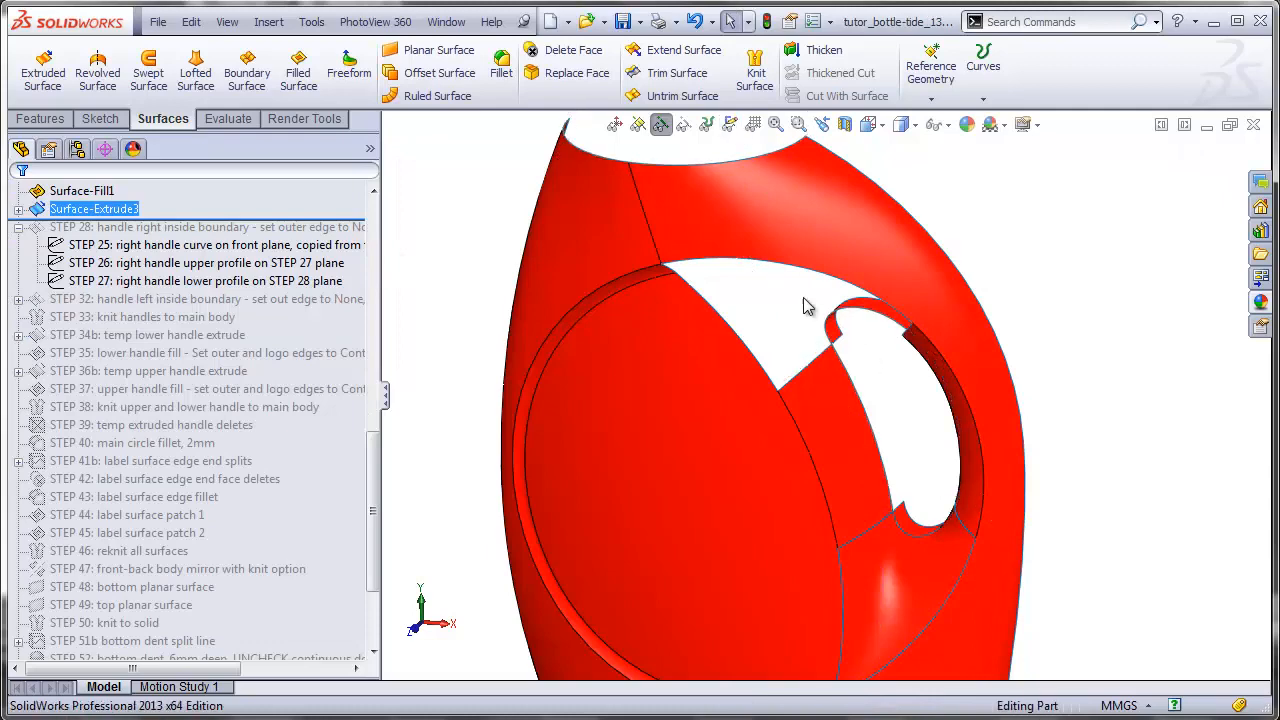
Step: Start a filled surface over the upper handle opening, using its six surrounding edges, including the temporary extruded arc, as the patch boundary
middle_drag(808, 306, 811, 180)
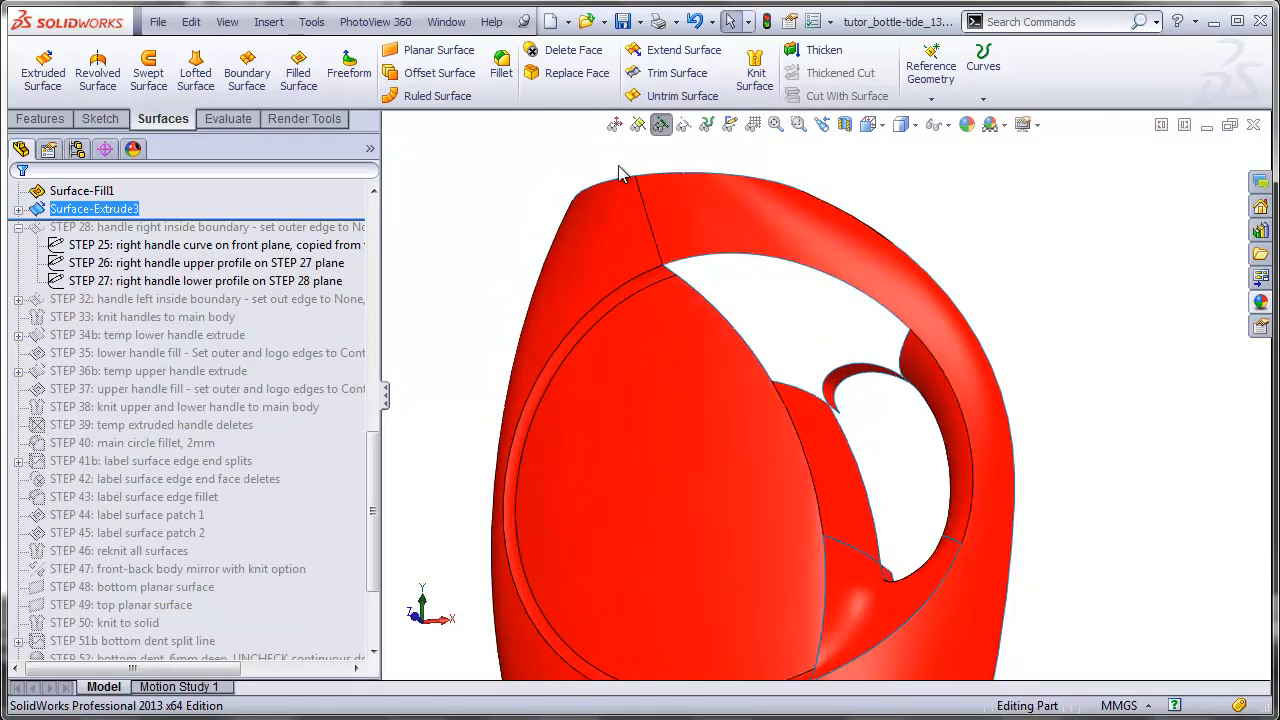
click(298, 70)
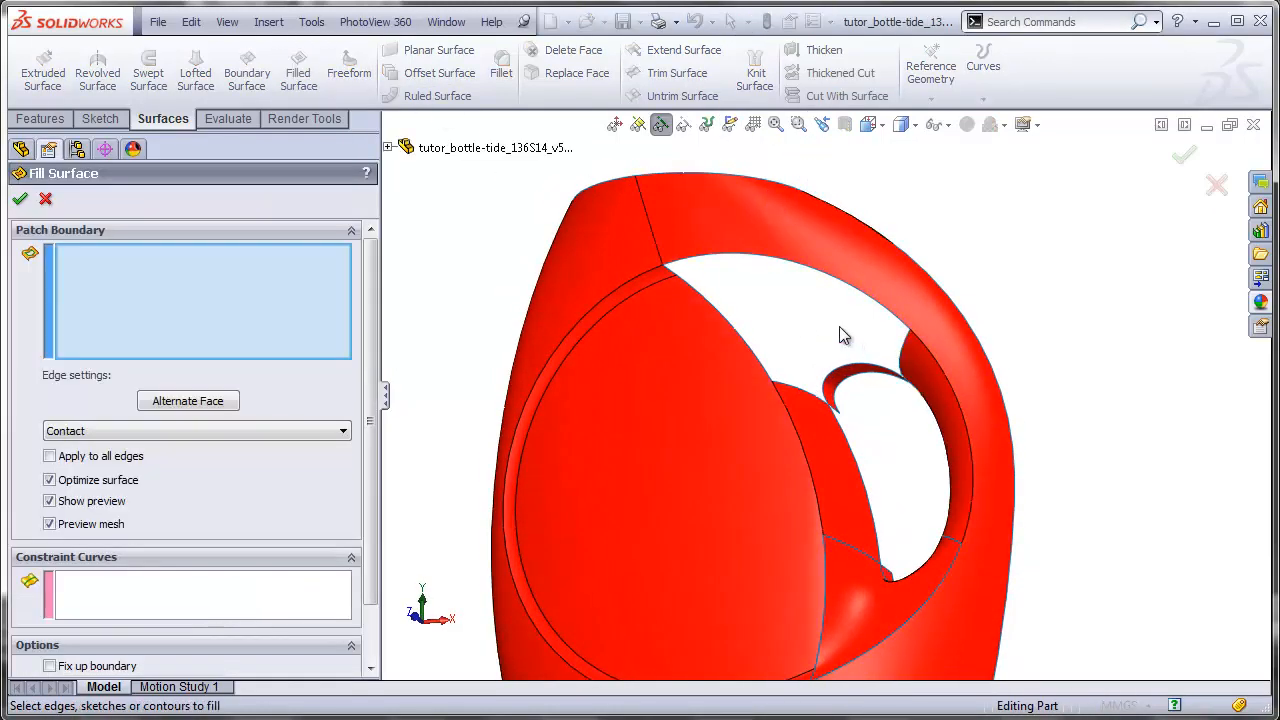
scroll(839, 327, down, 2)
click(843, 391)
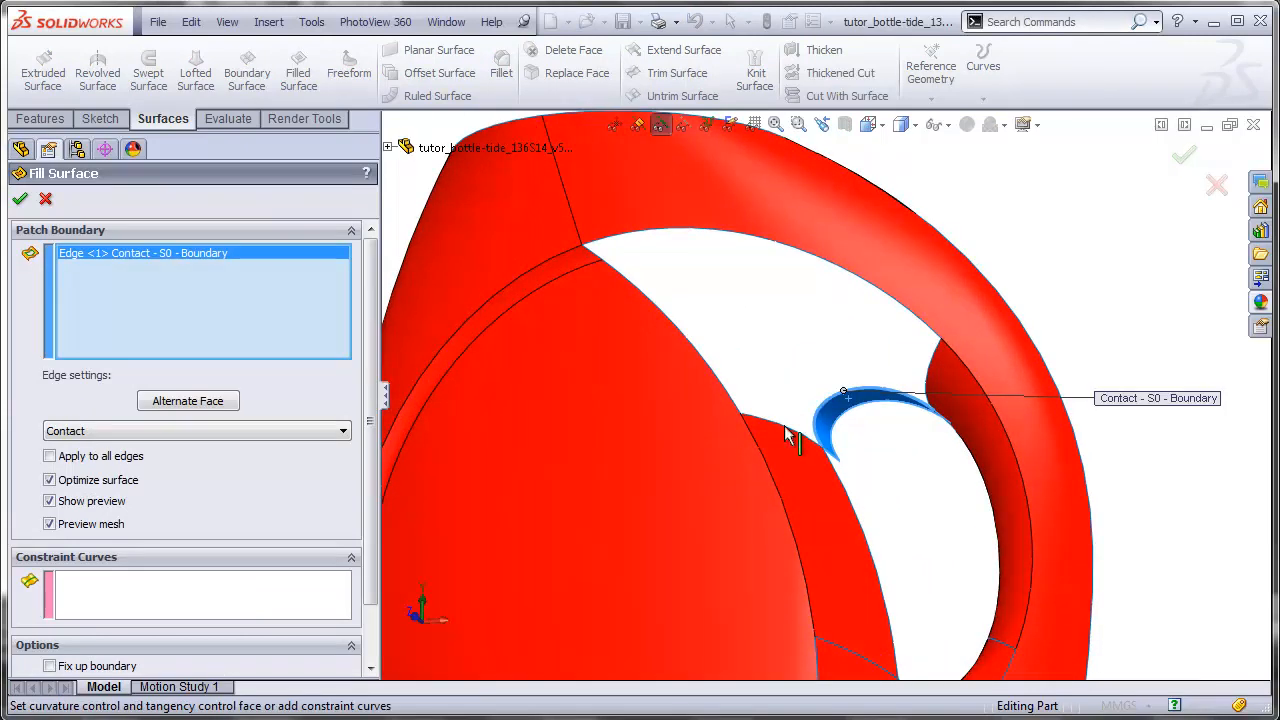
click(783, 427)
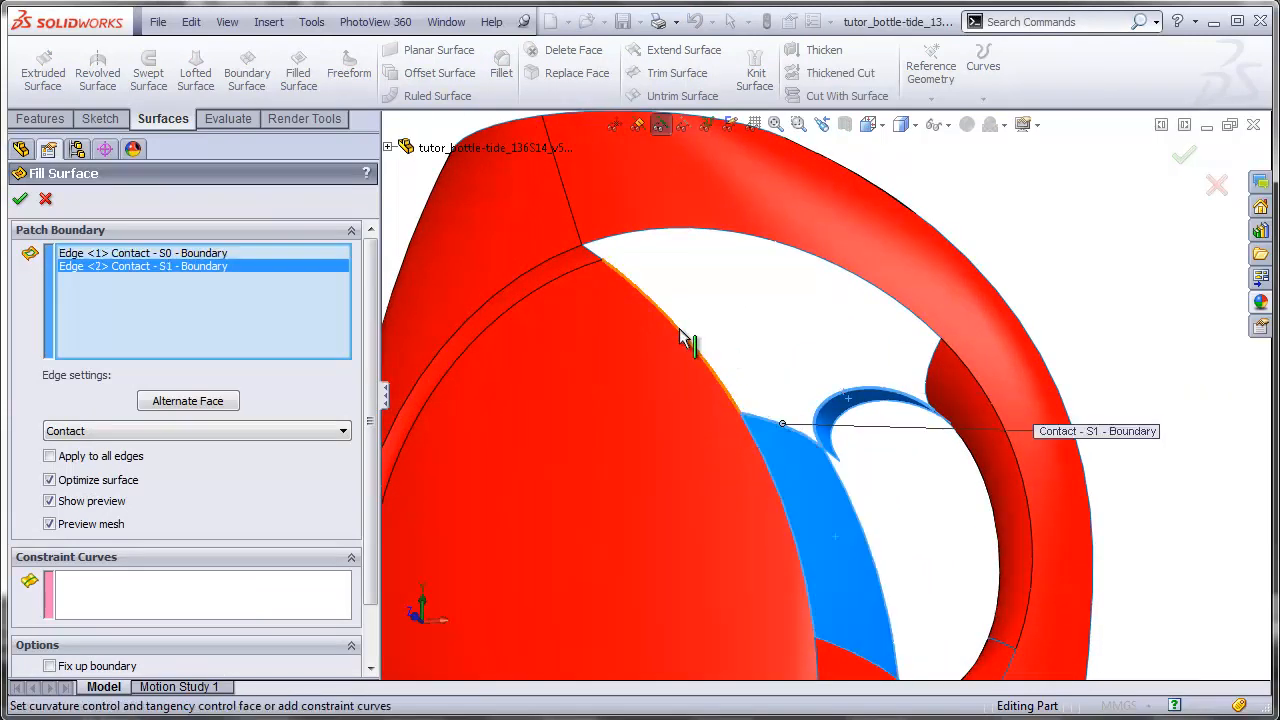
click(600, 253)
click(592, 252)
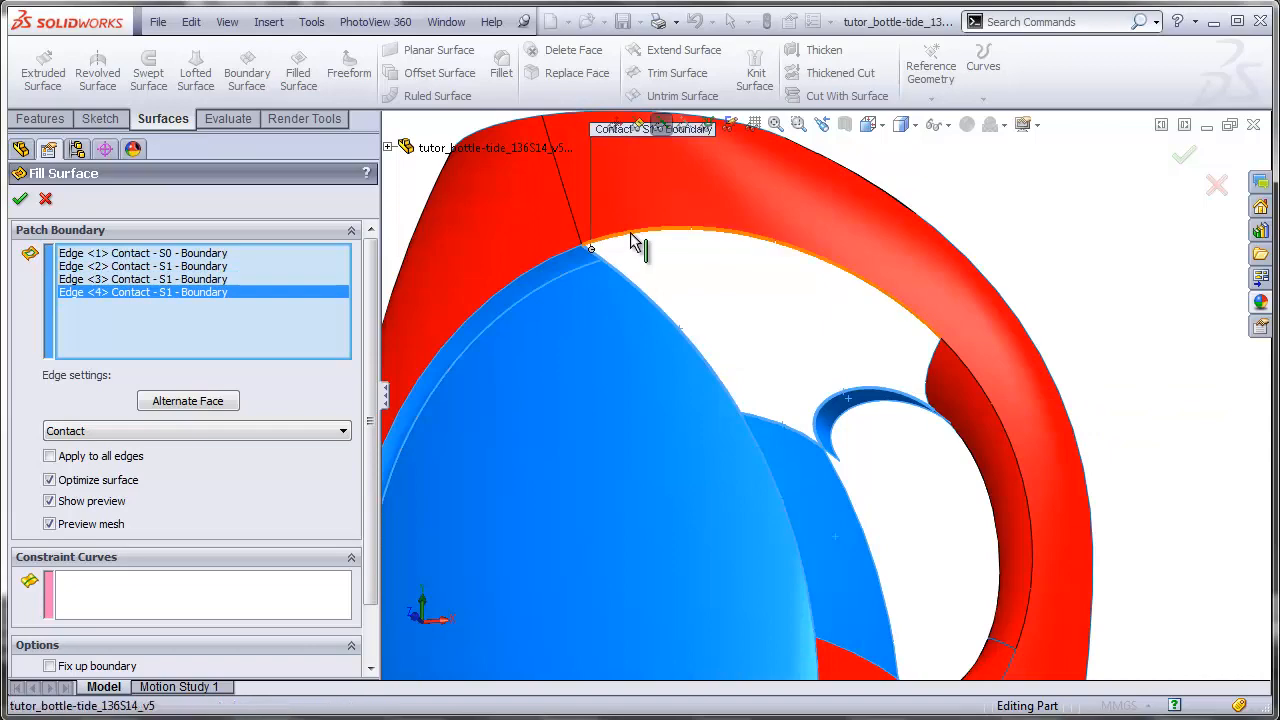
click(631, 243)
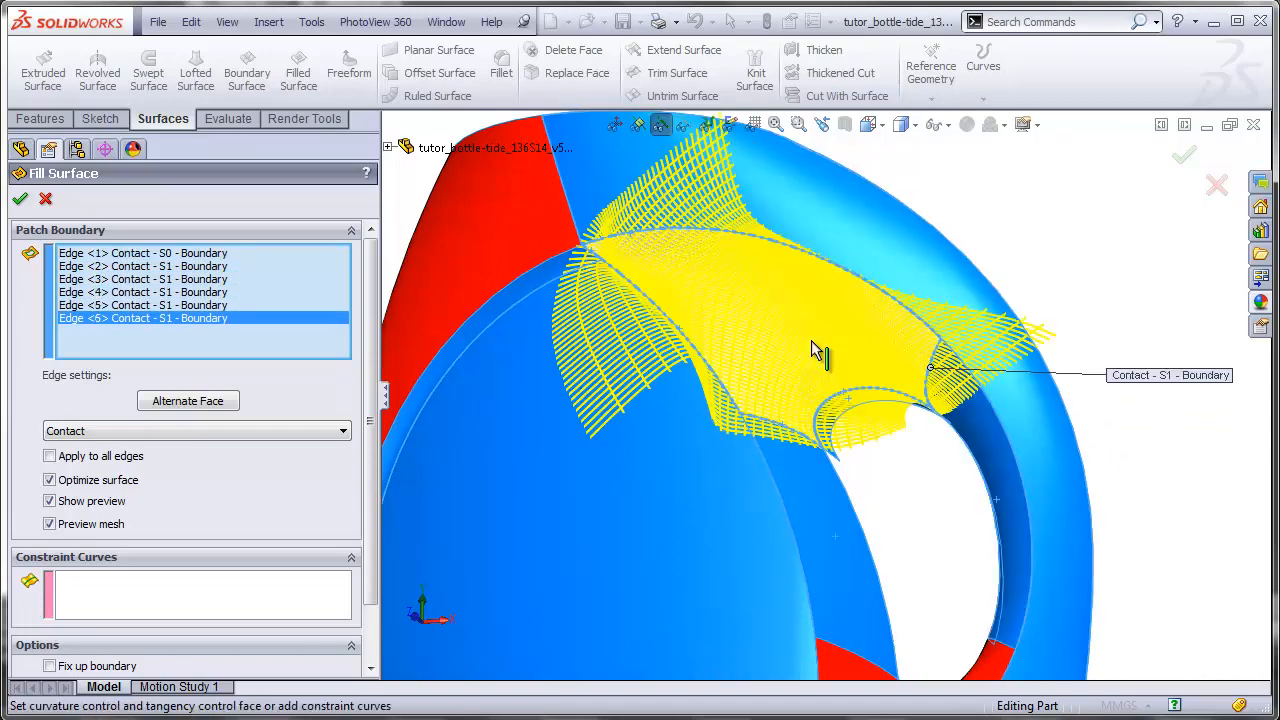
click(926, 366)
middle_drag(926, 366, 773, 401)
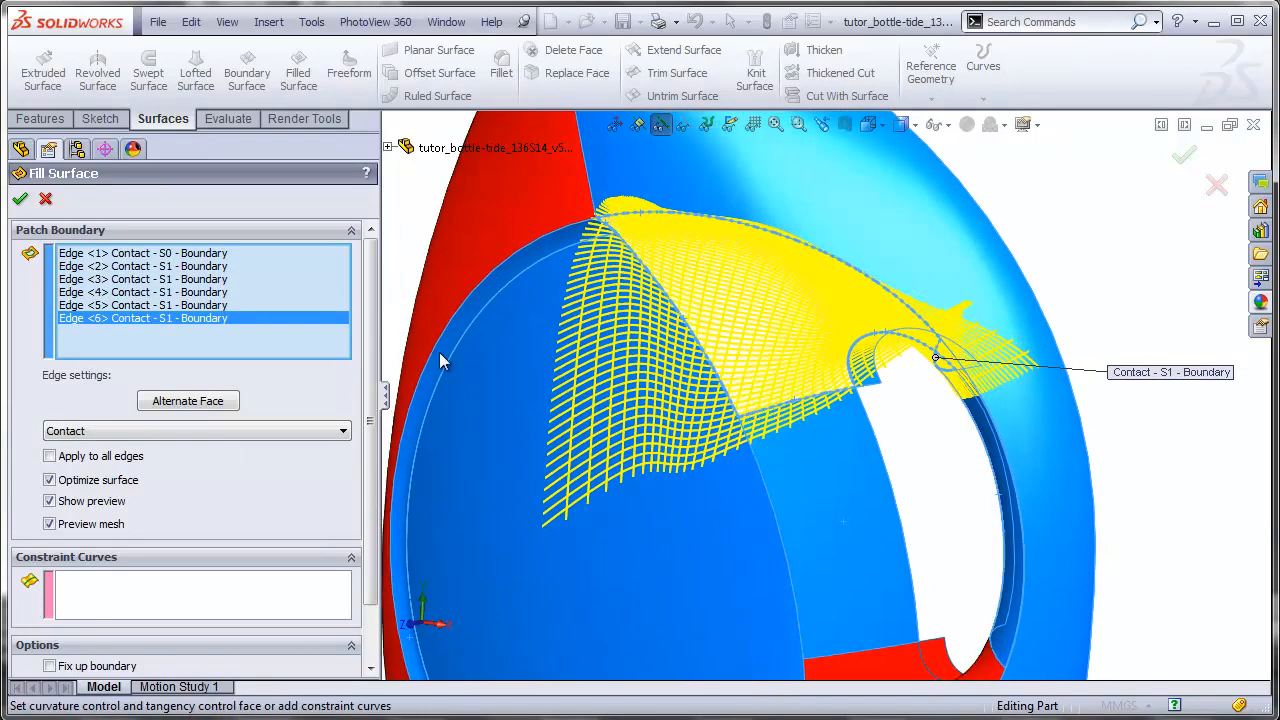
Step: Set the fill's edge along the temporary extruded arc to Tangent and the adjoining left inside handle edge to Curvature
click(160, 254)
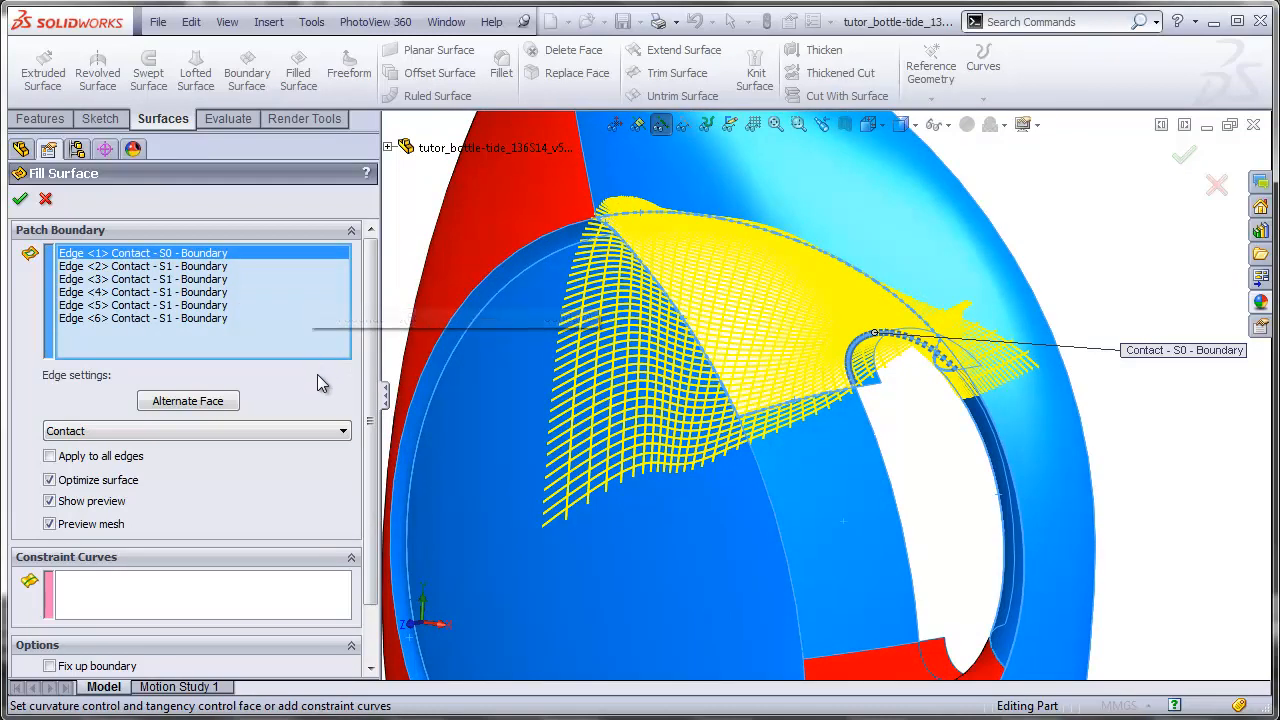
middle_drag(891, 434, 878, 345)
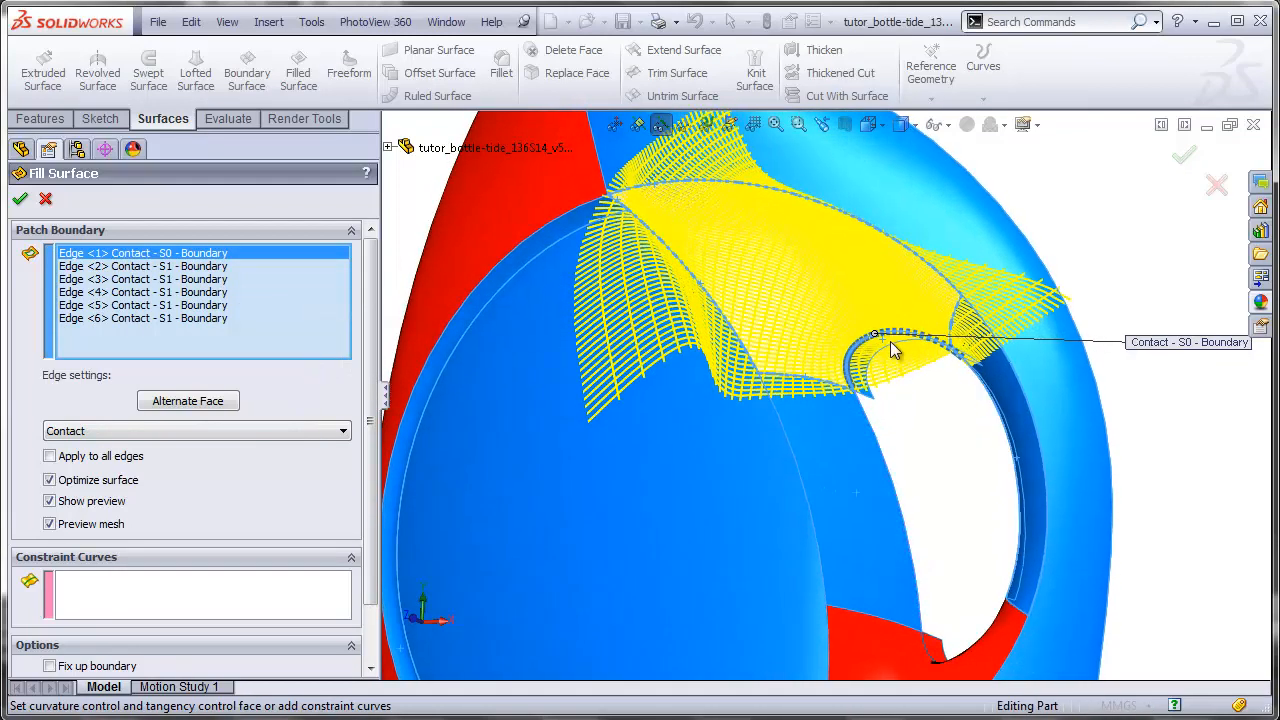
click(336, 436)
click(126, 460)
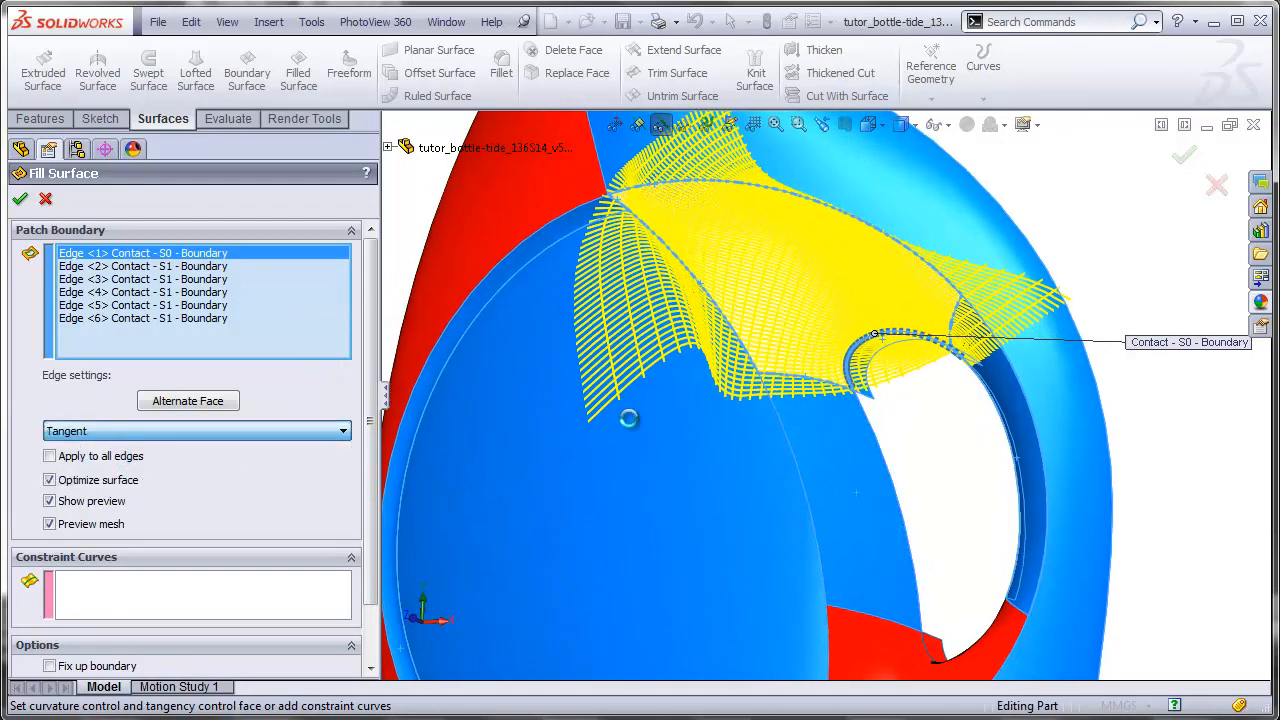
click(110, 266)
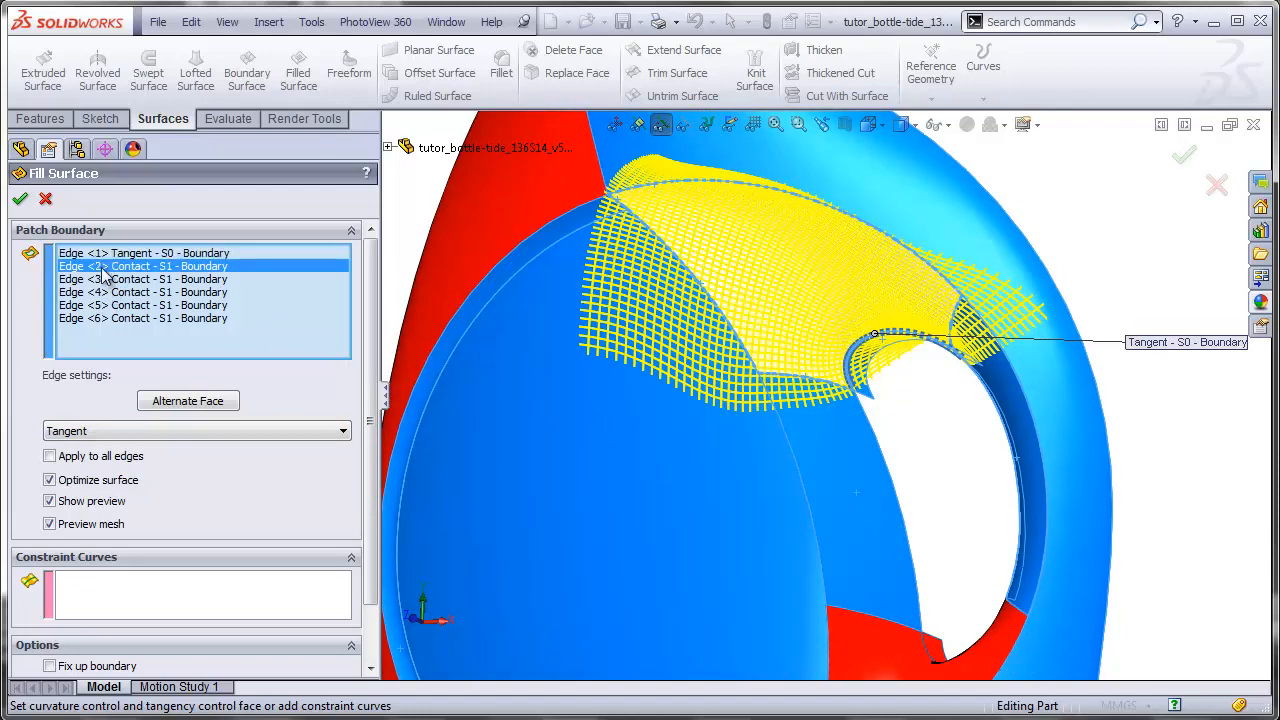
click(200, 431)
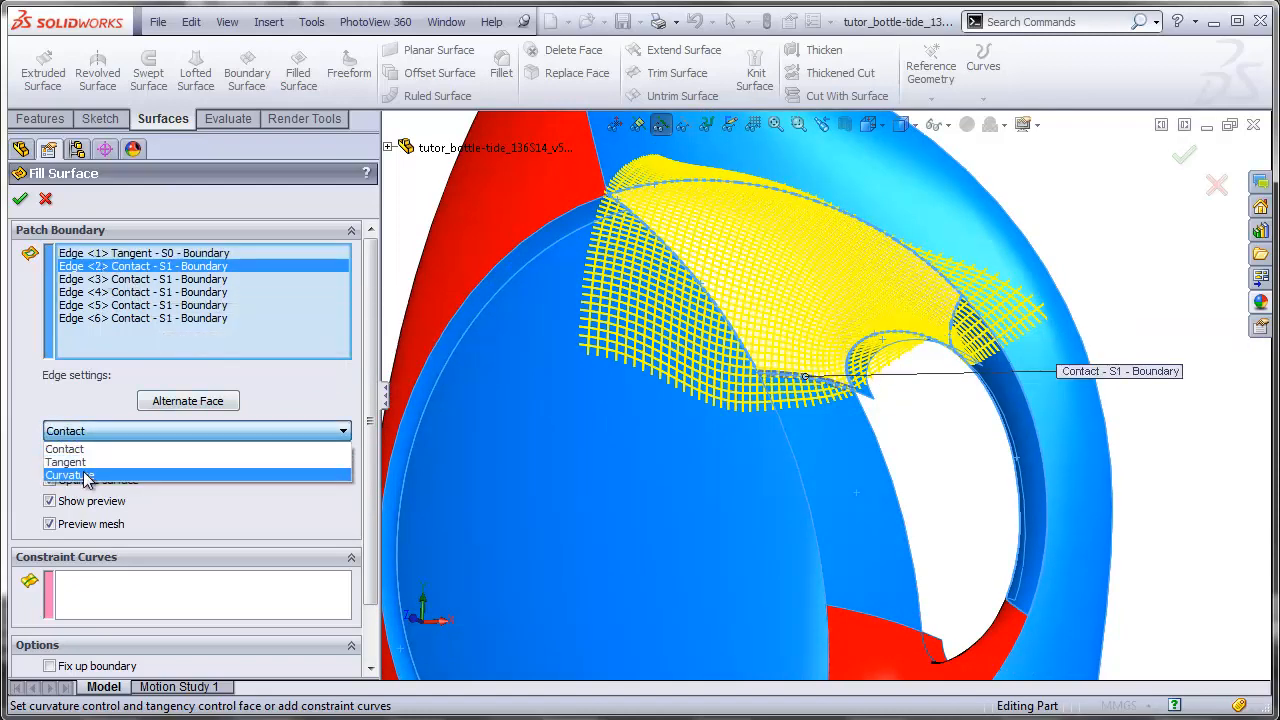
click(80, 475)
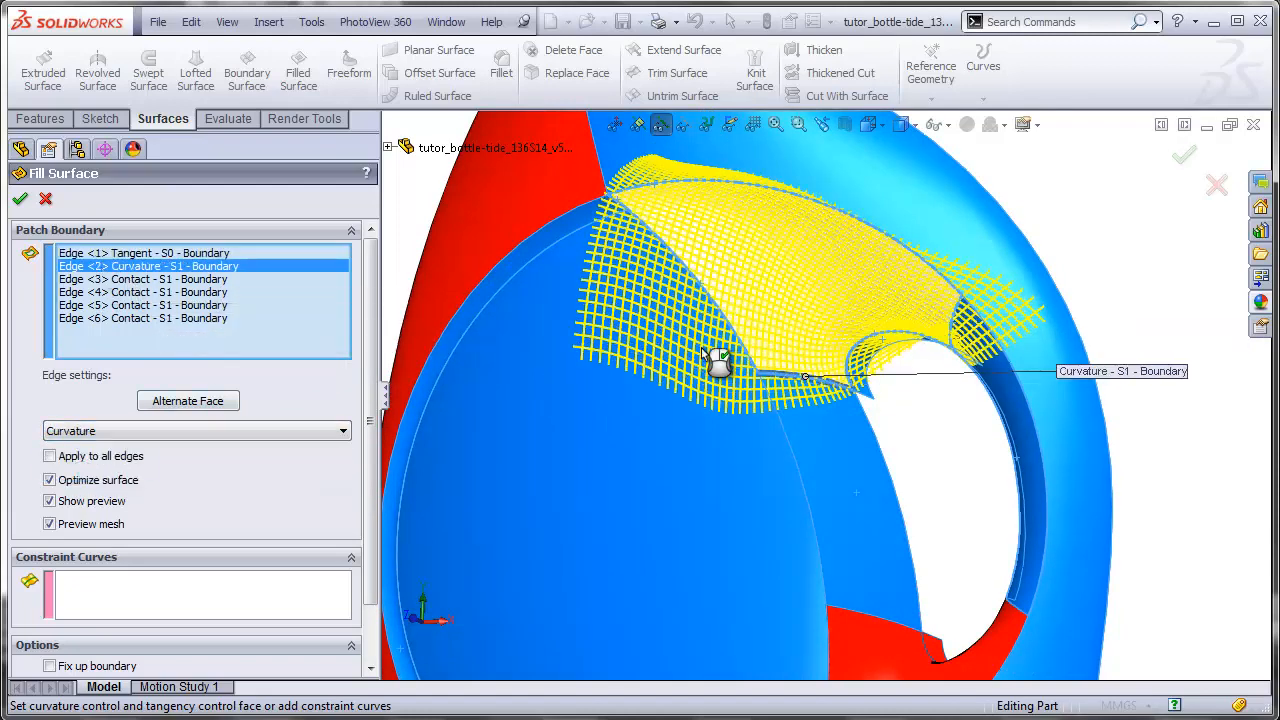
Step: Set the short logo blend edge and the right inside handle edge to Curvature, and create the upper handle fill
click(193, 280)
click(190, 292)
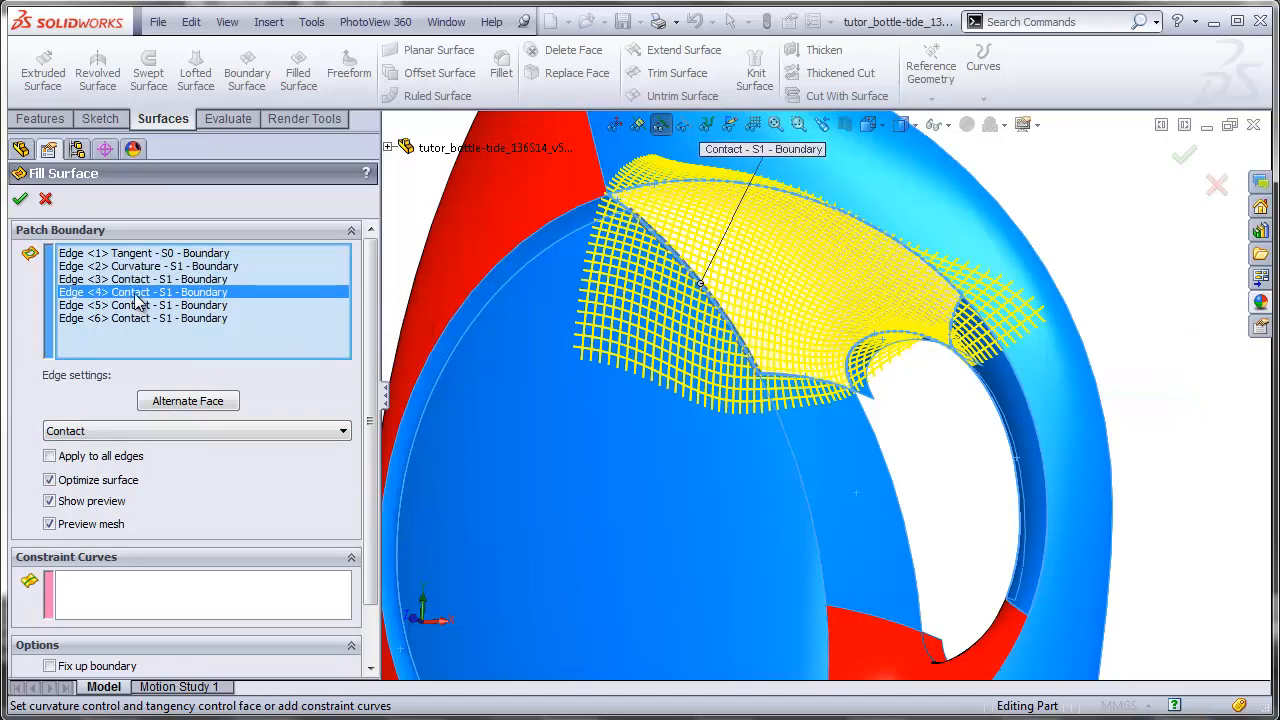
scroll(668, 215, down, 3)
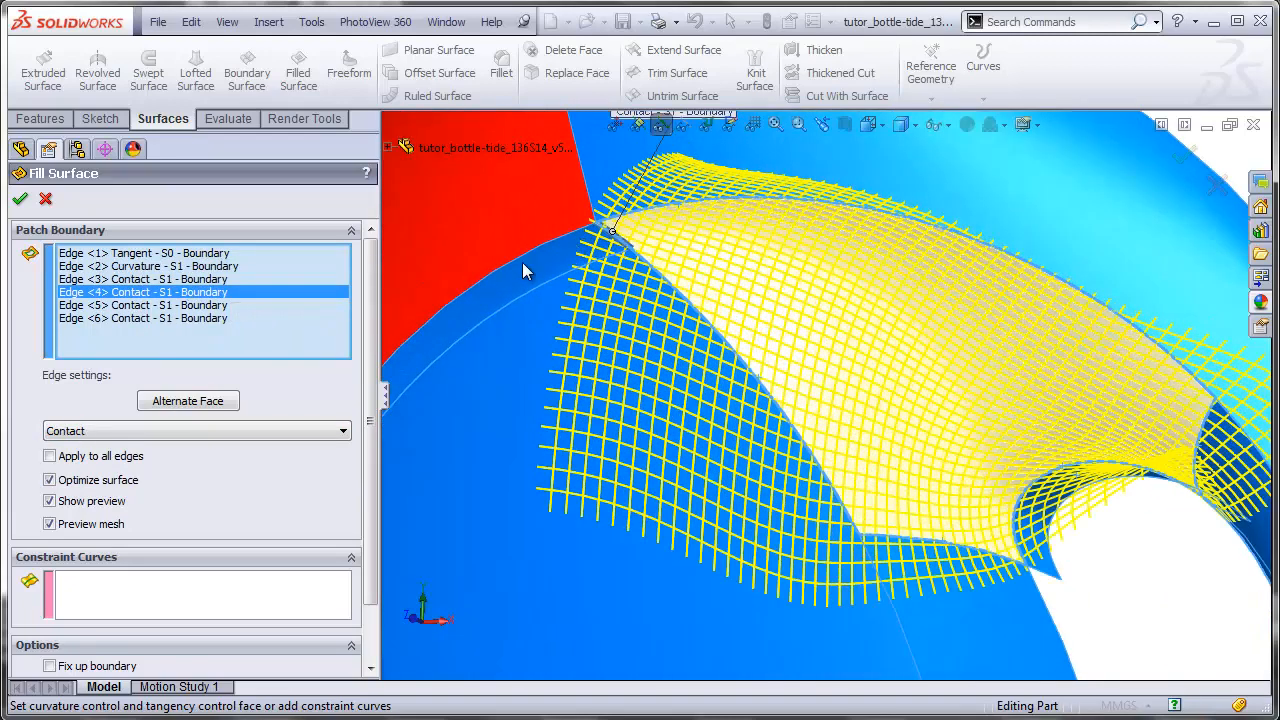
click(224, 430)
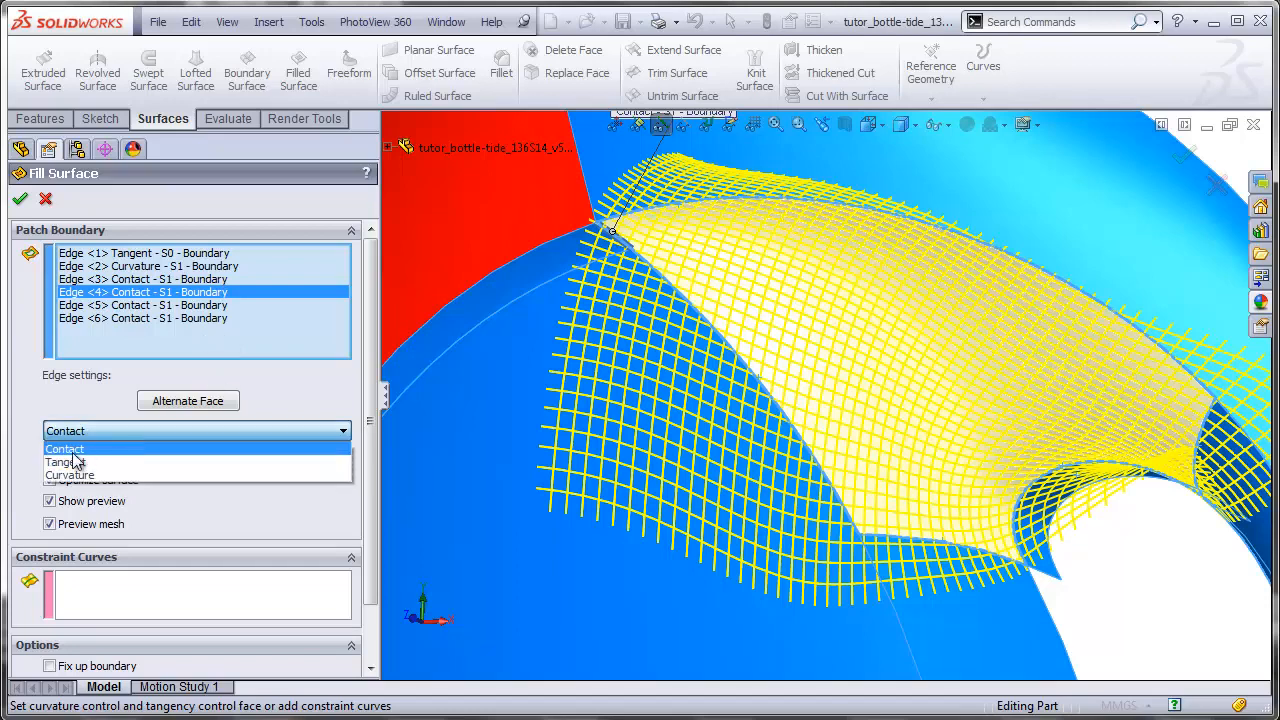
click(77, 470)
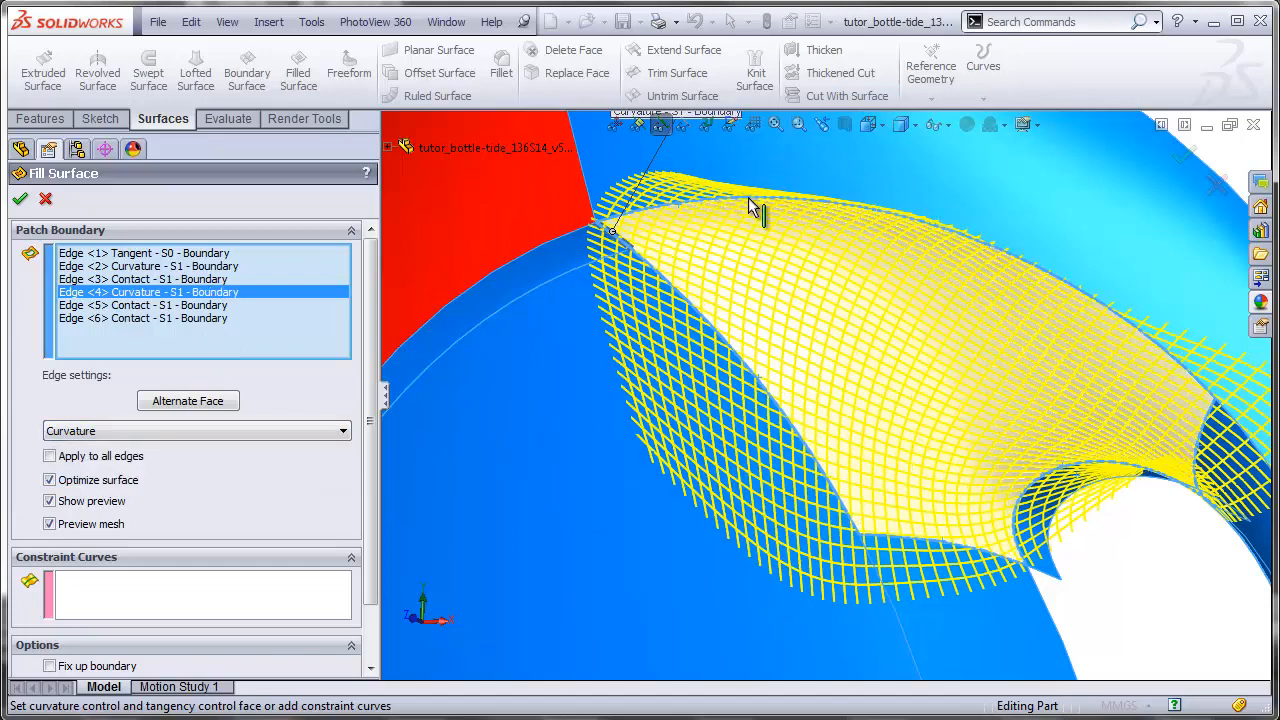
click(171, 317)
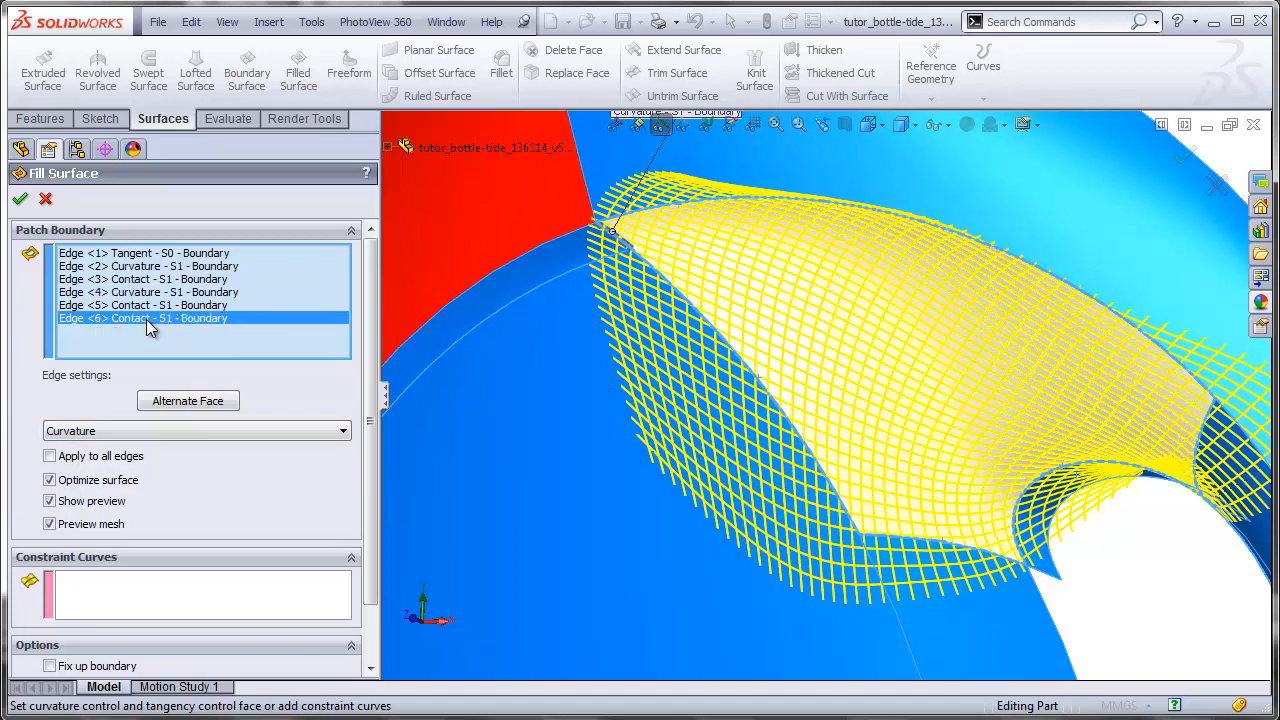
click(172, 434)
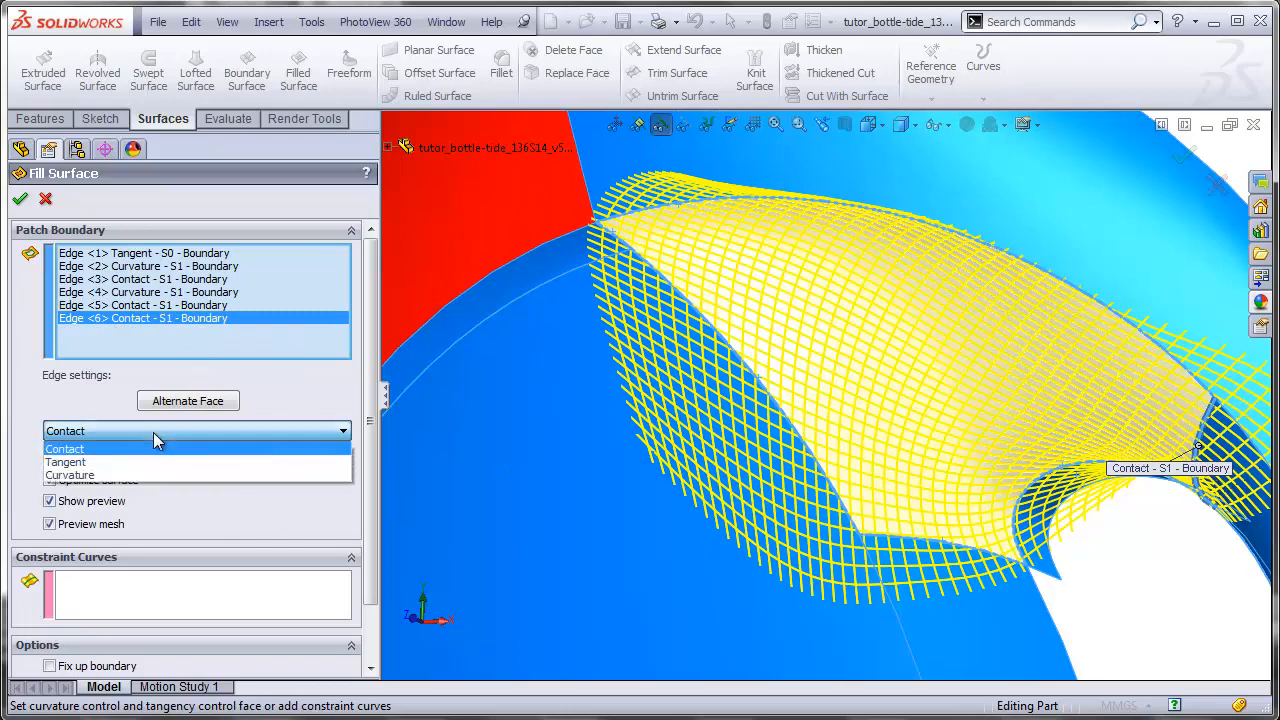
click(80, 472)
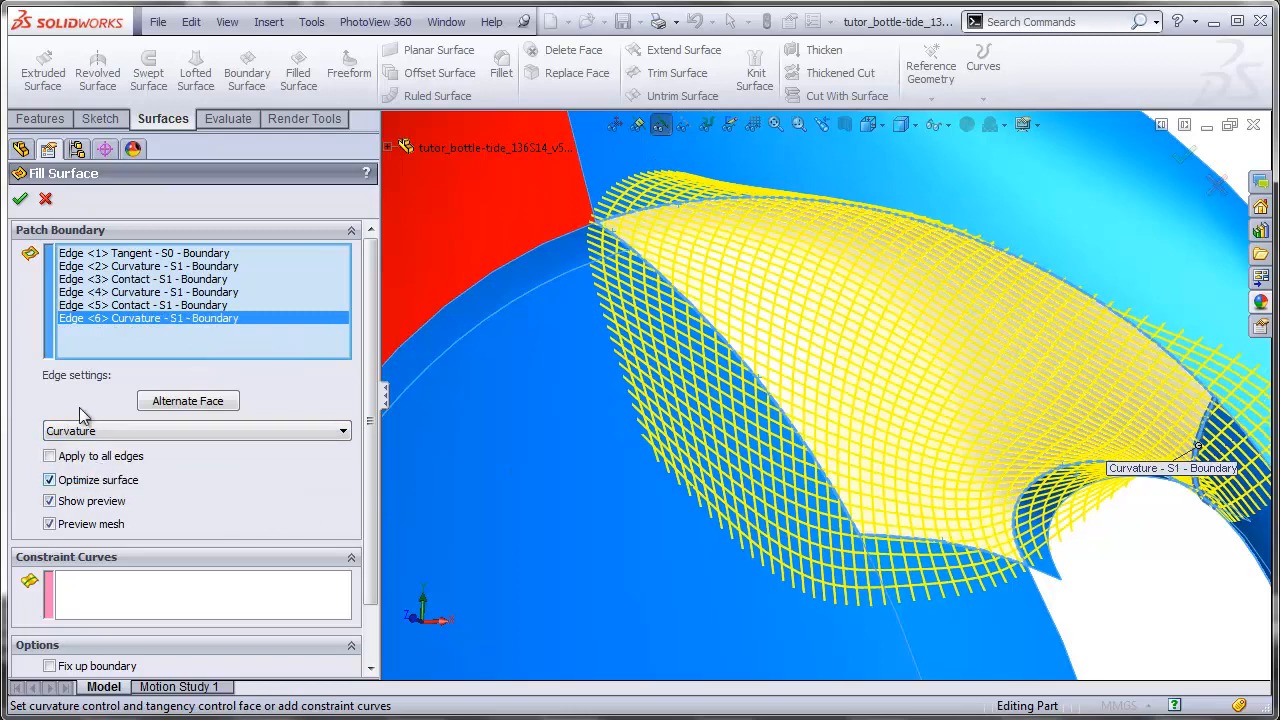
click(21, 201)
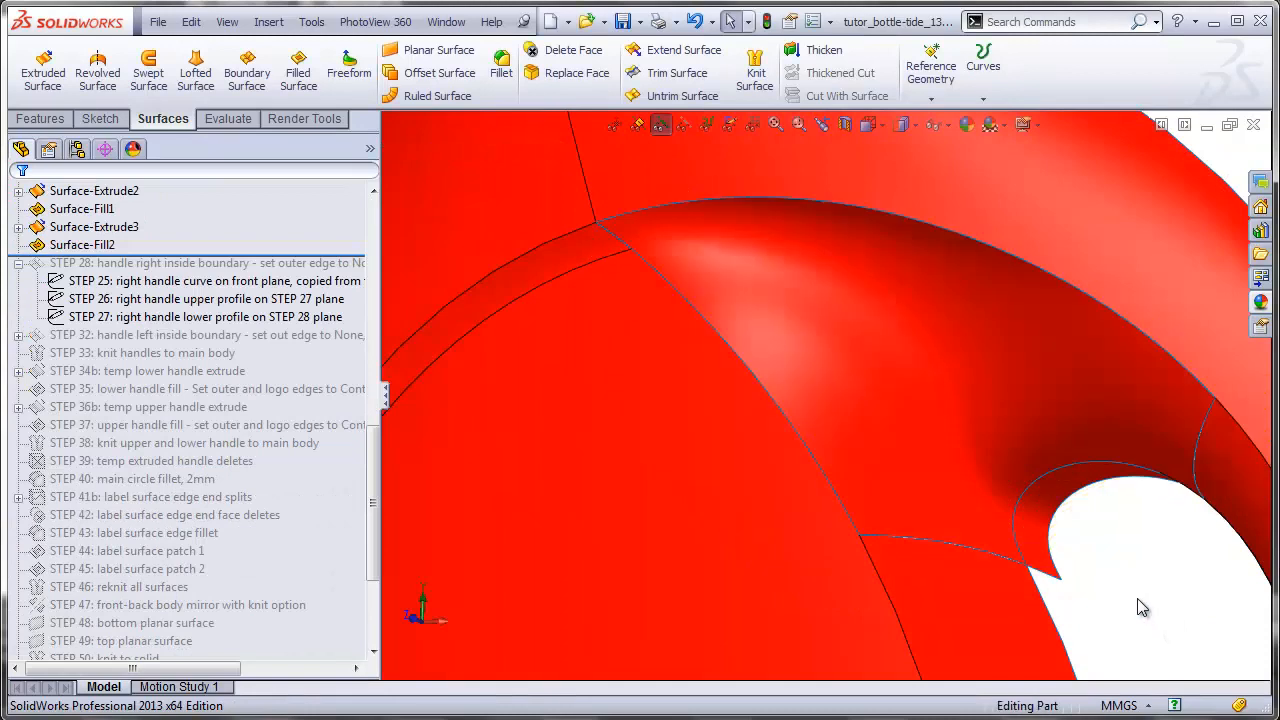
Step: Delete the two temporary extruded surface bodies, Surface-Extrude2 and Surface-Extrude3, from the handle opening
scroll(1107, 599, up, 7)
middle_drag(1075, 595, 862, 447)
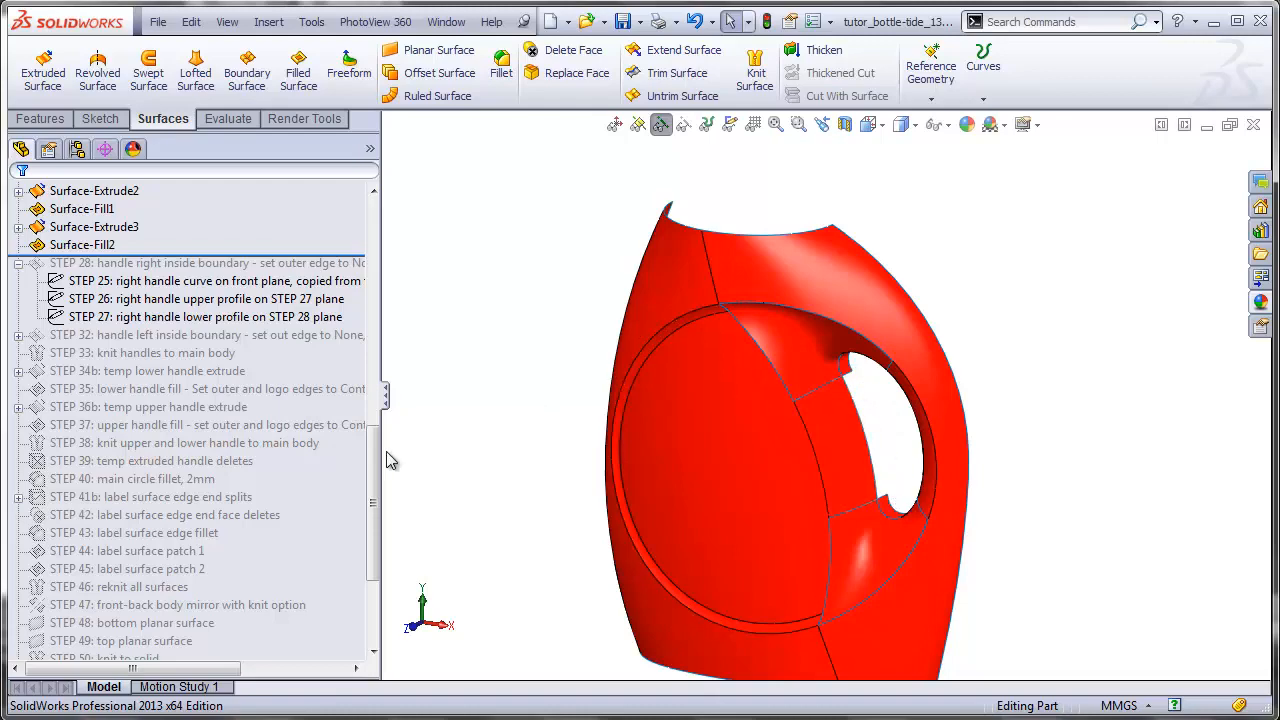
drag(373, 460, 364, 215)
click(112, 248)
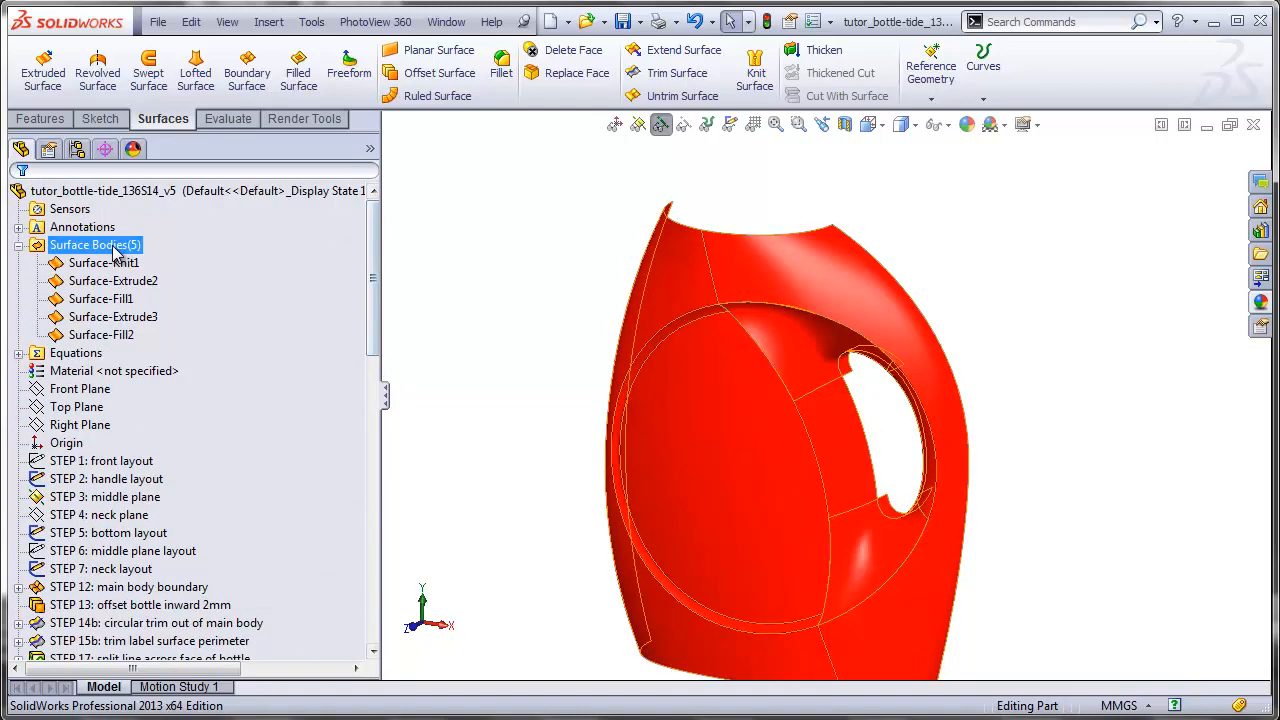
click(236, 264)
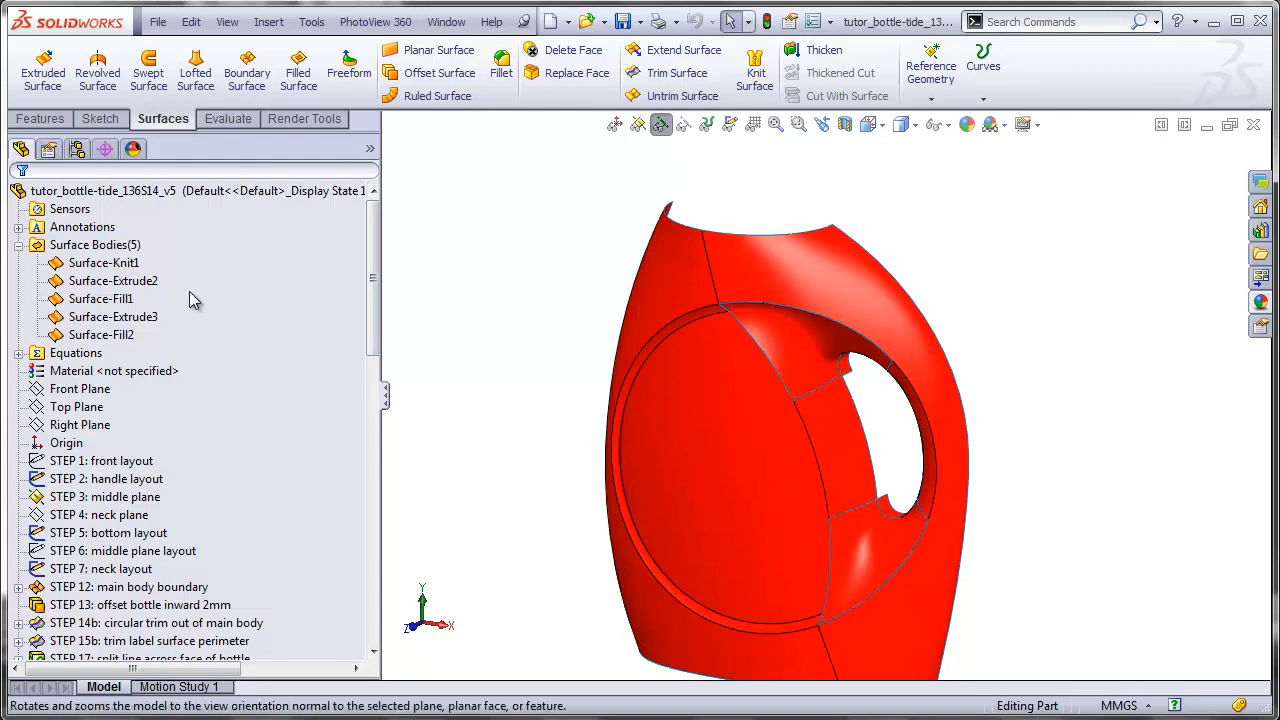
click(148, 282)
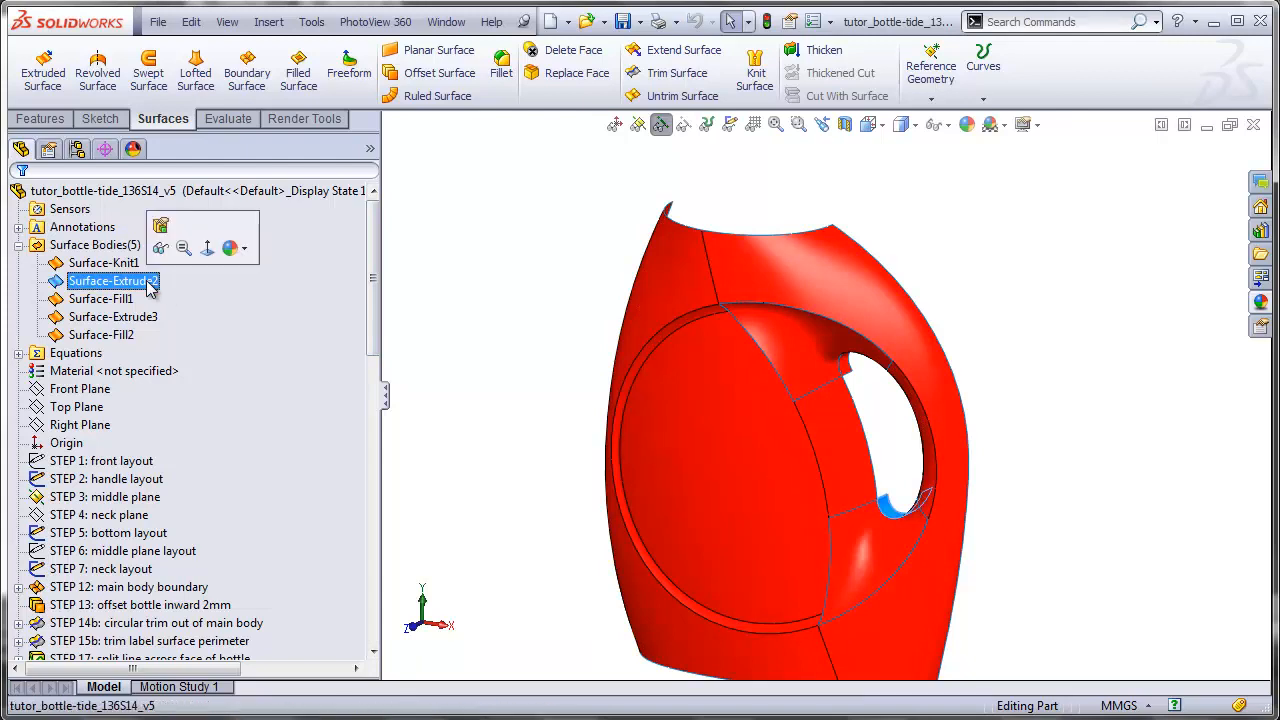
ctrl+click(154, 318)
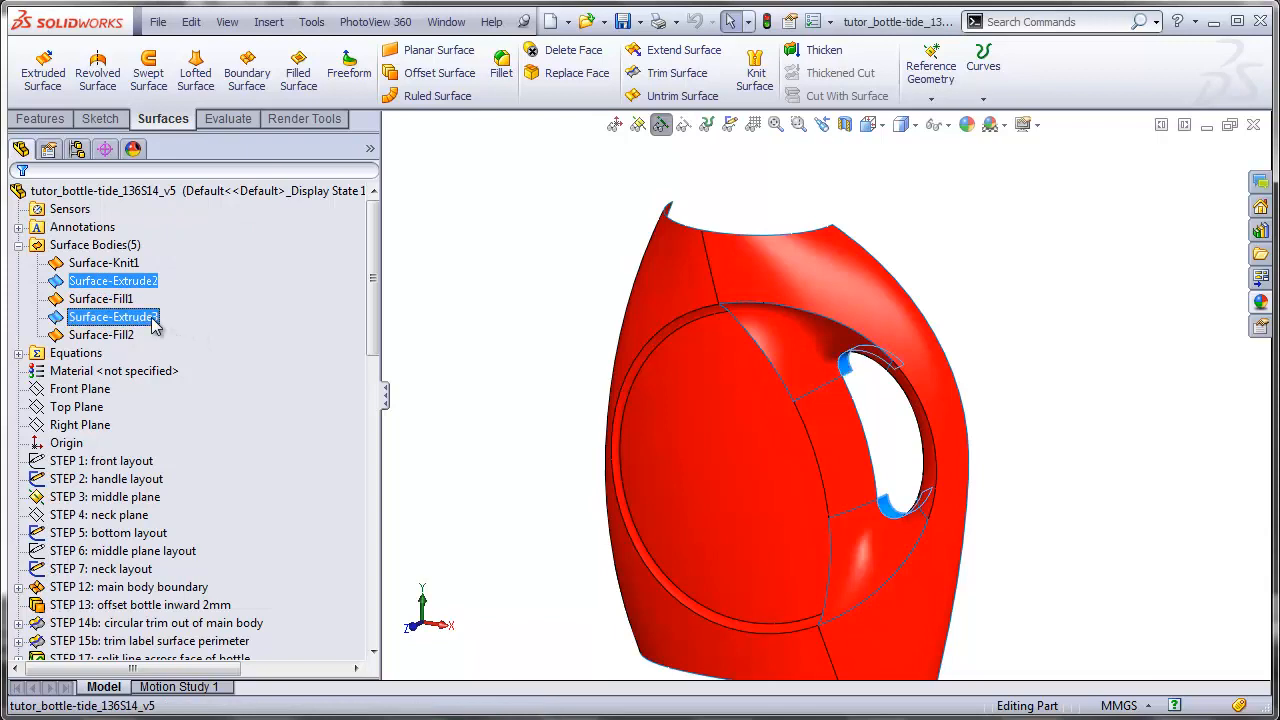
right_click(155, 320)
click(226, 391)
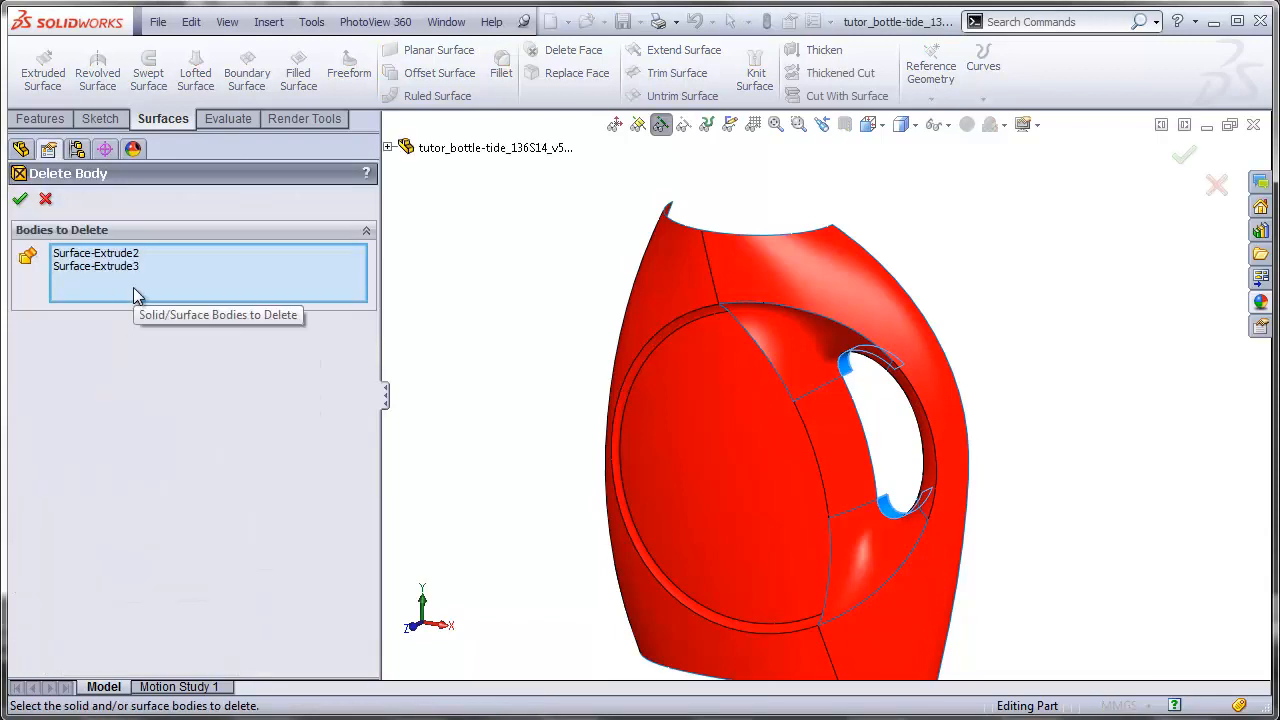
click(20, 198)
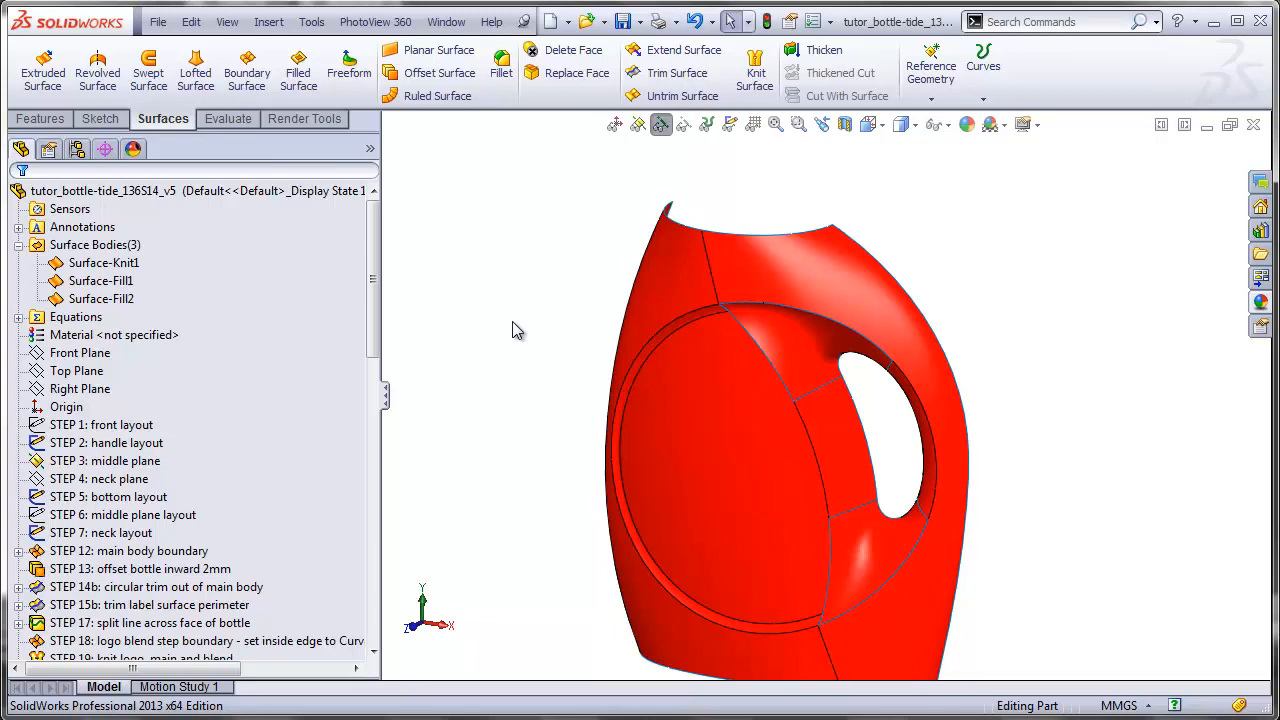
Step: Knit the main bottle body with the upper and lower handle fill surfaces
click(755, 78)
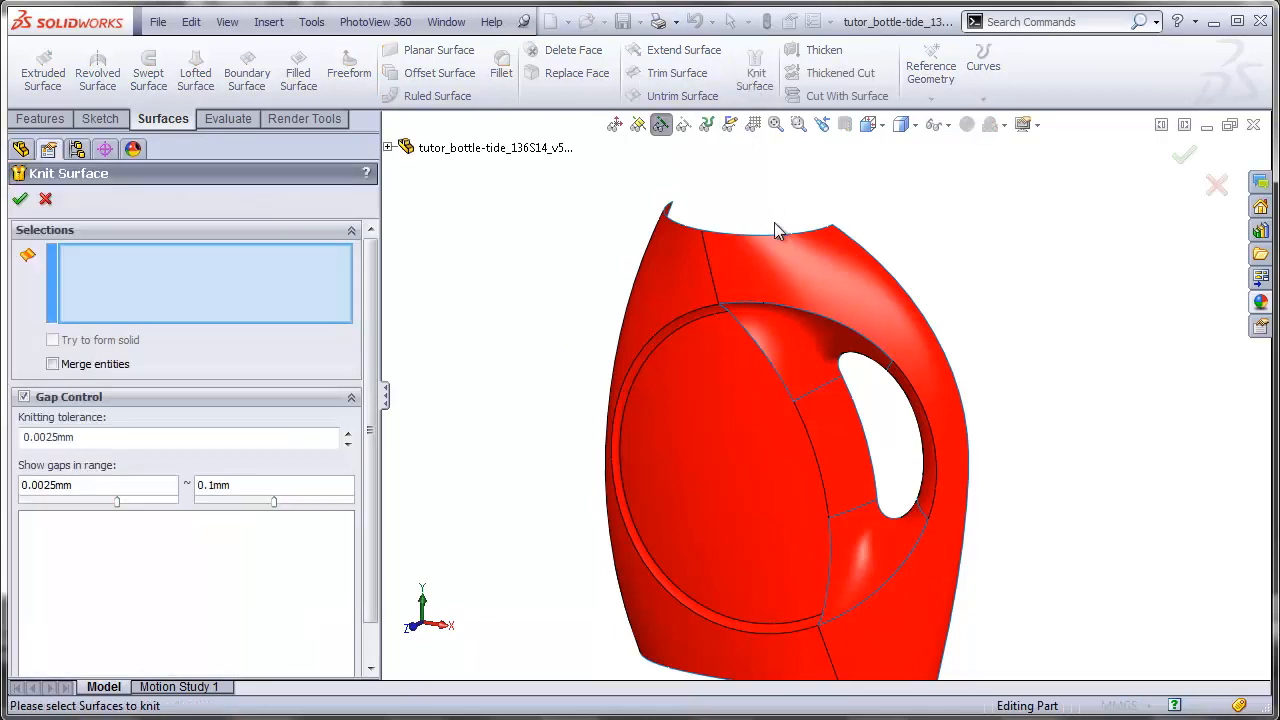
click(778, 272)
click(795, 358)
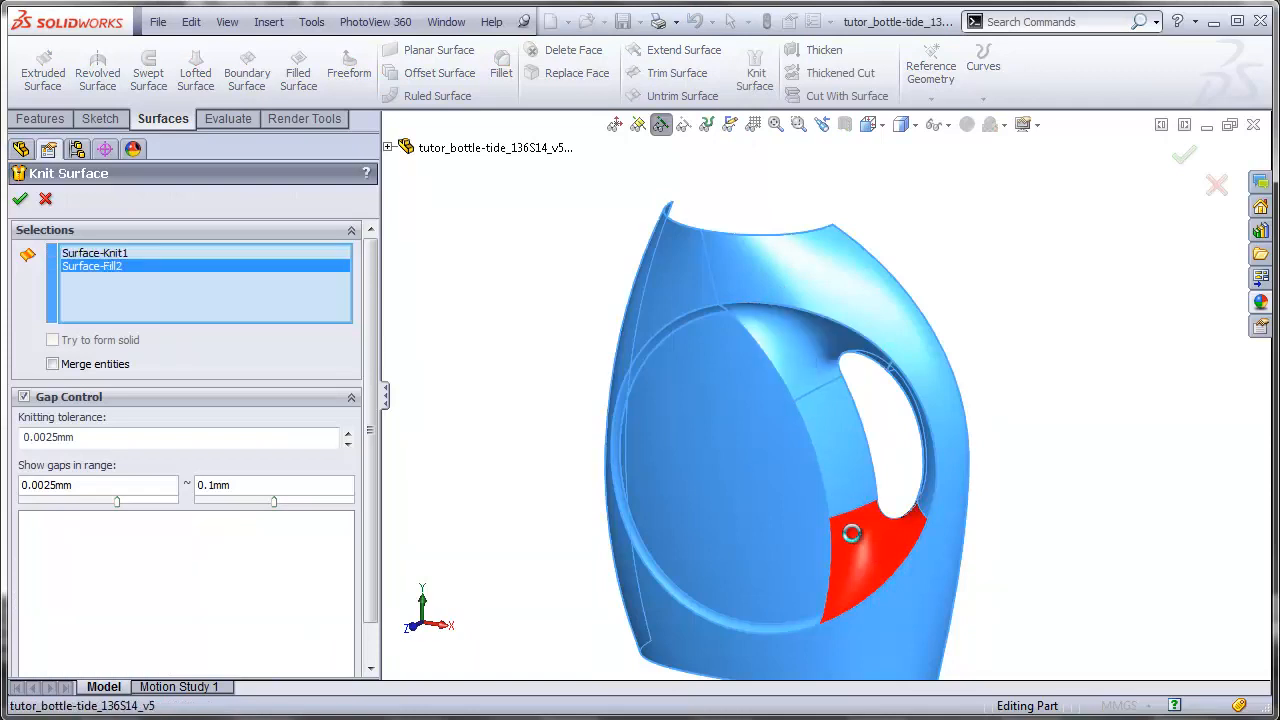
click(850, 530)
click(20, 198)
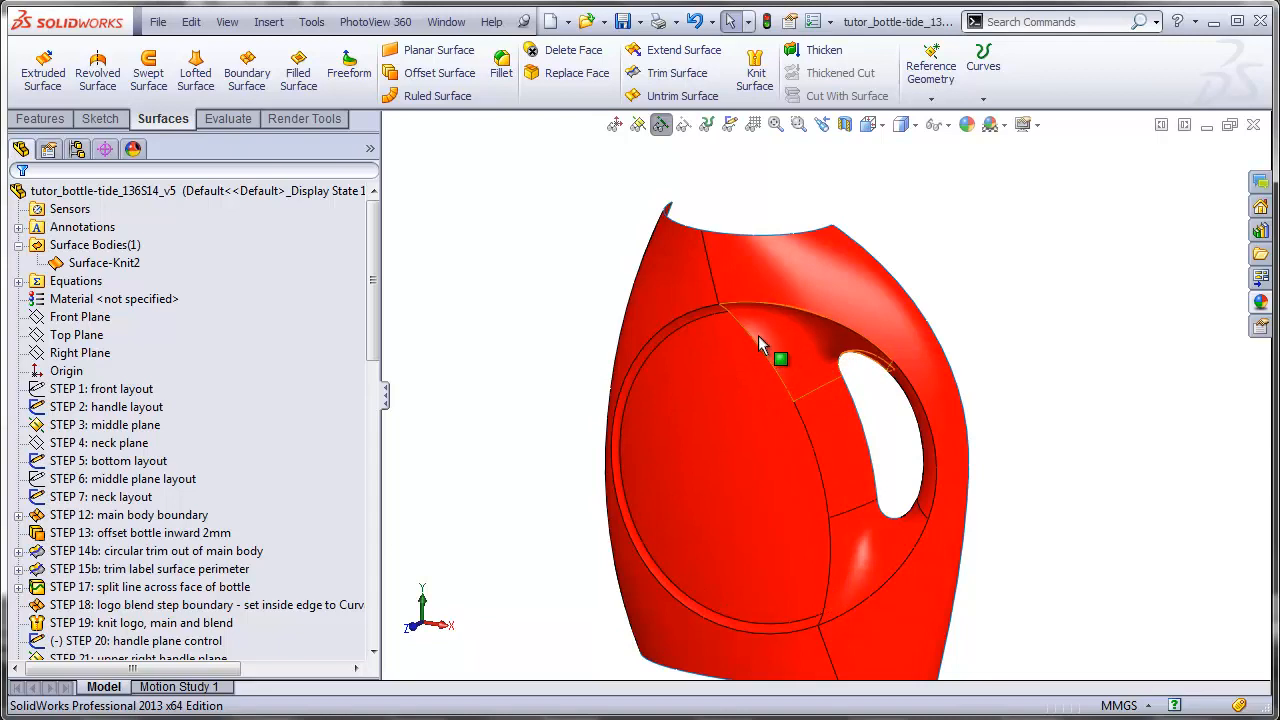
Step: Try a 3 mm constant-radius fillet on the middle, lower and upper edge segments between the label face and the handle
scroll(765, 322, down, 2)
scroll(765, 319, down, 1)
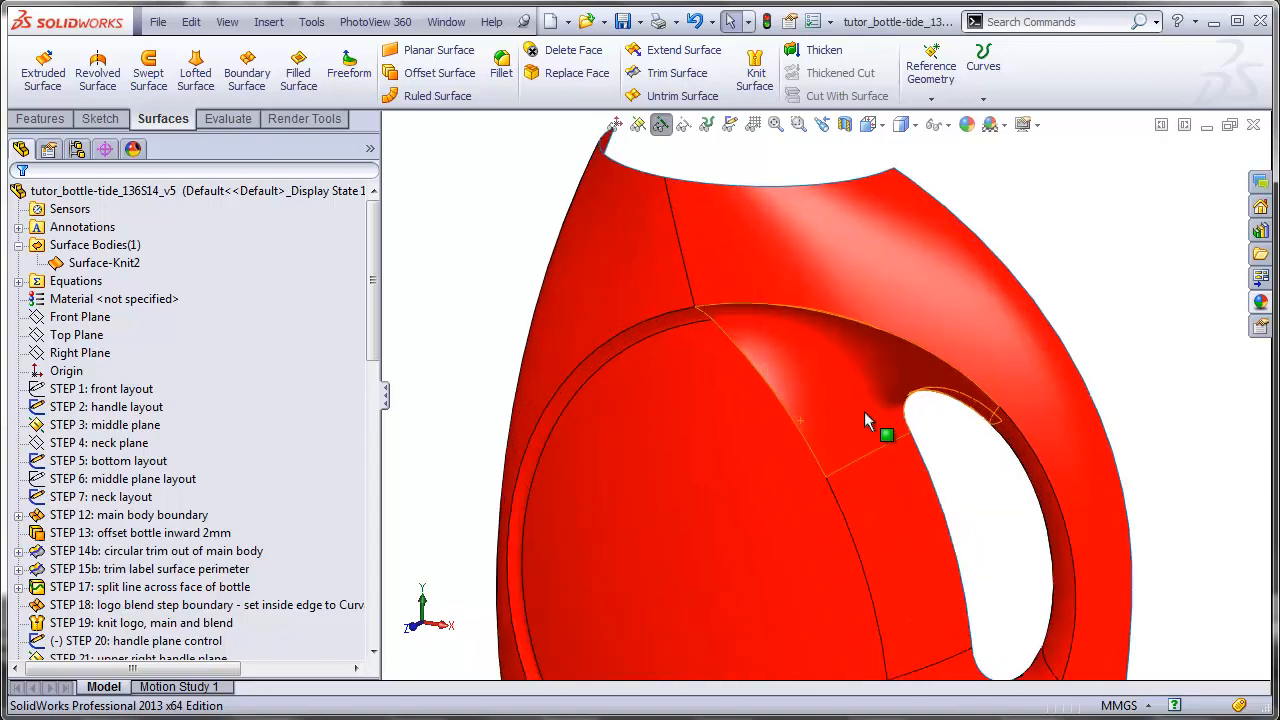
click(500, 62)
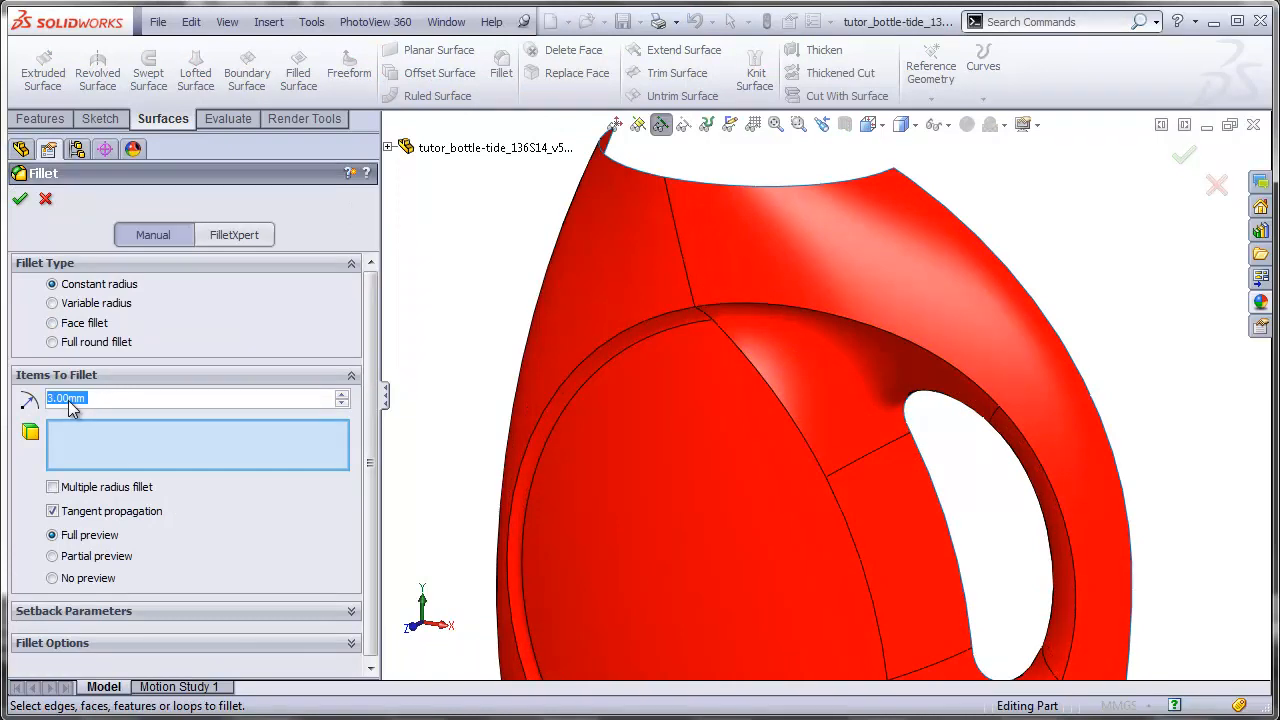
click(845, 519)
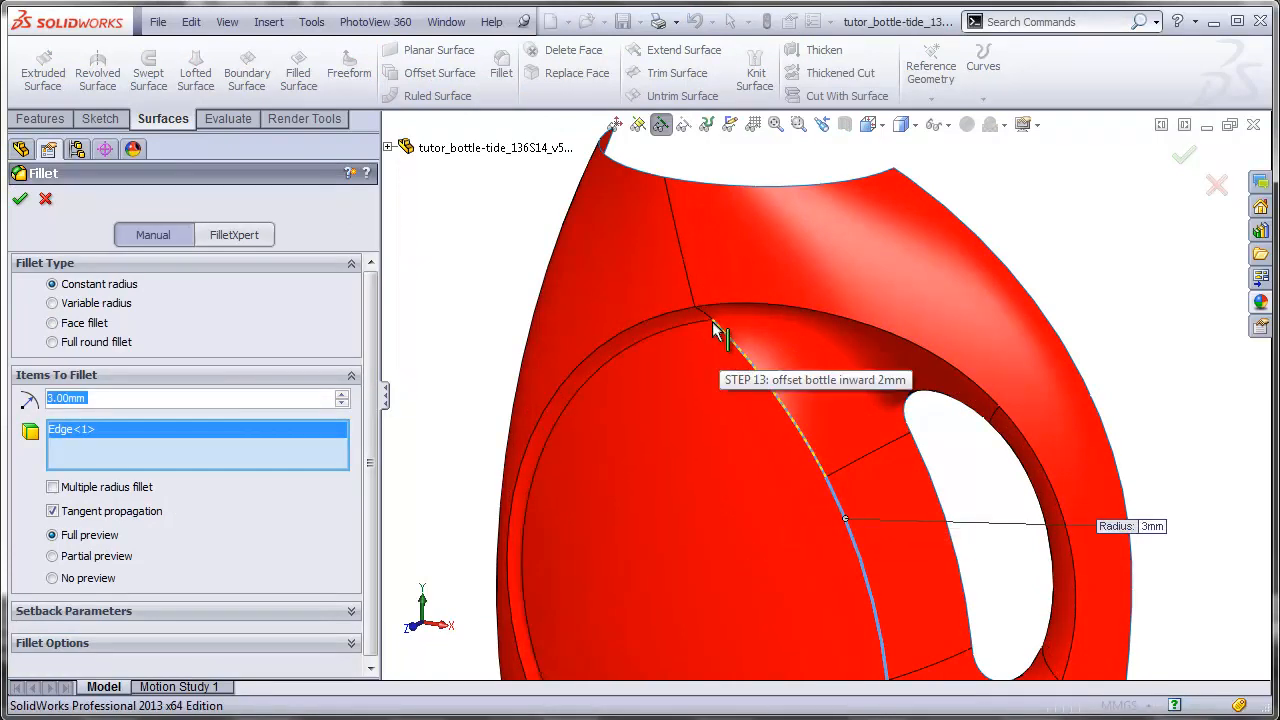
scroll(865, 590, up, 2)
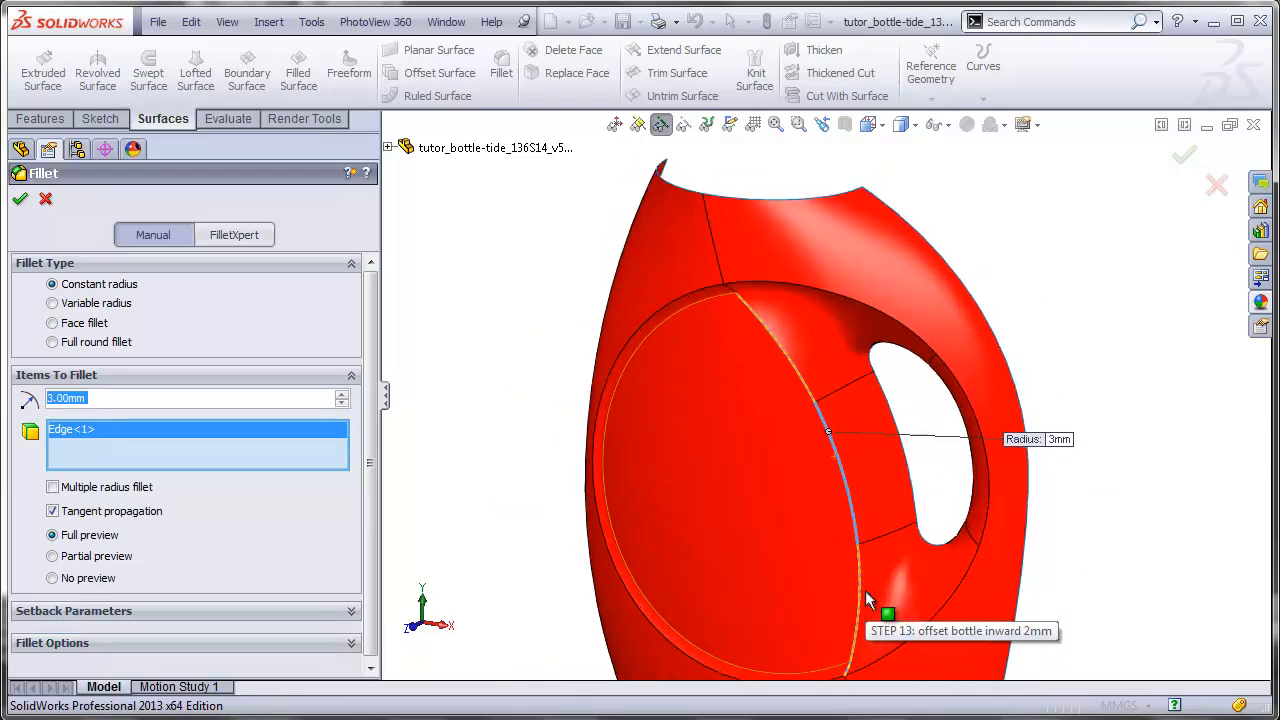
scroll(865, 590, down, 3)
scroll(863, 590, up, 1)
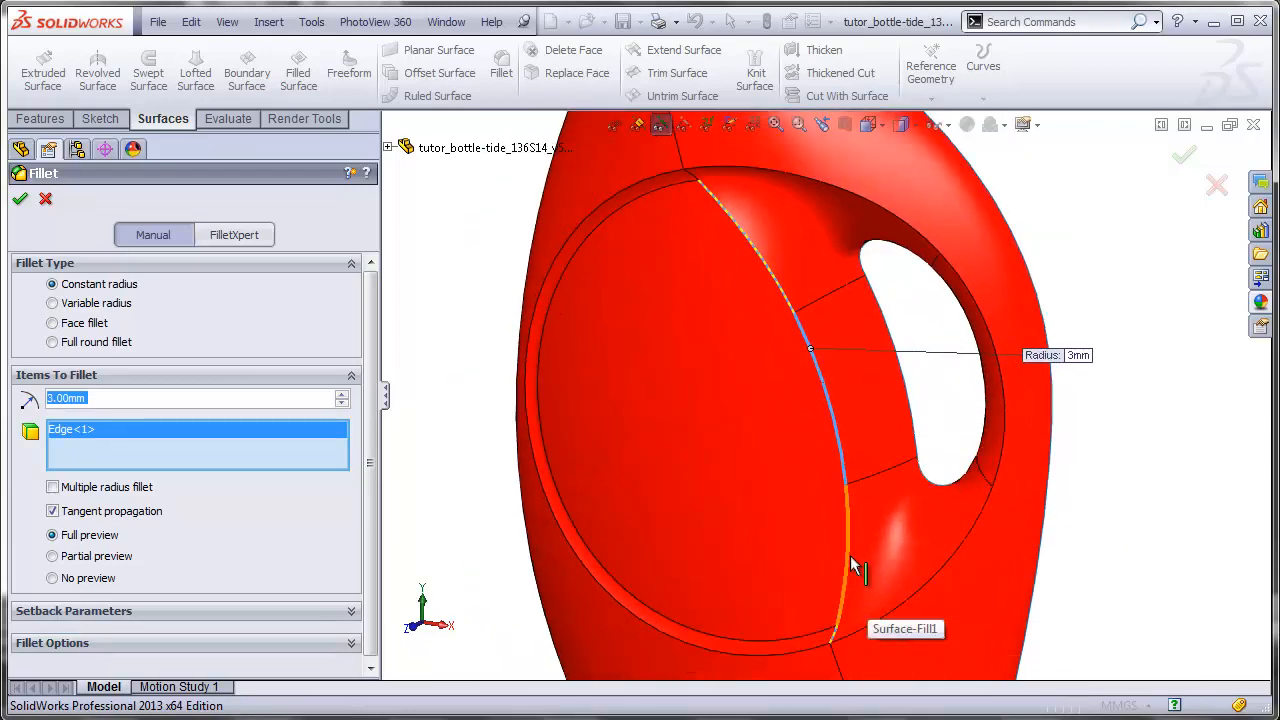
click(729, 217)
scroll(729, 214, down, 3)
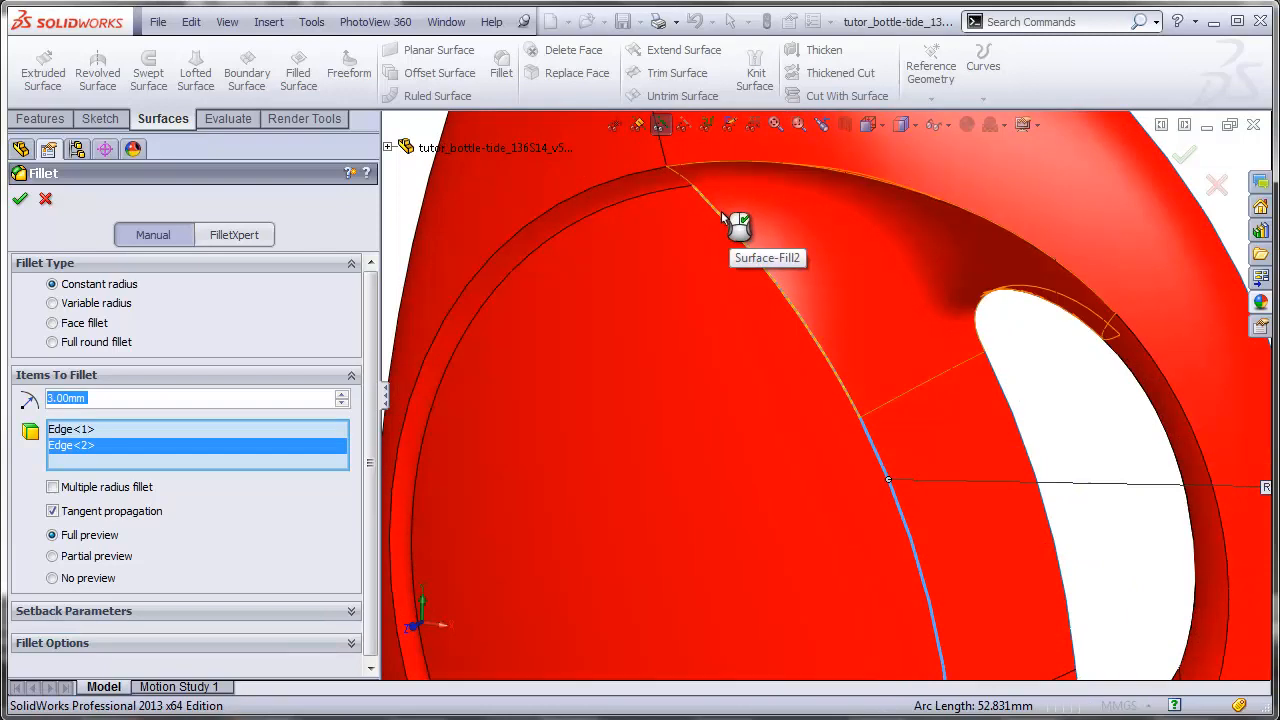
click(719, 210)
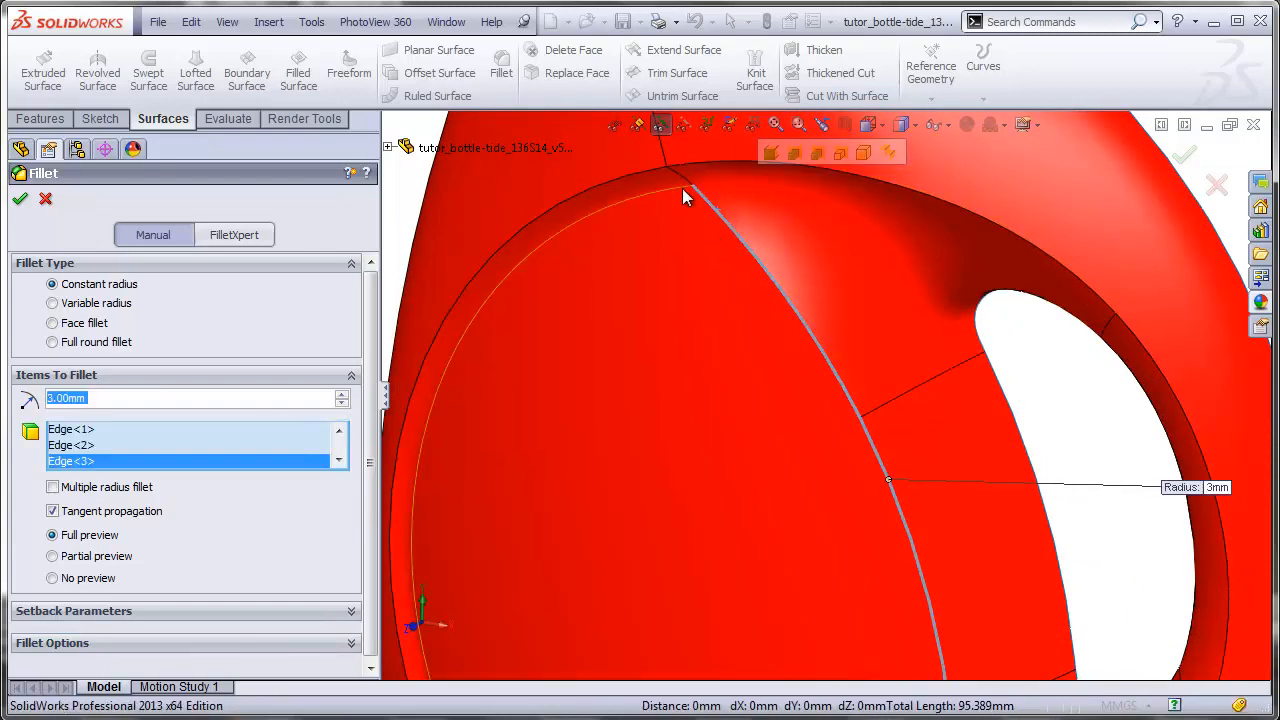
Step: Add the short step edges at the label's upper and lower corners to the 3 mm fillet attempt
click(683, 177)
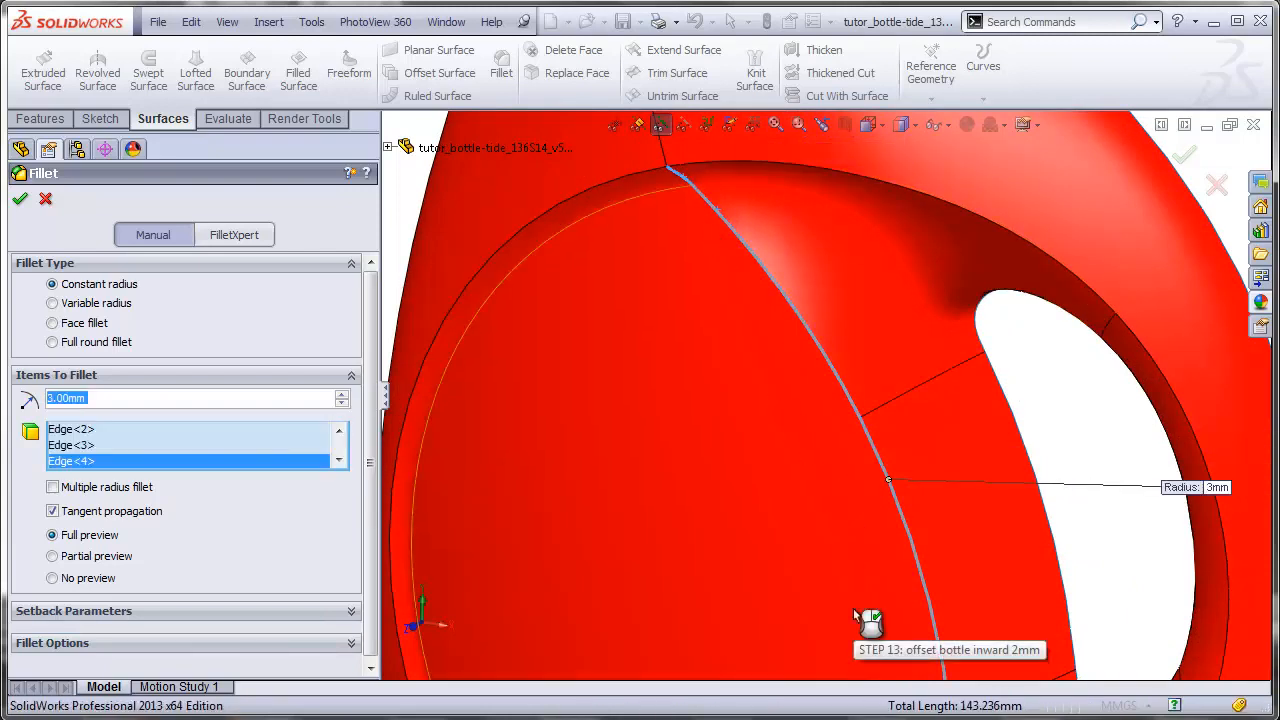
scroll(846, 608, up, 5)
scroll(846, 608, down, 4)
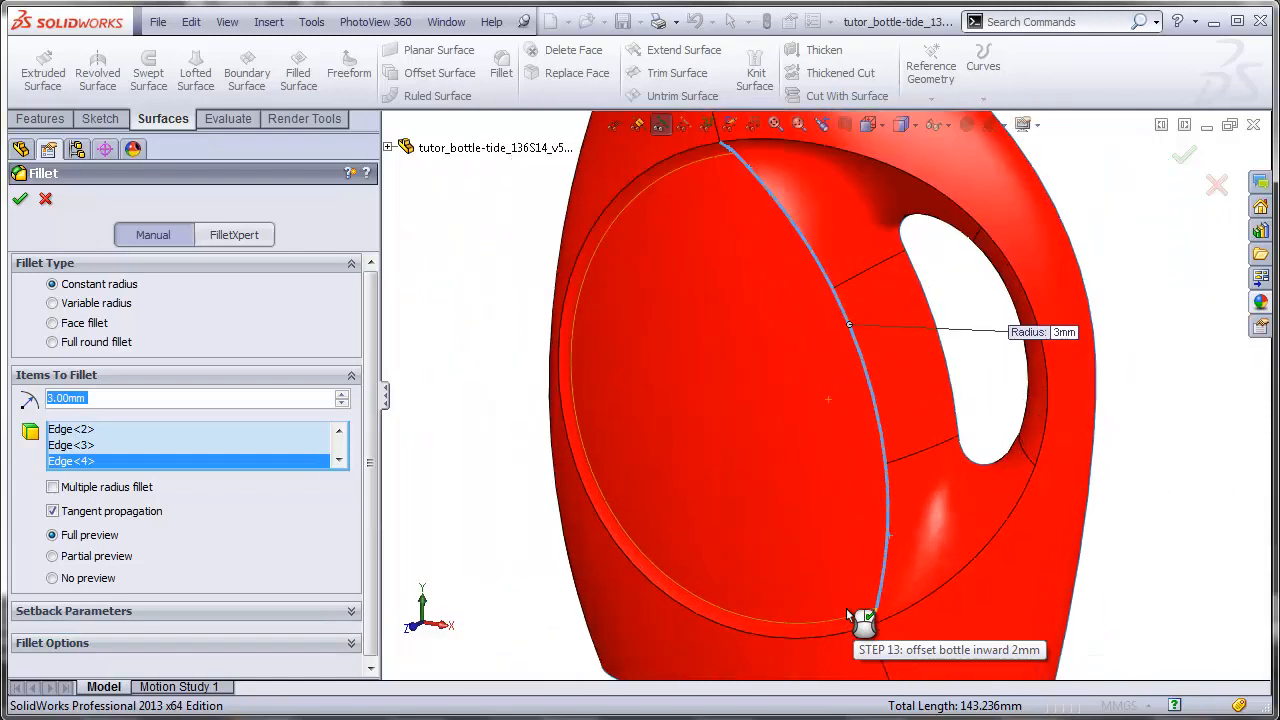
click(875, 611)
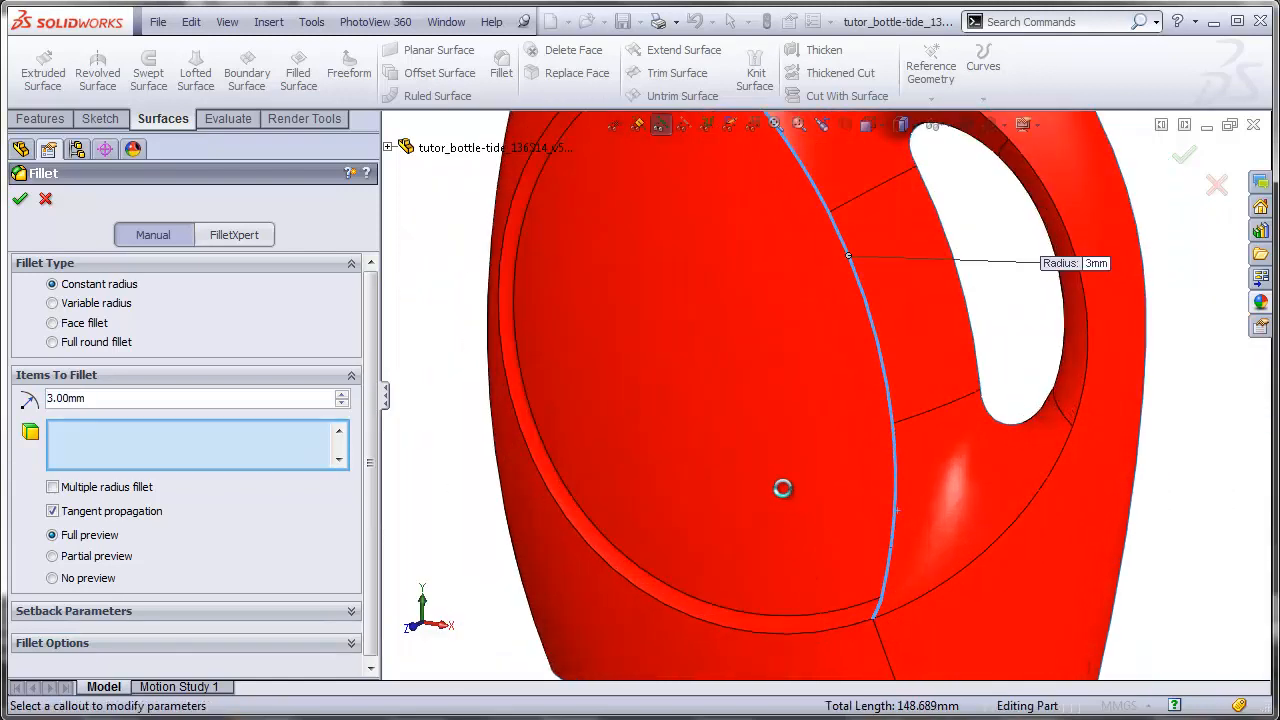
click(21, 199)
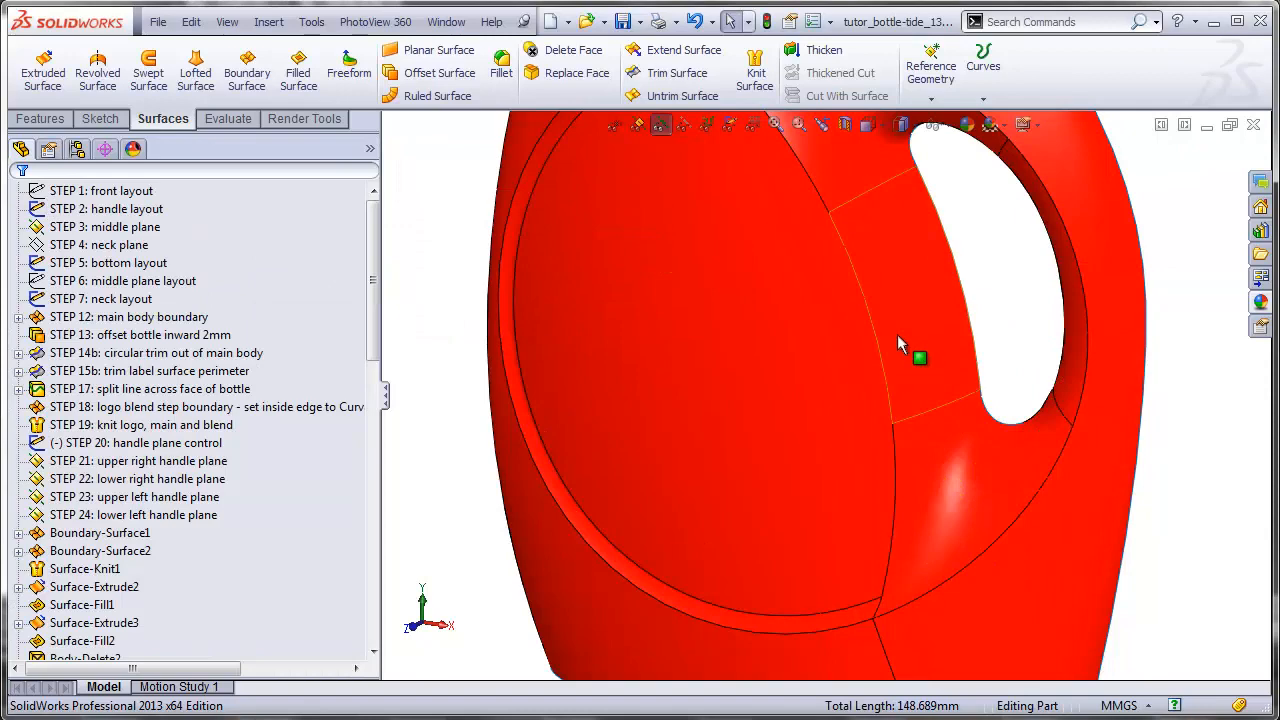
Step: Examine the upper corner where the label edge, logo blend step and upper handle fill meet
scroll(897, 334, up, 5)
middle_drag(908, 363, 829, 198)
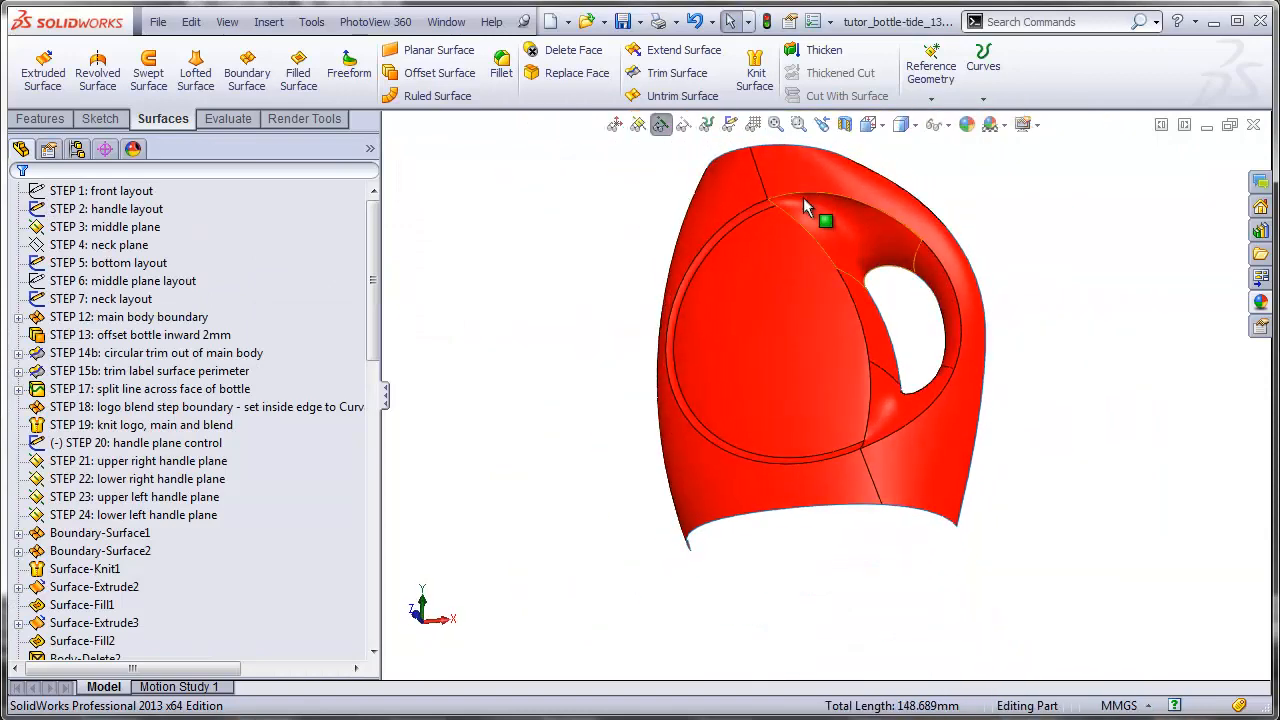
scroll(815, 212, down, 8)
middle_drag(771, 253, 731, 260)
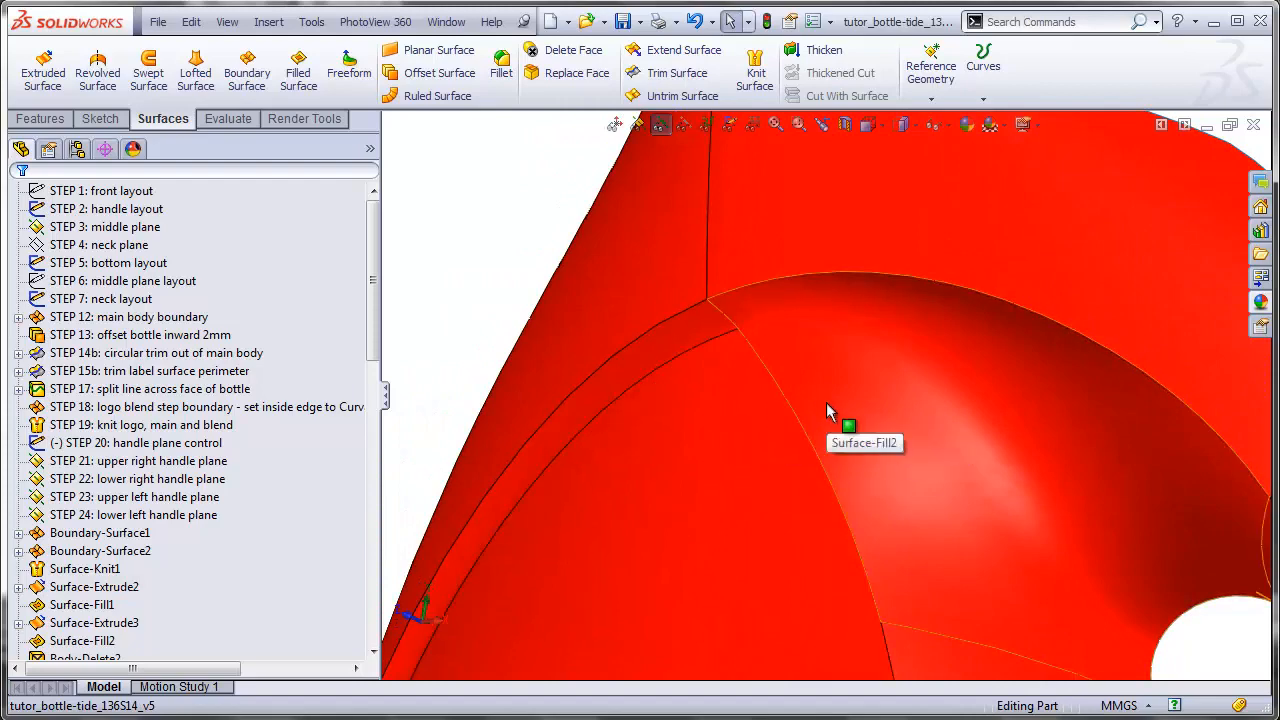
mouse_move(845, 405)
middle_down()
mouse_move(800, 357)
mouse_move(779, 288)
mouse_move(832, 423)
middle_up()
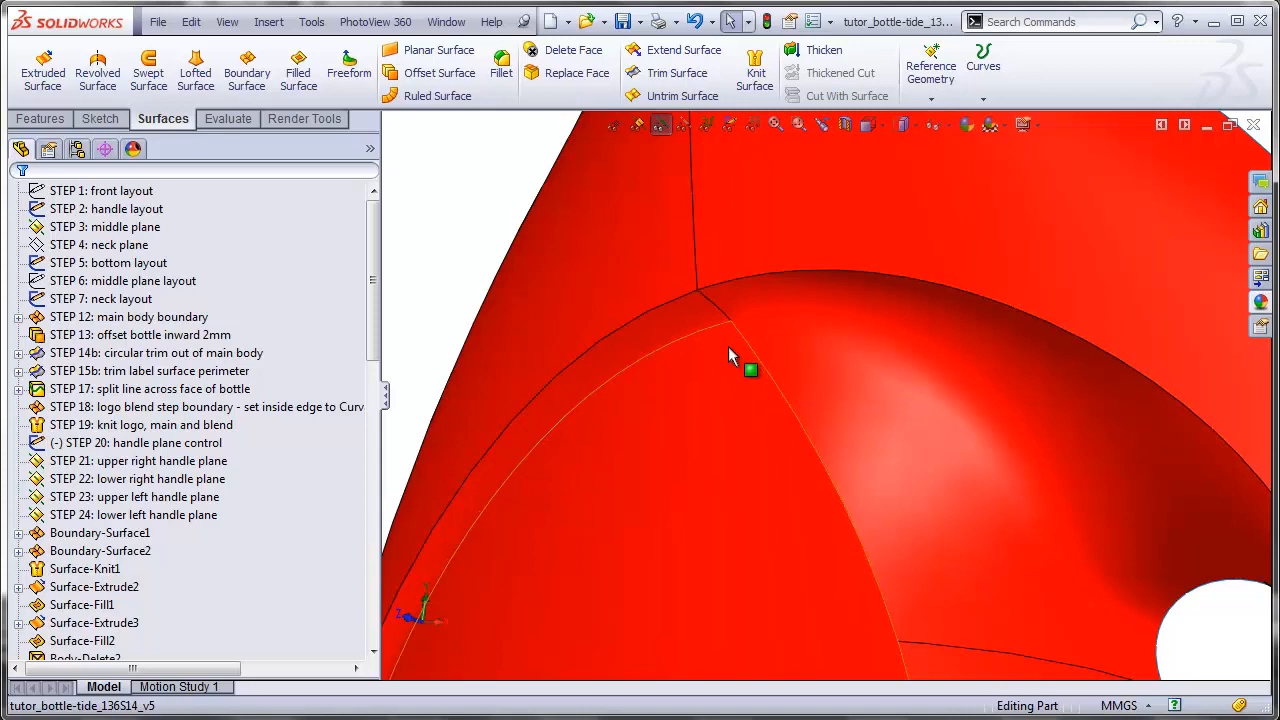
scroll(734, 306, down, 1)
scroll(730, 320, down, 1)
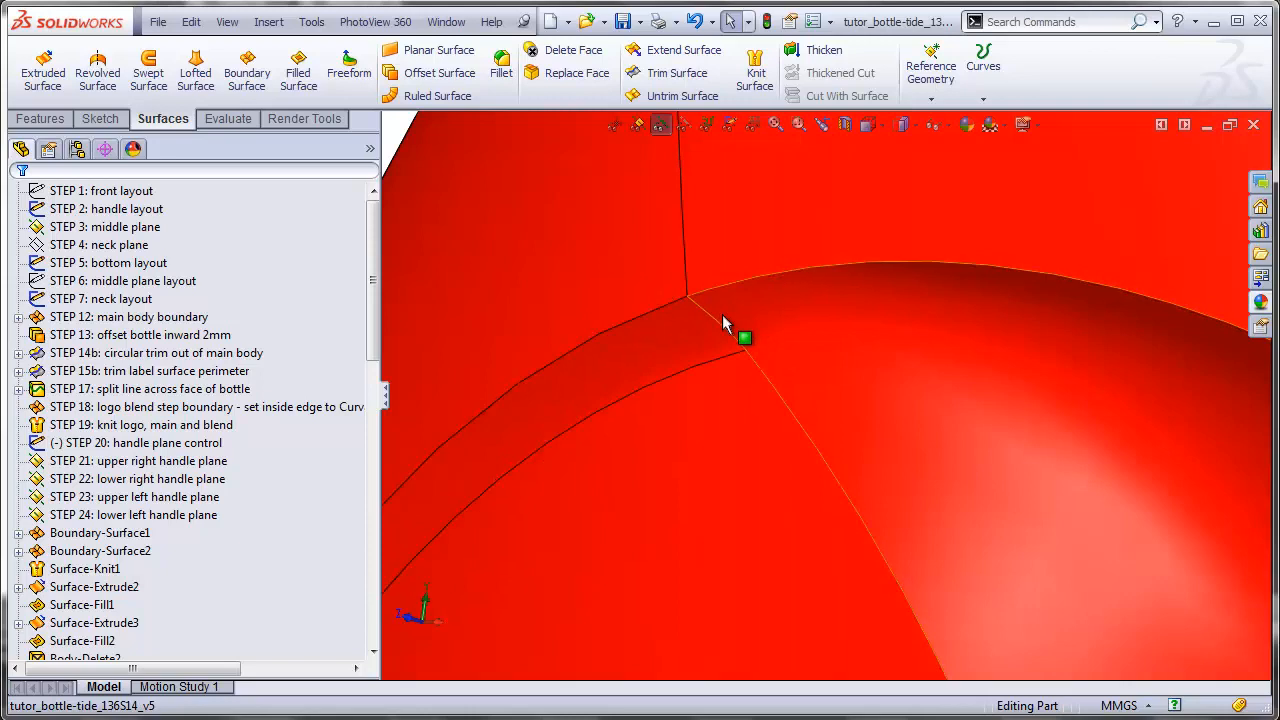
scroll(857, 402, up, 2)
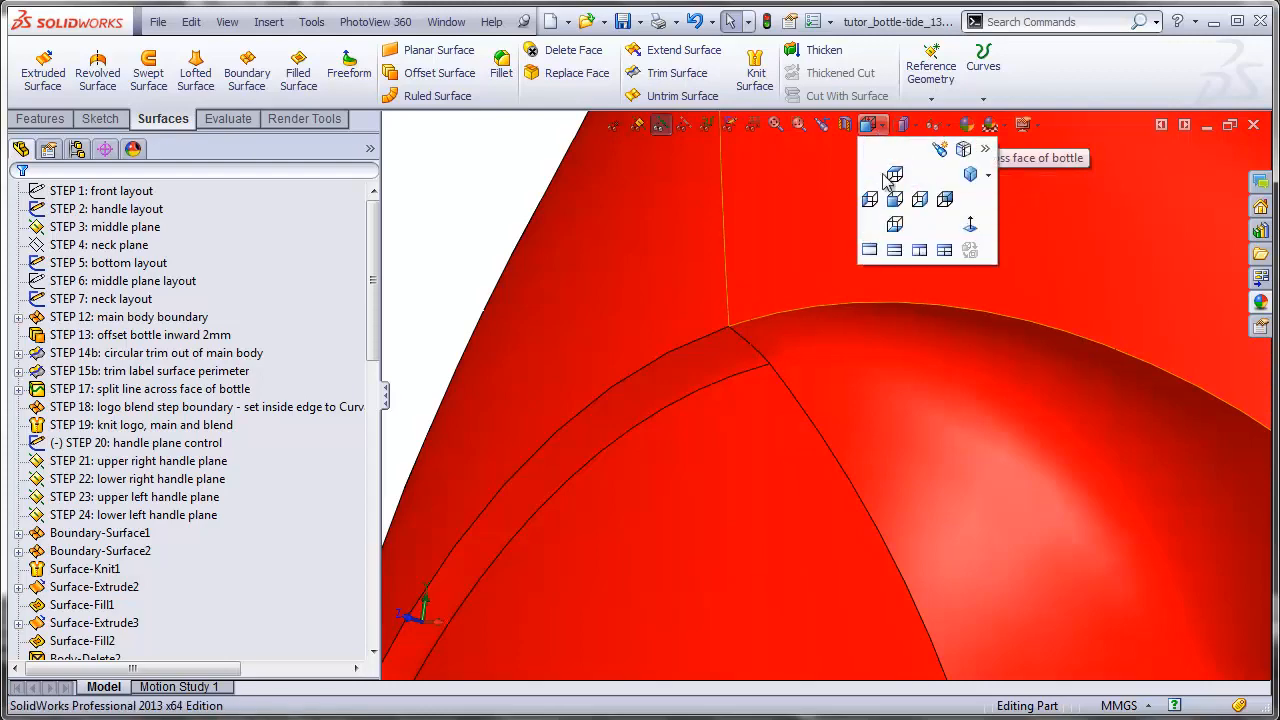
Step: Start a sketch on the Front Plane and draw a circle of about 2.76 mm radius centred on the label's upper corner vertex
key(ctrl+1)
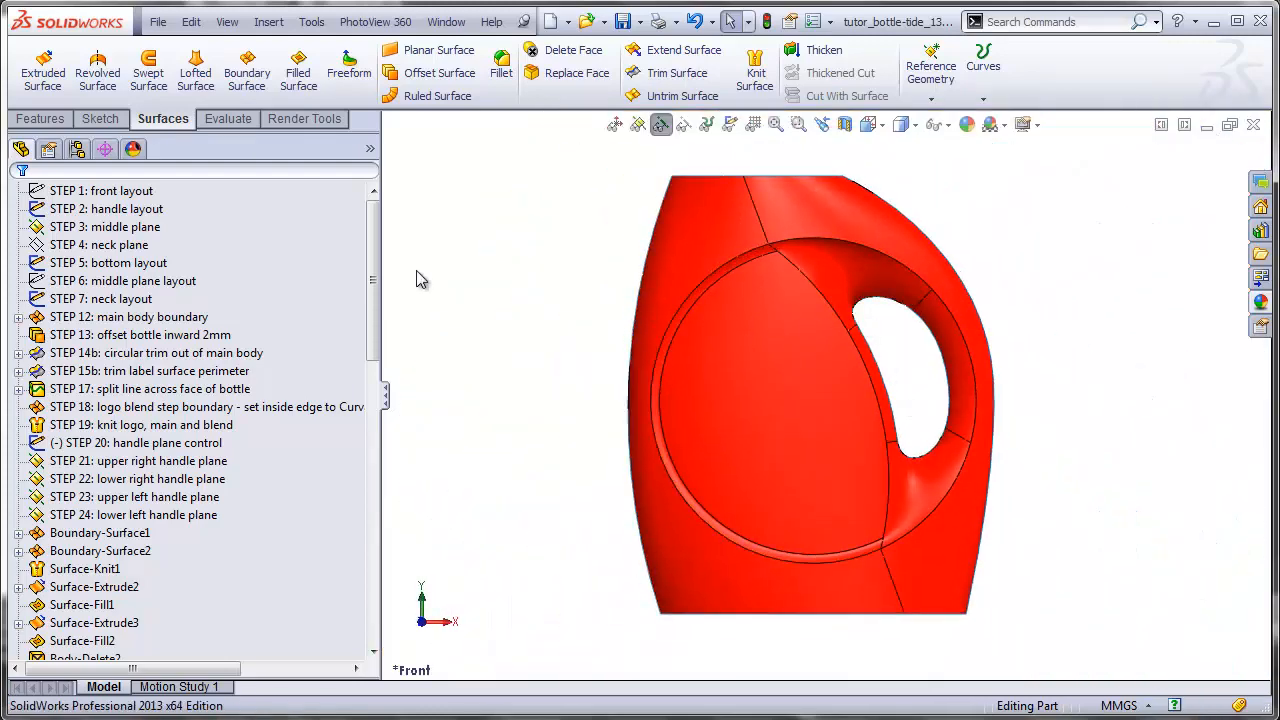
scroll(372, 303, up, 5)
click(80, 316)
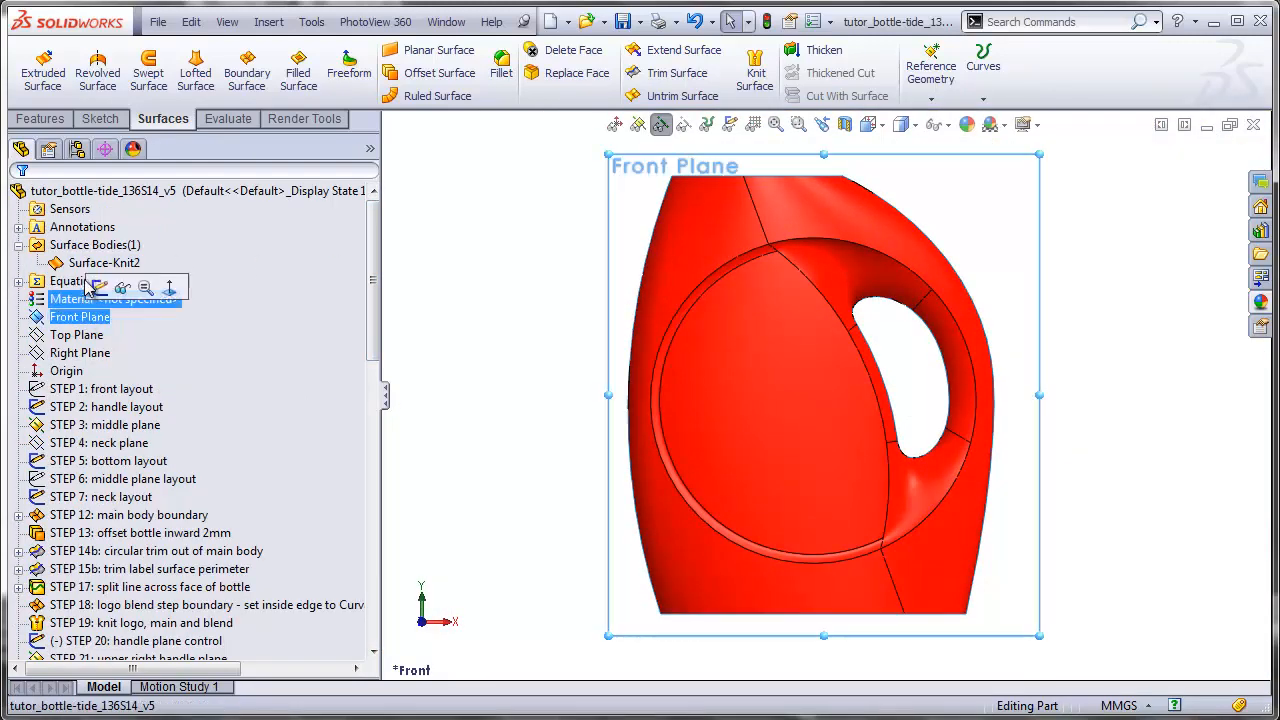
click(100, 118)
click(37, 70)
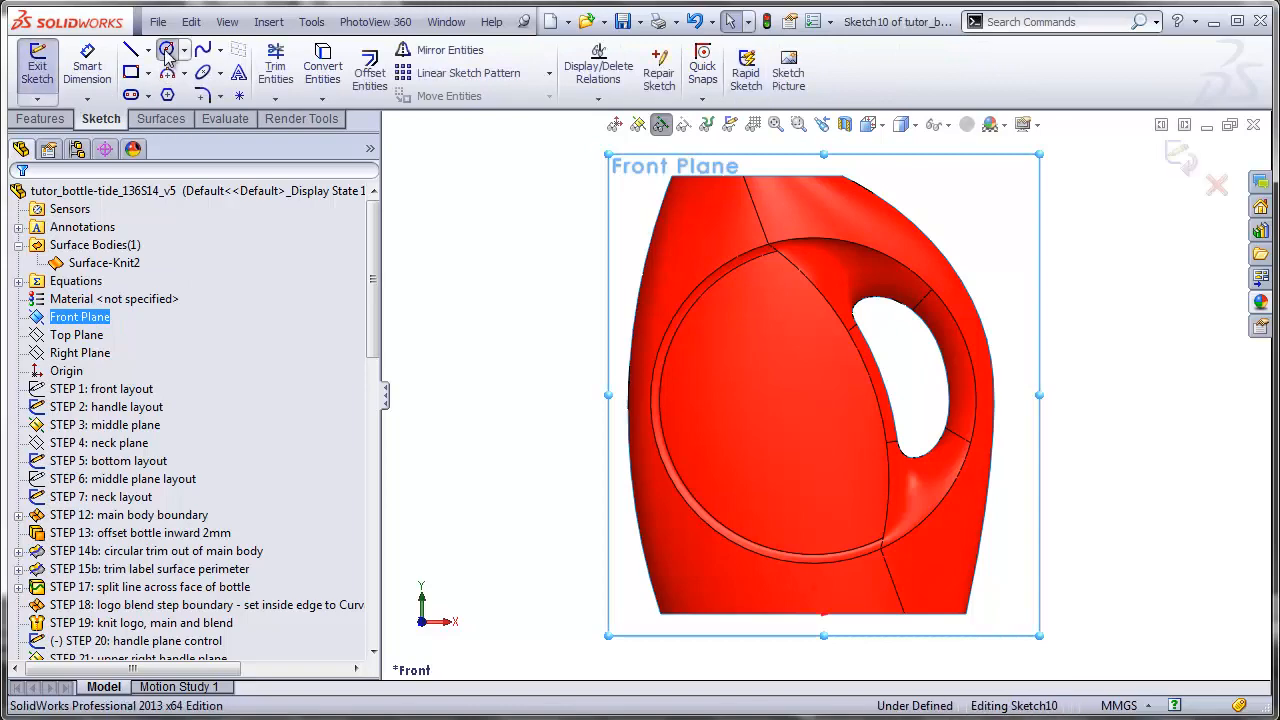
click(166, 49)
scroll(787, 276, down, 5)
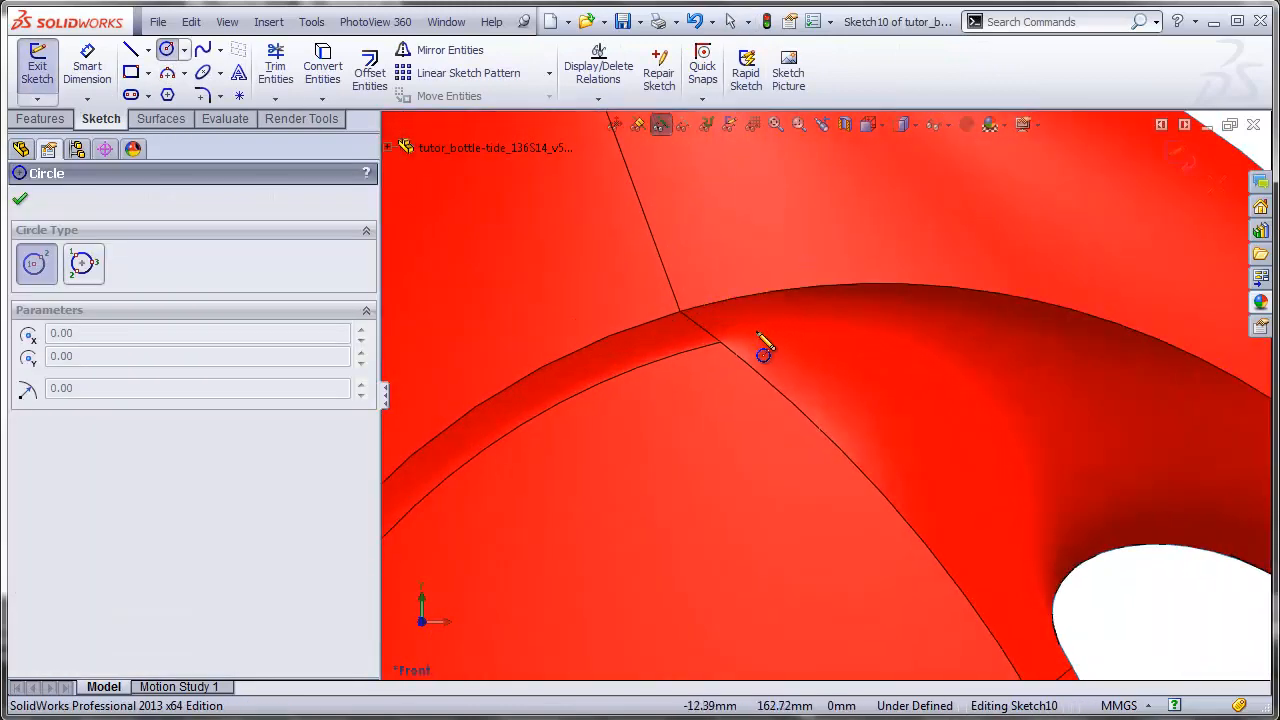
click(712, 355)
click(715, 390)
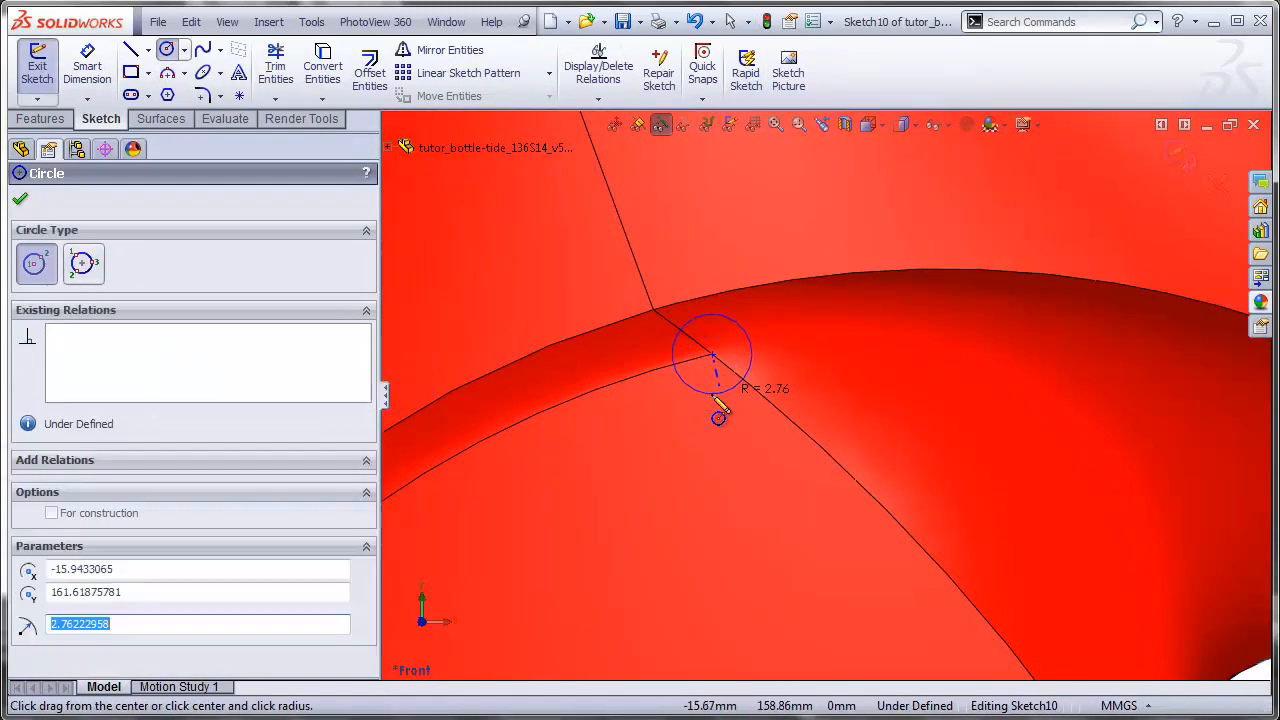
Step: Draw a second circle of about 6.2 mm diameter centred on the label's lower corner vertex beside the handle fill
scroll(868, 634, up, 2)
scroll(873, 645, up, 4)
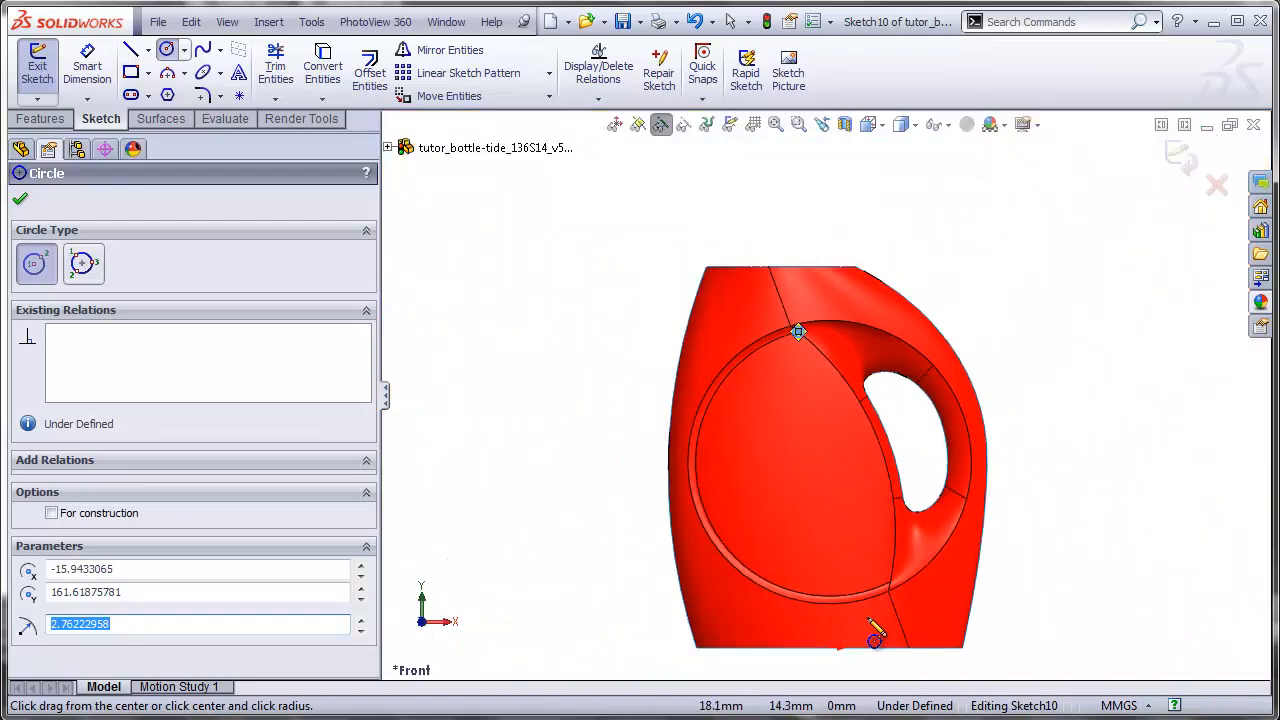
scroll(896, 585, down, 4)
scroll(896, 585, down, 2)
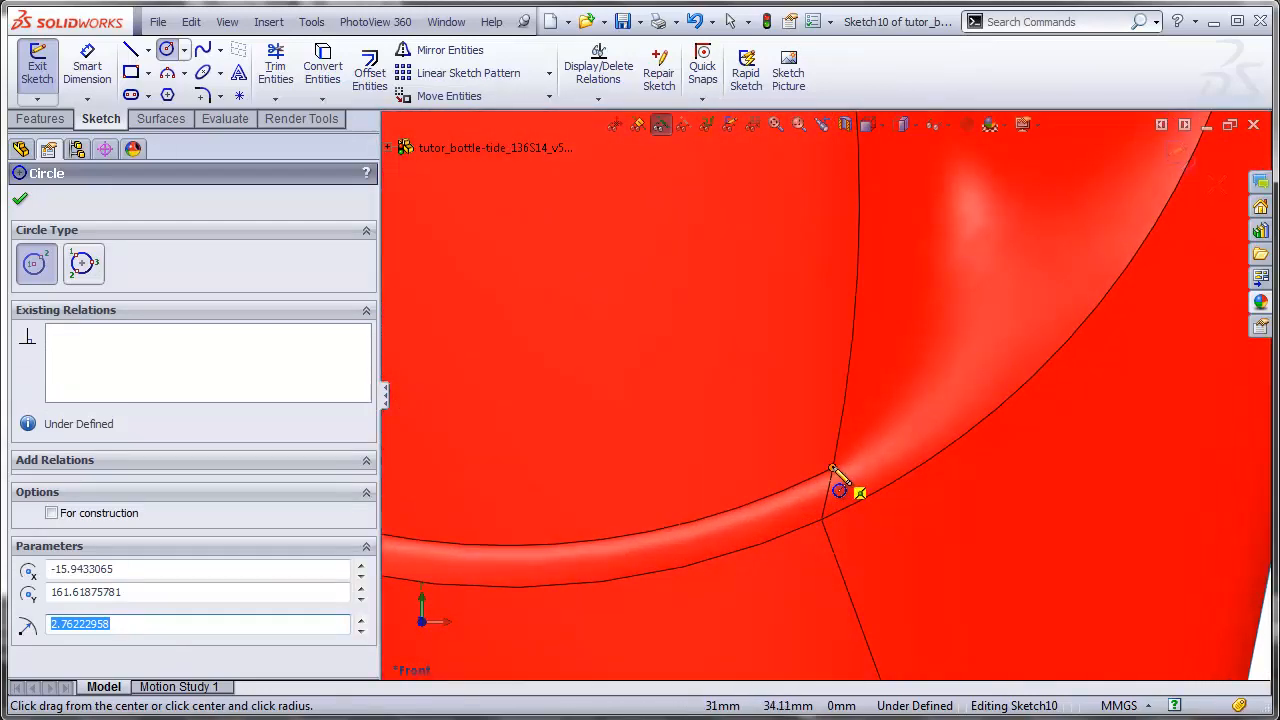
click(832, 467)
click(842, 500)
key(Escape)
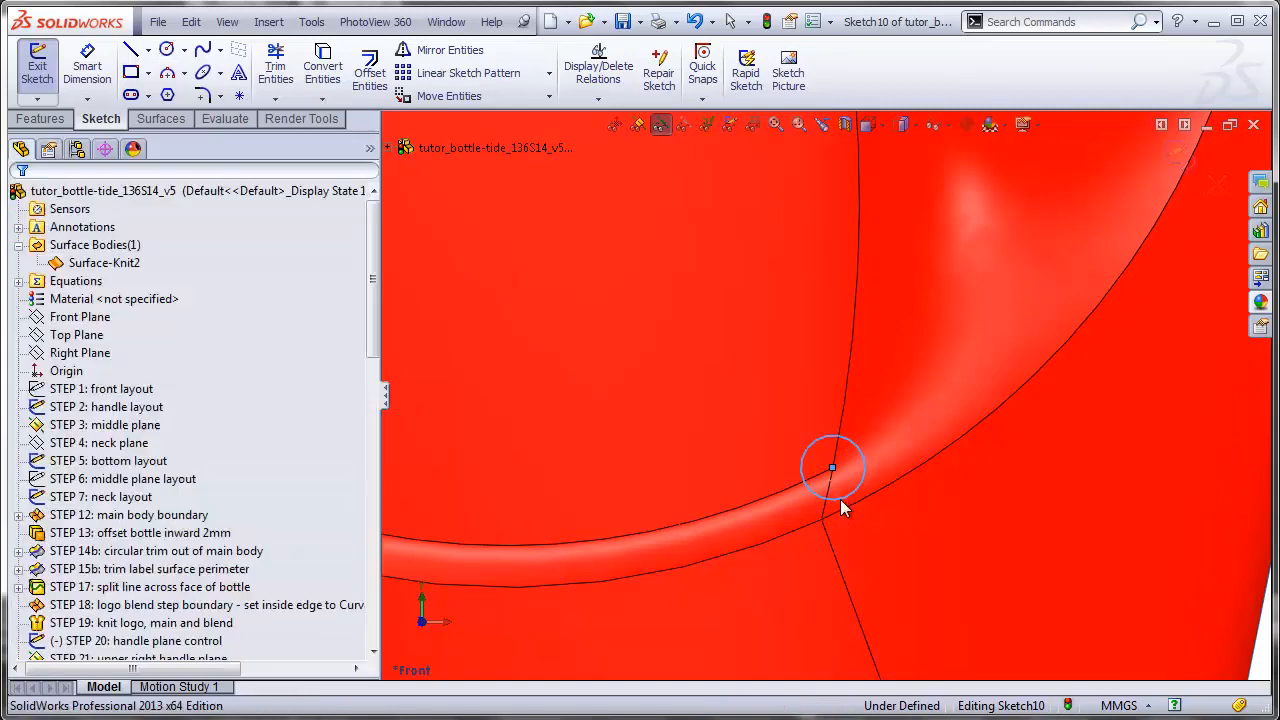
Step: Dimension the lower corner circle with a diameter of 5 mm
click(99, 56)
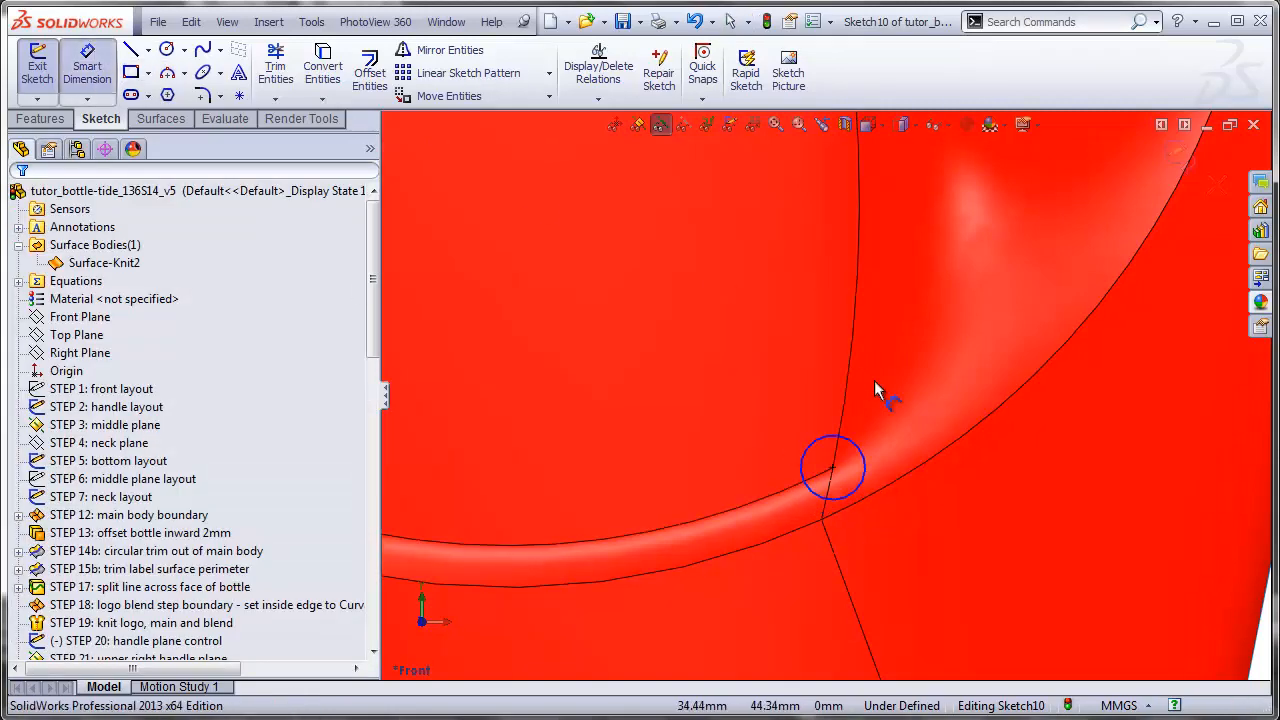
click(866, 462)
click(768, 408)
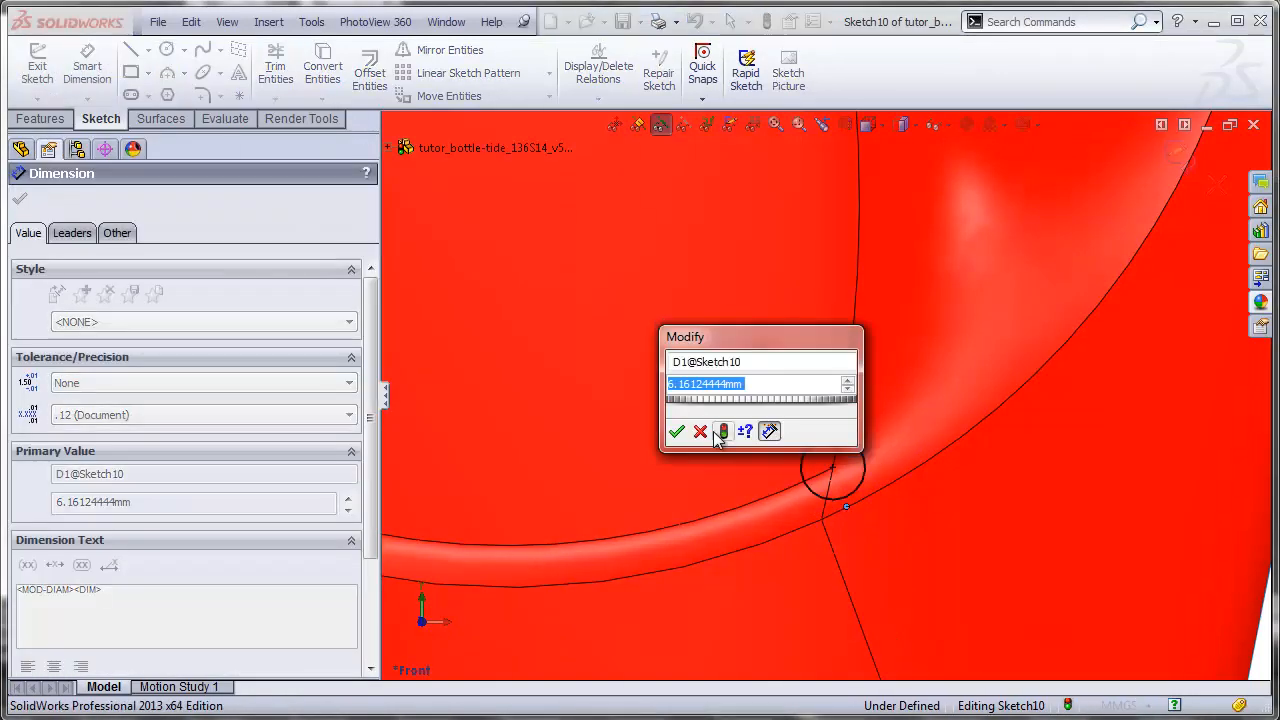
text(5)
key(Return)
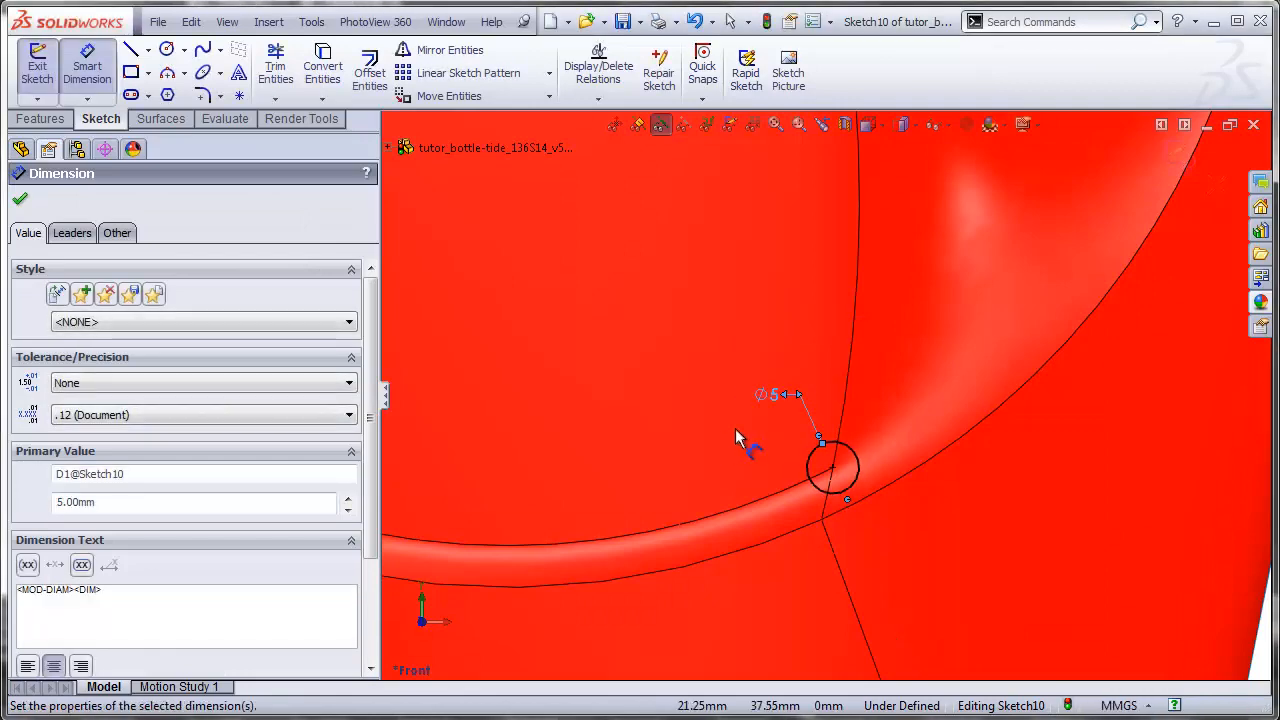
key(Escape)
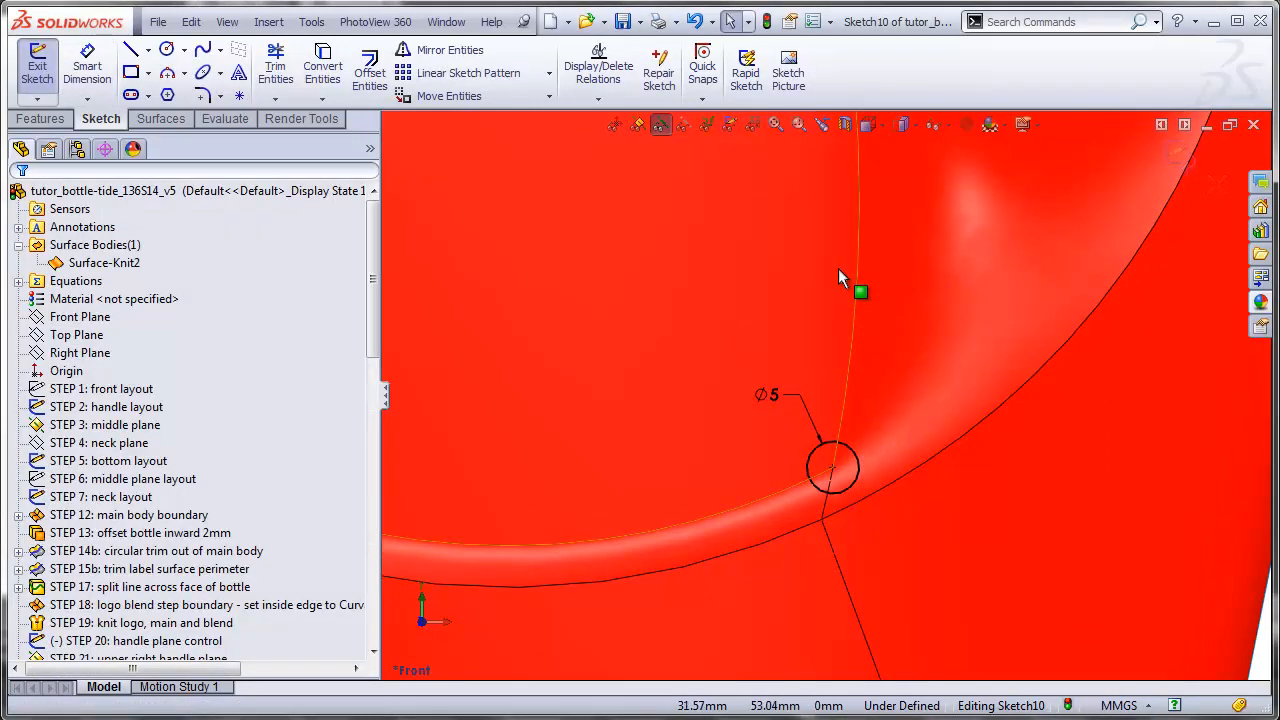
Step: Make the upper and lower corner circles equal in size
scroll(838, 268, up, 4)
scroll(838, 268, up, 3)
scroll(720, 186, down, 4)
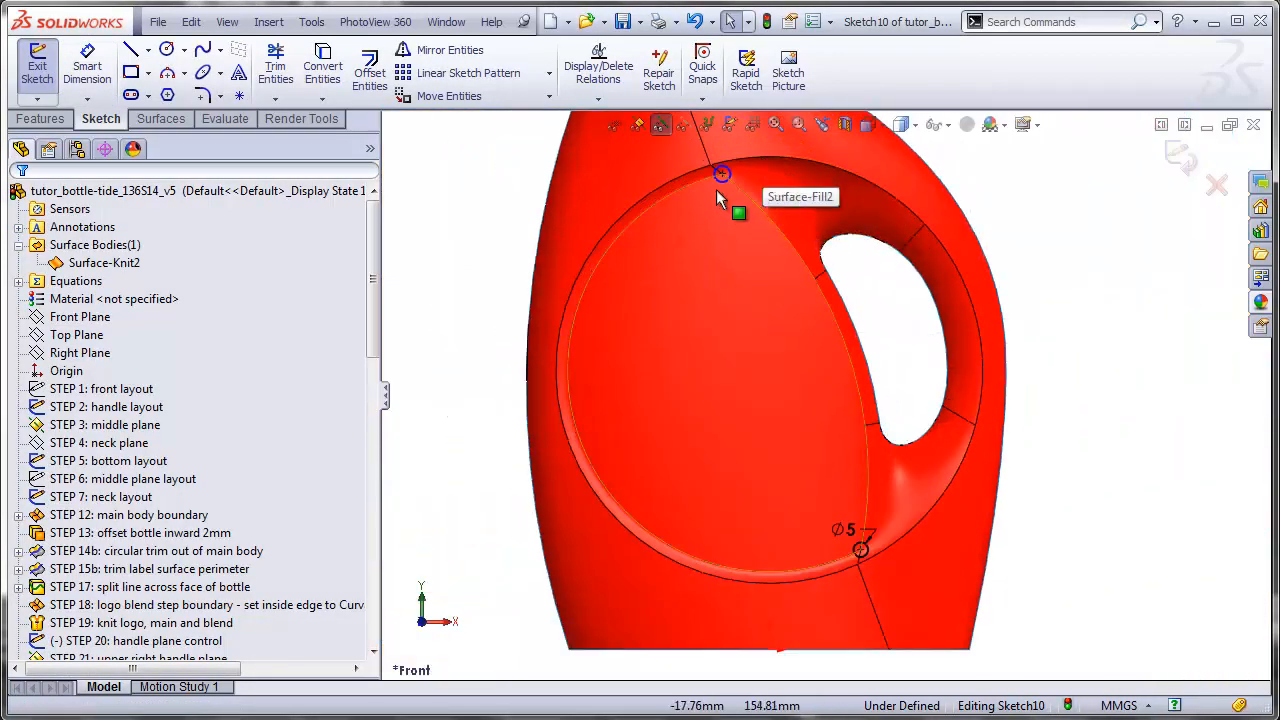
click(719, 184)
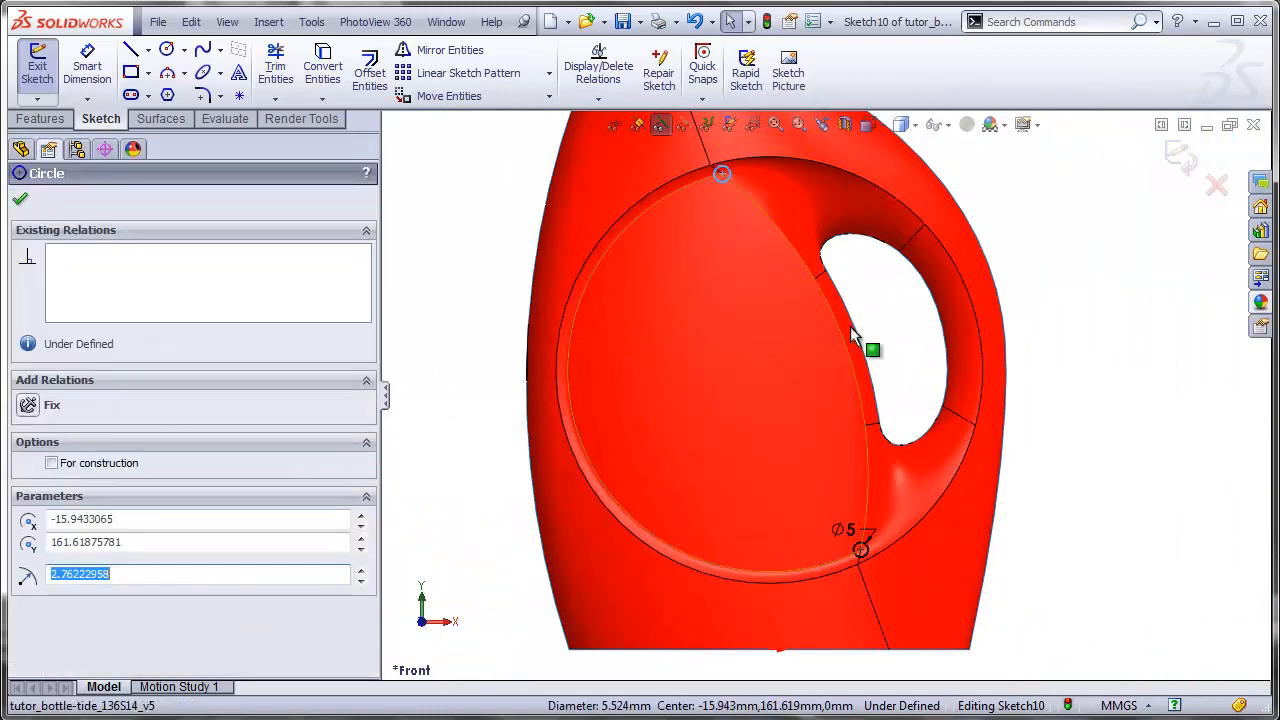
ctrl+click(858, 549)
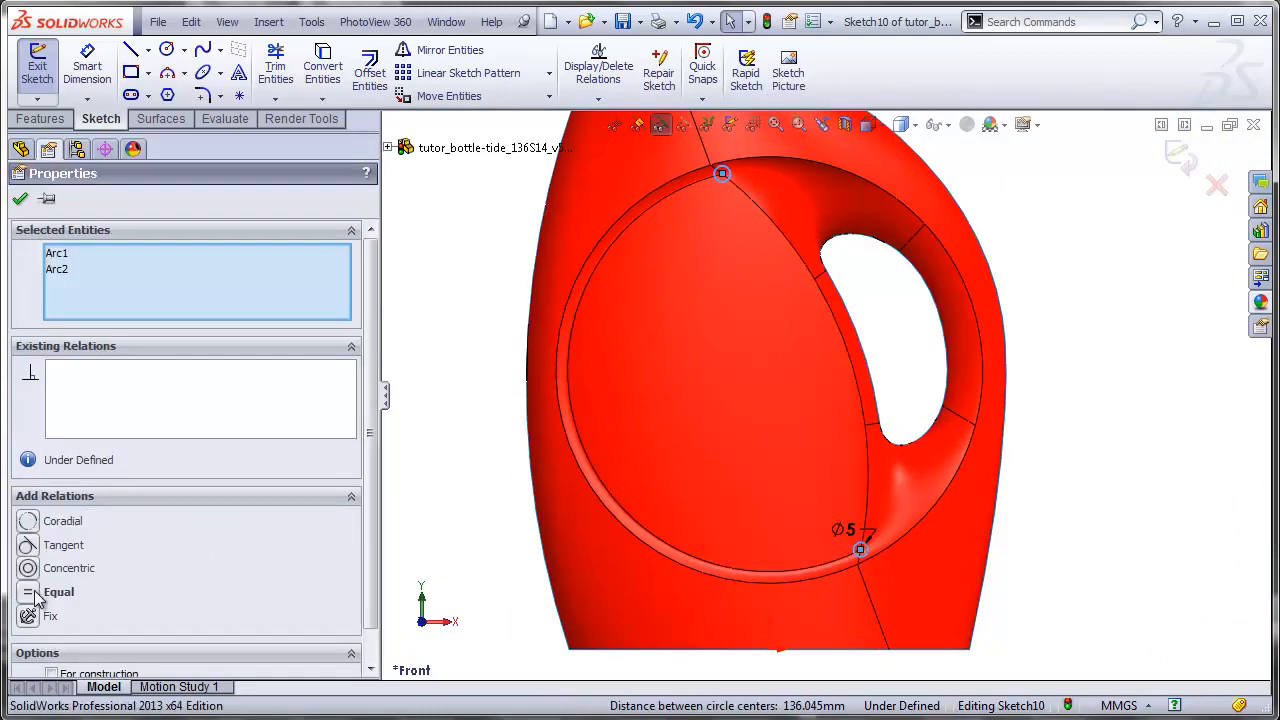
click(30, 592)
click(423, 286)
Step: Trim the knitted bottle surface with the corner-circle sketch, keeping the main surface outside both circles
scroll(764, 146, down, 2)
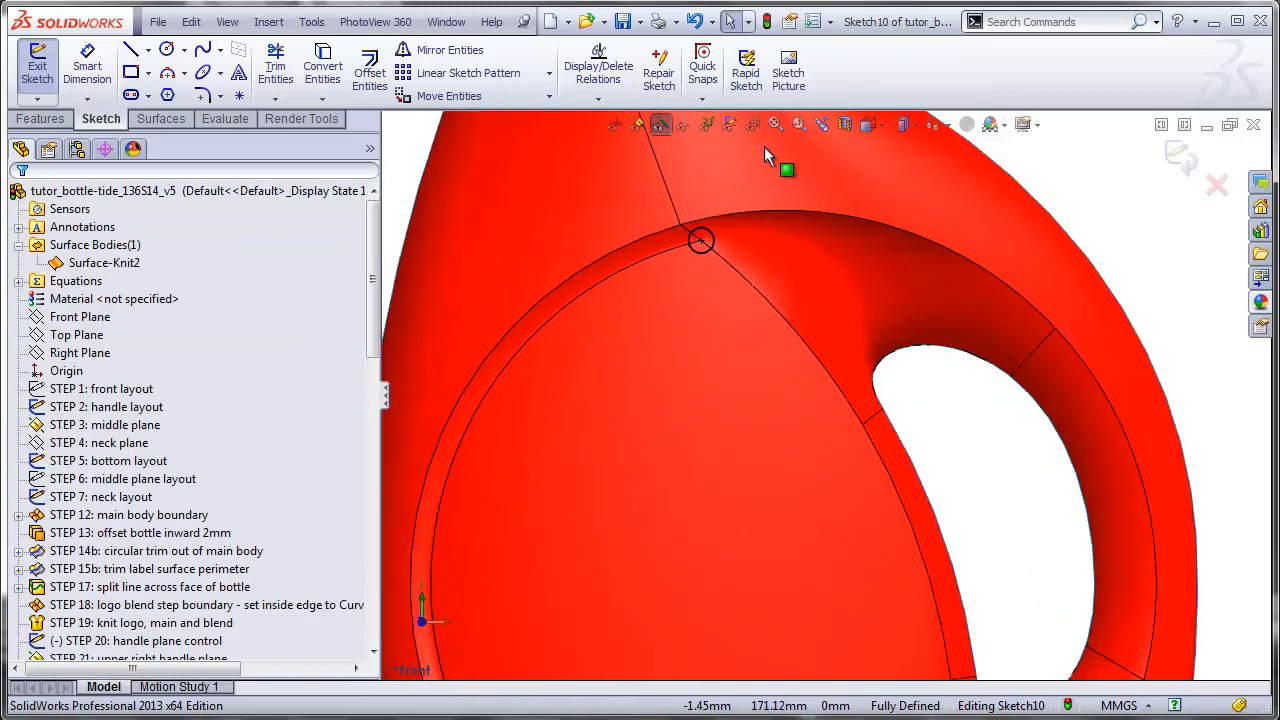
scroll(764, 146, down, 2)
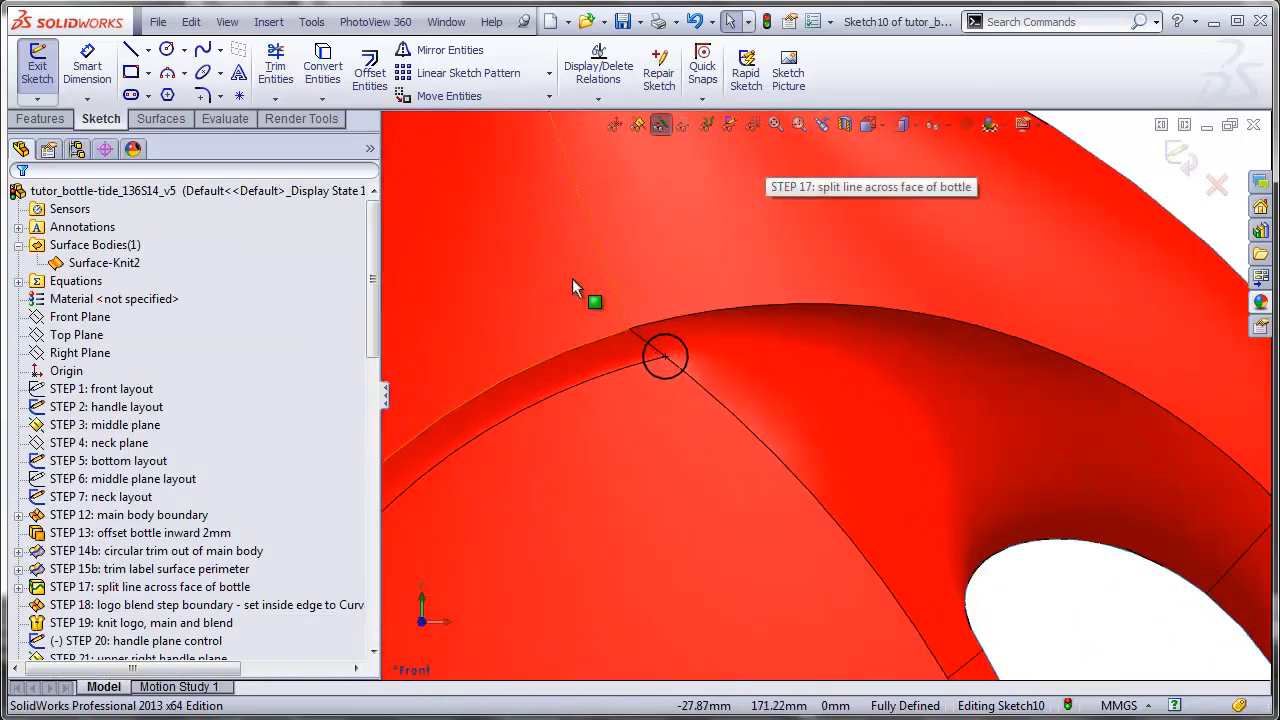
click(178, 121)
click(665, 73)
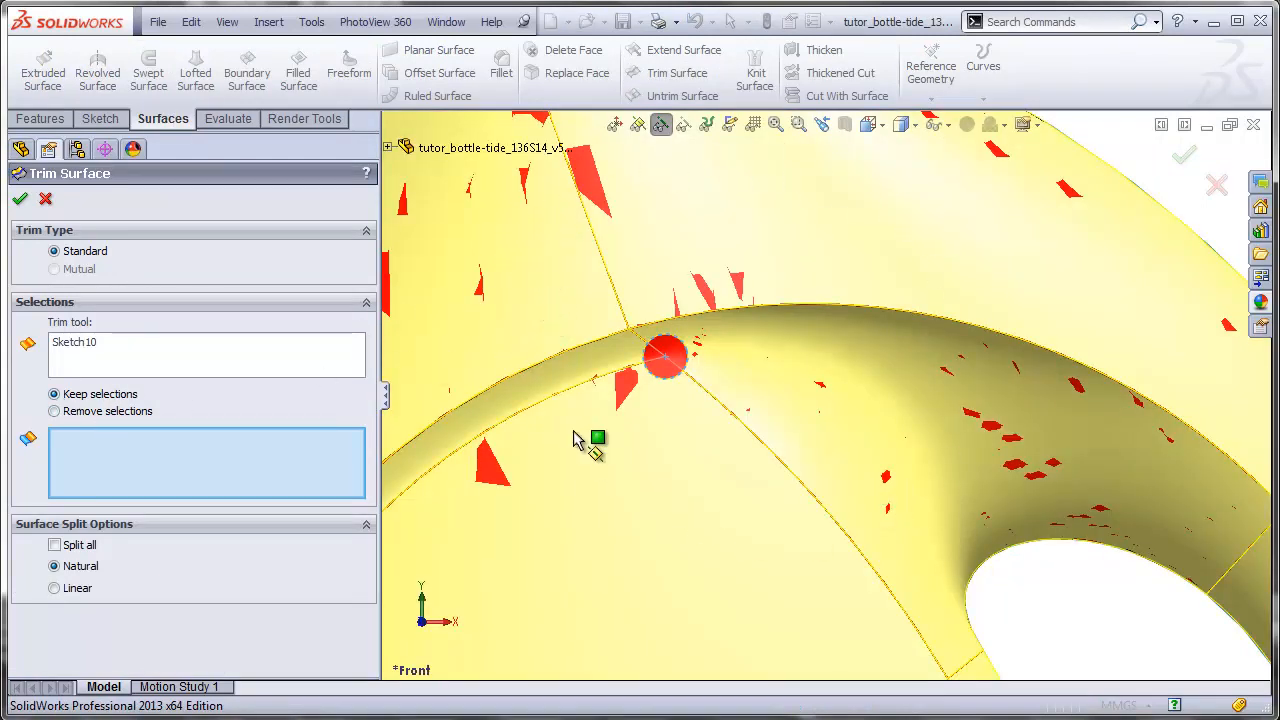
click(561, 283)
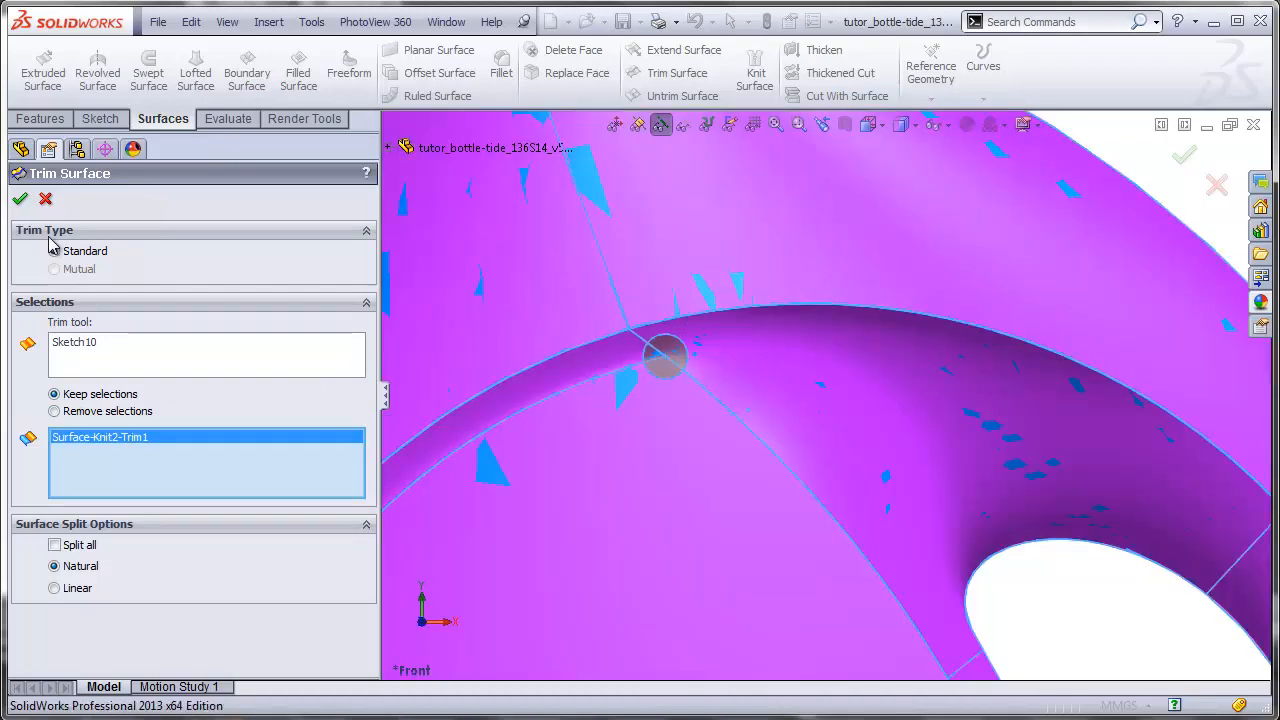
click(19, 197)
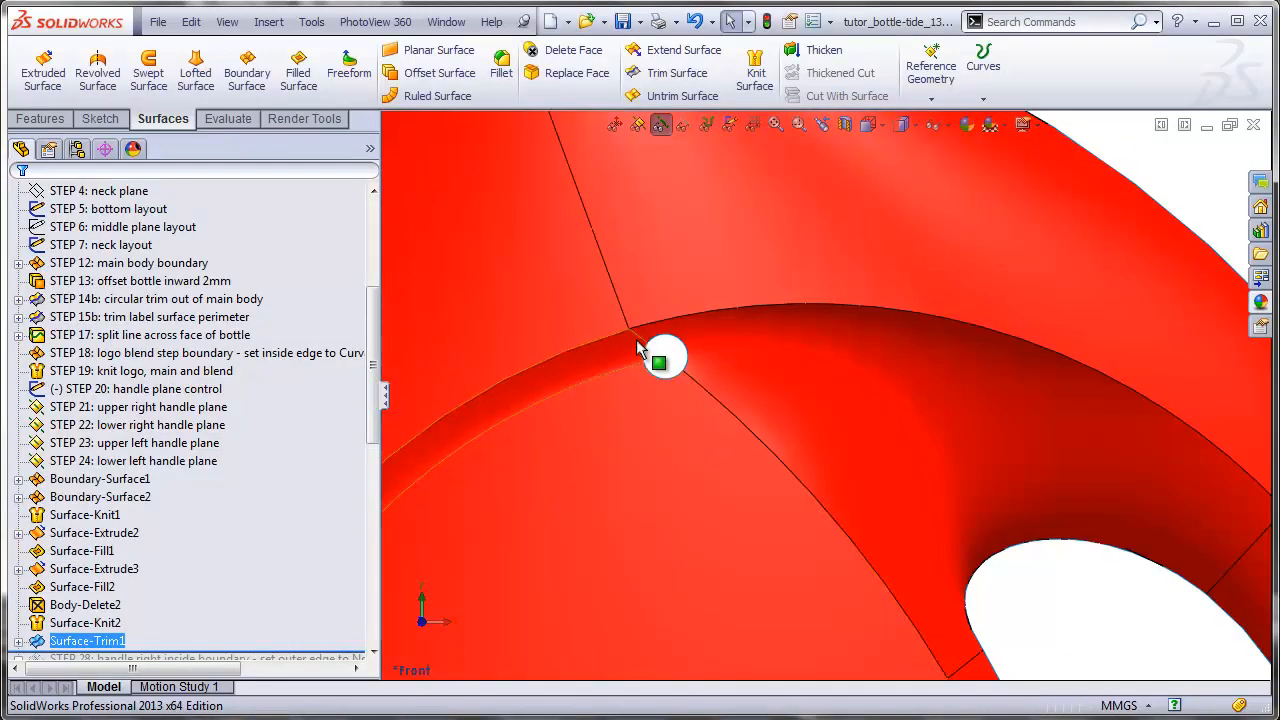
Step: Inspect the two trimmed openings, examining closely how the label and handle edges meet the upper corner hole
scroll(850, 612, up, 5)
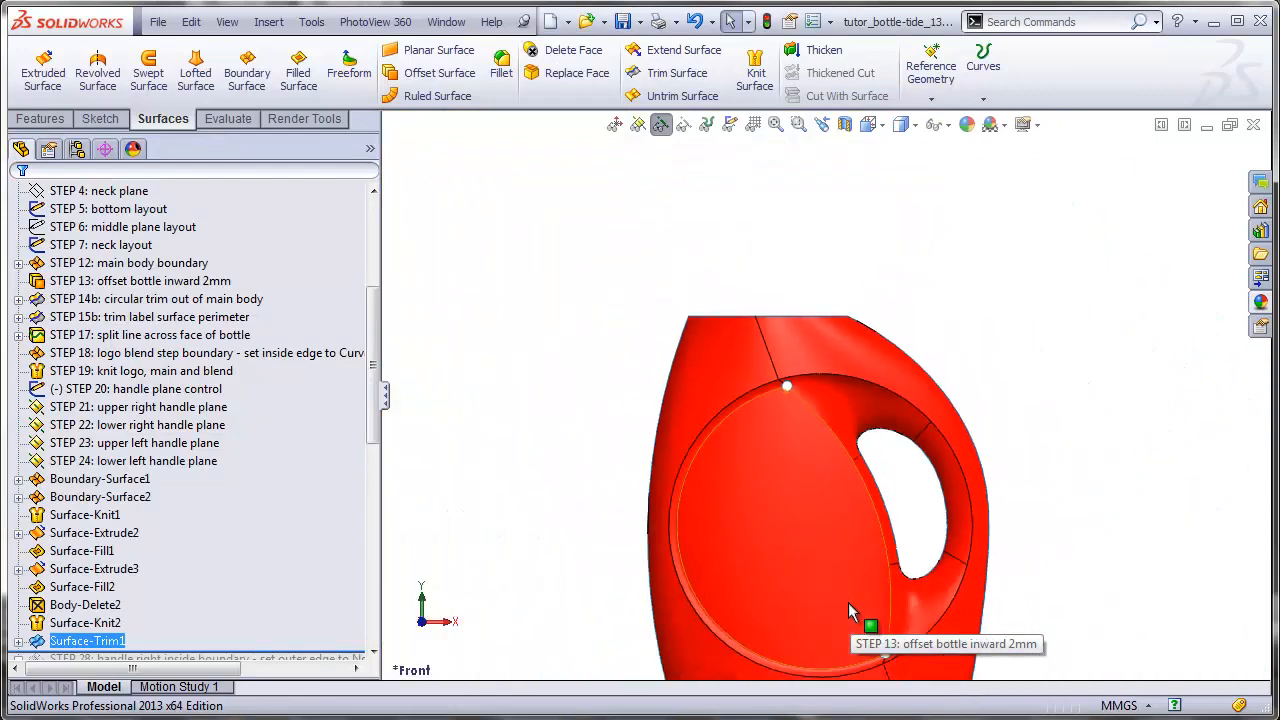
scroll(850, 612, down, 2)
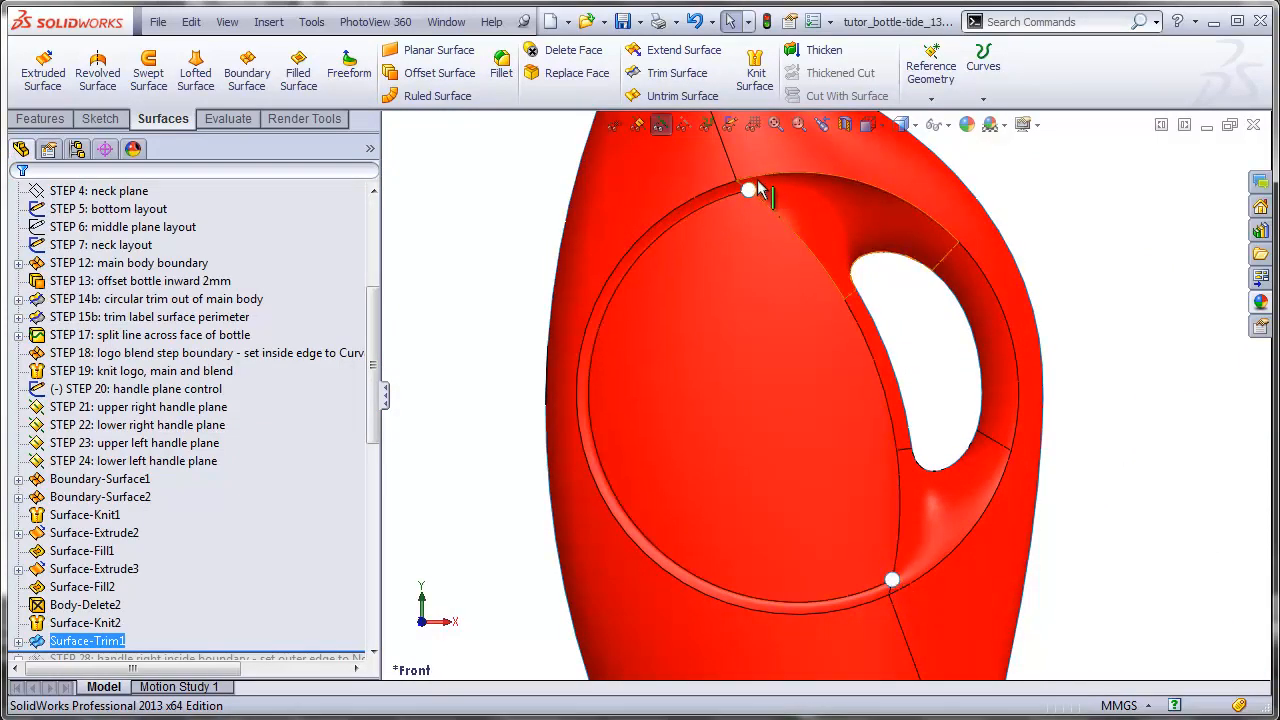
scroll(760, 190, down, 4)
scroll(763, 194, down, 2)
middle_drag(814, 409, 741, 194)
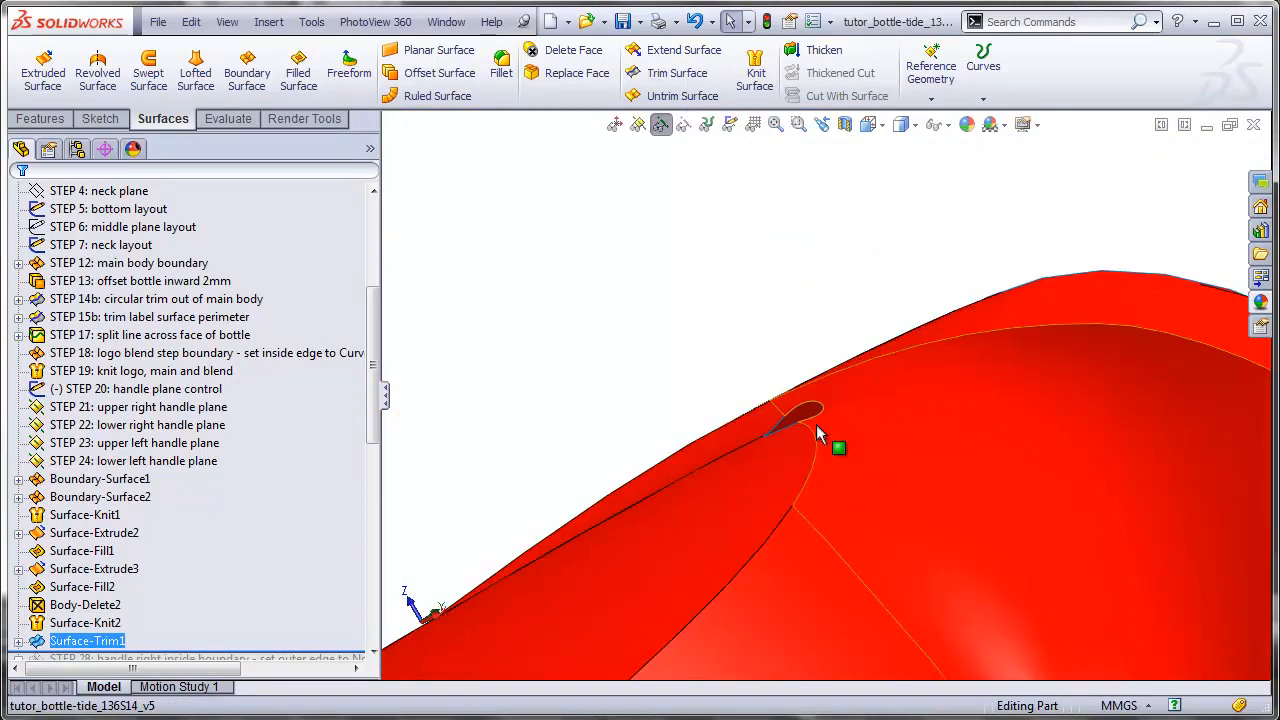
scroll(815, 427, down, 4)
scroll(815, 432, down, 5)
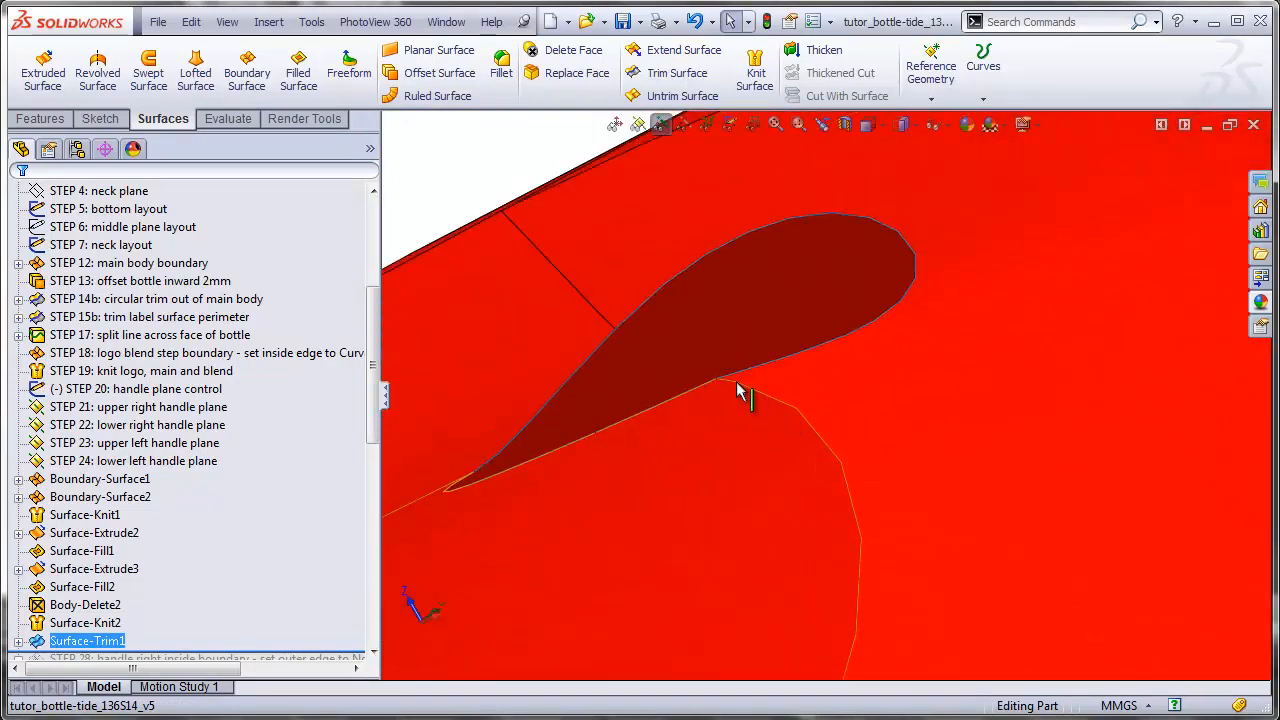
middle_drag(732, 376, 723, 371)
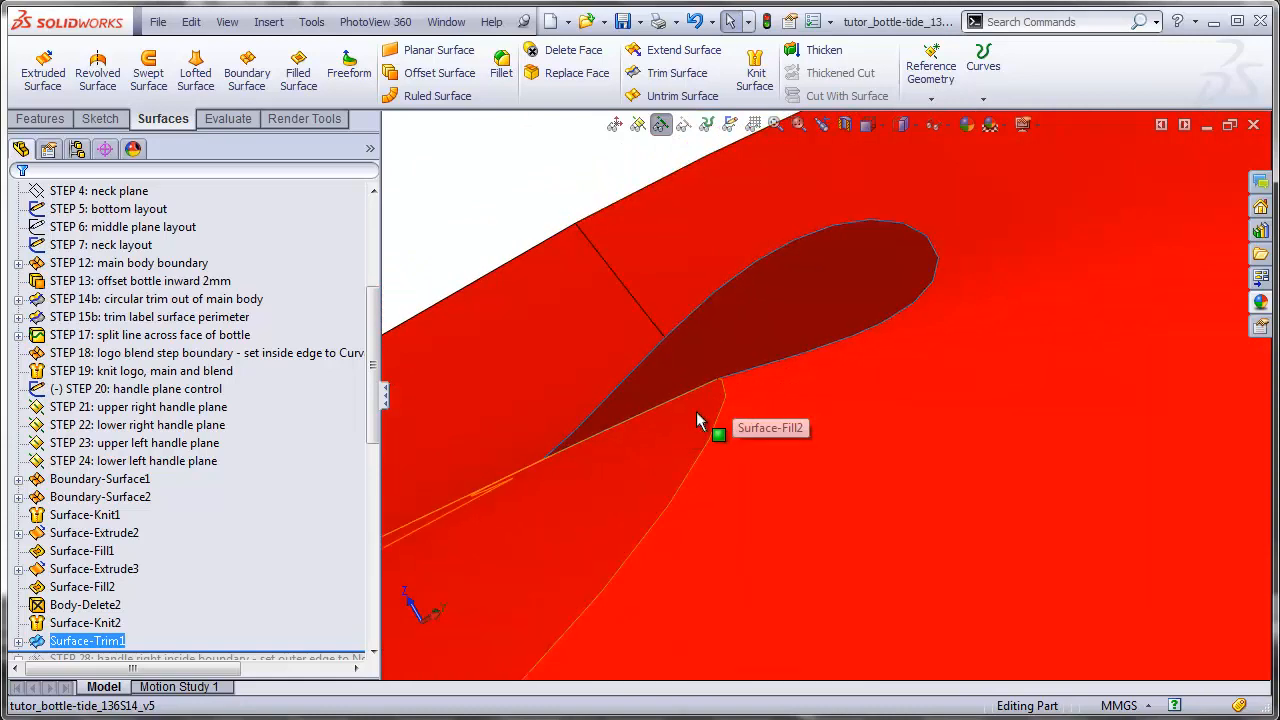
scroll(740, 396, up, 8)
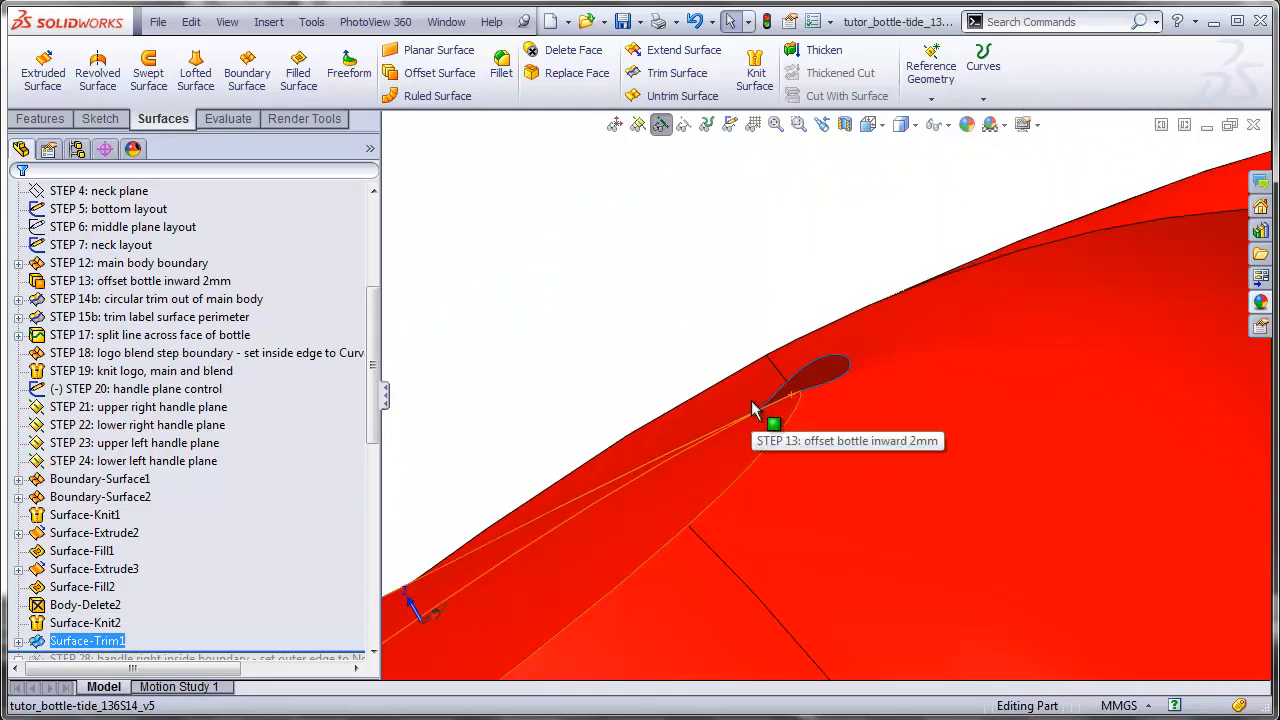
middle_drag(751, 400, 885, 503)
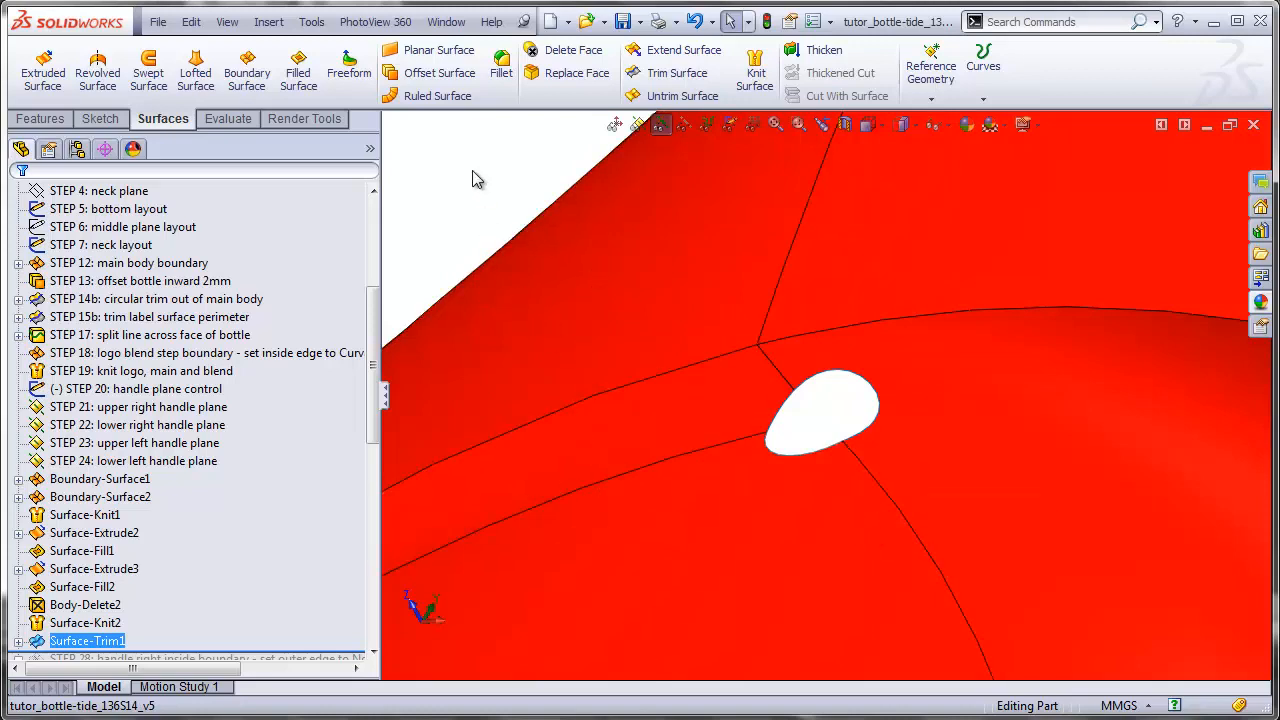
Step: Add a 3 mm constant-radius fillet with tangent propagation along the edge between the label face and the handle side
click(500, 72)
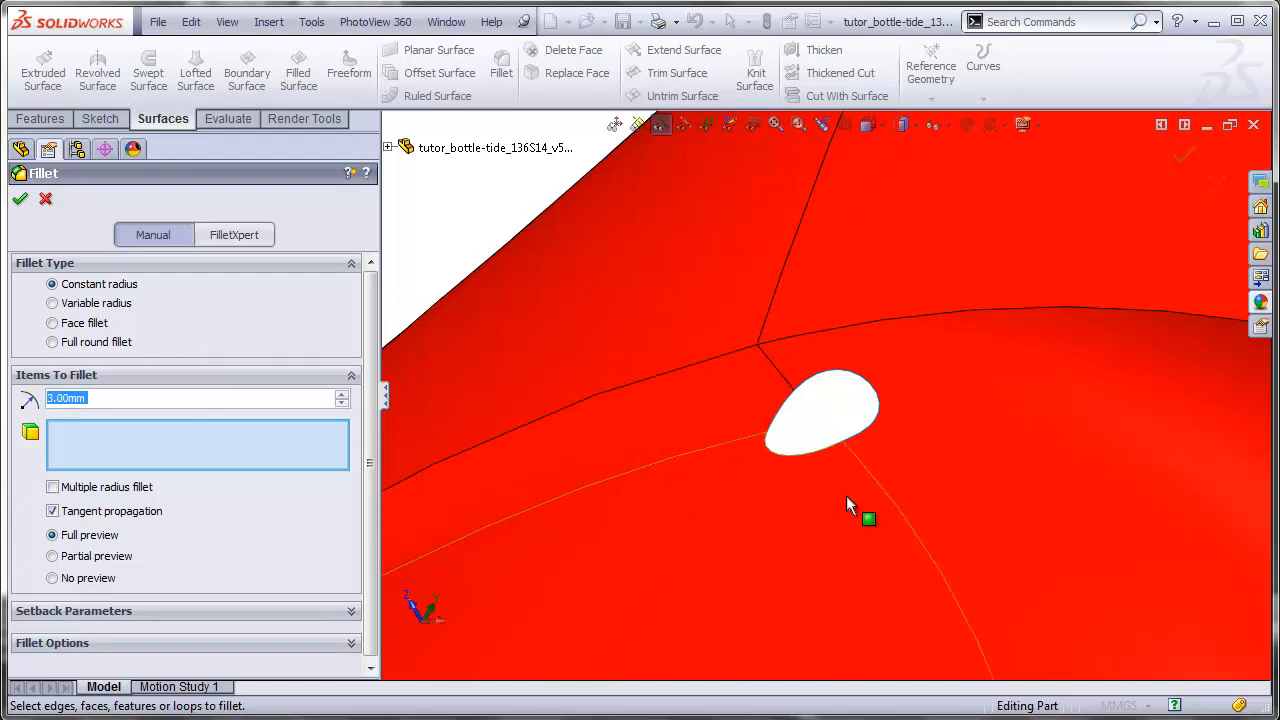
click(869, 472)
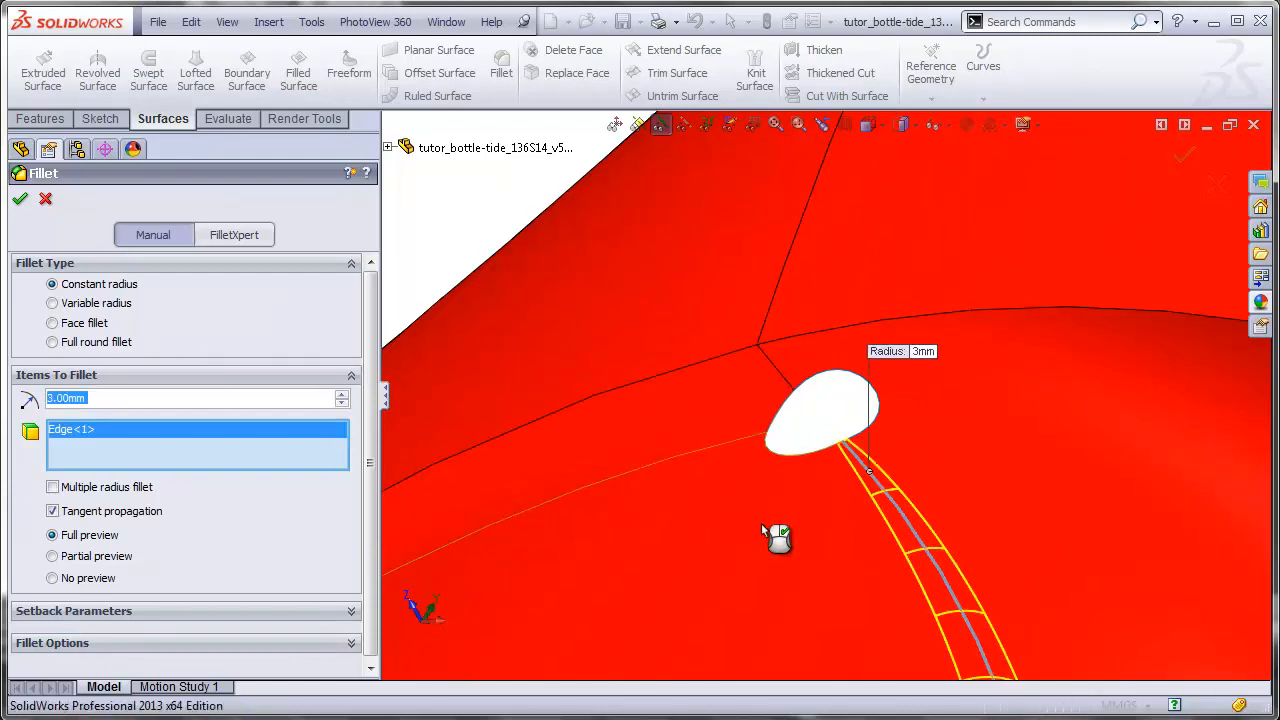
middle_drag(835, 568, 800, 620)
scroll(870, 420, down, 3)
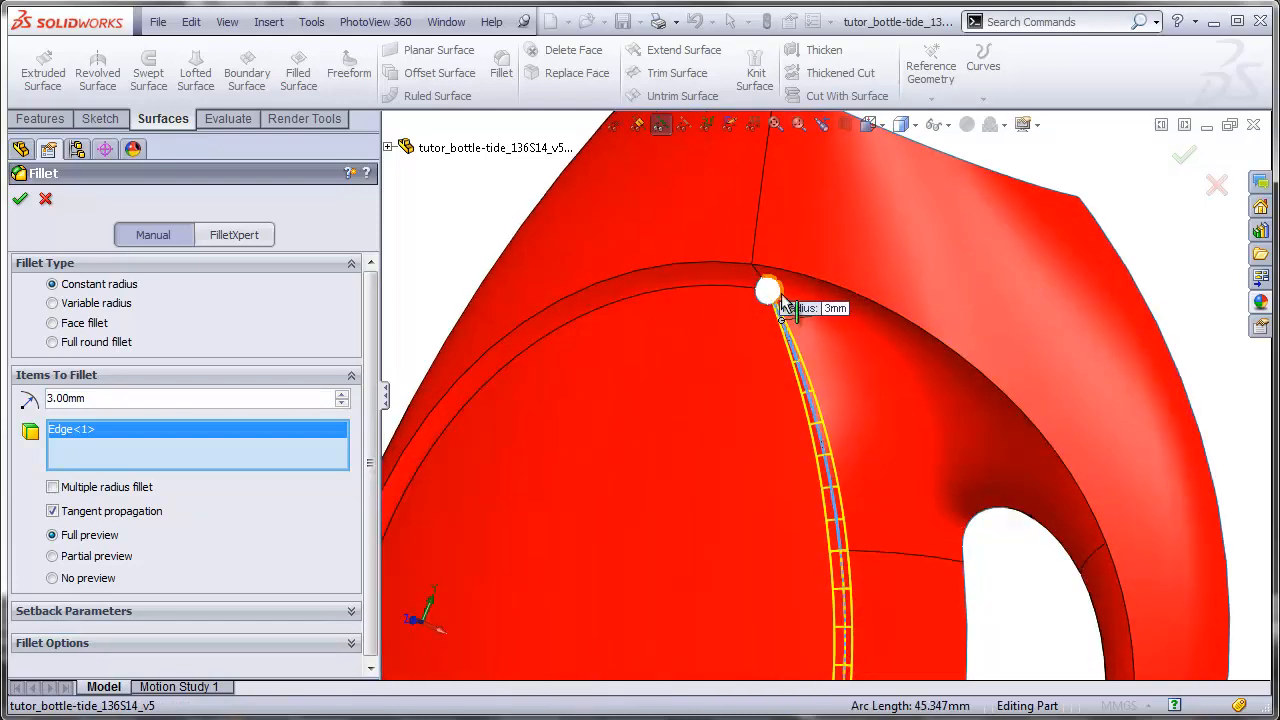
scroll(783, 303, down, 2)
scroll(783, 303, down, 2)
scroll(808, 425, down, 2)
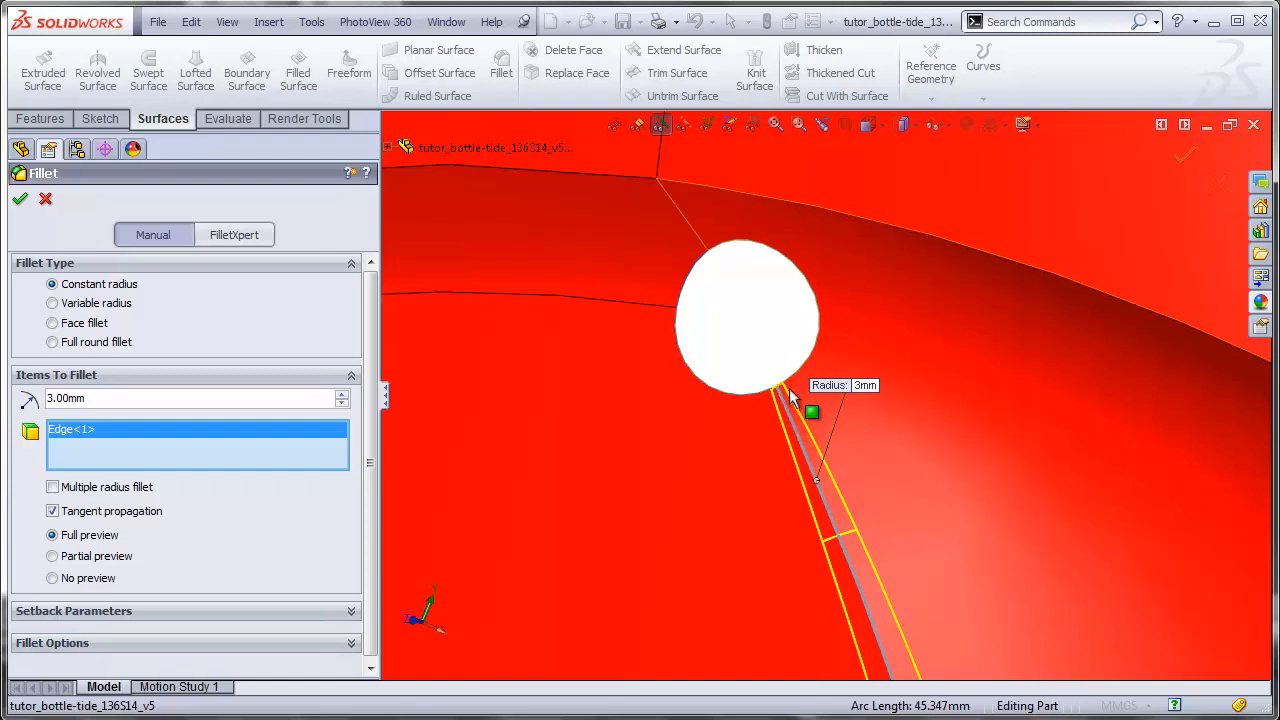
scroll(849, 475, up, 3)
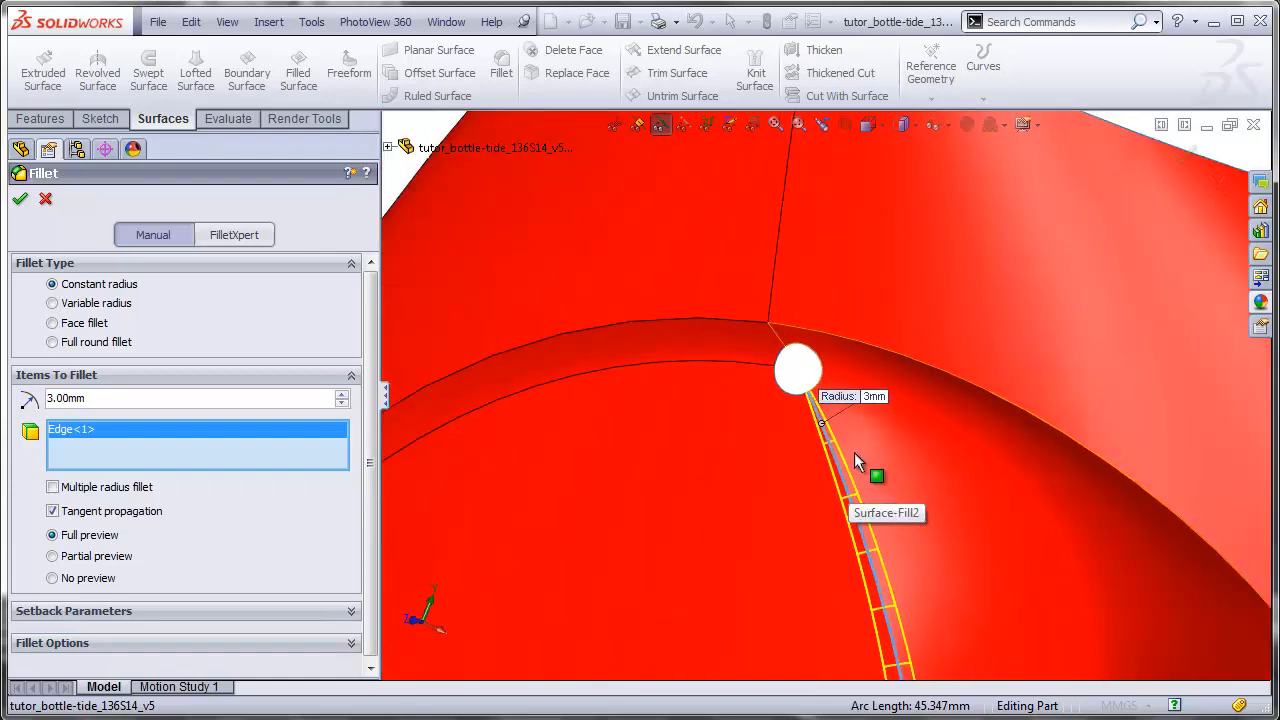
scroll(911, 587, up, 5)
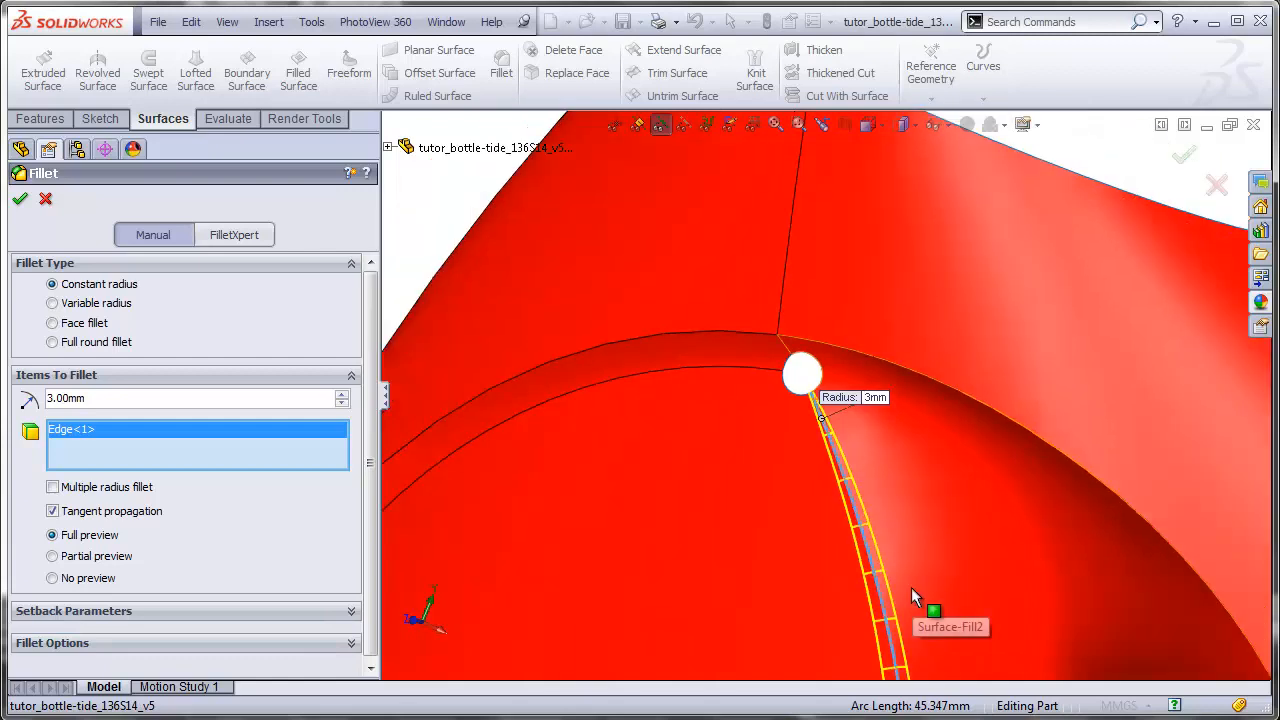
scroll(911, 590, up, 1)
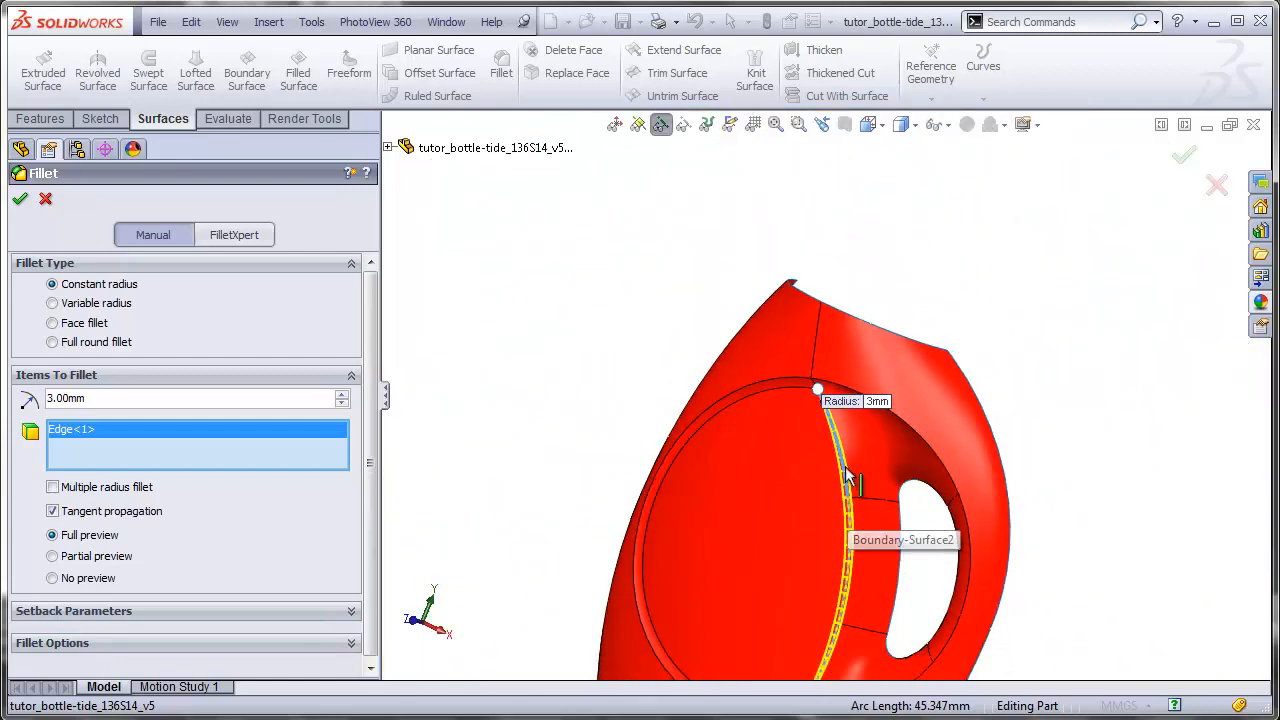
scroll(823, 400, down, 1)
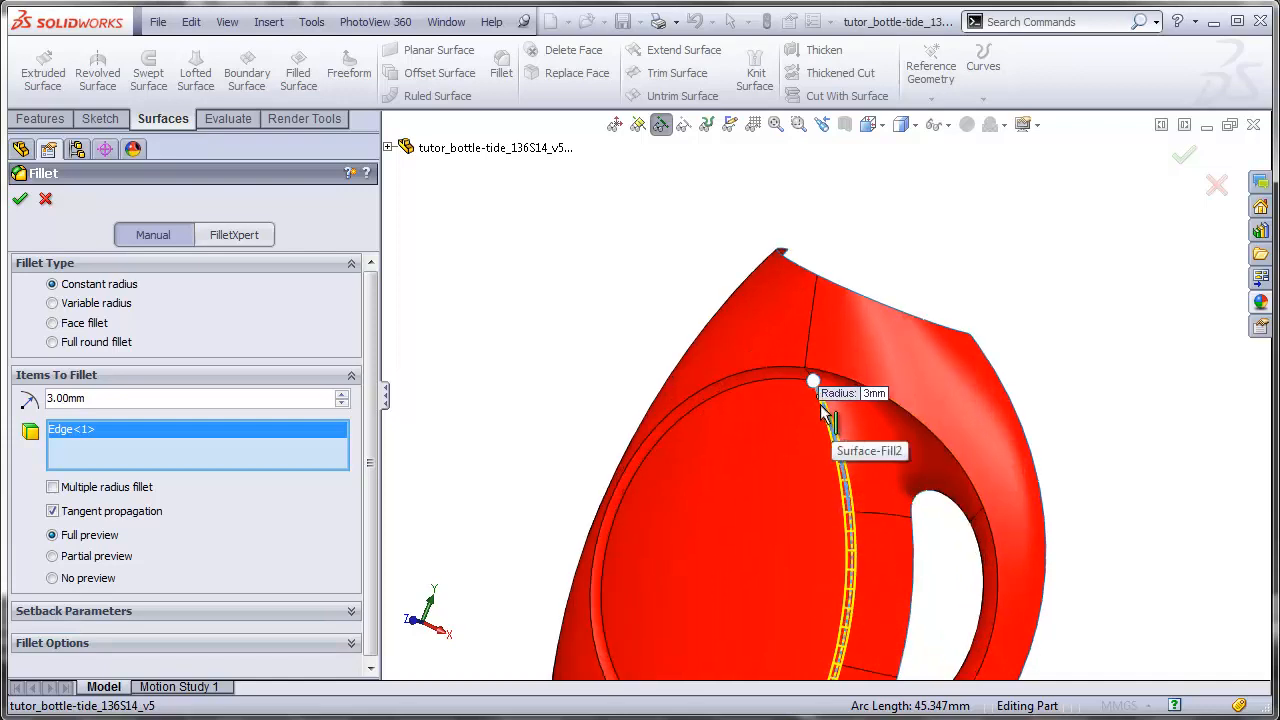
scroll(829, 412, down, 2)
scroll(828, 412, down, 2)
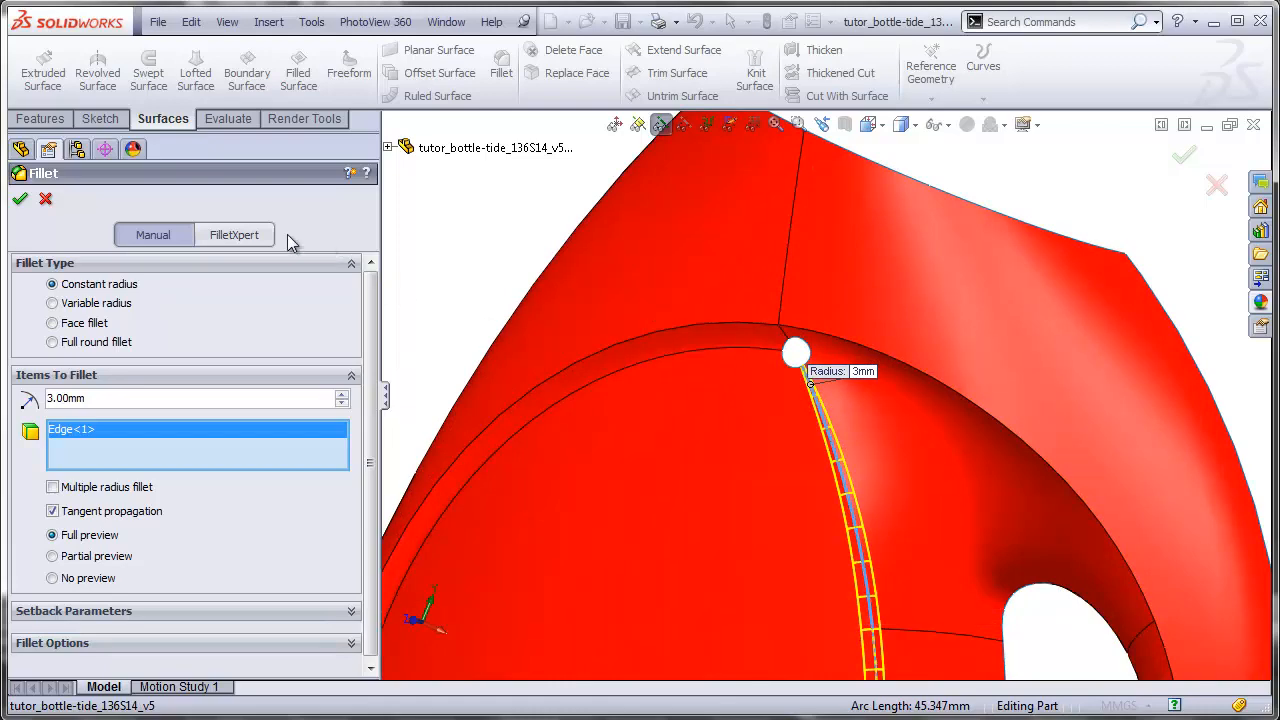
click(22, 202)
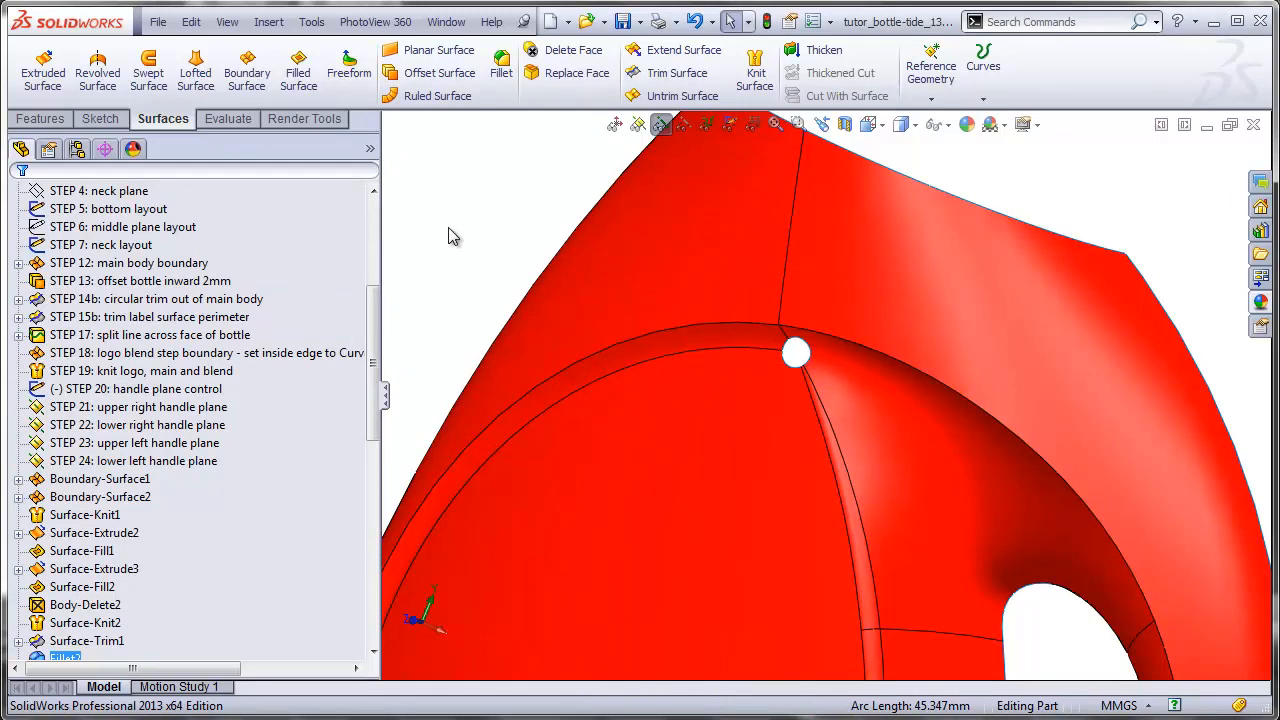
Step: Patch the upper corner hole with a filled surface bounded by its four edges, applying the Curvature setting to all edges
click(298, 72)
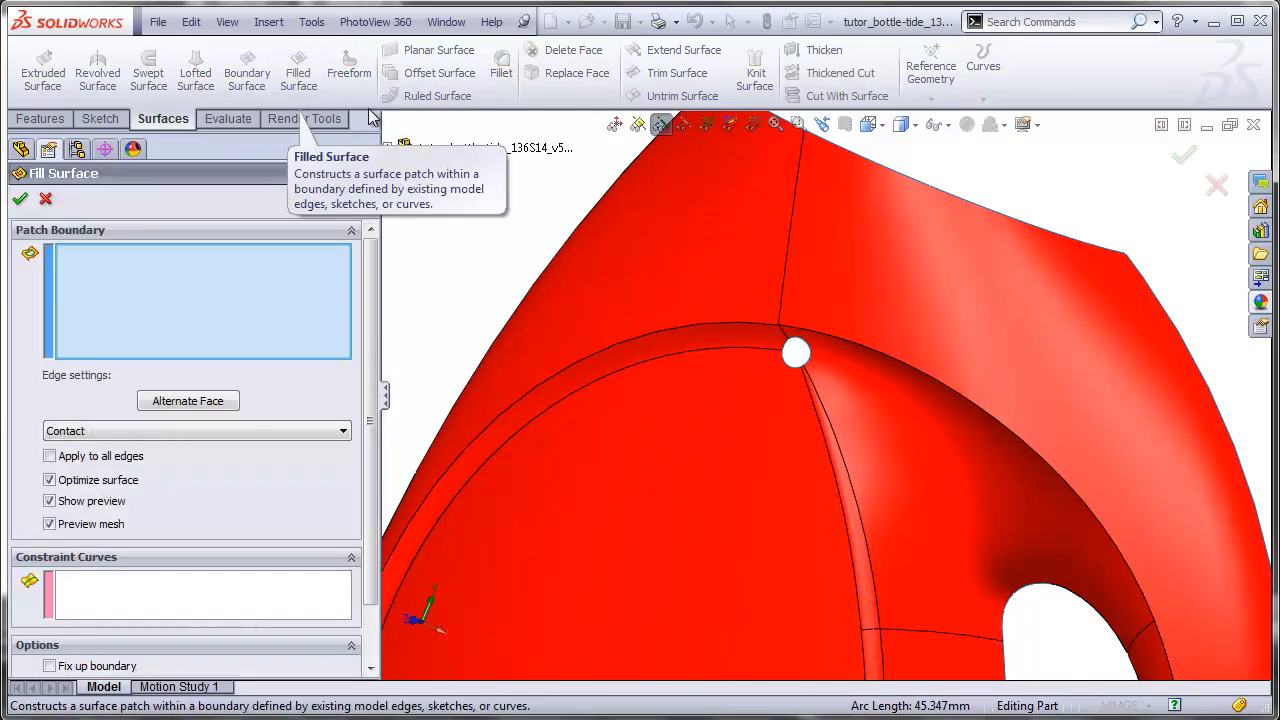
scroll(820, 355, down, 4)
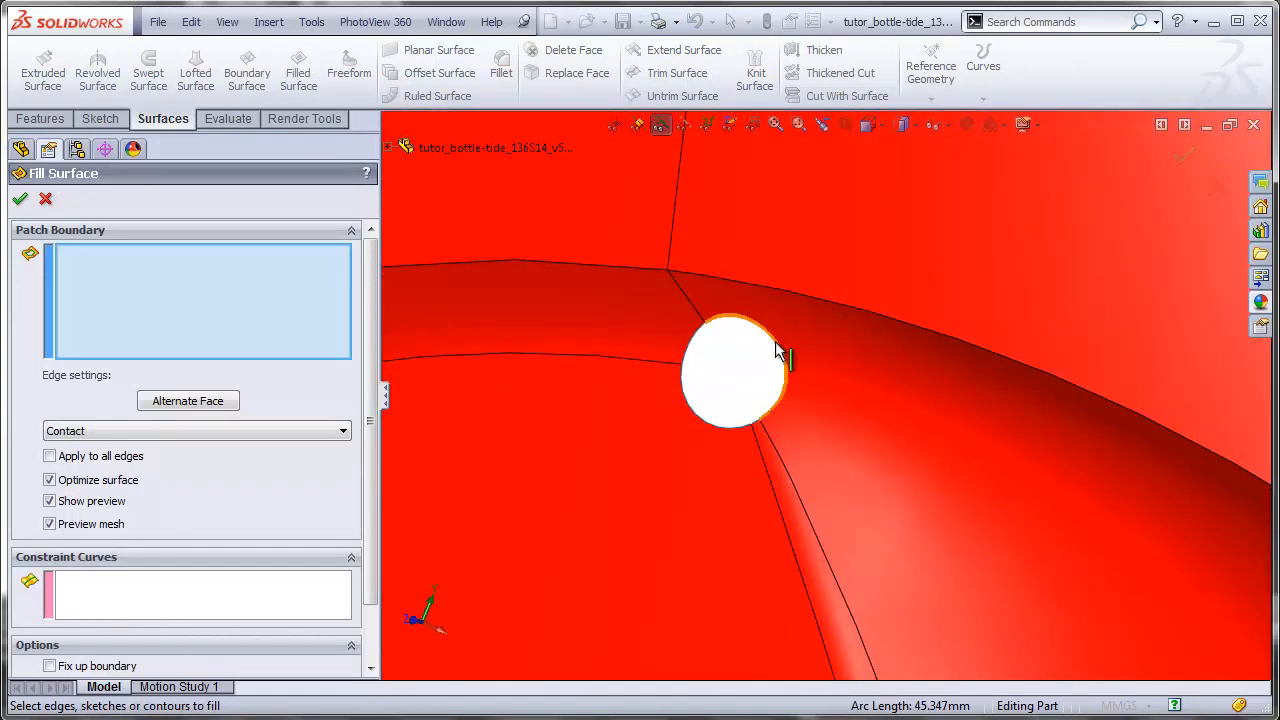
click(730, 347)
click(695, 339)
click(686, 400)
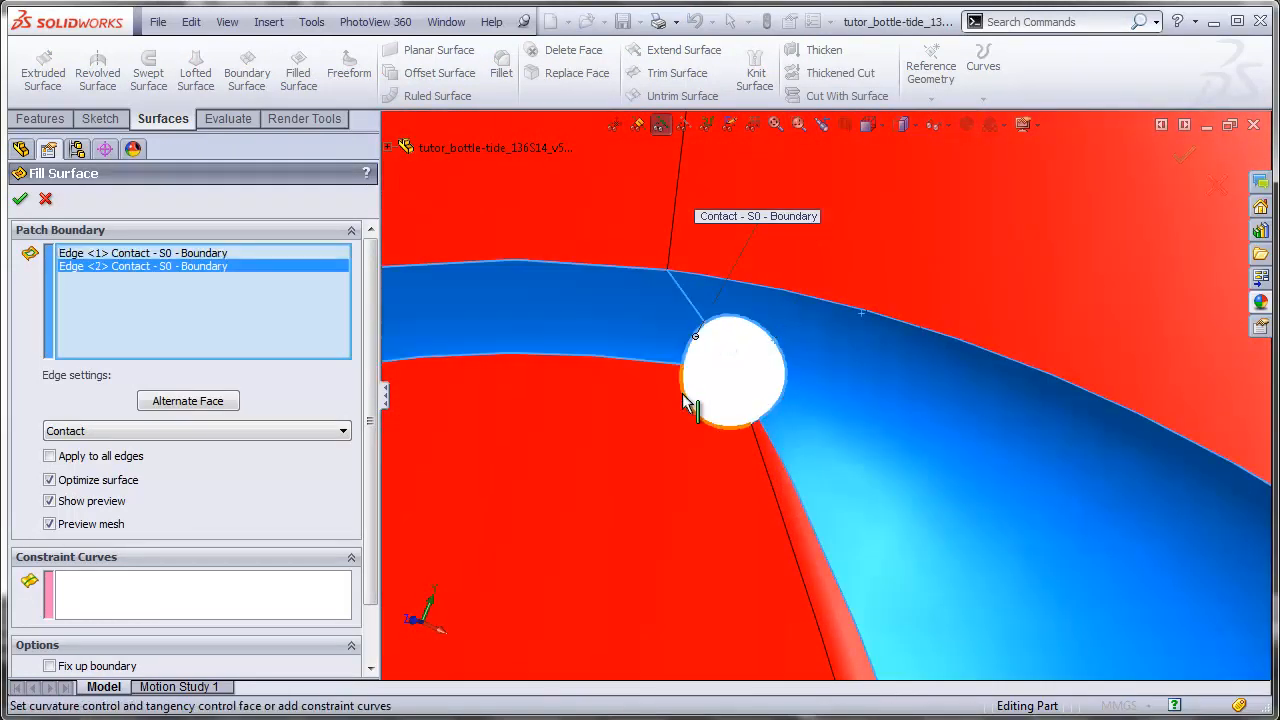
middle_drag(686, 400, 751, 426)
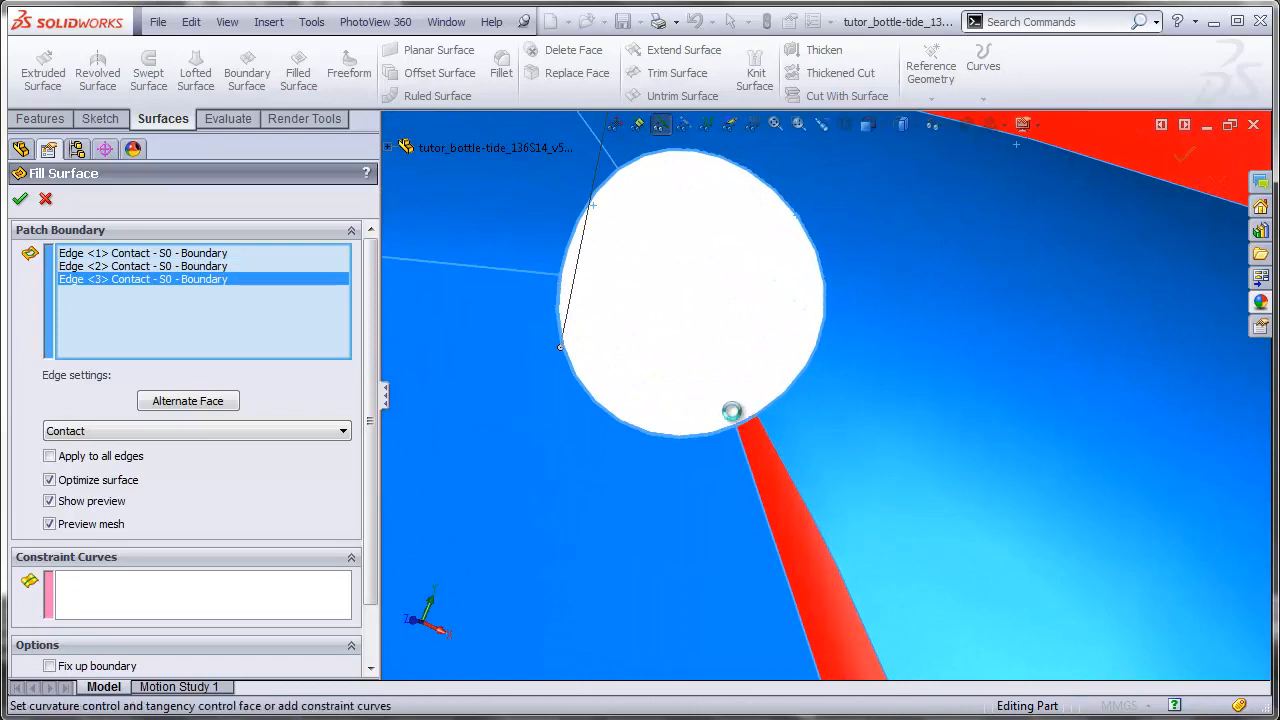
click(733, 412)
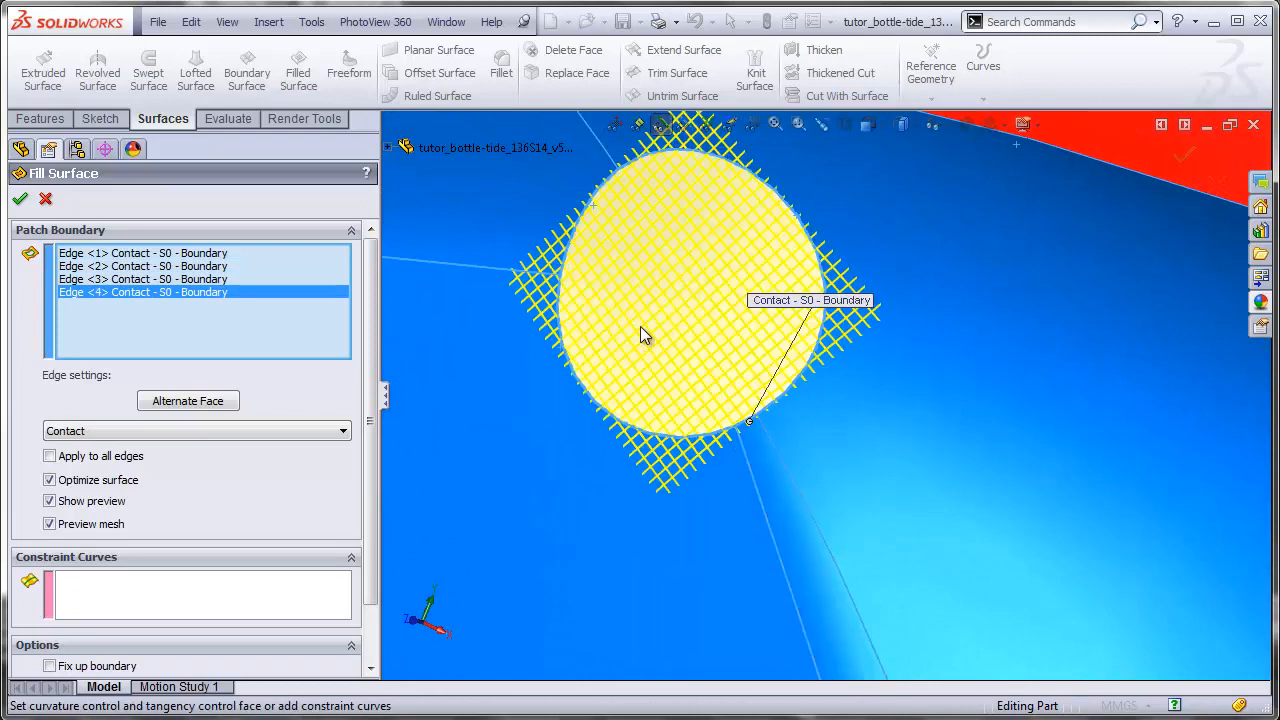
click(50, 457)
click(168, 431)
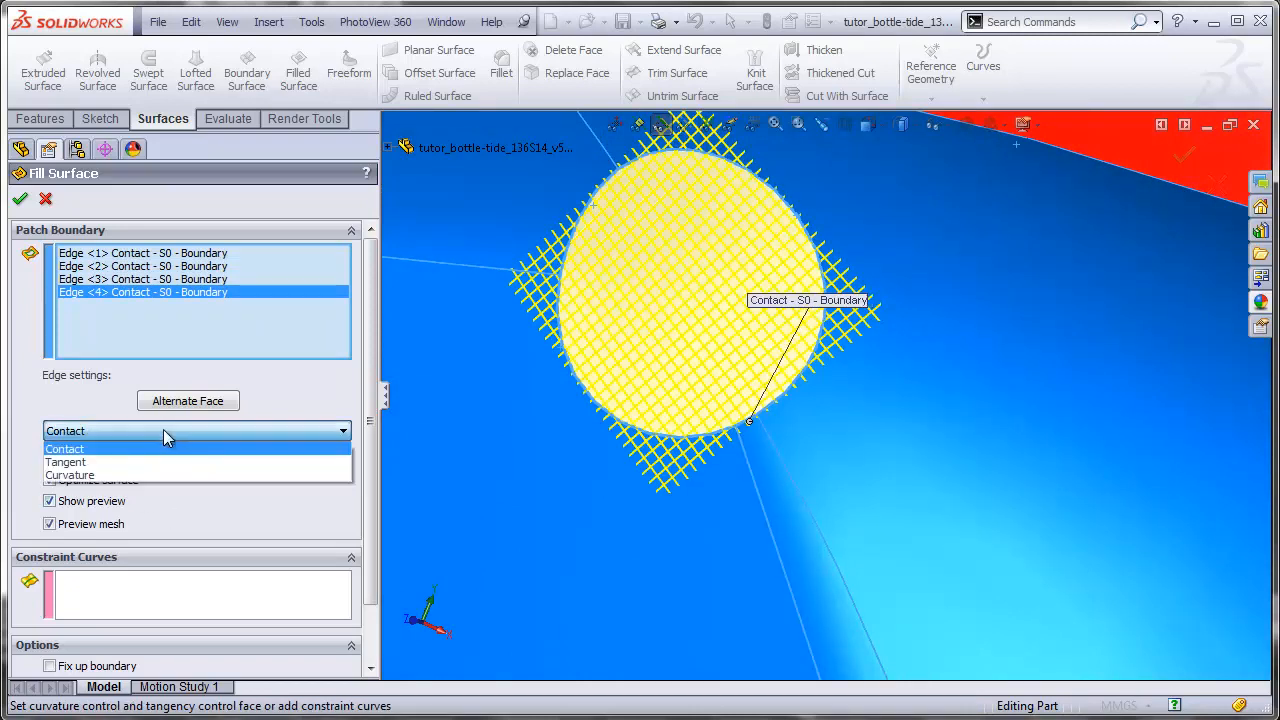
click(85, 473)
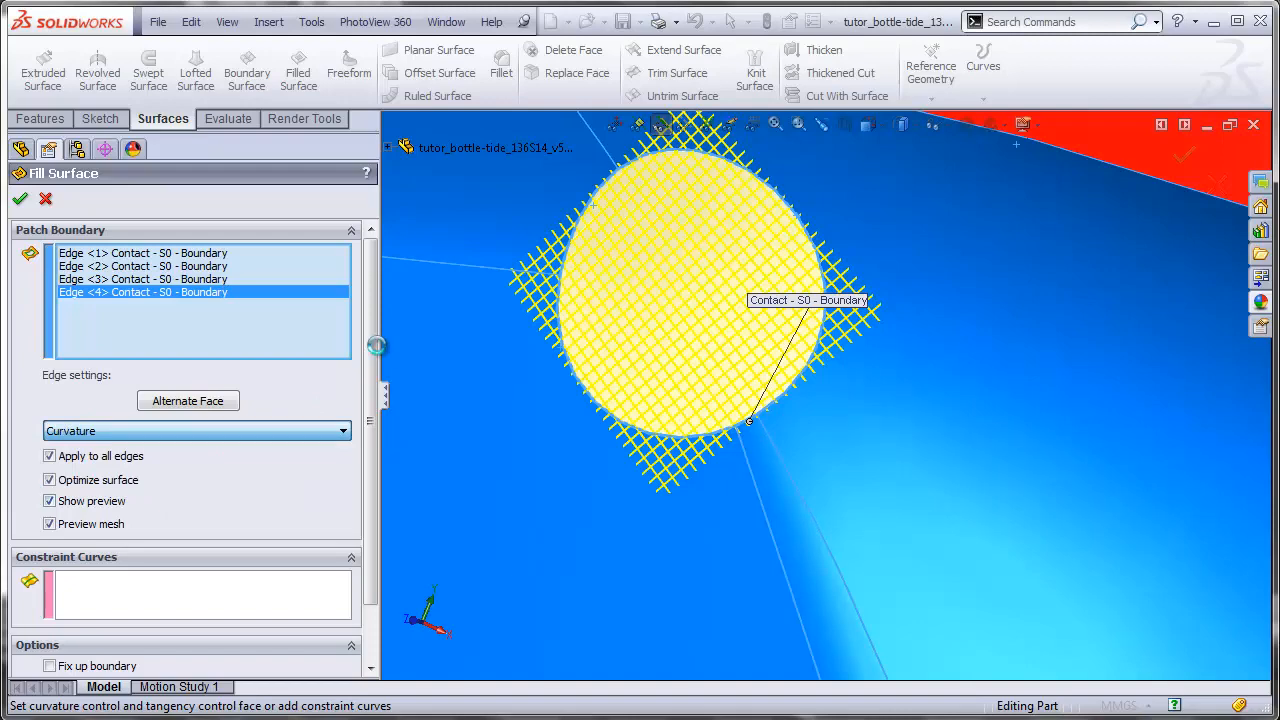
click(47, 200)
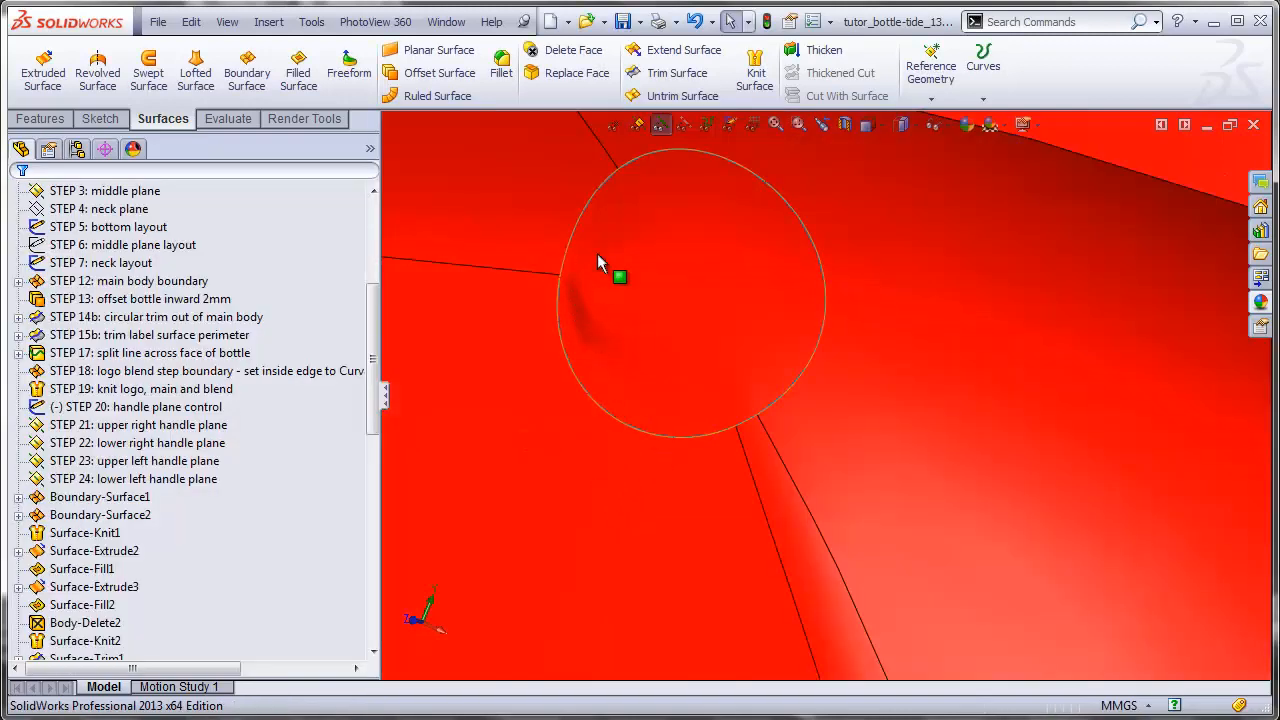
Step: Edit the upper corner's filled surface and change its edge setting to Tangent for all edges
middle_drag(684, 343, 677, 297)
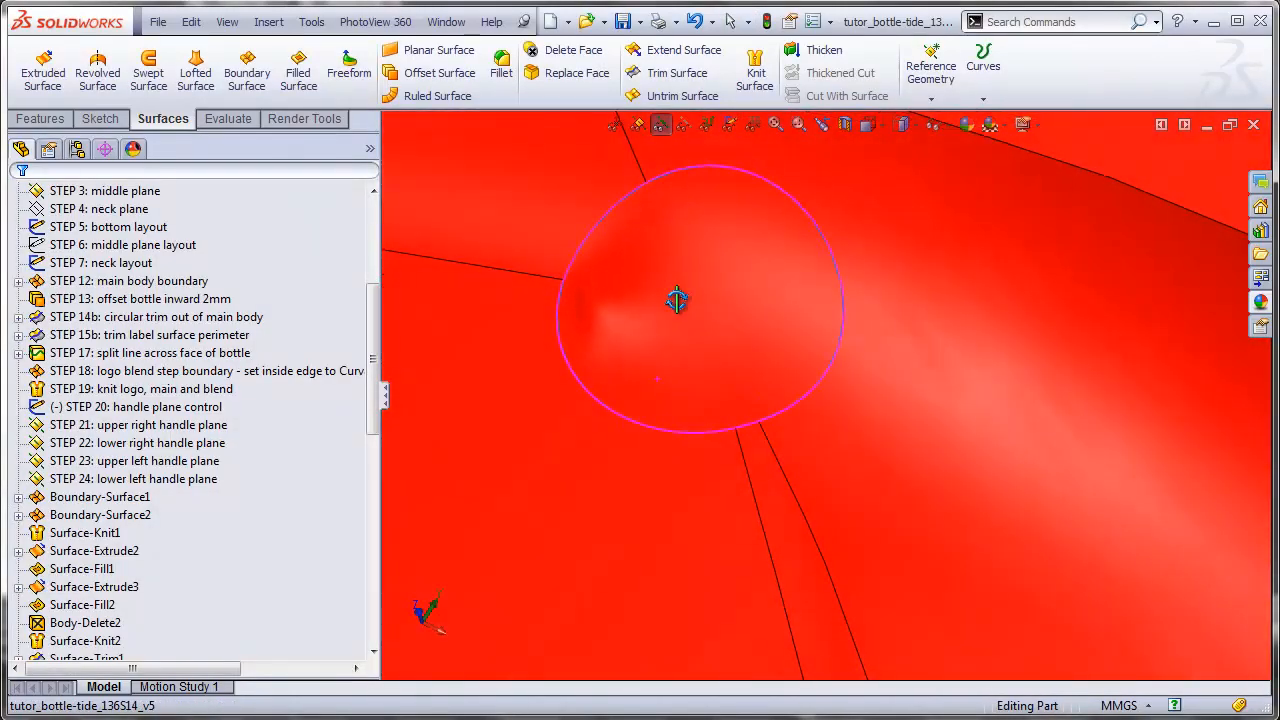
right_click(658, 352)
click(667, 320)
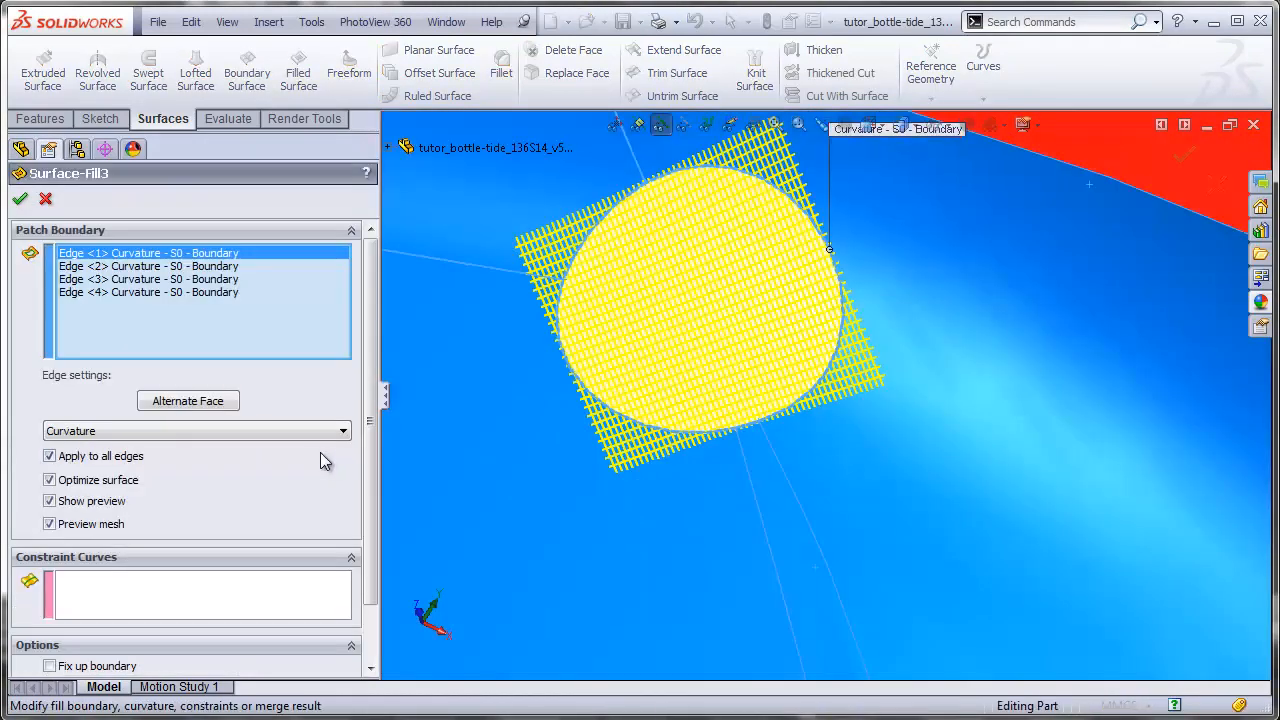
click(145, 431)
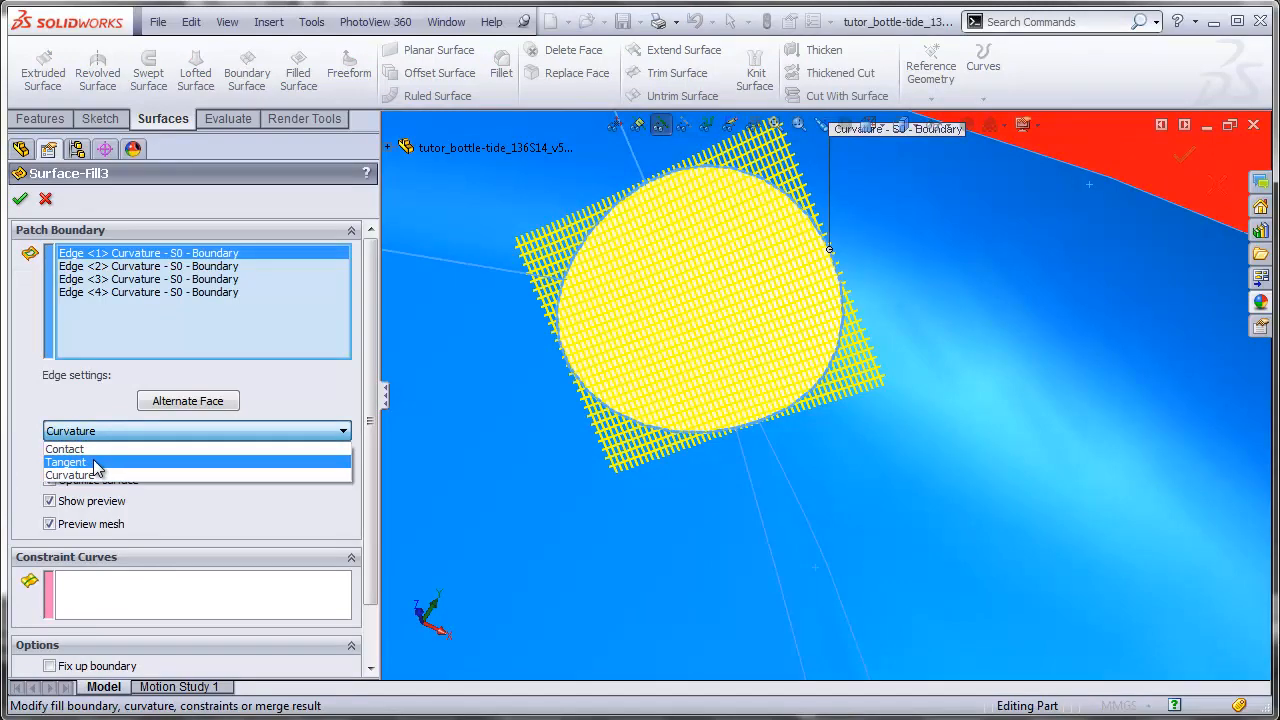
click(95, 460)
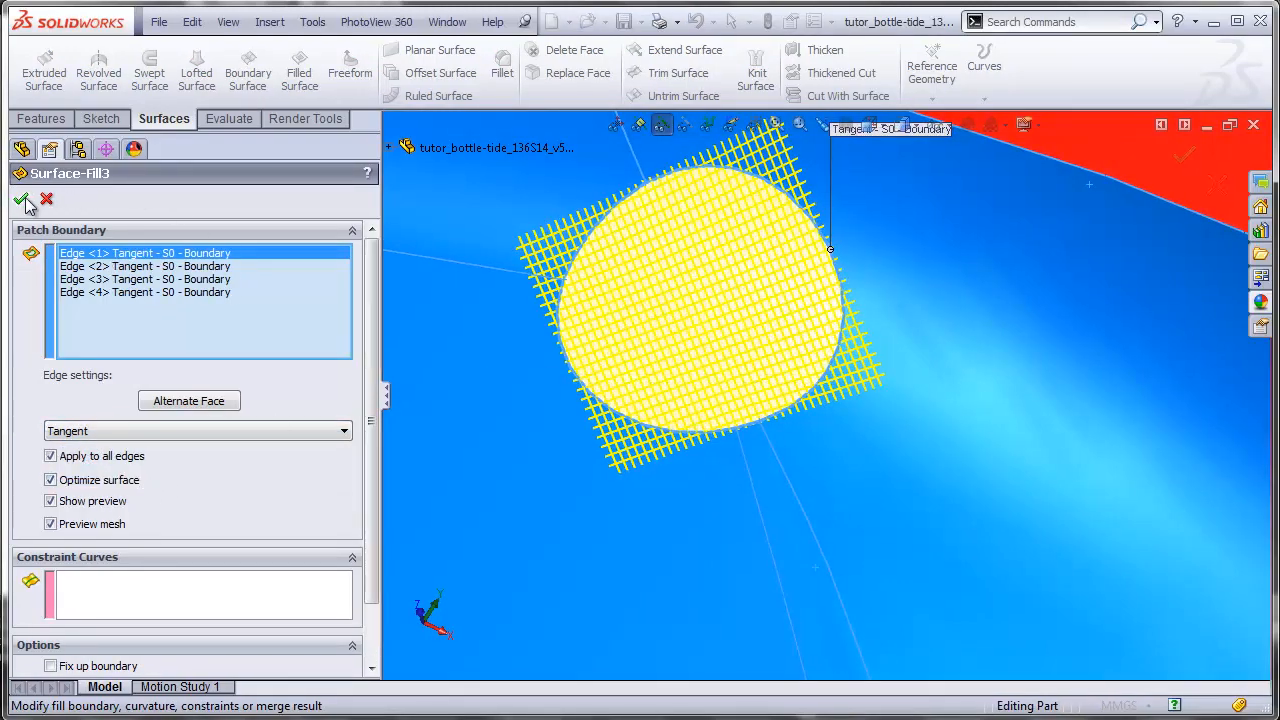
scroll(674, 487, up, 3)
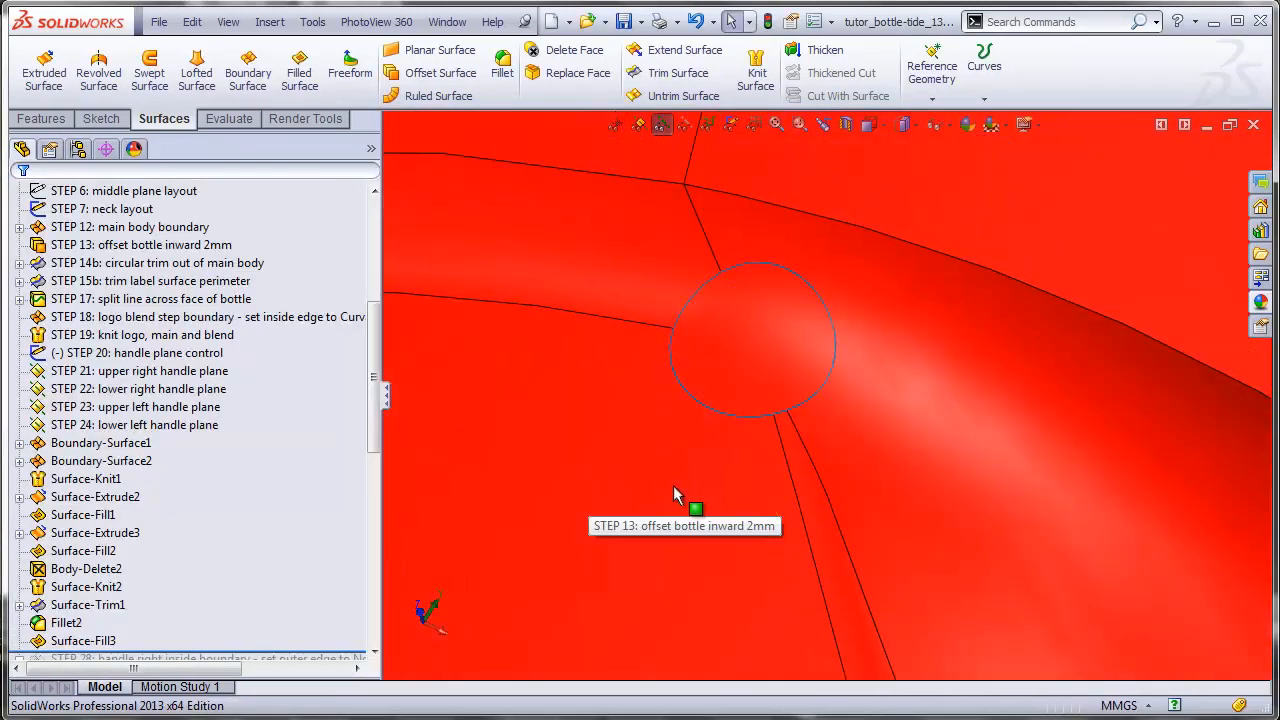
Step: Display the bottle shaded without edges and turn on RealView graphics to judge the upper corner patch
middle_click(674, 487)
middle_drag(674, 487, 673, 375)
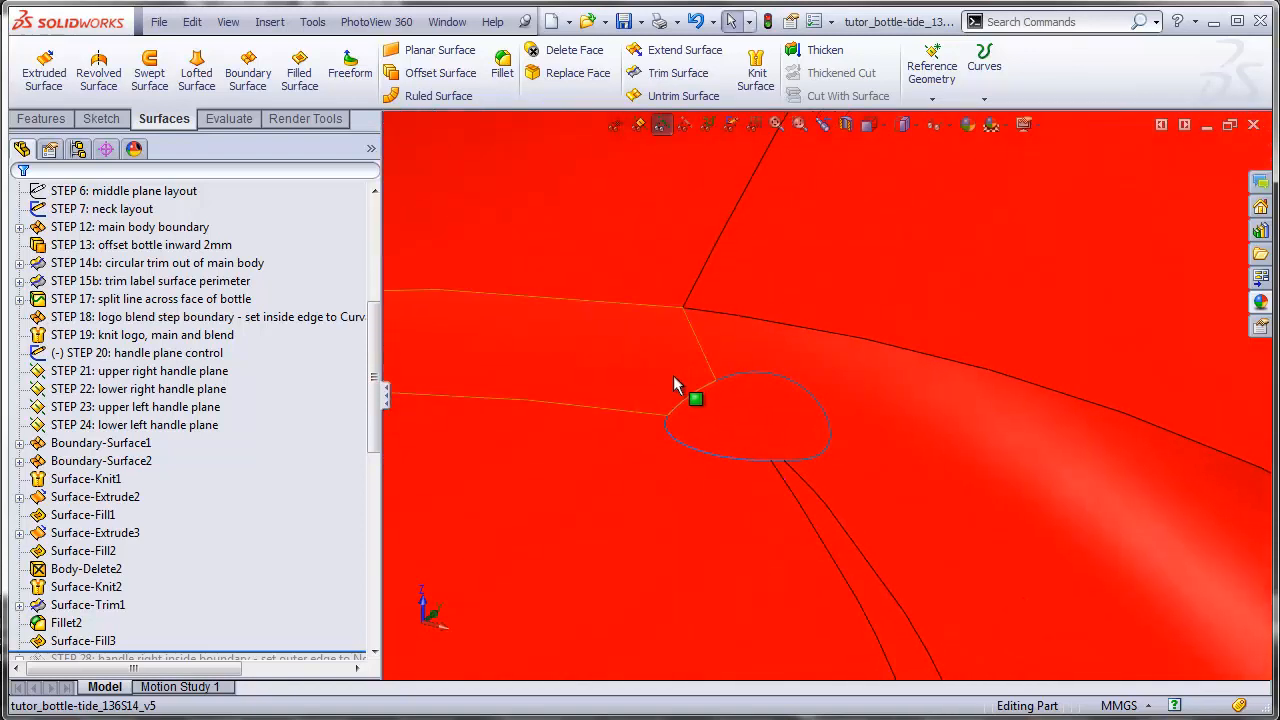
click(885, 127)
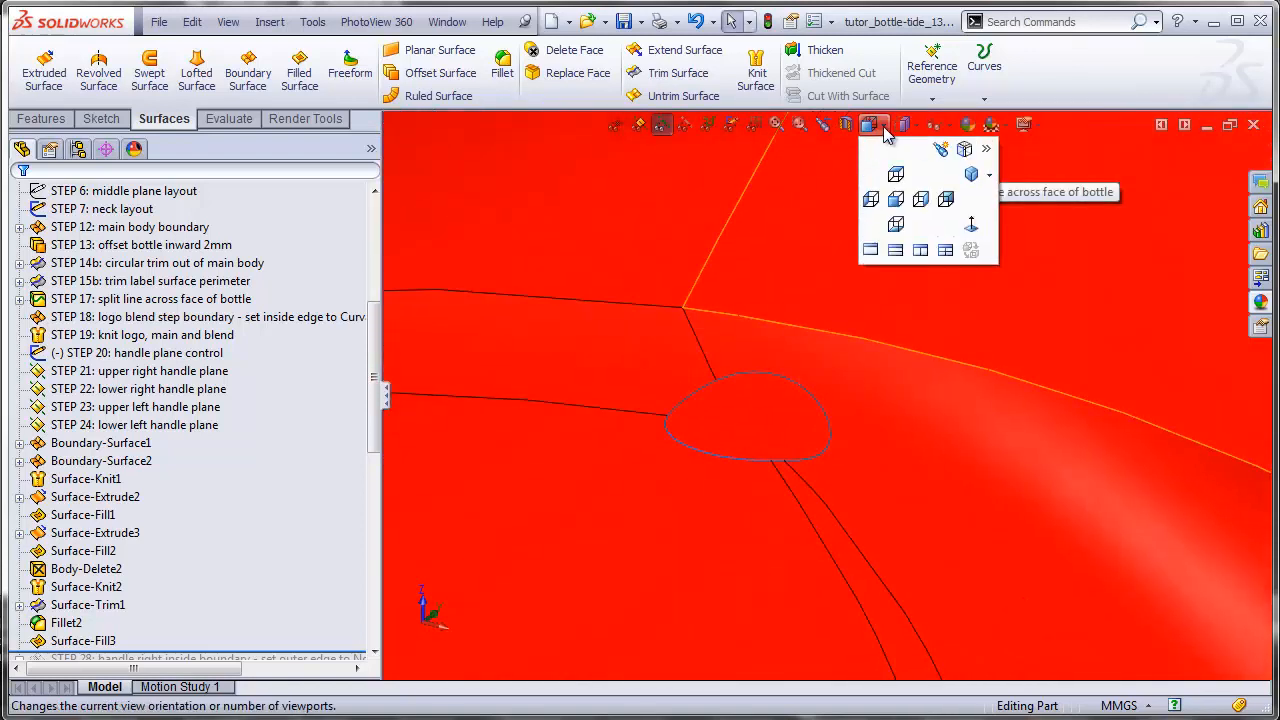
click(903, 124)
click(906, 190)
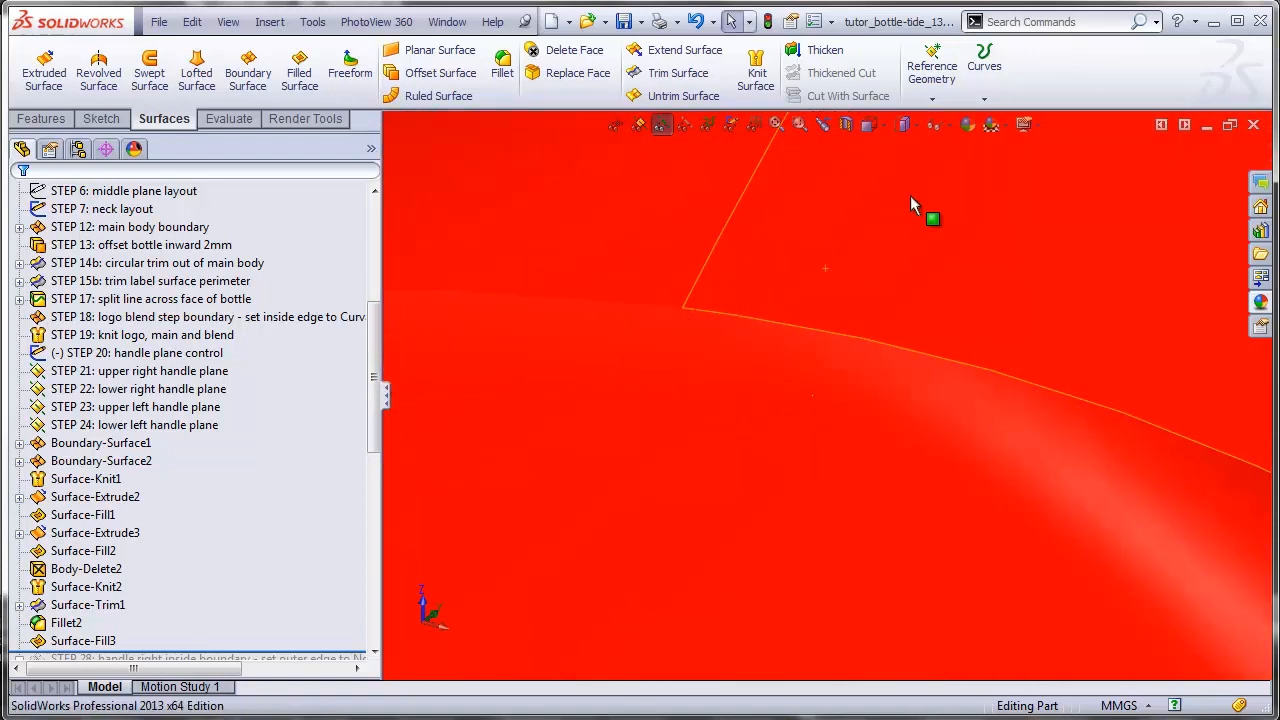
click(1023, 126)
click(1075, 124)
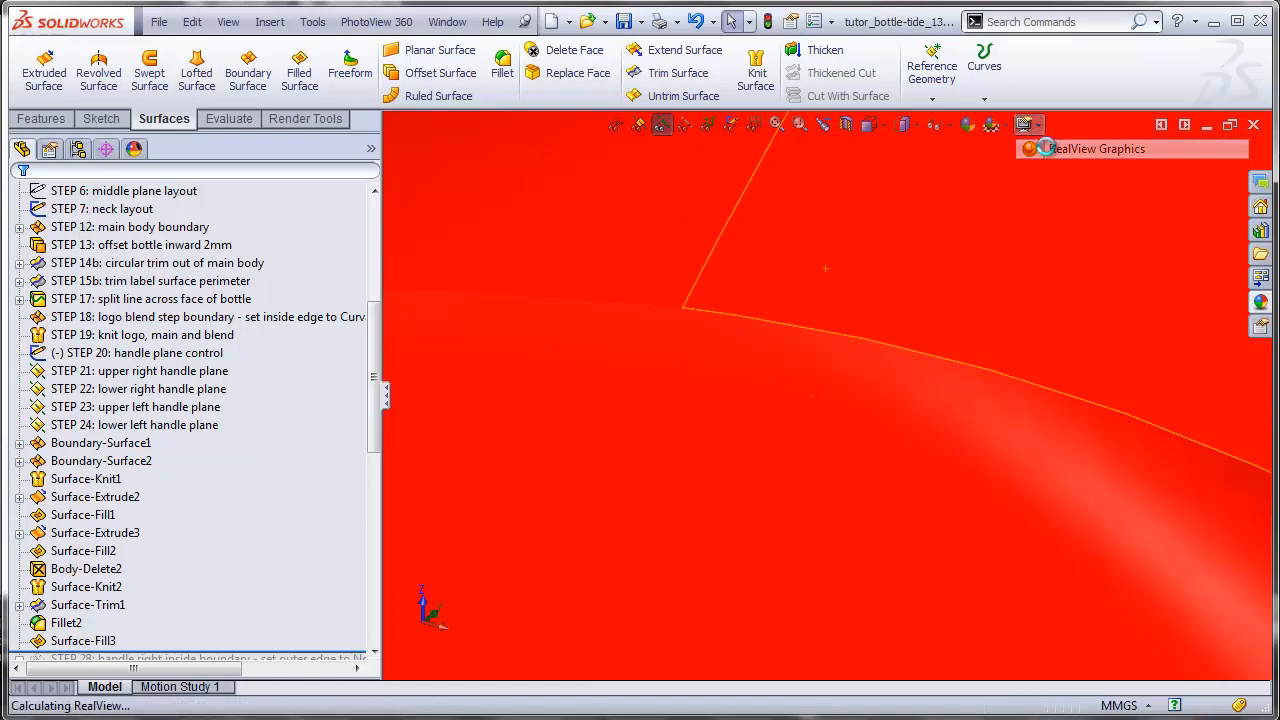
Step: Examine the shading and reflections across the upper corner patch where the label meets the handle
scroll(923, 408, up, 2)
middle_drag(923, 408, 875, 379)
scroll(880, 395, down, 3)
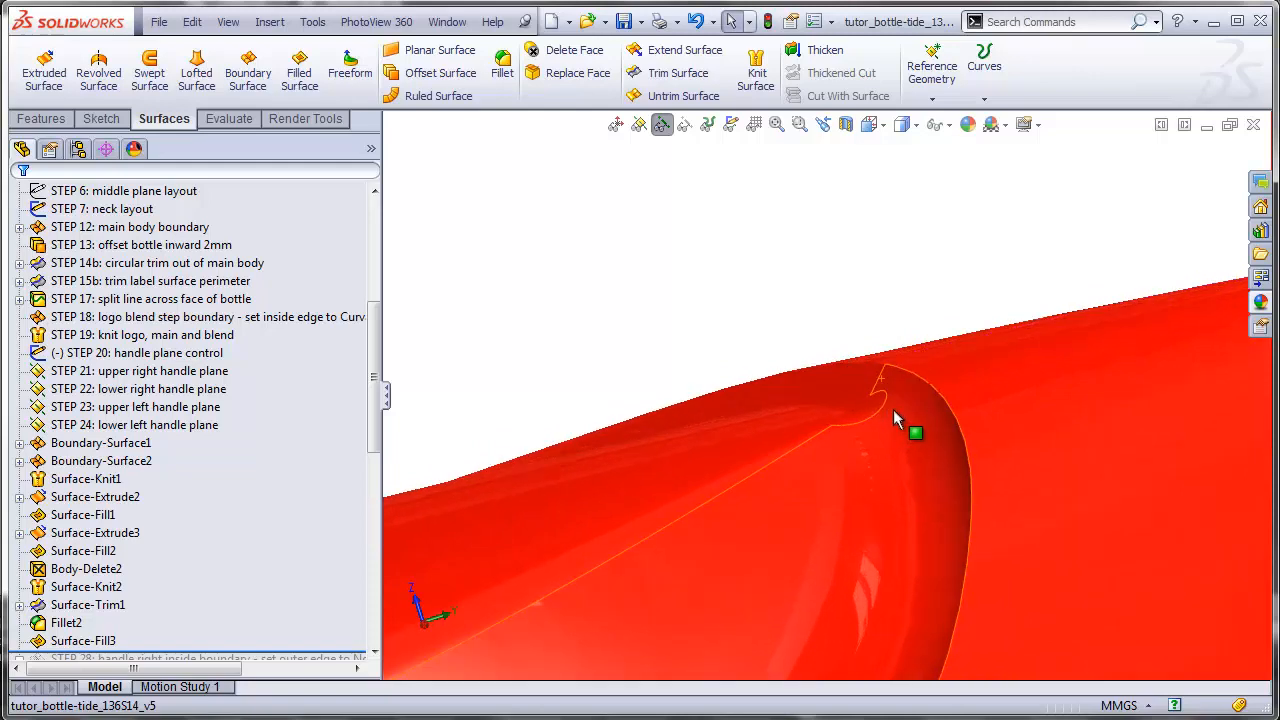
middle_drag(1086, 350, 1054, 329)
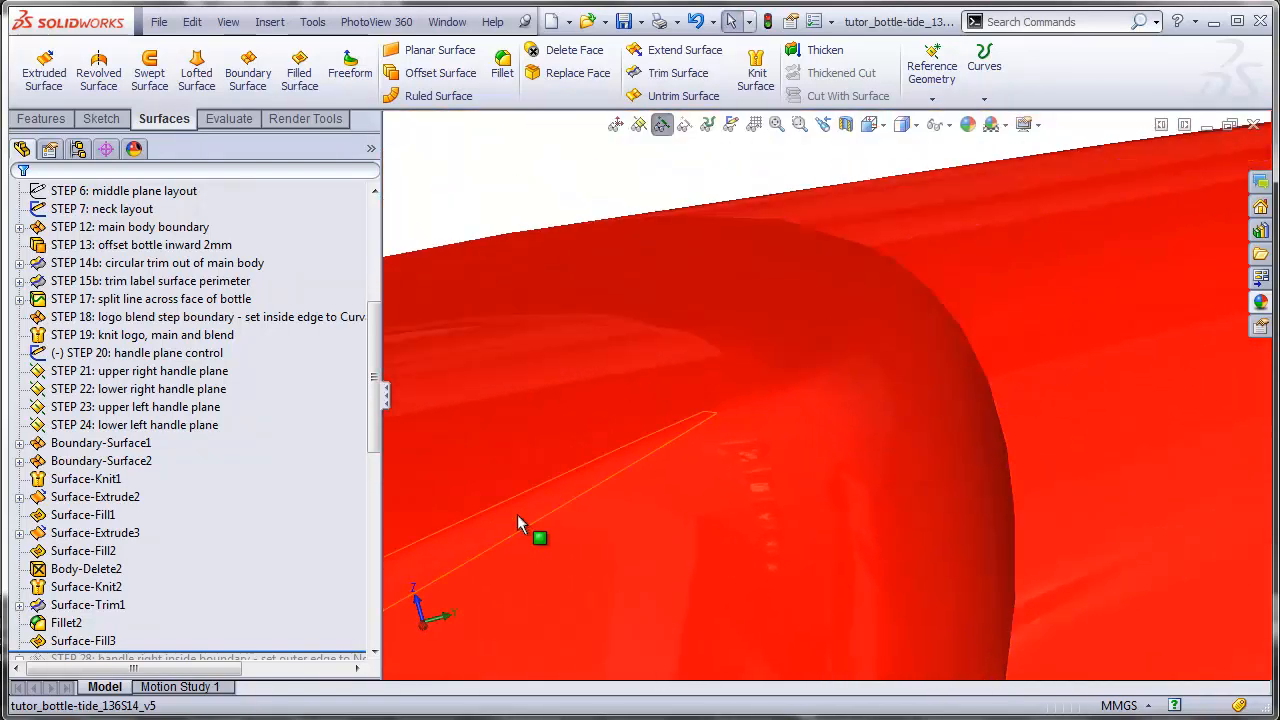
middle_drag(834, 423, 929, 429)
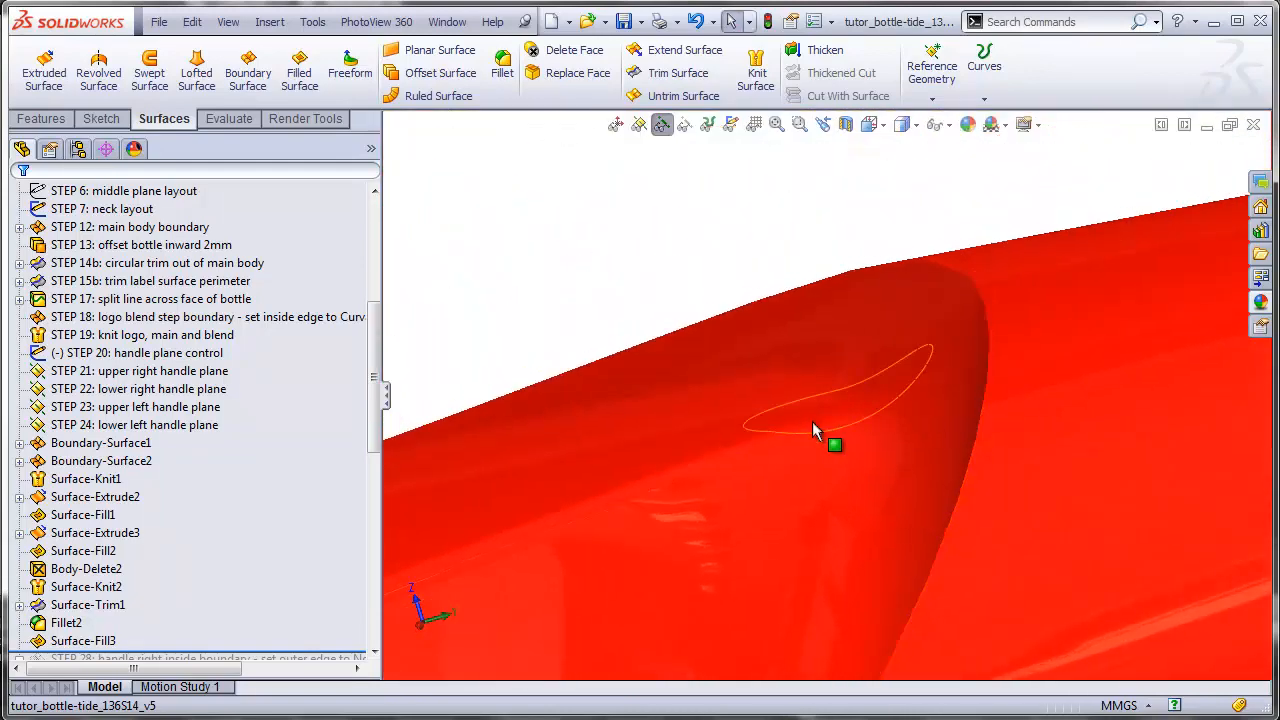
scroll(879, 448, up, 3)
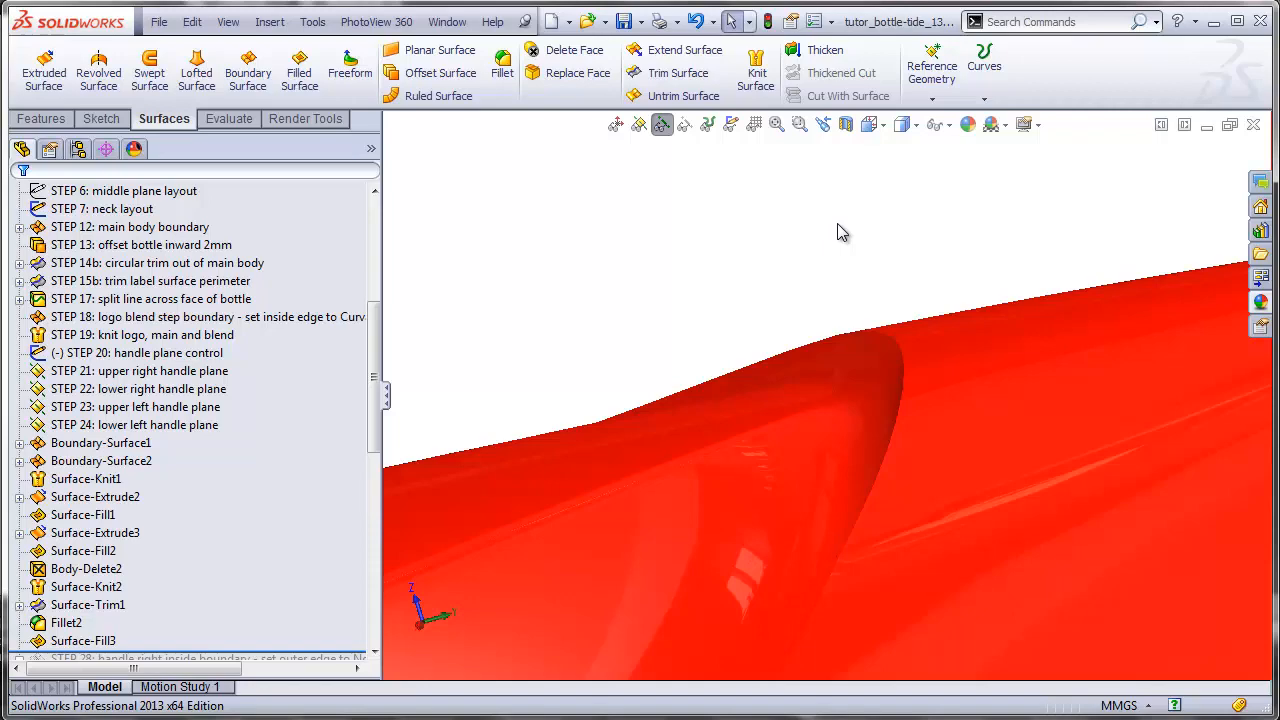
Step: Set the front view and roll the model back to just after Surface-Knit2, before the circular trim
click(869, 124)
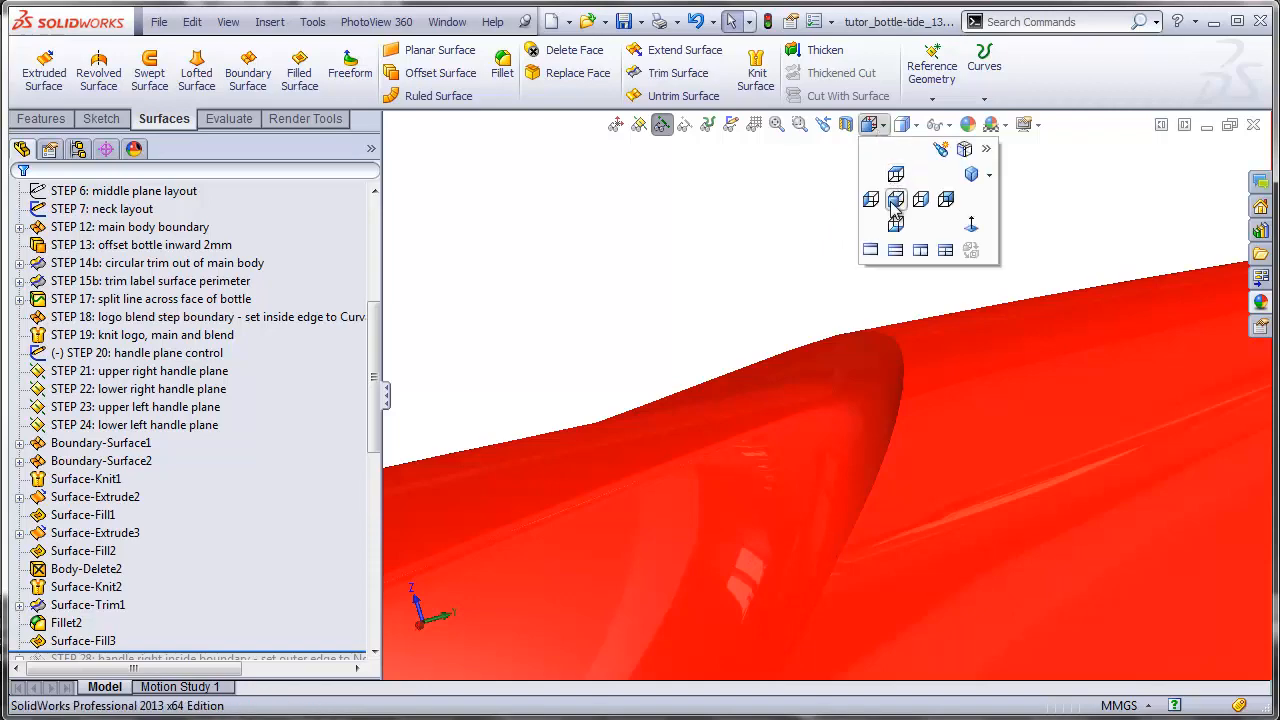
click(892, 204)
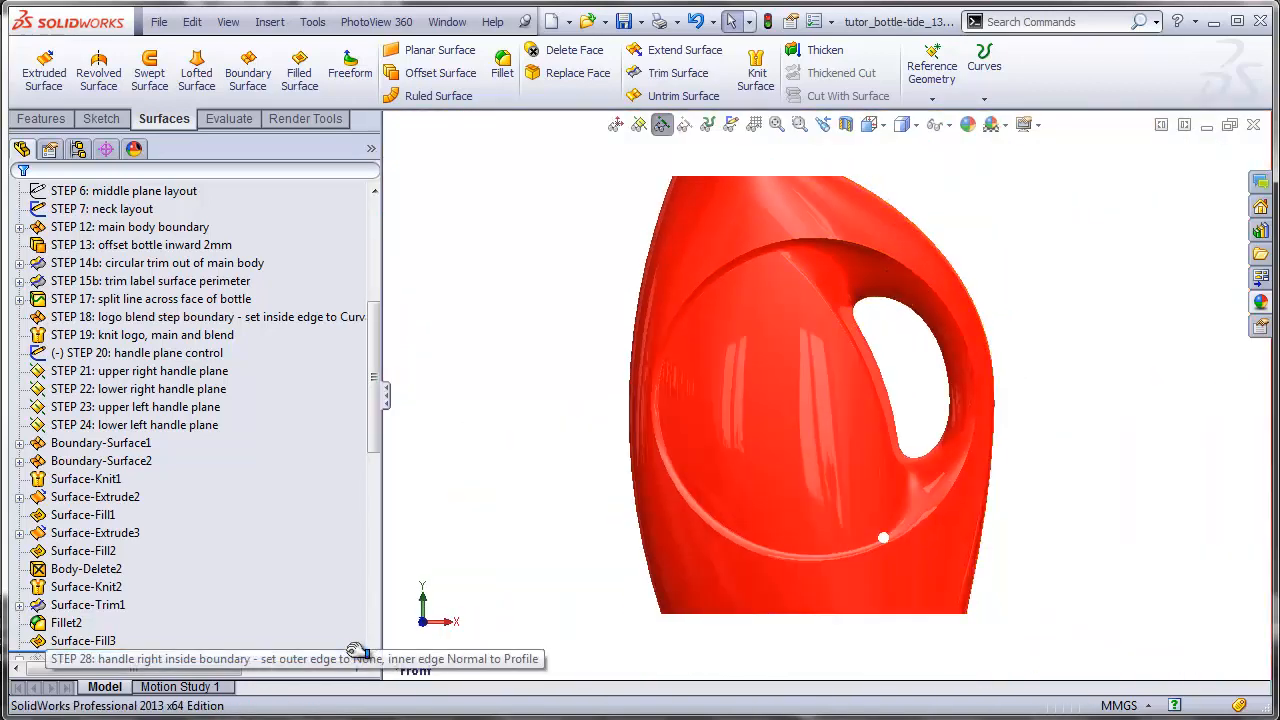
drag(357, 652, 328, 453)
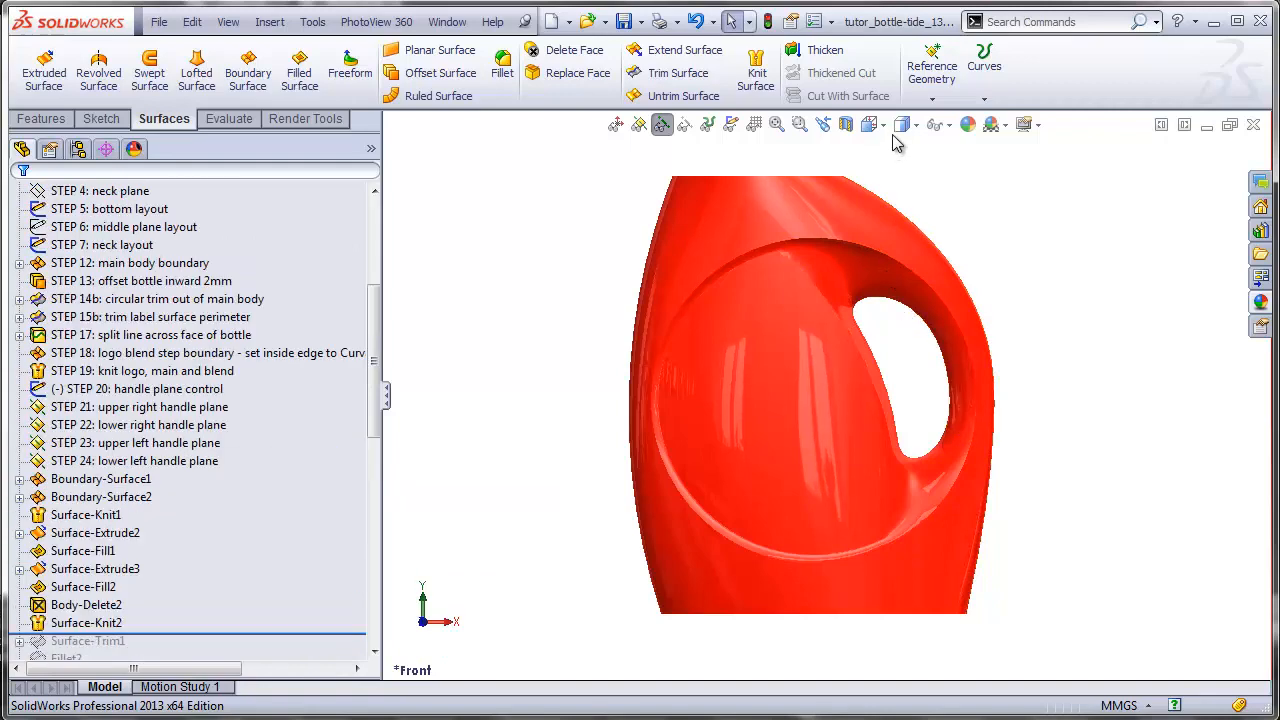
Step: Show the model shaded with edges again and turn off RealView graphics
click(903, 125)
click(908, 174)
click(1030, 125)
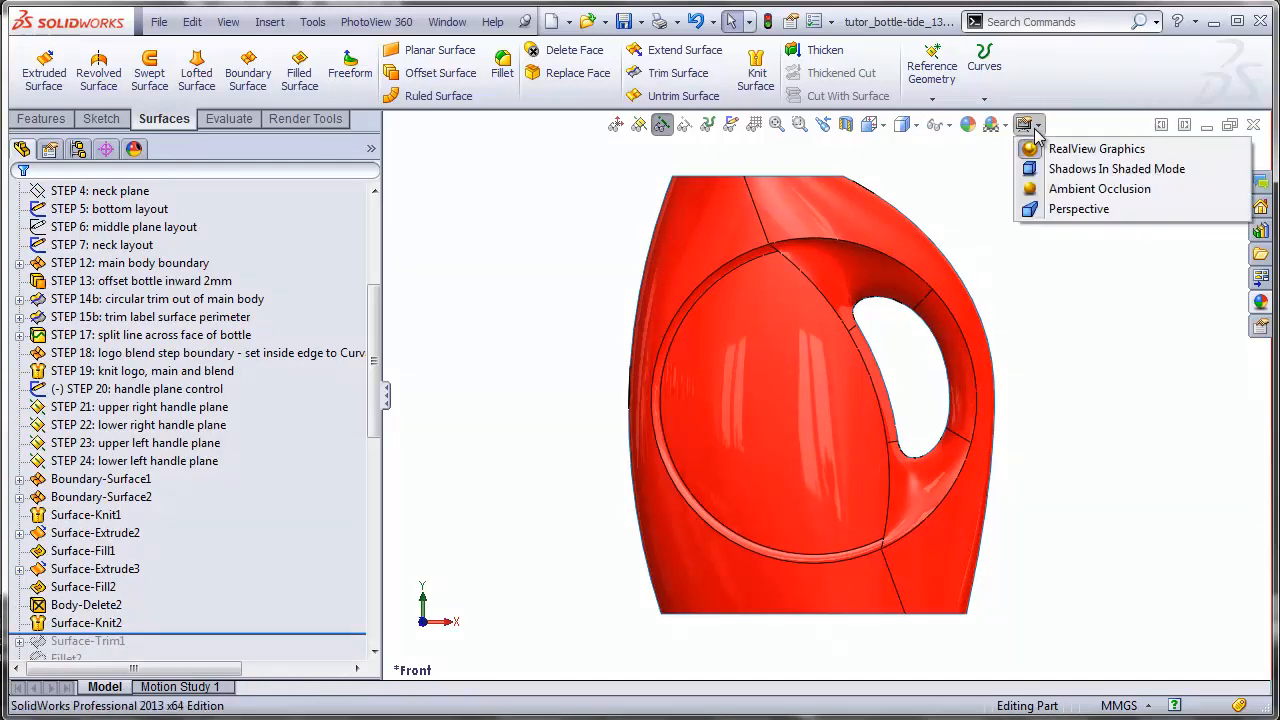
click(1046, 150)
Step: Start a sketch on the Front Plane and offset the short upper corner edge 1 mm bi-directionally
scroll(789, 256, down, 5)
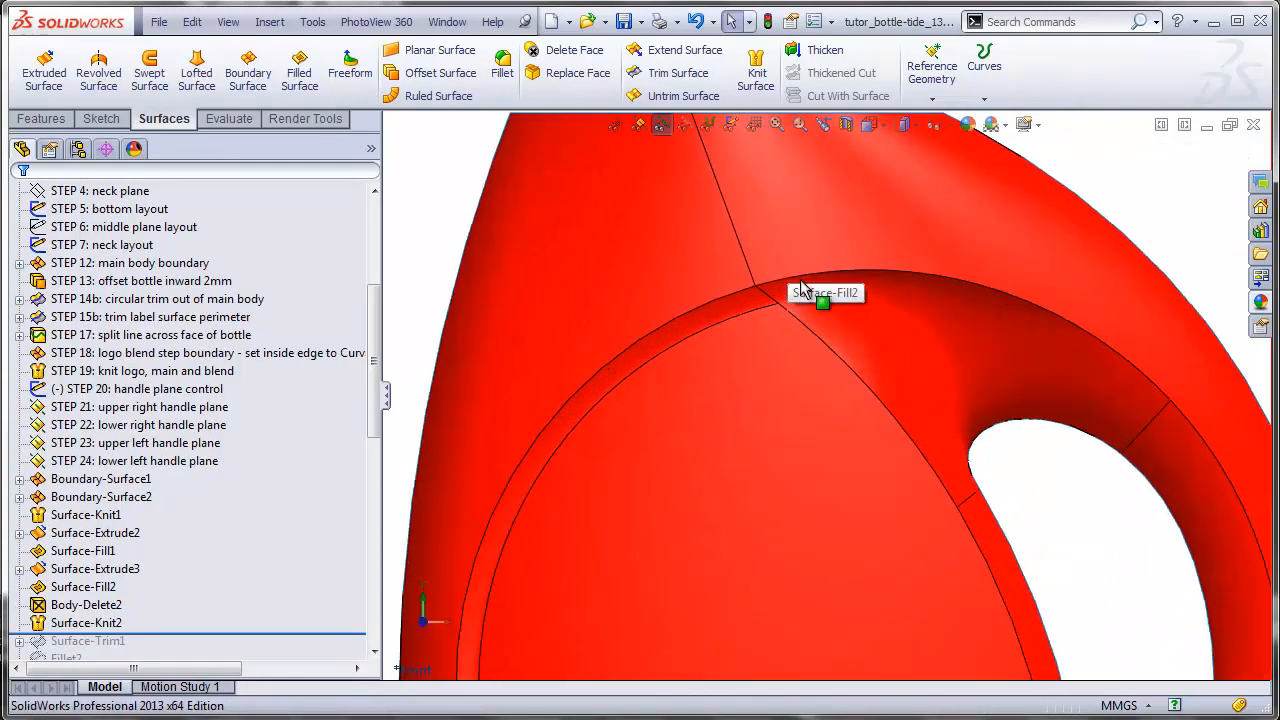
scroll(378, 327, up, 5)
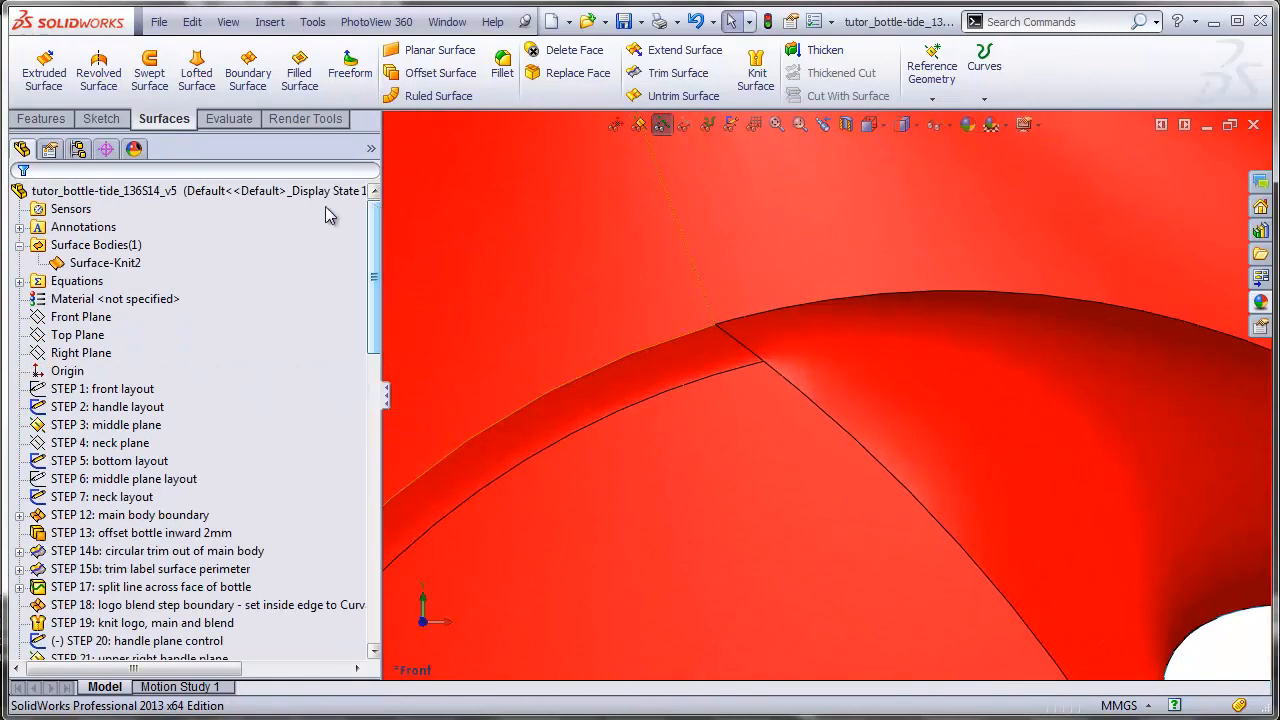
click(96, 318)
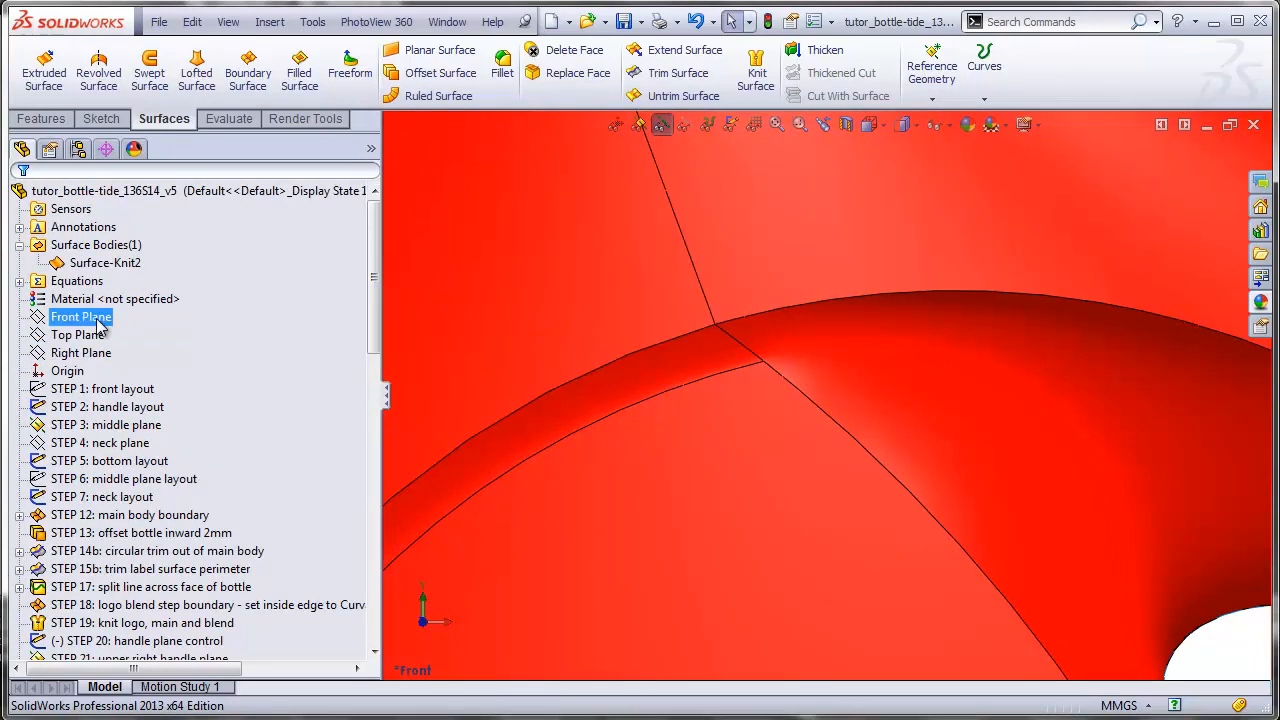
click(101, 118)
click(38, 72)
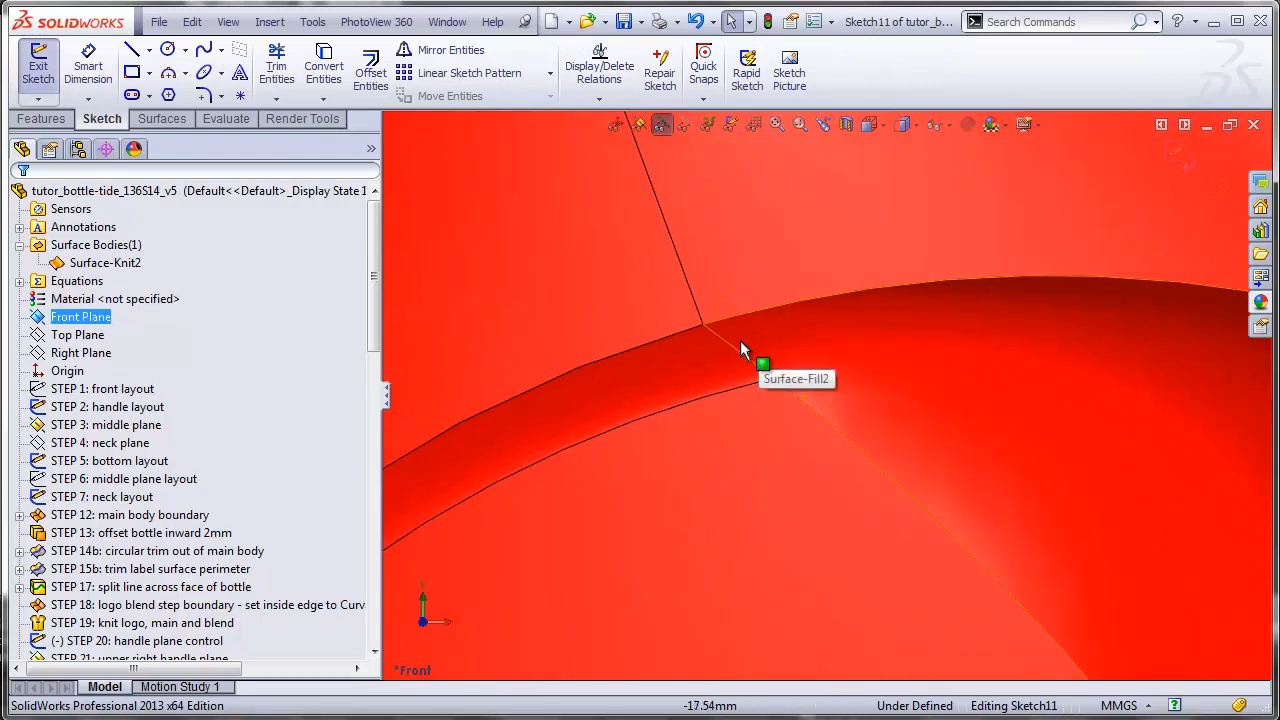
click(733, 346)
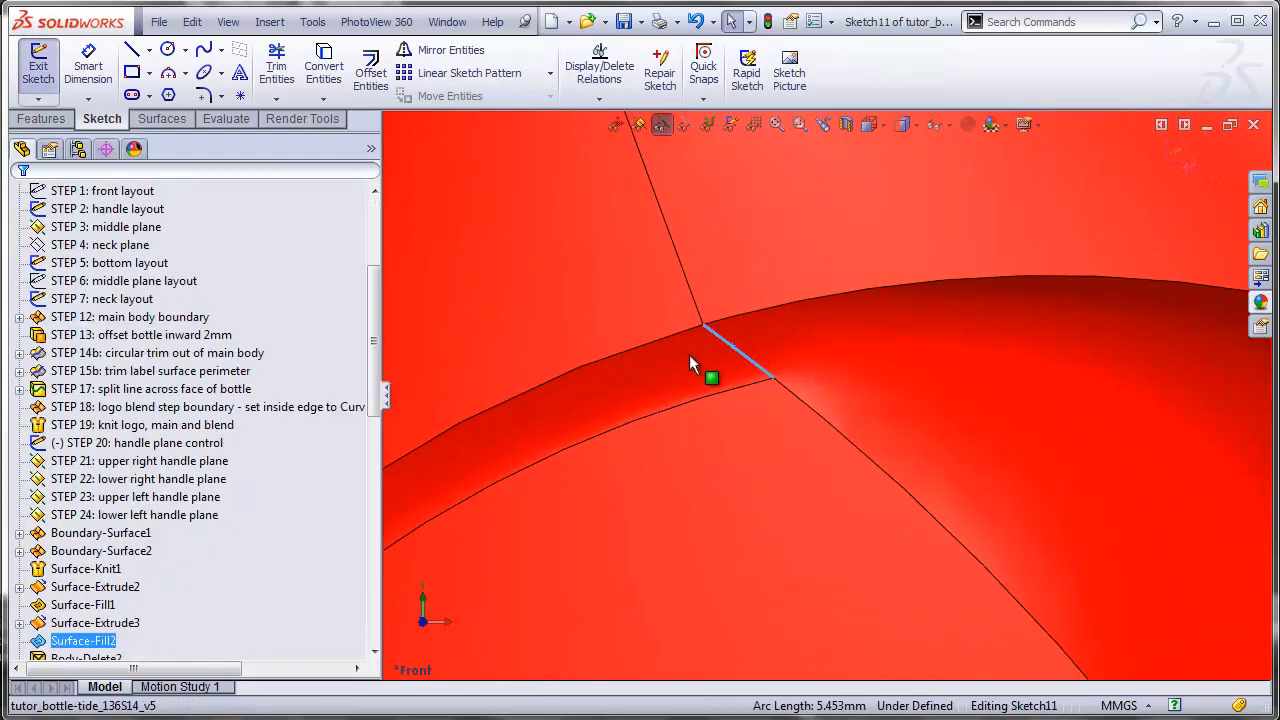
click(370, 72)
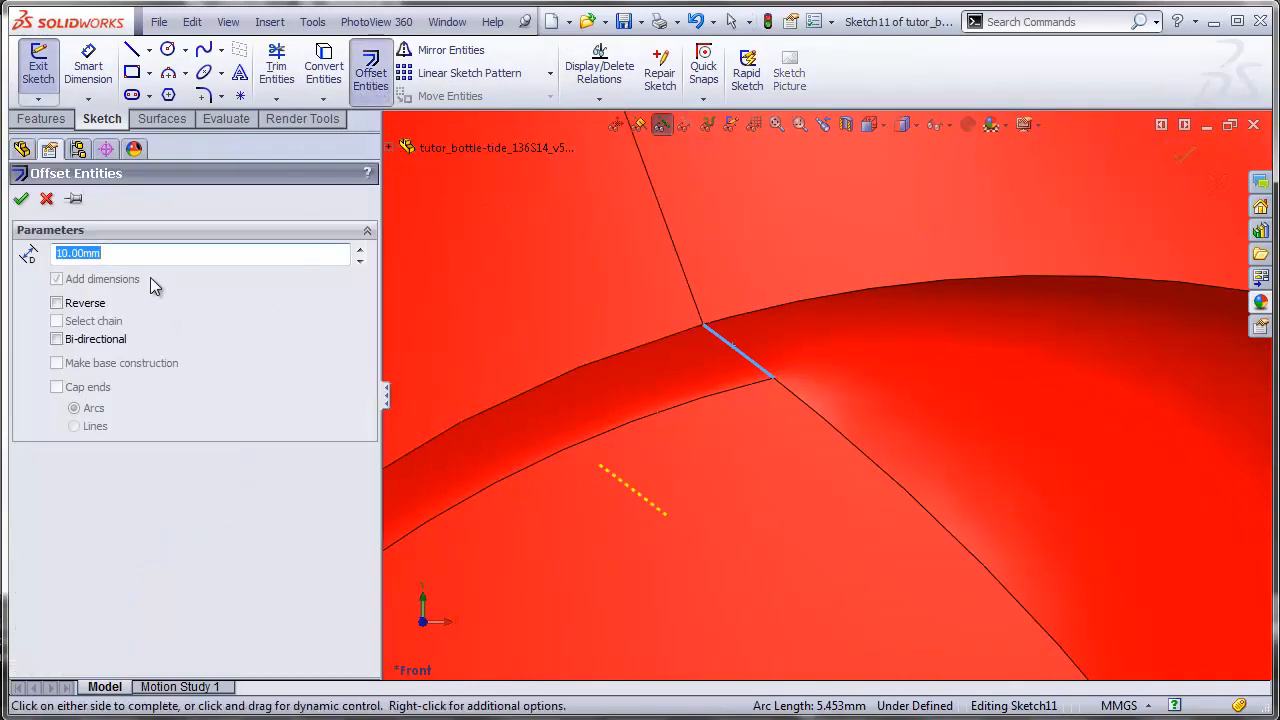
click(58, 339)
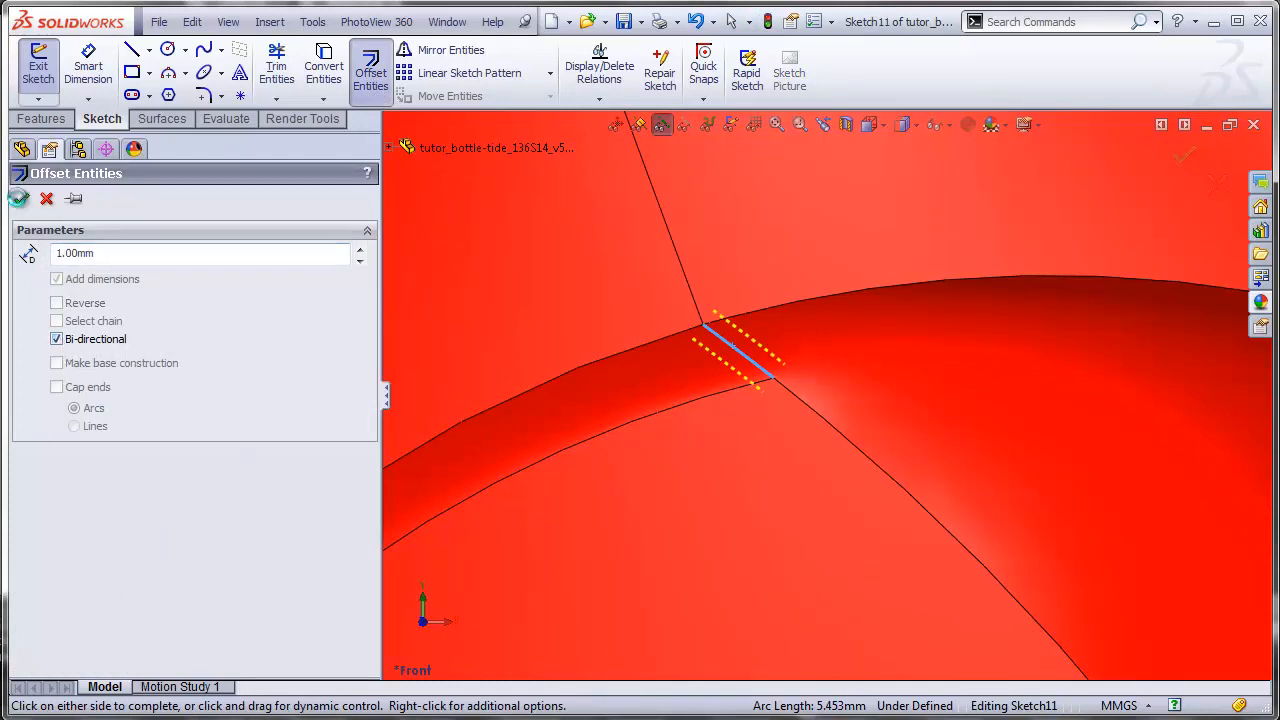
click(18, 198)
Step: Lengthen both offset lines at their upper ends so they extend farther past the recess's outer edge
scroll(714, 352, down, 4)
click(616, 305)
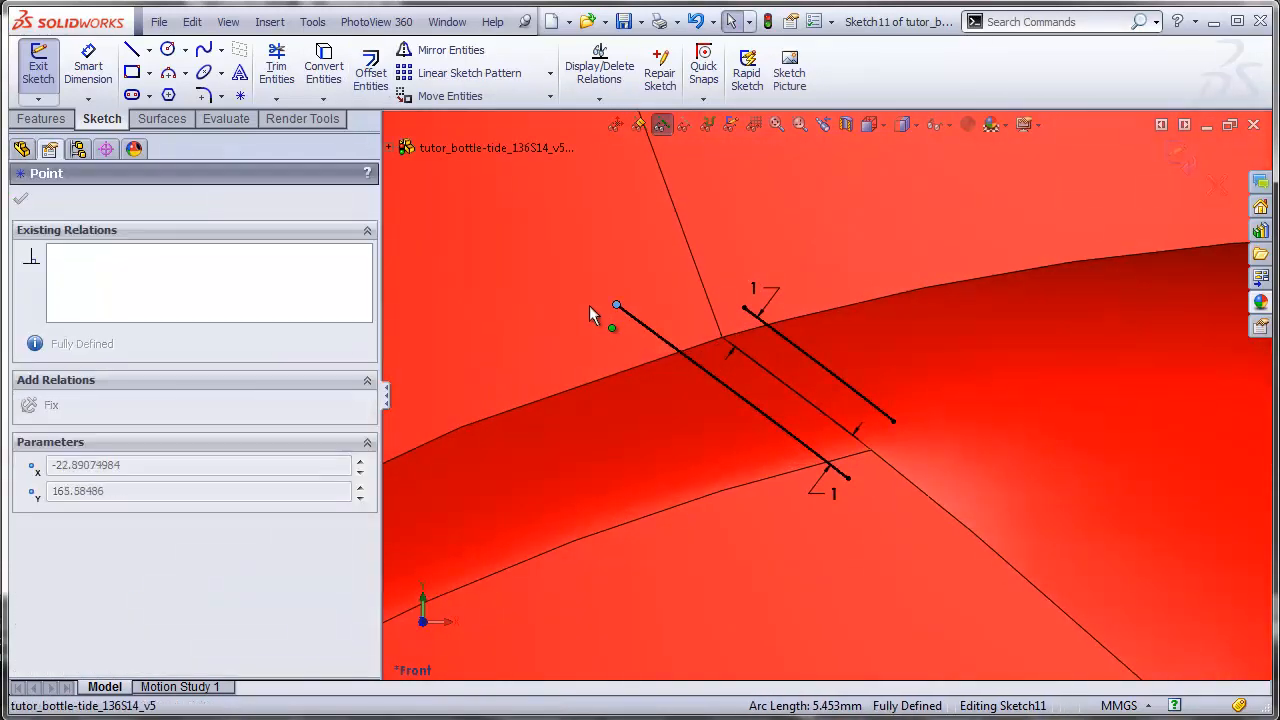
drag(616, 305, 588, 283)
drag(746, 309, 716, 287)
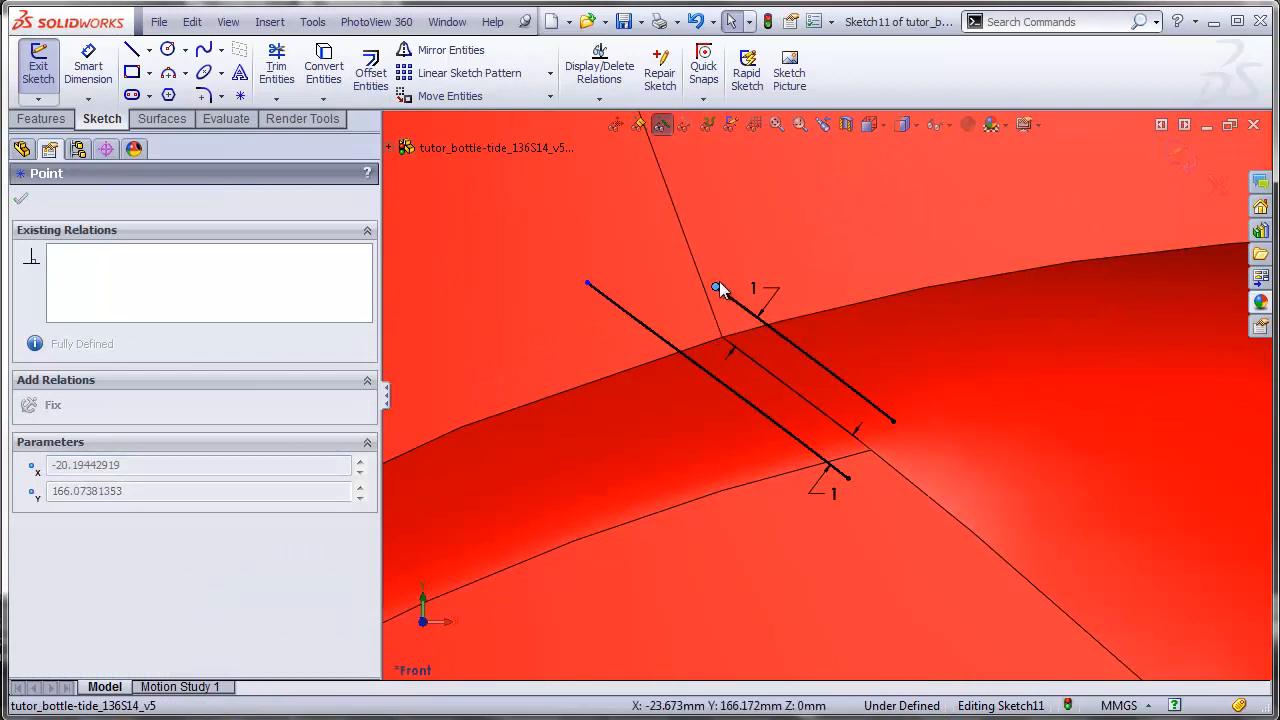
Step: Join the lower ends of the two offset lines with a tangent arc to form an open-ended slot
click(186, 74)
click(216, 115)
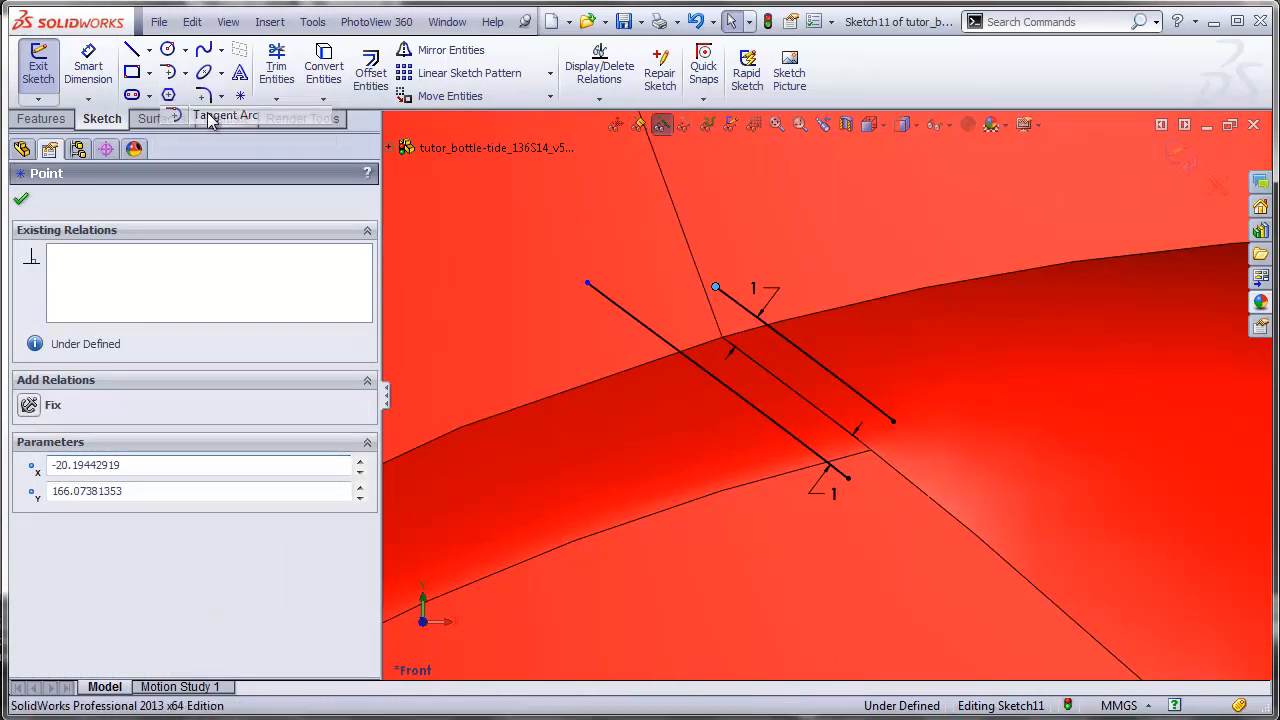
click(848, 478)
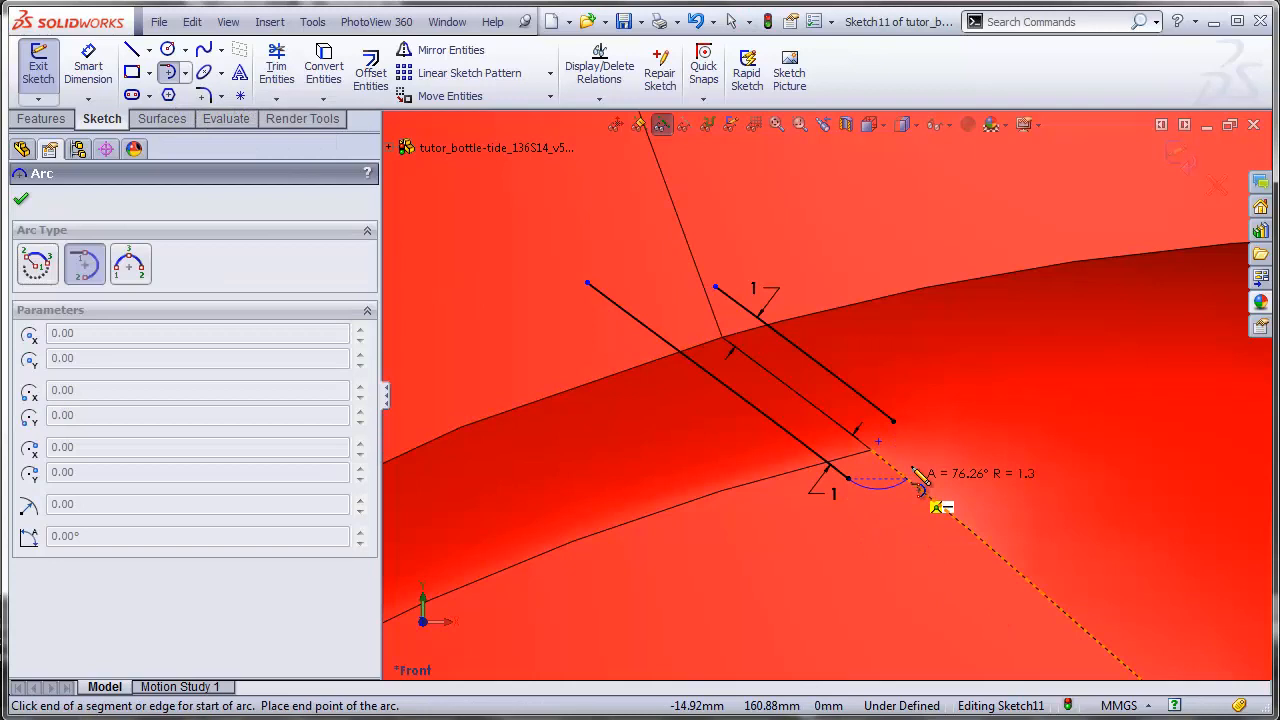
click(893, 421)
key(Escape)
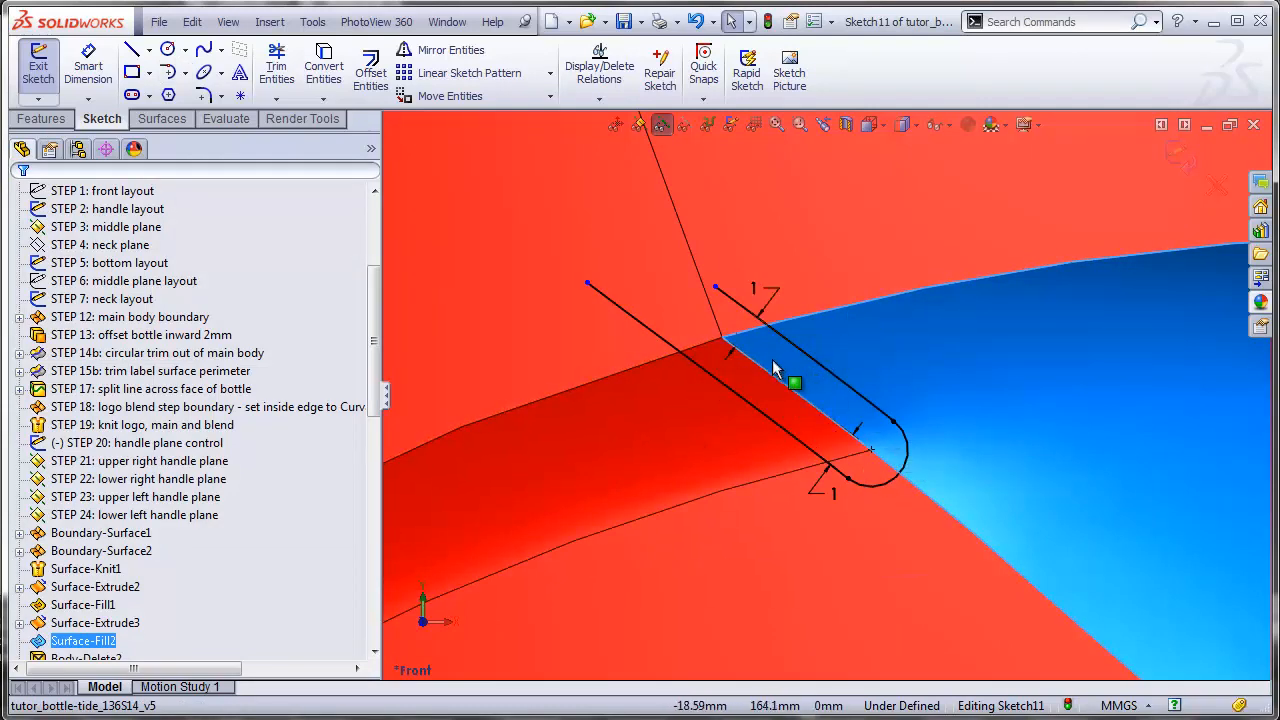
click(756, 530)
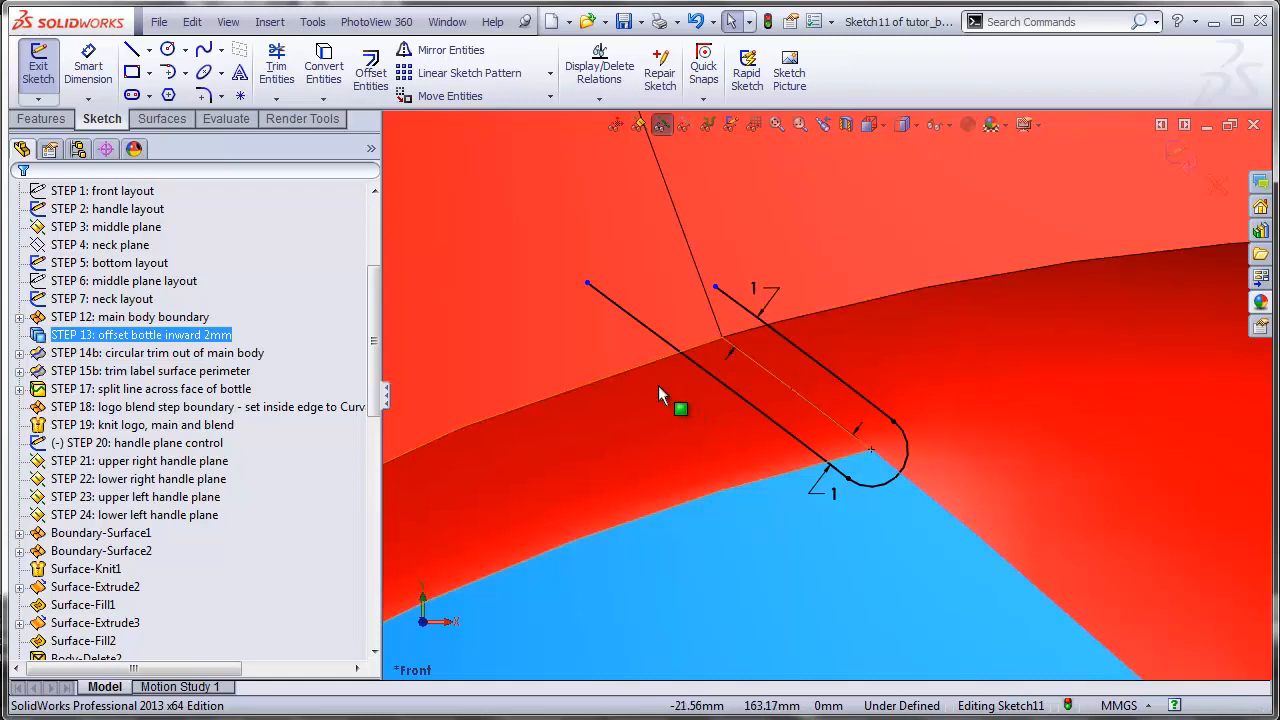
click(349, 247)
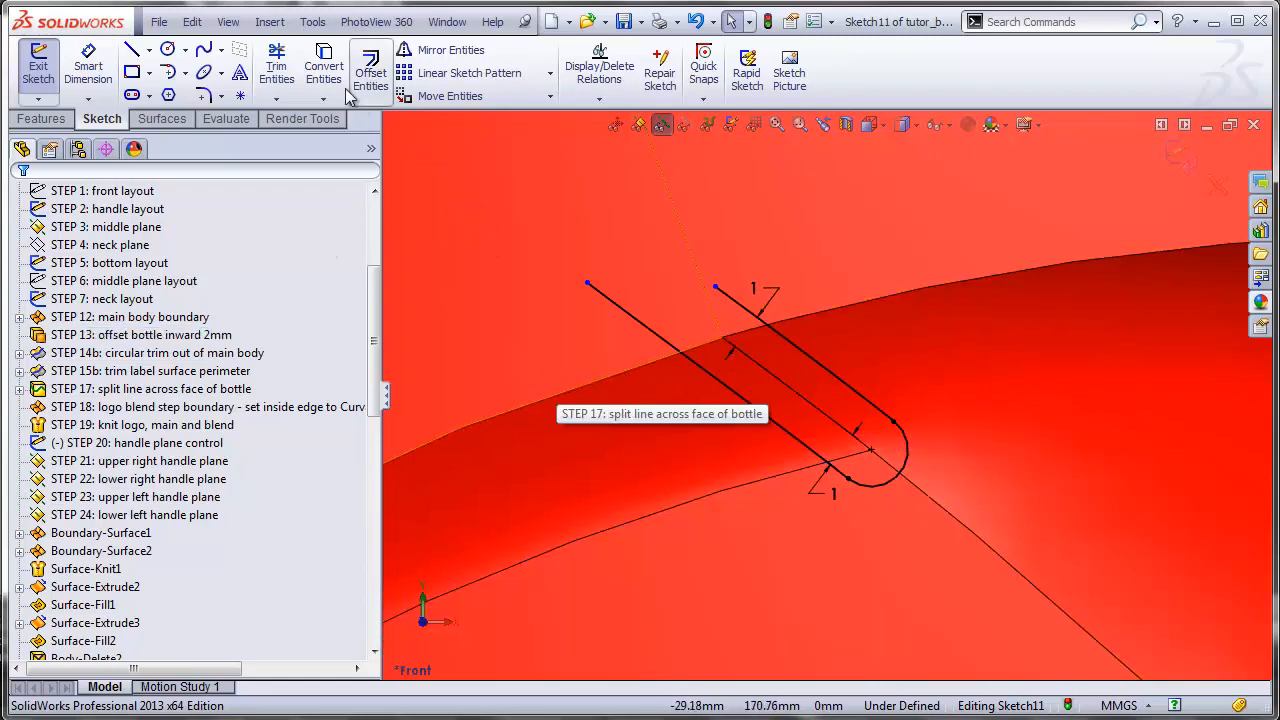
Step: Project the slot sketch as a split line onto the recess step, the handle transition and the label face
click(269, 22)
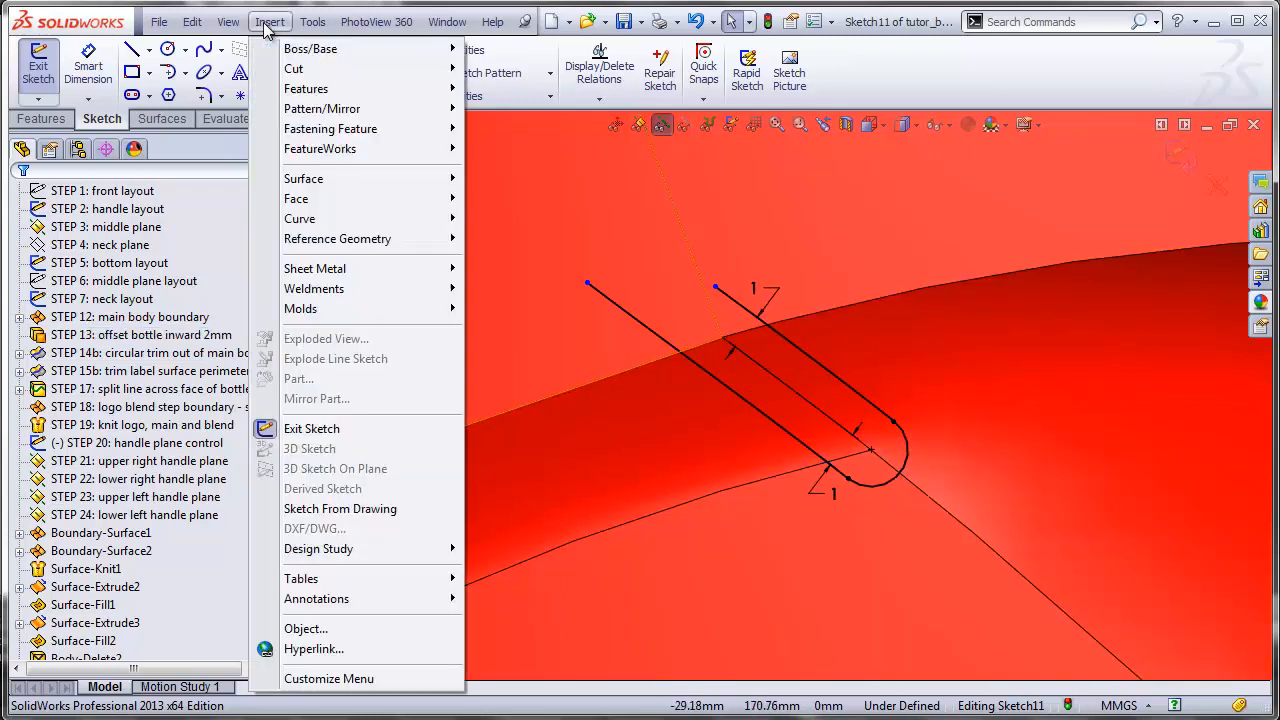
mouse_move(390, 218)
click(537, 220)
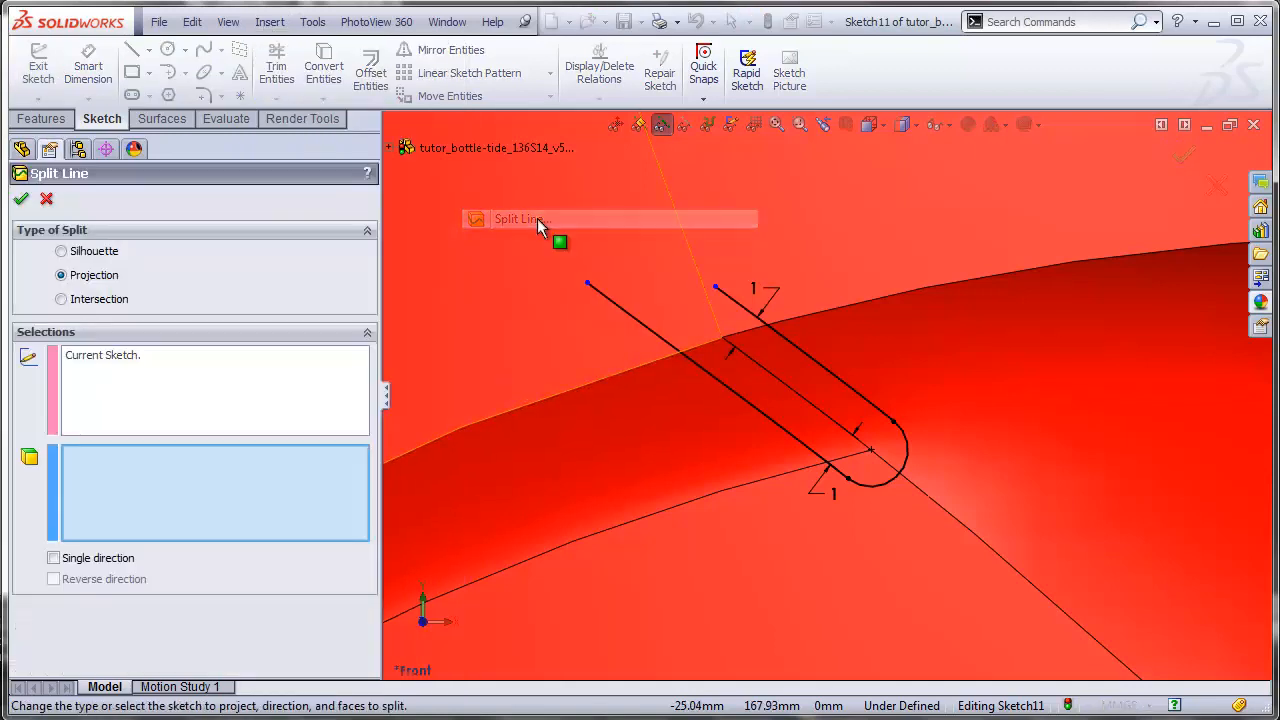
click(737, 429)
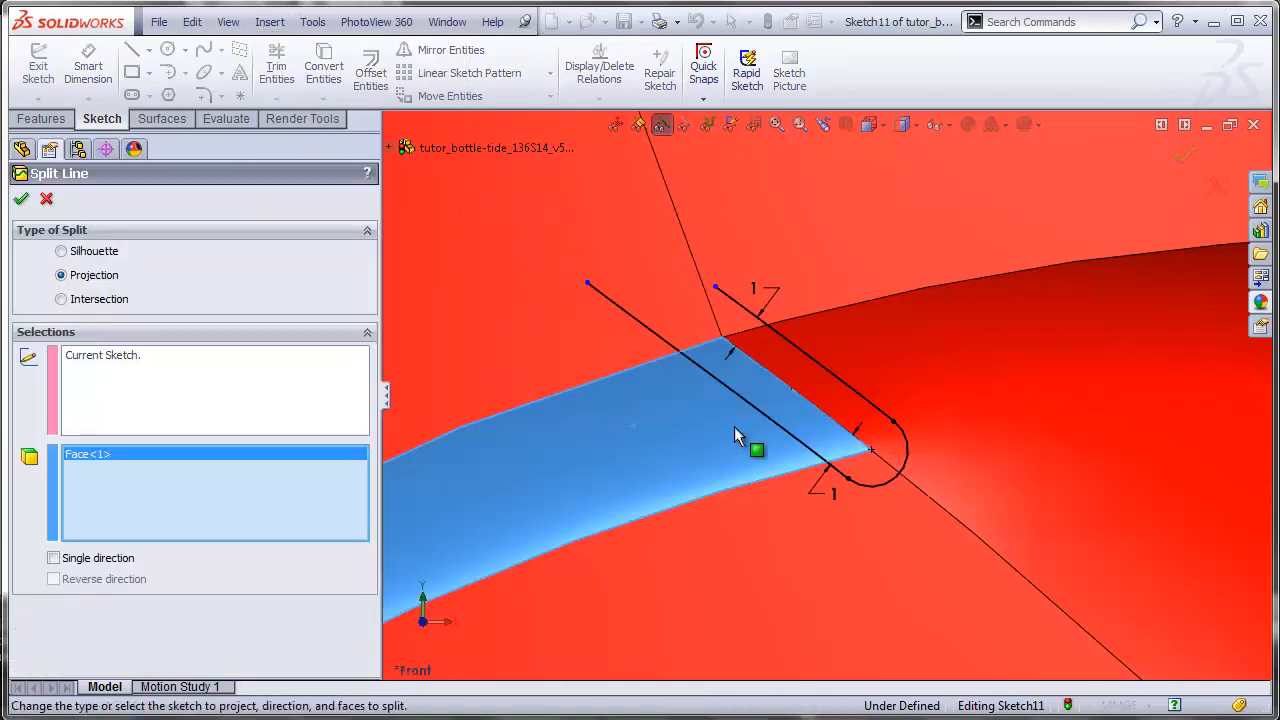
click(929, 391)
click(810, 522)
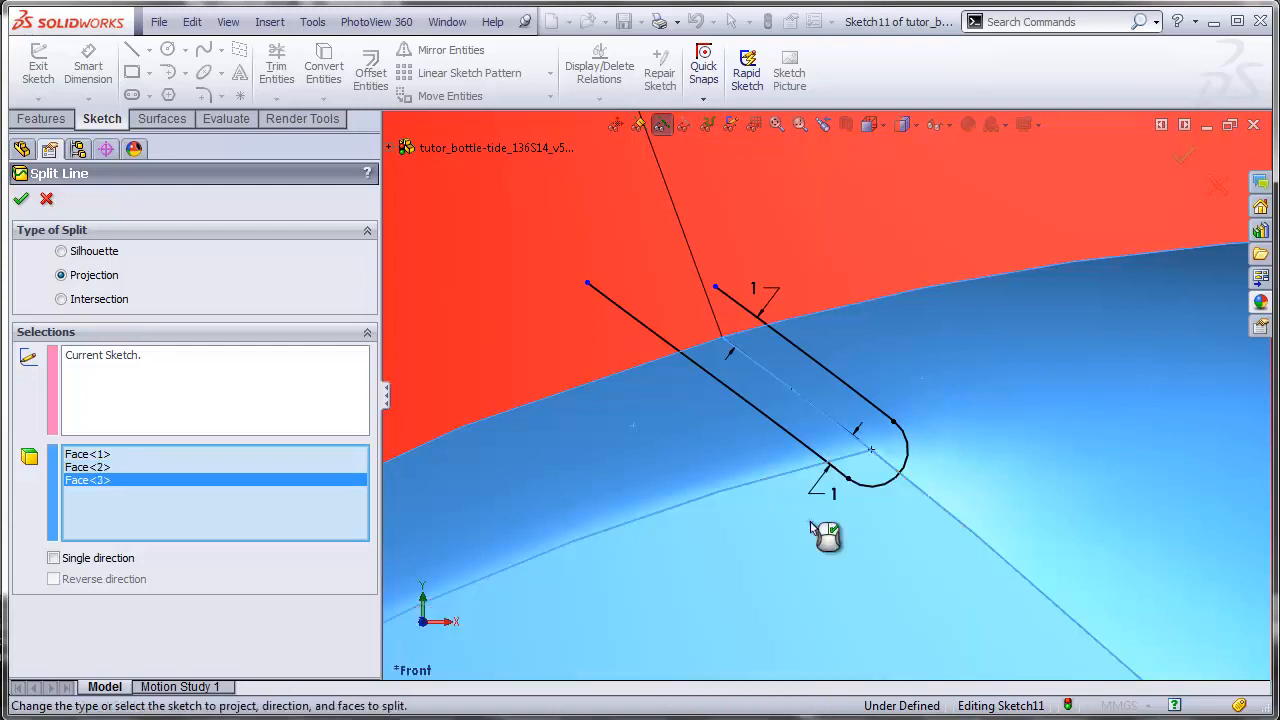
click(22, 201)
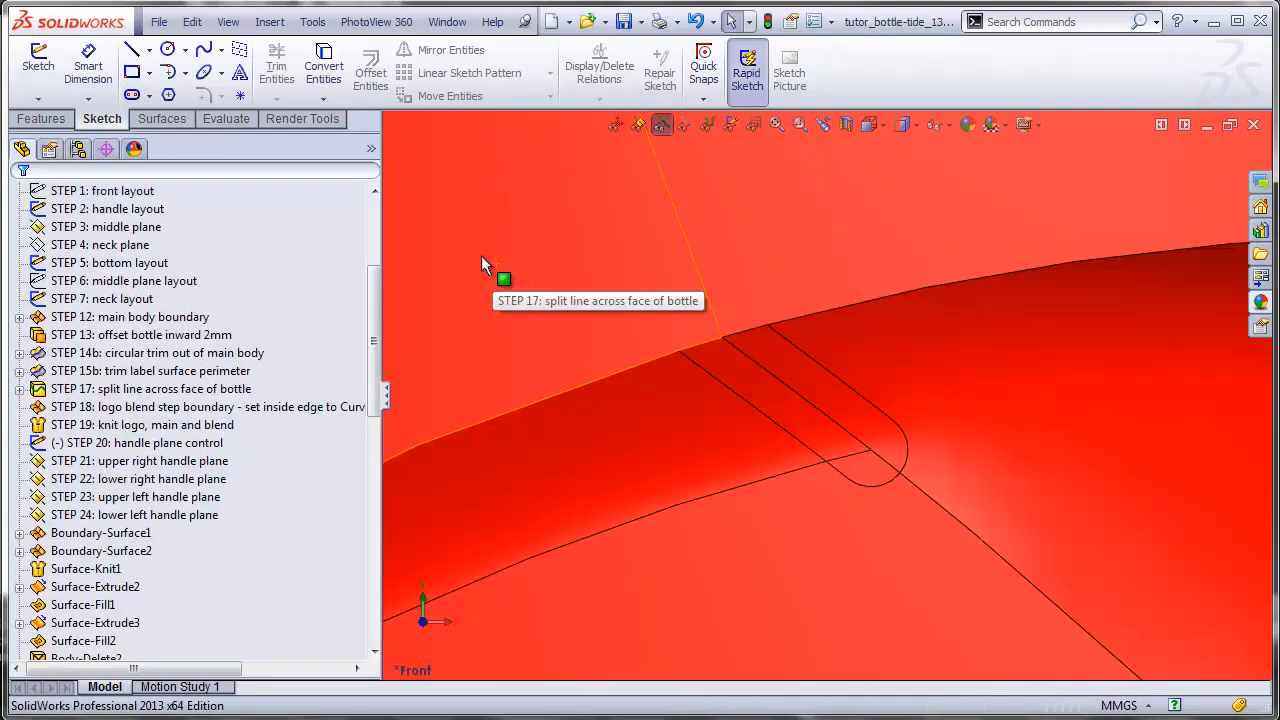
Step: Delete the three split faces inside the slot outline at the upper corner, using the Delete option
click(165, 119)
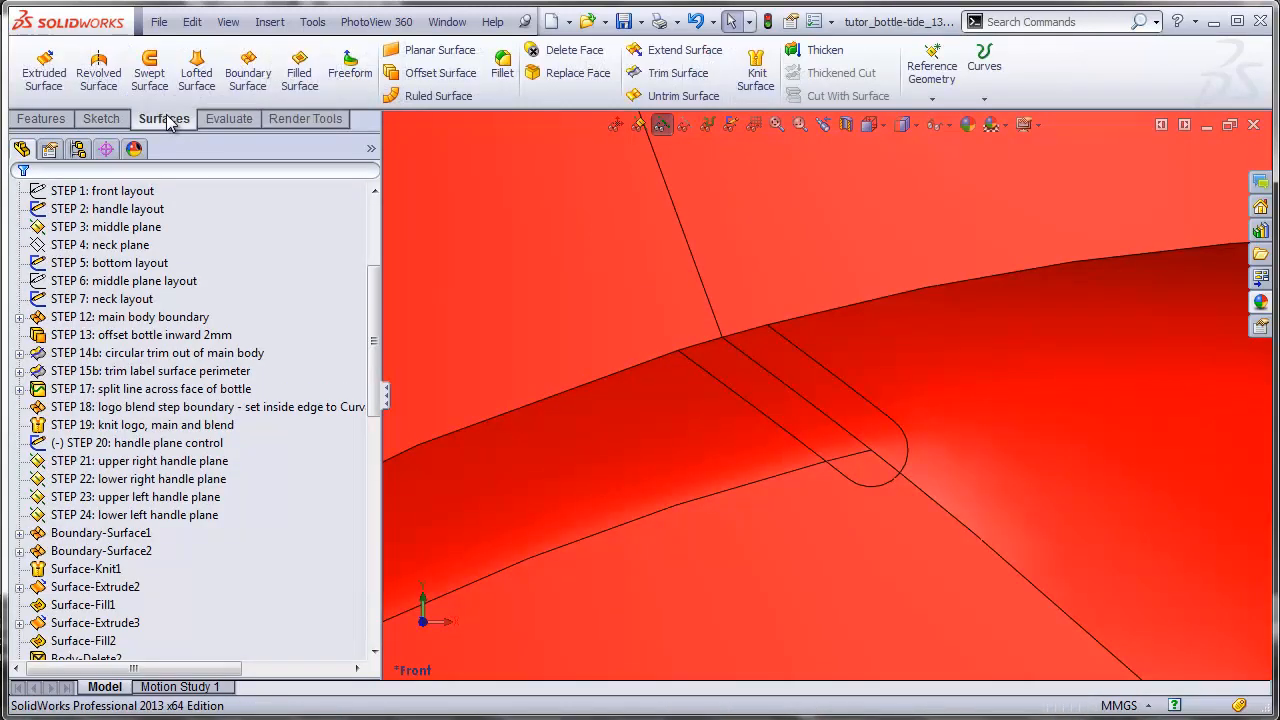
click(570, 50)
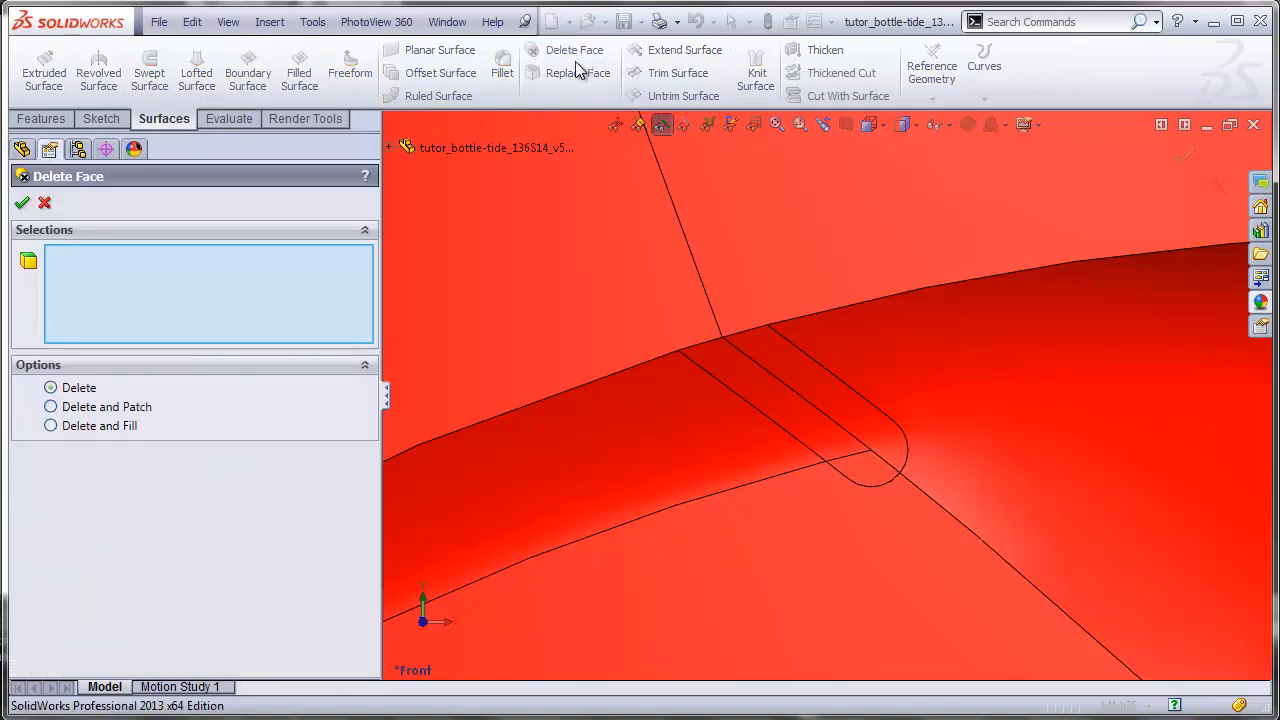
click(768, 400)
click(849, 432)
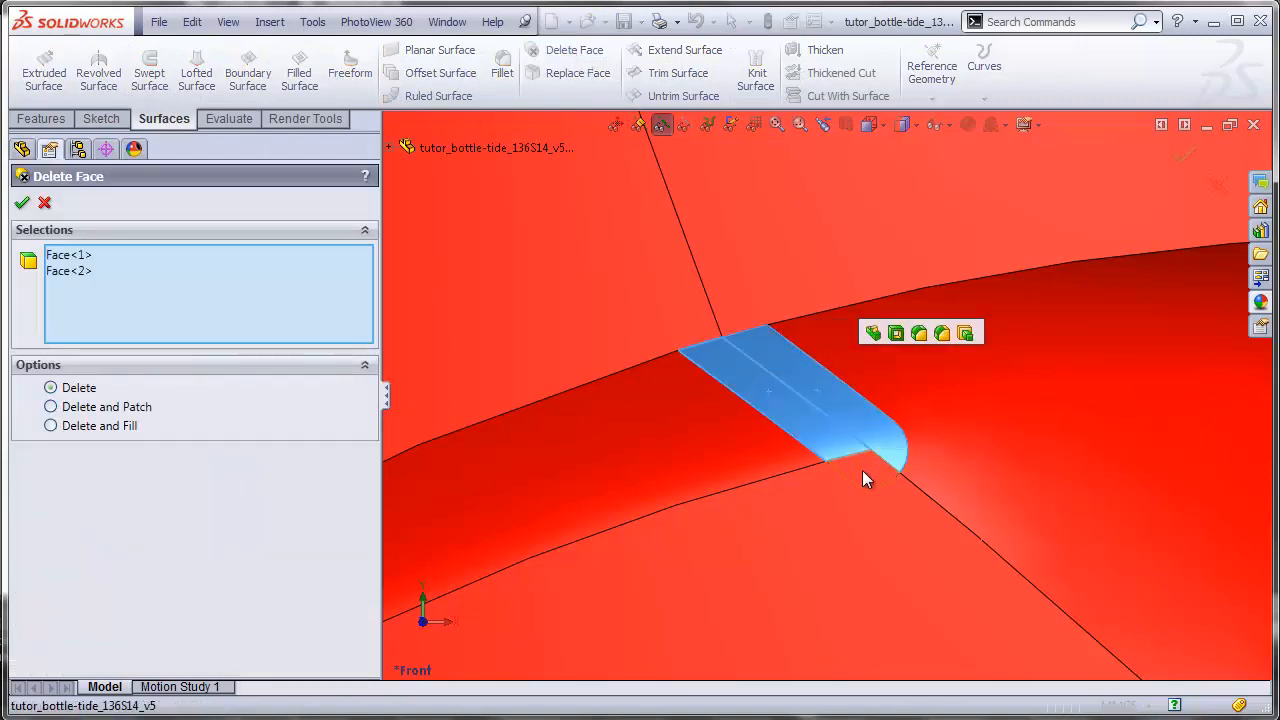
click(862, 472)
click(22, 204)
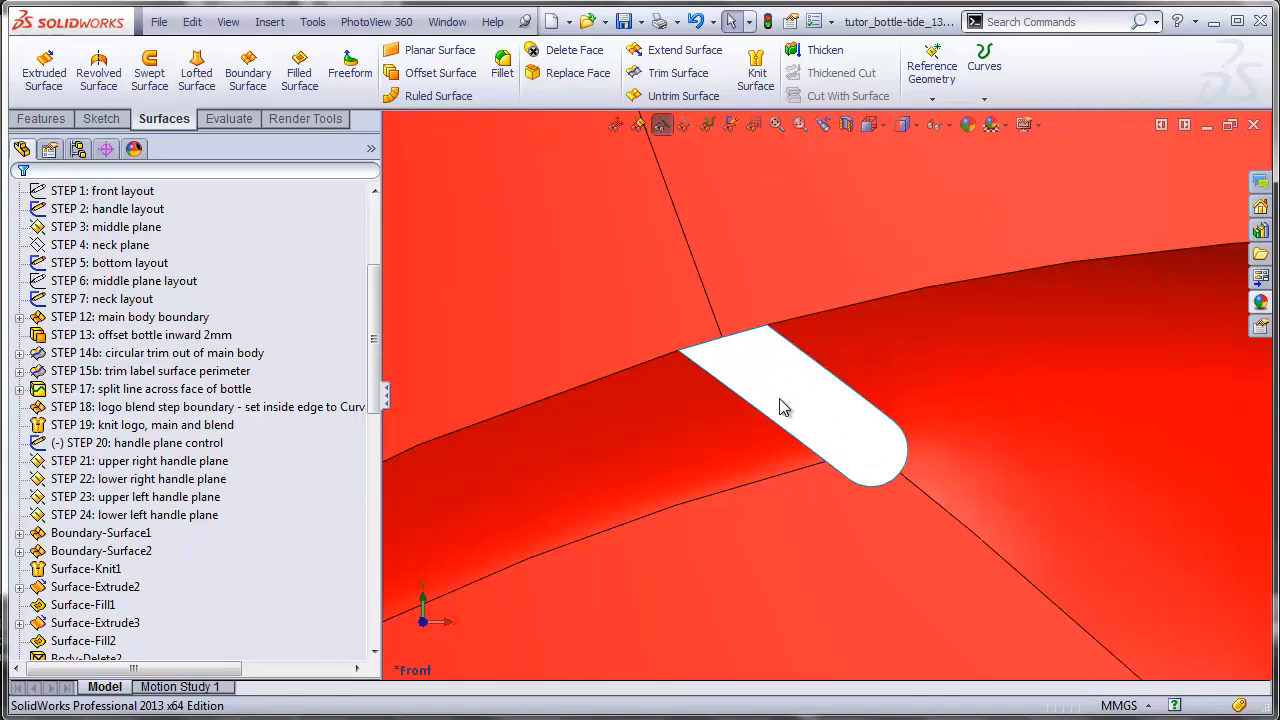
Step: Fillet the edge between the label face and the handle transition below the slot opening with a 3 mm constant radius
middle_drag(829, 438, 800, 365)
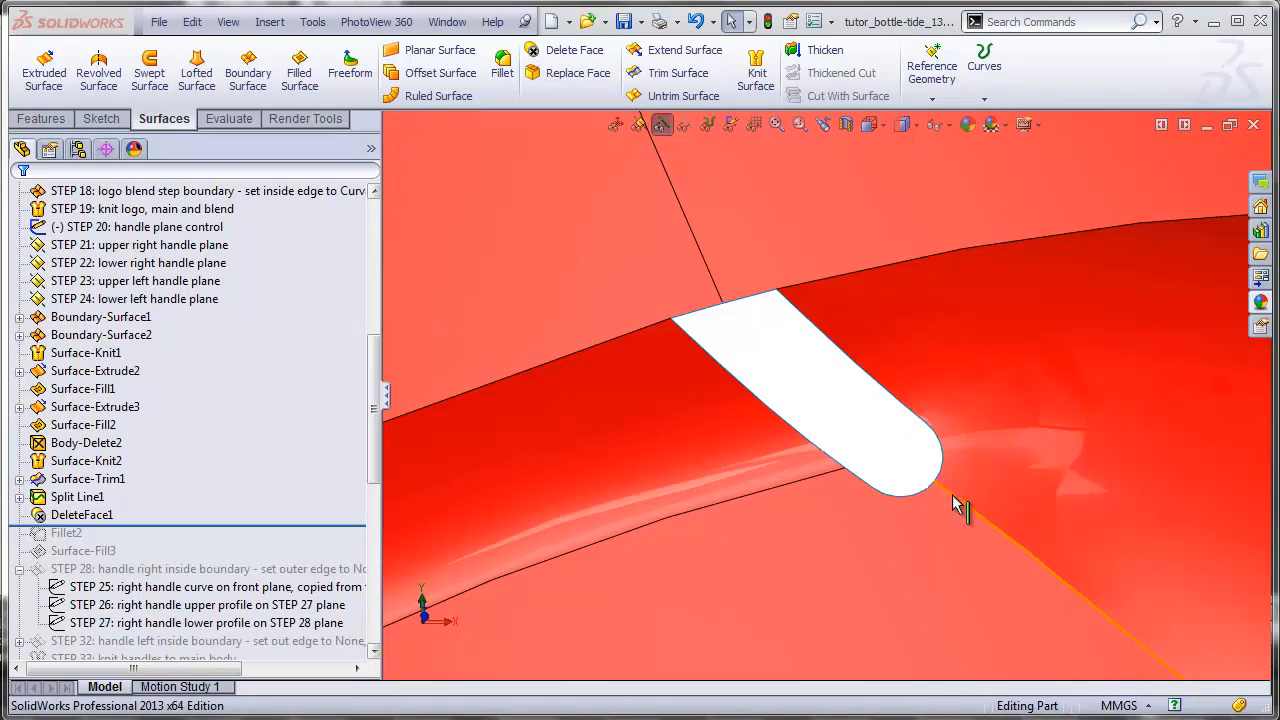
click(505, 70)
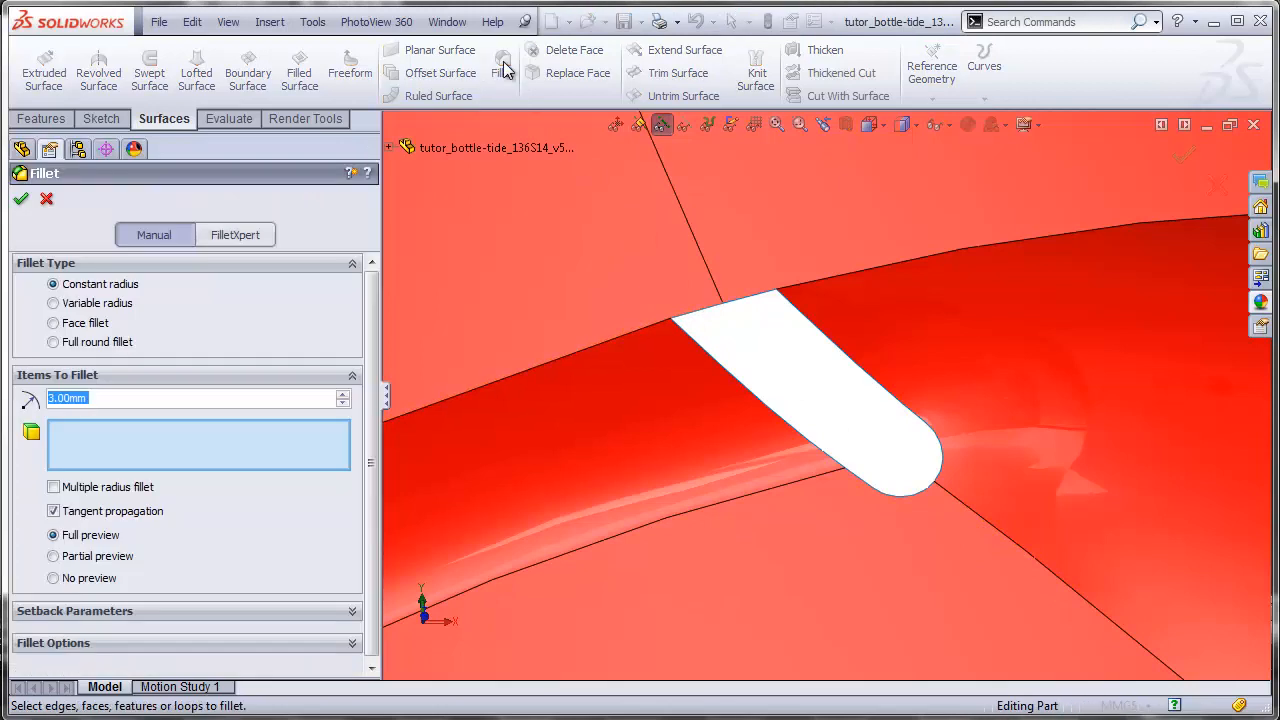
click(981, 517)
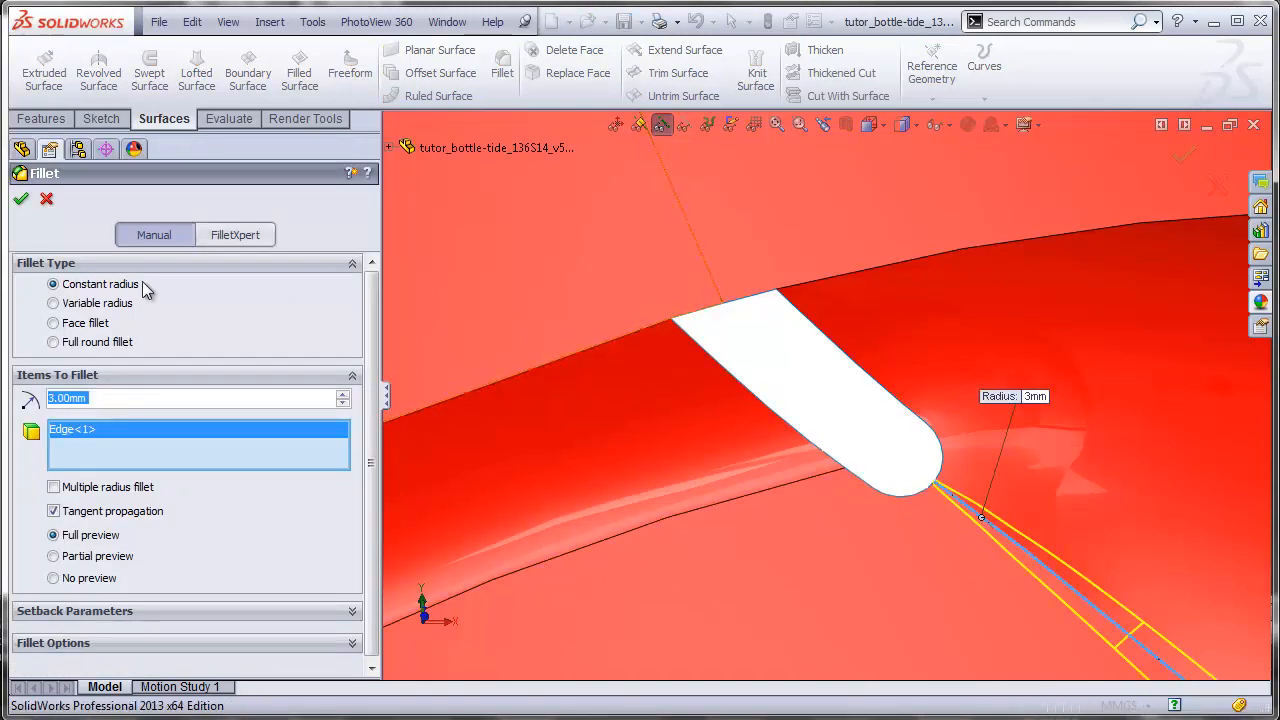
click(19, 203)
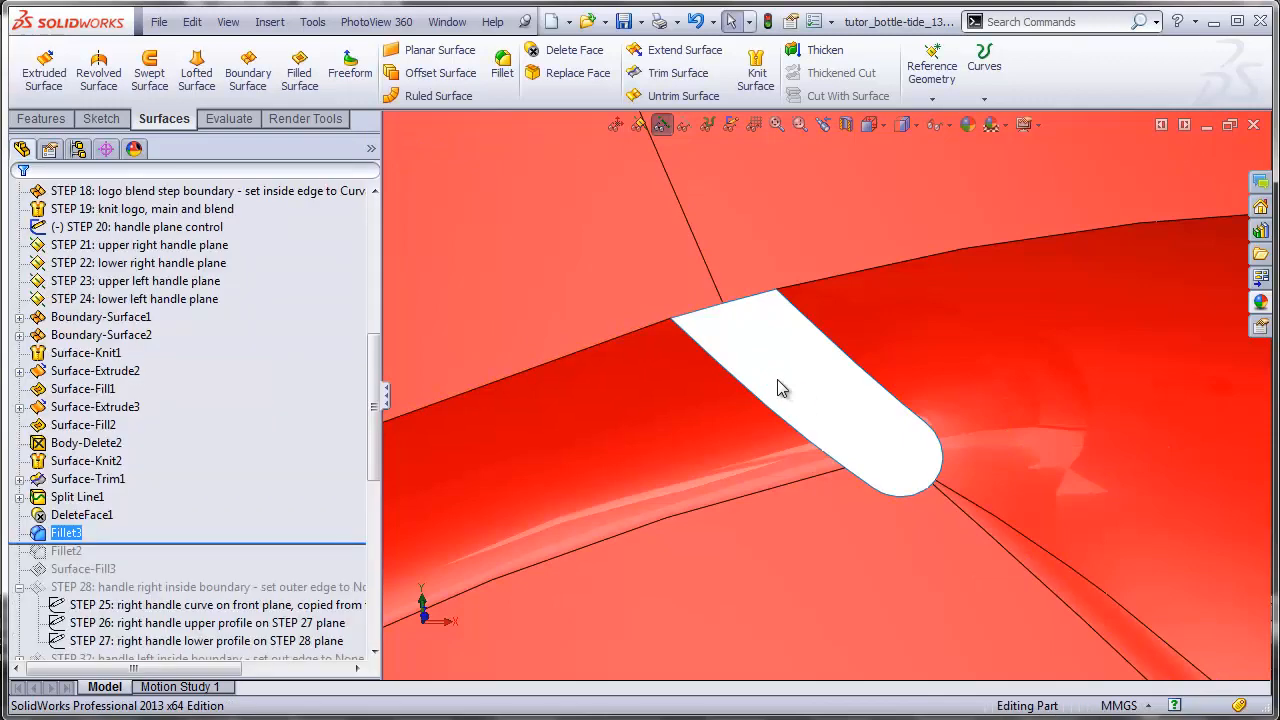
Step: Start a filled surface and pick all eight edges around the slot-shaped opening as its patch boundary
click(305, 82)
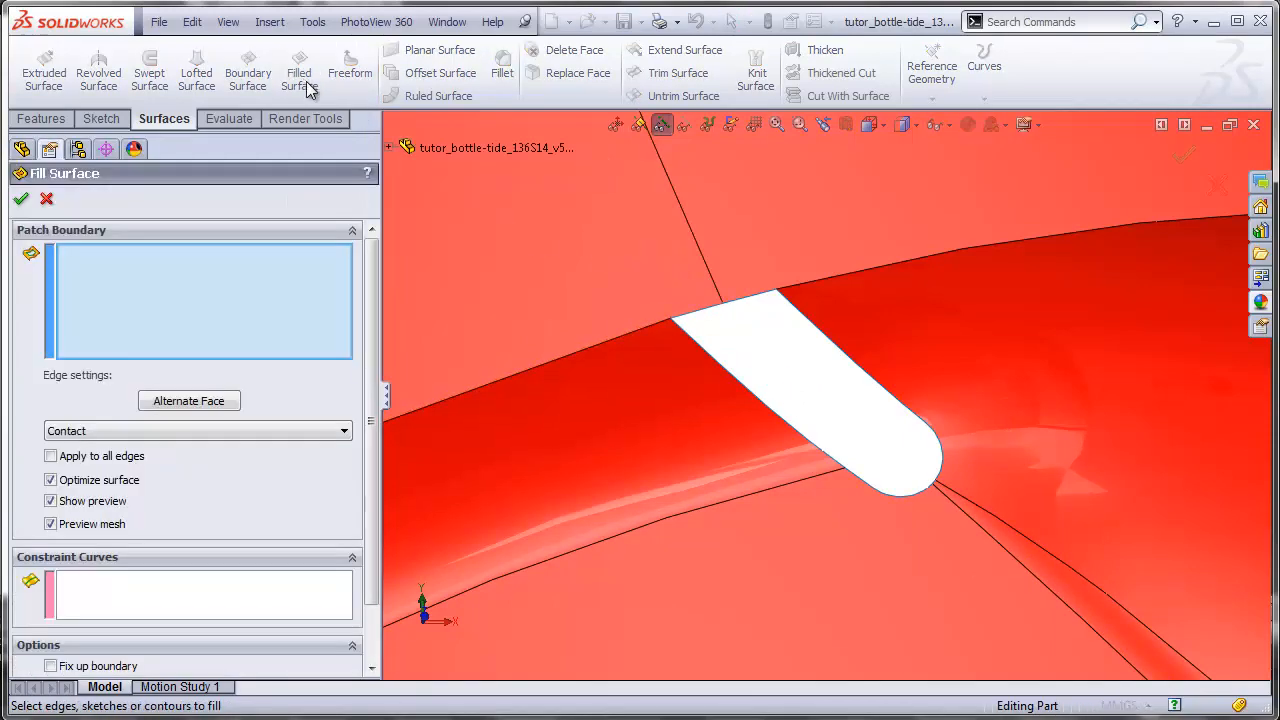
click(703, 320)
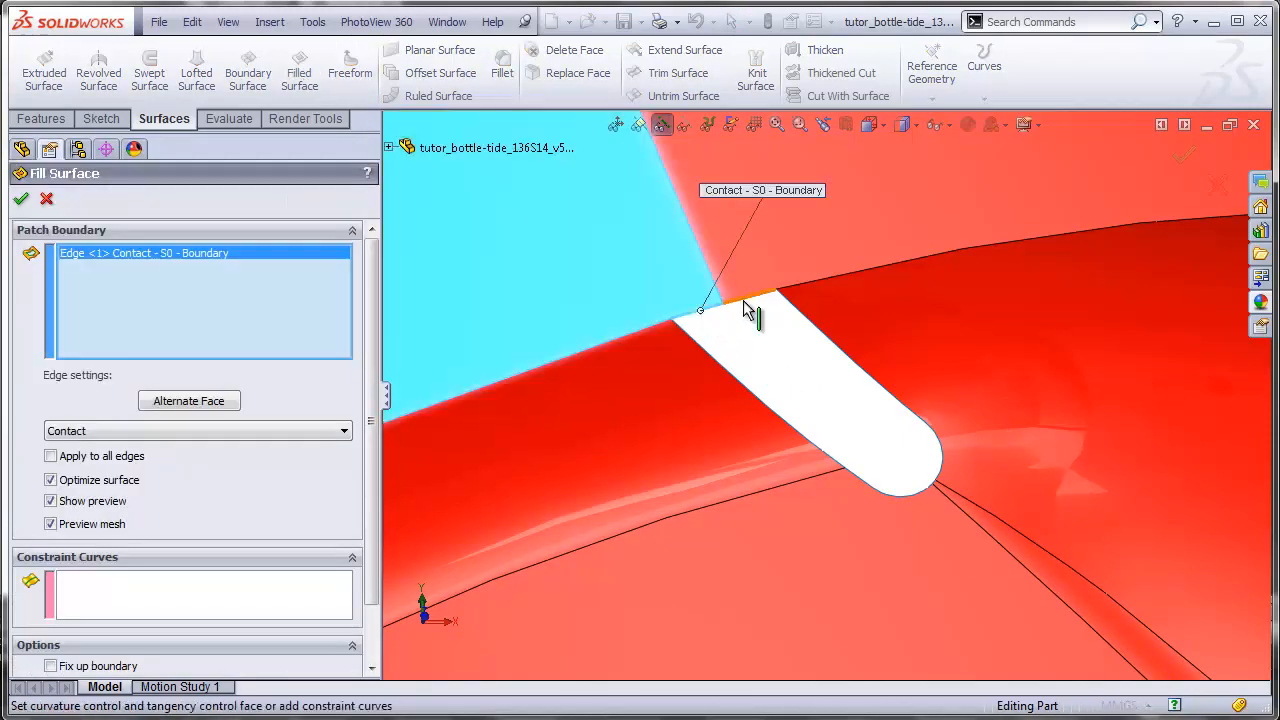
click(749, 307)
click(916, 420)
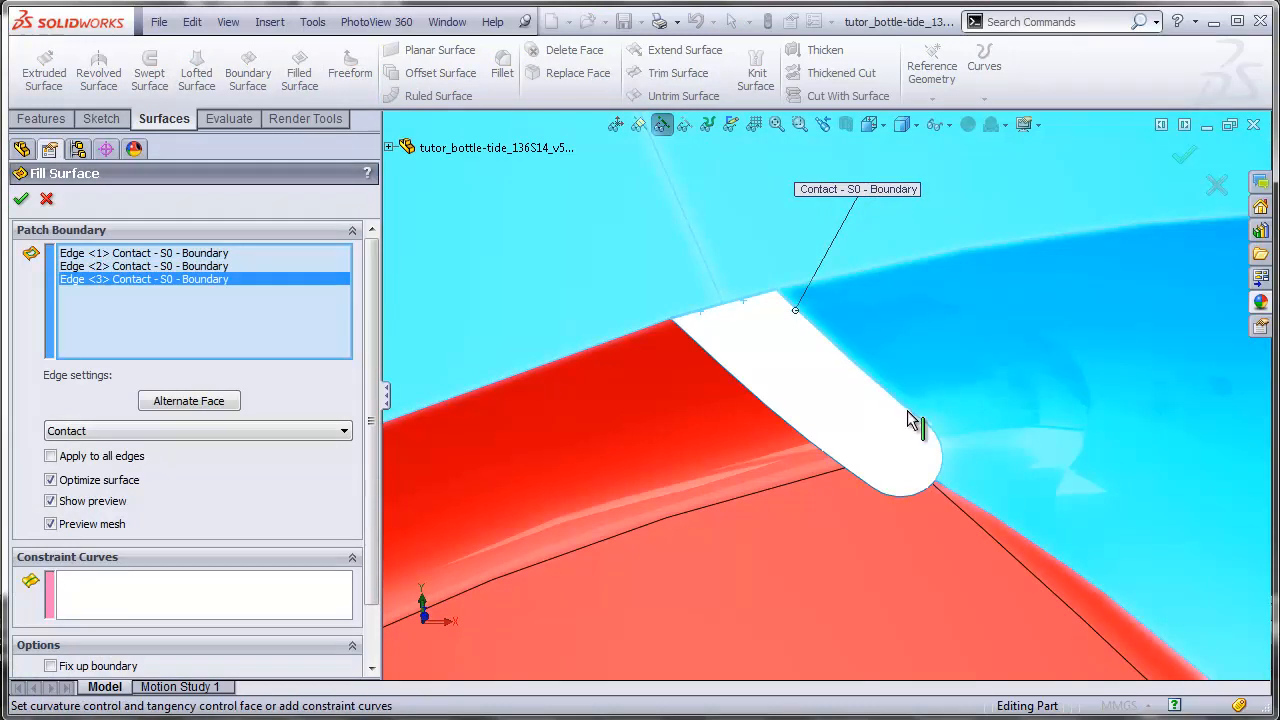
click(940, 445)
scroll(930, 470, down, 4)
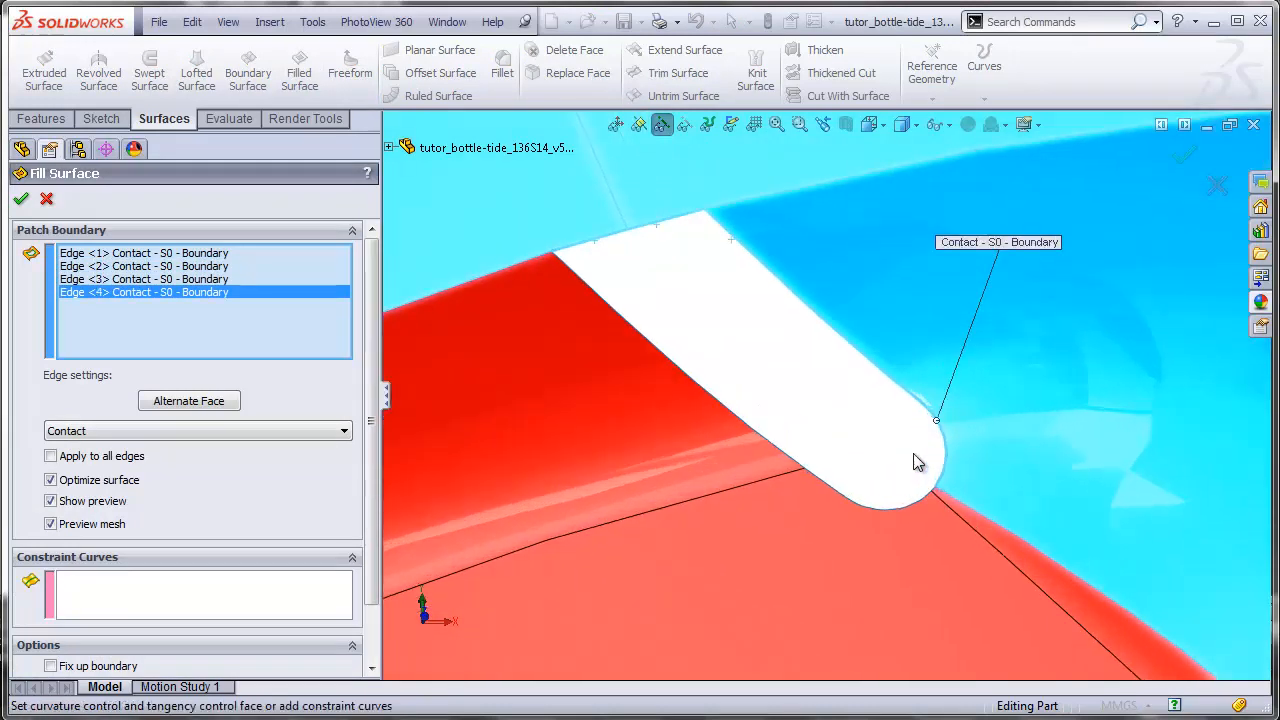
click(918, 484)
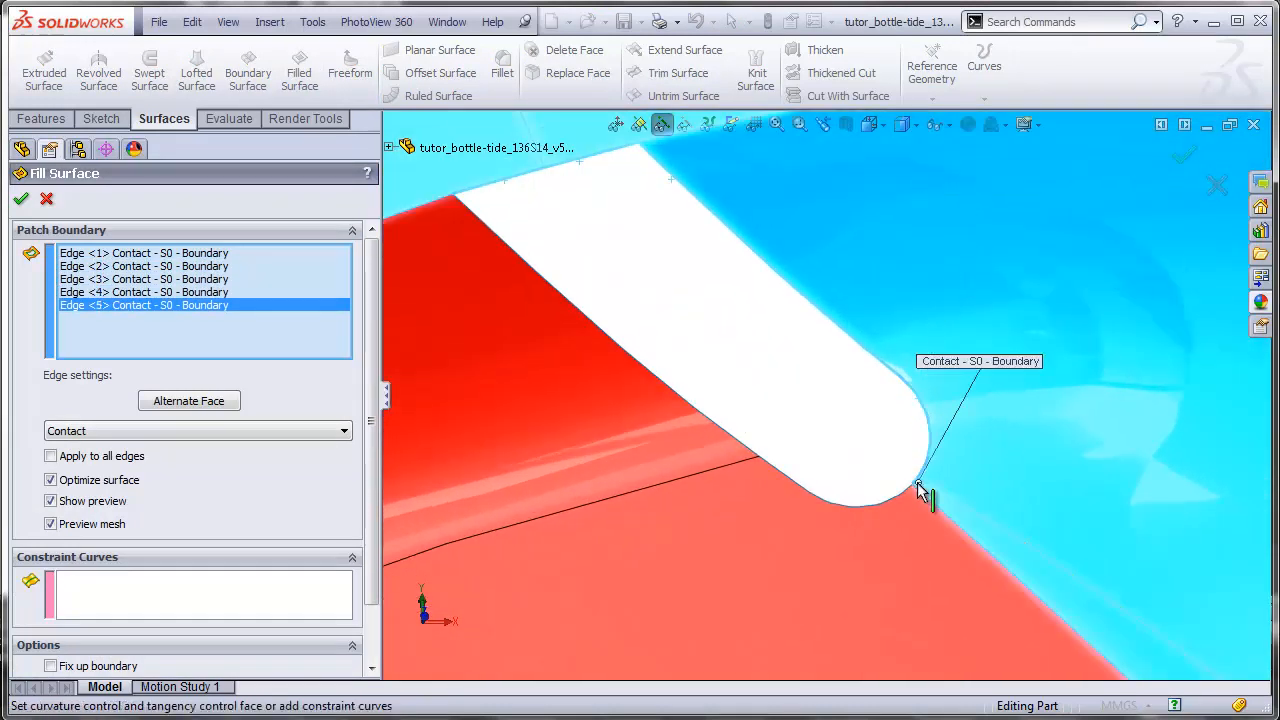
click(899, 494)
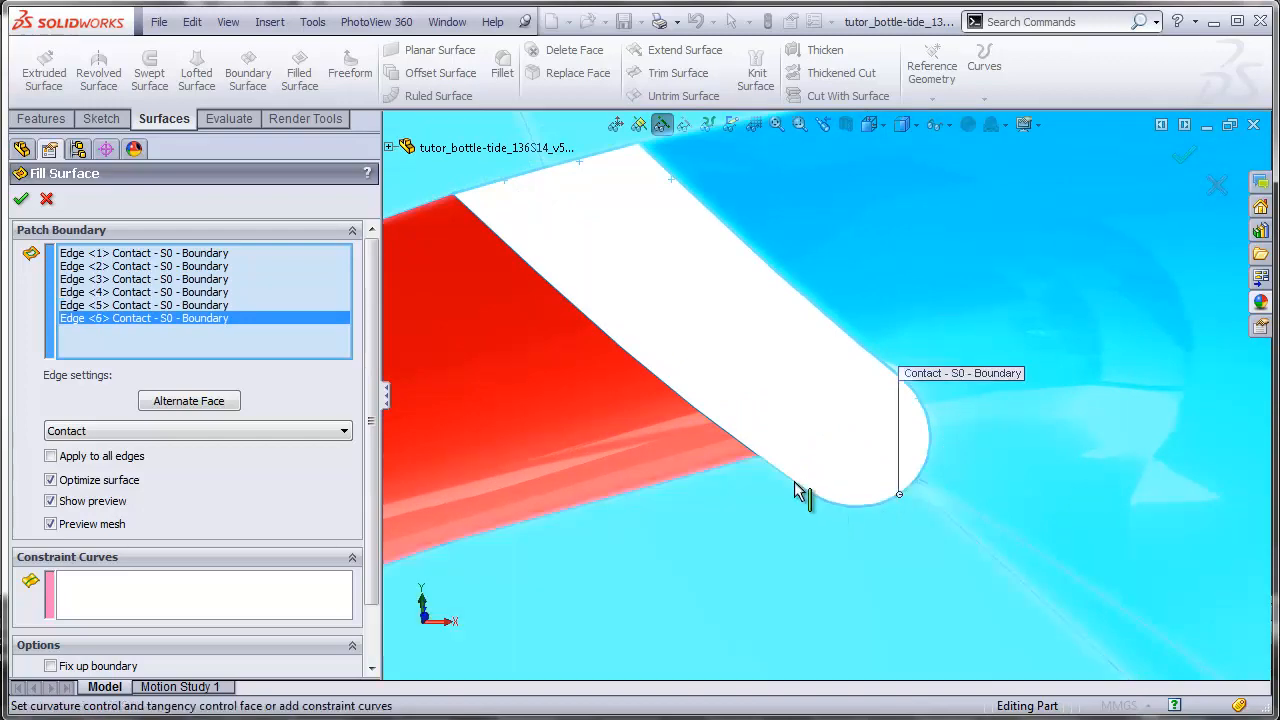
click(789, 483)
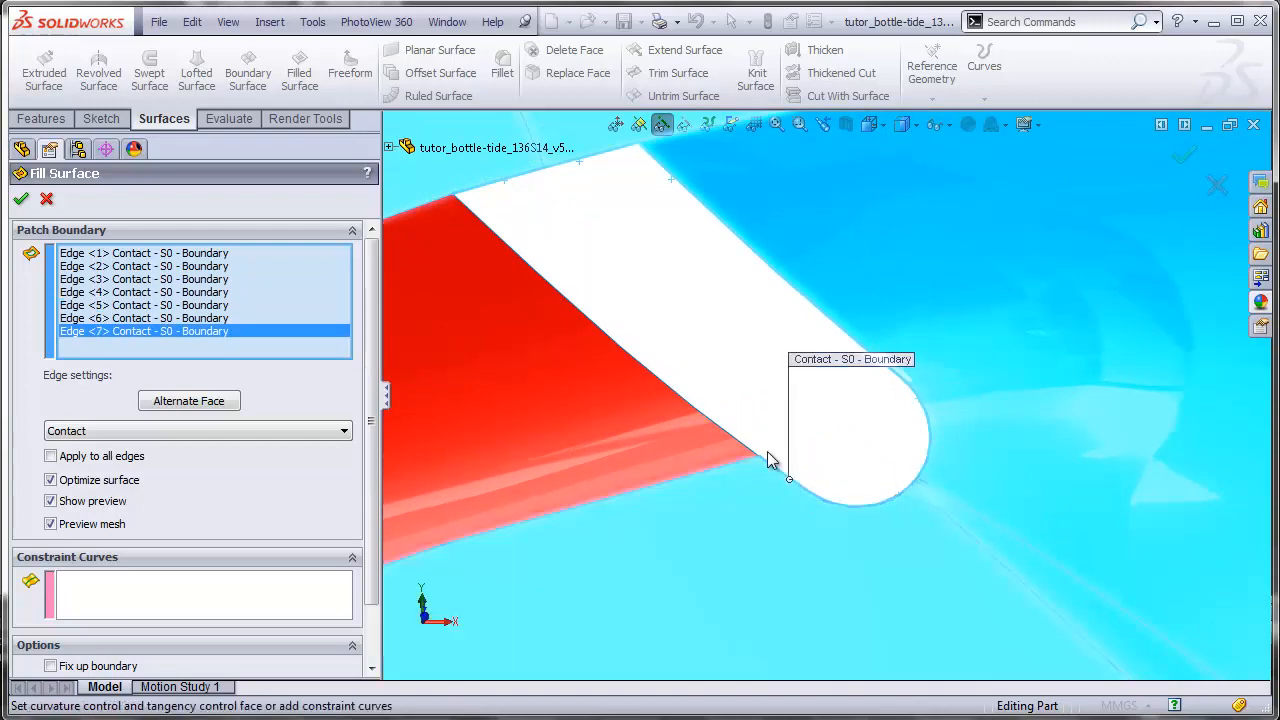
click(688, 398)
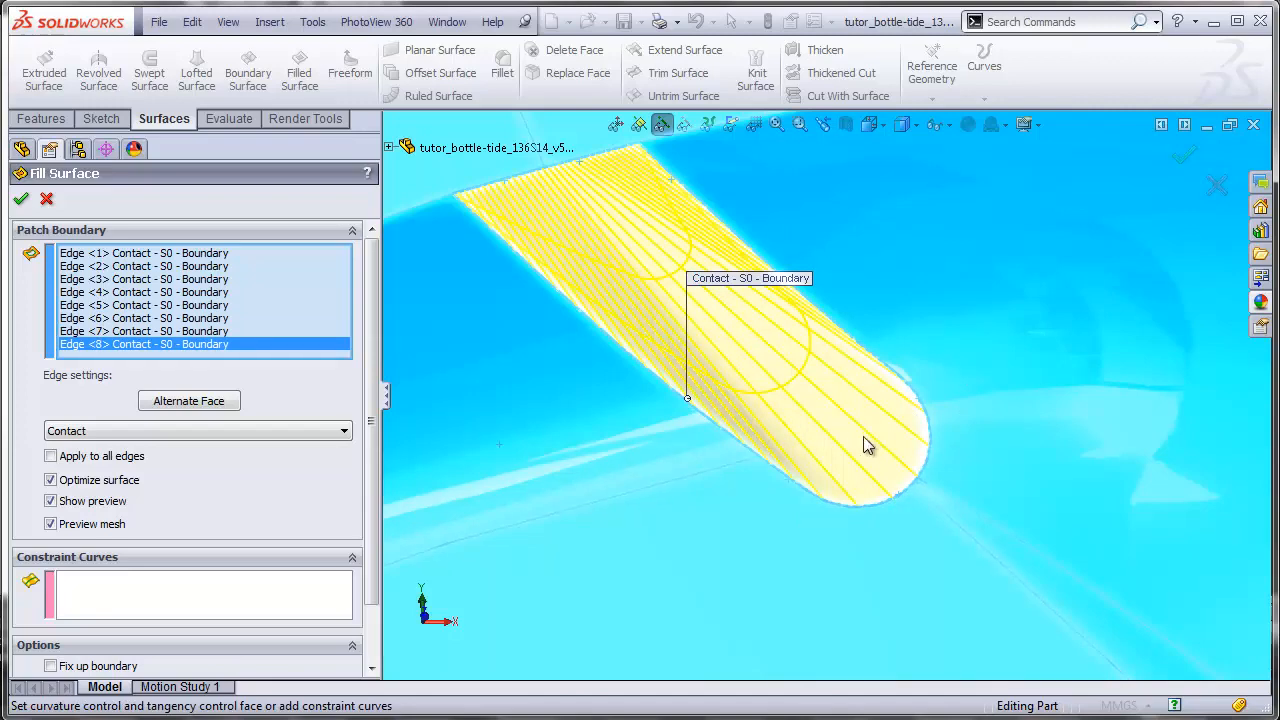
Step: Disable surface optimization, apply the Curvature edge setting to all patch edges and create the filled surface
scroll(738, 259, up, 1)
middle_drag(729, 309, 456, 333)
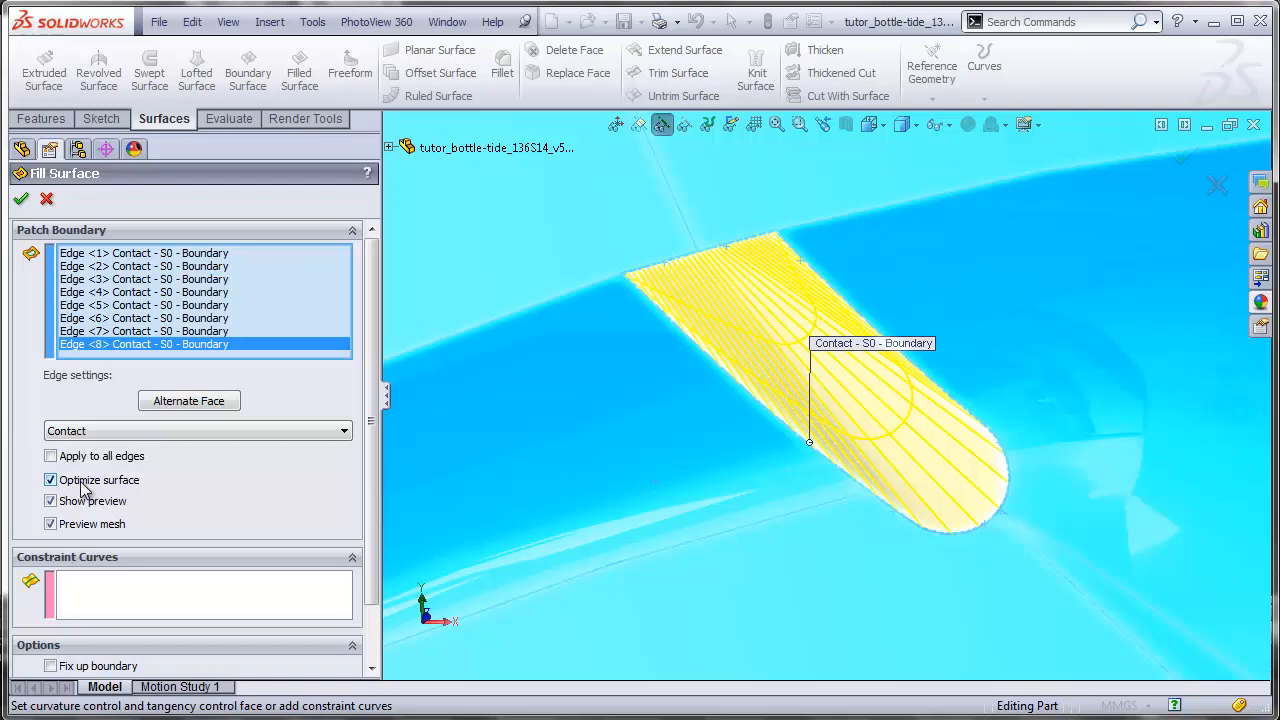
click(51, 481)
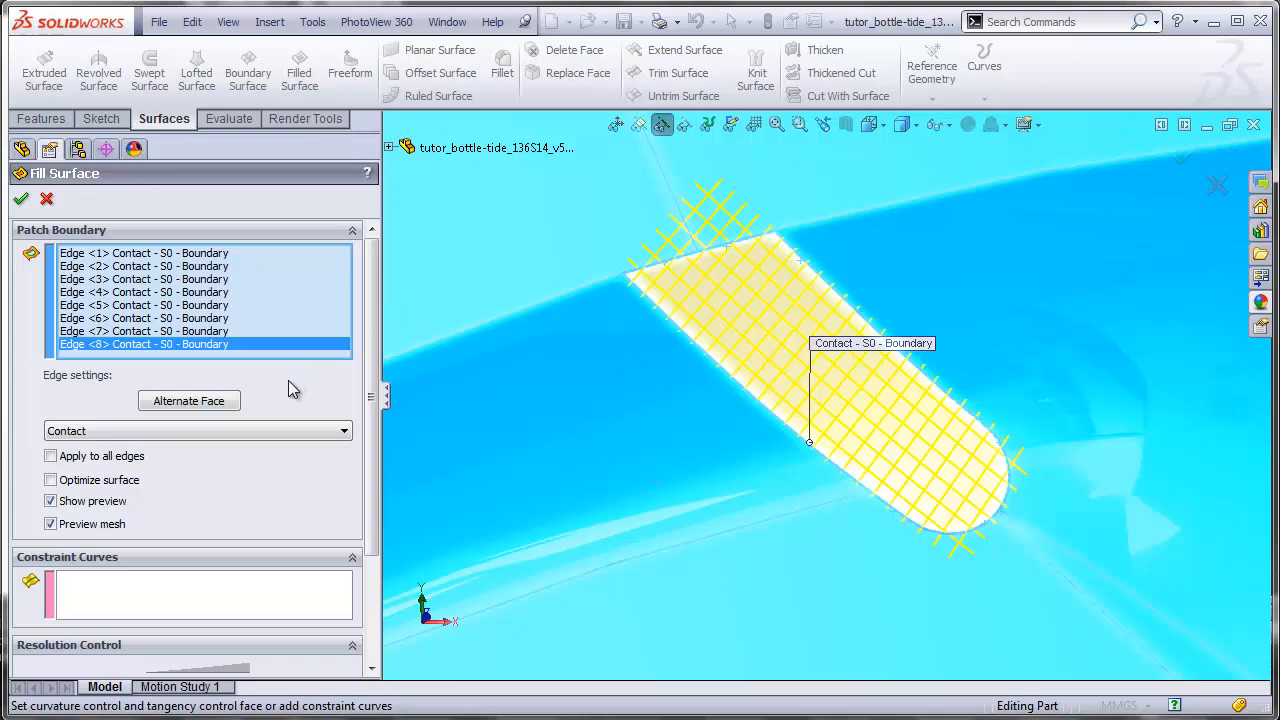
click(295, 432)
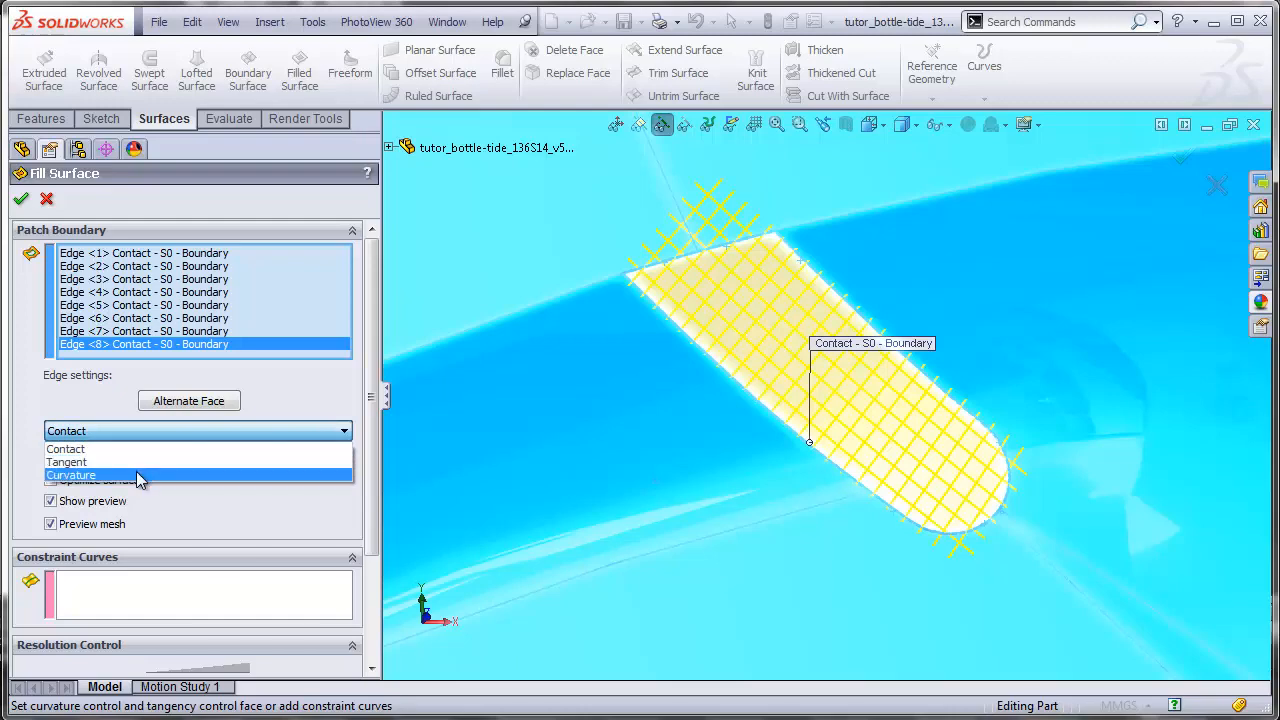
click(140, 476)
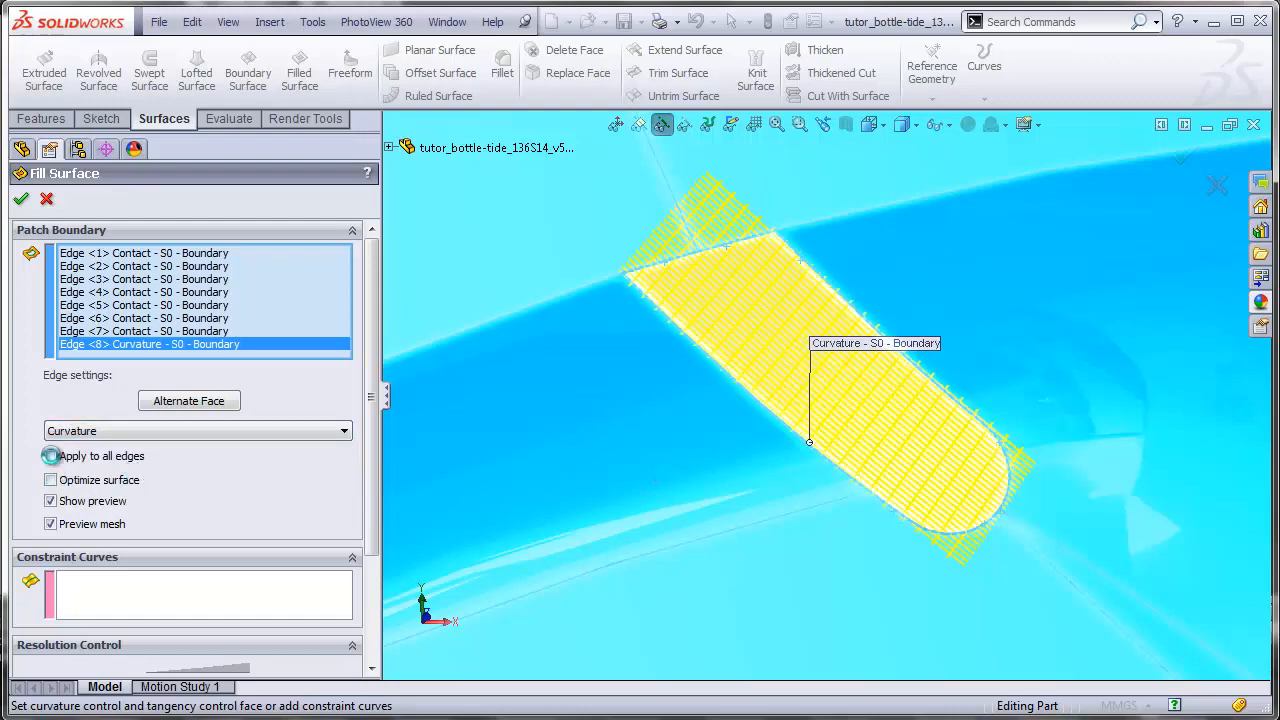
click(50, 455)
click(21, 200)
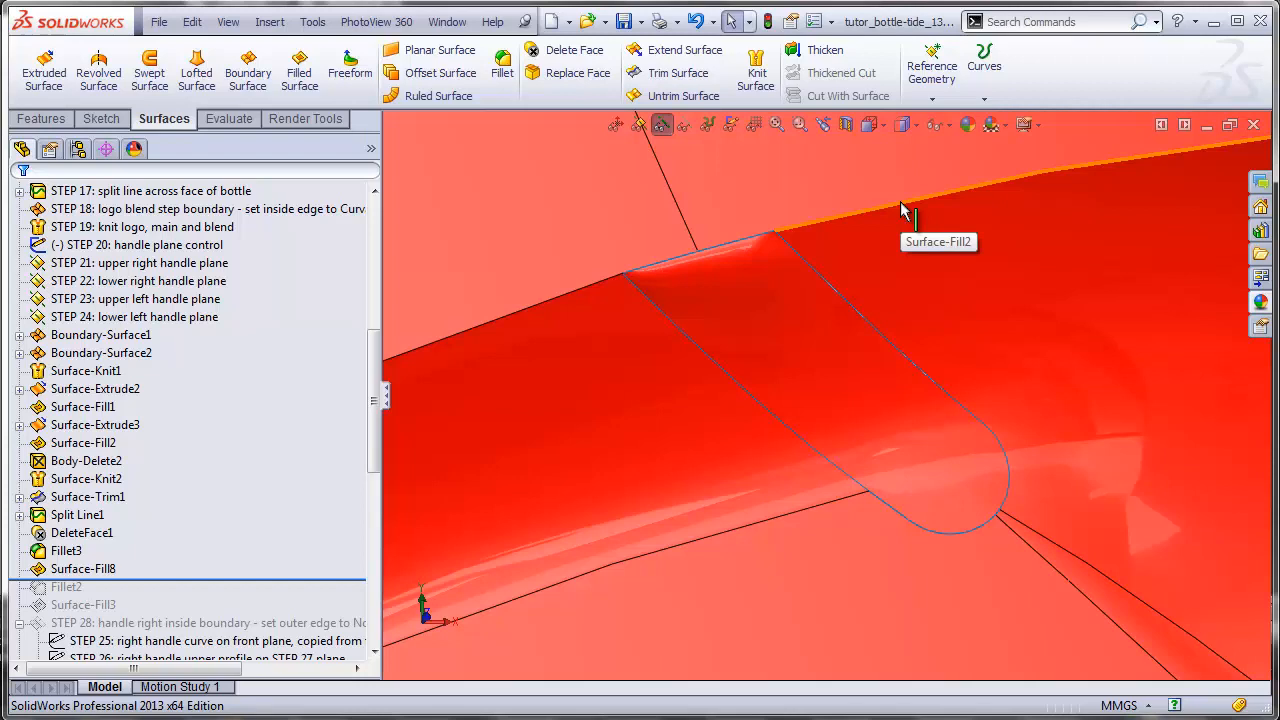
Step: Edit the slot's filled surface to stop applying one setting to all edges, and set its two outer upper edges to Contact
right_click(83, 569)
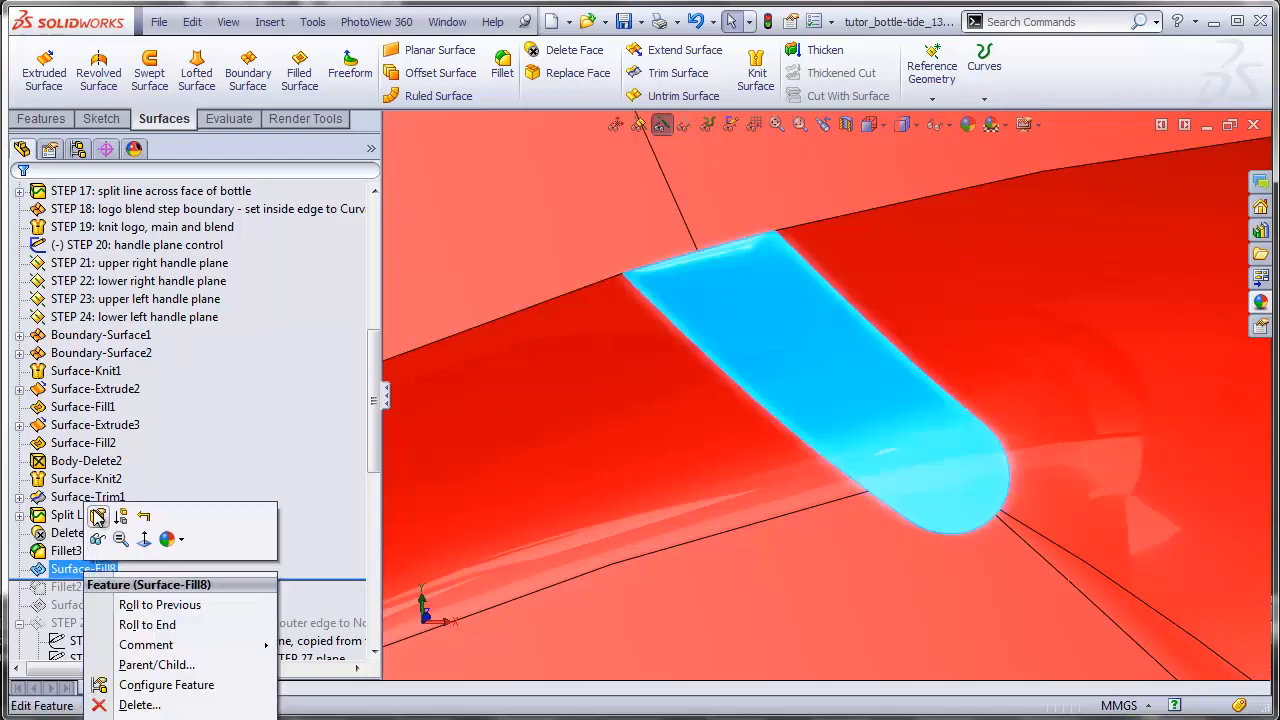
click(97, 516)
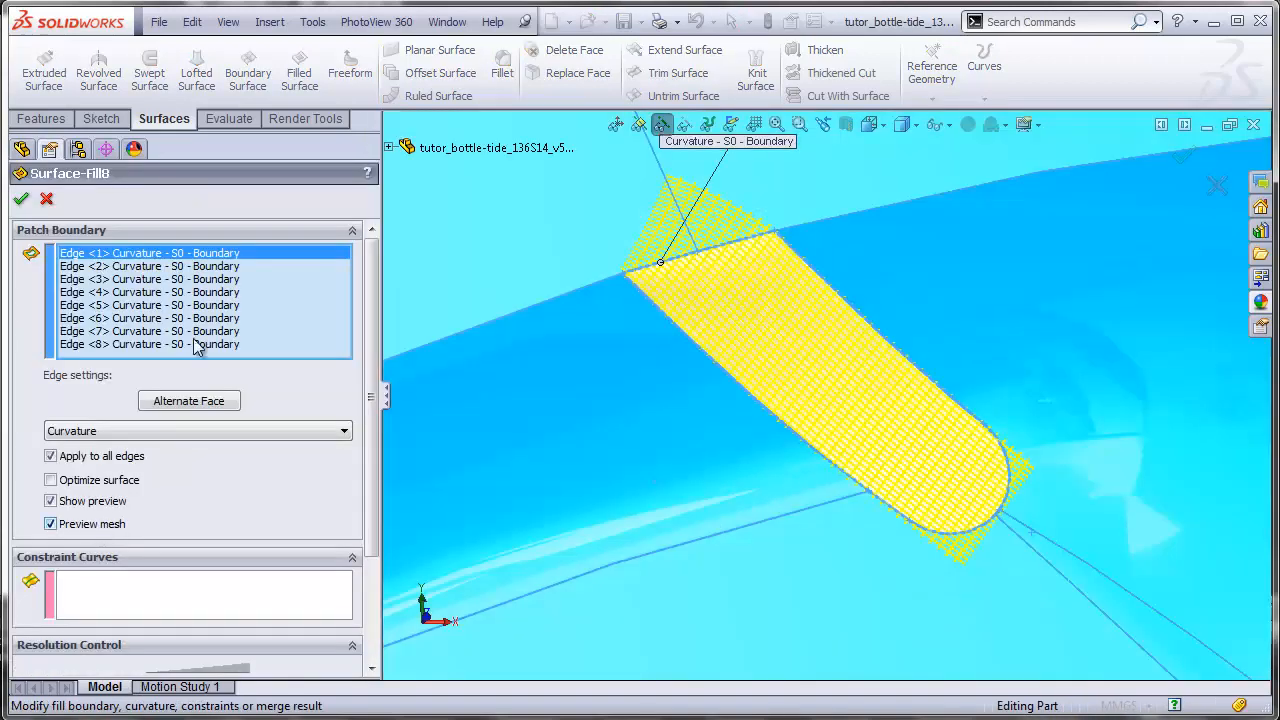
click(50, 457)
click(265, 431)
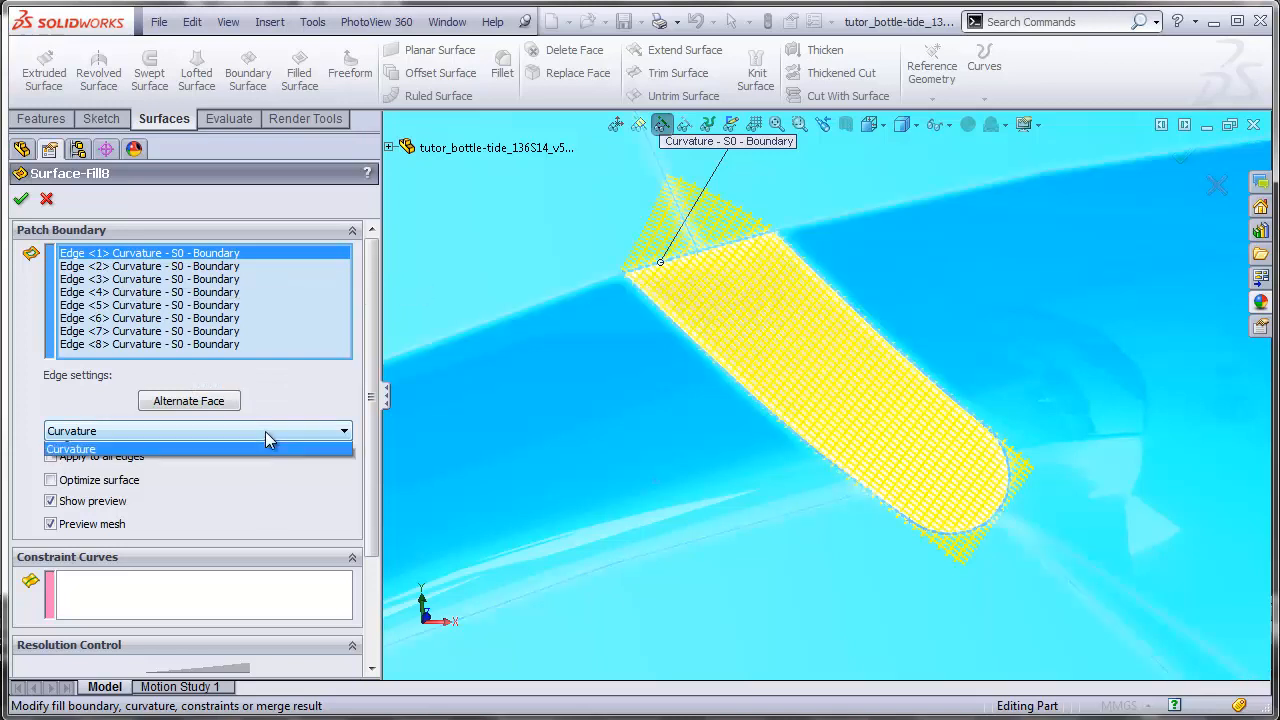
click(114, 449)
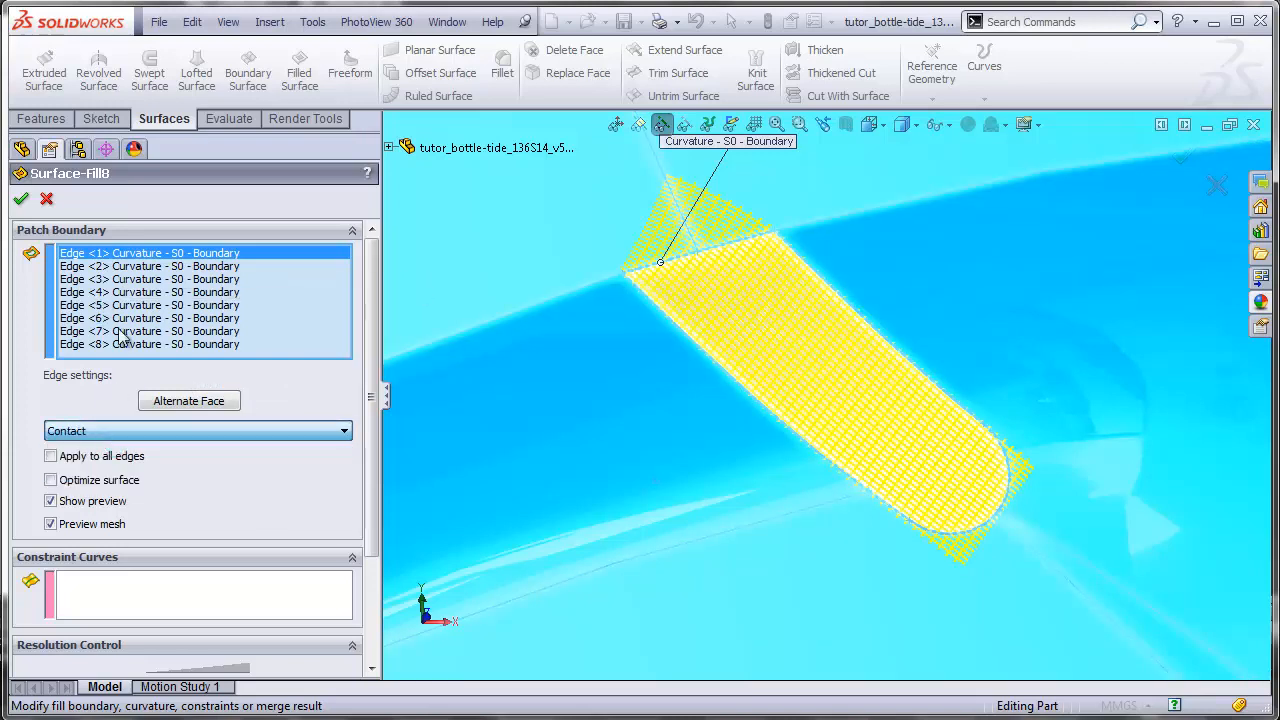
click(152, 266)
click(166, 431)
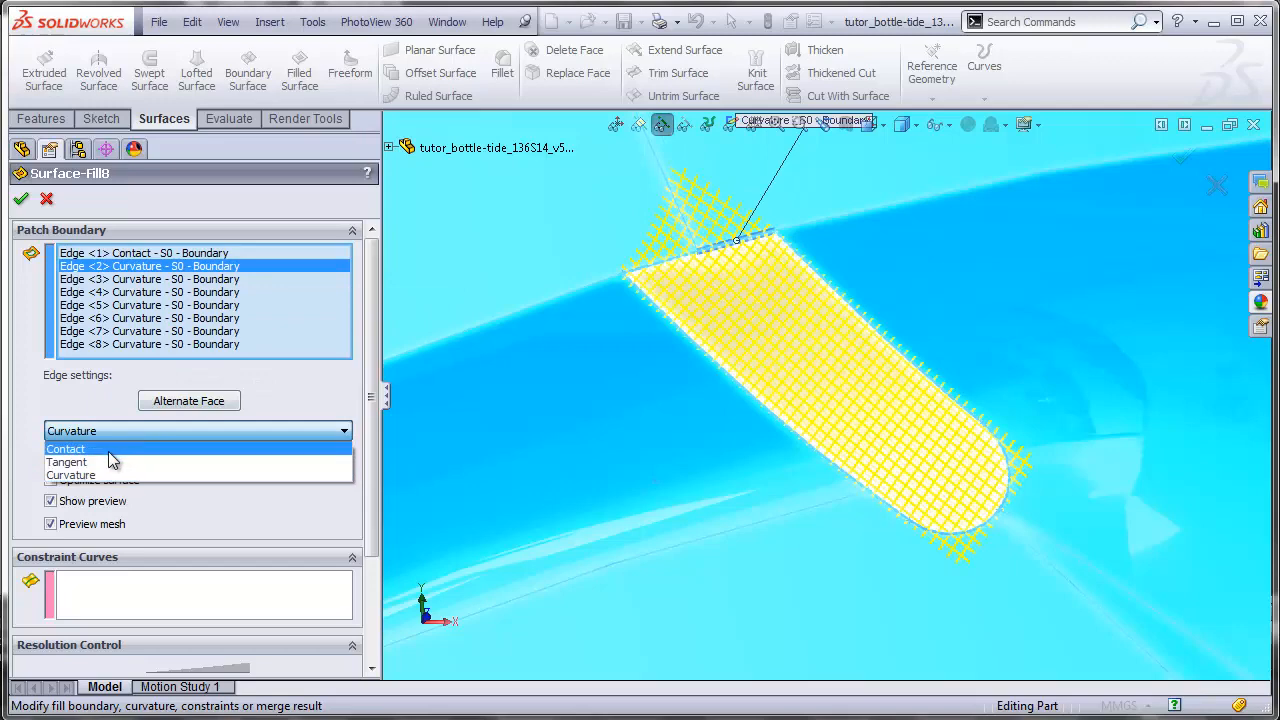
click(108, 451)
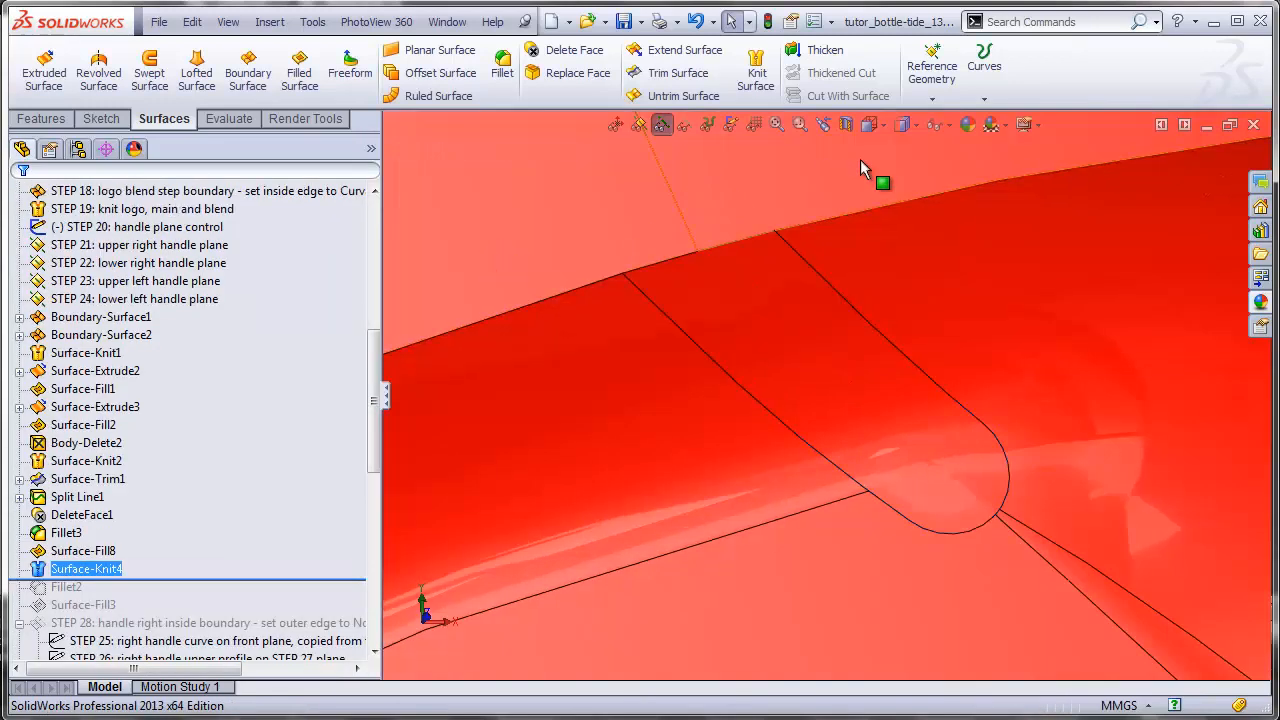
Step: Shade the model without edges and examine the patched corner's smoothness from several angles, including with the Curvature display
click(905, 124)
click(904, 174)
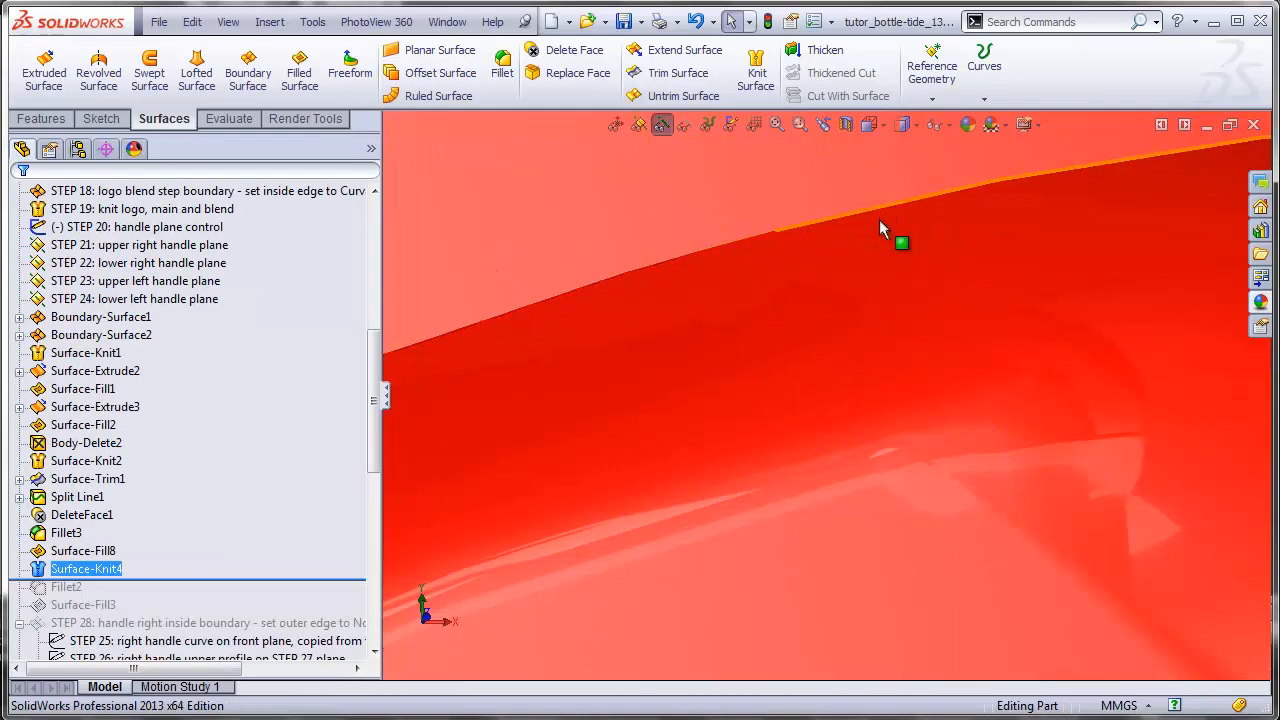
middle_drag(940, 389, 831, 286)
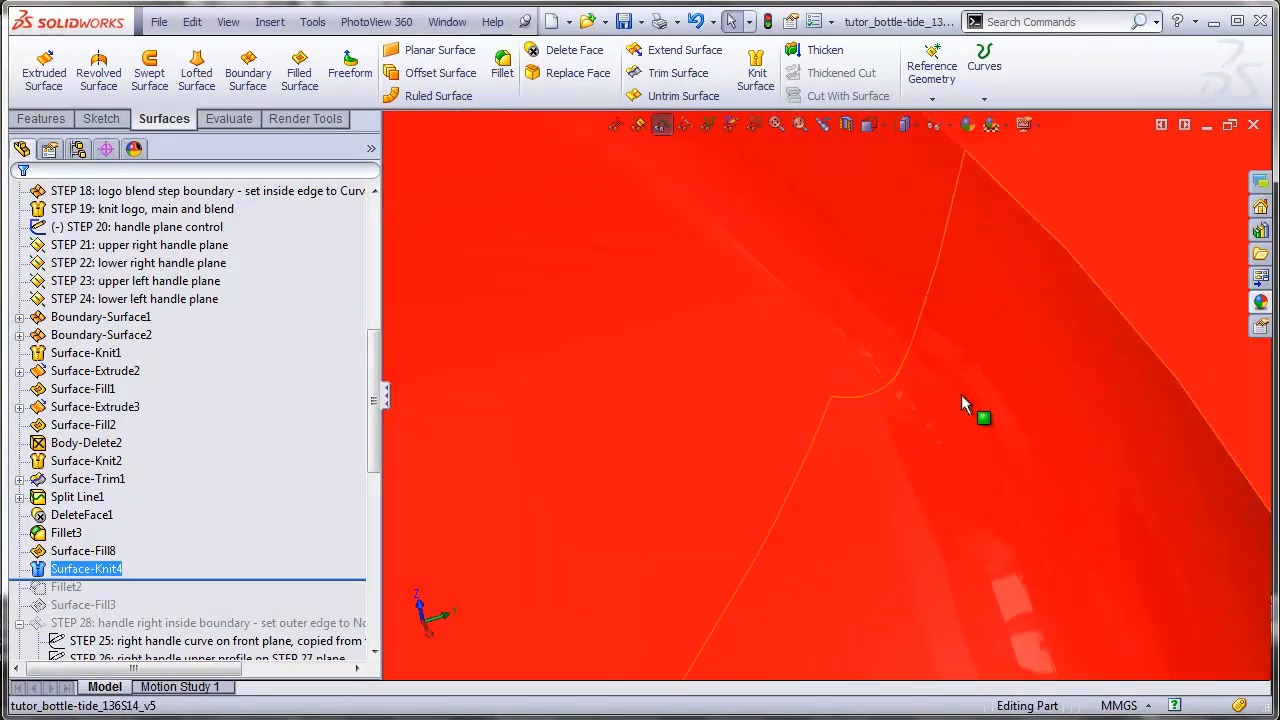
mouse_move(971, 417)
middle_down()
mouse_move(920, 342)
mouse_move(977, 426)
middle_up()
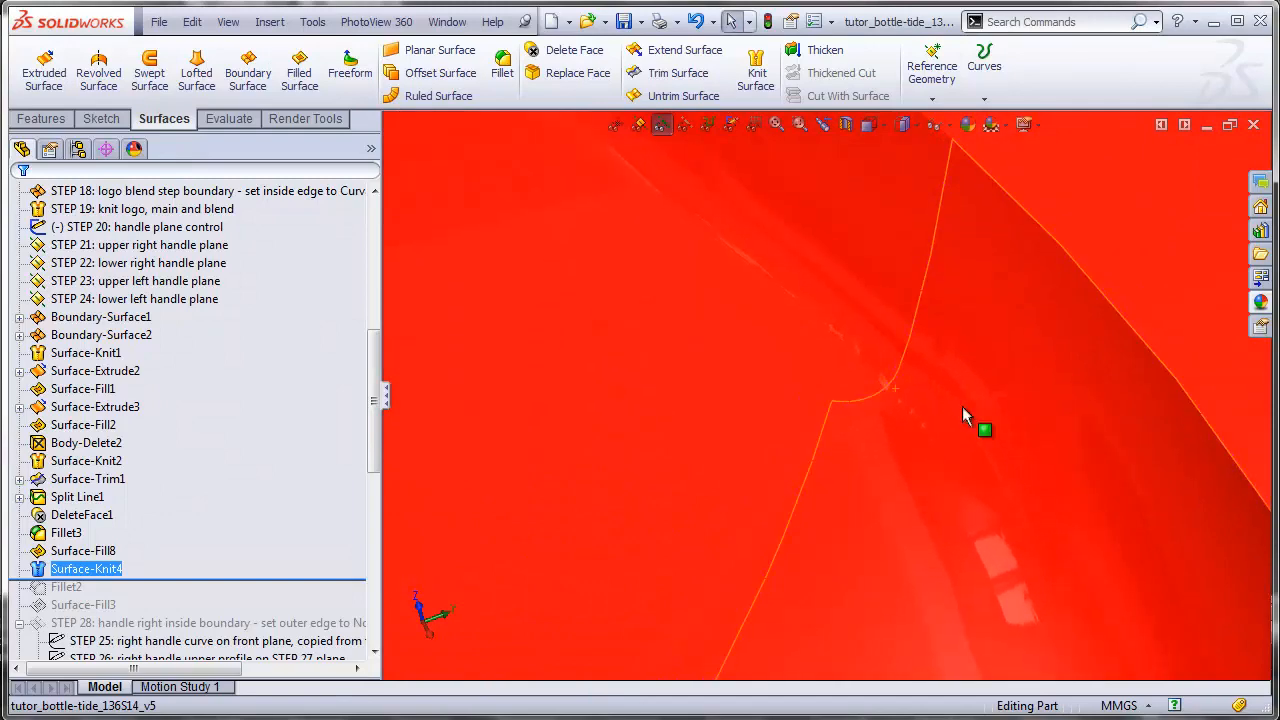
click(226, 120)
click(487, 95)
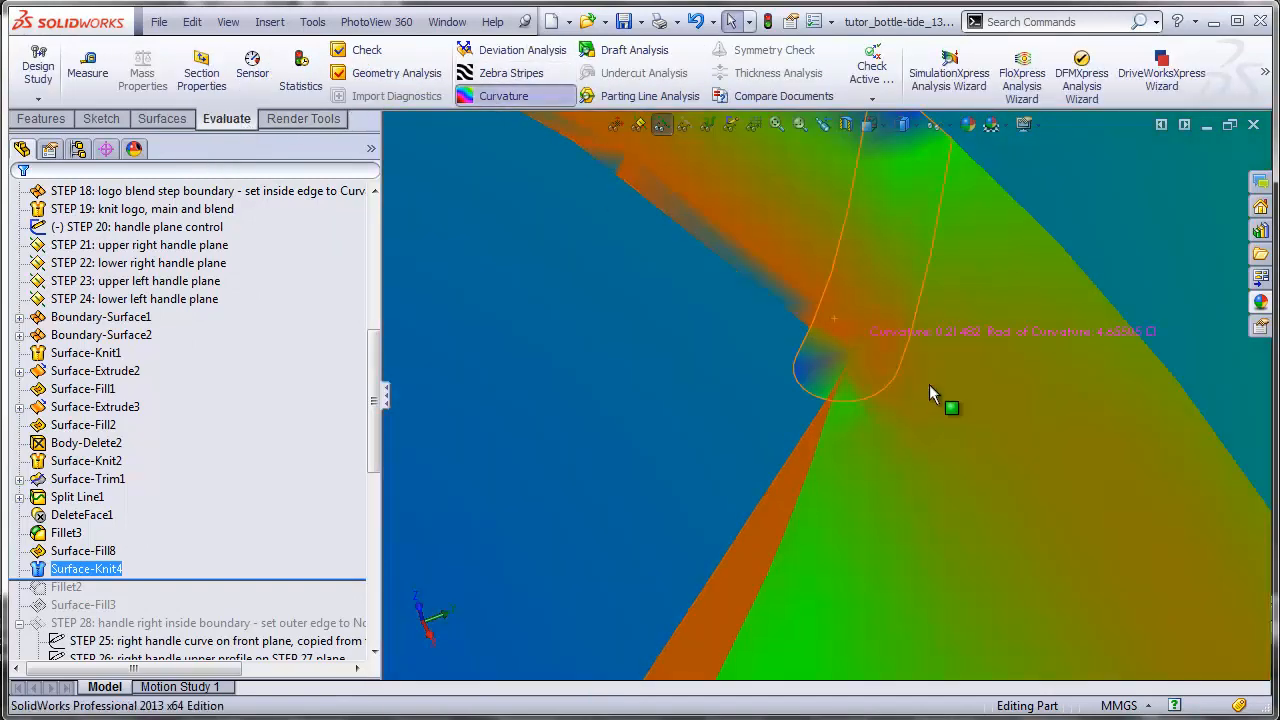
scroll(888, 339, down, 3)
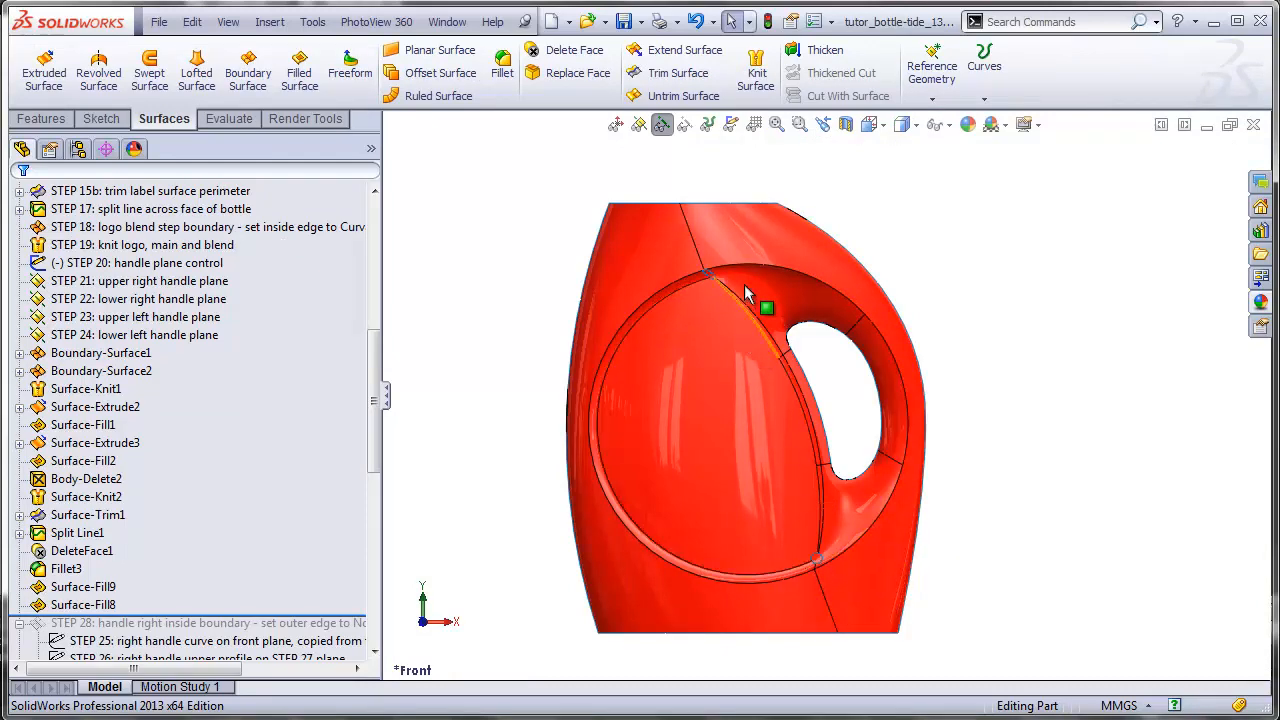
Step: Knit the upper slot patch, the filleted bottle body and the lower circular patch into one surface
scroll(760, 300, down, 5)
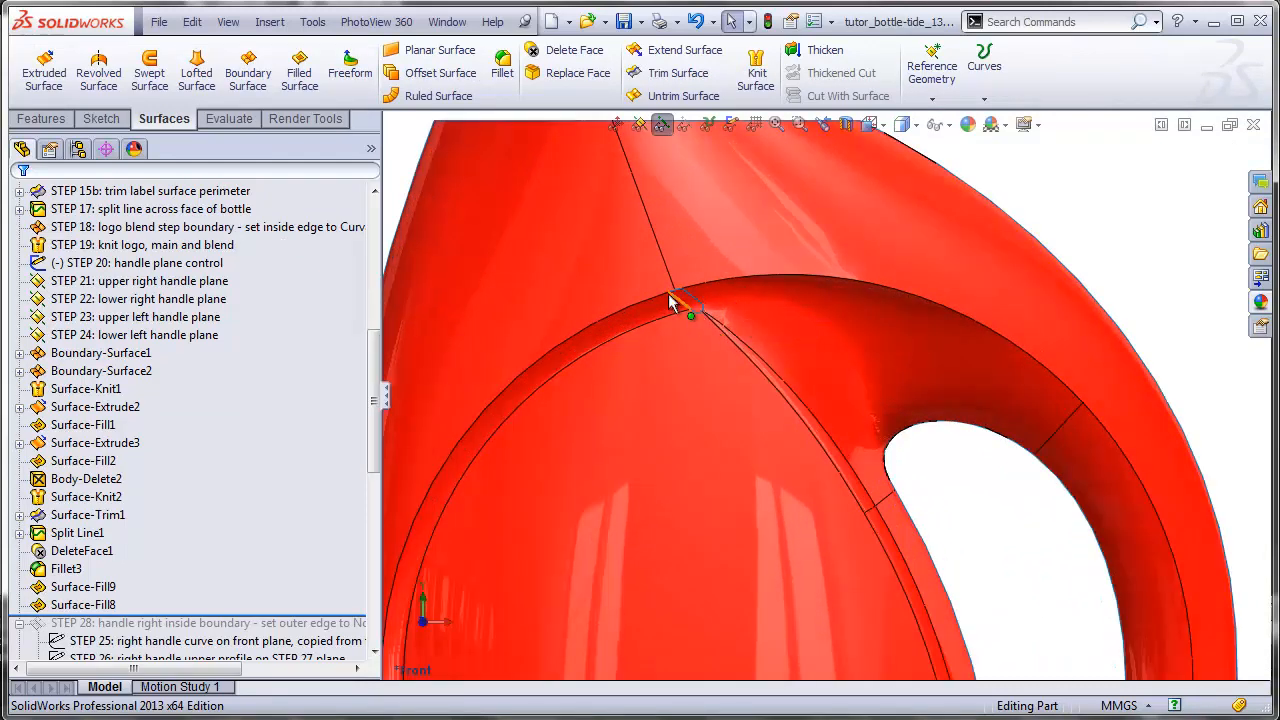
scroll(830, 550, up, 2)
scroll(848, 598, up, 3)
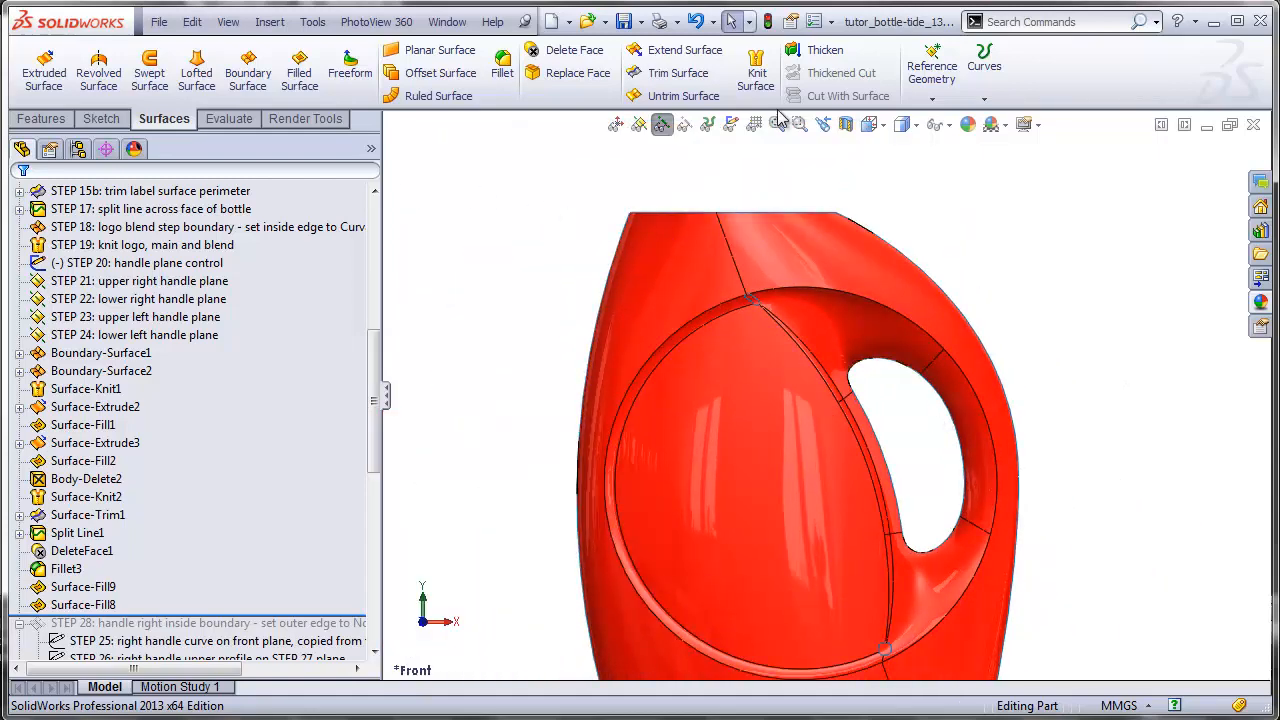
click(757, 72)
scroll(770, 330, down, 5)
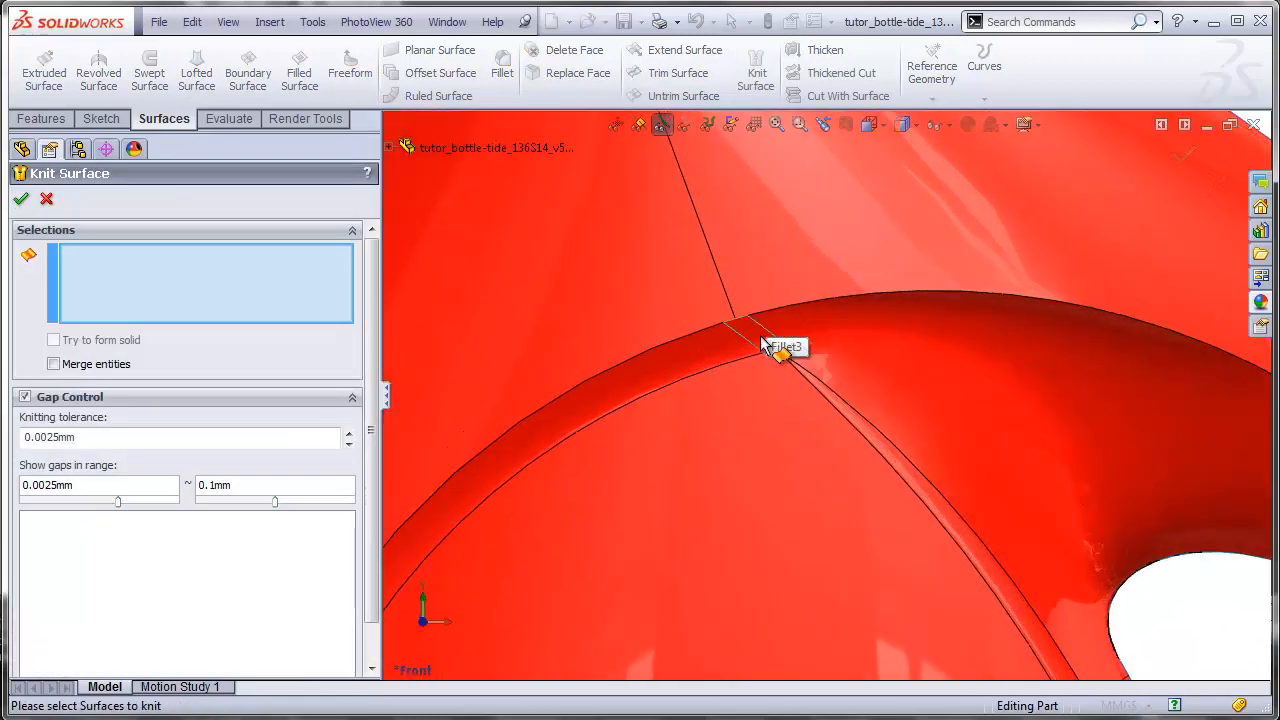
click(764, 346)
click(763, 400)
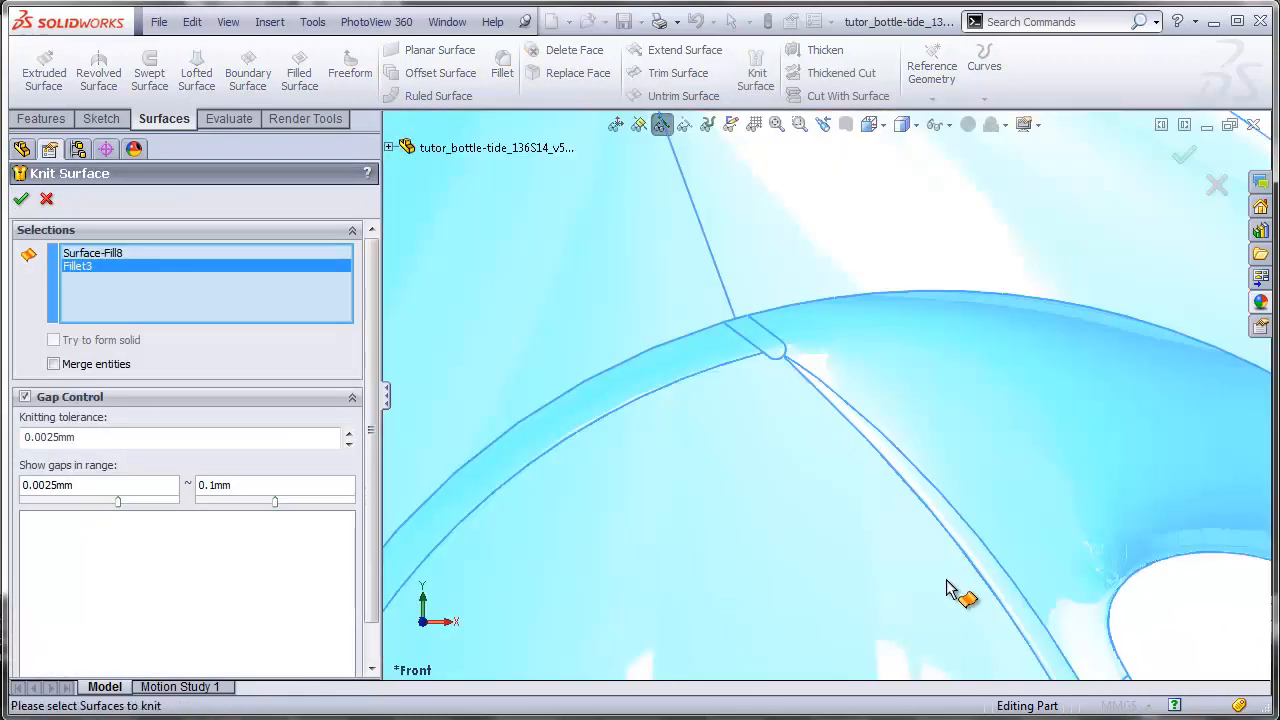
scroll(948, 590, up, 5)
scroll(886, 566, down, 4)
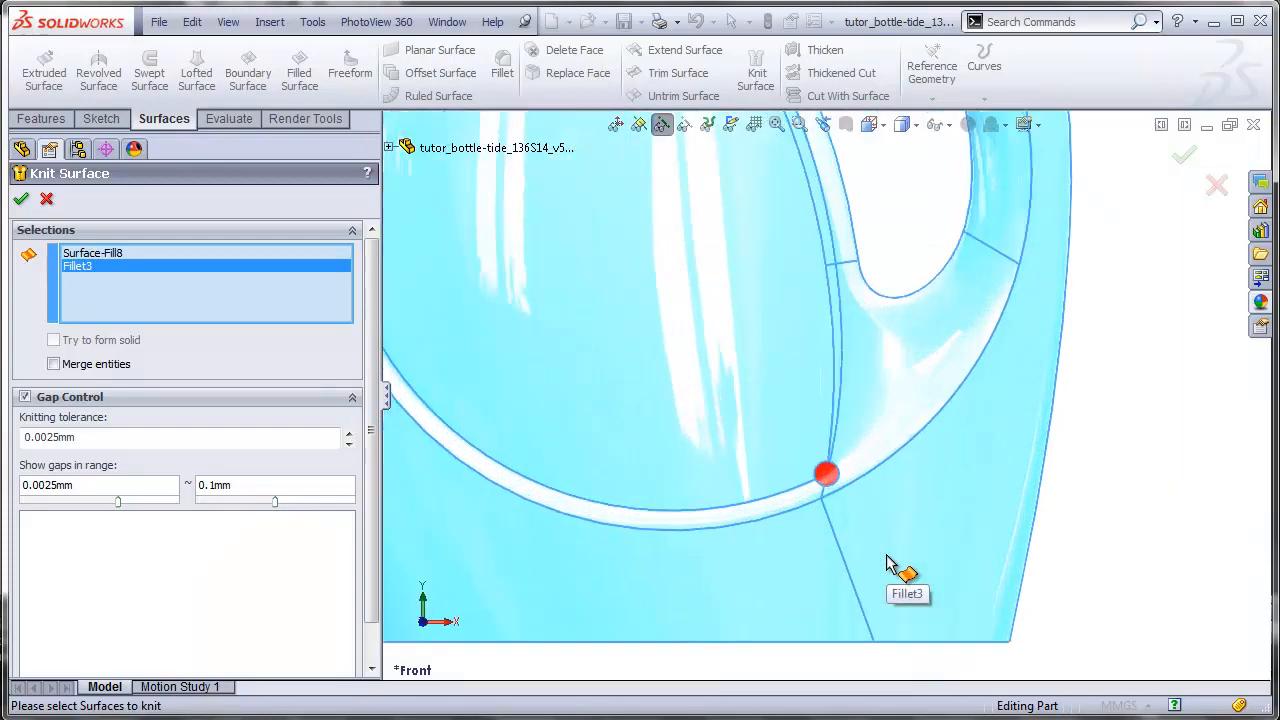
scroll(886, 566, down, 1)
click(737, 486)
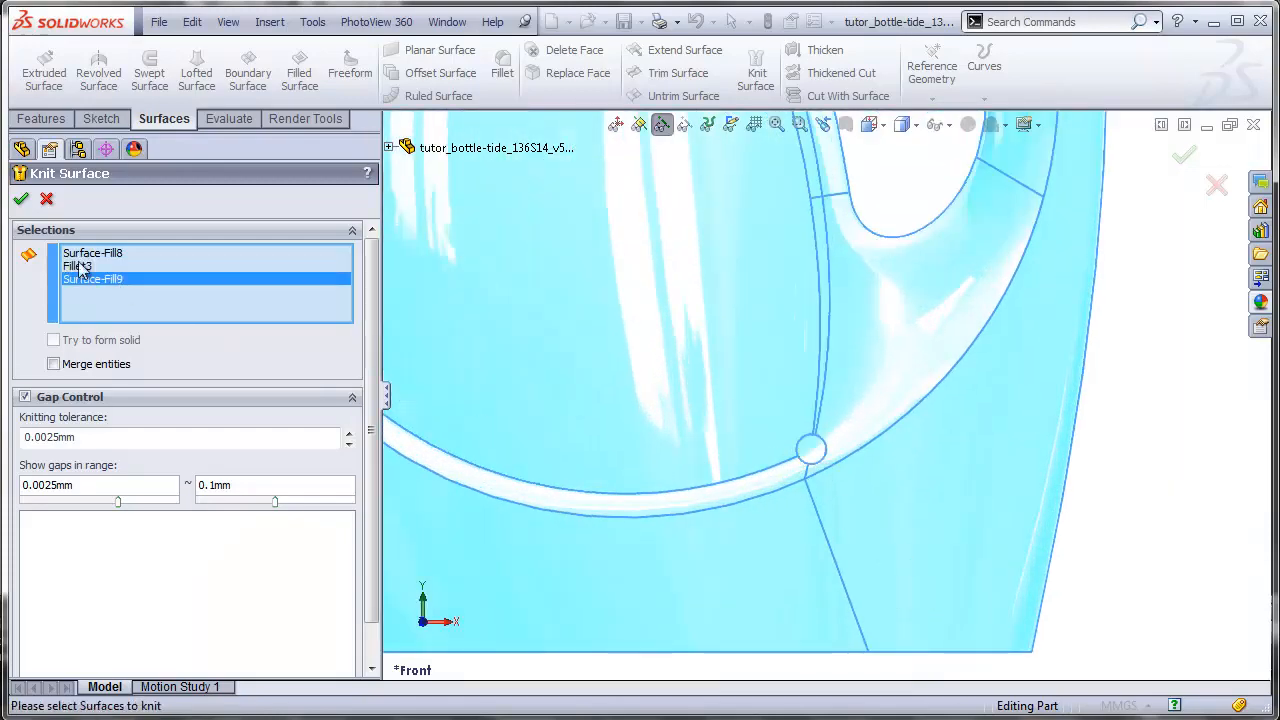
click(24, 203)
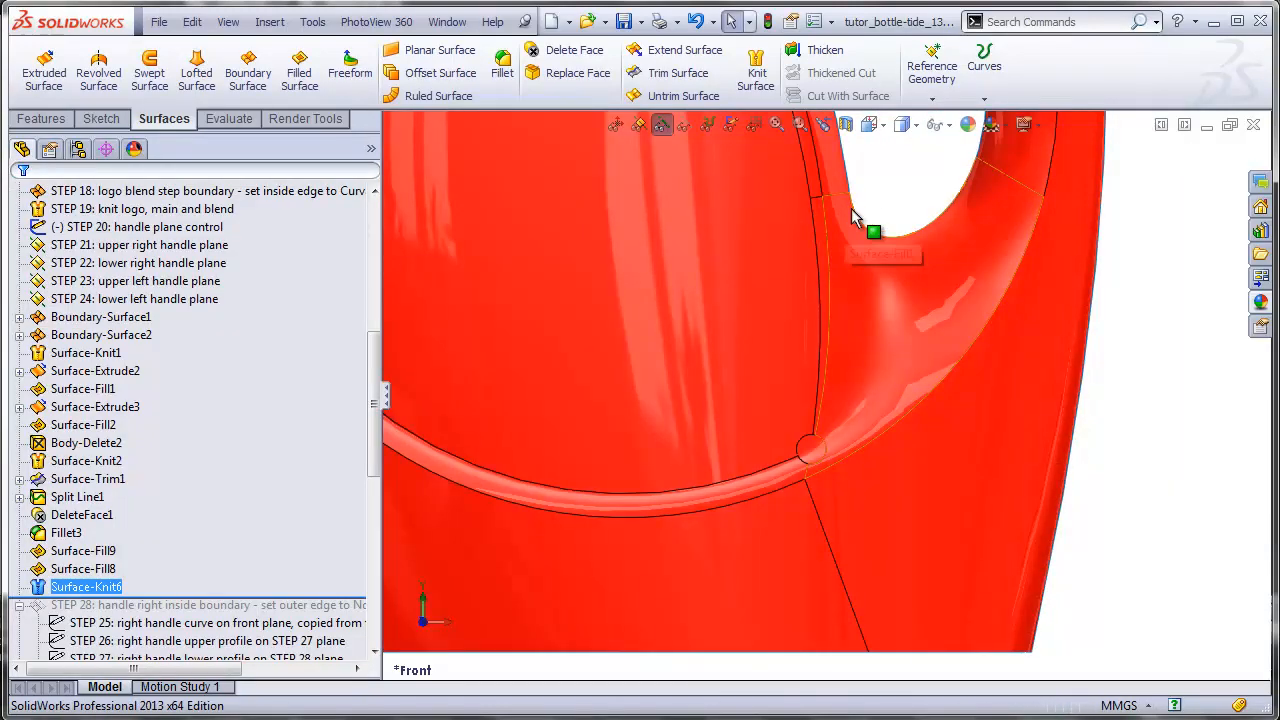
Step: Start a constant-radius fillet of 2 mm on the closed outline edge around the label and handle recess and examine its preview
scroll(844, 229, up, 5)
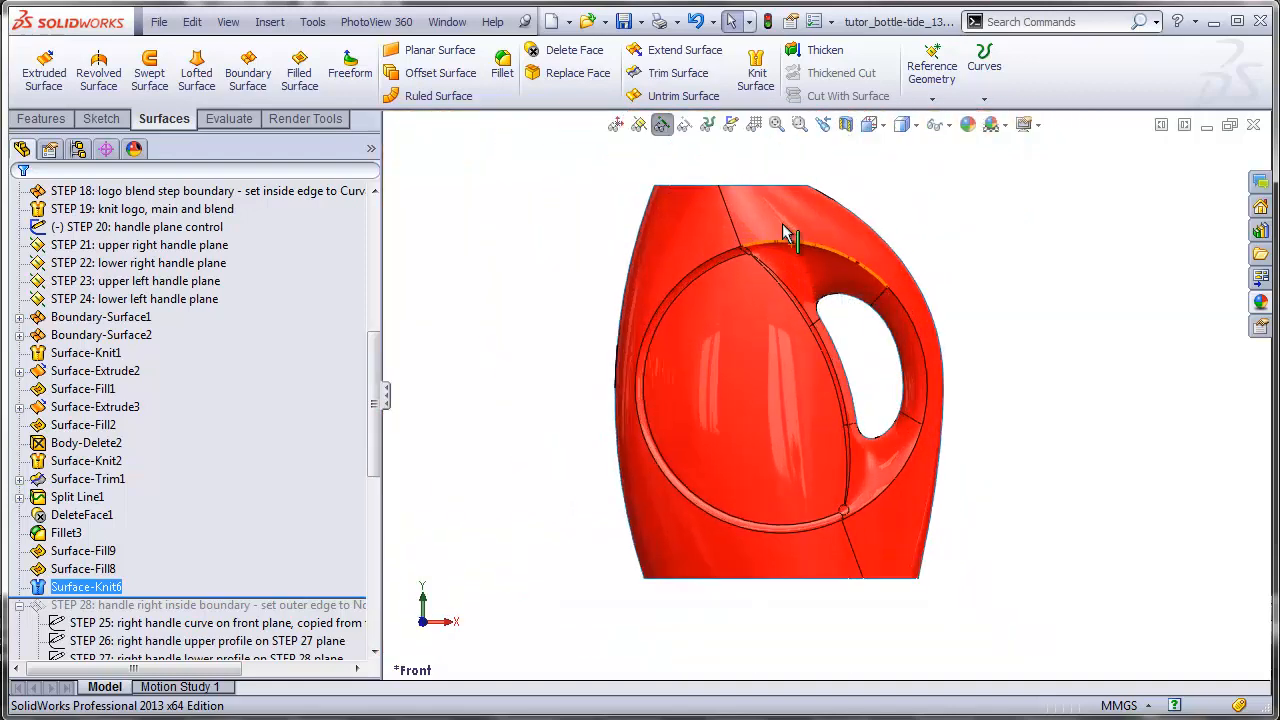
mouse_move(808, 351)
middle_down()
mouse_move(583, 371)
mouse_move(820, 362)
mouse_move(810, 370)
middle_up()
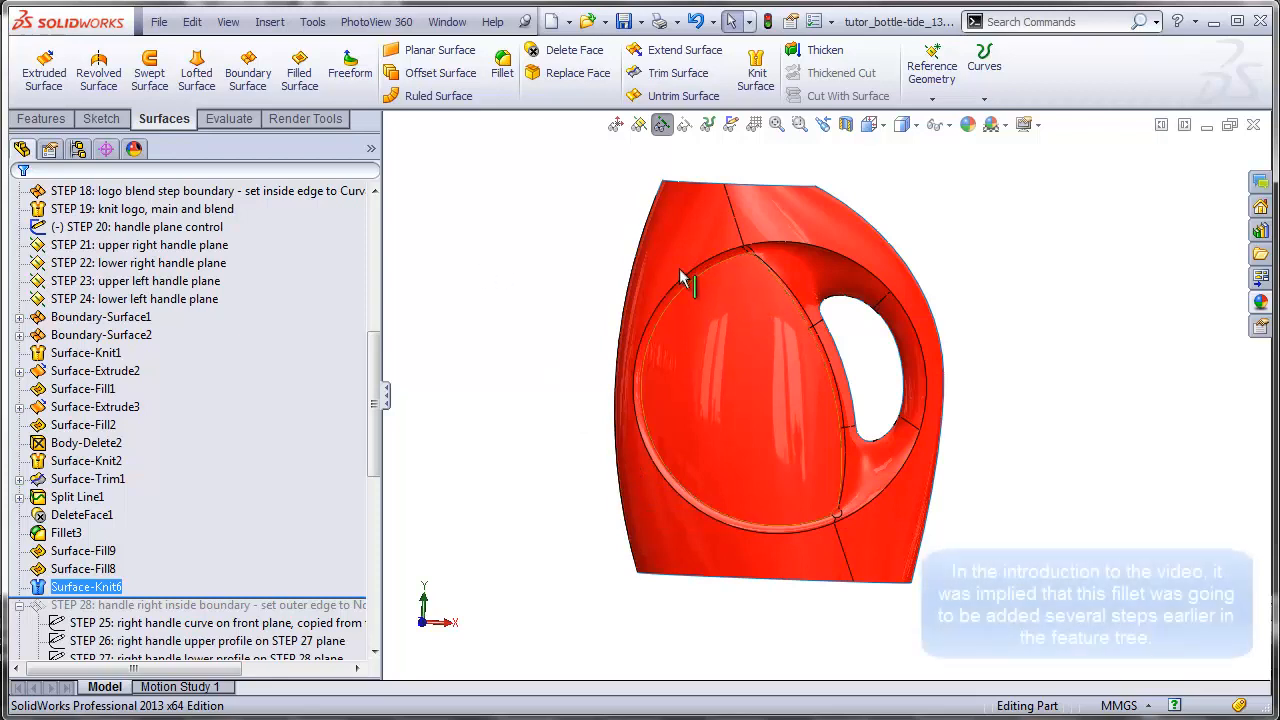
click(502, 65)
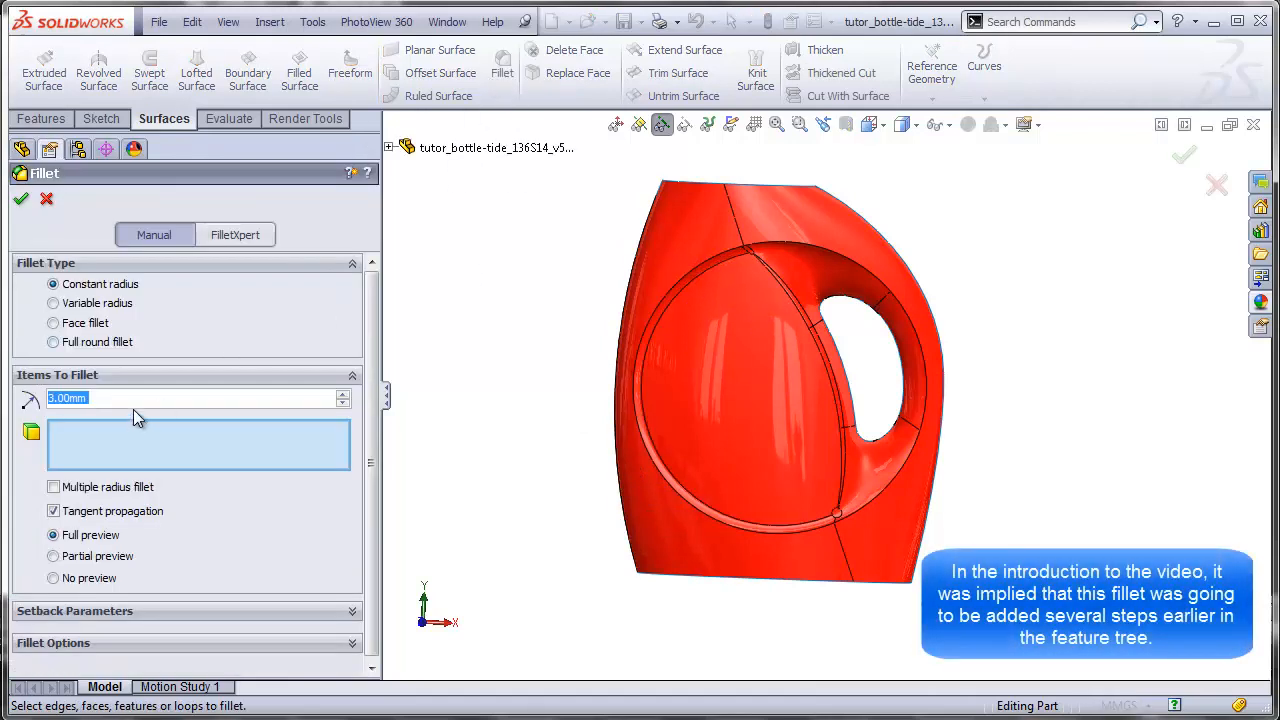
text(2)
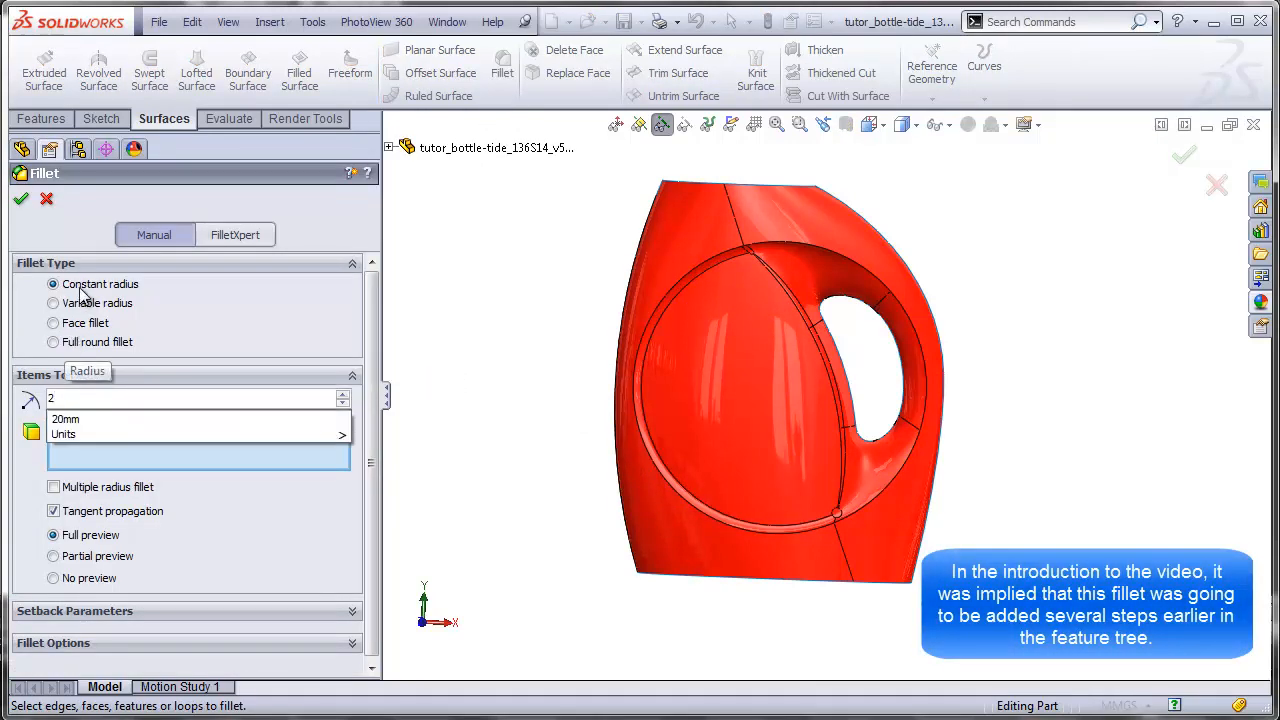
scroll(823, 273, down, 3)
click(822, 252)
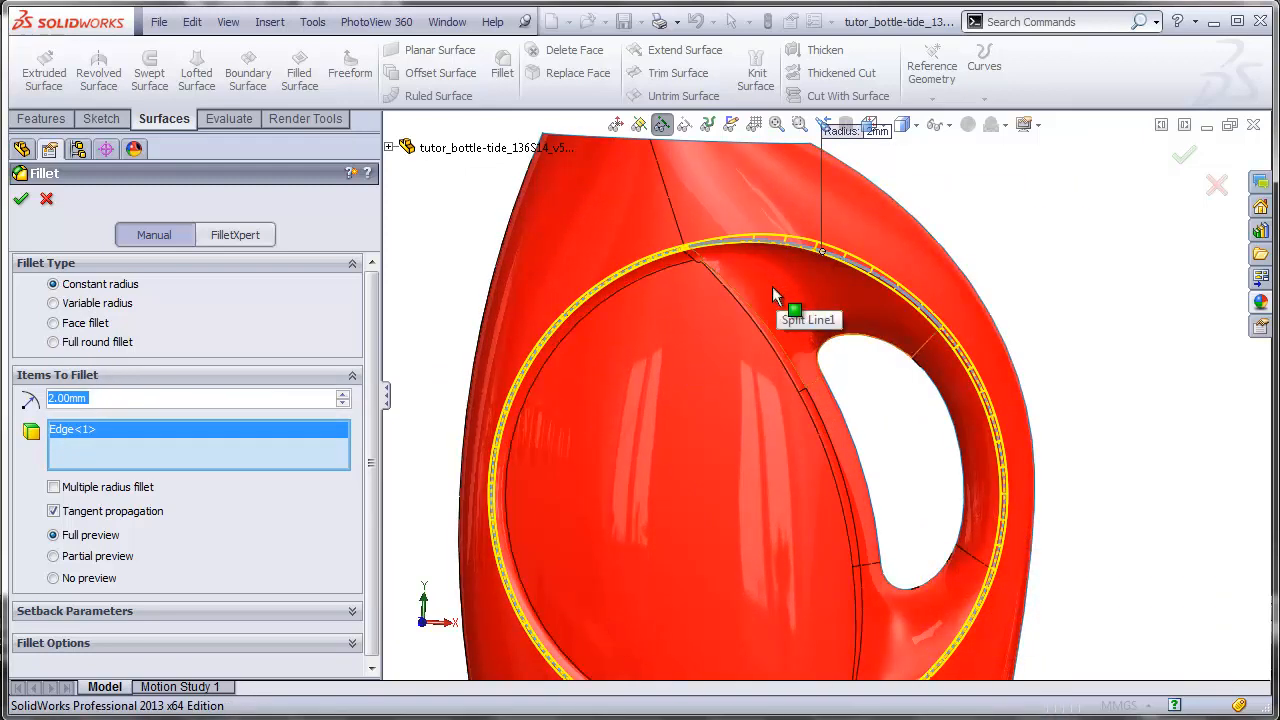
scroll(803, 267, down, 2)
middle_drag(799, 270, 699, 270)
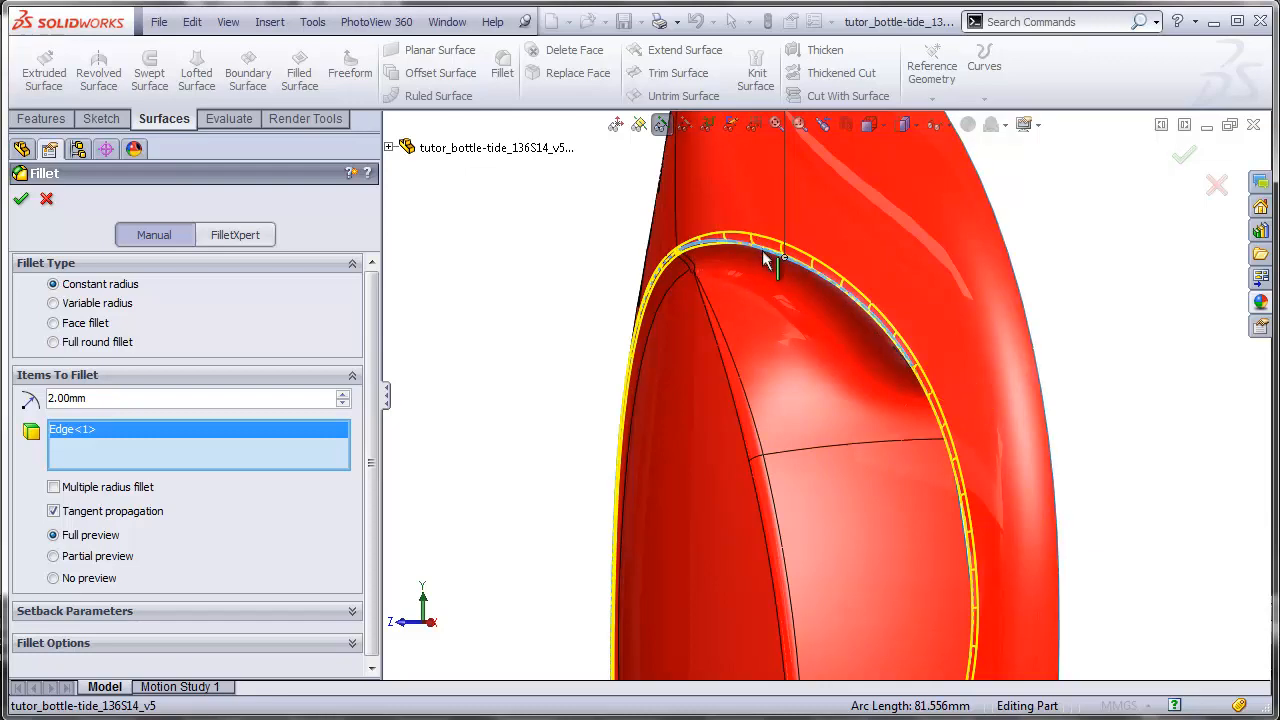
middle_drag(820, 334, 880, 325)
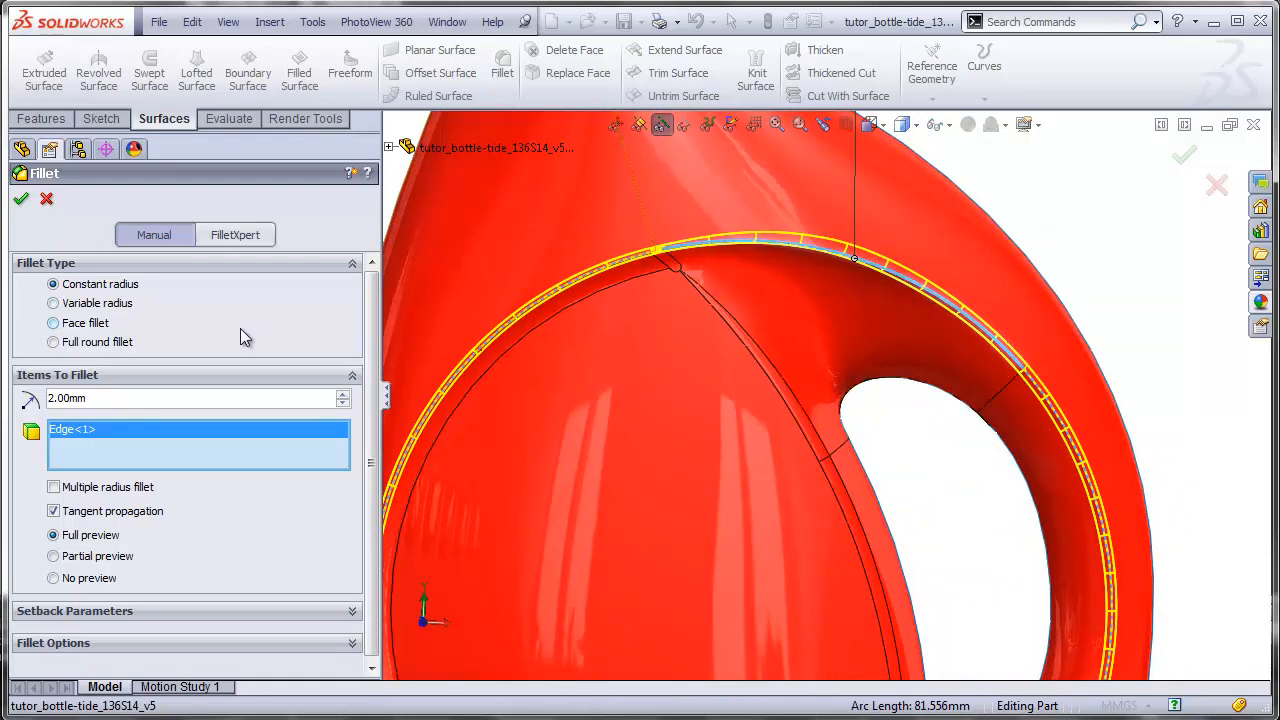
Step: Switch the fillet type to Face fillet and select the two outer bottle body faces as the first face set
click(54, 325)
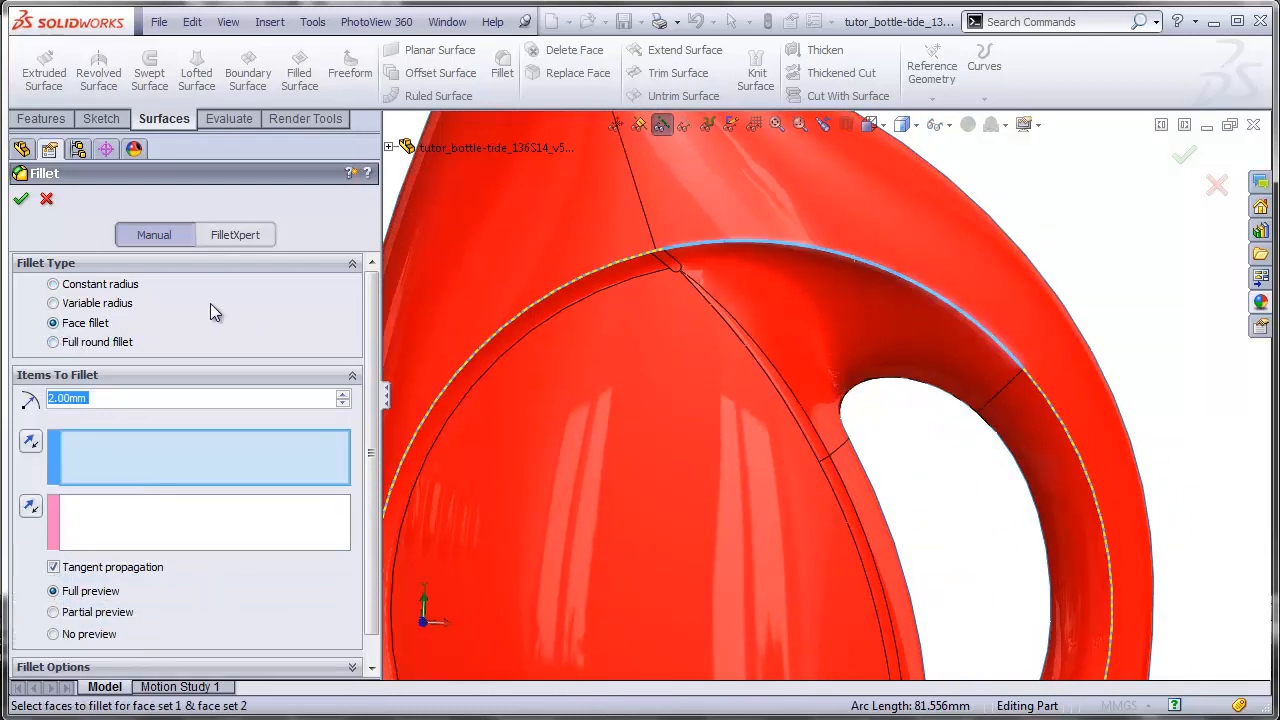
click(510, 234)
click(653, 174)
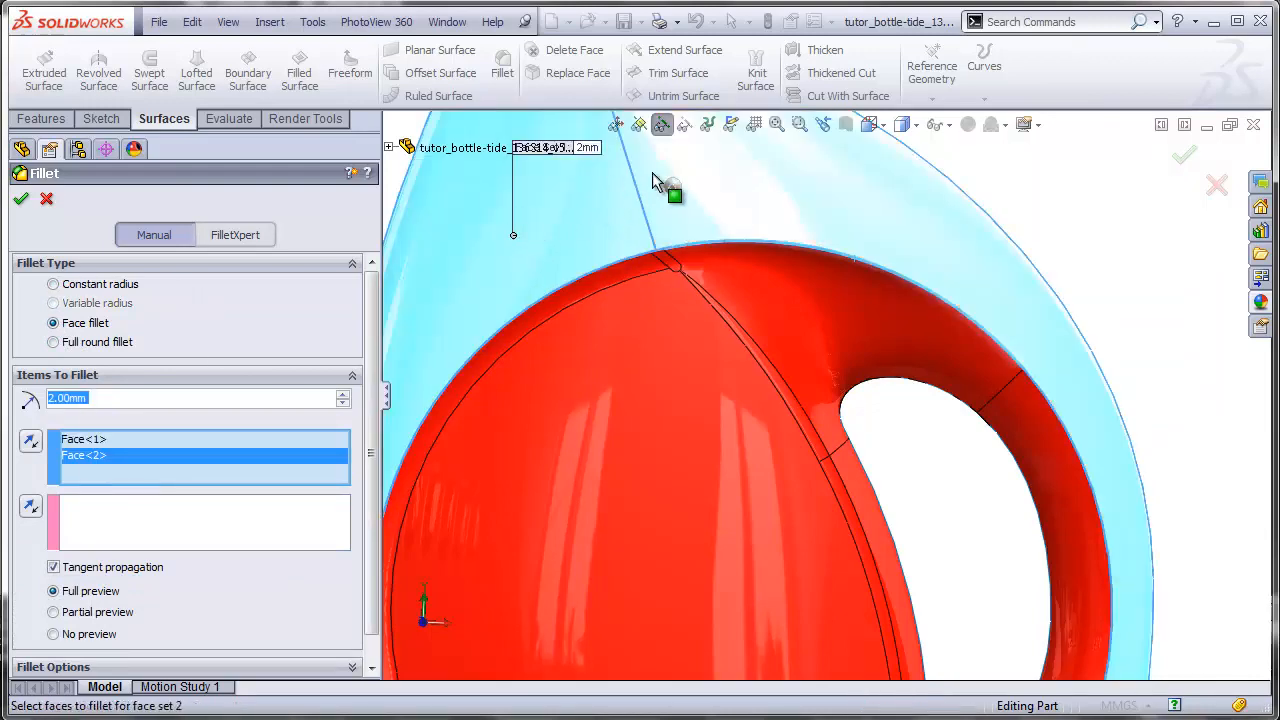
scroll(1004, 618, up, 4)
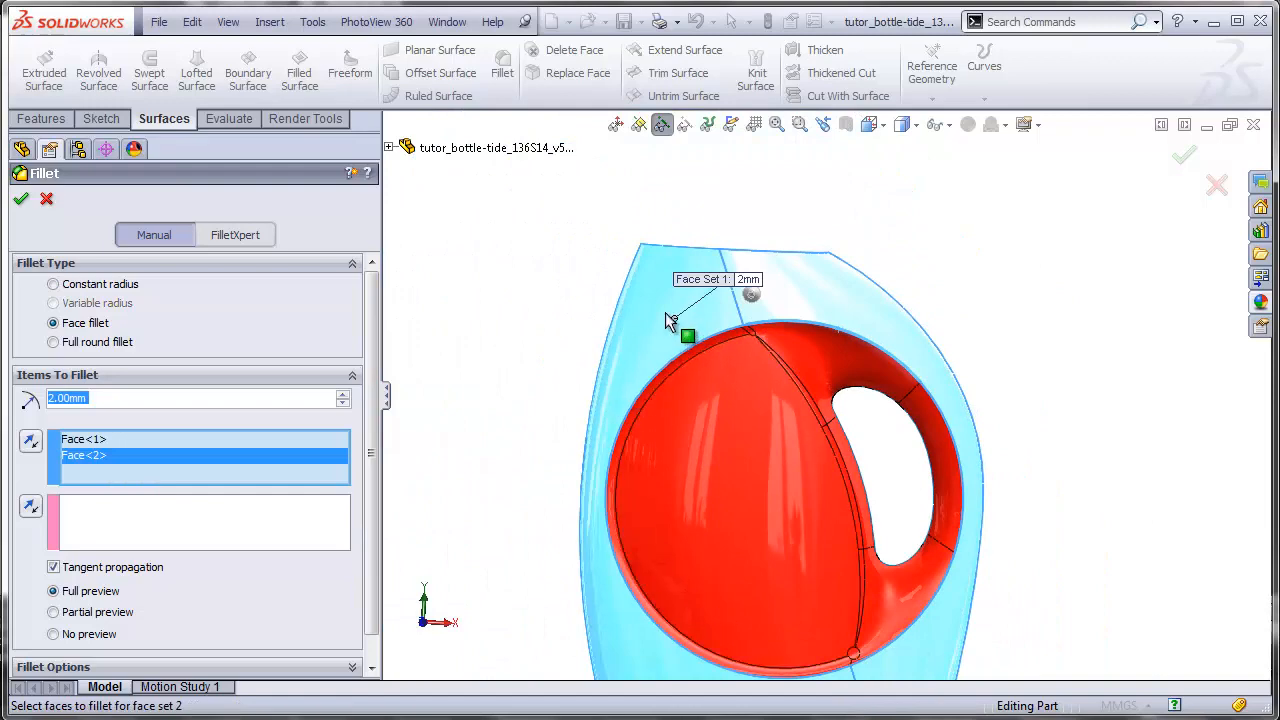
Step: Select the second face set: the label rim, the upper corner patch, and the upper, outer and lower handle recess faces
click(250, 535)
scroll(782, 344, down, 5)
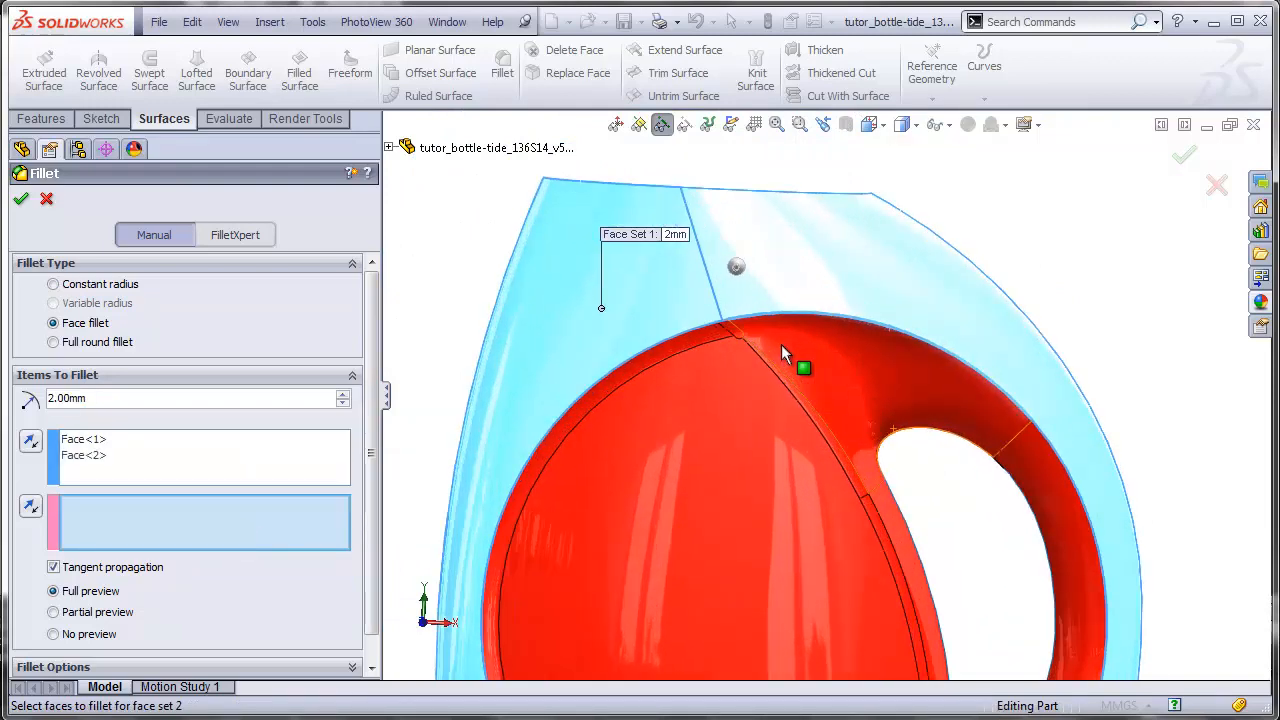
click(605, 344)
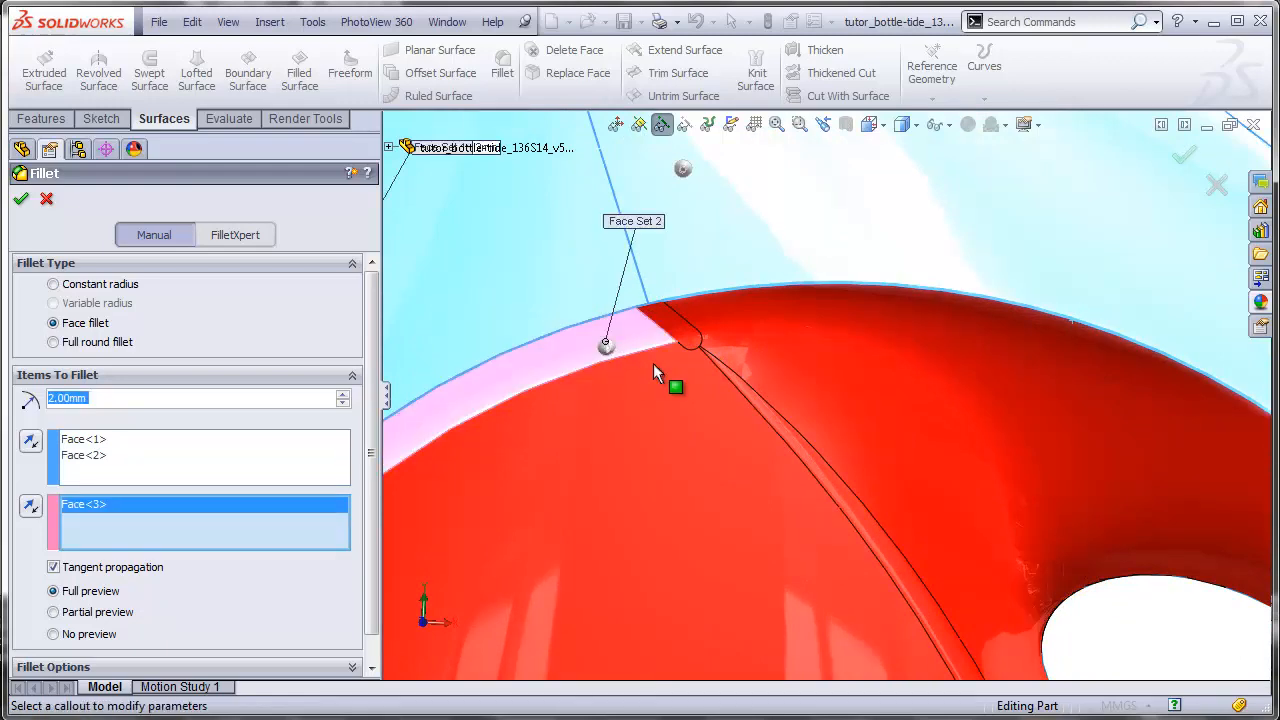
click(681, 325)
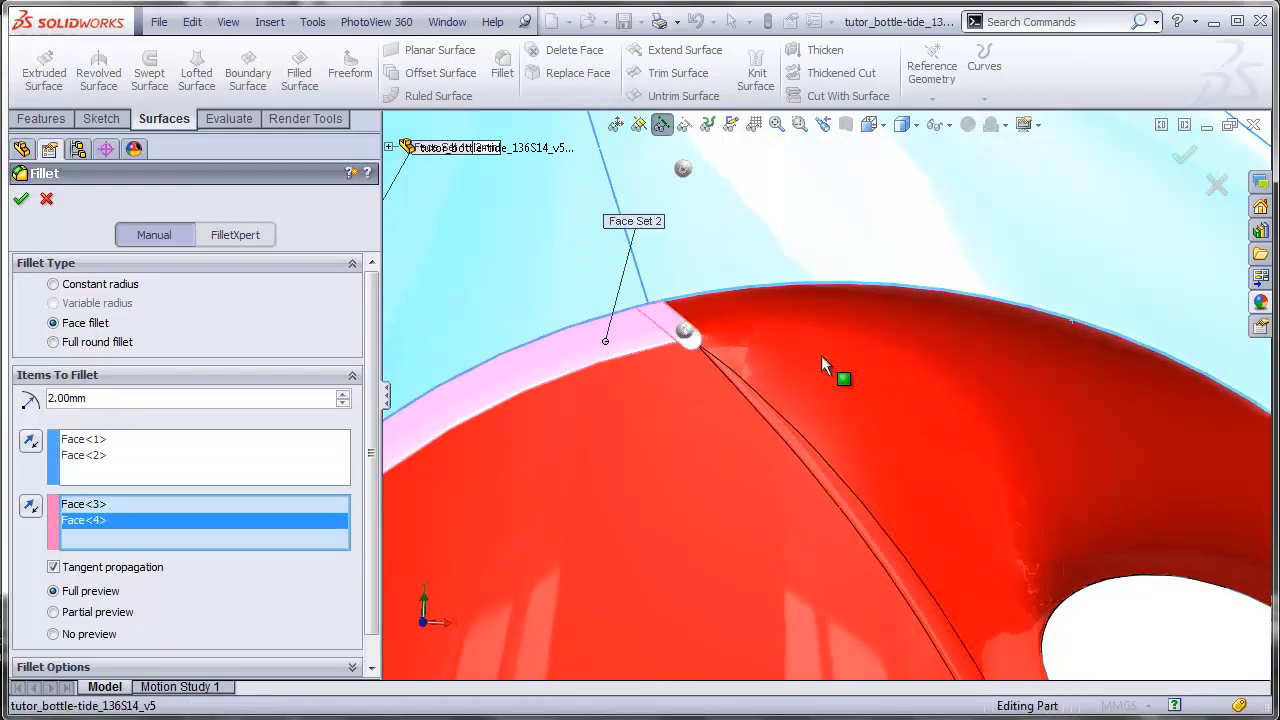
click(902, 487)
scroll(974, 578, up, 5)
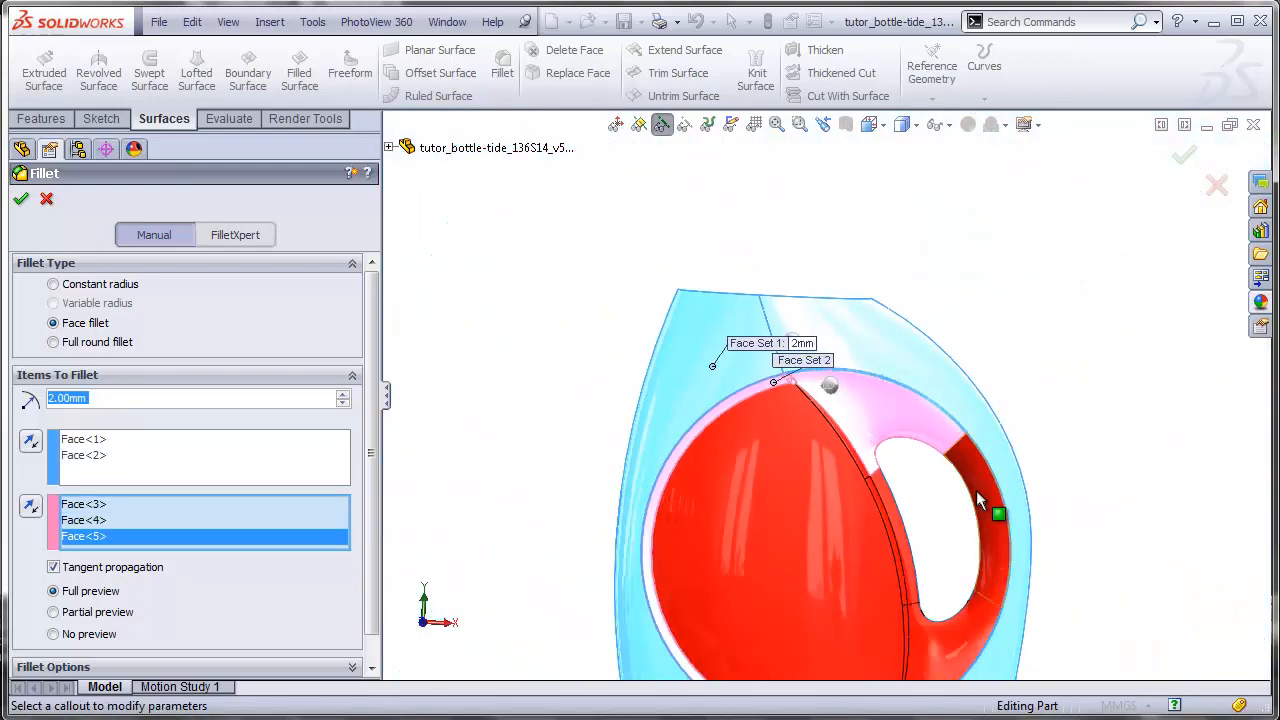
click(976, 490)
scroll(914, 628, down, 4)
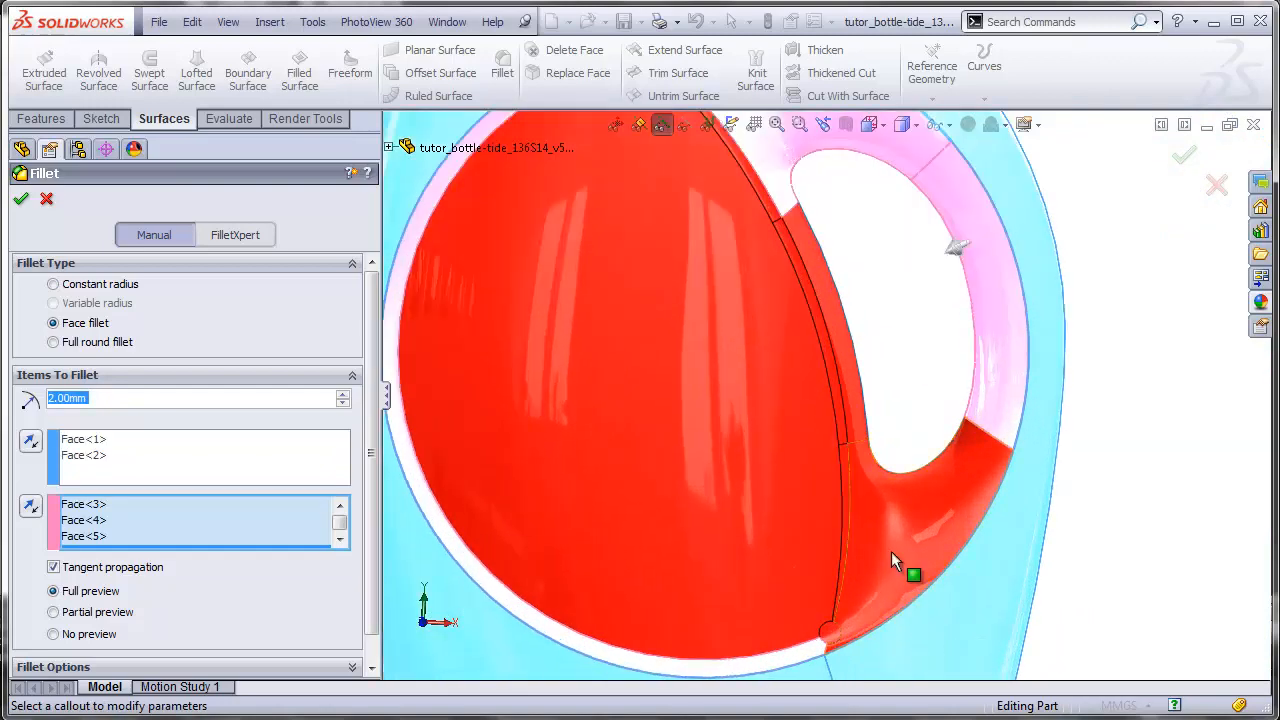
click(887, 550)
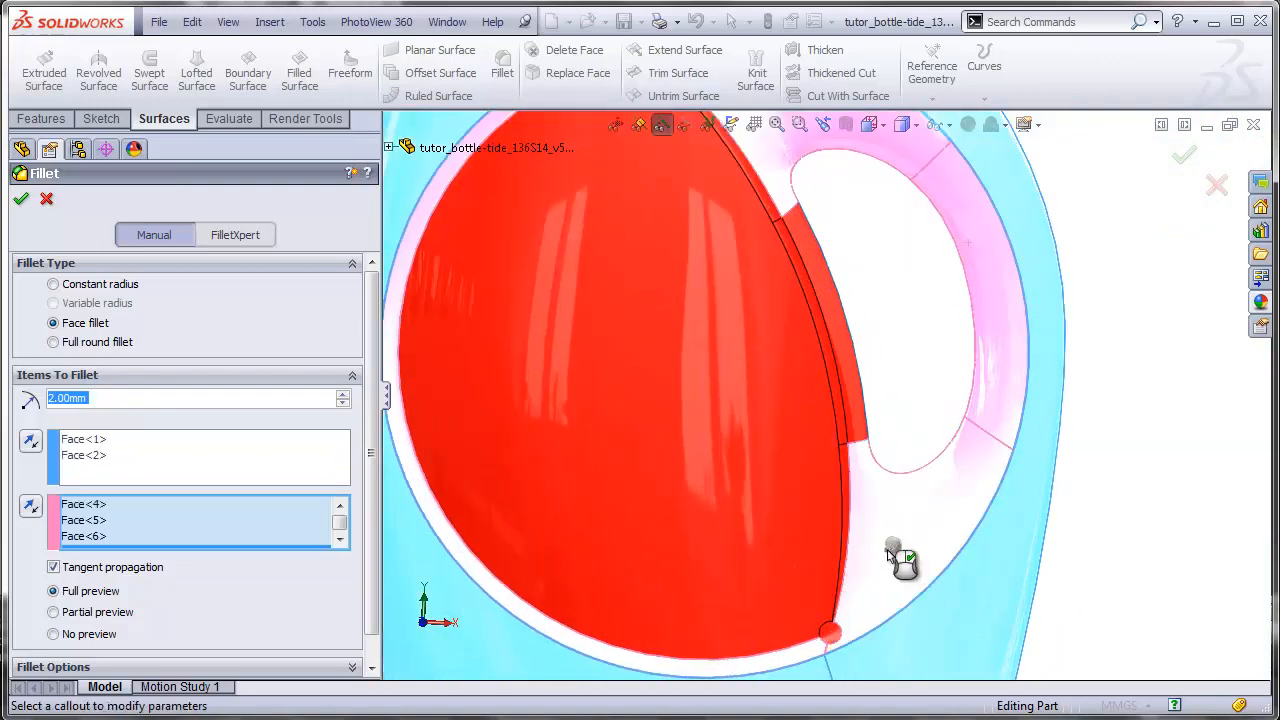
Step: Enable the Constant width option for the face fillet
scroll(845, 612, down, 5)
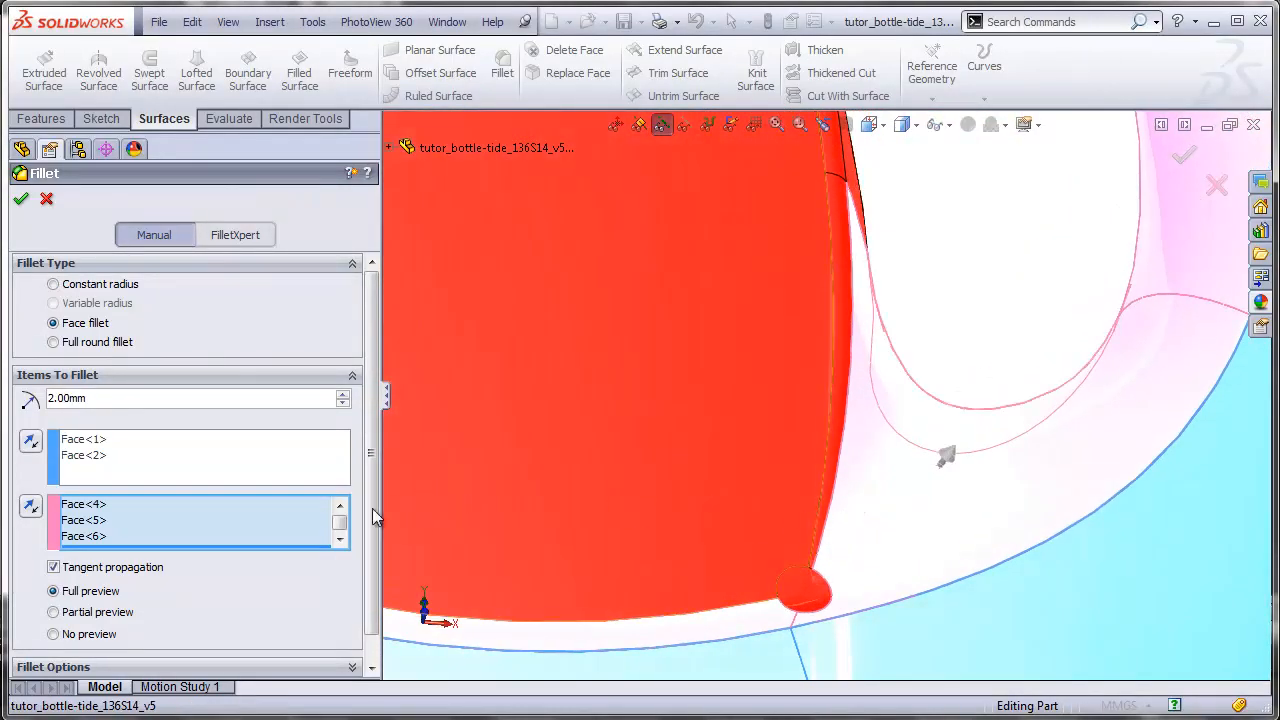
scroll(371, 535, down, 1)
scroll(270, 642, down, 5)
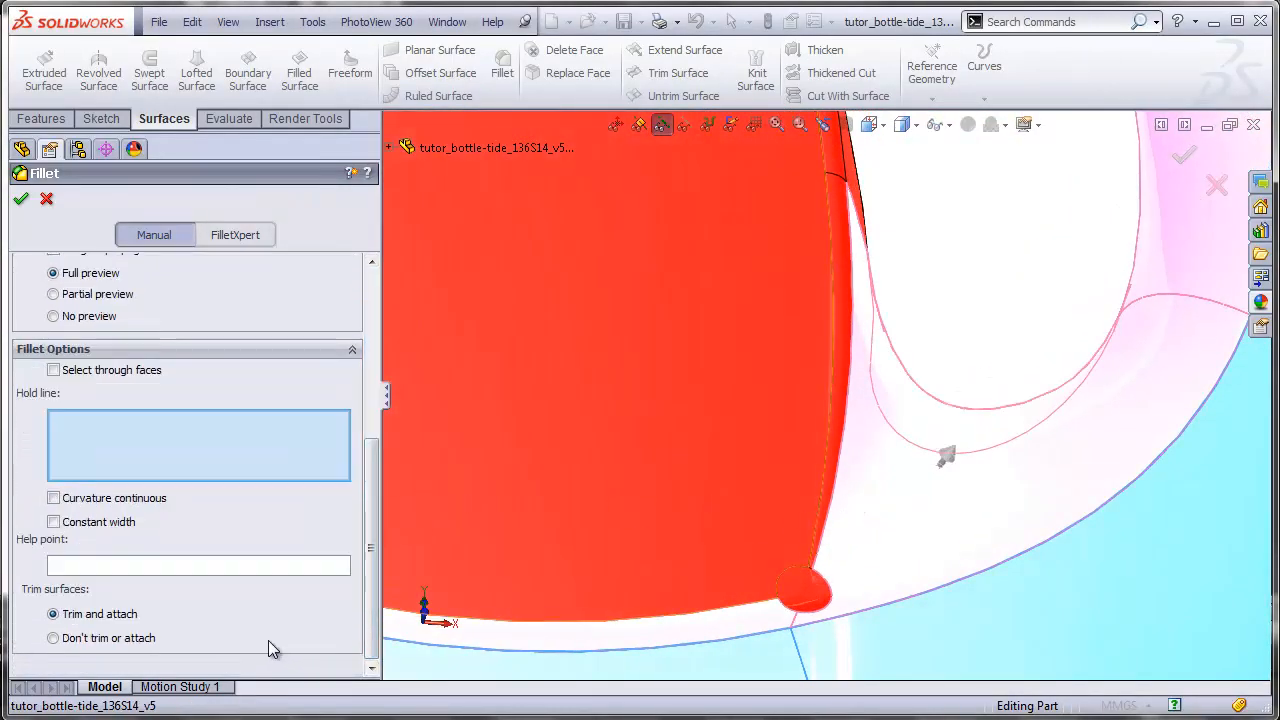
click(53, 522)
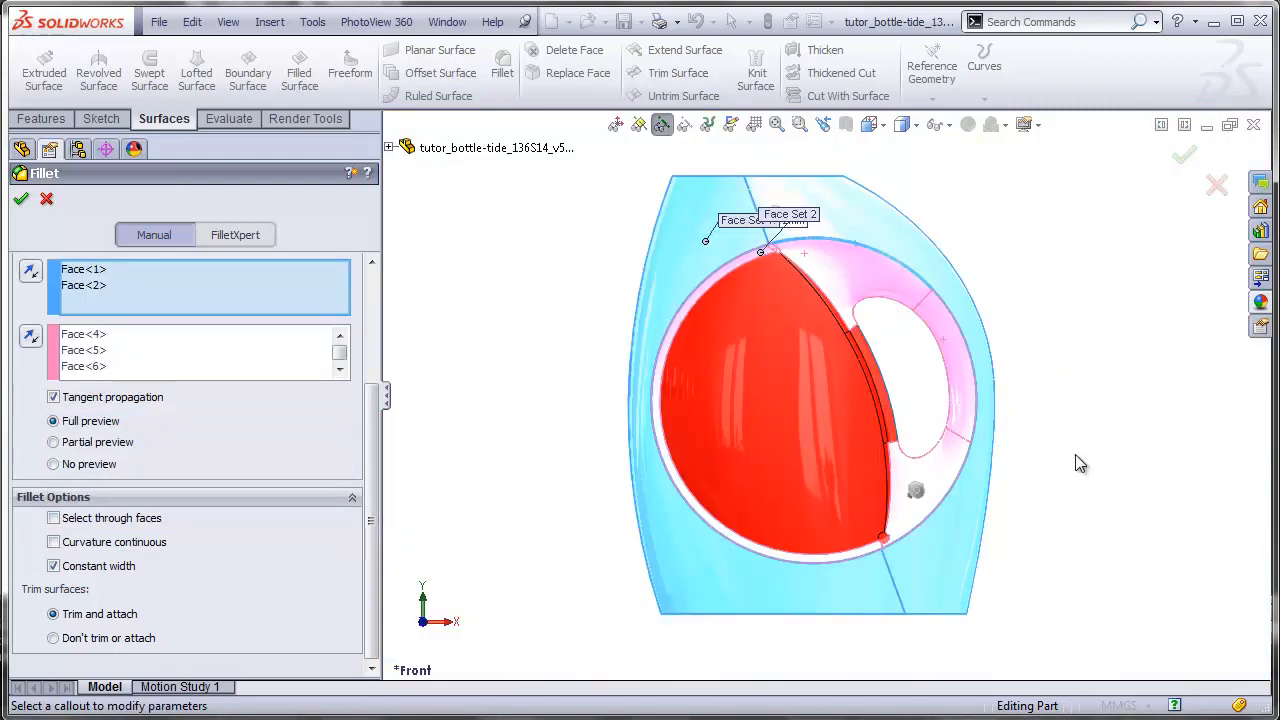
Step: Reverse the face normals of both face sets so the fillet is built on the opposite side
middle_drag(1046, 451, 929, 290)
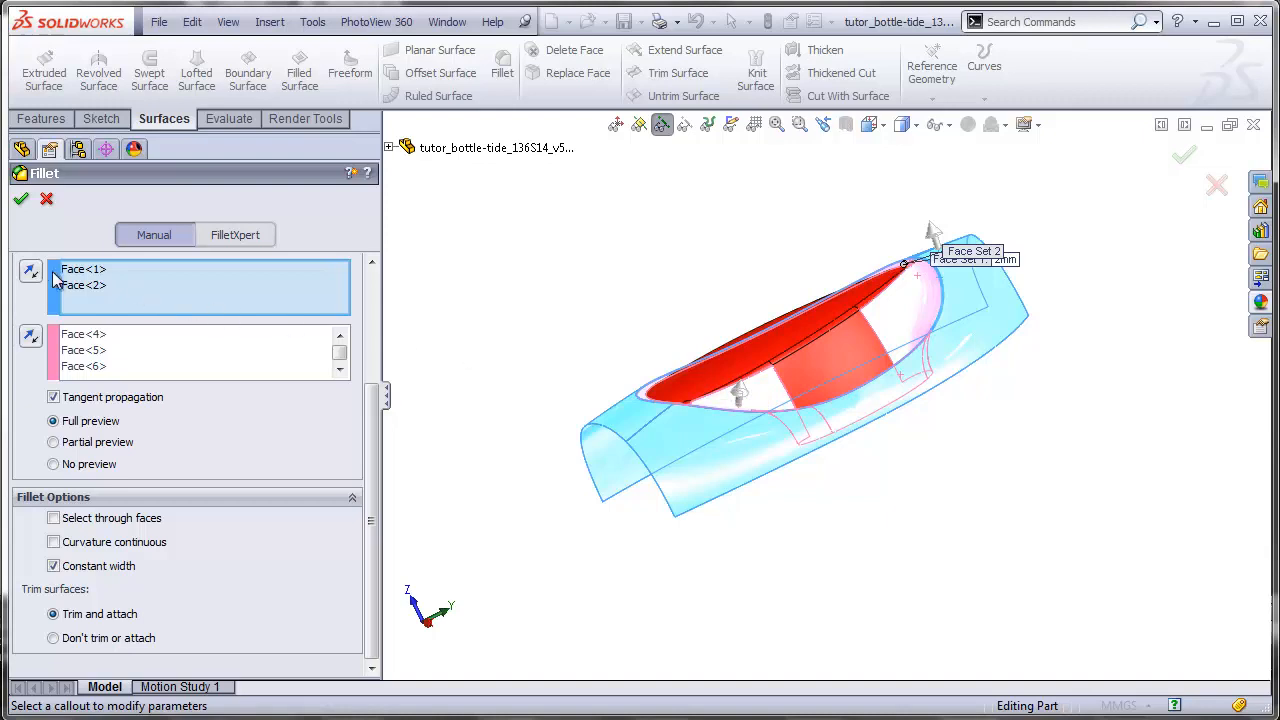
middle_drag(586, 314, 800, 258)
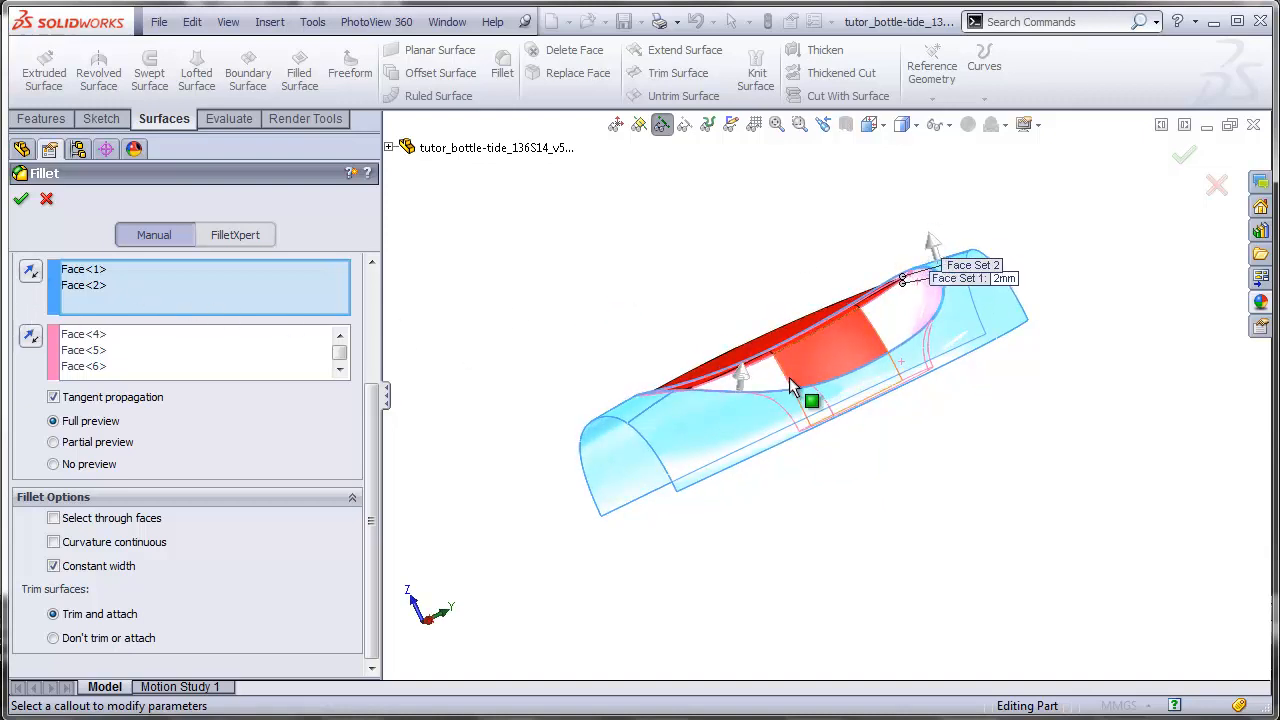
middle_drag(785, 295, 787, 340)
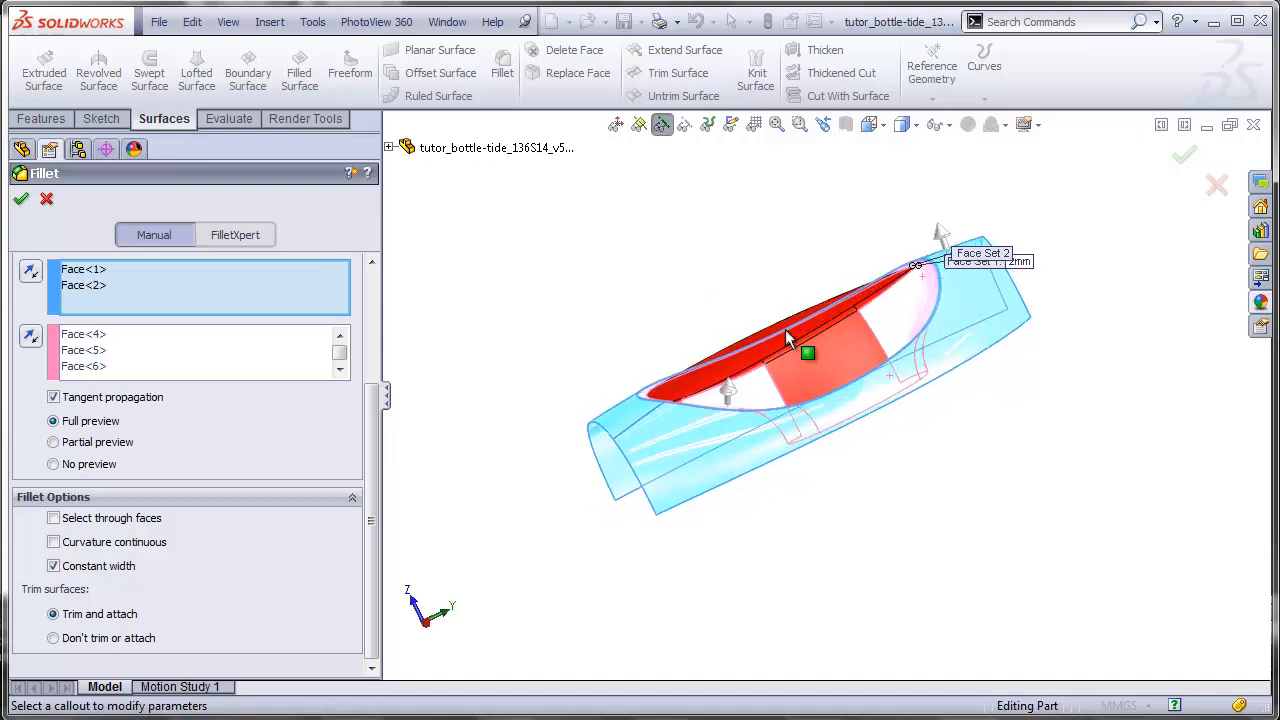
scroll(924, 288, down, 5)
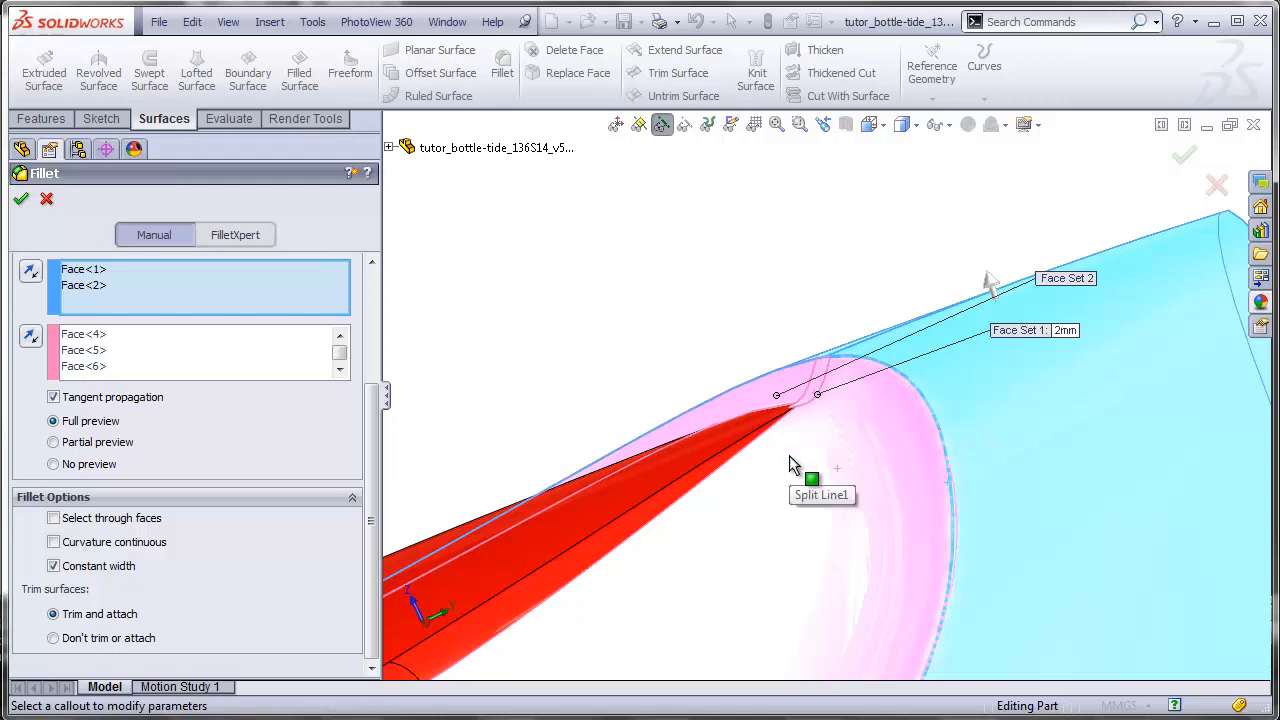
scroll(786, 464, up, 5)
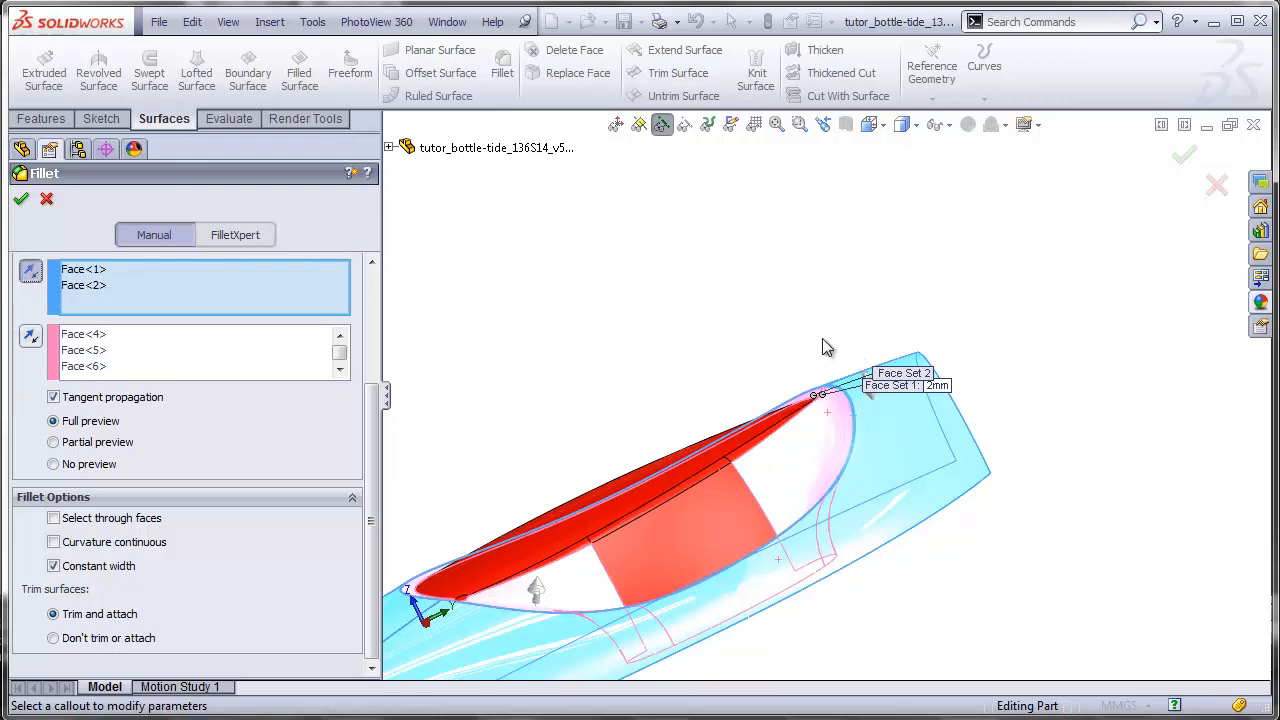
scroll(860, 408, down, 6)
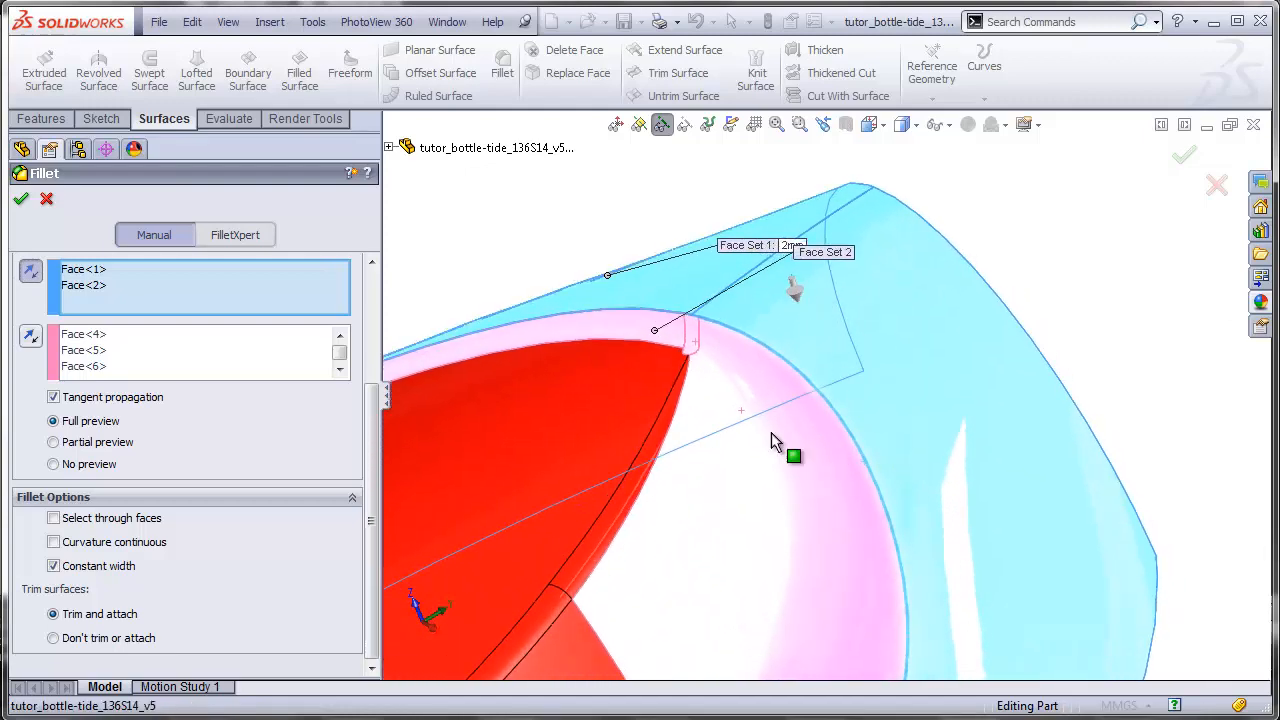
scroll(708, 593, up, 5)
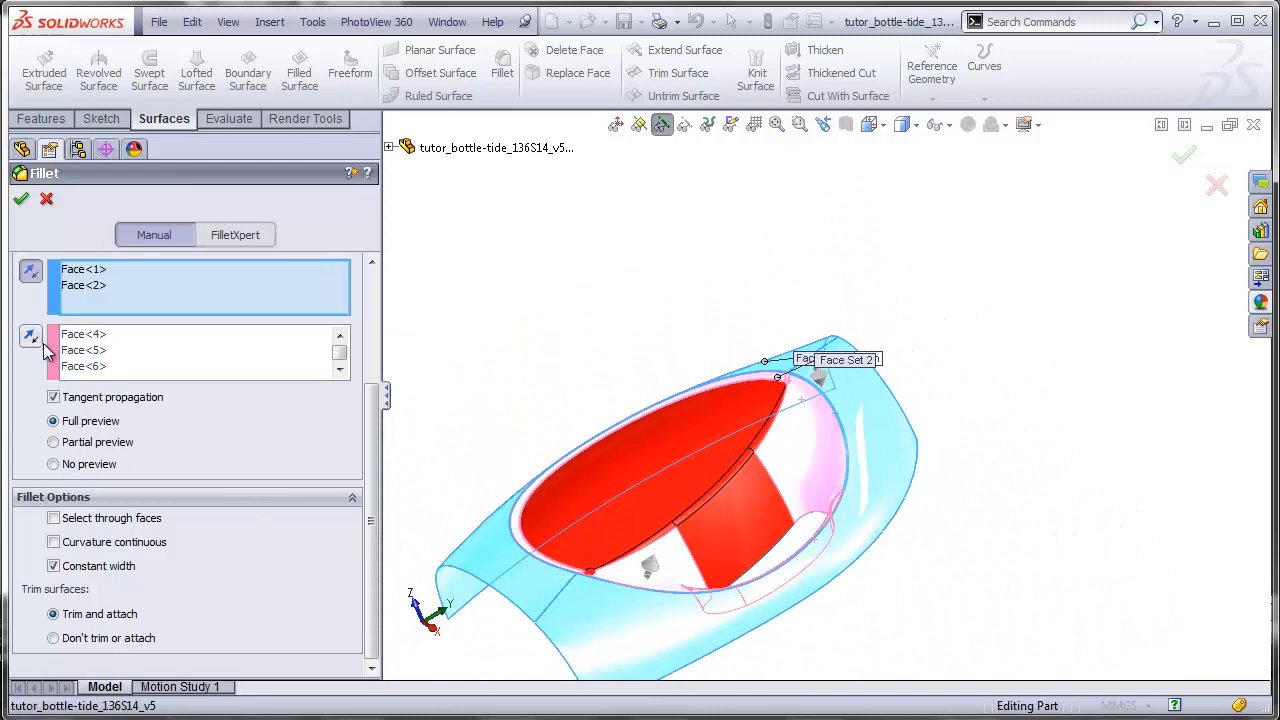
click(33, 338)
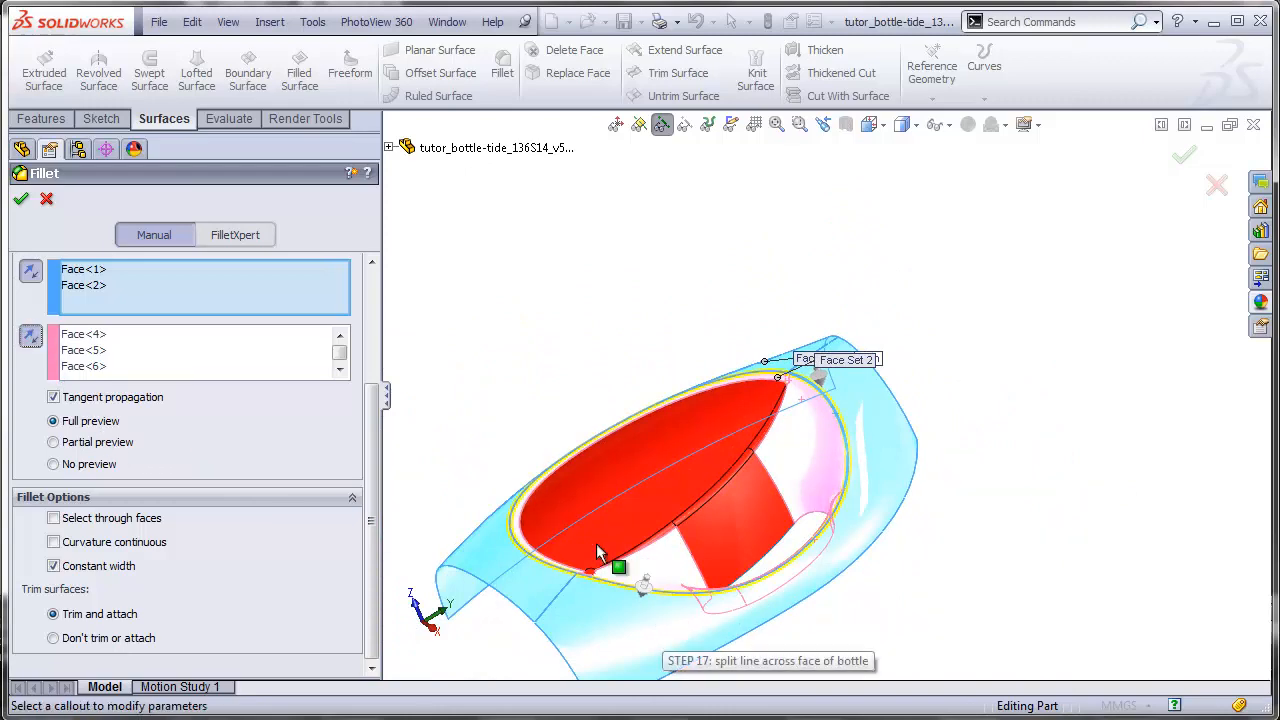
Step: Check the fillet preview near the lower corner, create the face fillet and view the bottle from the front
middle_drag(606, 602, 620, 571)
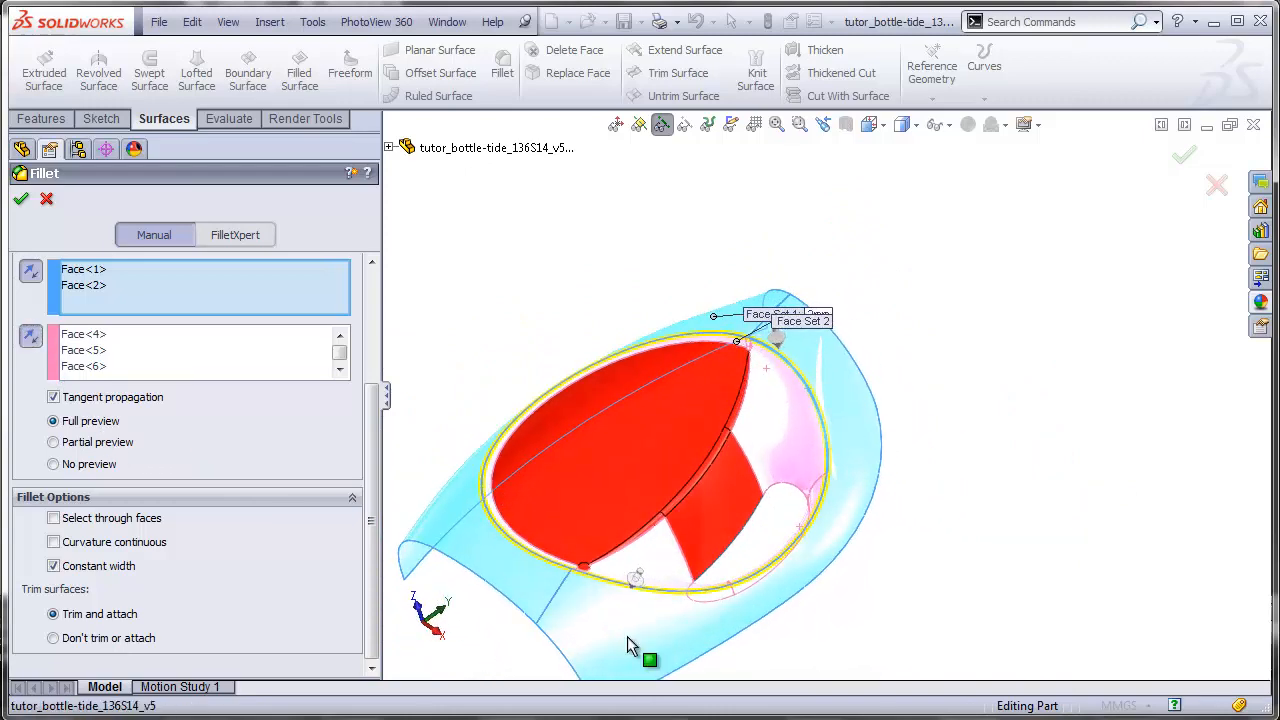
scroll(620, 575, down, 3)
scroll(620, 580, down, 2)
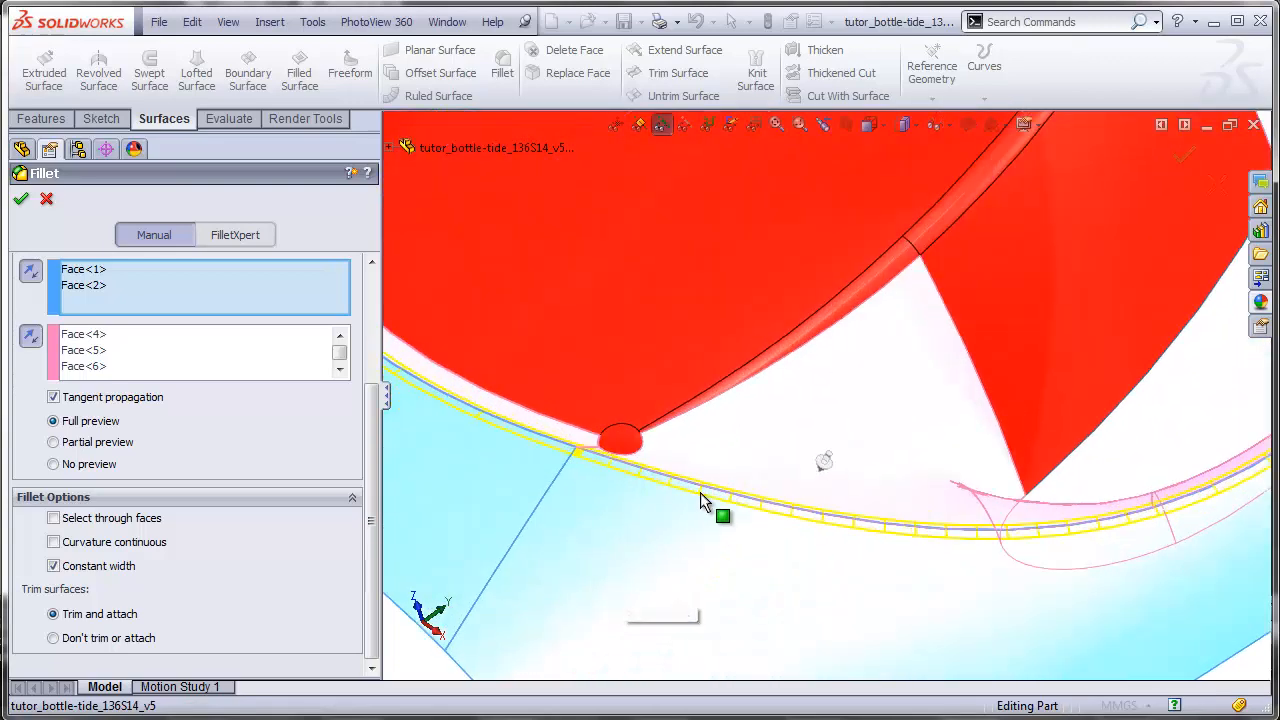
middle_drag(743, 480, 728, 537)
middle_drag(717, 619, 729, 526)
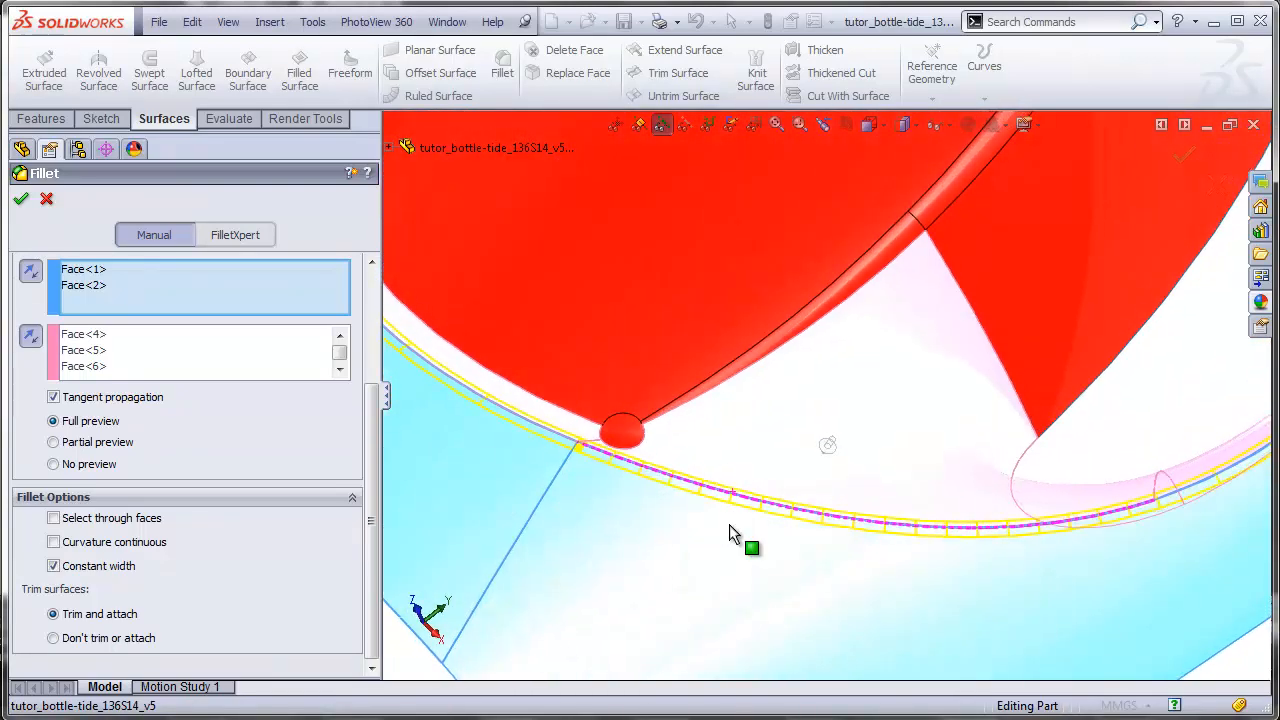
click(21, 199)
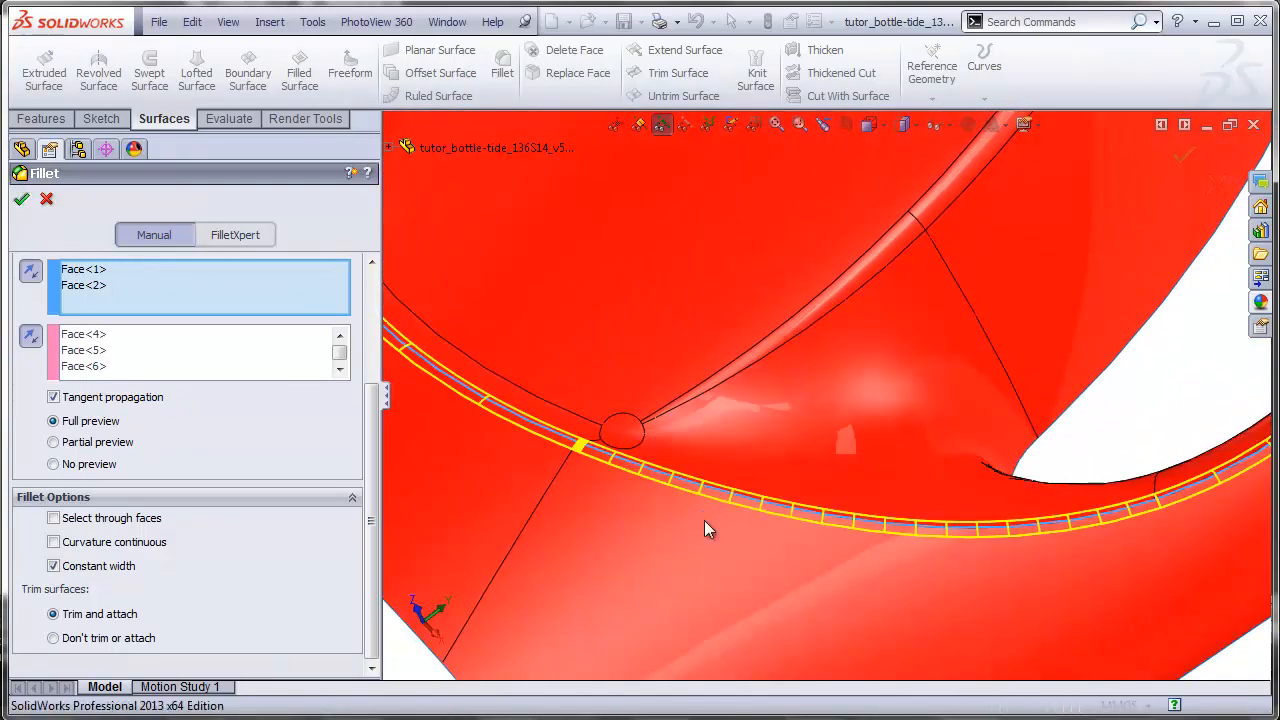
click(870, 128)
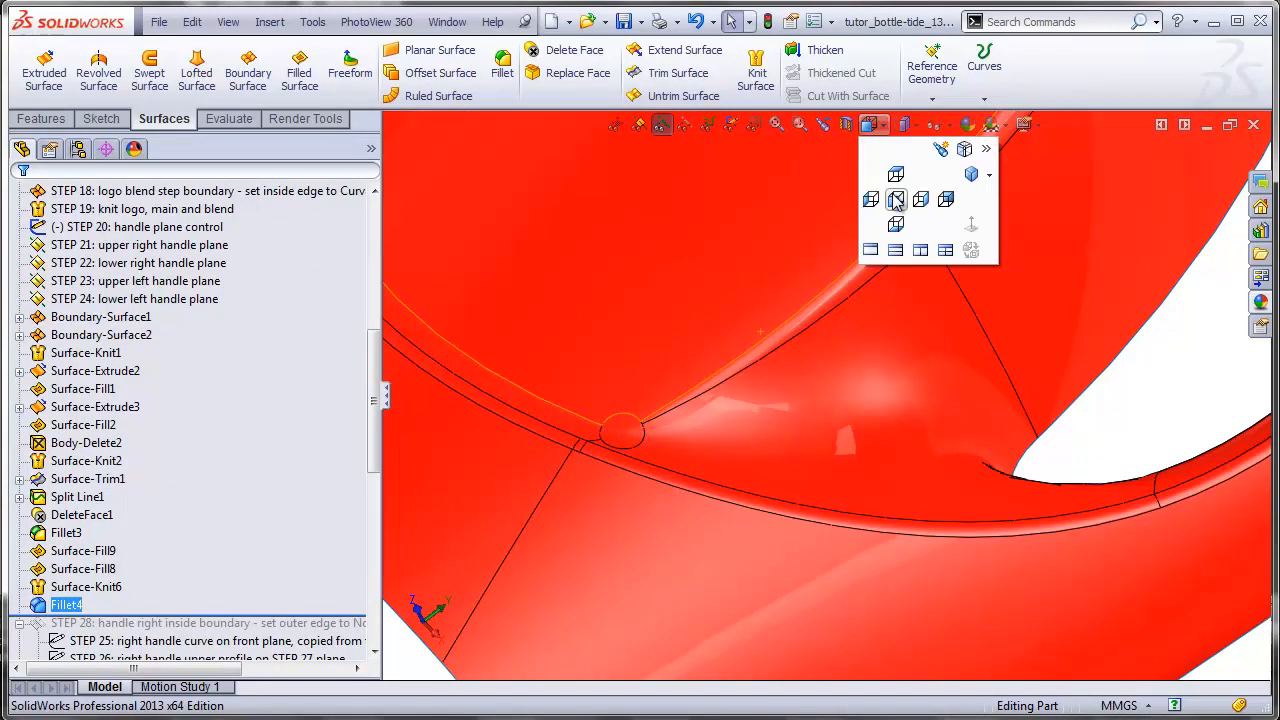
click(888, 193)
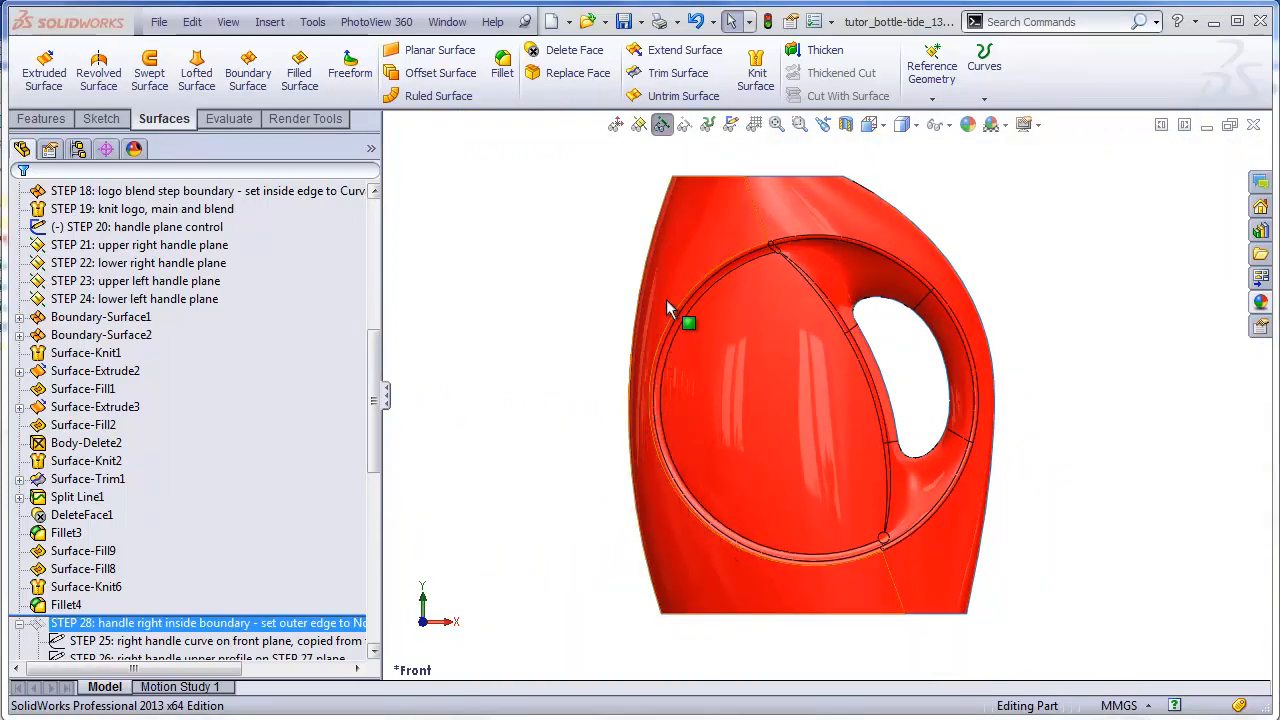
middle_drag(1097, 360, 1067, 400)
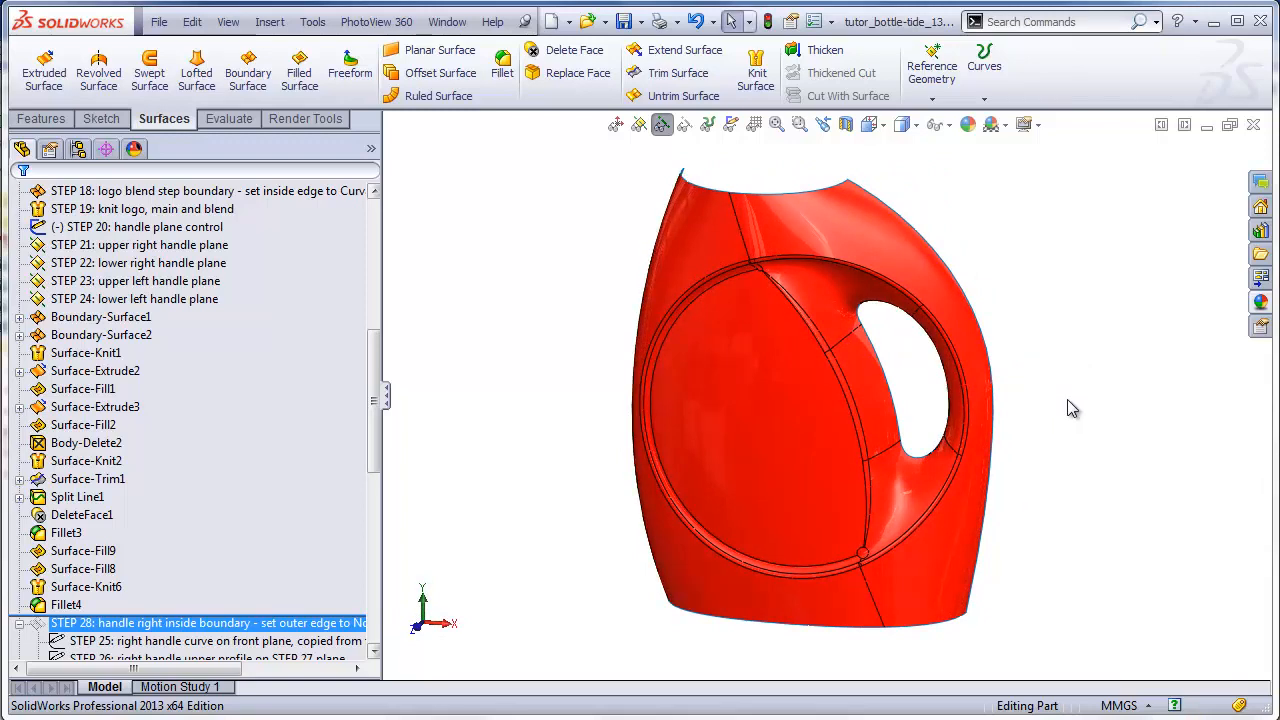